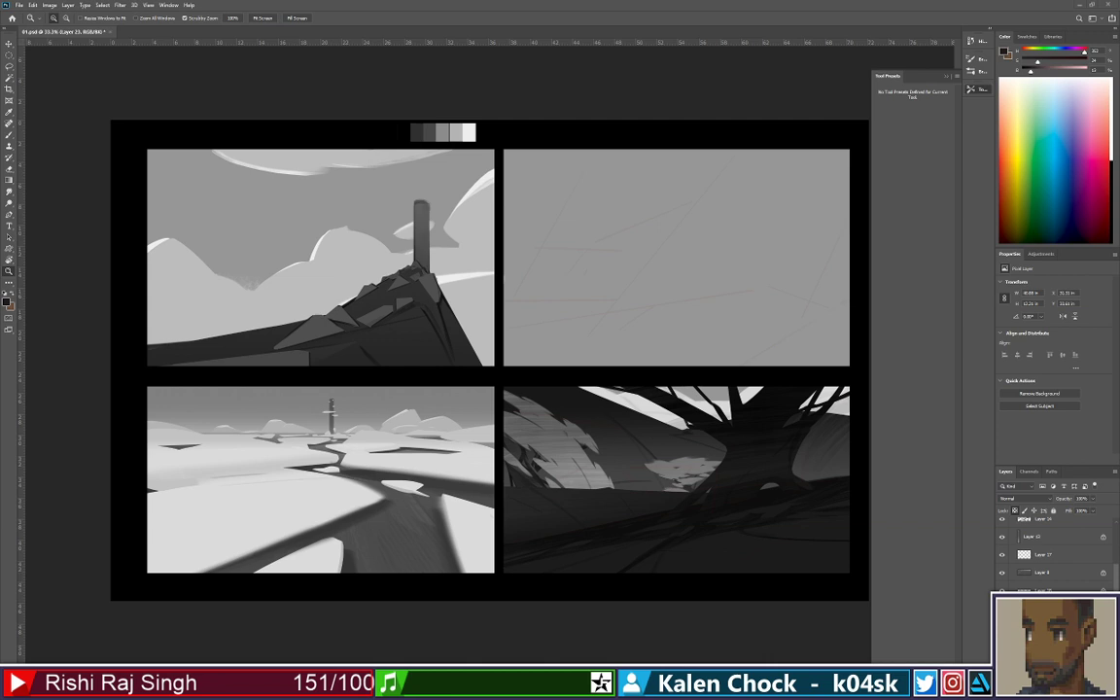
Collapse Group 2 and move Layer 15 directly above Layer 3 in the layer stack
left_click(704, 314)
left_click_drag(729, 353, 661, 367)
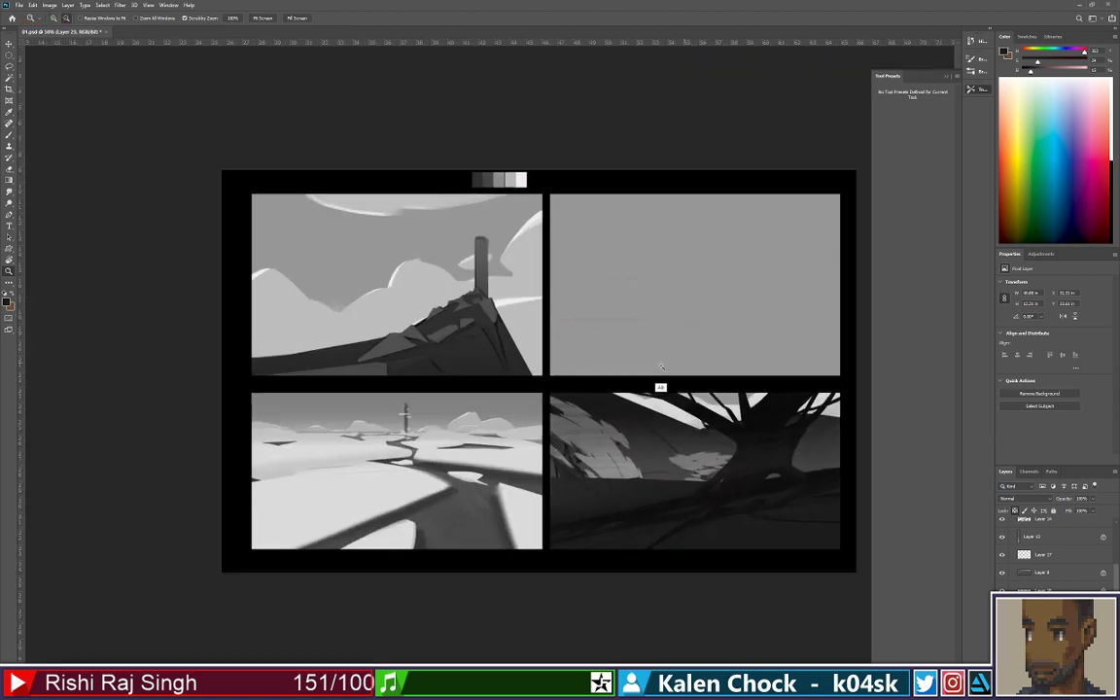
scroll(660, 366, "up", 1)
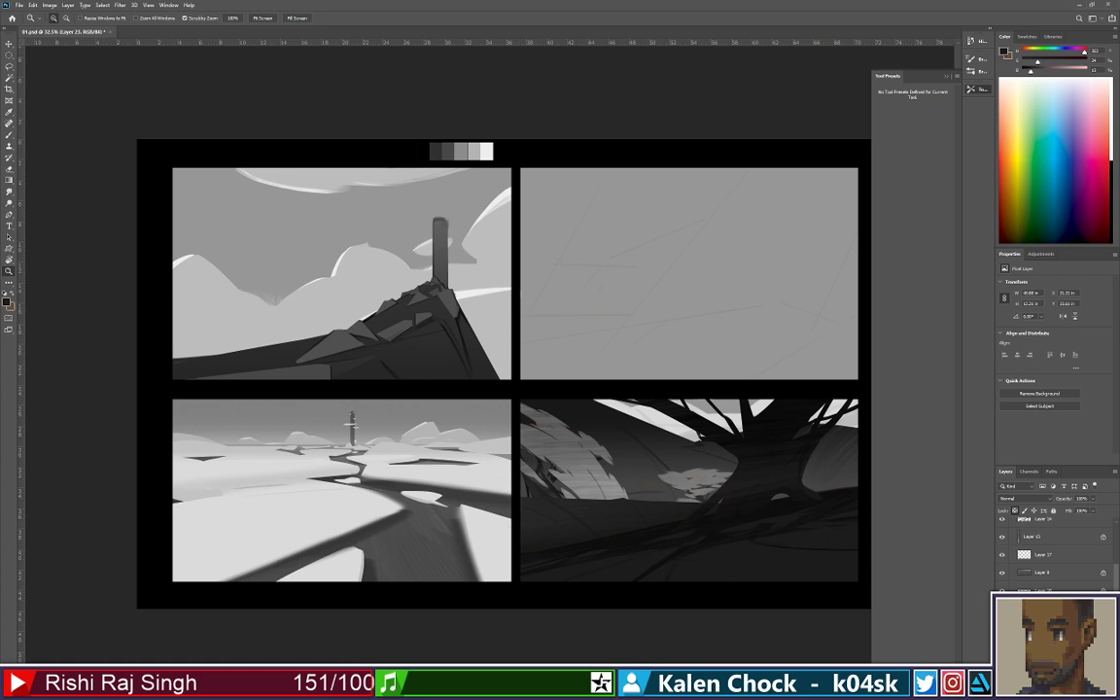
scroll(1041, 571, "up", 5)
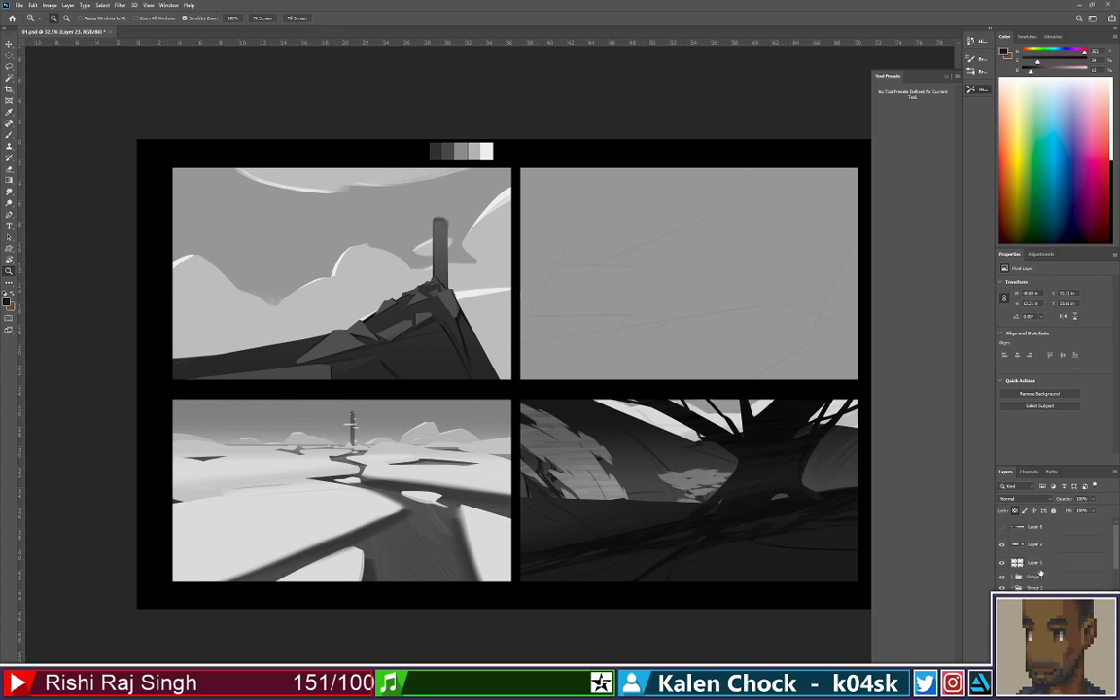
left_click(1013, 588)
left_click_drag(1045, 622, 1055, 540)
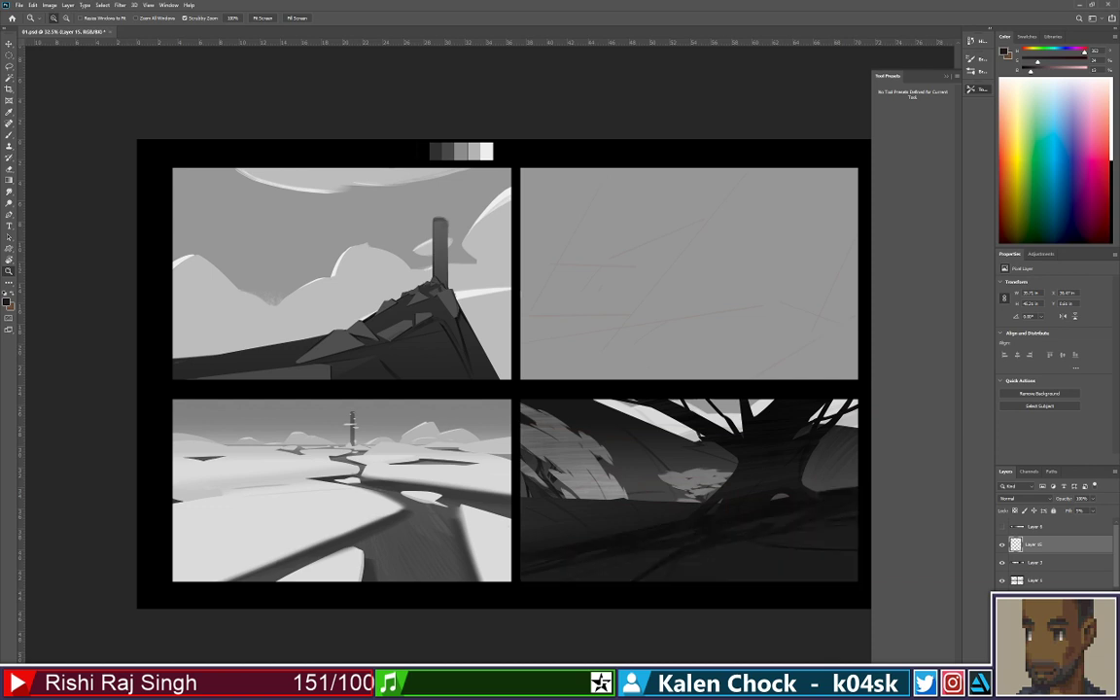
left_click(1002, 563)
left_click(1002, 563)
Select the run of layers belonging to the tree scene and combine them into a group
scroll(1032, 574, "down", 5)
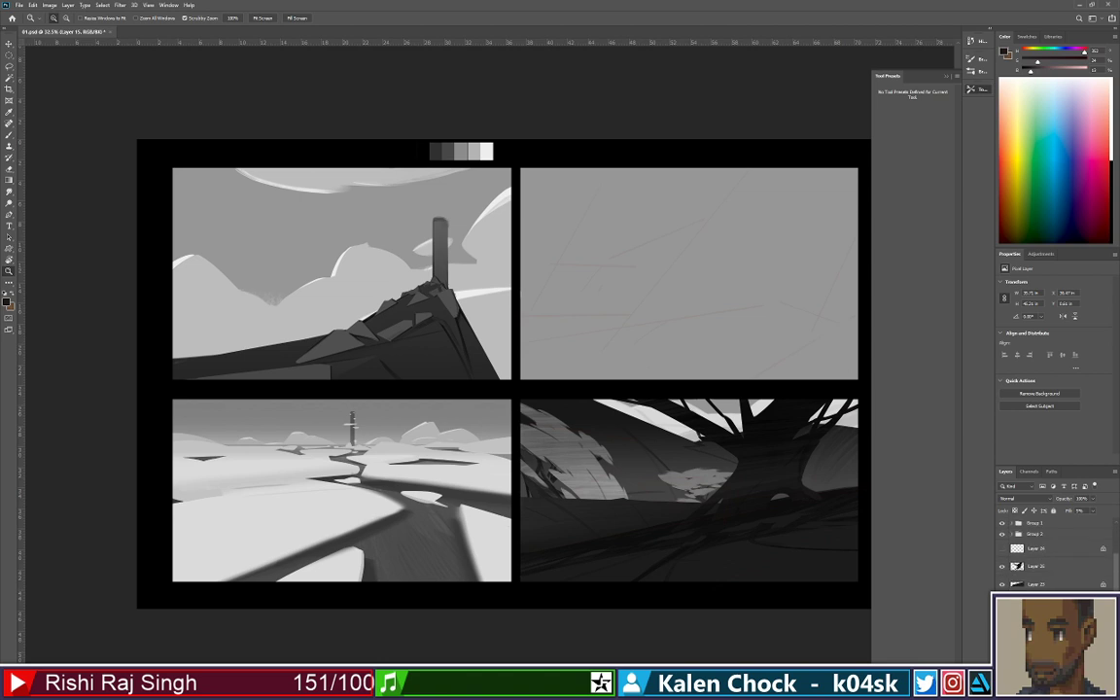
left_click(1034, 572)
scroll(1044, 574, "down", 4)
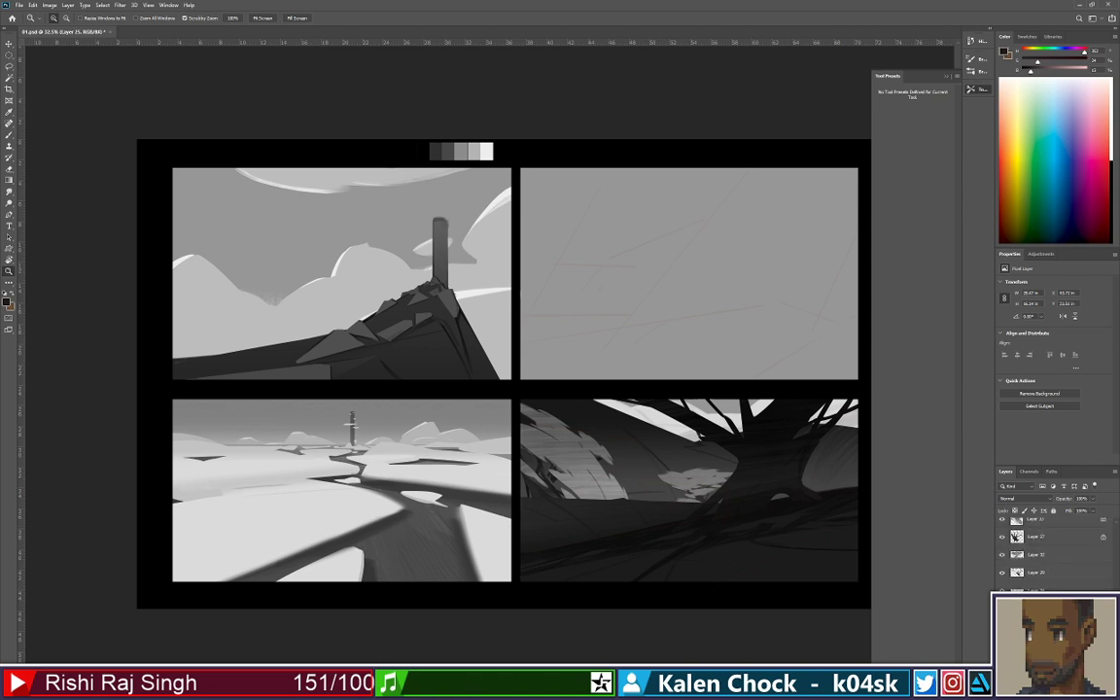
left_click(1040, 573, "shift")
key("ctrl+g")
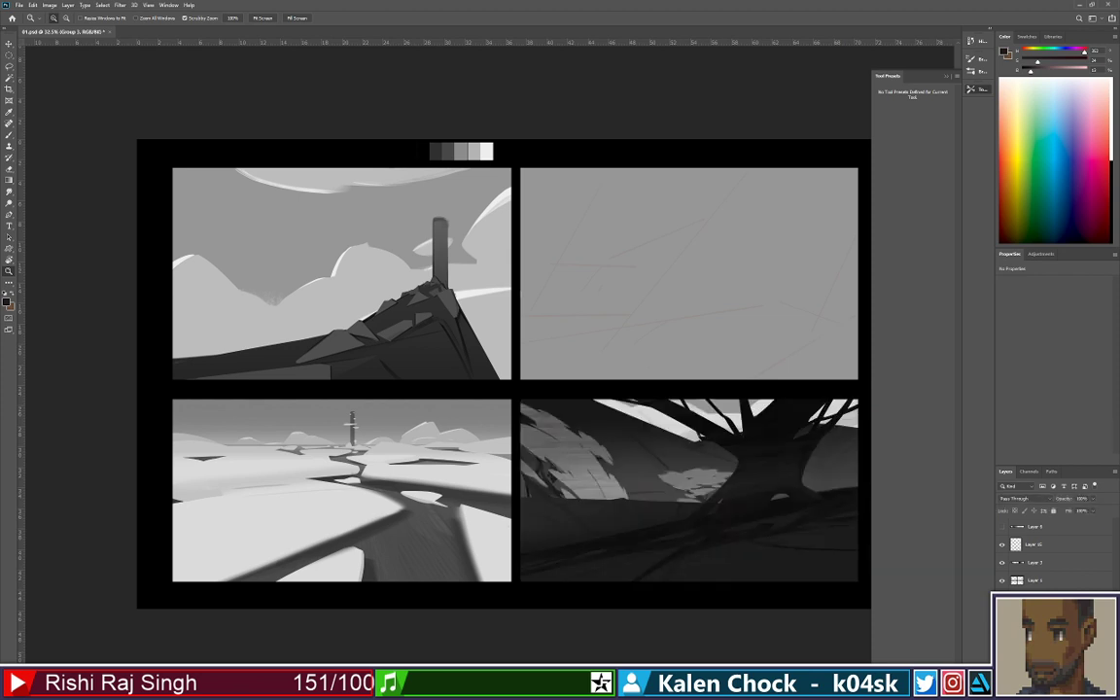
Select the empty Layer 24 and place it in a group of its own
left_click(1036, 616)
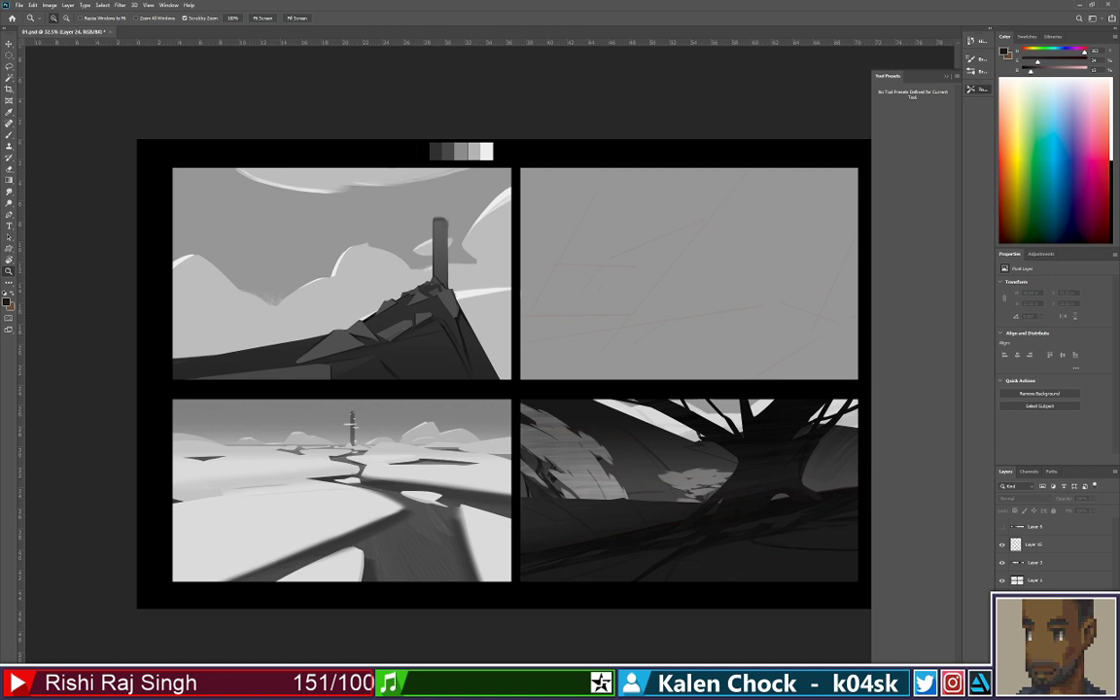
left_click(1017, 616, "ctrl")
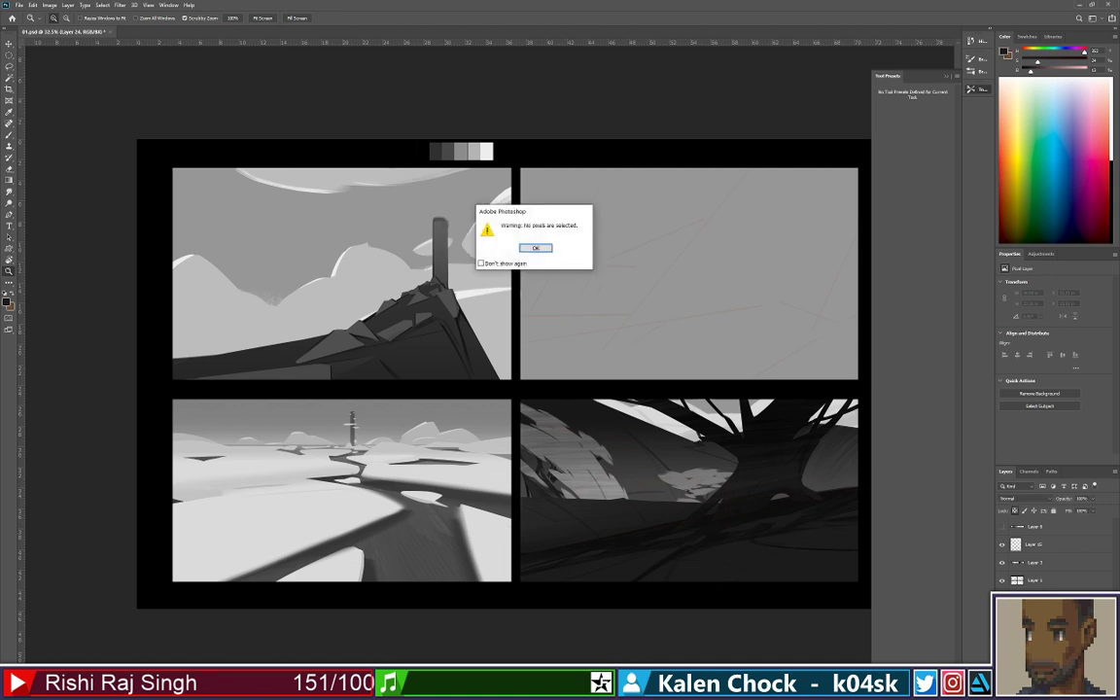
left_click(534, 248)
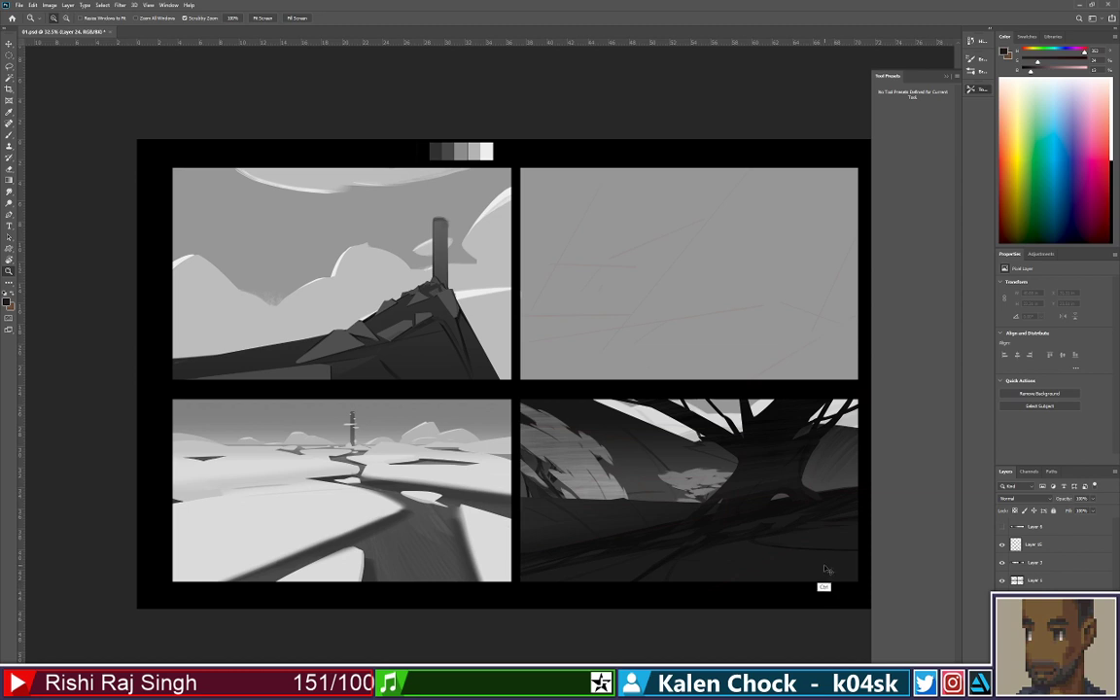
key("ctrl+g")
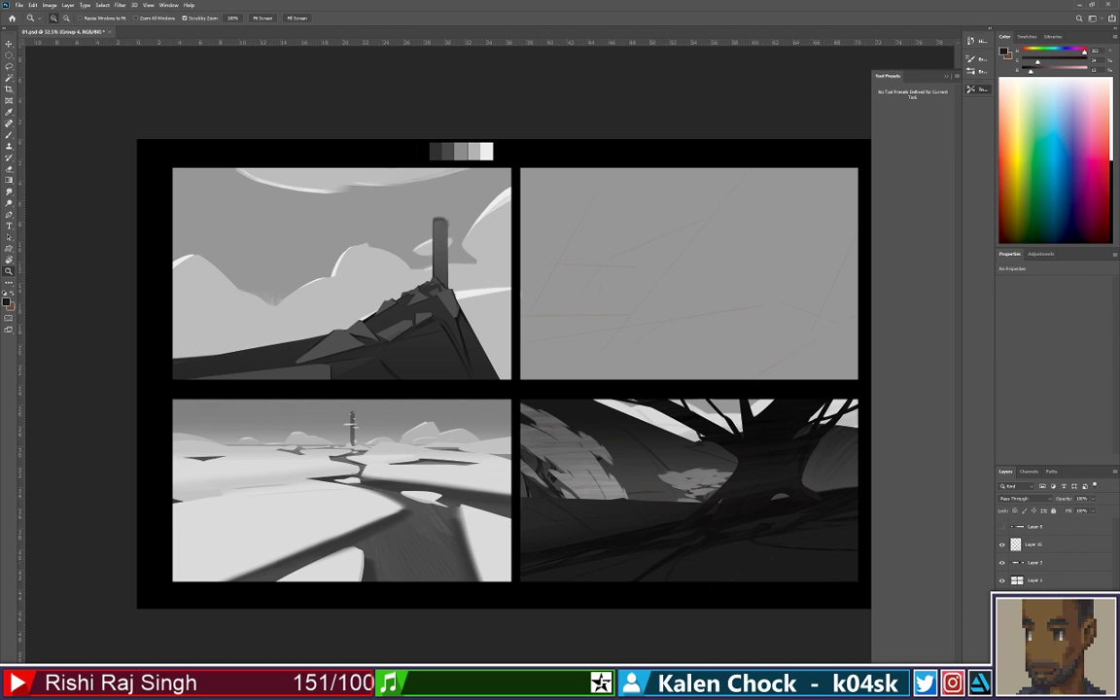
Organize the thumbnail layers into panel groups, naming one group 3
key("ctrl+comma")
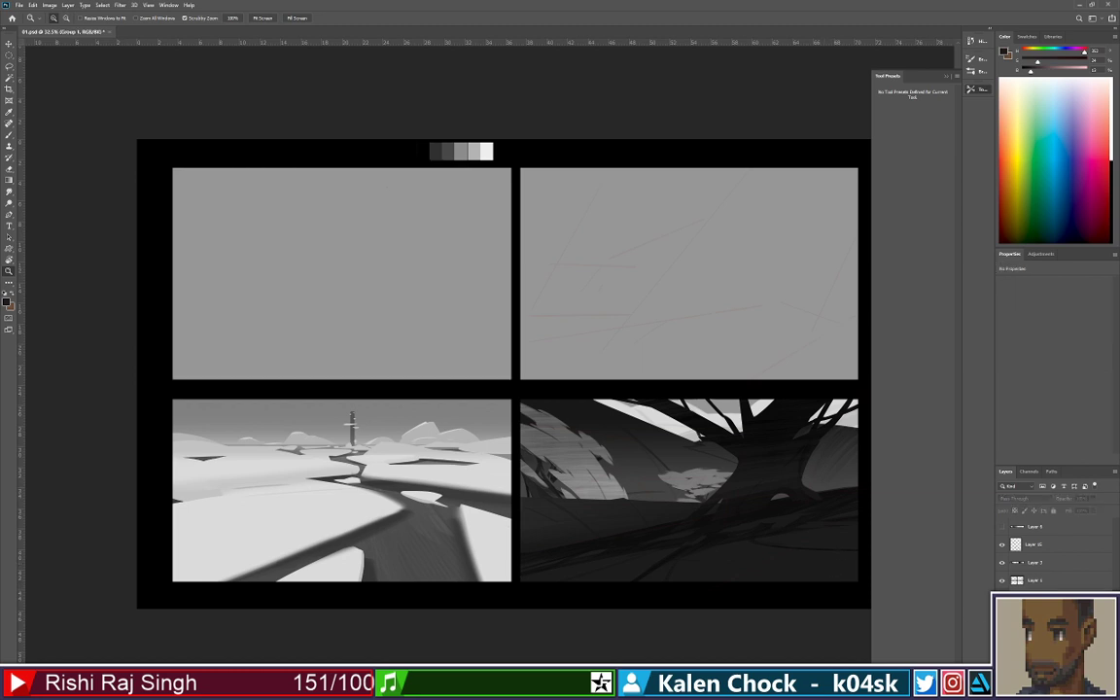
key("ctrl+comma")
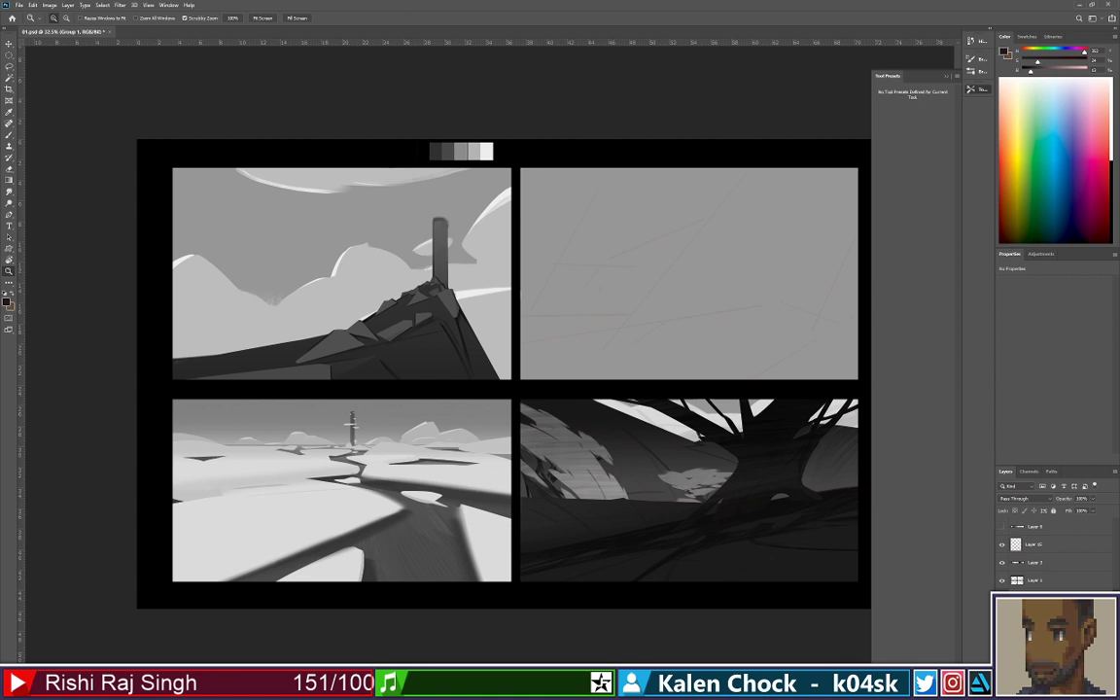
left_click(1046, 634, "shift")
key("ctrl+g")
left_click(1045, 633)
key("ctrl+g")
type("3")
key("Return")
Toggle the panel groups' visibility to identify which thumbnail each one holds
left_click(1003, 633)
left_click(1002, 634)
double_click(1048, 636)
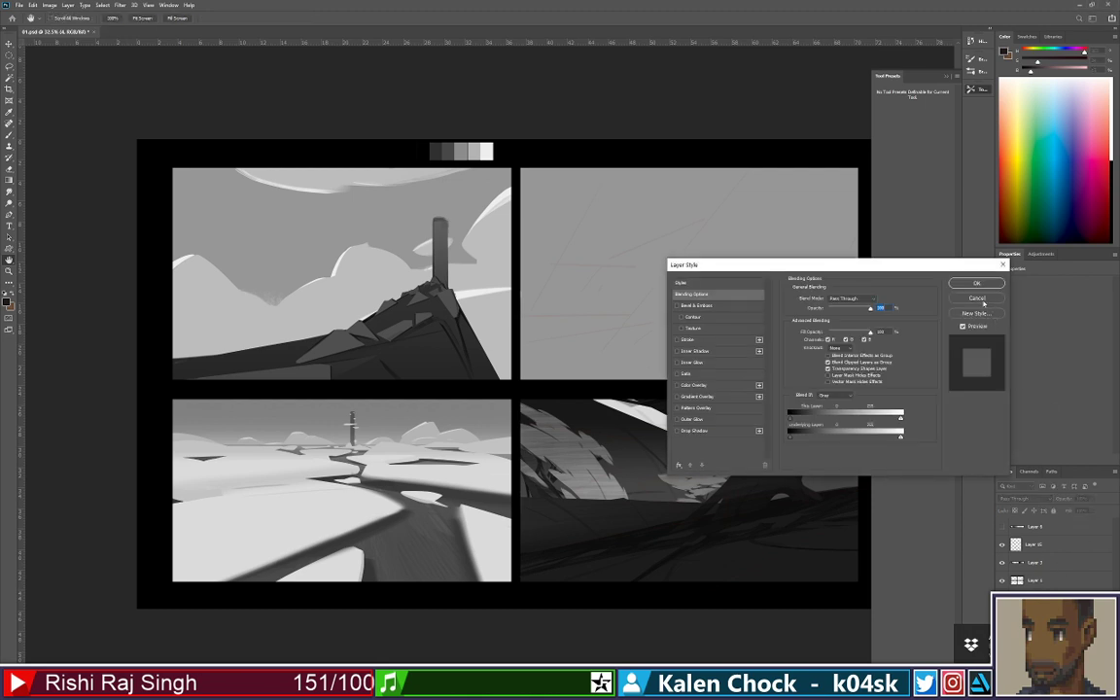
left_click(980, 299)
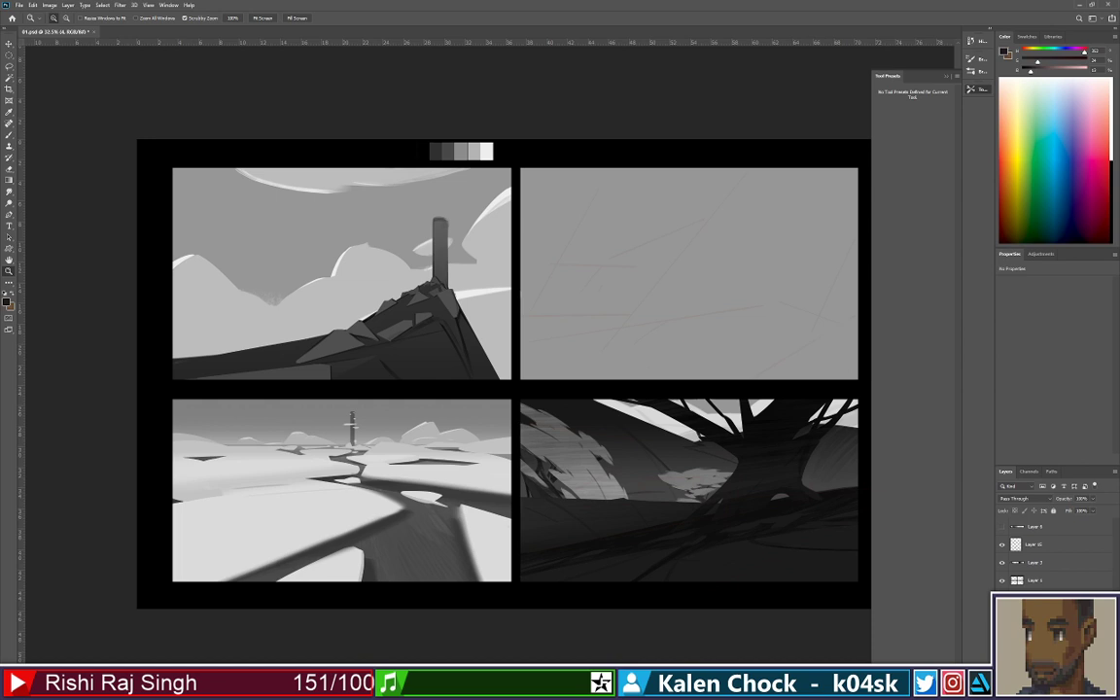
left_click(1003, 622)
left_click(1002, 622)
Create a new layer and try a flat hard-edged brush in the empty upper-right thumbnail
key("ctrl+alt+shift+n")
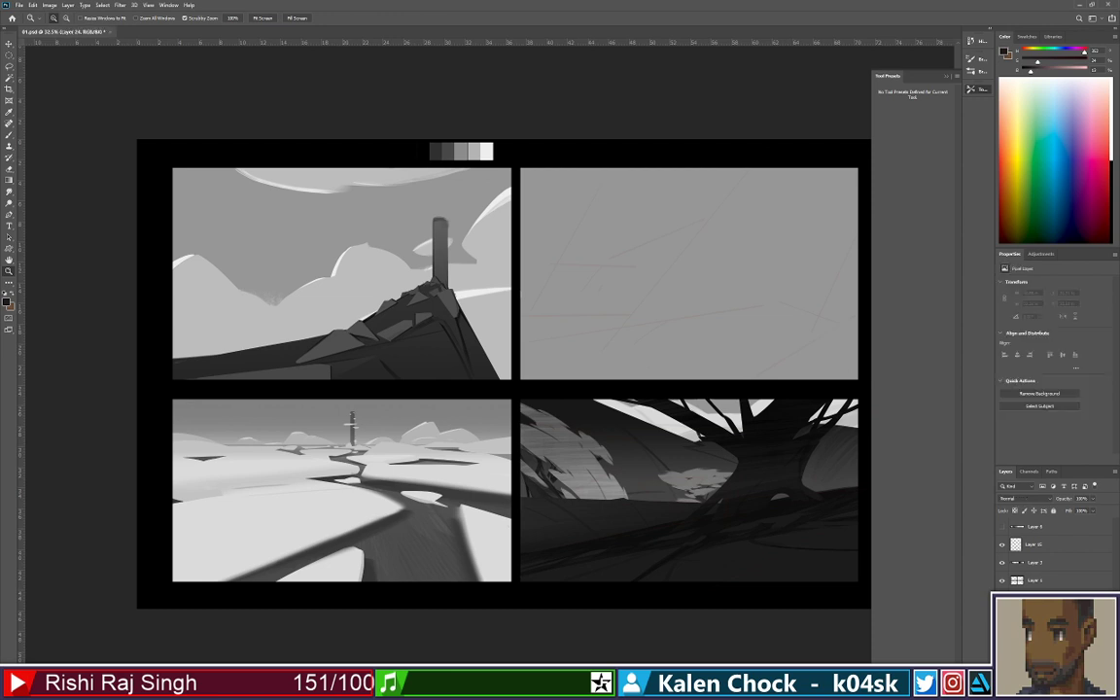
key("b")
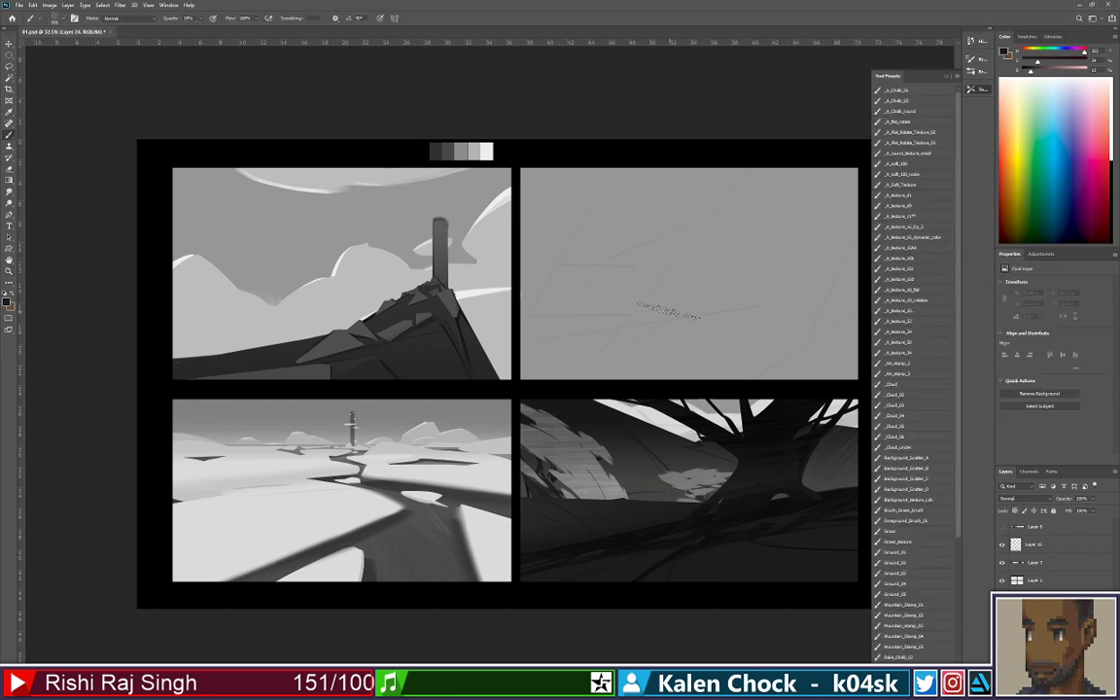
right_click(663, 328)
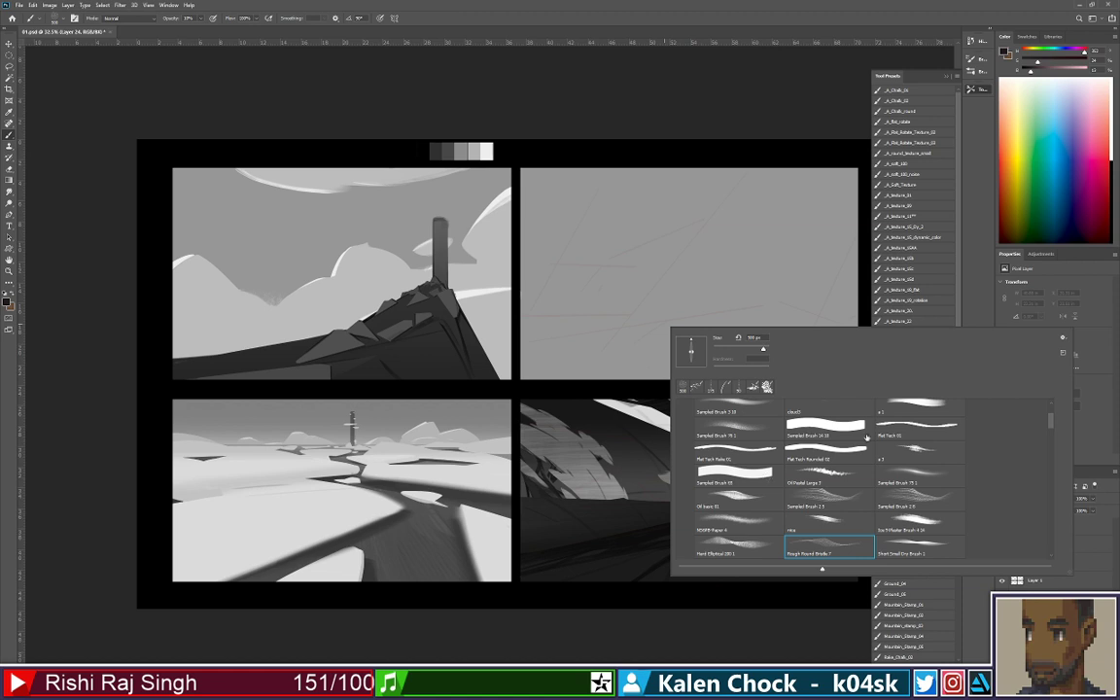
left_click(827, 530)
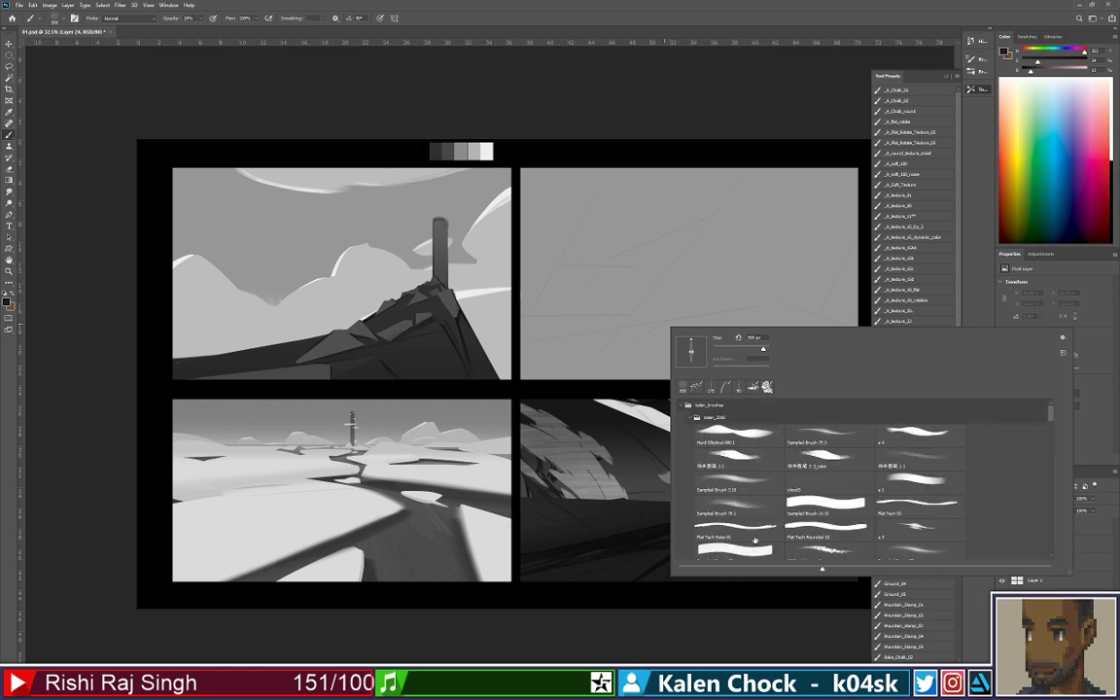
mouse_move(647, 333)
left_mouse_down()
mouse_move(605, 369)
mouse_move(562, 367)
left_mouse_up()
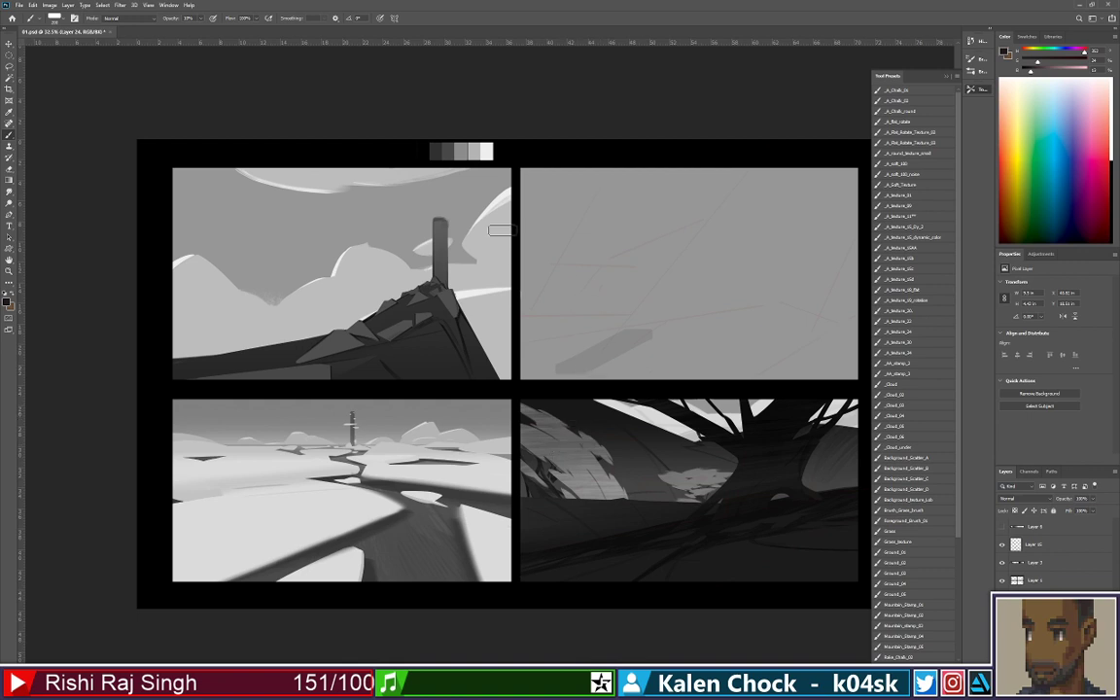
Block in the ground of the upper-right thumbnail at 100% opacity with the dark grey sampled from the value scale
left_click(435, 150, "alt")
mouse_move(628, 356)
left_mouse_down()
mouse_move(560, 371)
mouse_move(648, 351)
left_mouse_up()
left_click_drag(554, 364, 824, 314)
key("0")
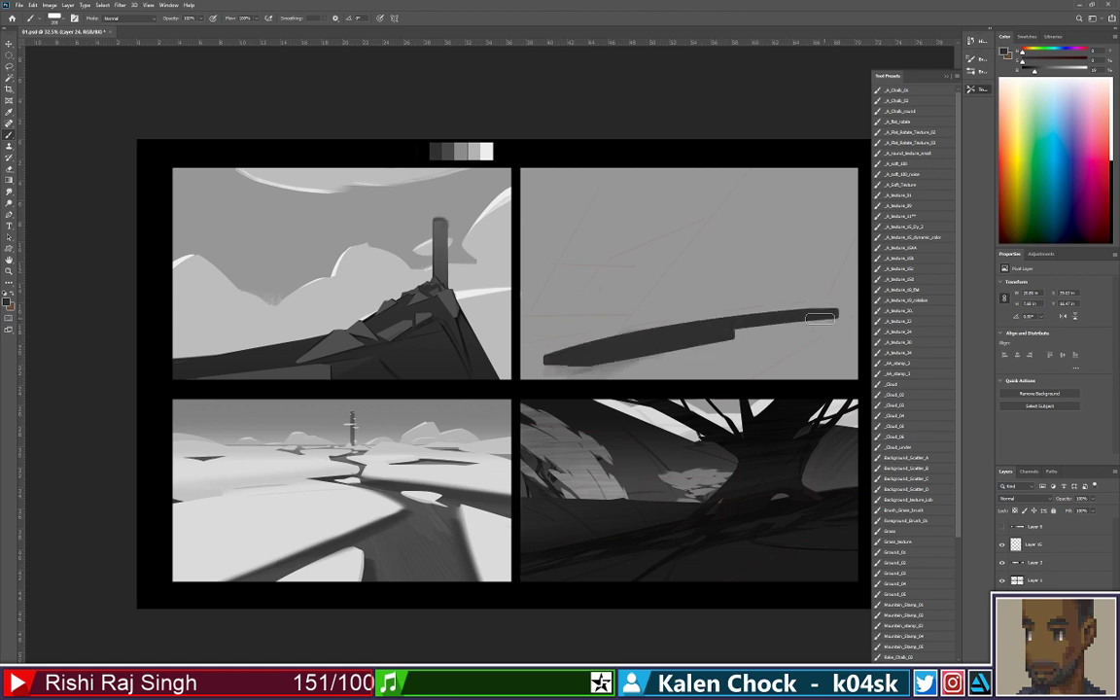
mouse_move(707, 380)
left_mouse_down()
mouse_move(799, 328)
mouse_move(745, 375)
left_mouse_up()
left_click_drag(781, 336, 666, 372)
left_click_drag(730, 345, 594, 374)
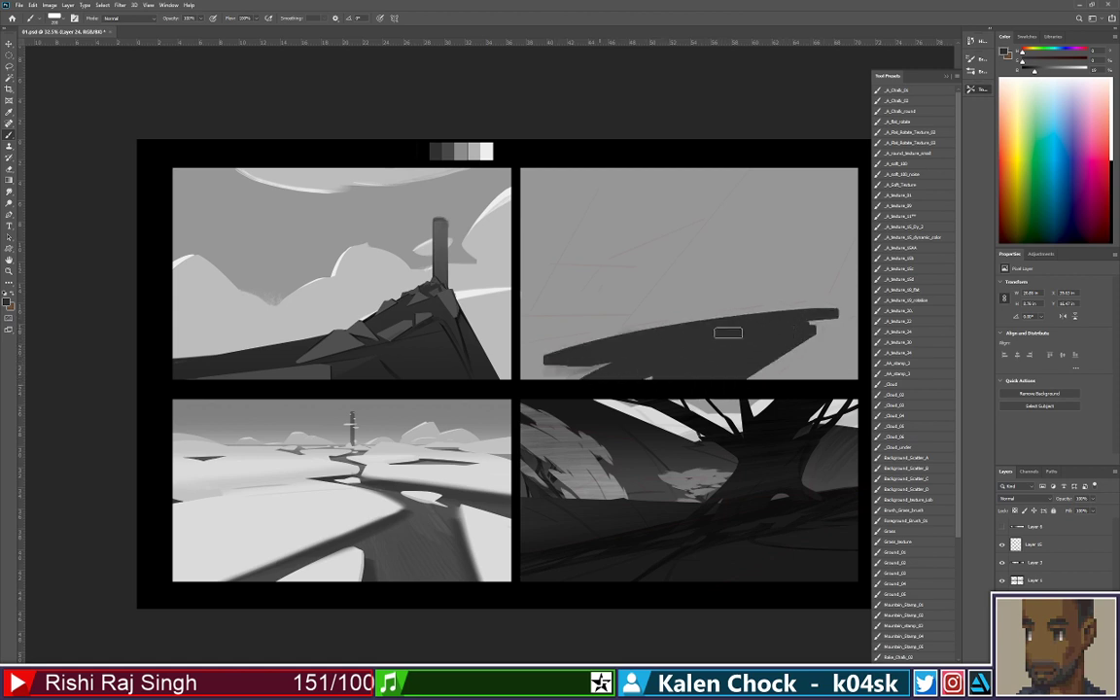
mouse_move(792, 320)
left_mouse_down()
mouse_move(797, 367)
mouse_move(844, 307)
mouse_move(839, 347)
mouse_move(828, 323)
mouse_move(660, 354)
mouse_move(485, 360)
mouse_move(738, 326)
left_mouse_up()
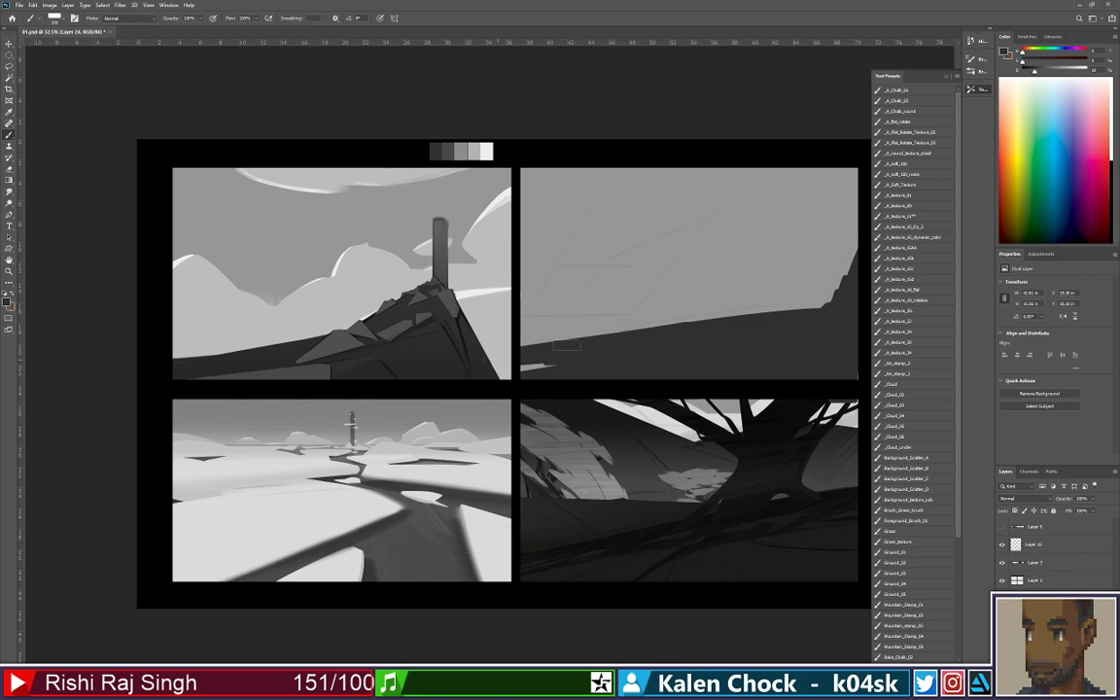
Straighten the ground's upper edge into a line rising gently from left to right across the thumbnail
left_click_drag(576, 352, 784, 313)
left_click(775, 309)
left_click(530, 345, "shift")
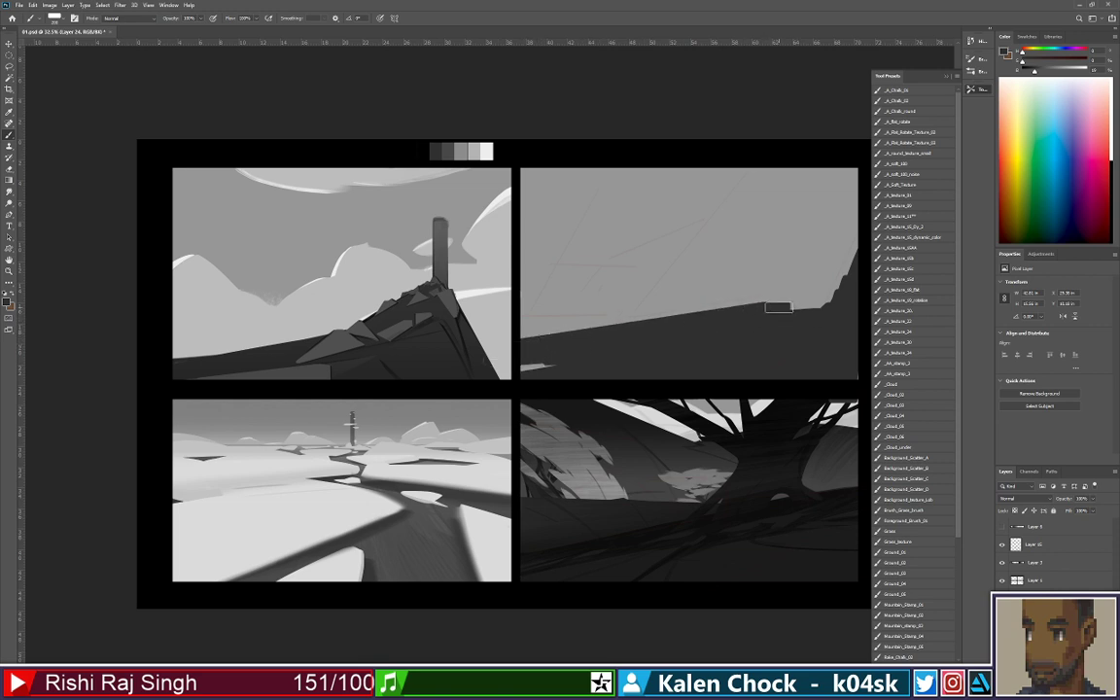
Paint a steep slope at the ground's right end, then erase it back to a gently descending edge
mouse_move(787, 310)
left_mouse_down()
mouse_move(857, 320)
mouse_move(823, 306)
mouse_move(817, 324)
mouse_move(894, 207)
left_mouse_up()
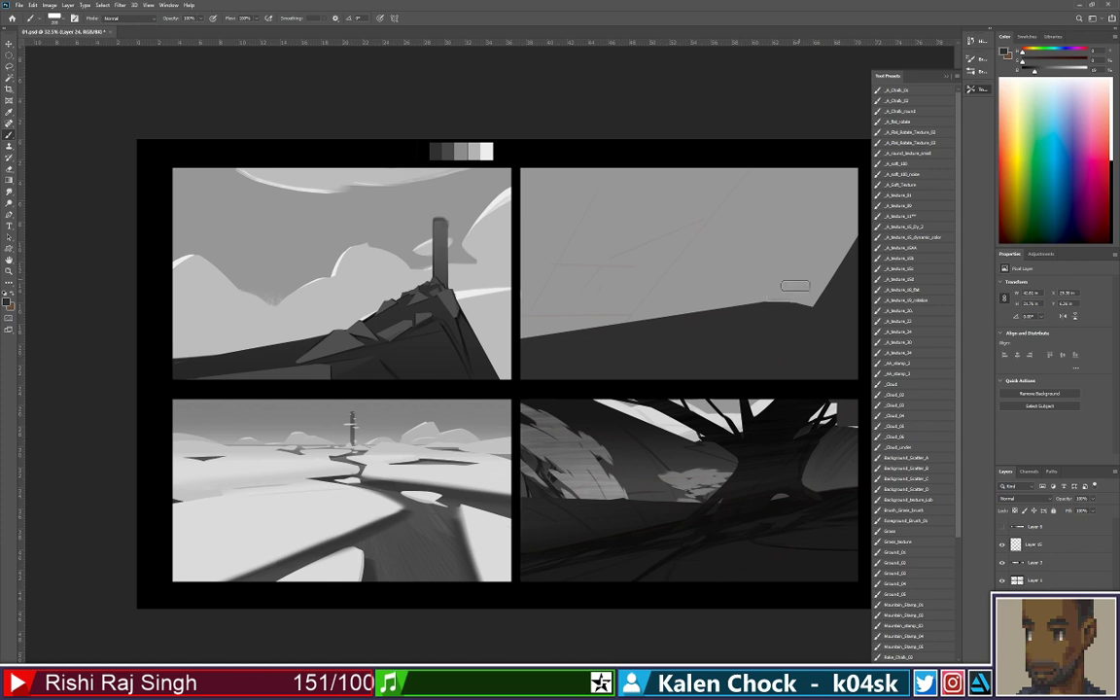
key("e")
mouse_move(812, 306)
left_mouse_down()
mouse_move(849, 317)
mouse_move(851, 307)
mouse_move(818, 299)
mouse_move(852, 284)
mouse_move(859, 258)
mouse_move(850, 298)
left_mouse_up()
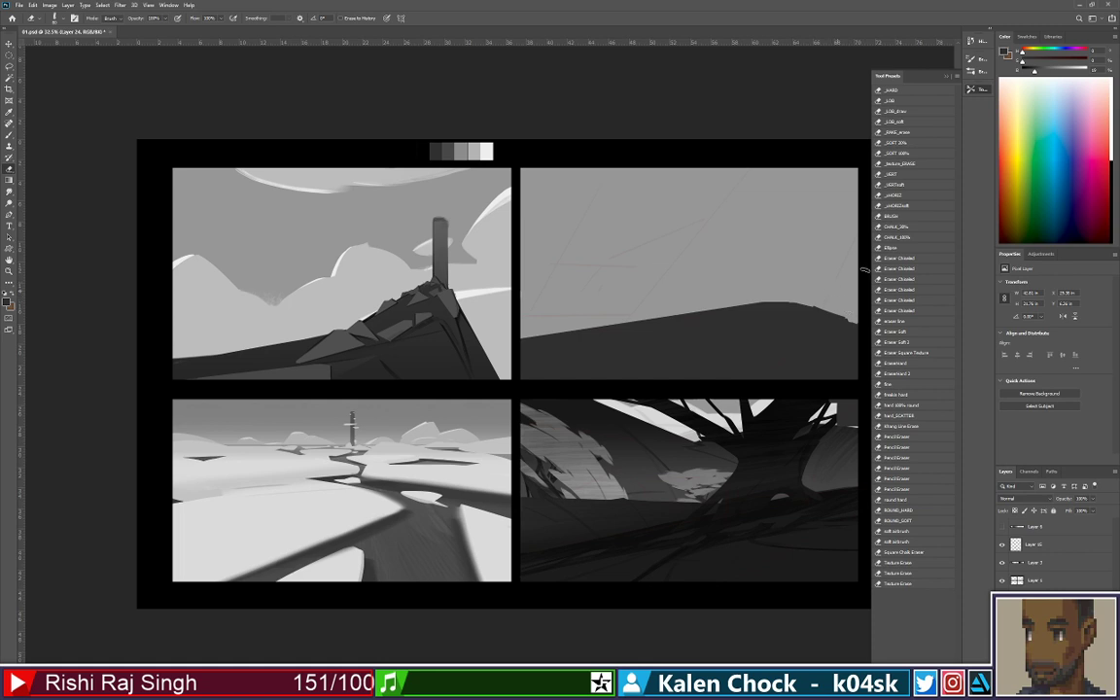
On a new layer, paint a huge slanted slab over the thumbnail's right side using the darkest value-scale grey
key("b")
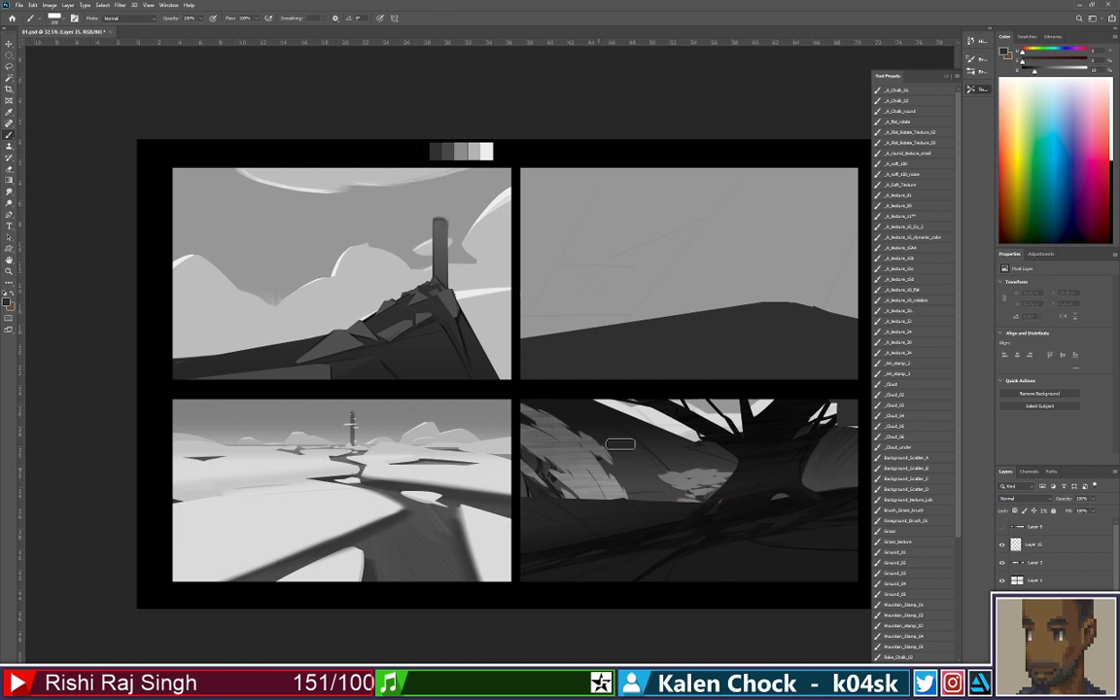
left_click(435, 151, "alt")
left_click_drag(708, 320, 796, 245)
left_click_drag(857, 156, 761, 360)
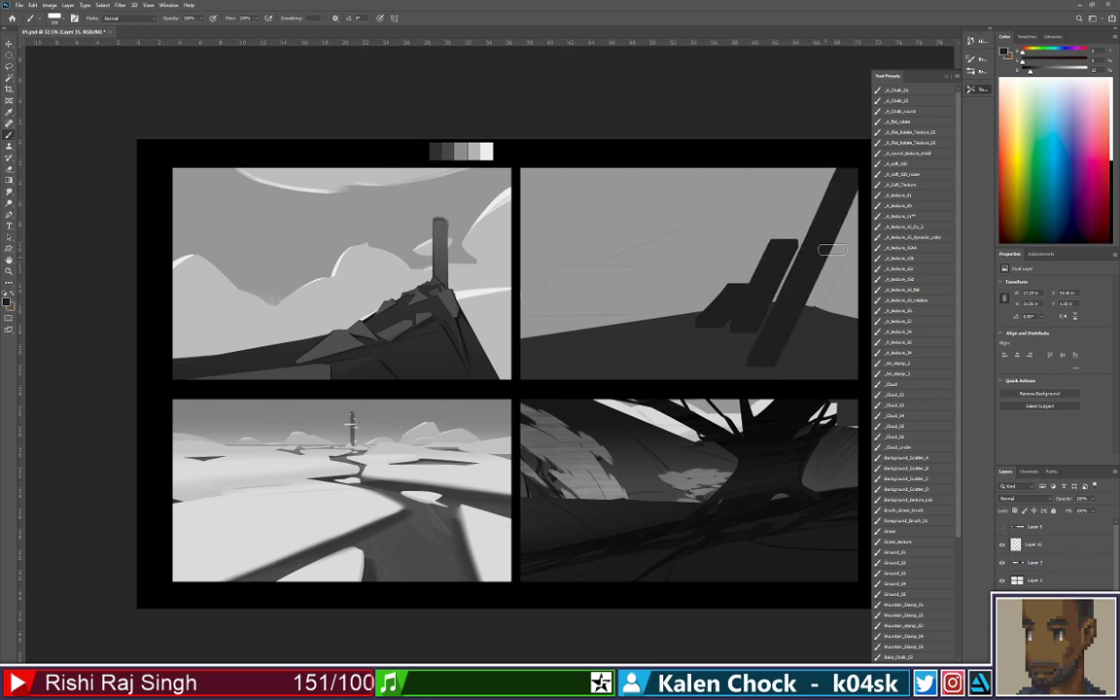
left_click_drag(857, 202, 799, 334)
mouse_move(804, 212)
left_mouse_down()
mouse_move(732, 331)
mouse_move(778, 293)
mouse_move(830, 181)
left_mouse_up()
left_click_drag(829, 173, 741, 278)
mouse_move(686, 337)
left_mouse_down()
mouse_move(760, 253)
mouse_move(800, 164)
left_mouse_up()
mouse_move(643, 325)
left_mouse_down()
mouse_move(781, 159)
mouse_move(646, 305)
mouse_move(735, 248)
left_mouse_up()
key("ctrl+z")
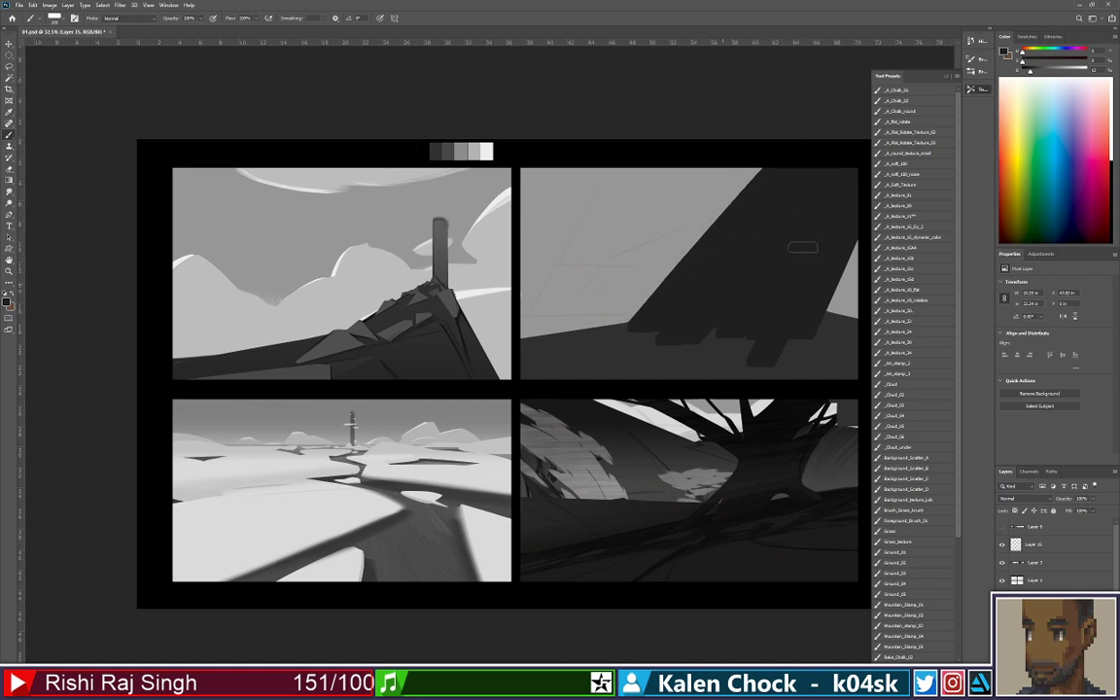
Trim the slanted slab's base along the curved ground line, then repaint its lower right corner and right edge
key("e")
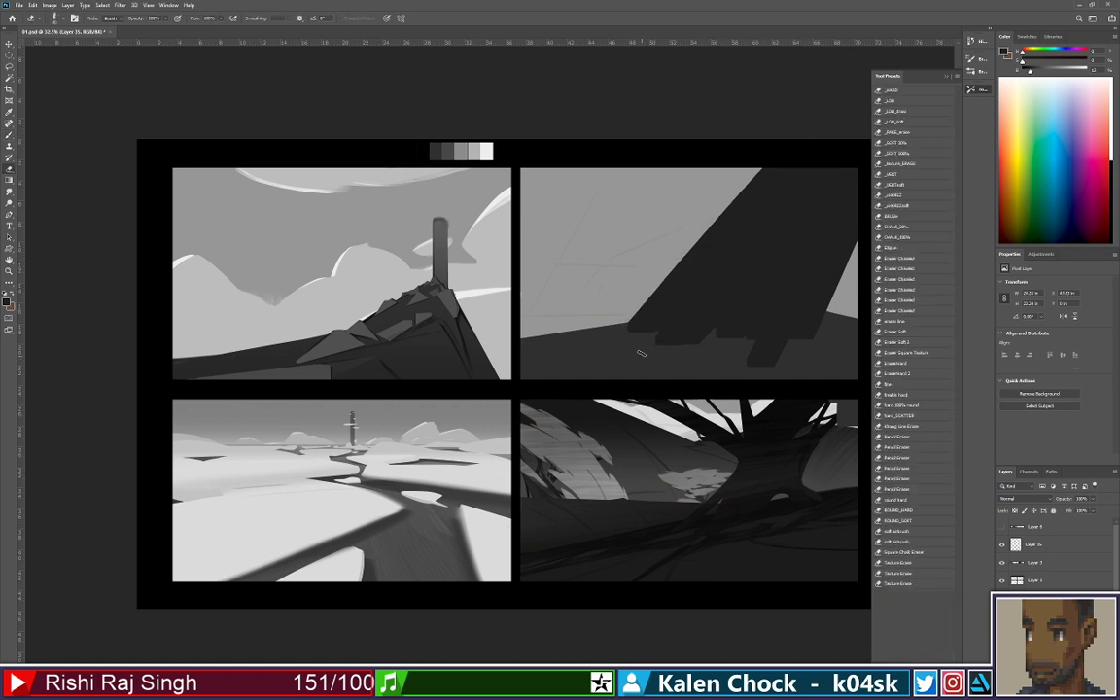
mouse_move(630, 352)
left_mouse_down()
mouse_move(688, 365)
mouse_move(720, 345)
mouse_move(771, 352)
left_mouse_up()
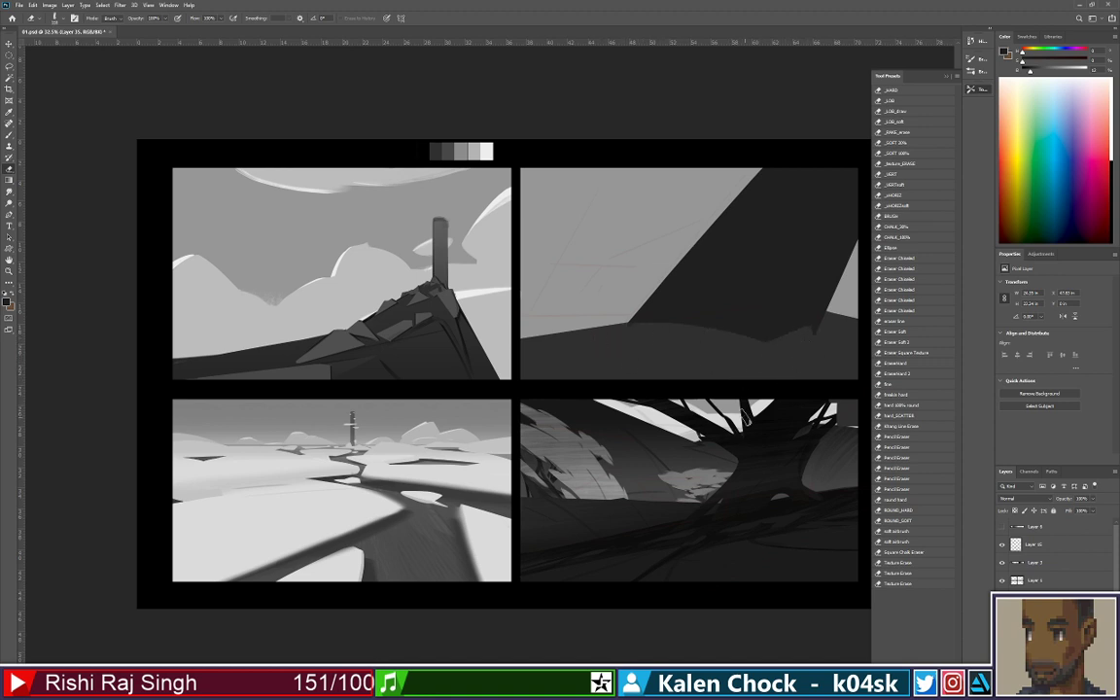
key("b")
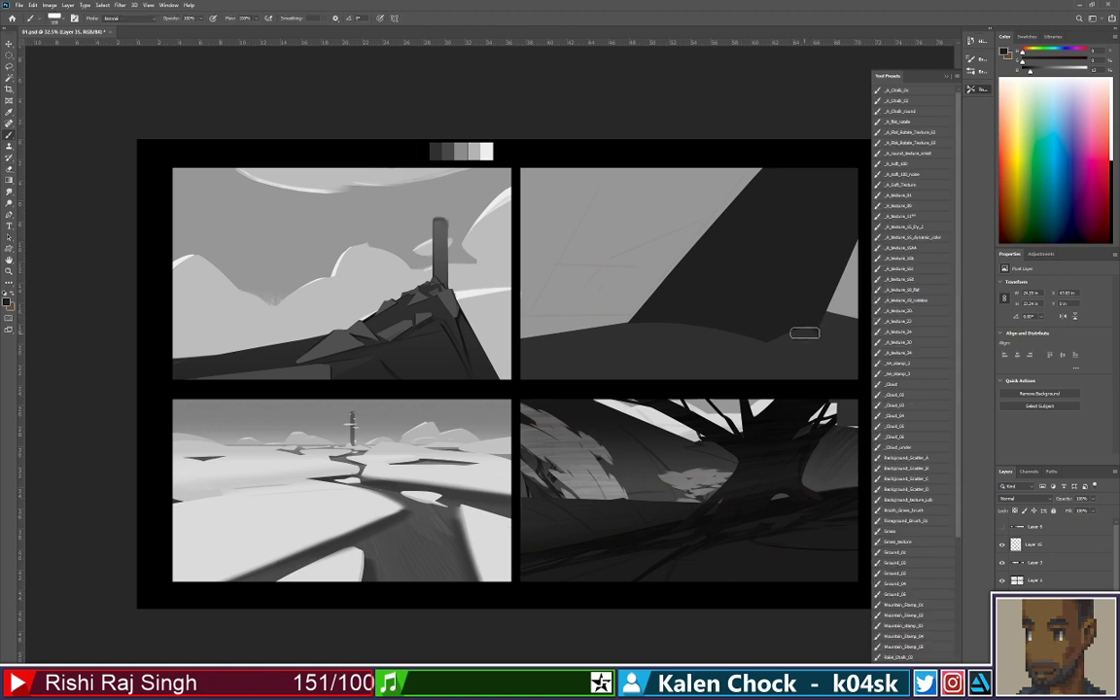
left_click_drag(810, 330, 771, 361)
left_click_drag(811, 327, 844, 233)
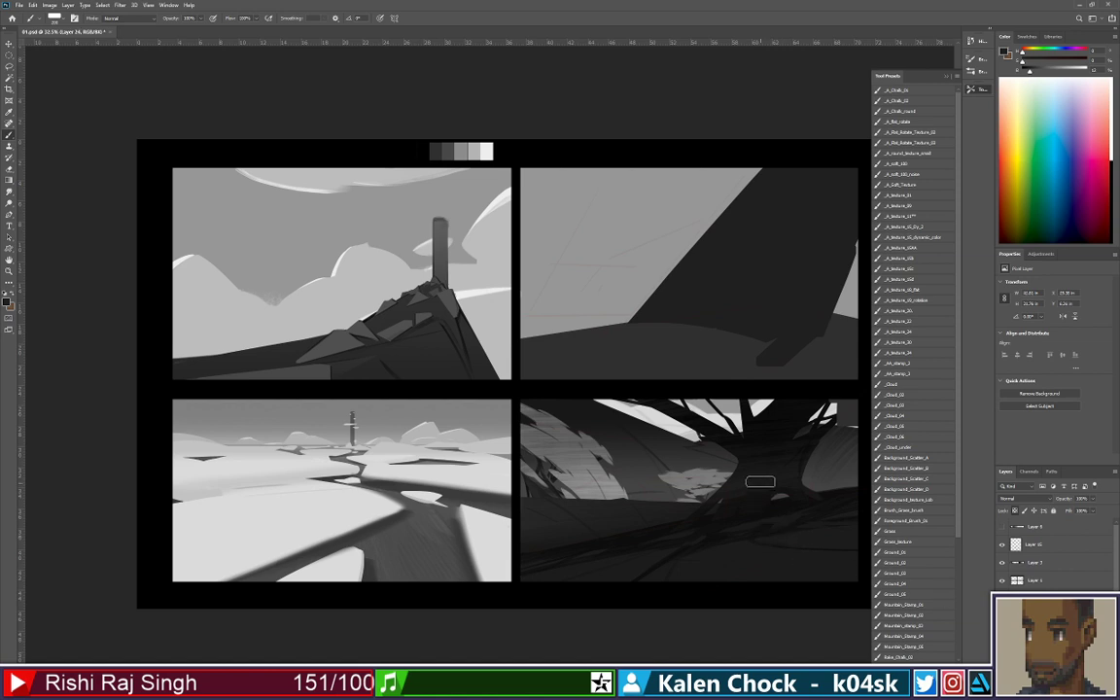
Repaint most of the ground in the value scale's middle grey, leaving thin dark diagonal streaks across the foreground
left_click(463, 149, "alt")
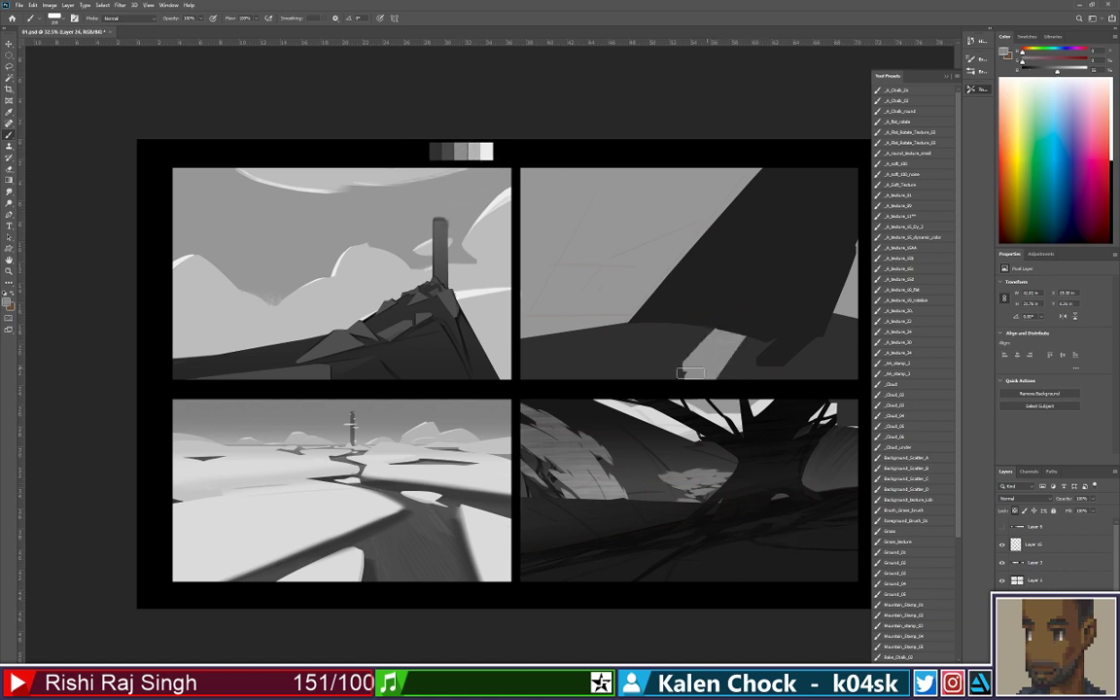
mouse_move(579, 343)
left_mouse_down()
mouse_move(709, 317)
mouse_move(401, 383)
mouse_move(747, 345)
mouse_move(859, 311)
mouse_move(817, 378)
left_mouse_up()
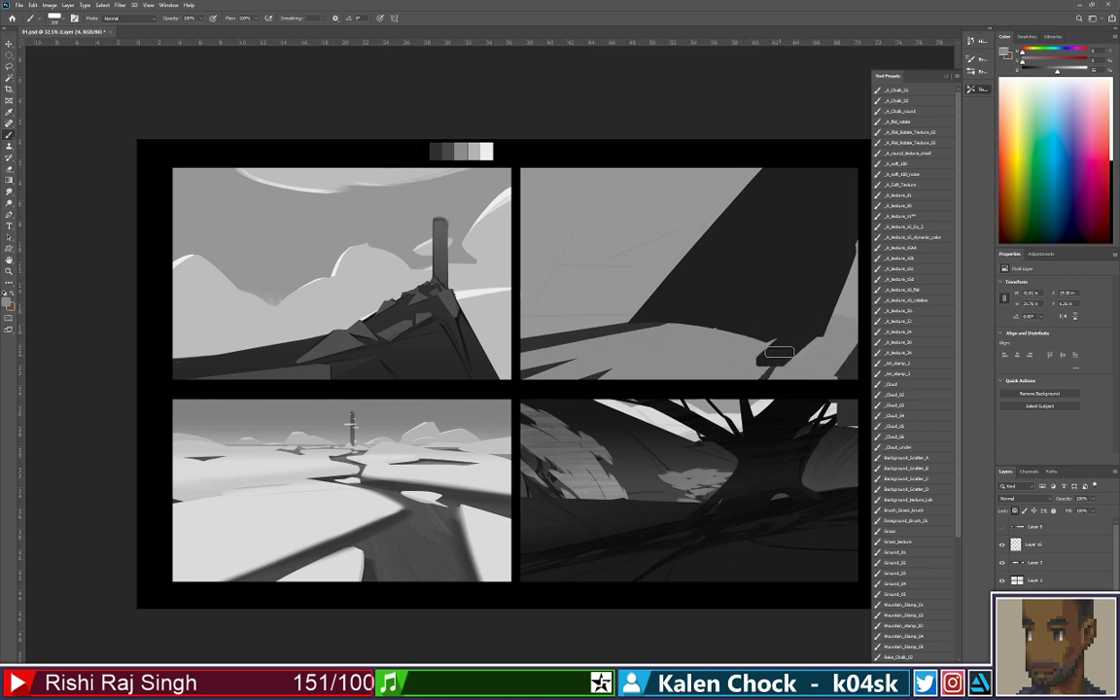
right_click(701, 319)
left_click(813, 401)
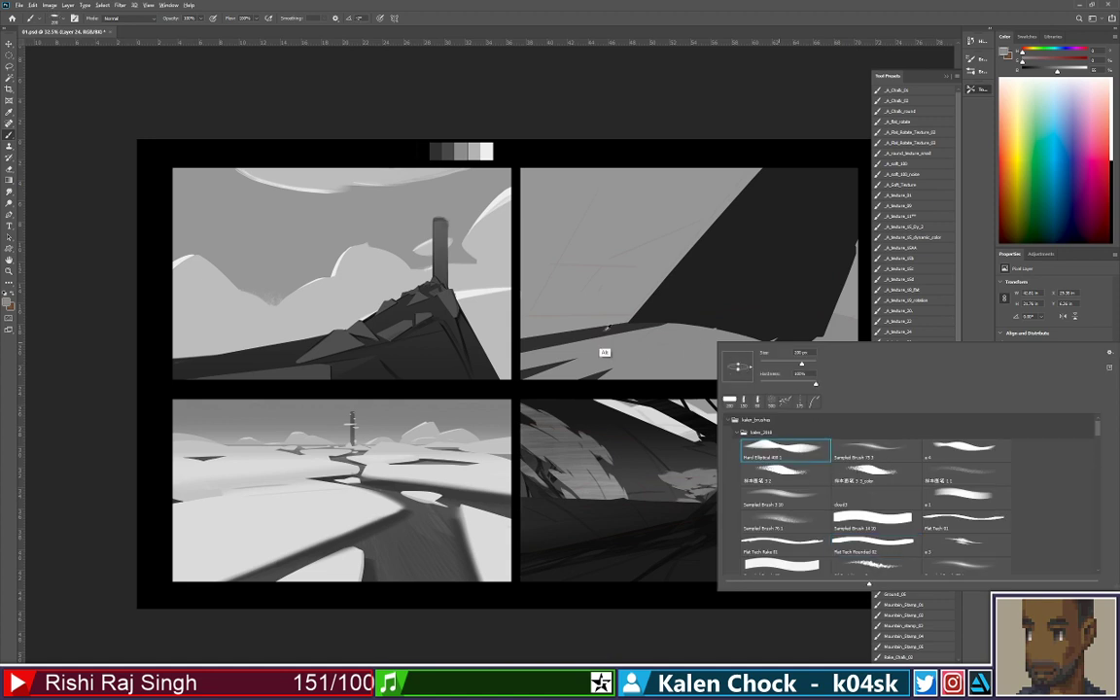
left_click(601, 330, "alt")
left_click(599, 332, "alt")
mouse_move(573, 380)
left_mouse_down()
mouse_move(695, 351)
mouse_move(590, 400)
mouse_move(654, 367)
mouse_move(628, 418)
left_mouse_up()
left_click(735, 374, "alt")
left_click_drag(724, 339, 596, 437)
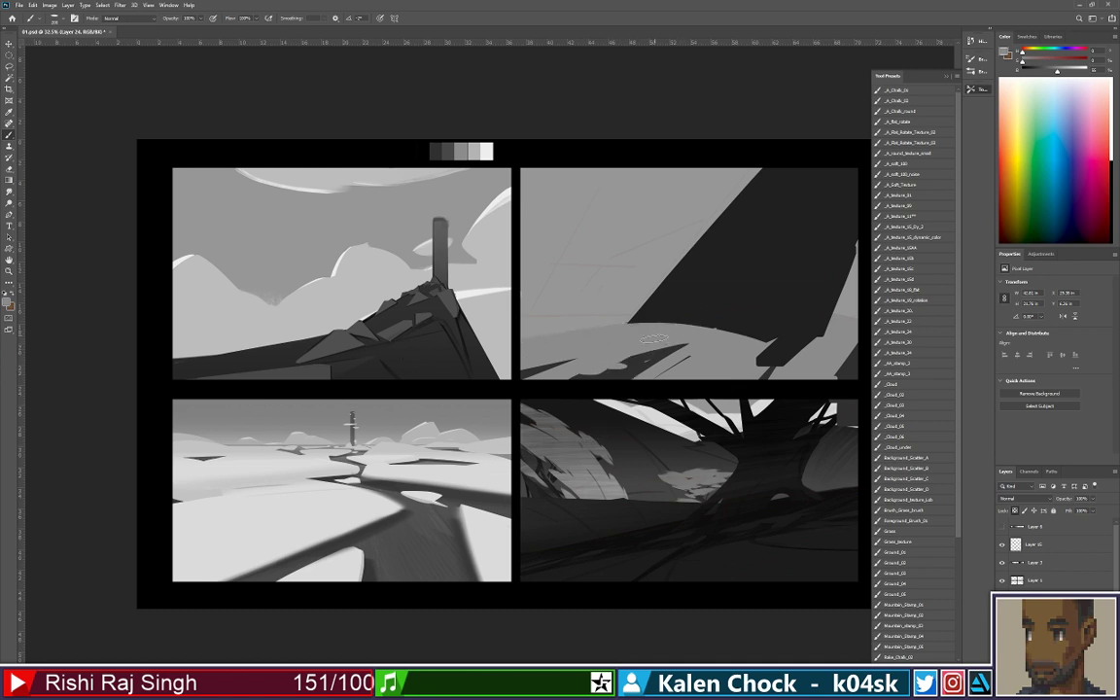
Sample the dark ground grey and broaden the diagonal shadow shape in the foreground below the slab
left_click(636, 377, "alt")
mouse_move(626, 364)
left_mouse_down()
mouse_move(592, 370)
mouse_move(686, 337)
left_mouse_up()
left_click_drag(698, 336, 619, 398)
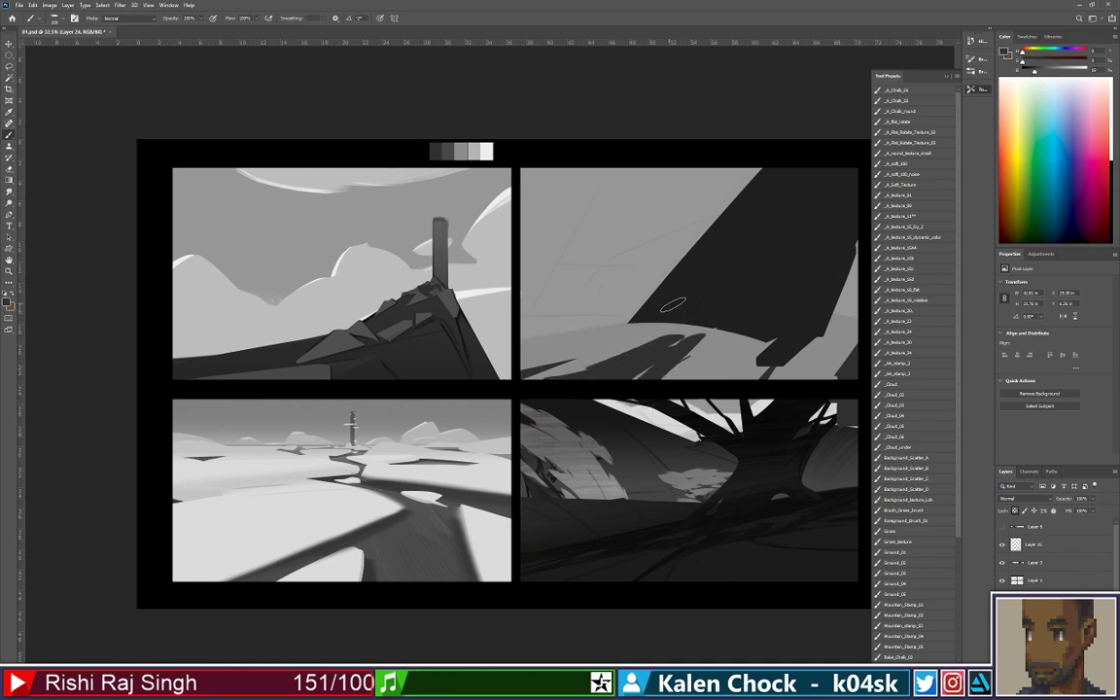
On the slab's layer, try stamping middle-grey rock texture over its base with an enlarged Mountain_Stamp_02 brush
left_click(926, 619)
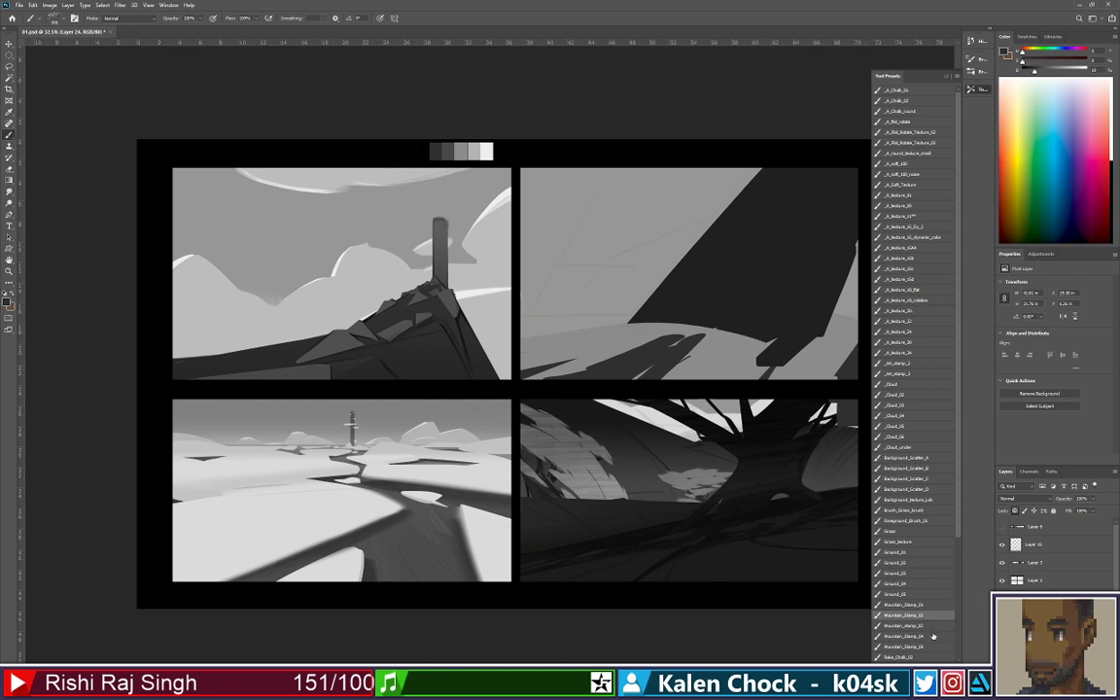
left_click(733, 361, "ctrl")
left_click(654, 333, "alt")
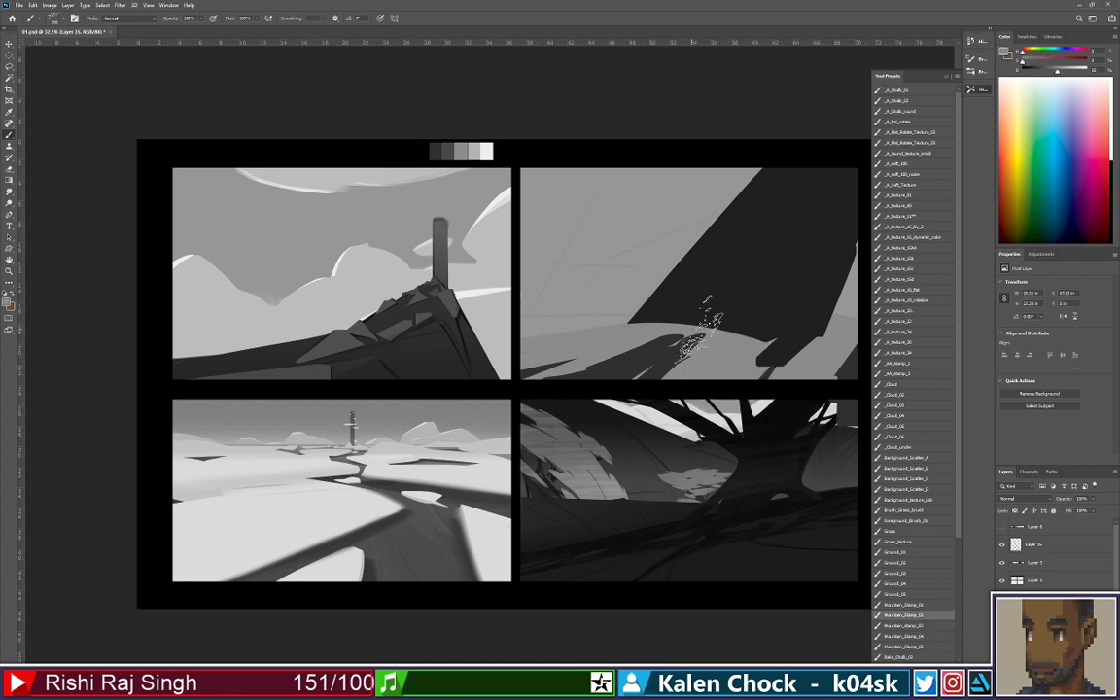
key("bracketright")
key("bracketright")
key("bracketright")
left_click(690, 314)
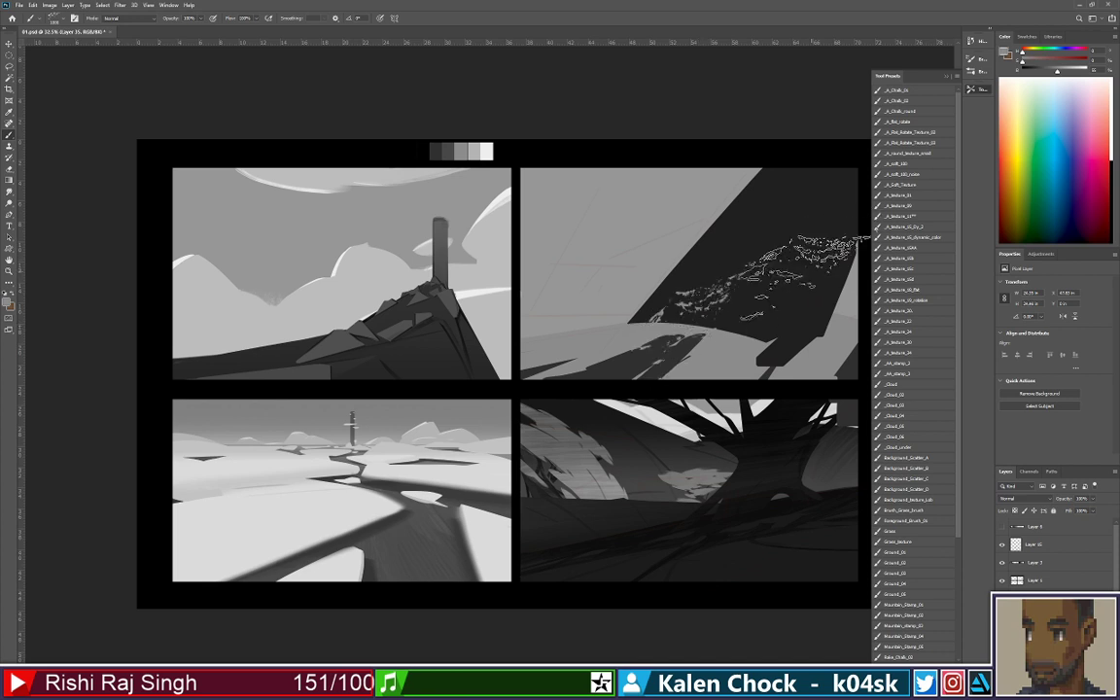
left_click(734, 309, "ctrl")
key("ctrl+z")
left_click(682, 330)
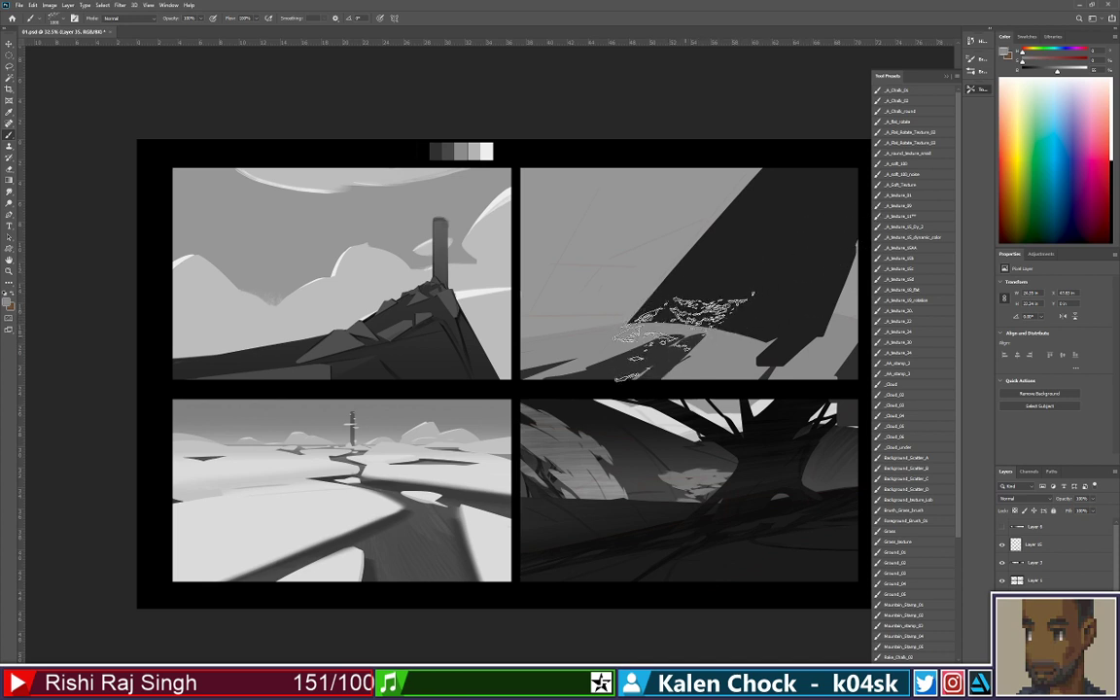
key("ctrl+z")
left_click(672, 329)
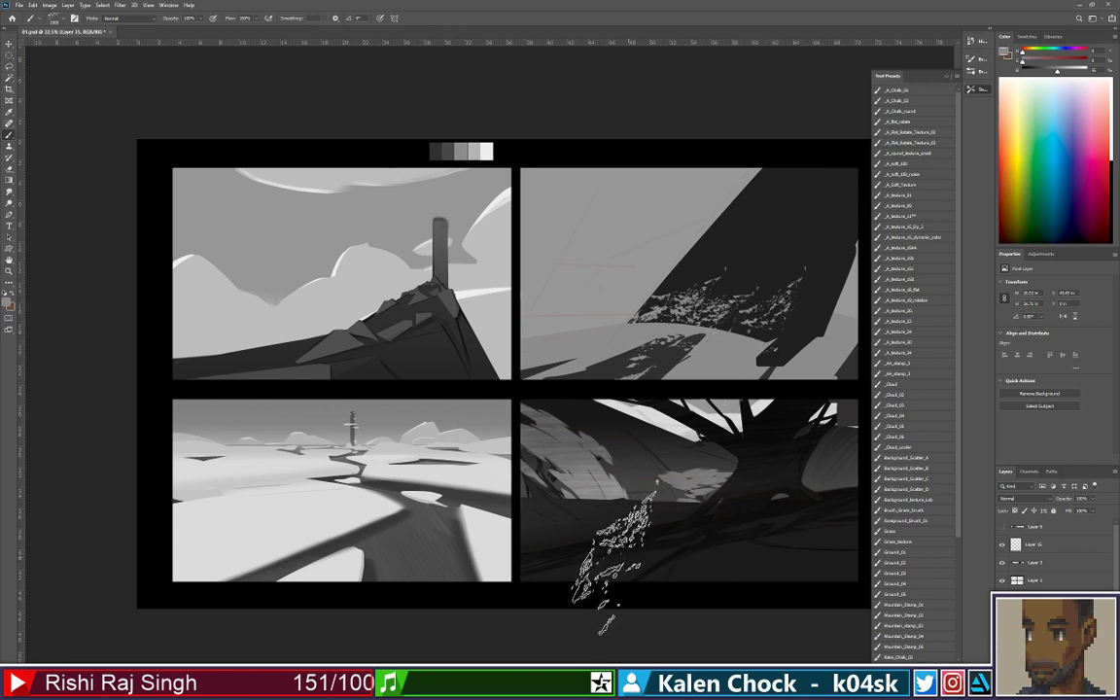
Undo the rock texture stamps on the slab
left_click(760, 361)
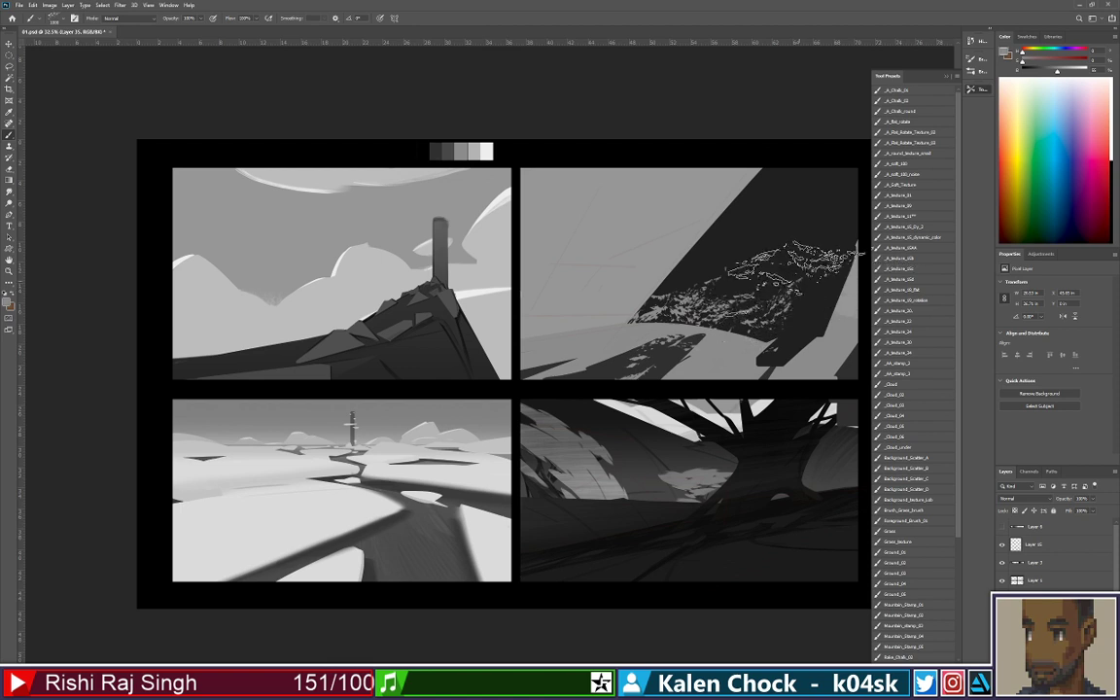
key("ctrl+alt")
key("ctrl+alt+z")
key("ctrl+alt+z")
key("ctrl+alt+z")
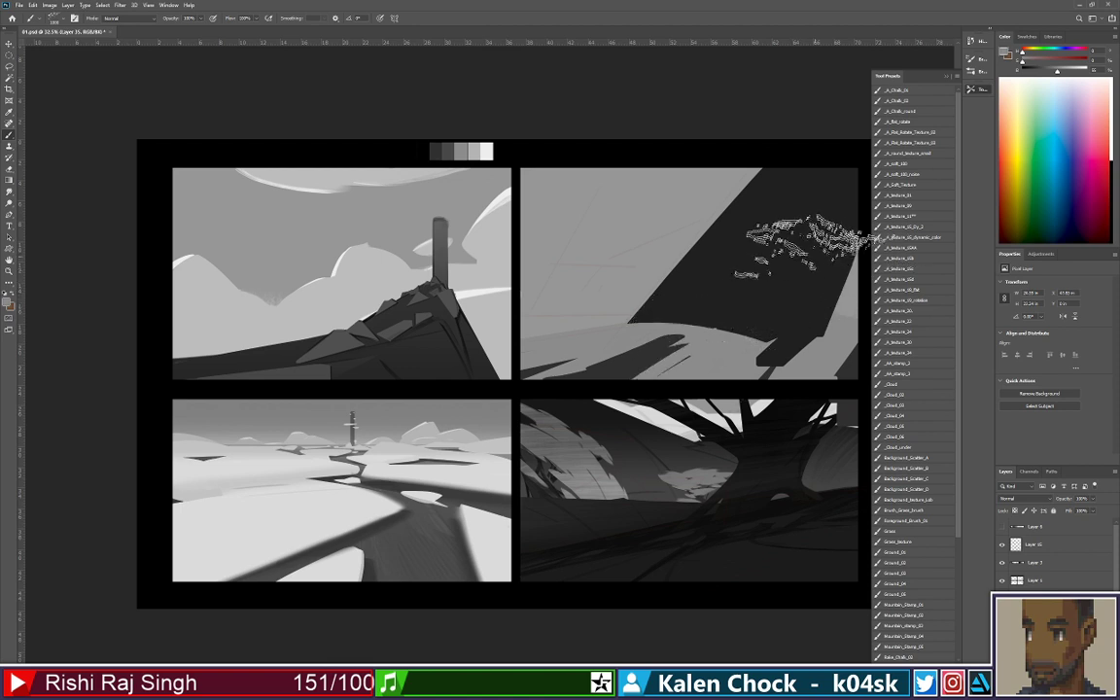
Erase the slab's lower right foot and carve both of its side edges into inward curves
key("v")
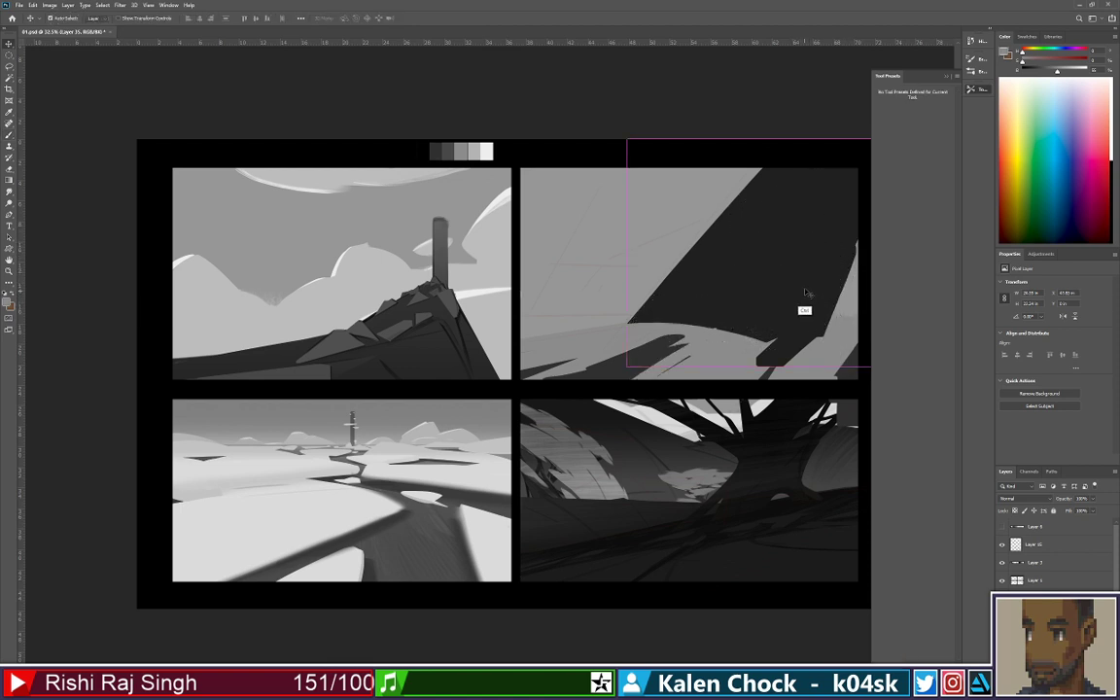
key("b")
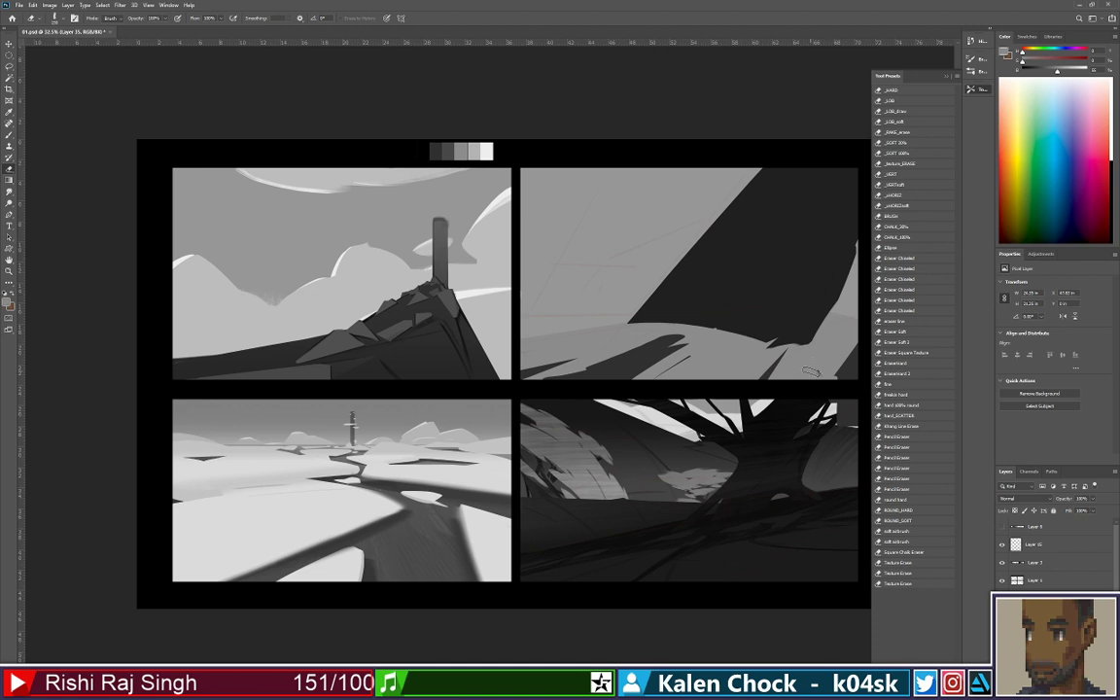
left_click_drag(808, 377, 872, 247)
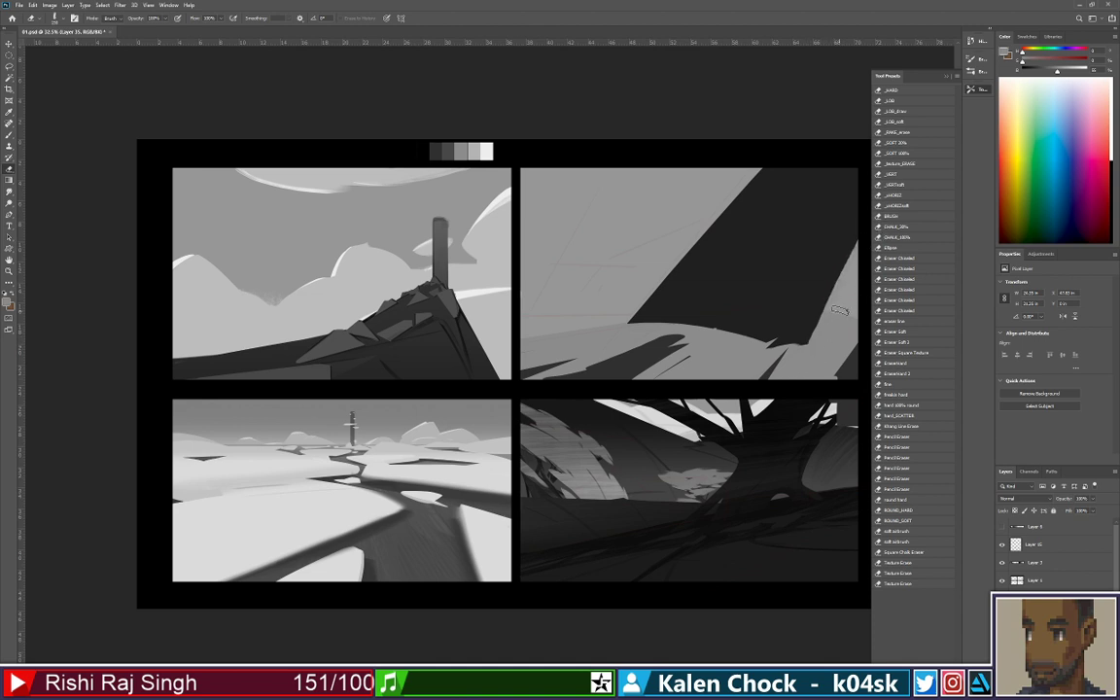
mouse_move(628, 308)
left_mouse_down()
mouse_move(683, 239)
mouse_move(620, 308)
mouse_move(743, 176)
left_mouse_up()
mouse_move(663, 271)
left_mouse_down()
mouse_move(748, 159)
mouse_move(645, 280)
mouse_move(737, 199)
mouse_move(751, 168)
mouse_move(636, 290)
left_mouse_up()
left_click_drag(799, 372, 854, 257)
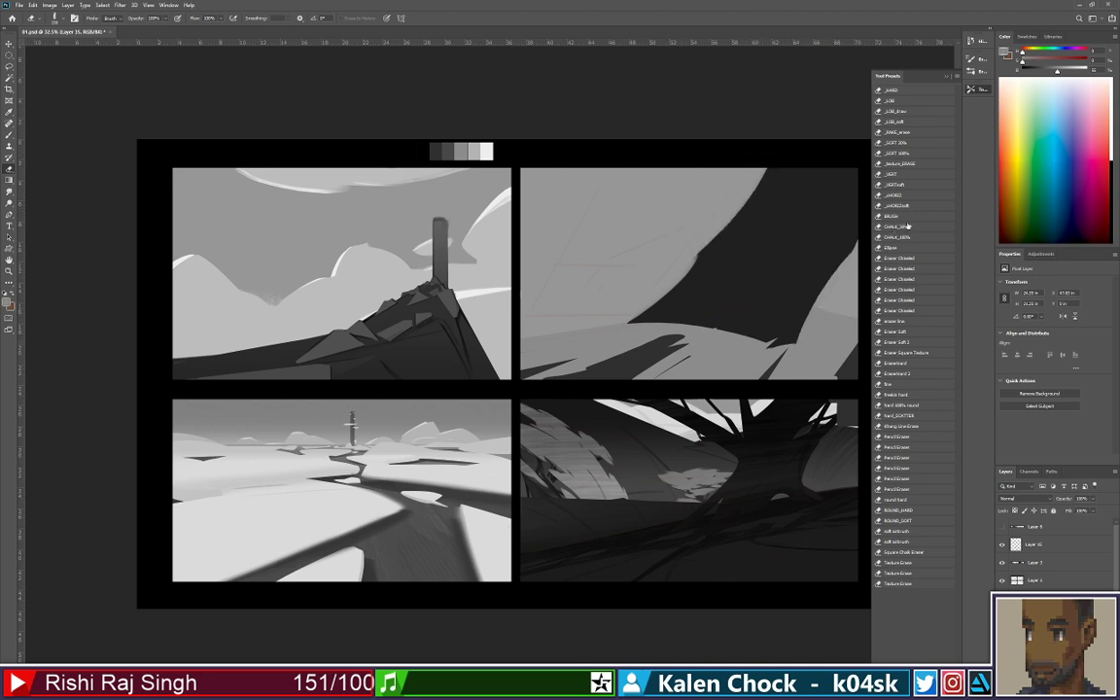
mouse_move(795, 372)
left_mouse_down()
mouse_move(854, 251)
mouse_move(770, 380)
left_mouse_up()
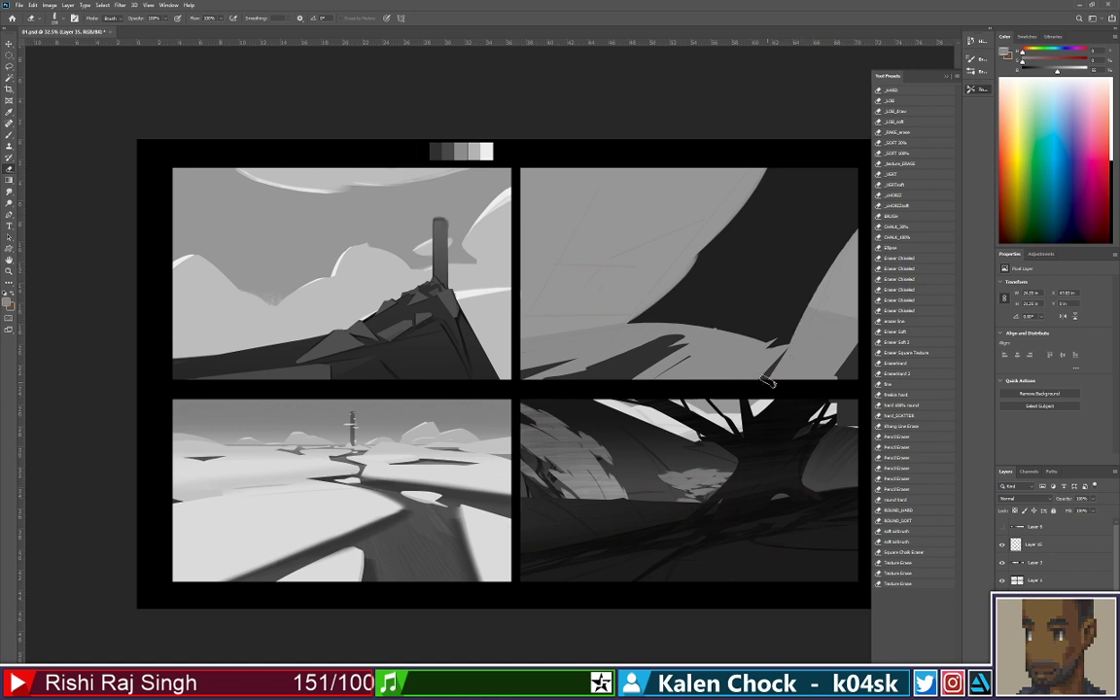
Switch to a hard brush, sample the slab's dark grey and rebuild its left edge as a nearly straight slanted line
key("b")
right_click(788, 239)
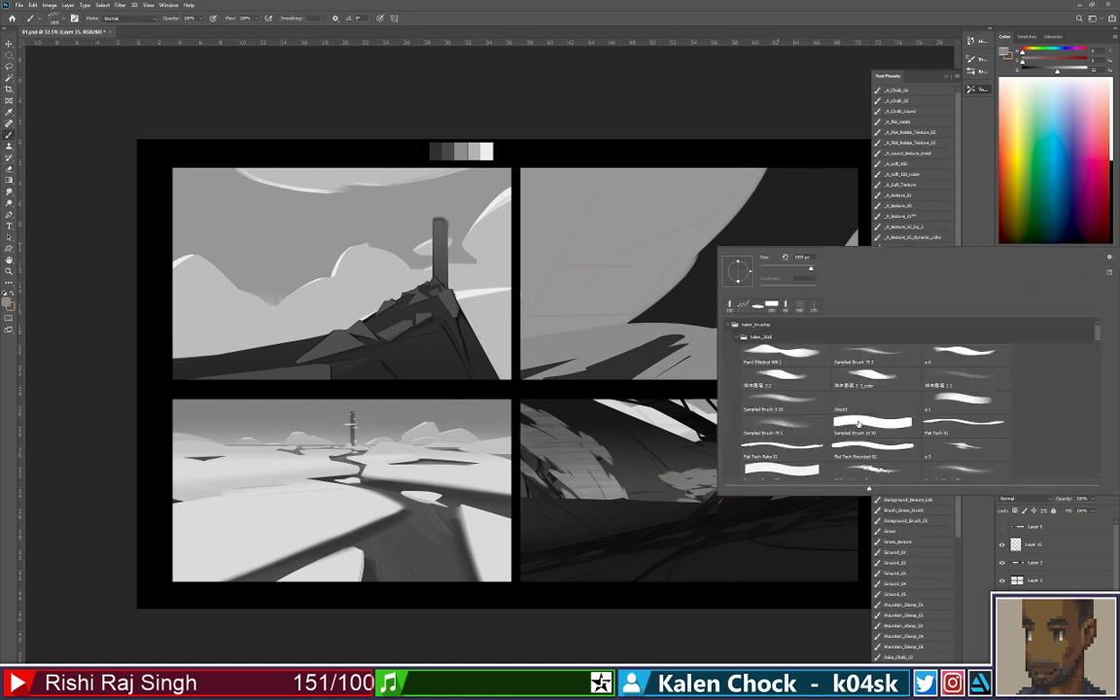
left_click(959, 349)
left_click(692, 286)
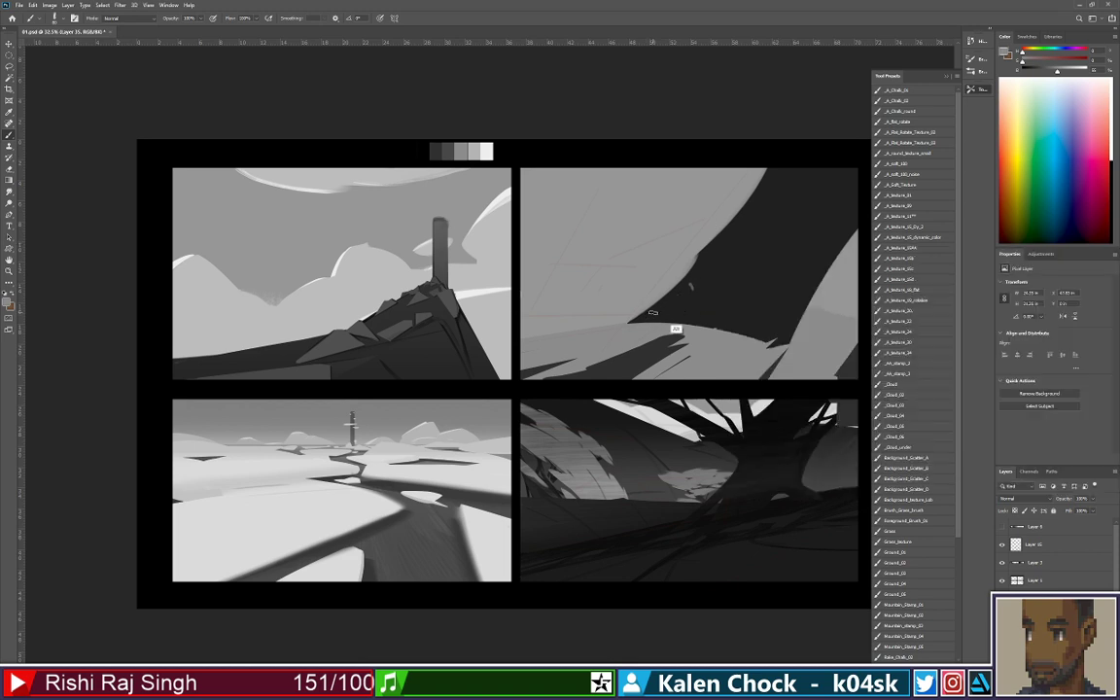
left_click(680, 305, "alt")
mouse_move(657, 315)
left_mouse_down()
mouse_move(720, 234)
mouse_move(627, 325)
left_mouse_up()
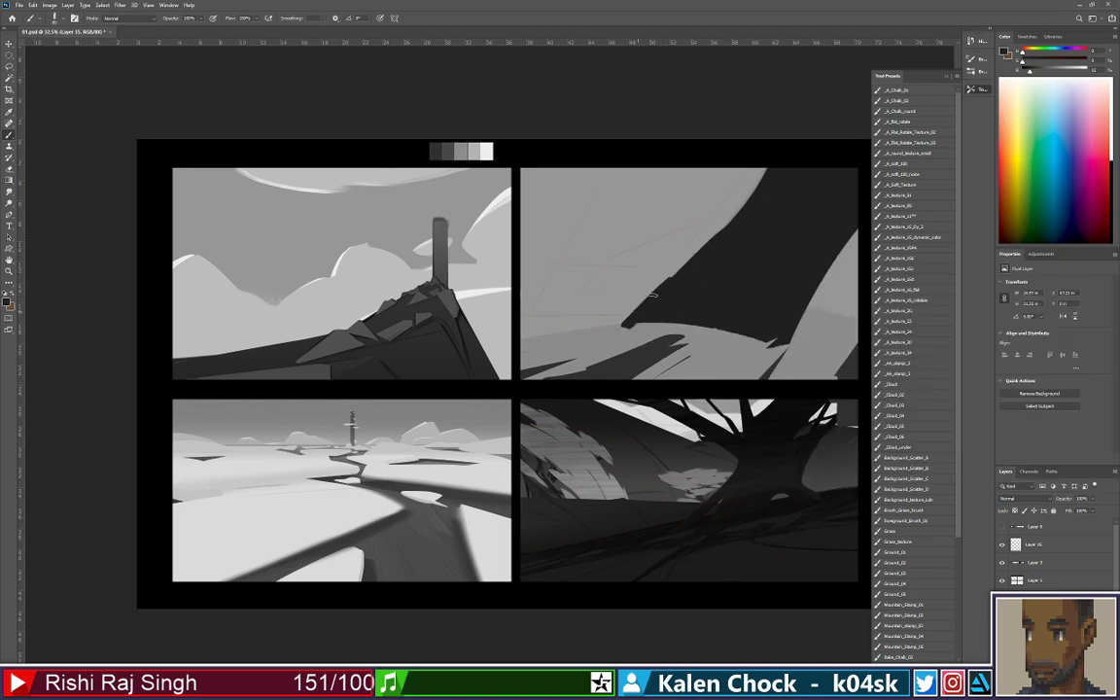
left_click_drag(765, 167, 647, 298)
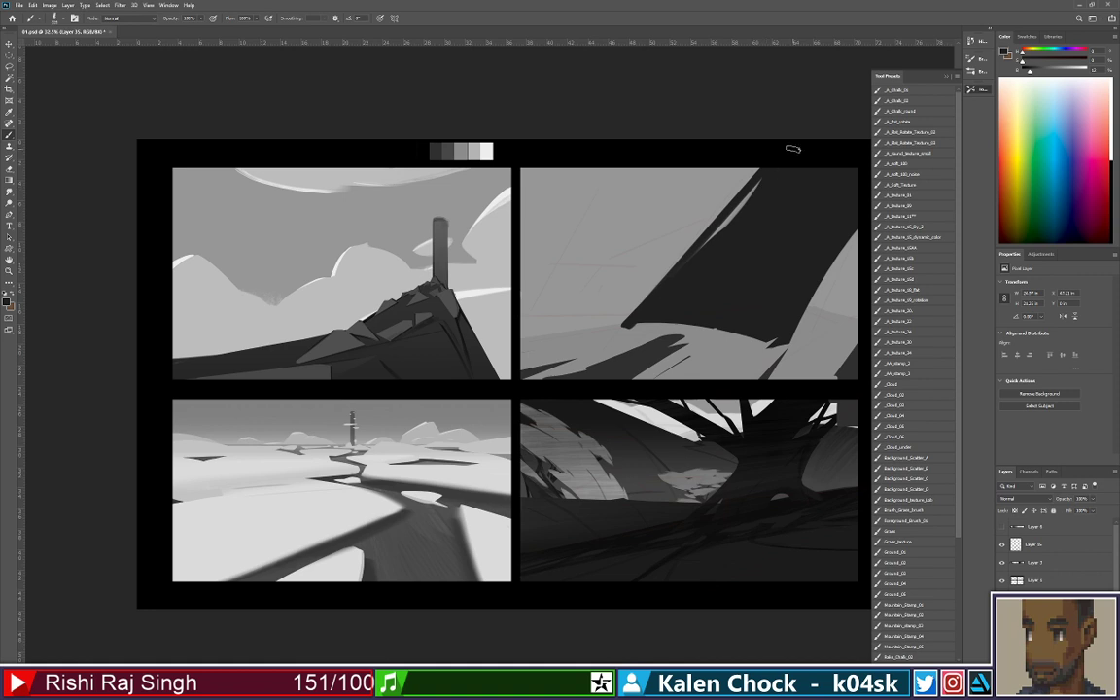
mouse_move(768, 167)
left_mouse_down()
mouse_move(675, 280)
mouse_move(673, 271)
left_mouse_up()
mouse_move(746, 193)
left_mouse_down()
mouse_move(620, 343)
mouse_move(758, 167)
left_mouse_up()
key("ctrl+z")
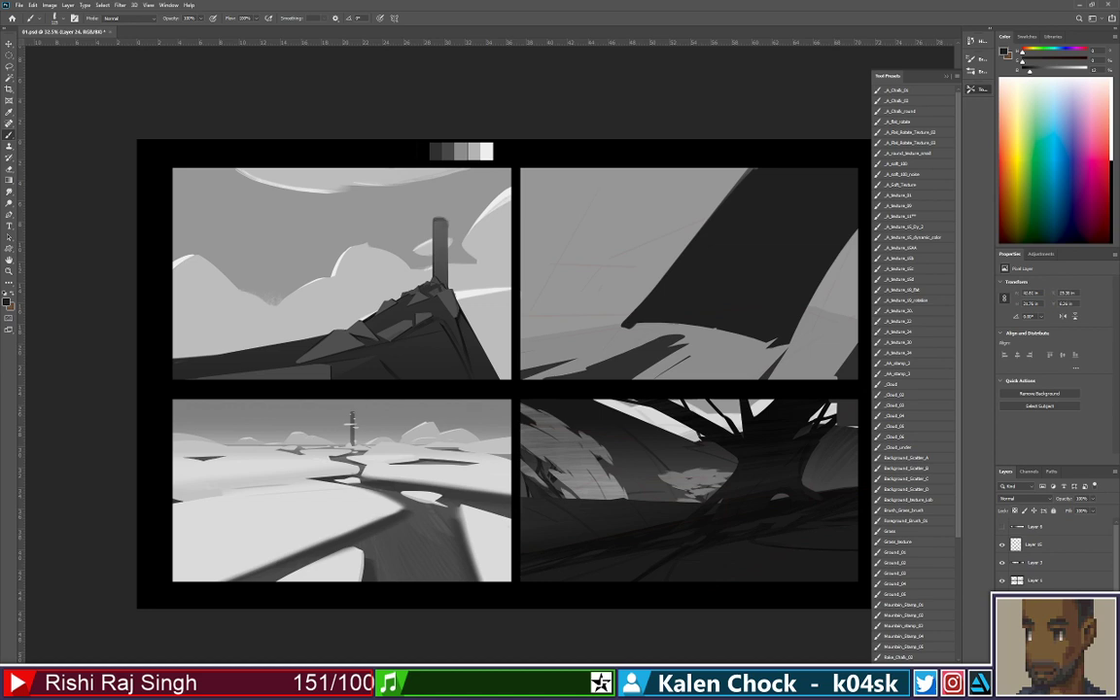
On a new layer, paint a thin distant ground band along the horizon using a dark grey sampled from the lower-right thumbnail
key("ctrl+alt+shift+n")
key("alt")
left_click(697, 435, "alt")
mouse_move(518, 326)
left_mouse_down()
mouse_move(652, 322)
mouse_move(533, 329)
mouse_move(678, 457)
mouse_move(544, 333)
mouse_move(613, 318)
mouse_move(500, 325)
mouse_move(694, 323)
left_mouse_up()
left_click(678, 457, "alt")
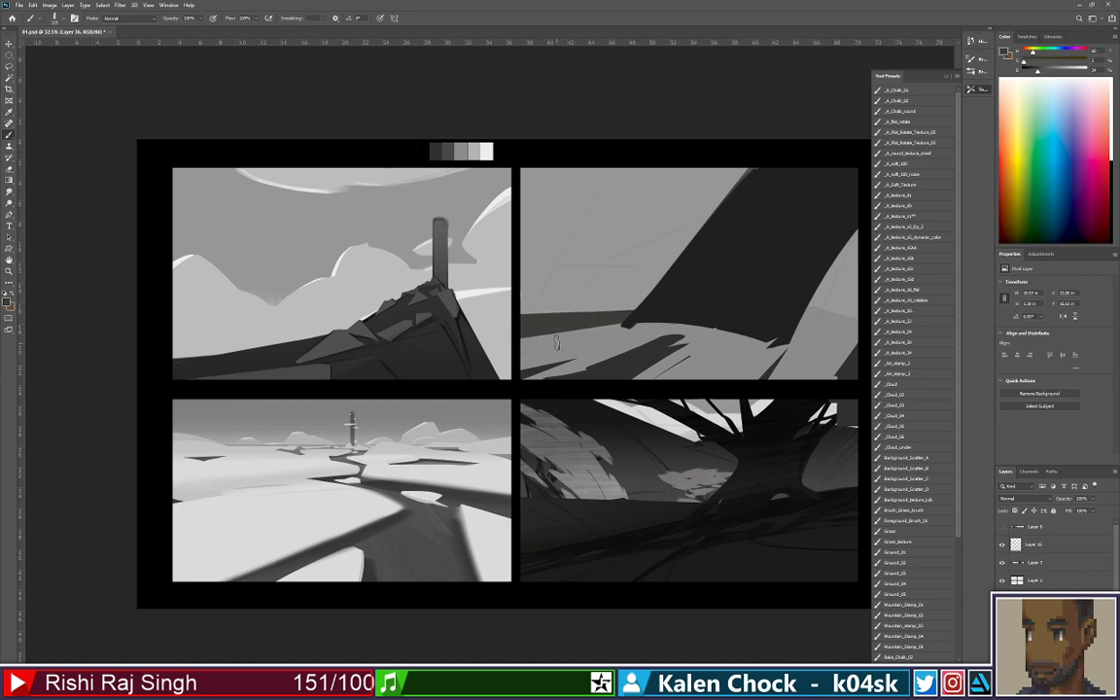
Paint a slanted dark mass at the thumbnail's left side and a dark slope behind the slab, continuing past its right edge
left_click_drag(526, 288, 607, 146)
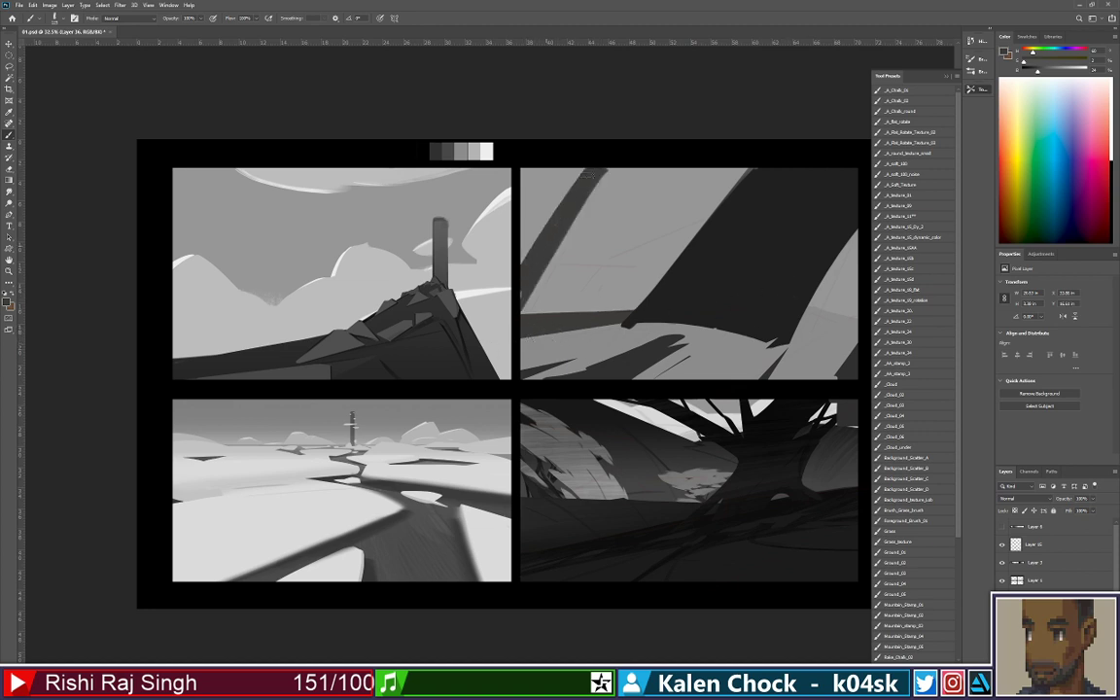
key("ctrl+z")
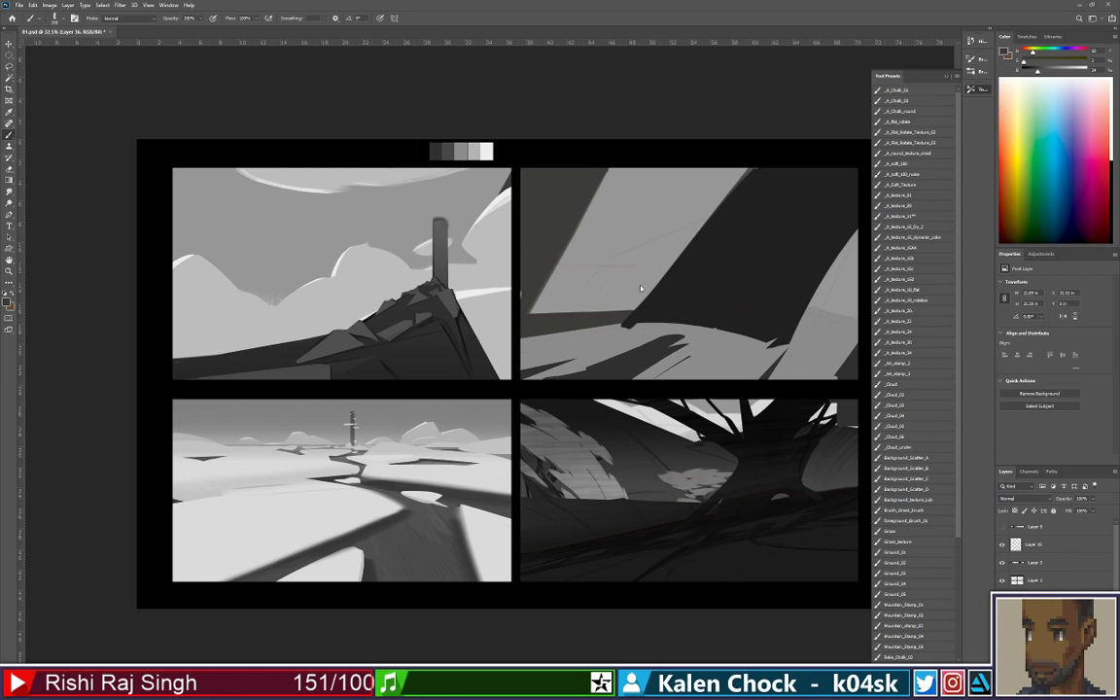
mouse_move(593, 305)
left_mouse_down()
mouse_move(625, 285)
mouse_move(561, 319)
left_mouse_up()
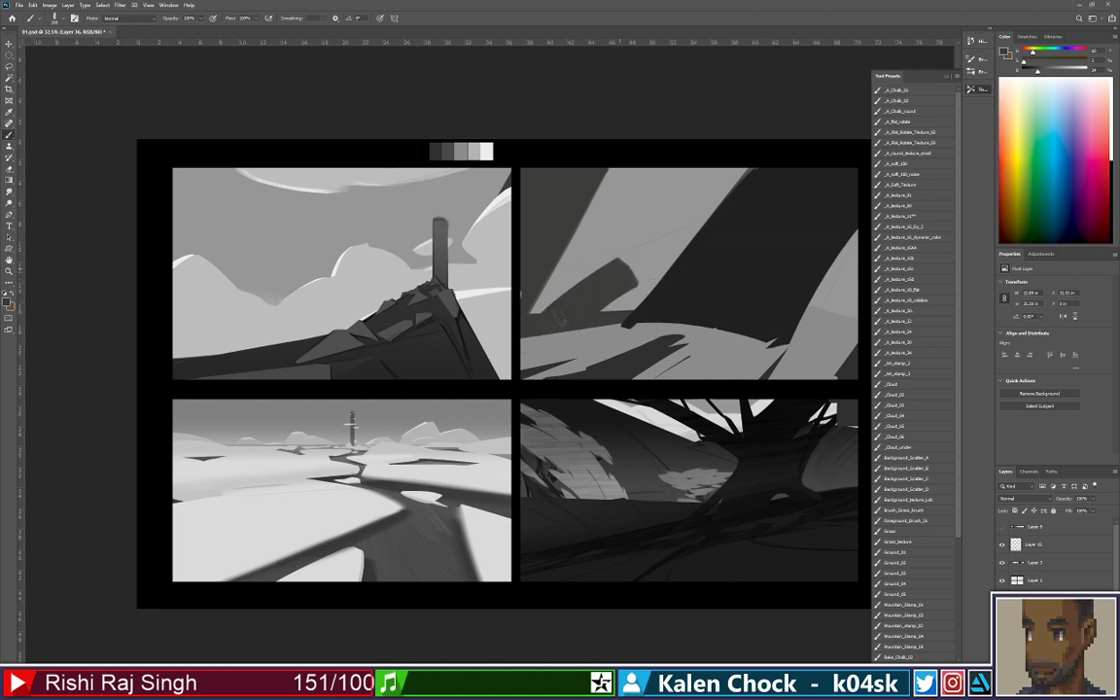
mouse_move(655, 250)
left_mouse_down()
mouse_move(793, 214)
mouse_move(754, 262)
mouse_move(652, 303)
mouse_move(705, 298)
left_mouse_up()
mouse_move(849, 250)
left_mouse_down()
mouse_move(798, 314)
mouse_move(844, 271)
left_mouse_up()
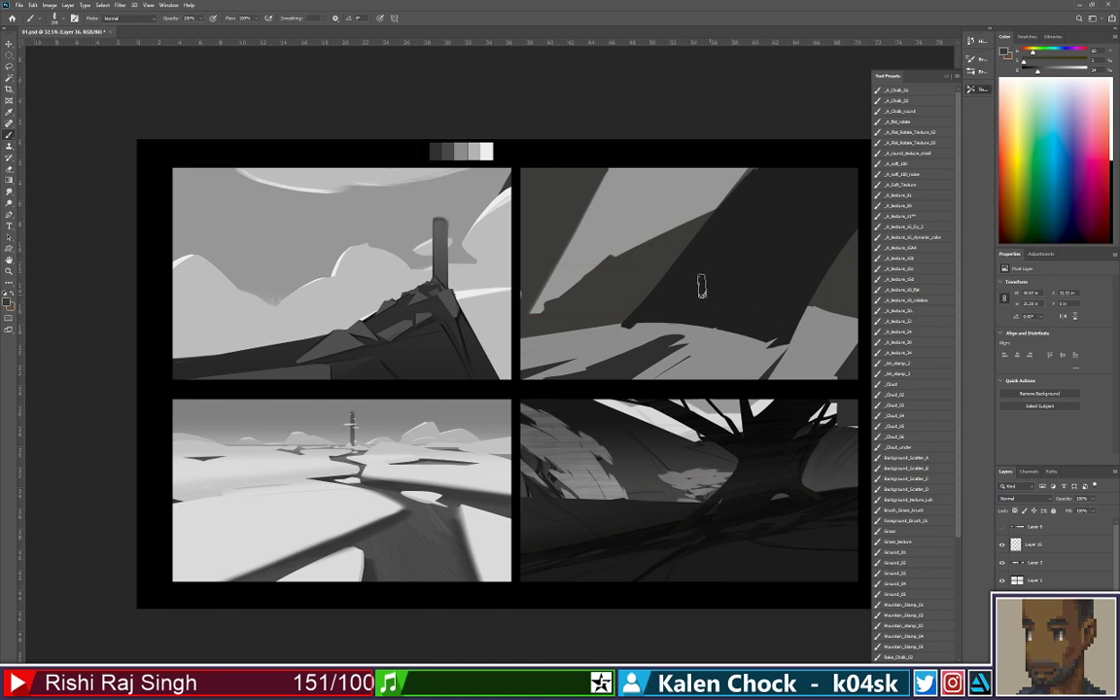
left_click_drag(585, 285, 536, 314)
Fill the lower gap between the left mass and the slope, leaving a flat-bottomed sky opening beside the slab
key("e")
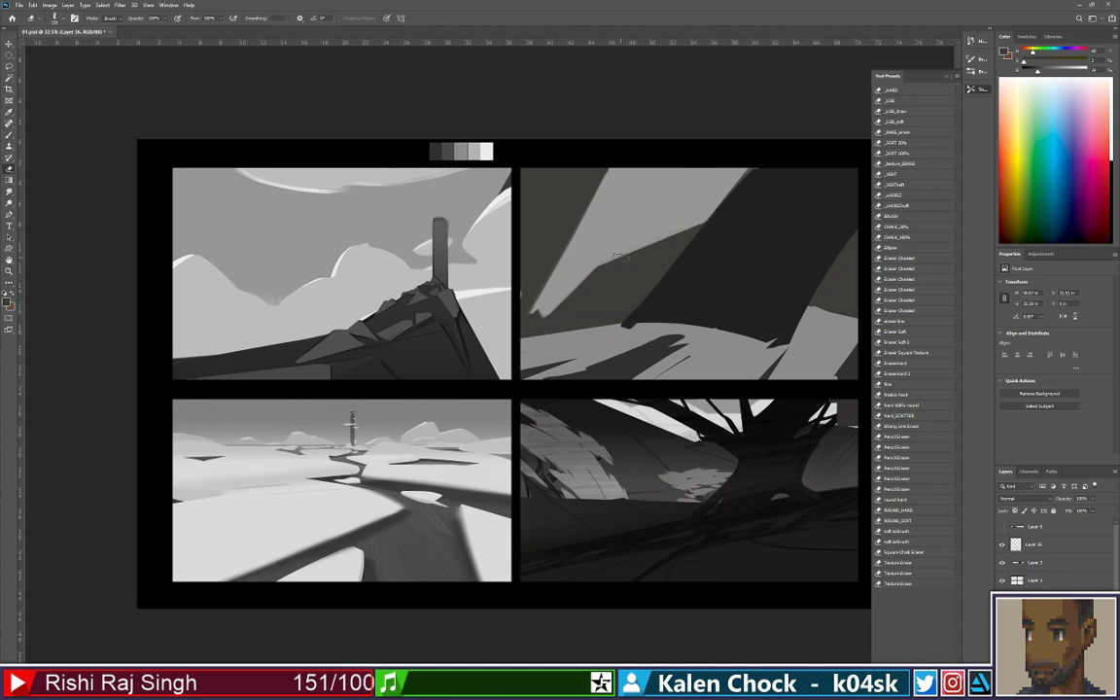
key("b")
left_click_drag(533, 277, 693, 274)
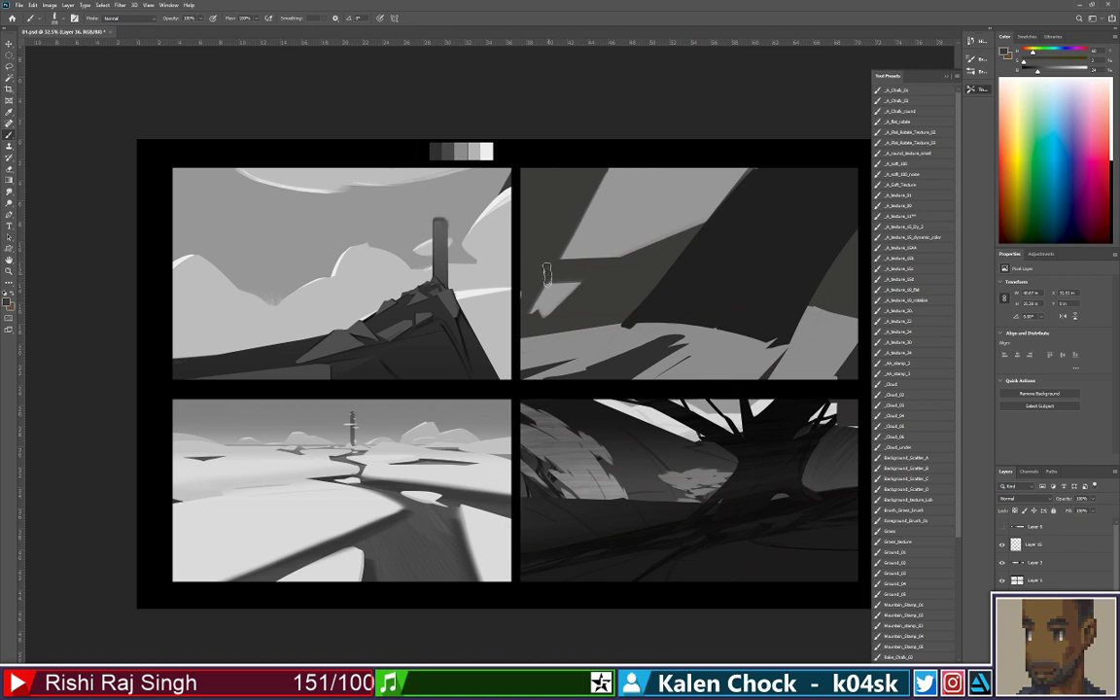
key("ctrl+z")
mouse_move(544, 278)
left_mouse_down()
mouse_move(672, 283)
mouse_move(608, 287)
left_mouse_up()
left_click_drag(535, 303, 619, 297)
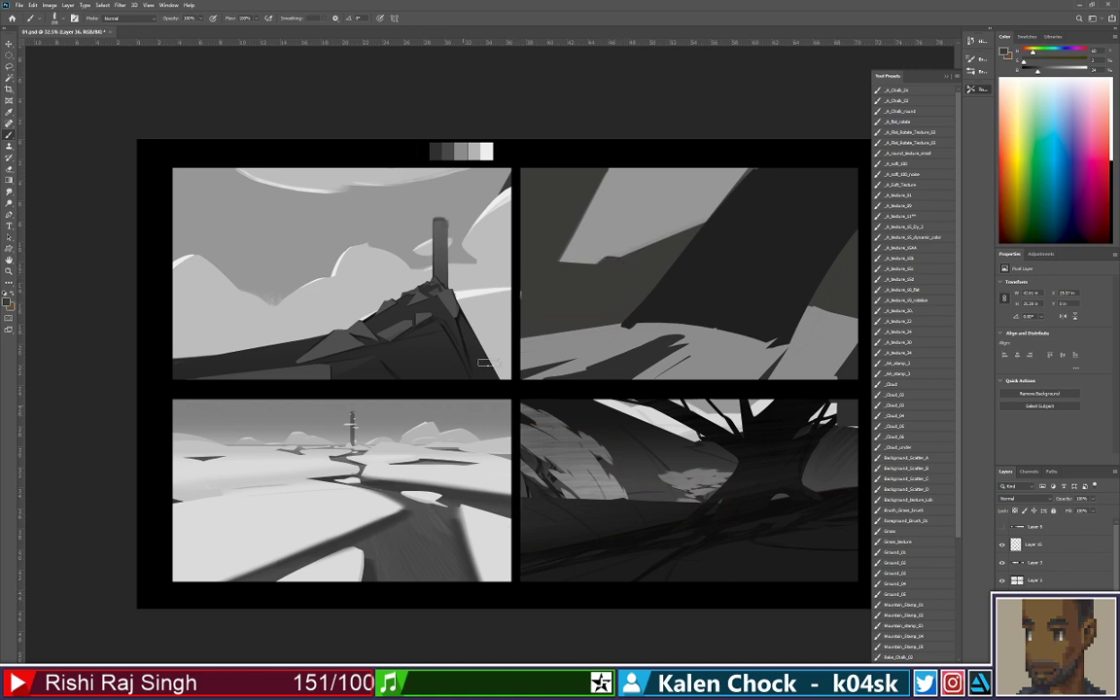
Select the panel border's layer and remove the stray mark on the divider between the two upper thumbnails
key("v")
key("b")
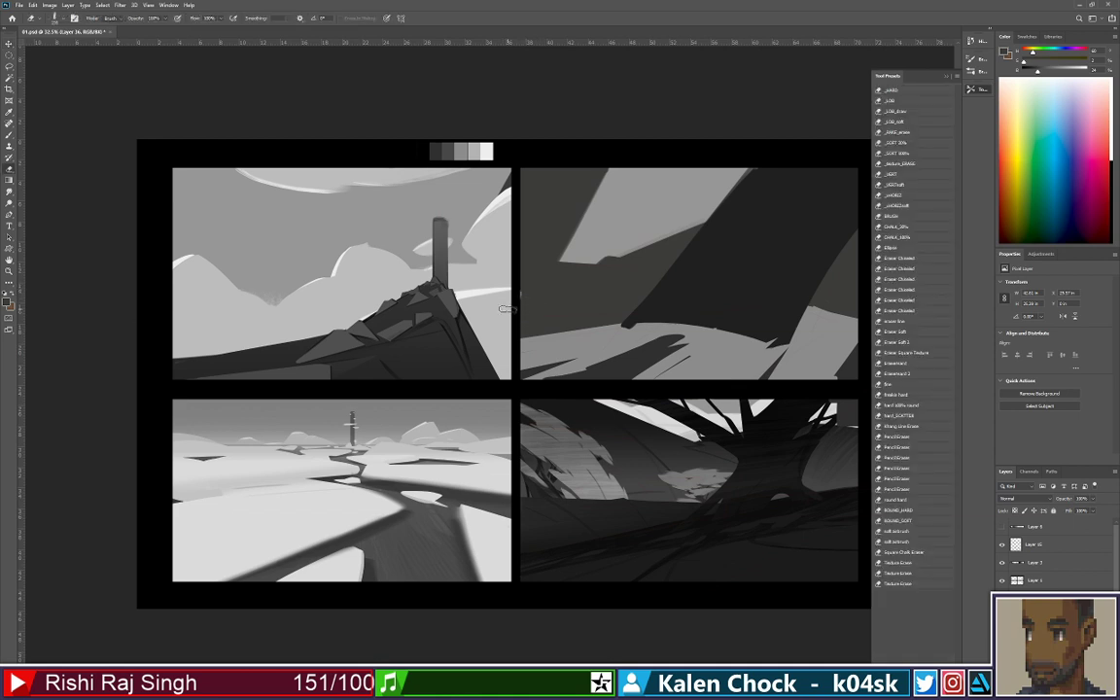
left_click(520, 300, "ctrl")
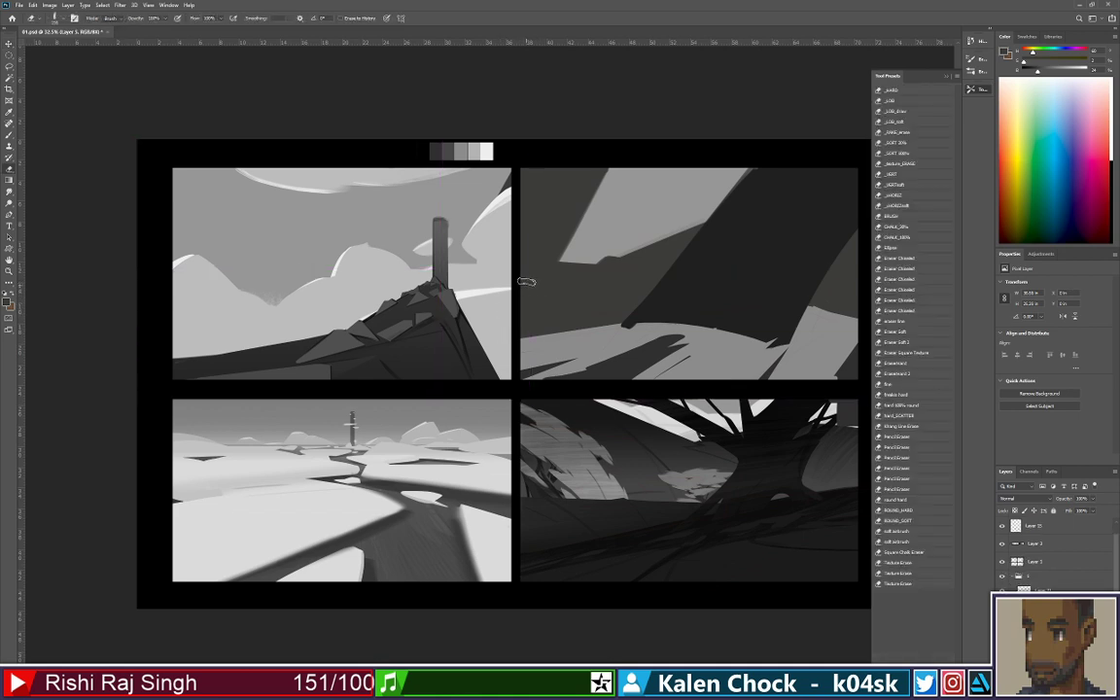
left_click(483, 486, "ctrl")
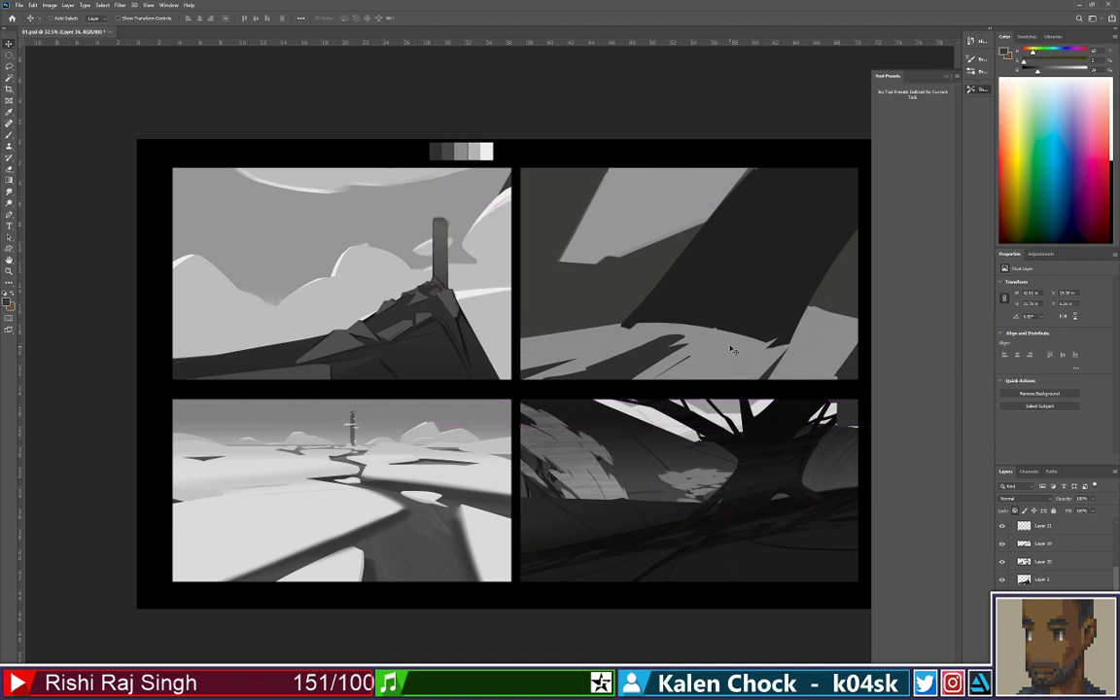
Select the ground's layer, sample the slab's darkest grey and paint the whole ground with it
left_click(676, 348, "ctrl")
left_click(684, 327, "alt")
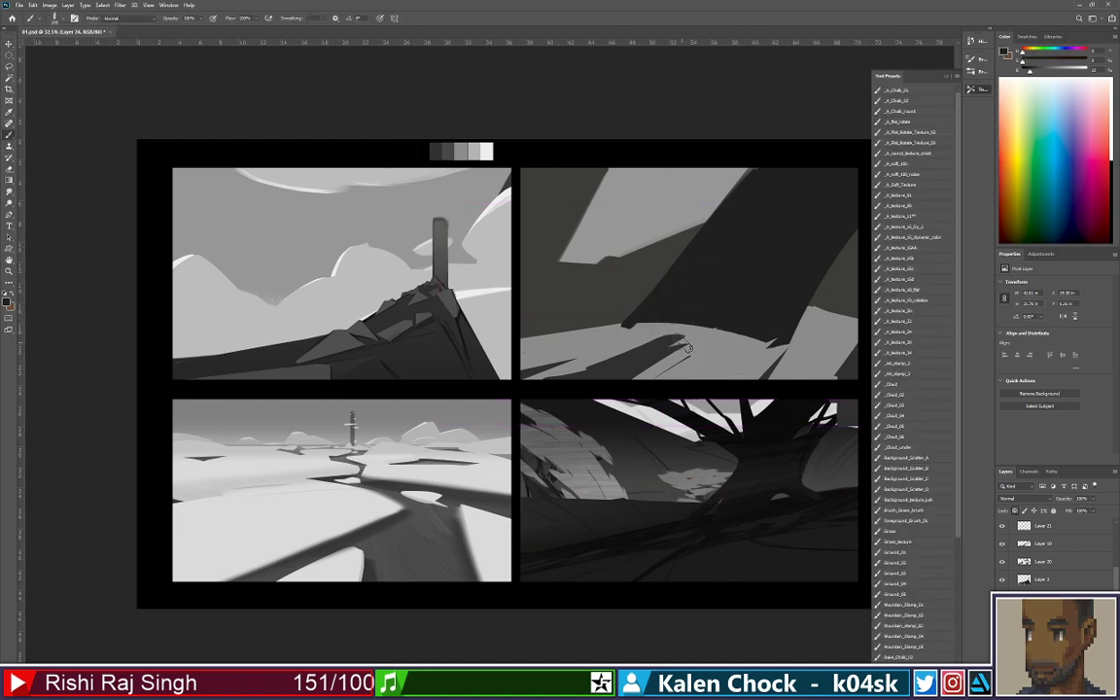
mouse_move(680, 344)
left_mouse_down()
mouse_move(595, 375)
mouse_move(692, 338)
mouse_move(537, 350)
mouse_move(717, 336)
mouse_move(540, 343)
mouse_move(564, 325)
mouse_move(772, 284)
mouse_move(656, 374)
mouse_move(802, 312)
left_mouse_up()
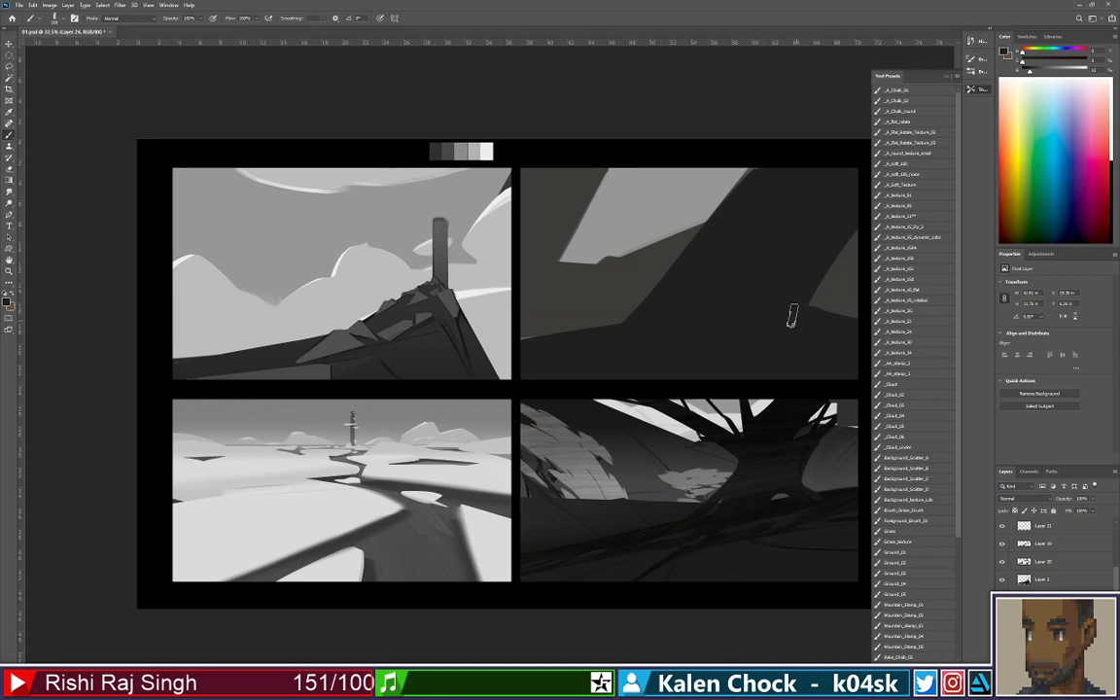
Paint a slightly lighter dark strip along the ground's upper edge and darken the opening on the slab's far side
key("z")
left_click_drag(796, 305, 748, 322)
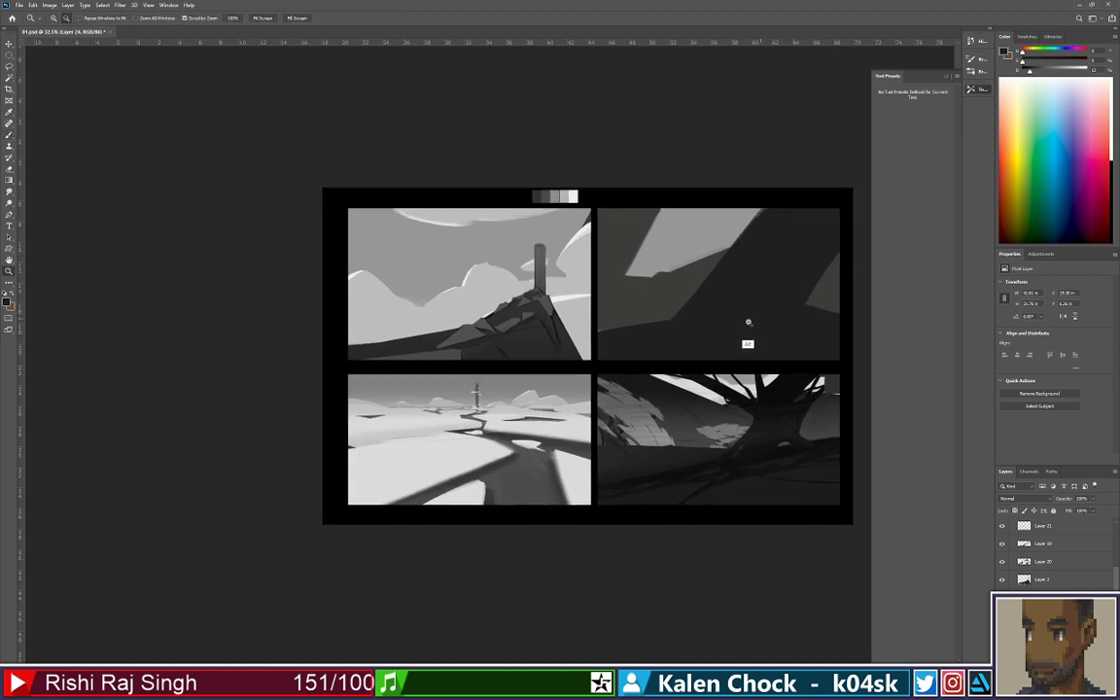
left_click(748, 322)
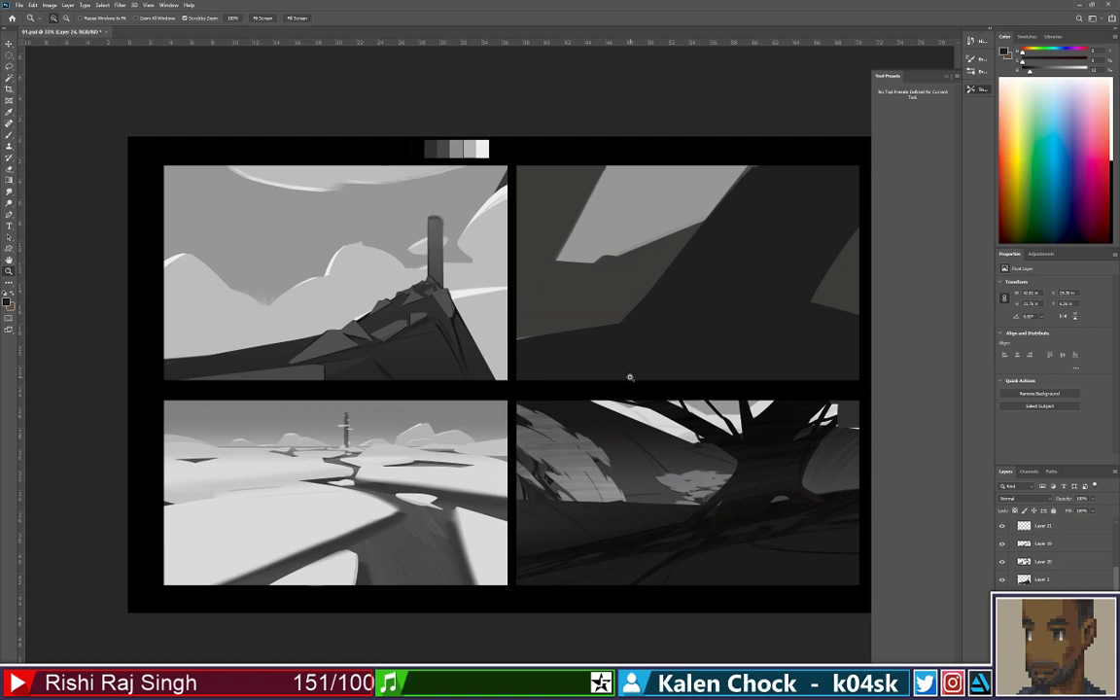
key("v")
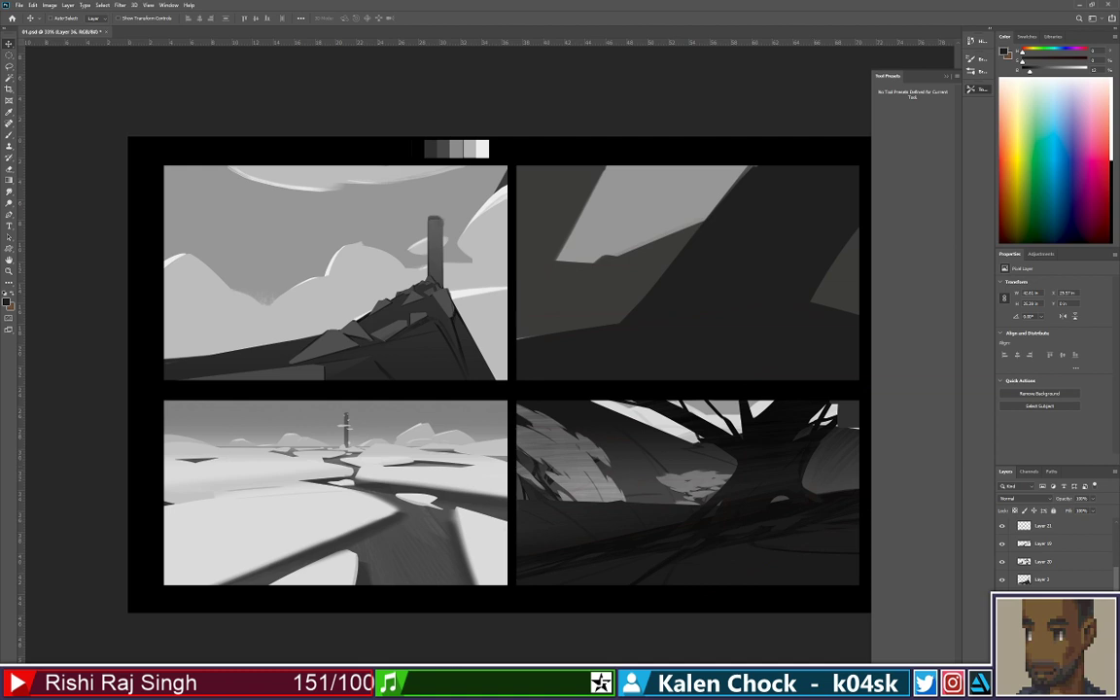
key("b")
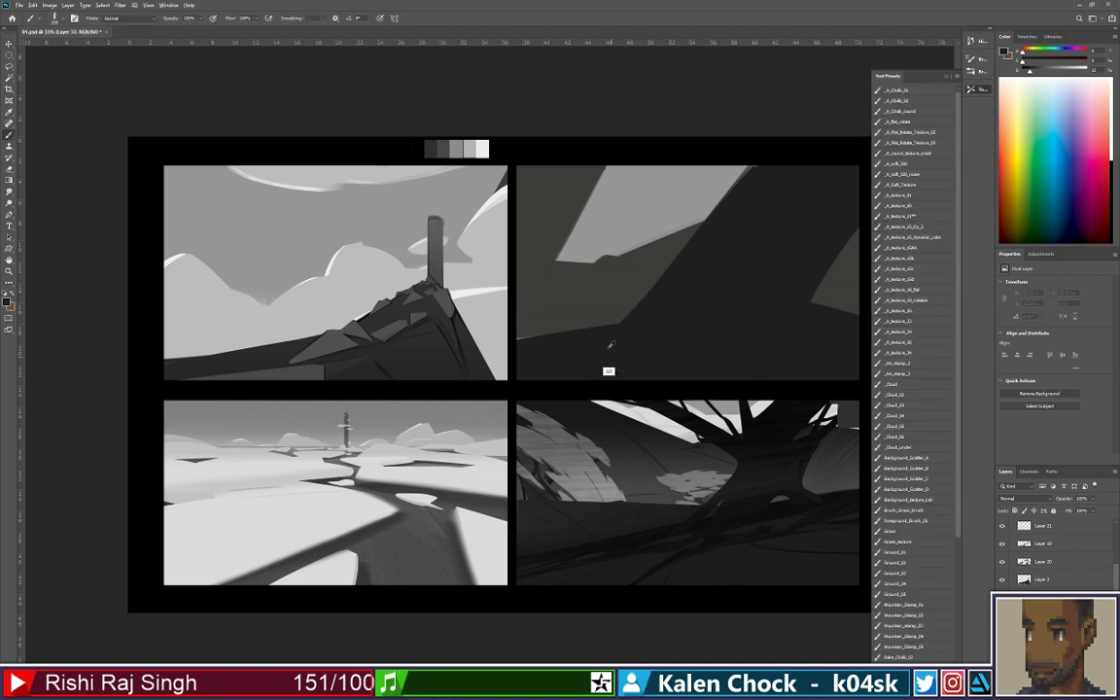
mouse_move(530, 322)
left_mouse_down()
mouse_move(545, 326)
mouse_move(522, 329)
mouse_move(757, 333)
left_mouse_up()
left_click(529, 328, "alt")
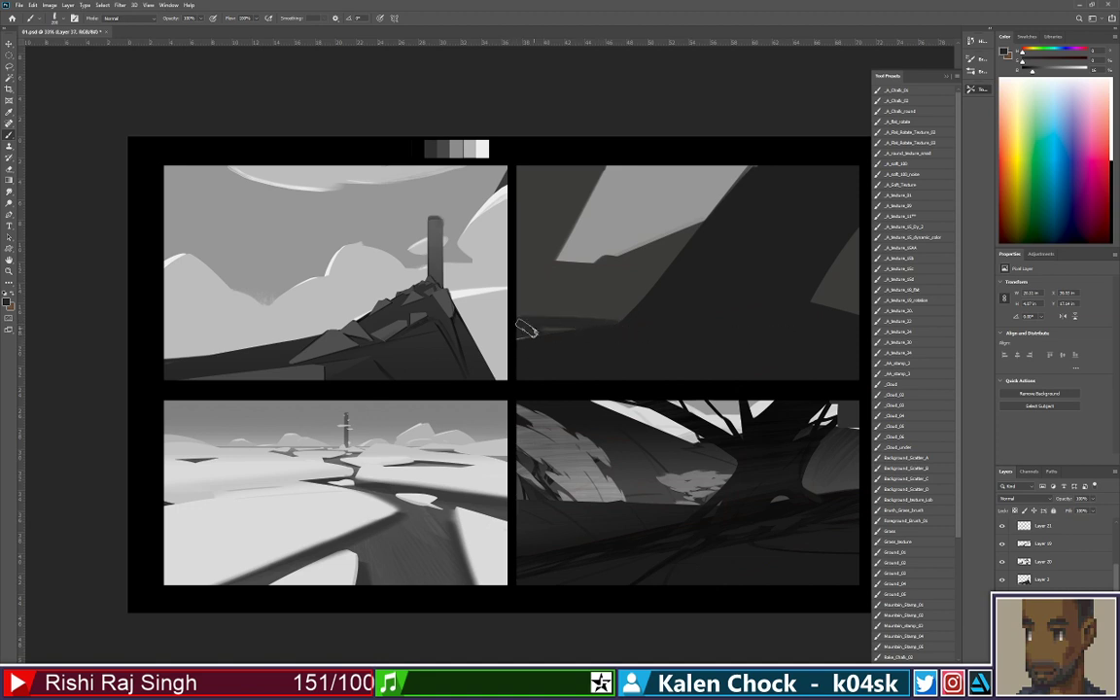
mouse_move(516, 332)
left_mouse_down()
mouse_move(587, 323)
mouse_move(789, 336)
left_mouse_up()
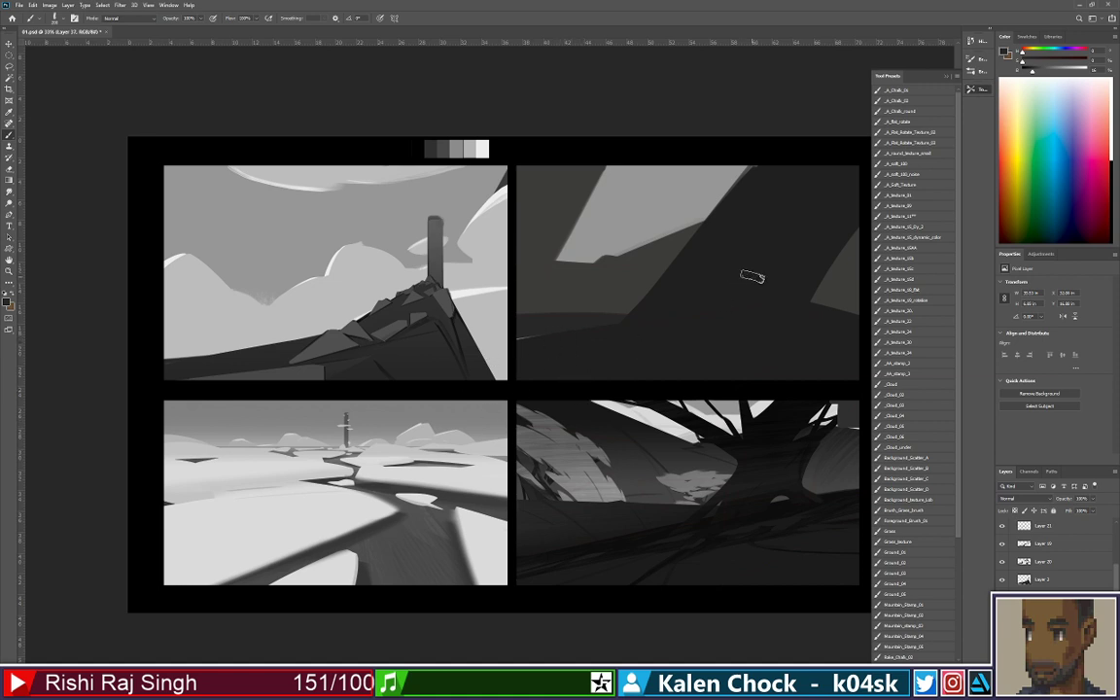
key("v")
key("b")
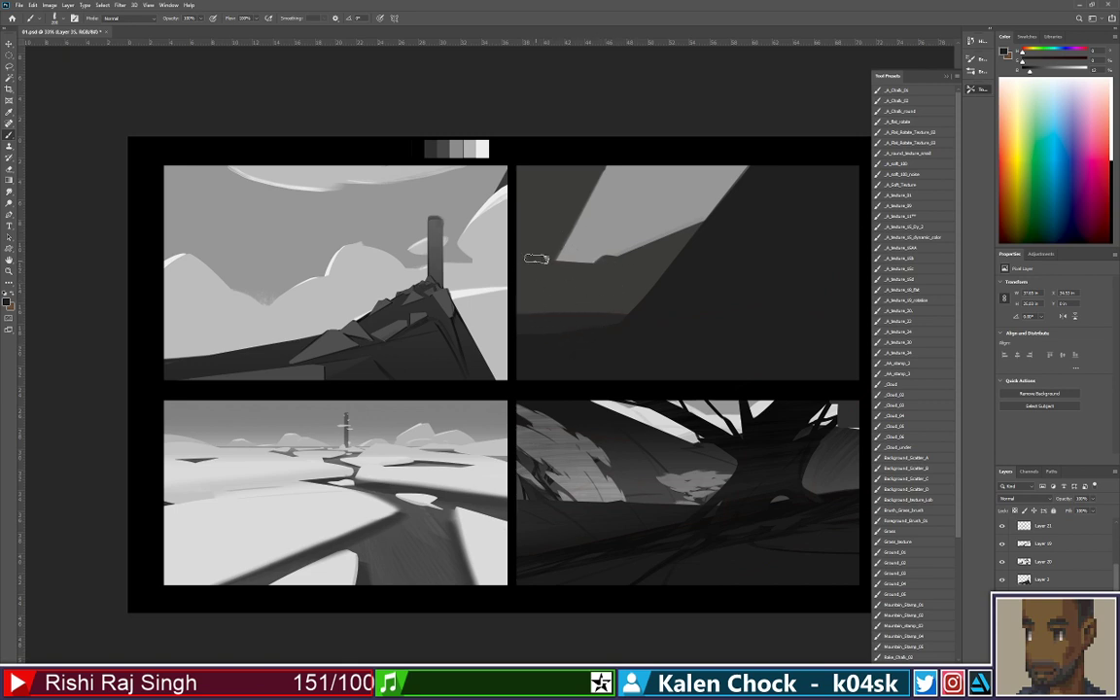
Select the layer of the slanted mass left of the sky opening and repaint the mass in a sampled neutral dark grey
key("v")
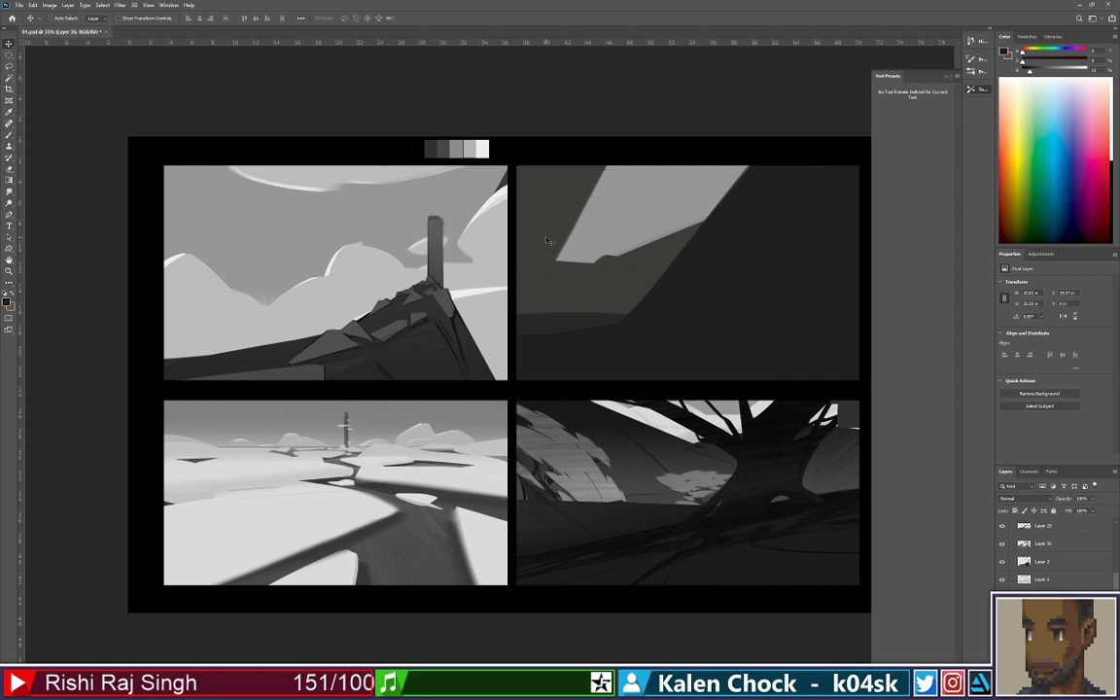
key("b")
left_click_drag(557, 228, 512, 330)
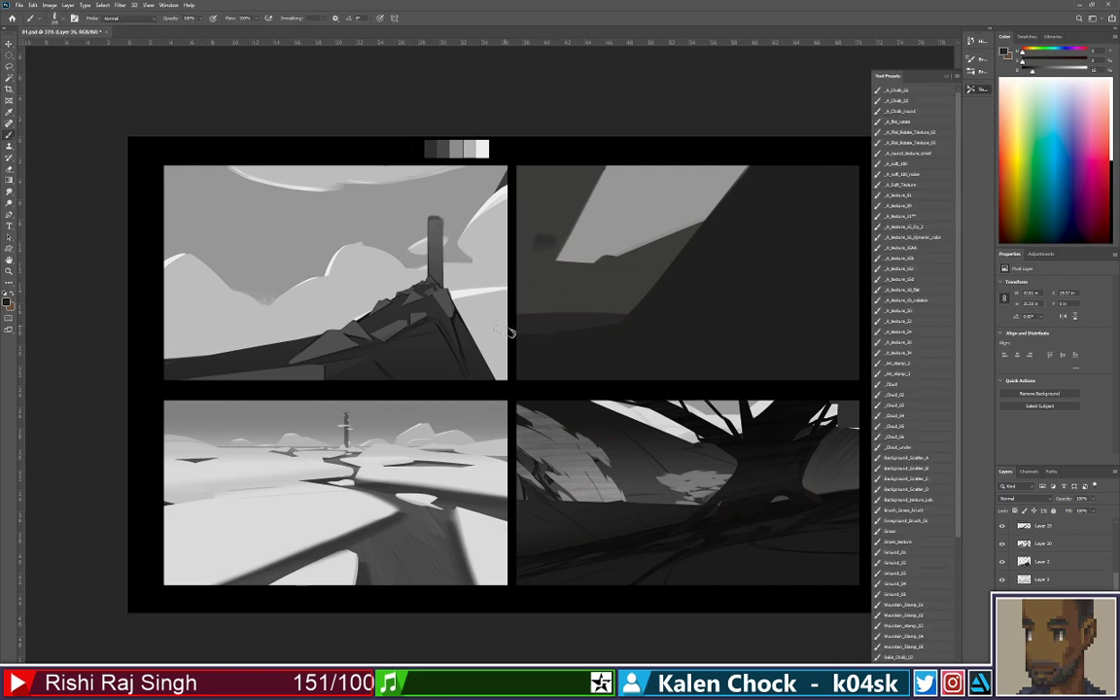
left_click(547, 245, "alt")
left_click_drag(560, 184, 538, 240)
key("ctrl+z")
left_click_drag(507, 157, 435, 408)
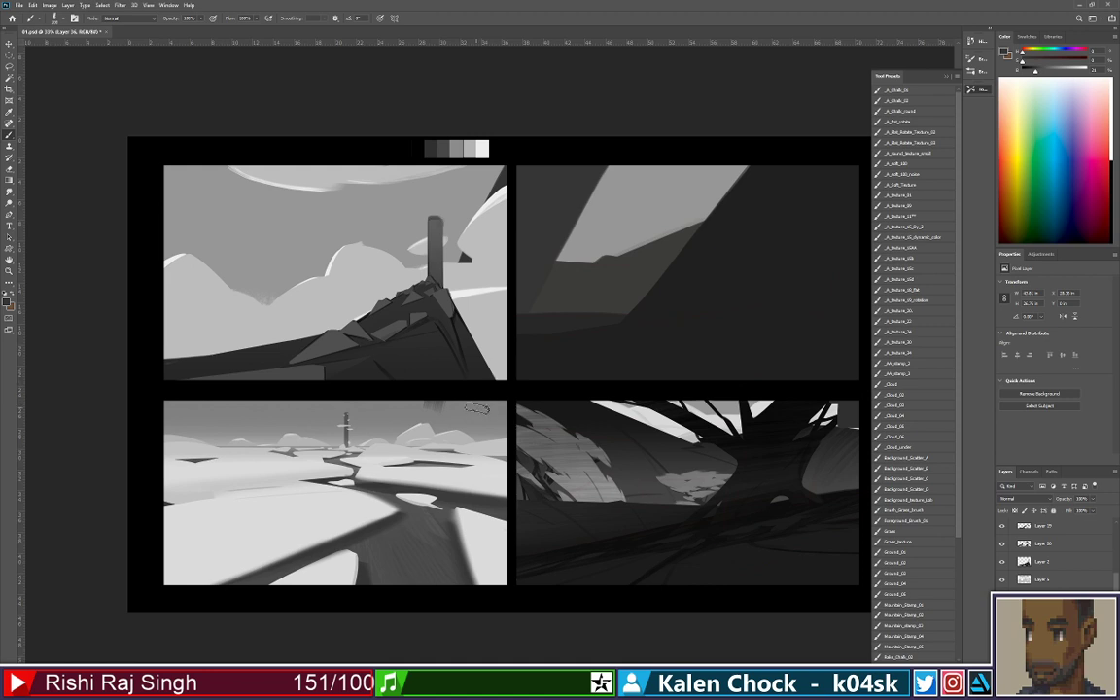
Remove the grey paint that spilled over the two left thumbnails, using a rectangular selection, and clear the selection
key("m")
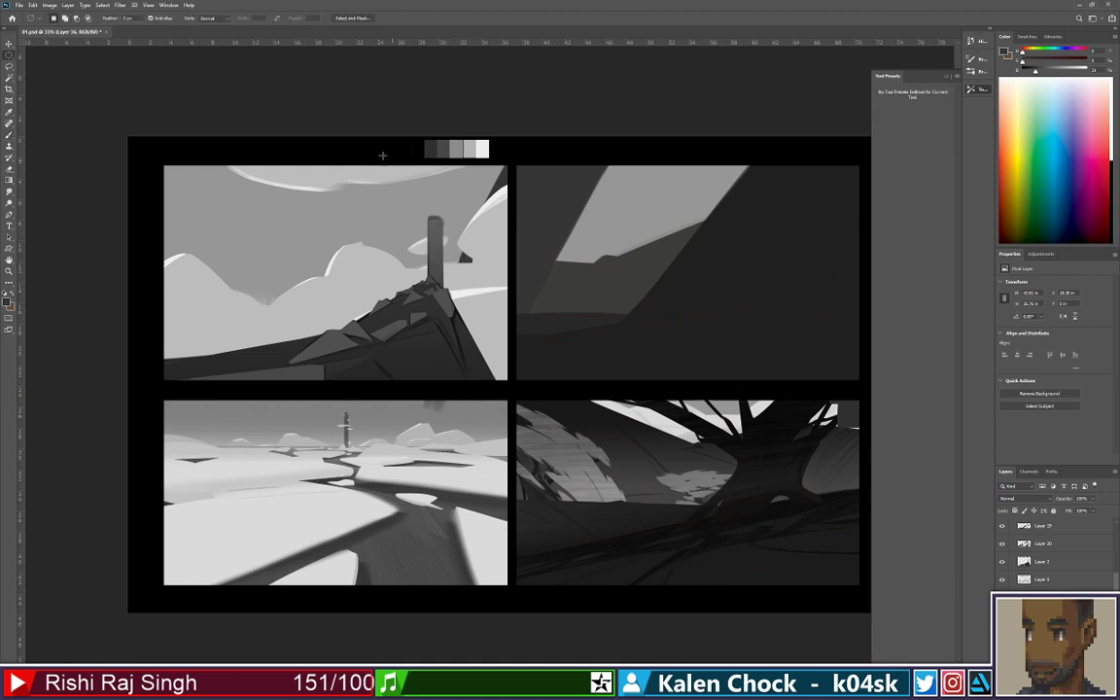
left_click_drag(356, 143, 500, 481)
key("shift+m")
left_click_drag(314, 137, 511, 541)
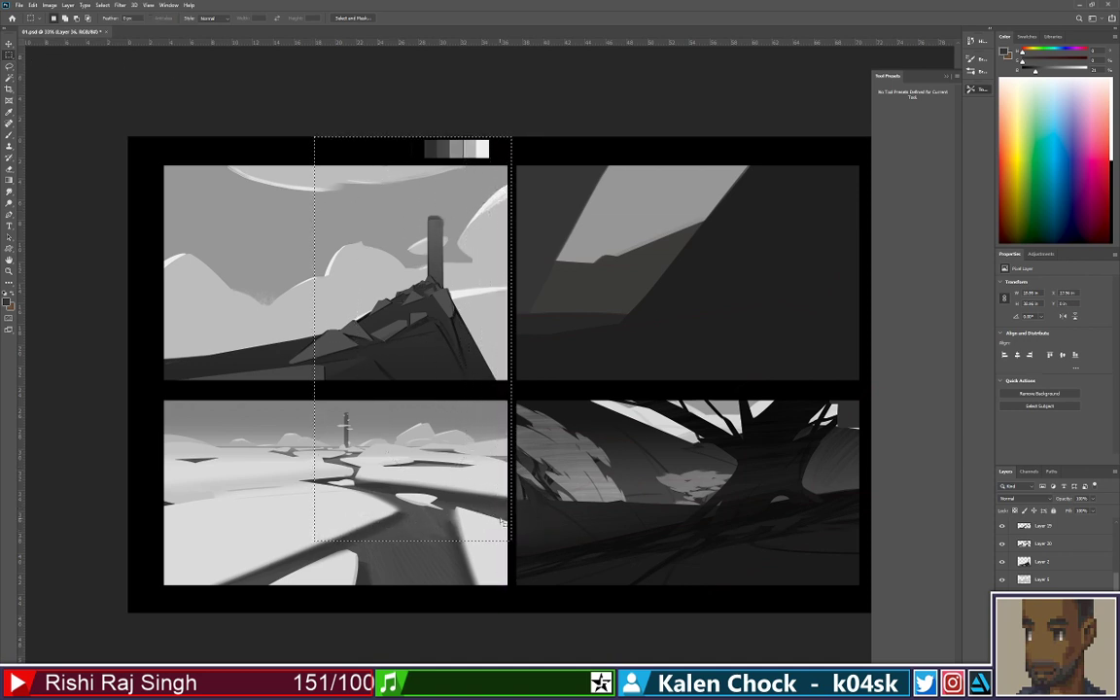
key("ctrl+f")
key("Escape")
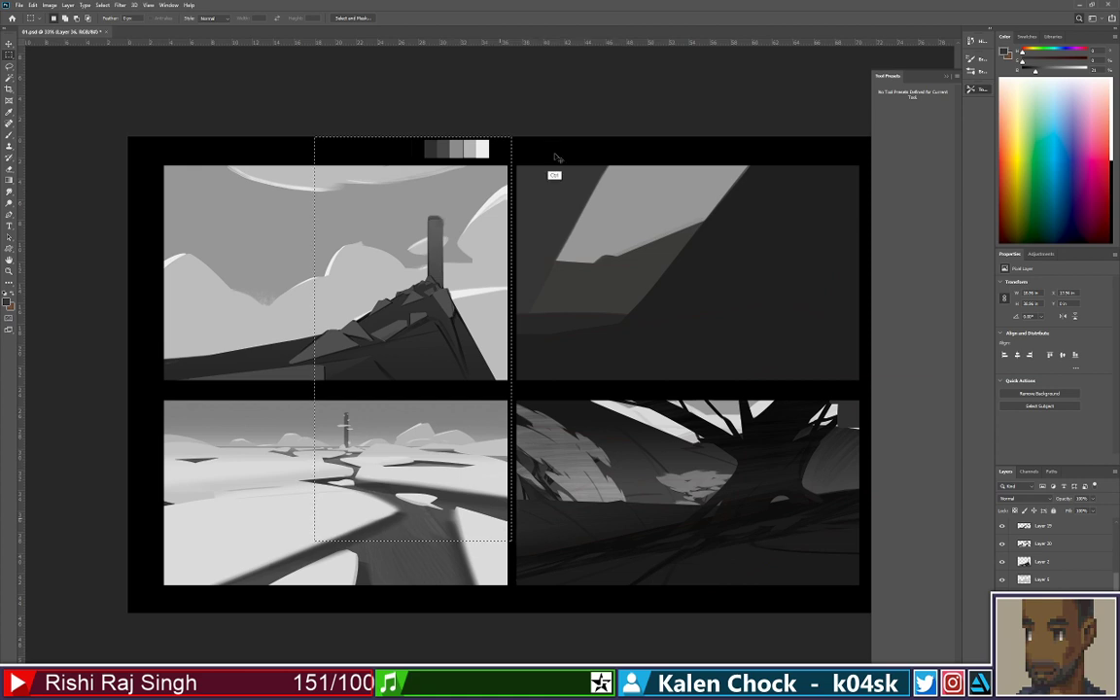
key("ctrl+d")
Create a new layer for the sky opening and paint light grey clouds along its lower edge and beside the slab
key("z")
left_click_drag(755, 298, 565, 357)
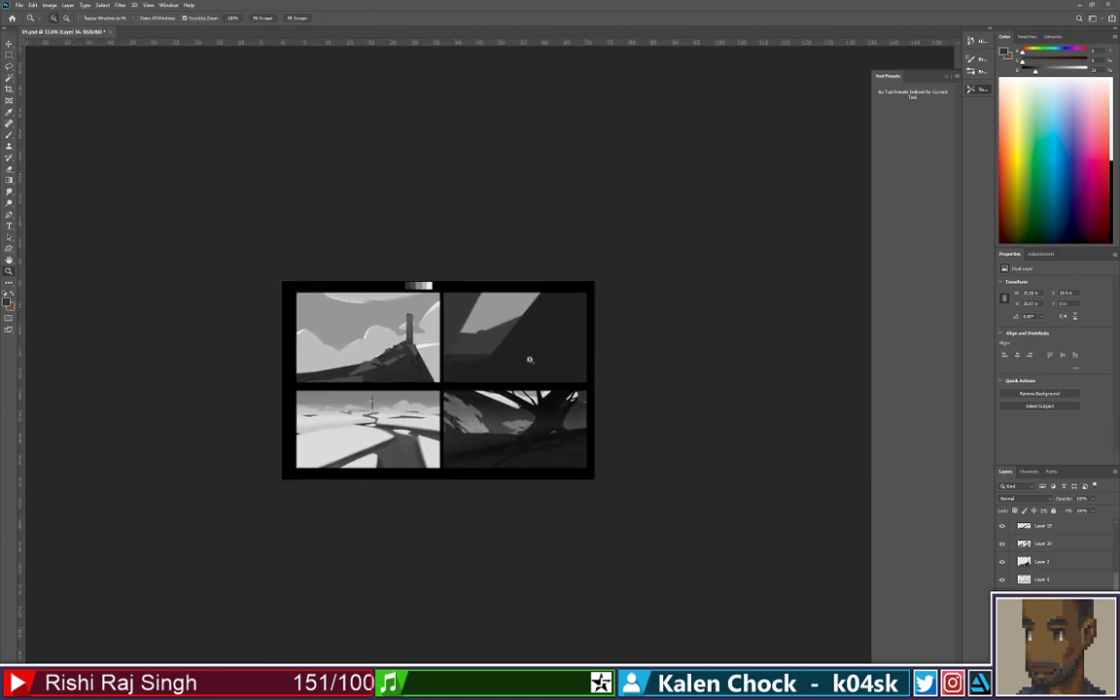
key("ctrl+plus")
key("ctrl+plus")
key("ctrl+plus")
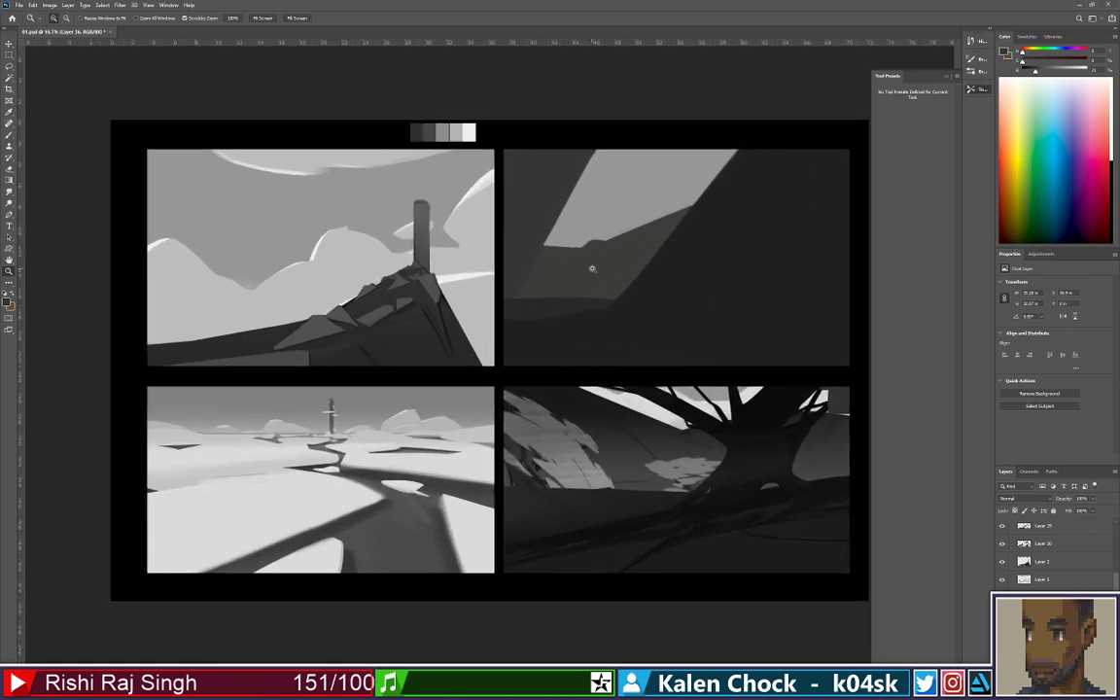
scroll(1055, 554, "down", 2)
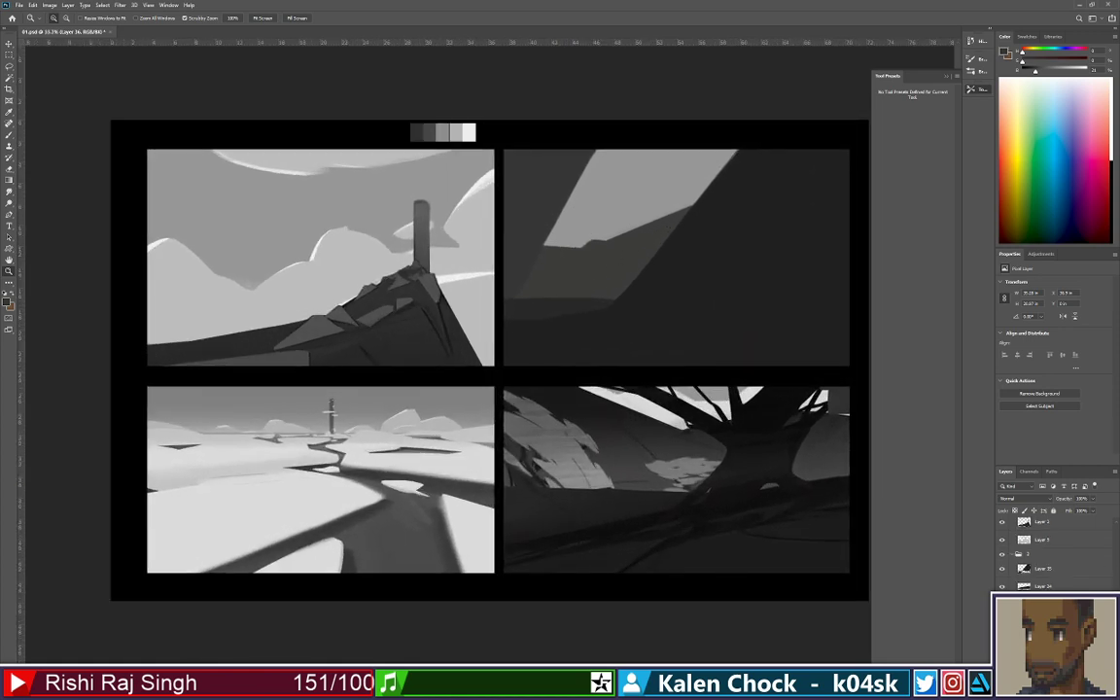
left_click(1043, 619)
key("ctrl+alt+shift+n")
key("b")
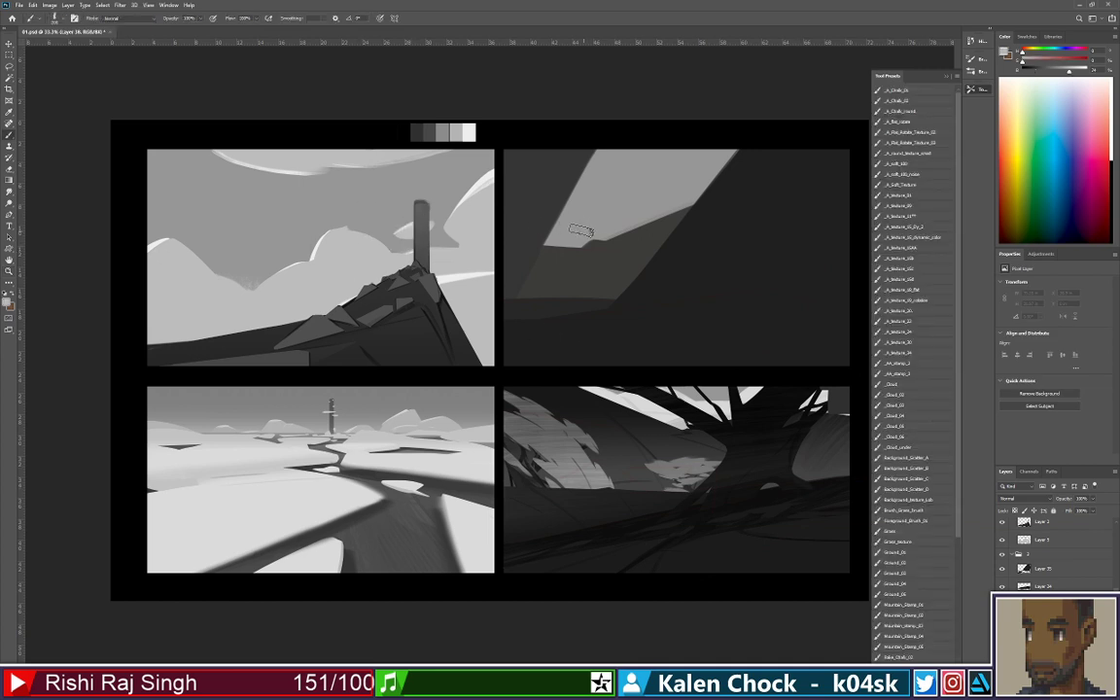
mouse_move(575, 212)
left_mouse_down()
mouse_move(595, 234)
mouse_move(576, 227)
mouse_move(639, 250)
mouse_move(663, 237)
mouse_move(615, 236)
mouse_move(748, 222)
mouse_move(699, 208)
mouse_move(785, 151)
left_mouse_up()
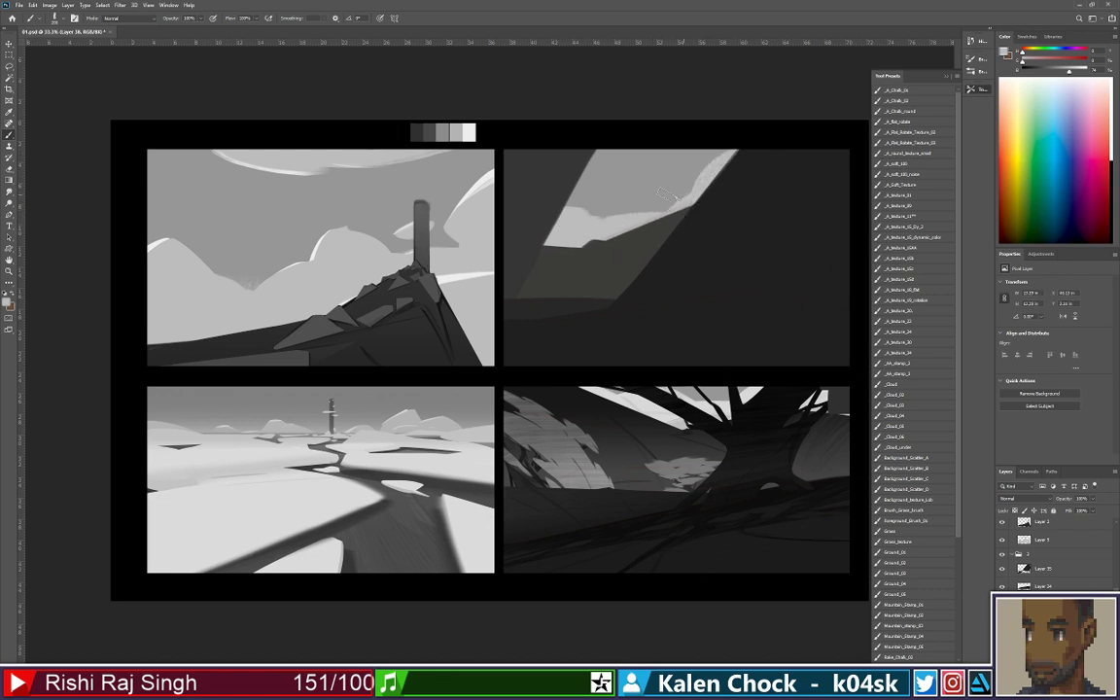
Choose the Sampled Brush 75 3 tip and soften the clouds' upper edges and middle with light and mid greys
right_click(649, 202)
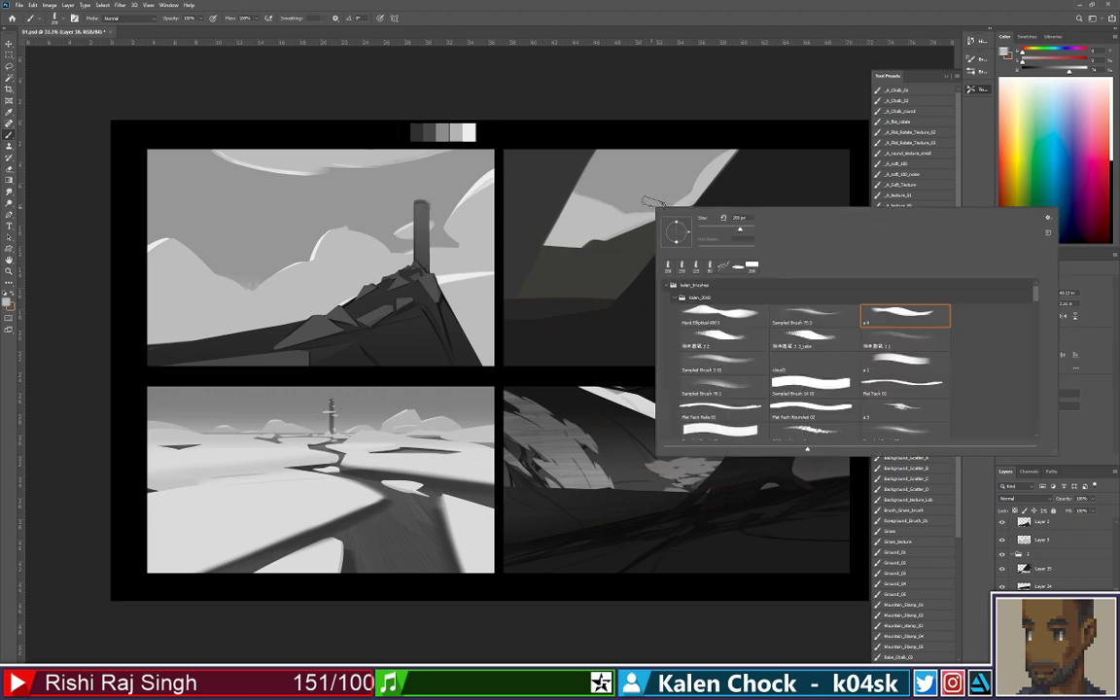
left_click(807, 328)
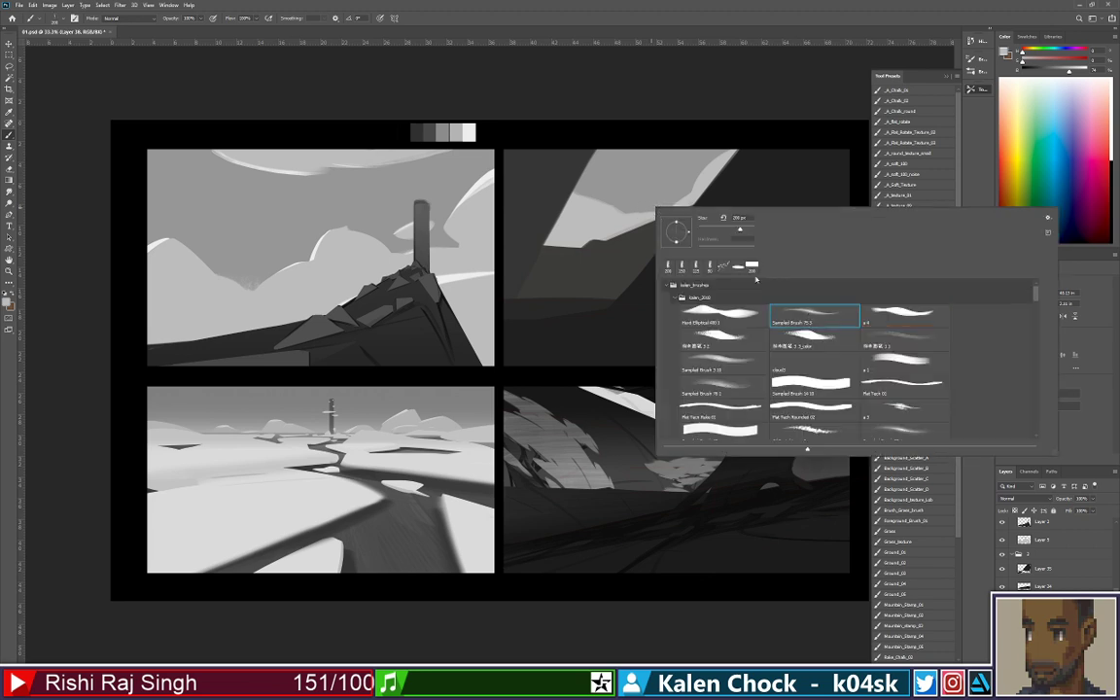
left_click(619, 224, "alt")
left_click_drag(625, 211, 671, 200)
left_click_drag(747, 160, 805, 142)
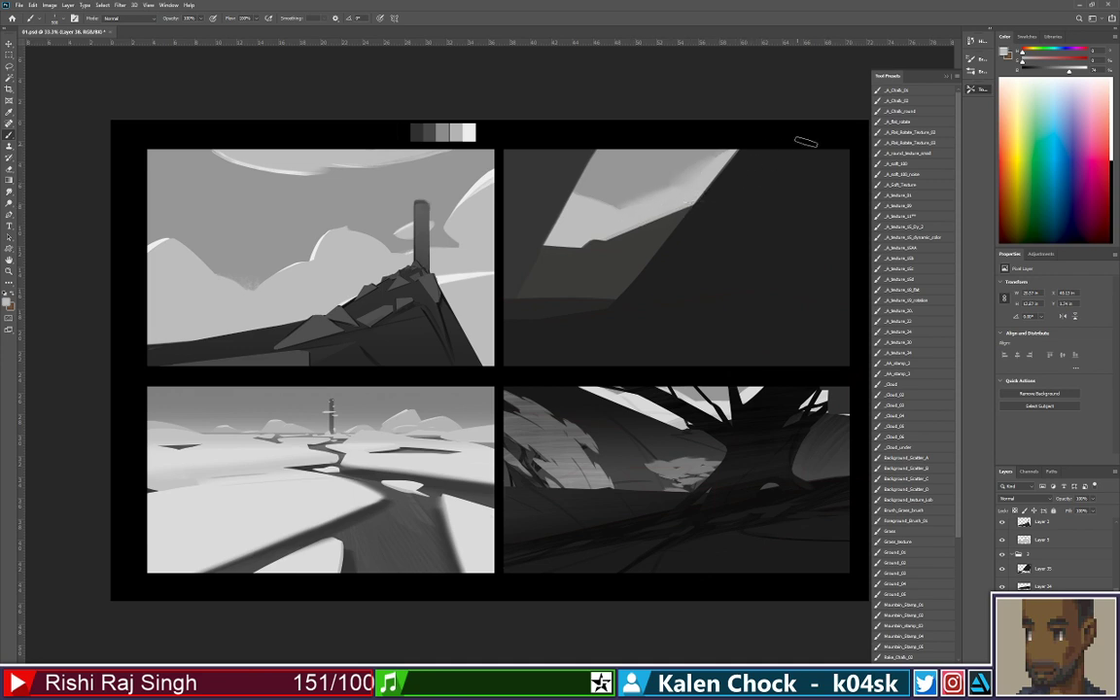
left_click_drag(1069, 71, 1059, 71)
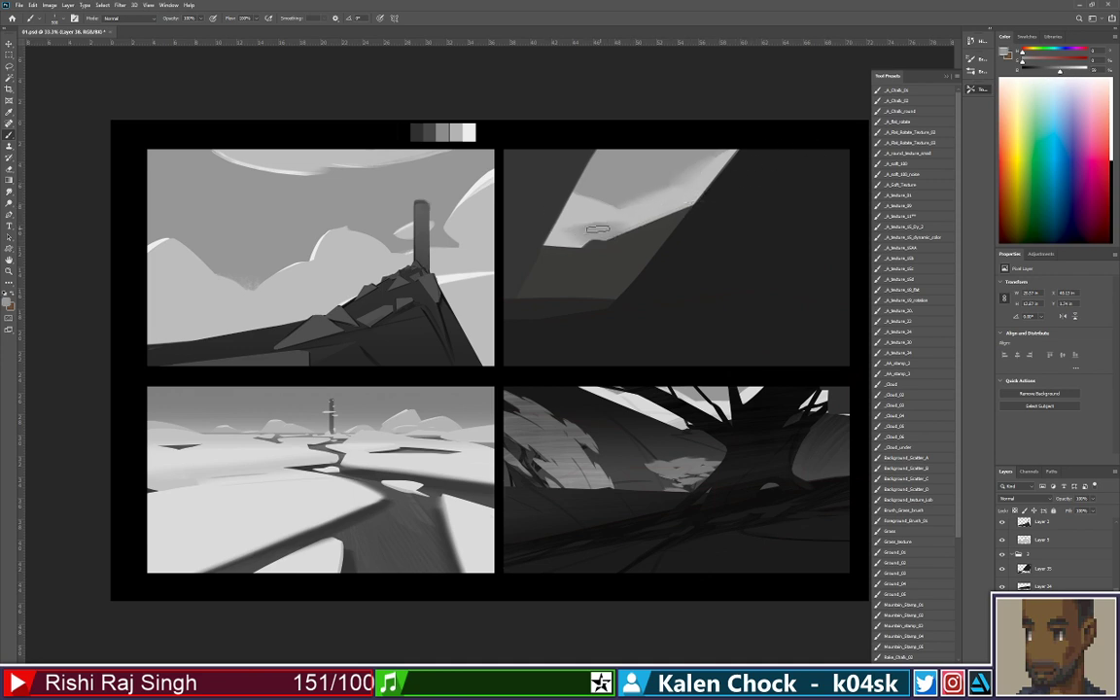
mouse_move(632, 230)
left_mouse_down()
mouse_move(686, 208)
mouse_move(600, 232)
mouse_move(680, 193)
left_mouse_up()
left_click(658, 205, "alt")
left_click_drag(616, 210, 694, 181)
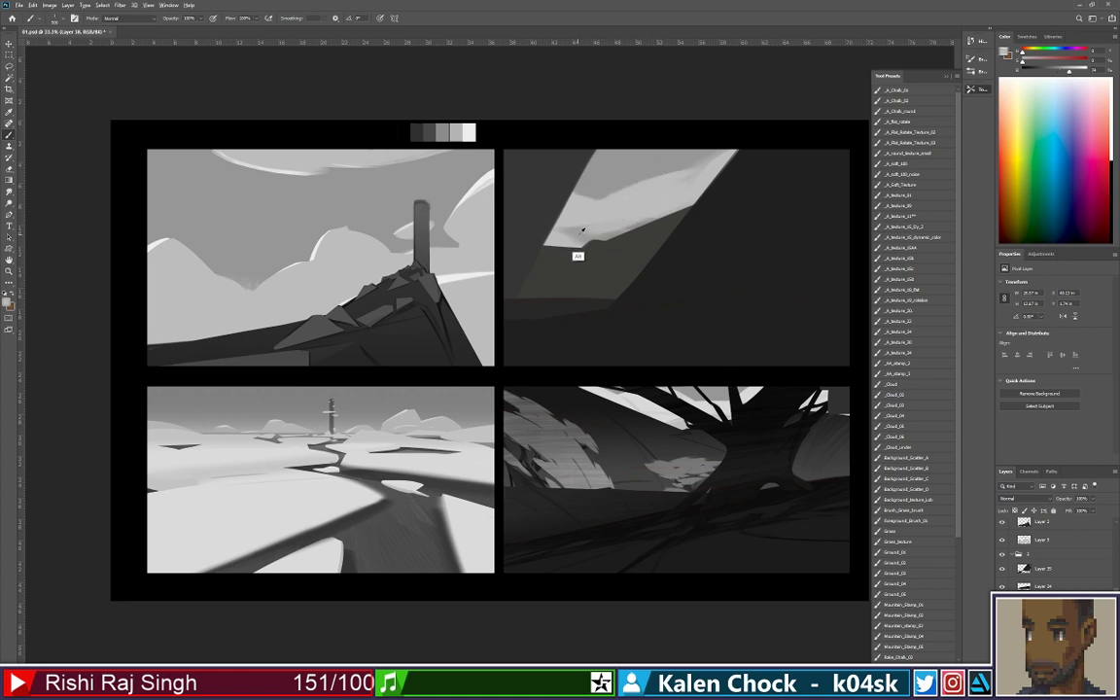
Sample the clouds' greys and paint soft diagonal shading across the cloud bank's lower part, rising toward the slab
left_click(578, 234, "alt")
left_click_drag(580, 226, 654, 199)
key("ctrl+z")
left_click_drag(589, 224, 692, 187)
mouse_move(604, 229)
left_mouse_down()
mouse_move(707, 198)
mouse_move(608, 252)
mouse_move(692, 205)
left_mouse_up()
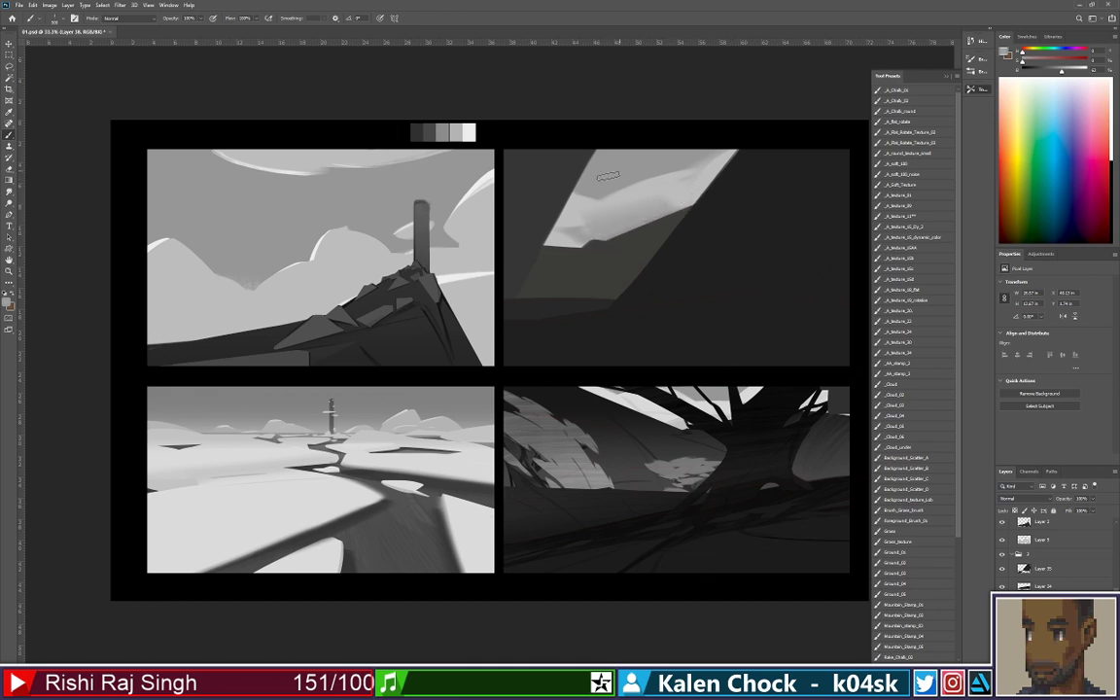
Add bright cloud highlights with the palette's lightest grey and break up the low clouds with thin mid-grey streaks
left_click(469, 134, "alt")
left_click_drag(665, 176, 675, 153)
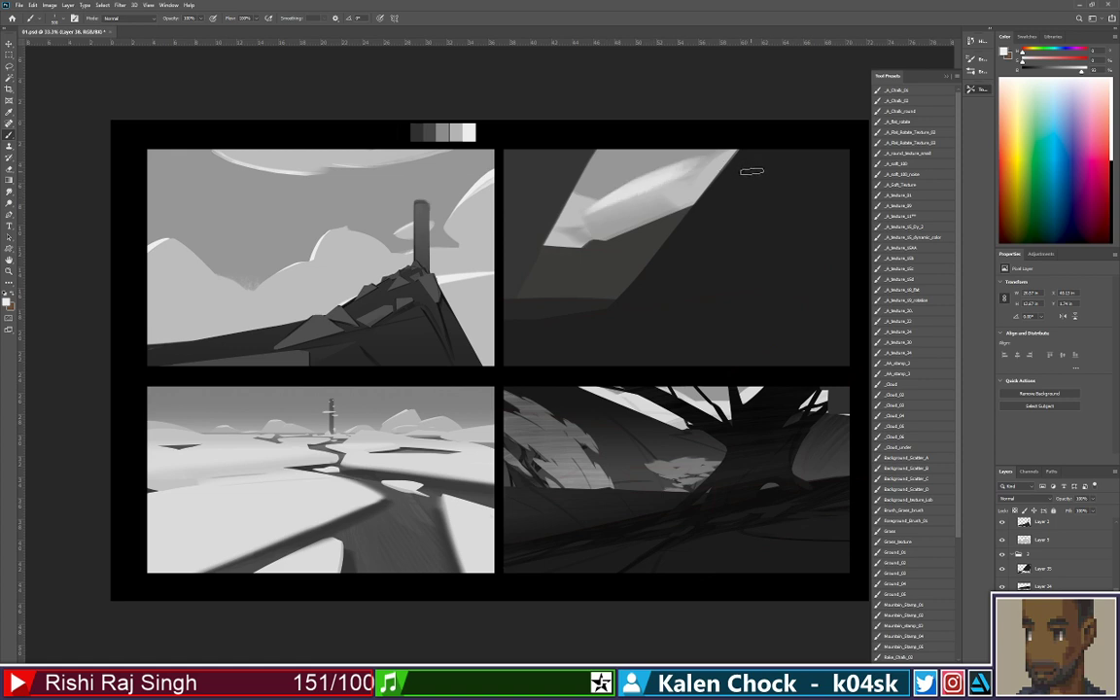
mouse_move(569, 226)
left_mouse_down()
mouse_move(601, 256)
mouse_move(640, 249)
mouse_move(641, 235)
mouse_move(585, 227)
mouse_move(622, 229)
left_mouse_up()
key("ctrl+z")
left_click(658, 202, "alt")
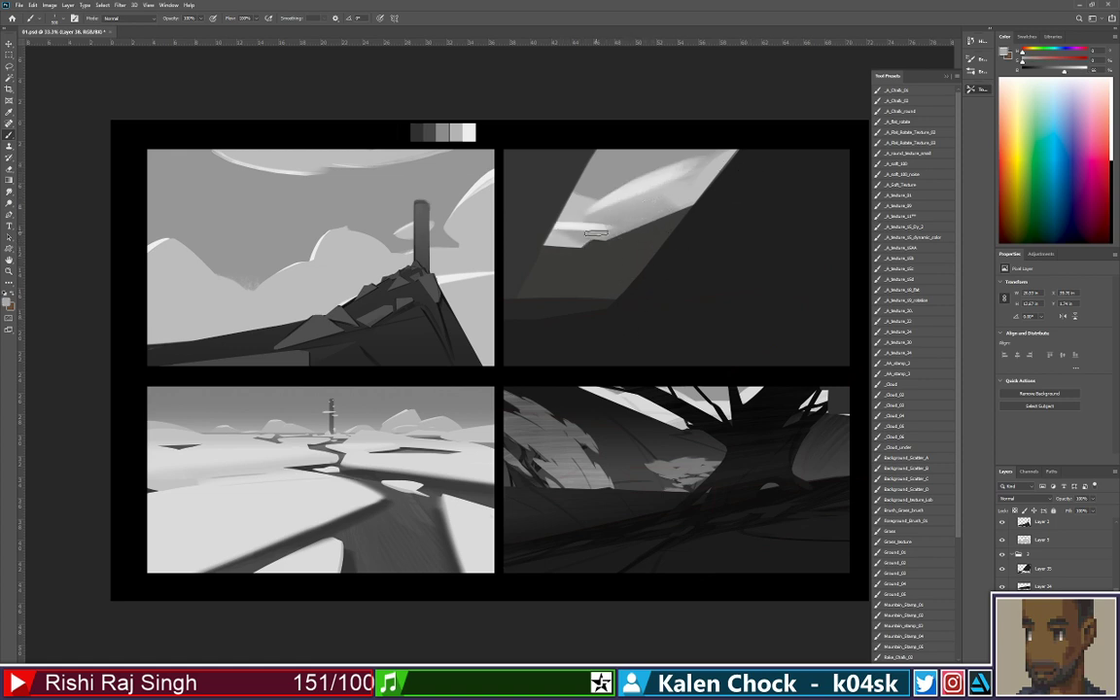
left_click_drag(558, 233, 605, 227)
left_click(620, 193, "alt")
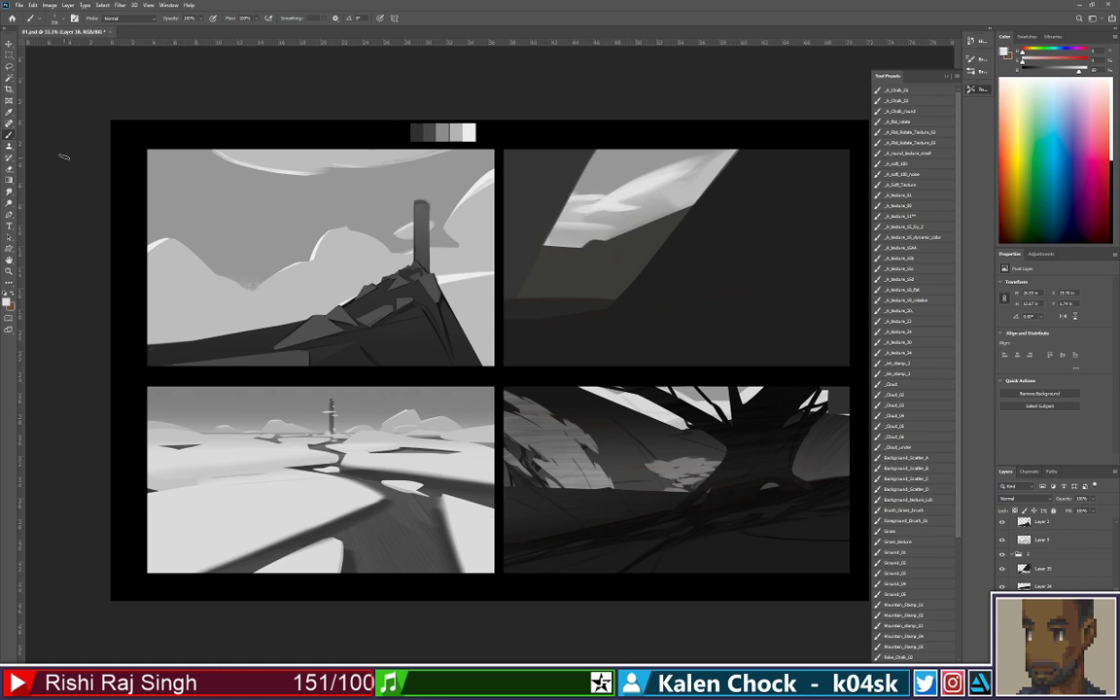
Switch to the Mixer Brush tool and choose a round brush tip with 100% hardness
left_click(10, 158)
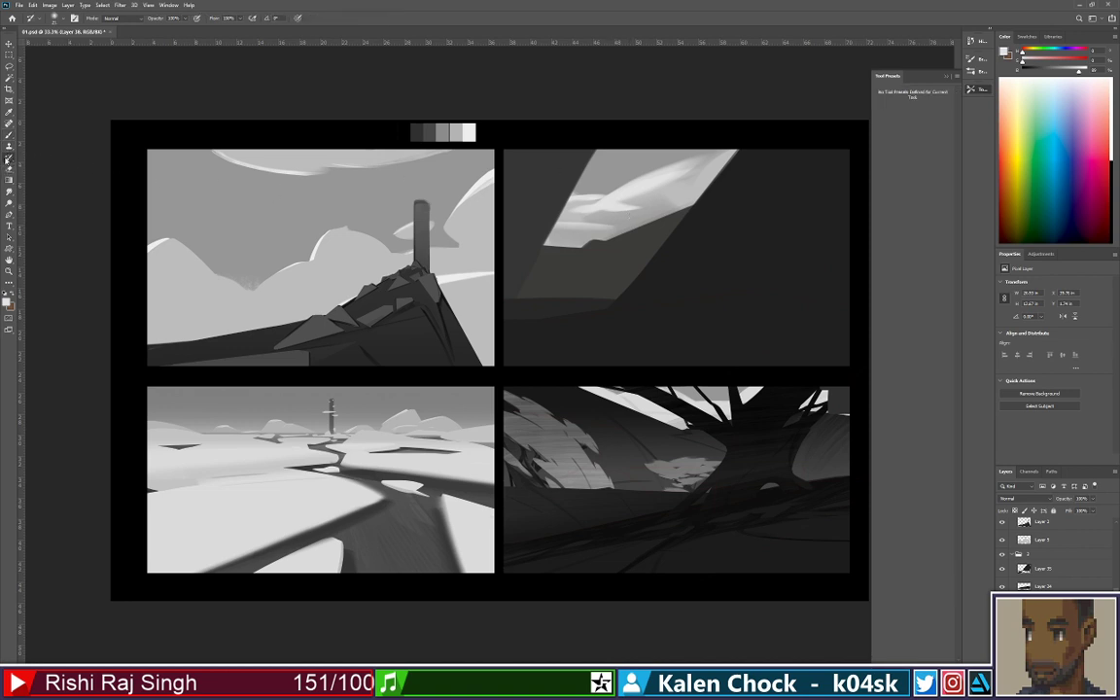
right_click(7, 158)
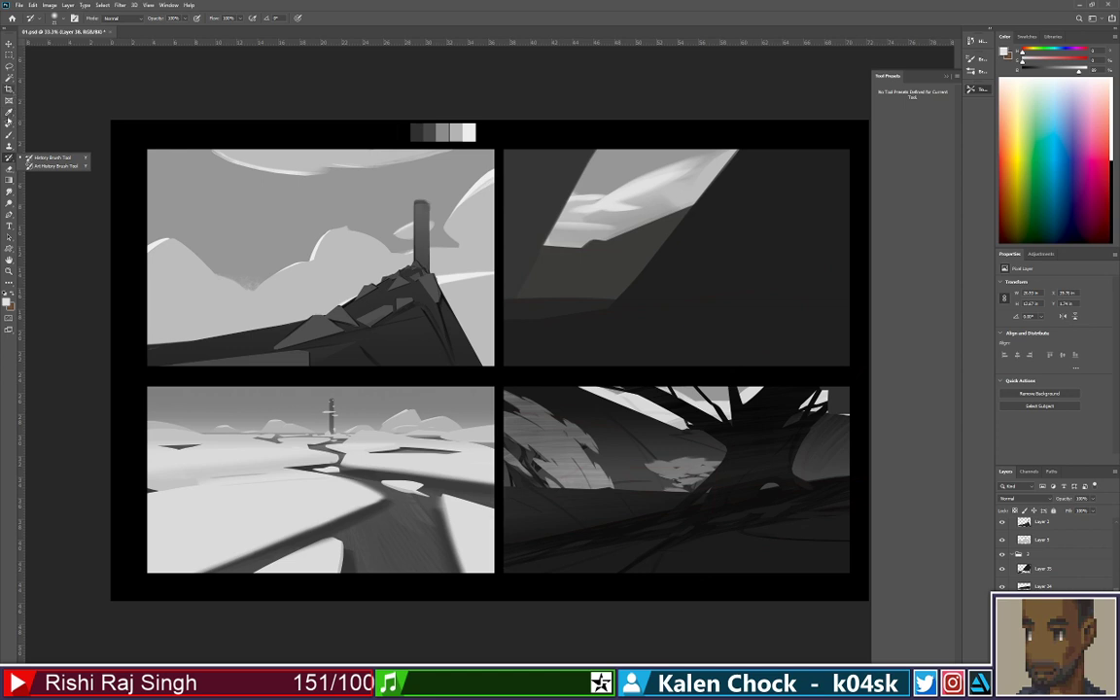
left_click(9, 137)
right_click(9, 137)
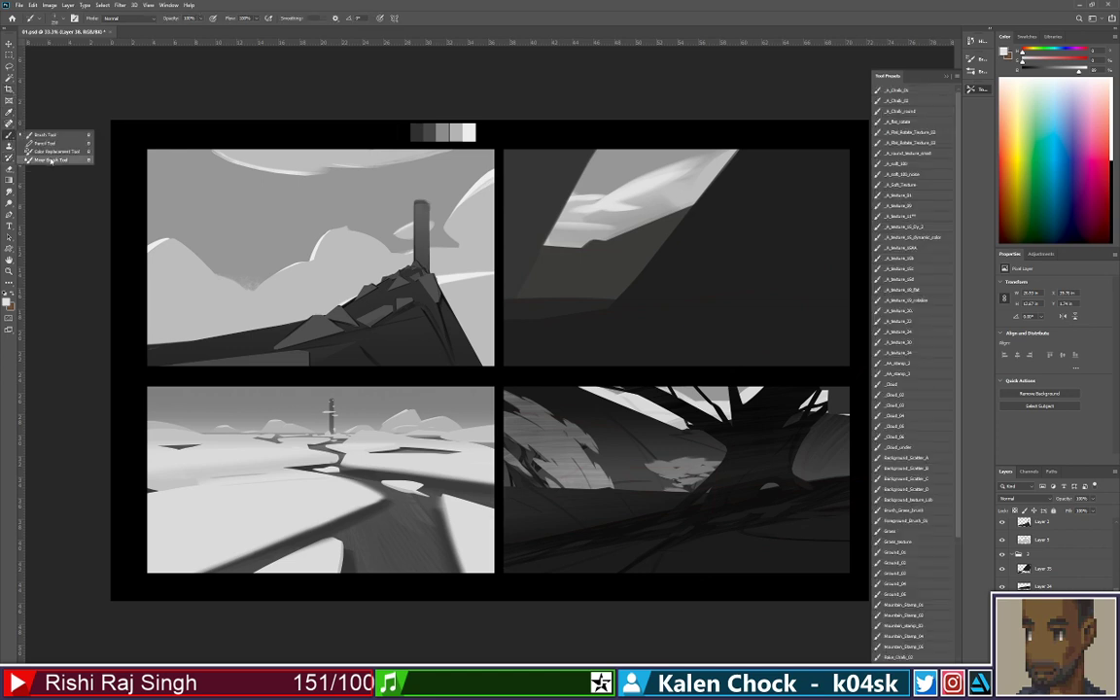
left_click(53, 160)
right_click(637, 212)
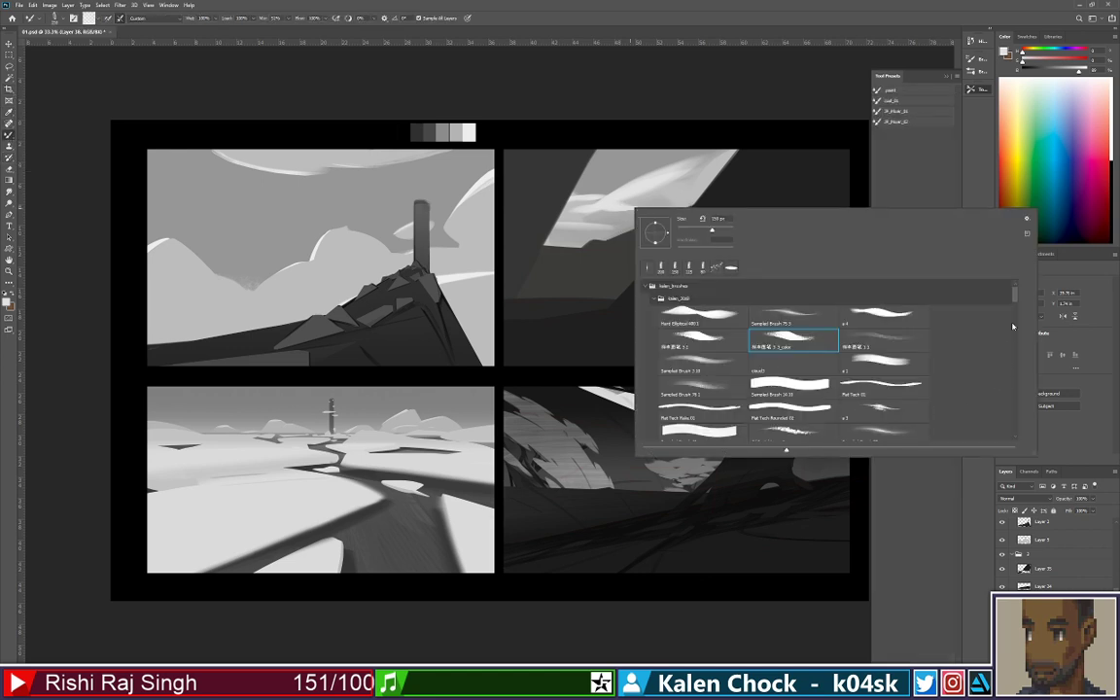
left_click_drag(1014, 298, 1015, 324)
left_click(715, 312)
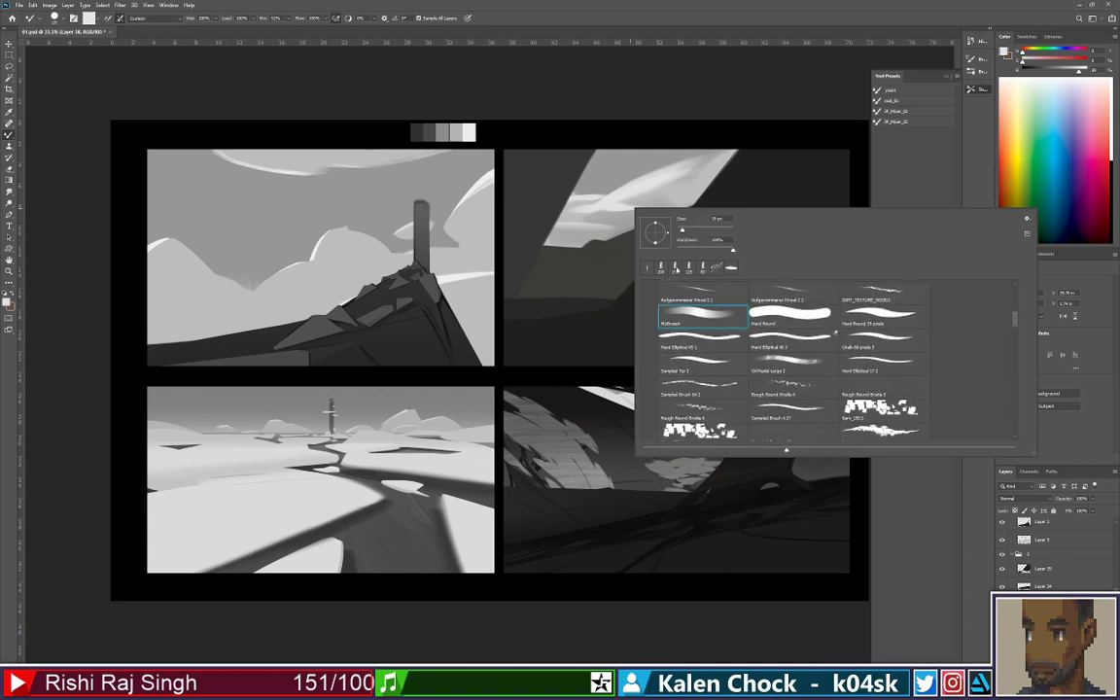
left_click(613, 218)
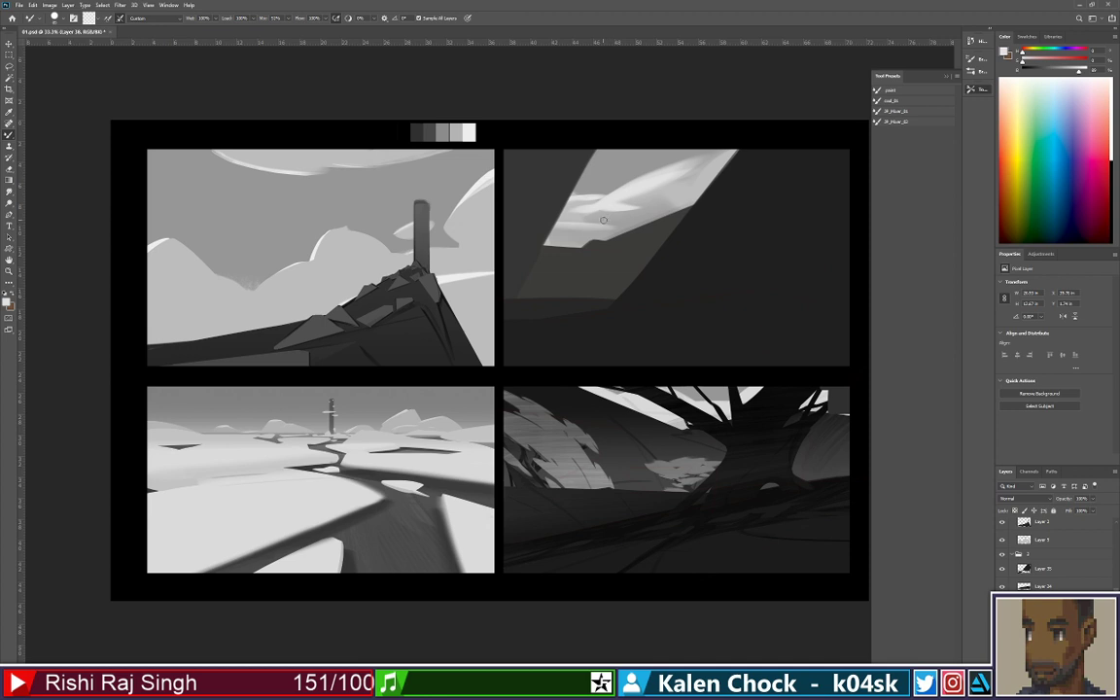
Undo a test smear, reshape the mixer tip into a tilted ellipse and blend the edges of the clouds
mouse_move(612, 215)
left_mouse_down()
mouse_move(650, 199)
mouse_move(623, 210)
mouse_move(642, 201)
mouse_move(622, 207)
mouse_move(630, 201)
left_mouse_up()
key("ctrl+z")
right_click(632, 202)
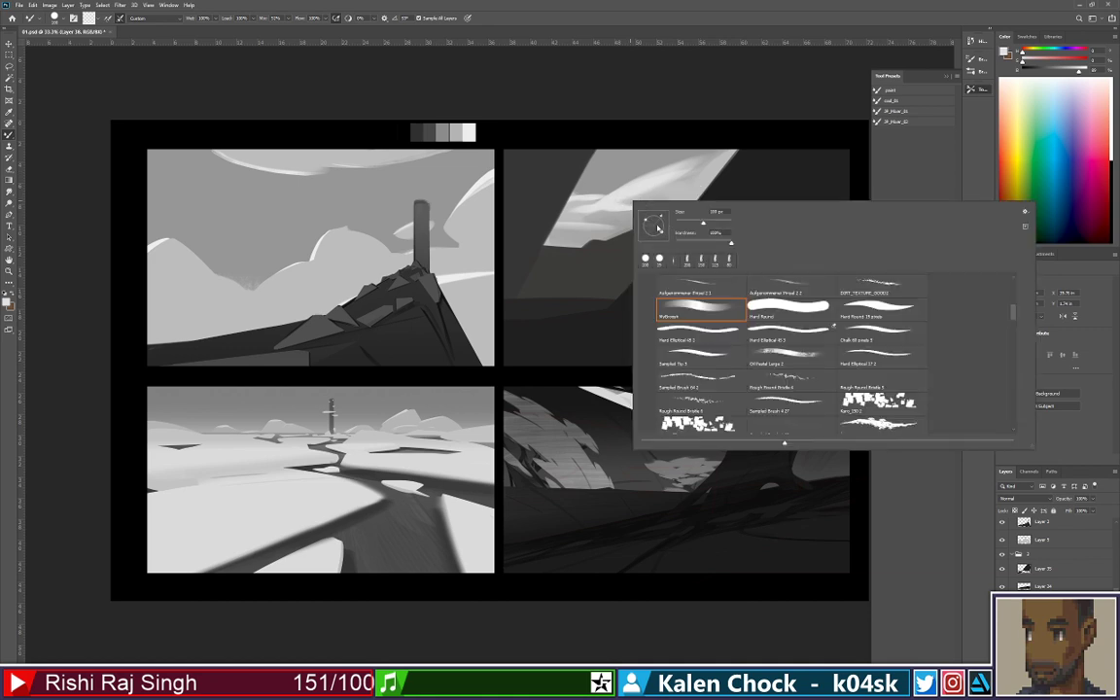
left_click_drag(659, 228, 660, 232)
left_click(619, 191)
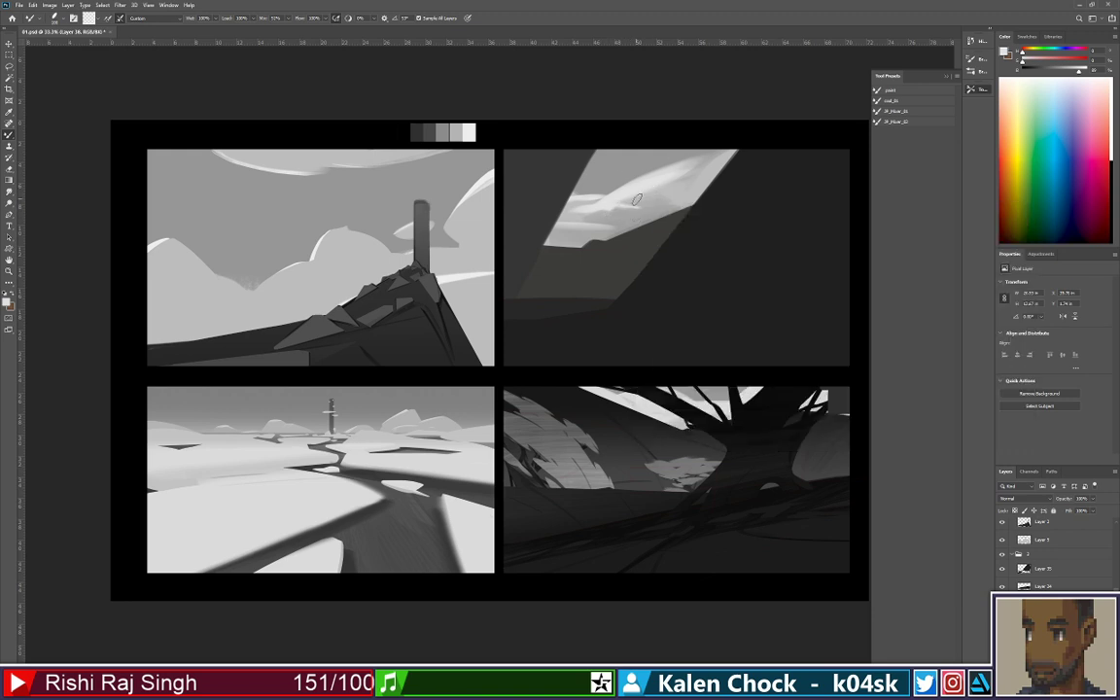
Blend the clouds' upper edge near the slab and smear their highlights into thin wisps toward the opening's far side
left_click_drag(667, 179, 729, 153)
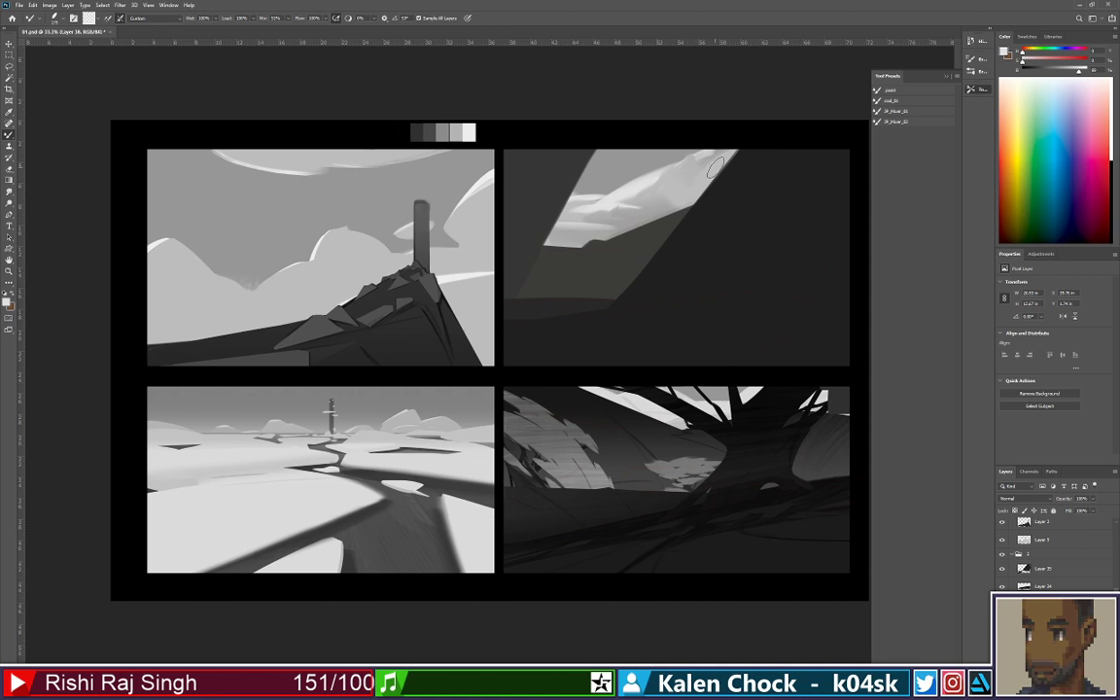
left_click_drag(713, 166, 699, 145)
left_click(615, 199, "alt")
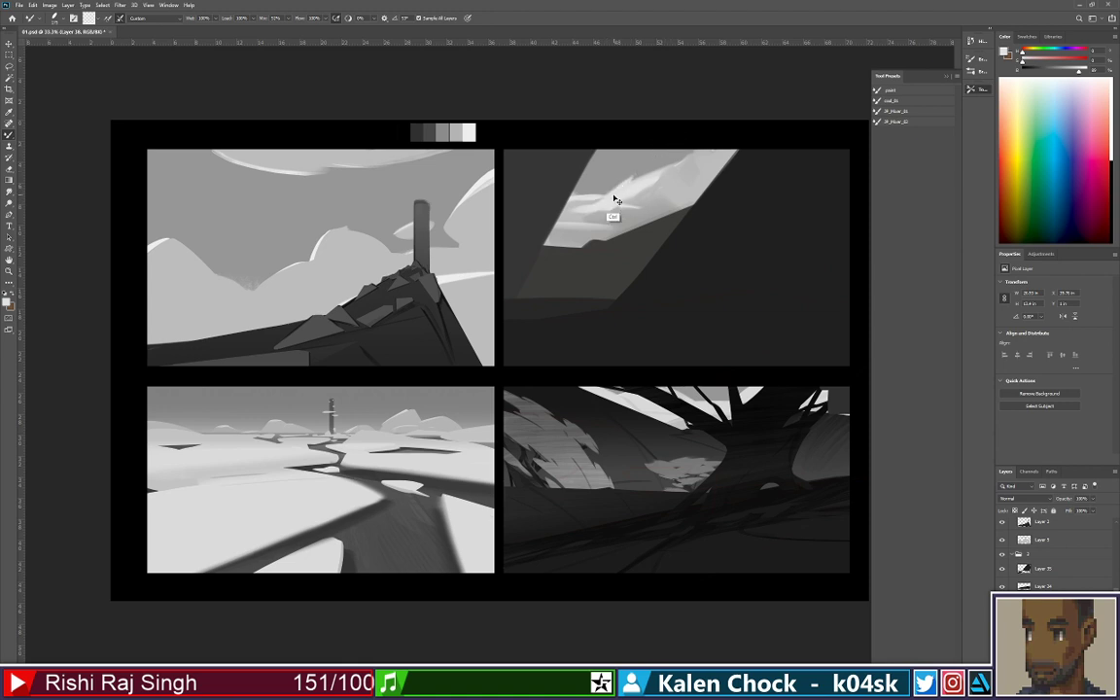
mouse_move(627, 185)
left_mouse_down()
mouse_move(609, 201)
mouse_move(586, 186)
left_mouse_up()
Bring up the browser with the painted cloud reference, study its cloud shapes and move it away again
left_click_drag(0, 202, 546, 184)
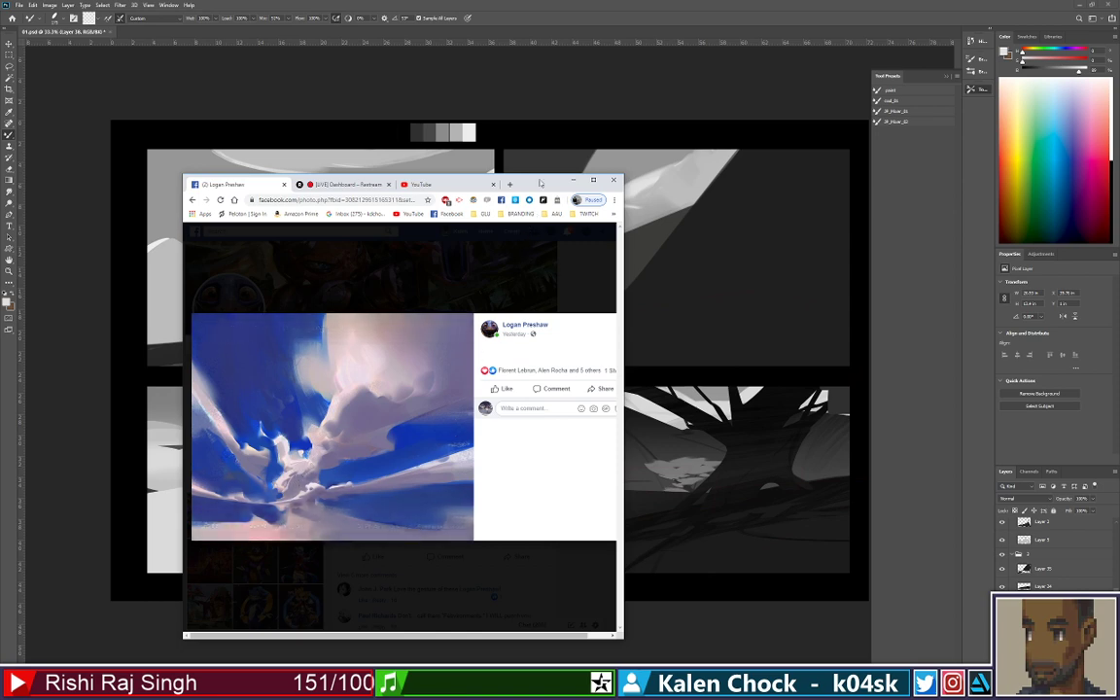
left_click_drag(540, 182, 0, 185)
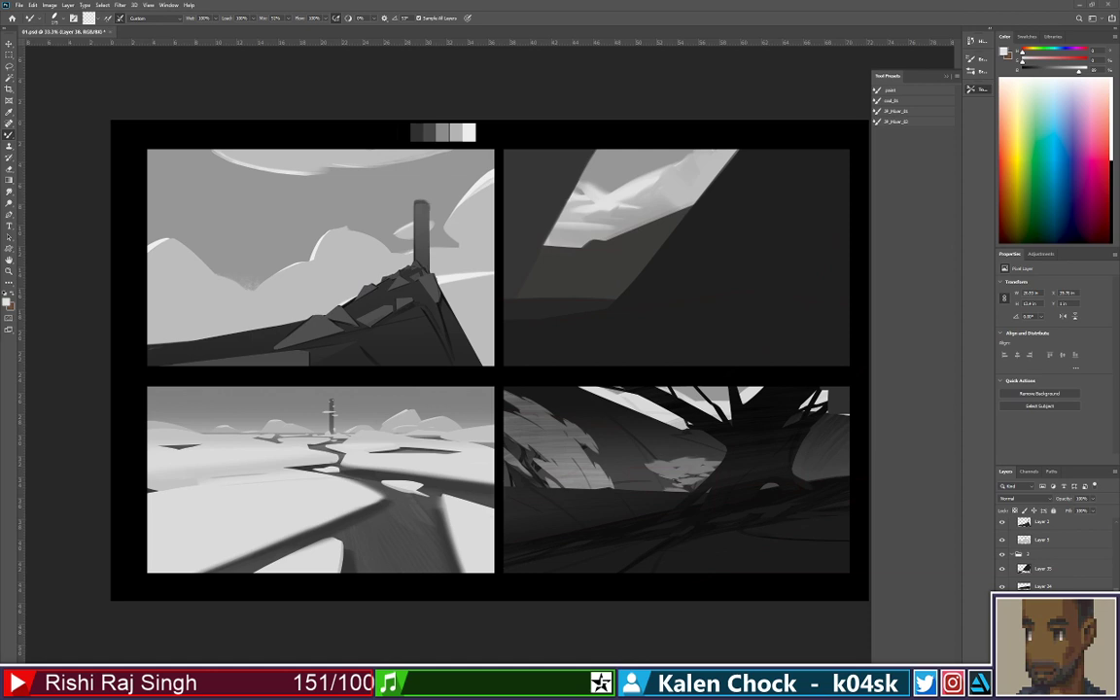
Choose a tapered sampled brush tip from the presets and switch to the Brush tool
right_click(621, 194)
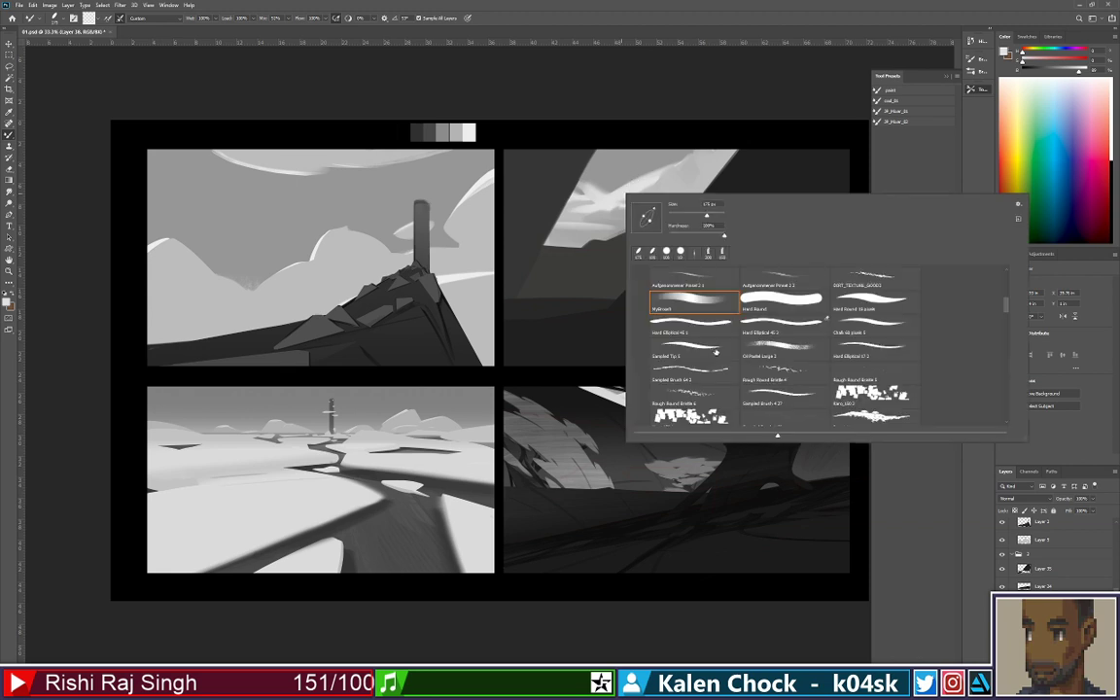
left_click_drag(1009, 314, 1008, 277)
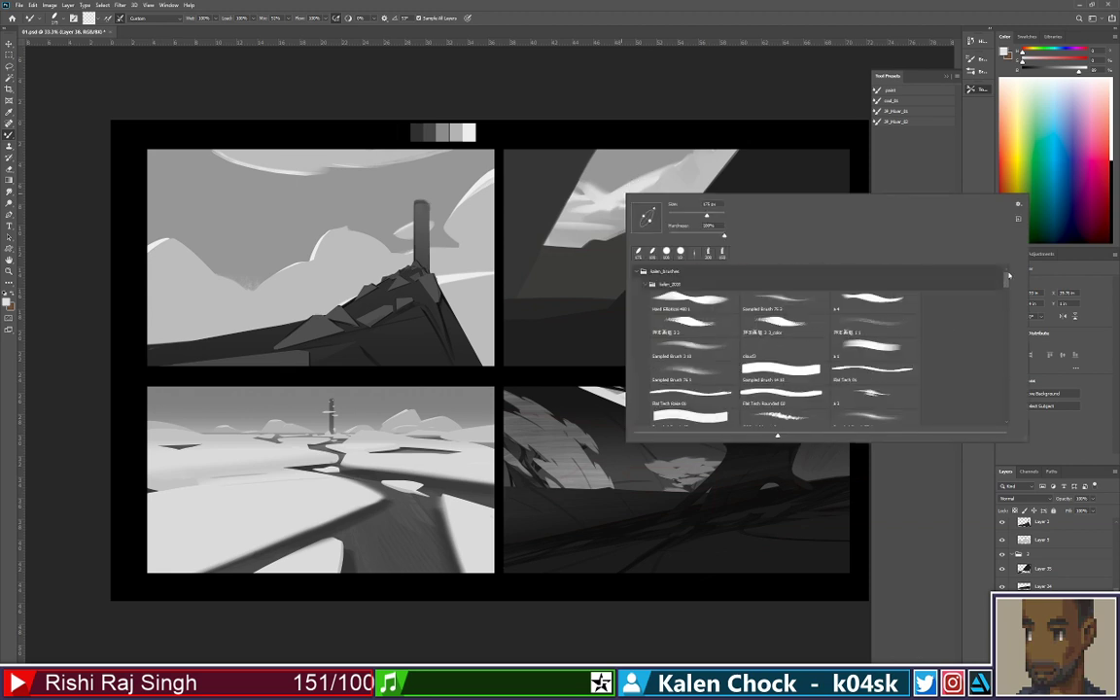
double_click(779, 306)
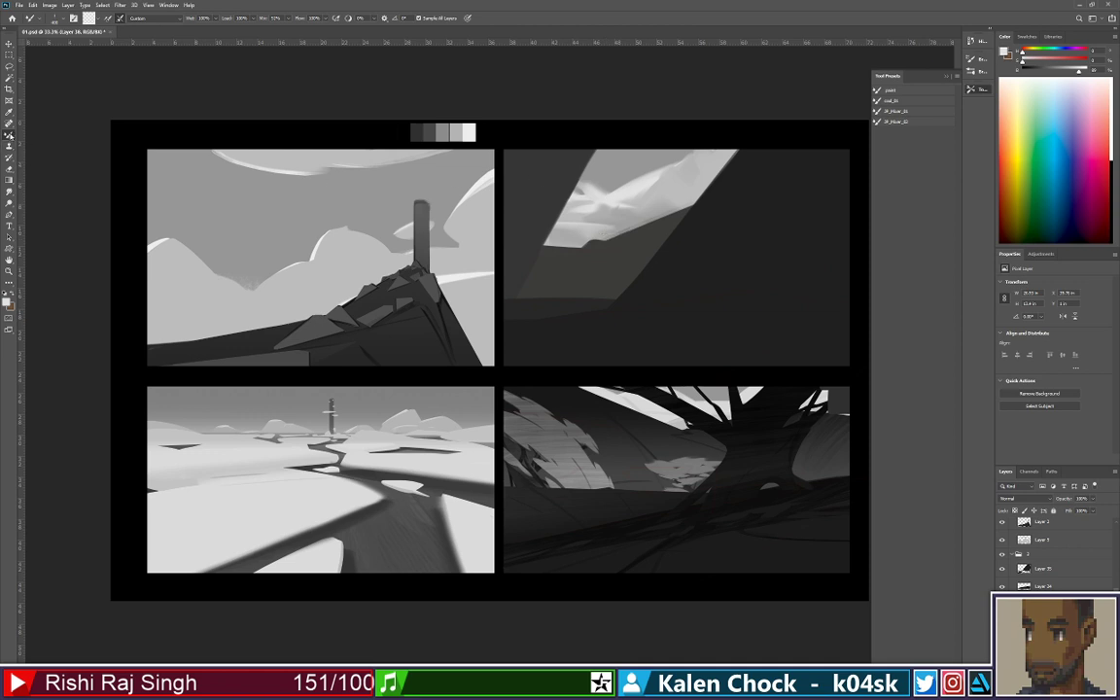
right_click(9, 136)
left_click(37, 135)
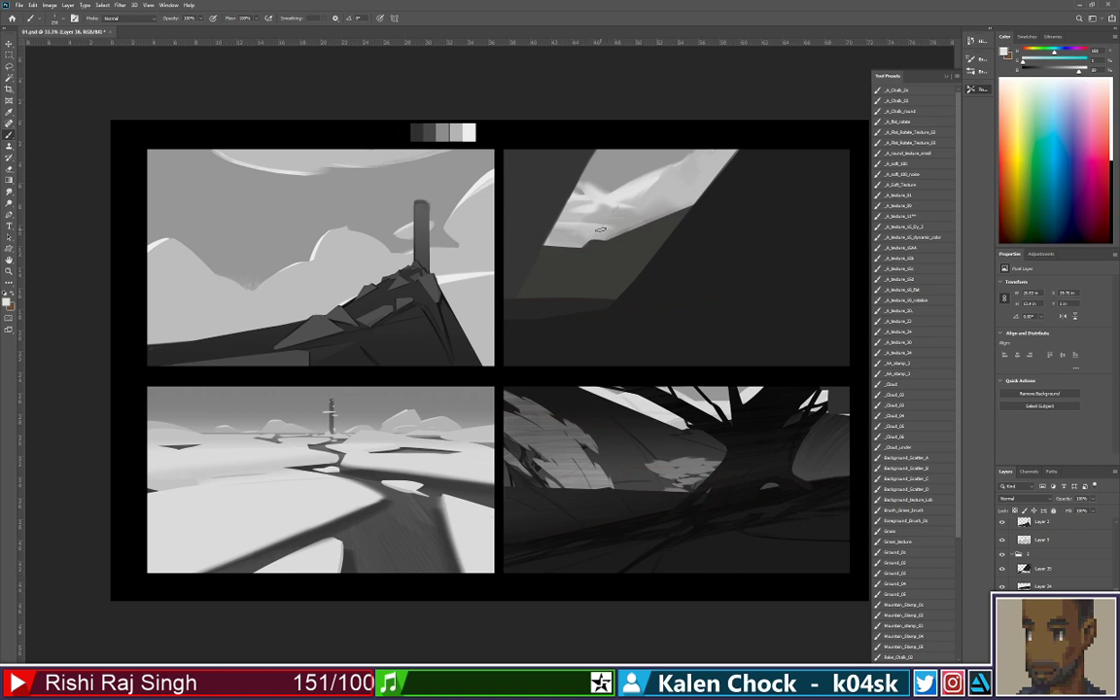
Sample greys from the clouds and sky and paint soft strokes through the low clouds and the cloud bank beside the slab
mouse_move(595, 231)
left_mouse_down()
mouse_move(614, 232)
mouse_move(603, 239)
mouse_move(574, 219)
left_mouse_up()
left_click(668, 171, "alt")
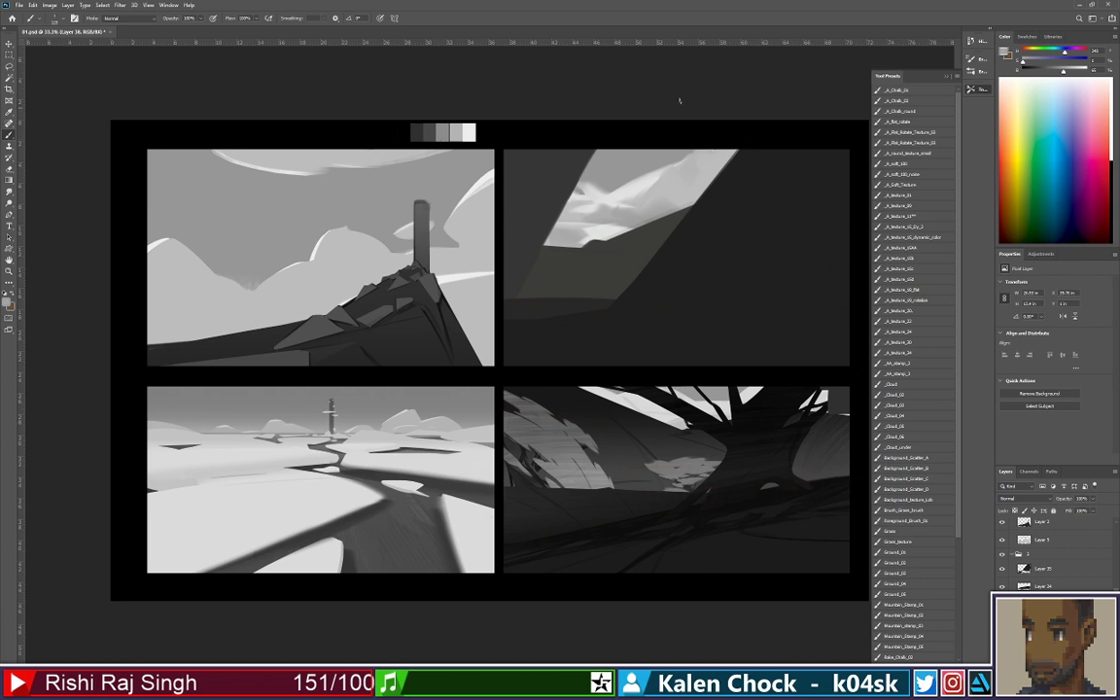
left_click(585, 183, "alt")
left_click_drag(639, 206, 670, 169)
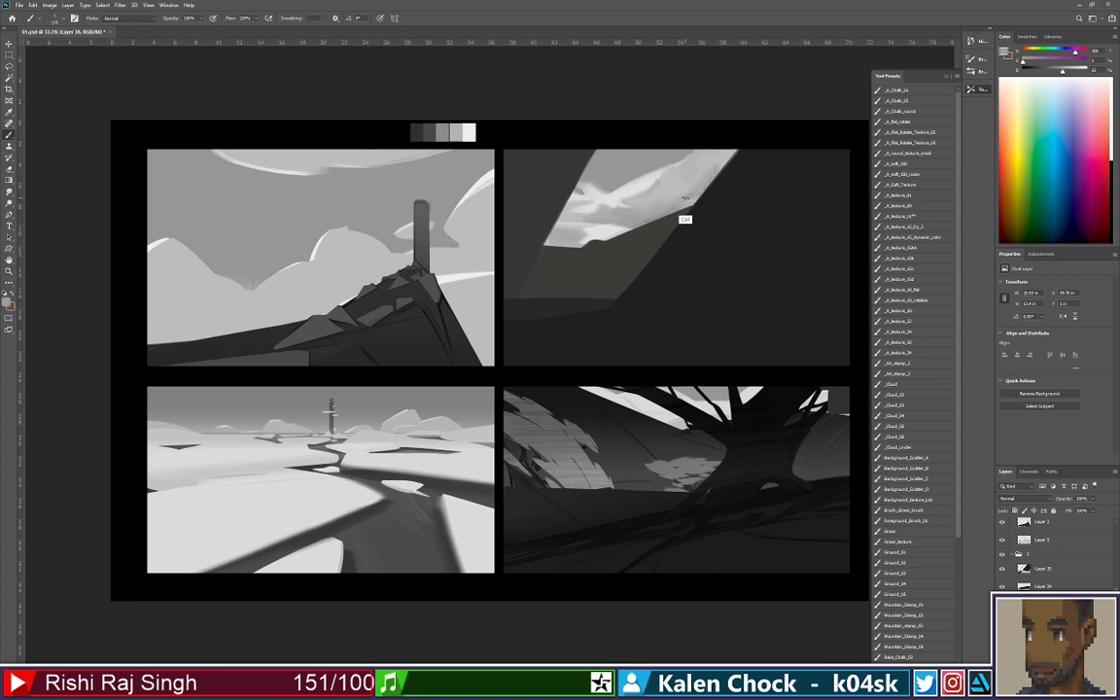
Switch to the Mixer Brush tool and choose the round MyBrush tip with 100% hardness
key("ctrl+space")
left_click_drag(660, 198, 682, 179)
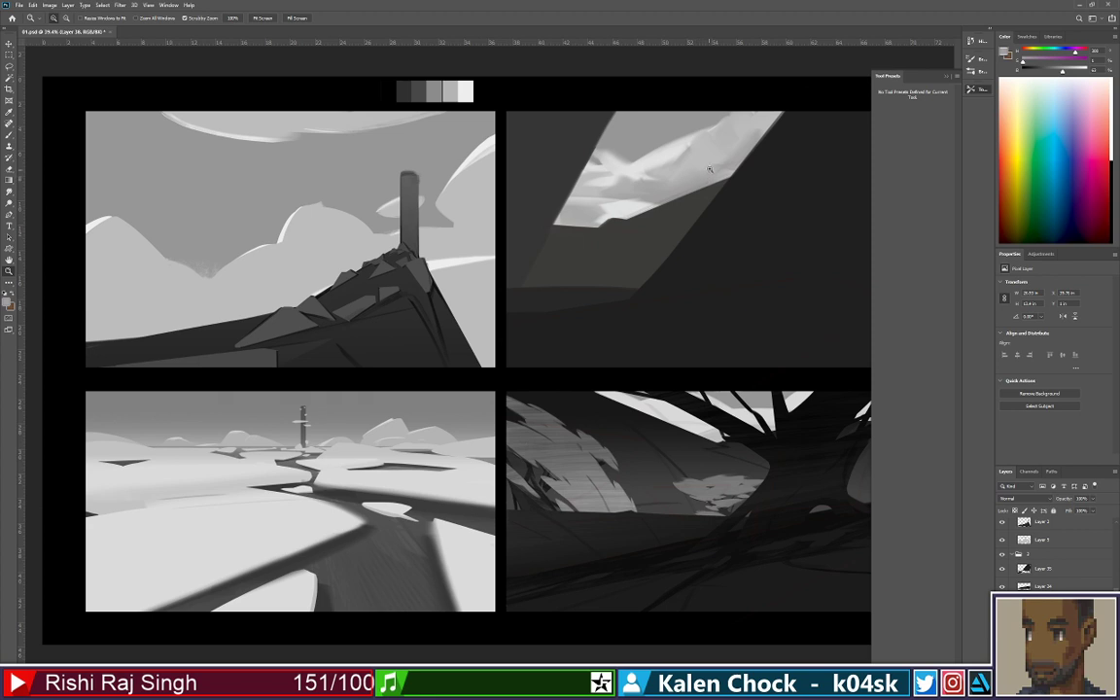
key("b")
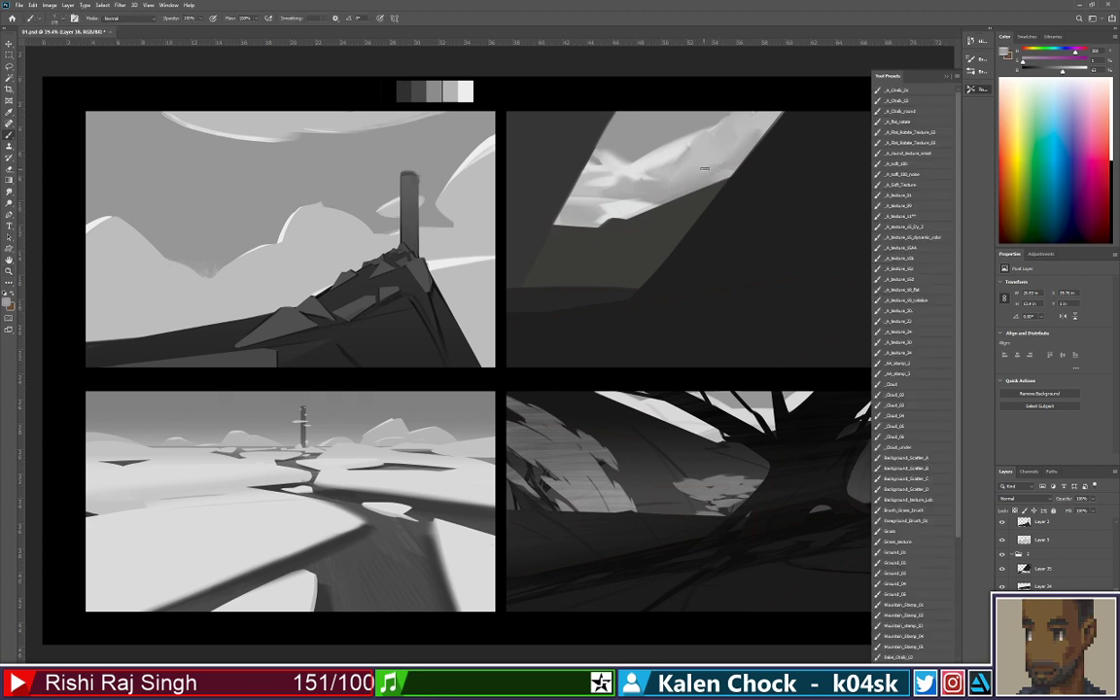
right_click(696, 173)
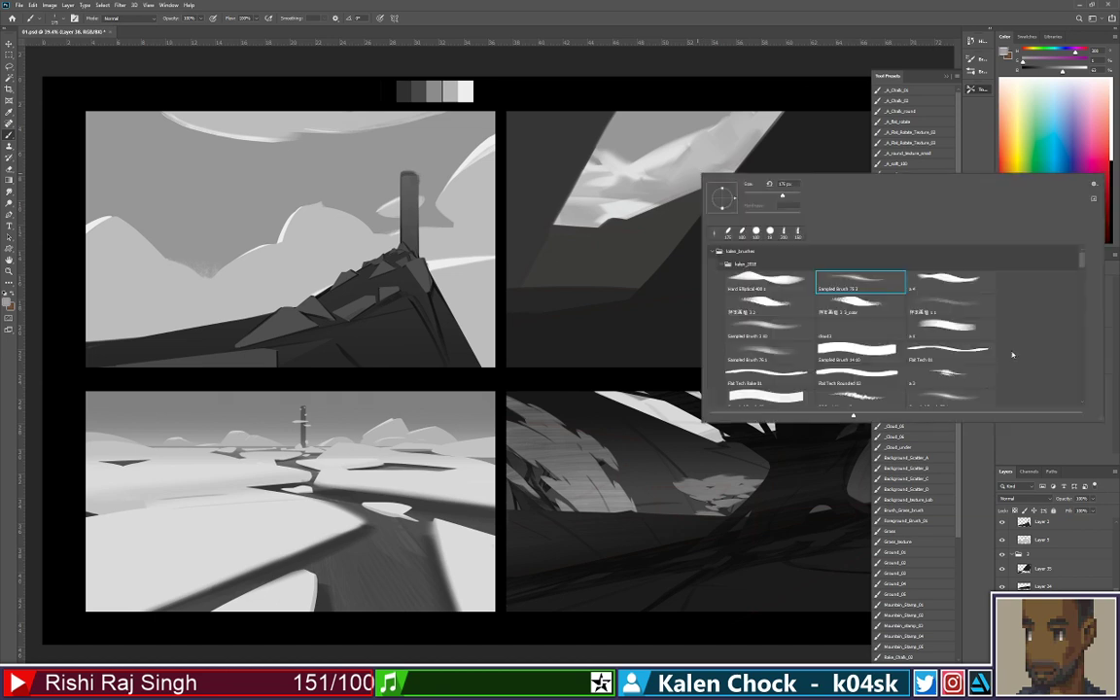
left_click_drag(1082, 263, 1079, 278)
right_click(9, 135)
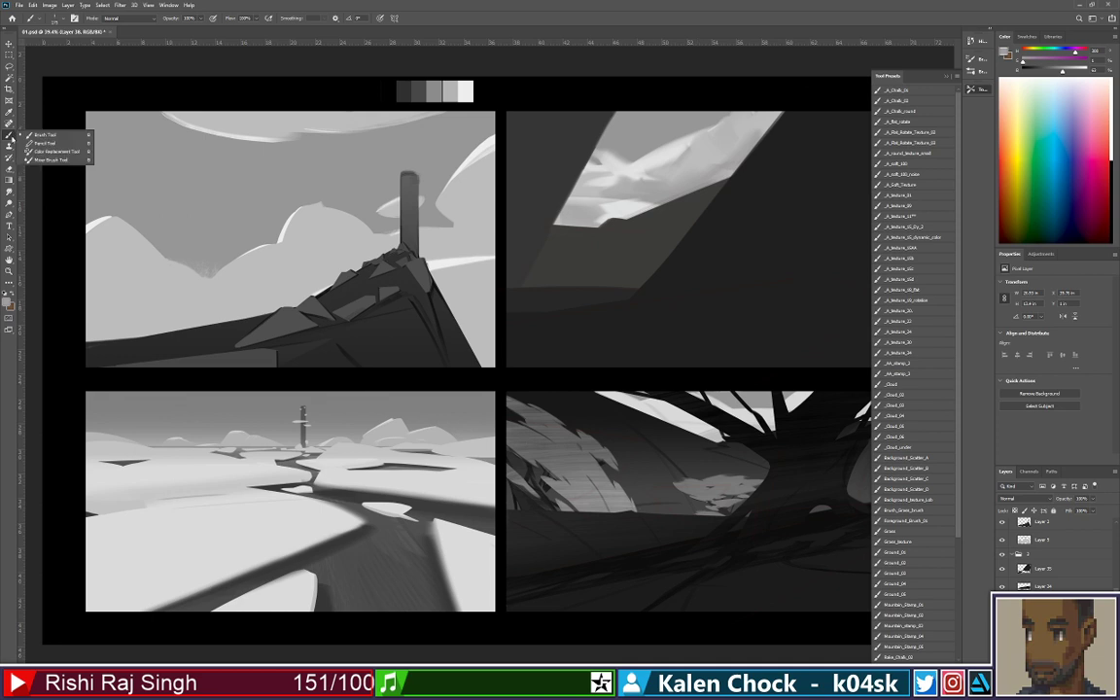
left_click(42, 159)
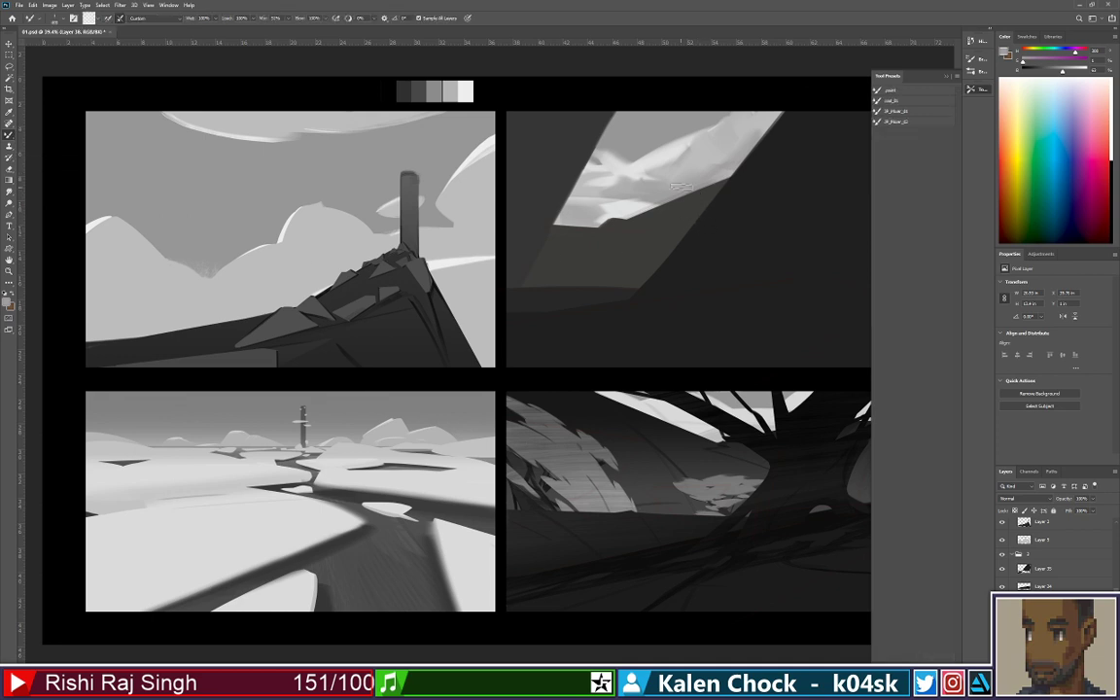
right_click(710, 226)
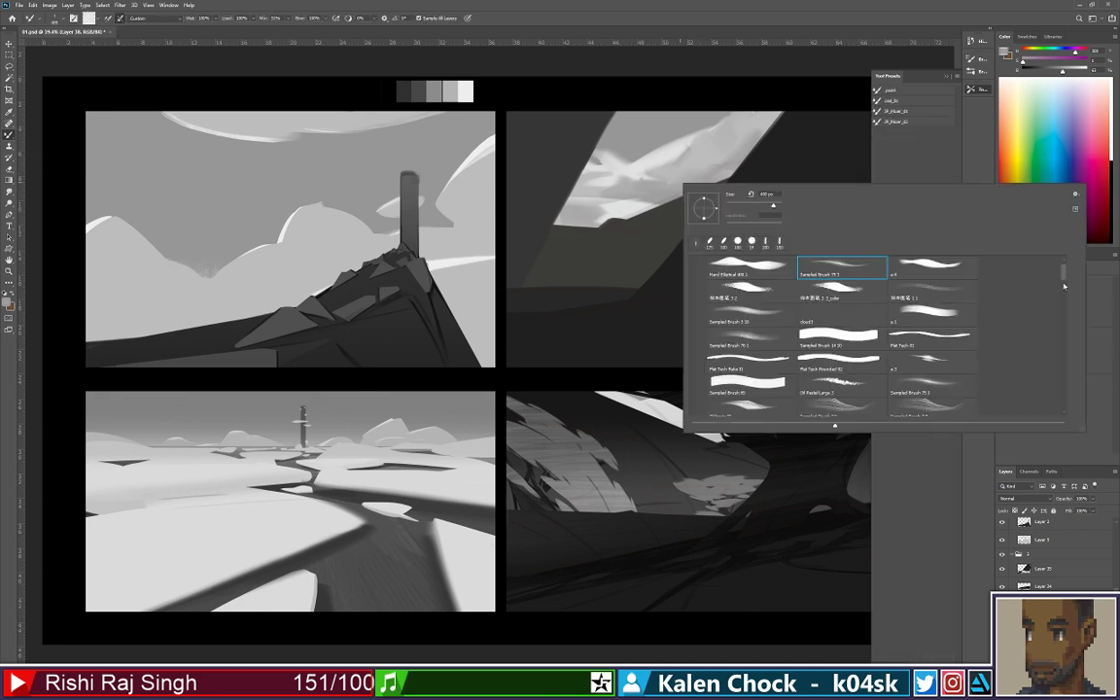
left_click_drag(1064, 283, 1062, 289)
left_click(766, 365)
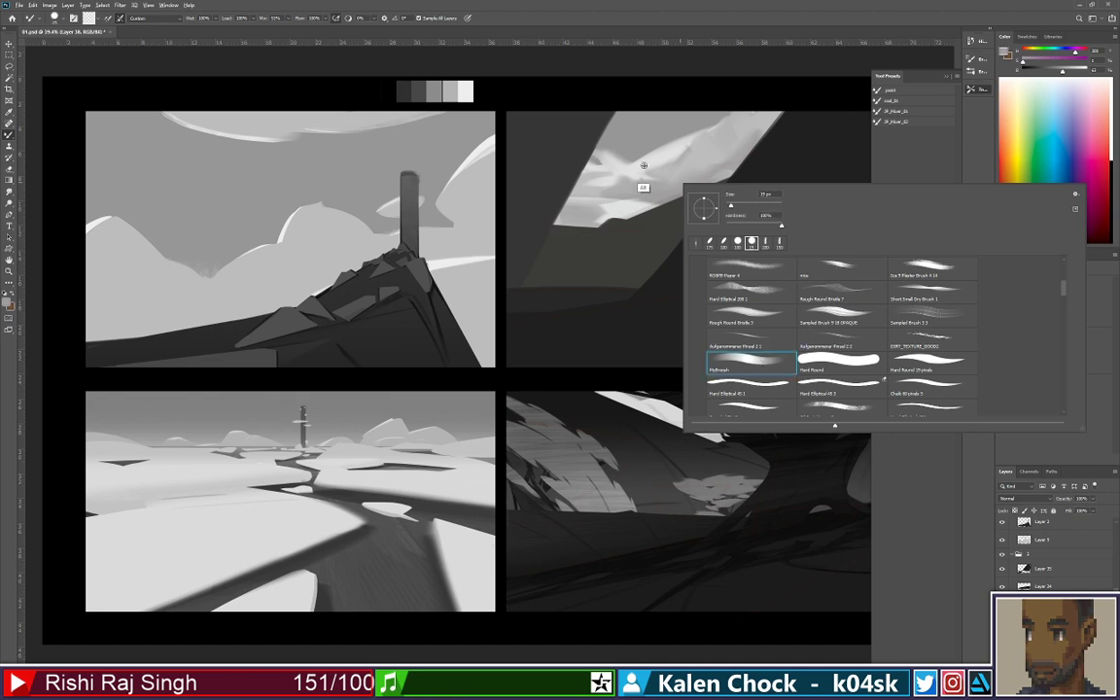
Blend the middle of the cloud bank and smooth its tones diagonally toward the slab with the round mixer tip
left_click(644, 182)
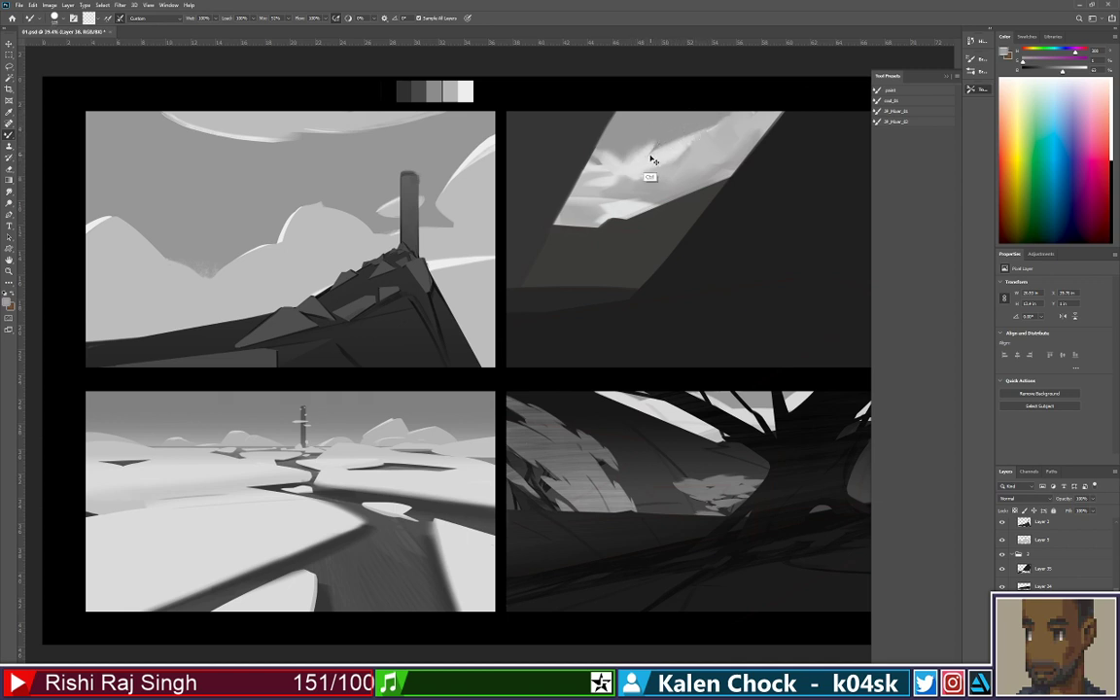
left_click_drag(653, 158, 638, 163)
mouse_move(690, 118)
left_mouse_down()
mouse_move(642, 156)
mouse_move(655, 184)
mouse_move(637, 201)
mouse_move(668, 176)
left_mouse_up()
mouse_move(668, 184)
left_mouse_down()
mouse_move(605, 159)
mouse_move(550, 185)
mouse_move(592, 208)
mouse_move(525, 191)
mouse_move(548, 194)
mouse_move(555, 215)
mouse_move(638, 210)
mouse_move(546, 195)
mouse_move(600, 210)
mouse_move(733, 132)
mouse_move(708, 127)
mouse_move(703, 159)
left_mouse_up()
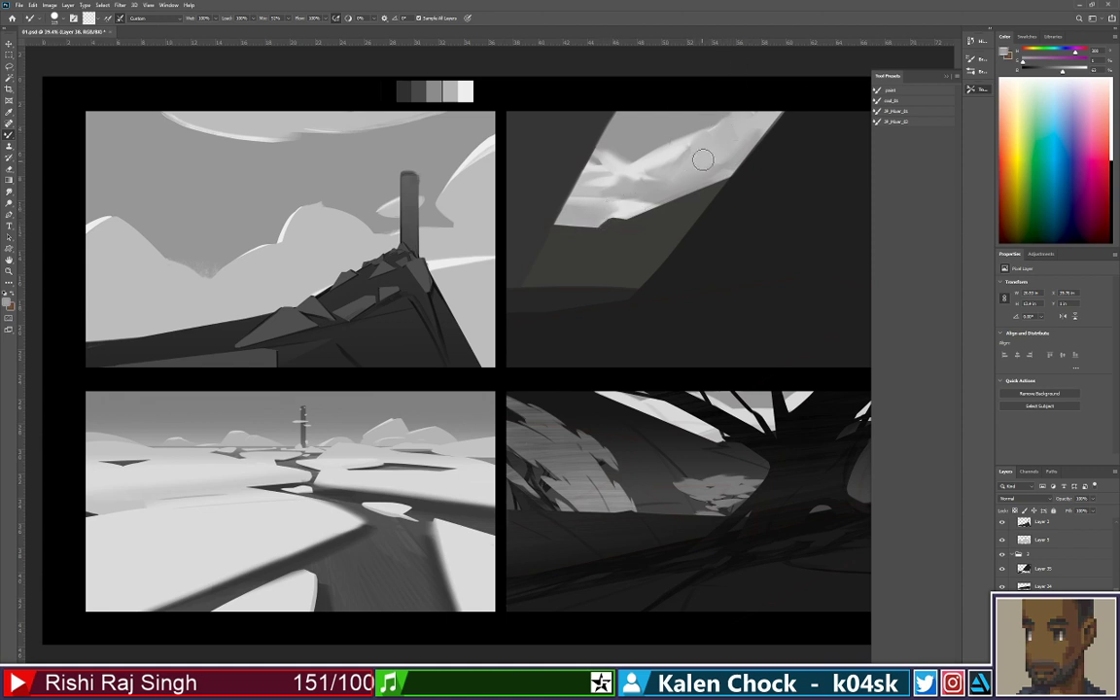
Switch back to the Brush tool and choose a textured, tapered brush tip
right_click(703, 158)
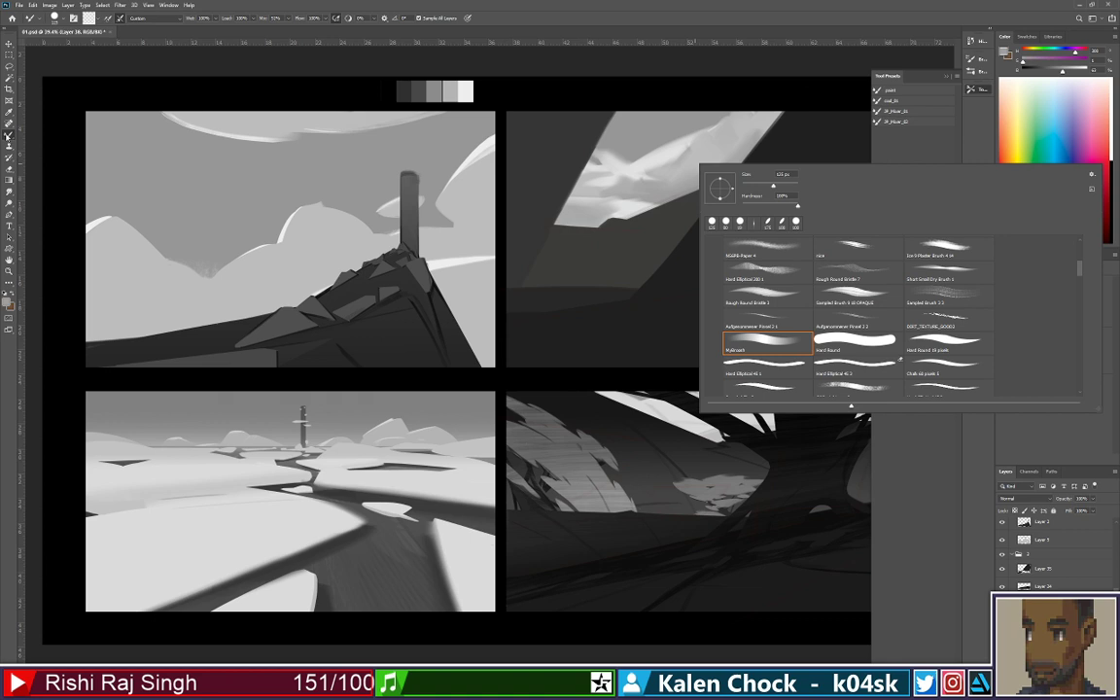
right_click(8, 138)
left_click(52, 136)
right_click(683, 158)
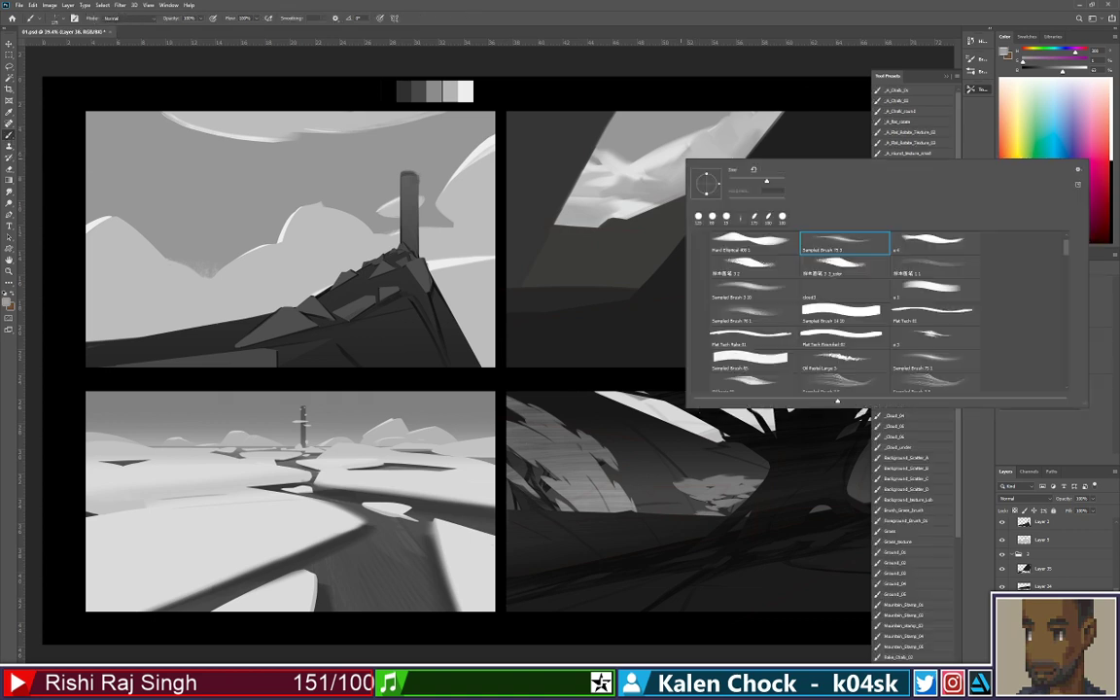
left_click(764, 262)
left_click(654, 148)
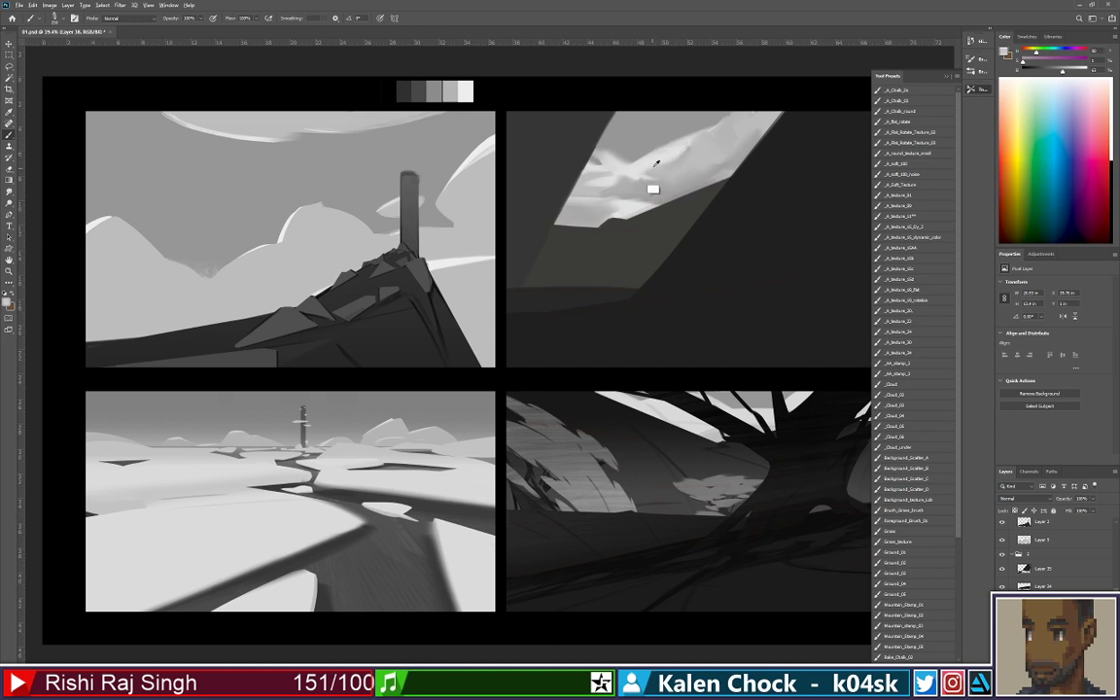
Undo a test stroke and paint a textured light cloud puff along the cloud bank's upper edge
left_click_drag(647, 162, 678, 142)
key("ctrl+z")
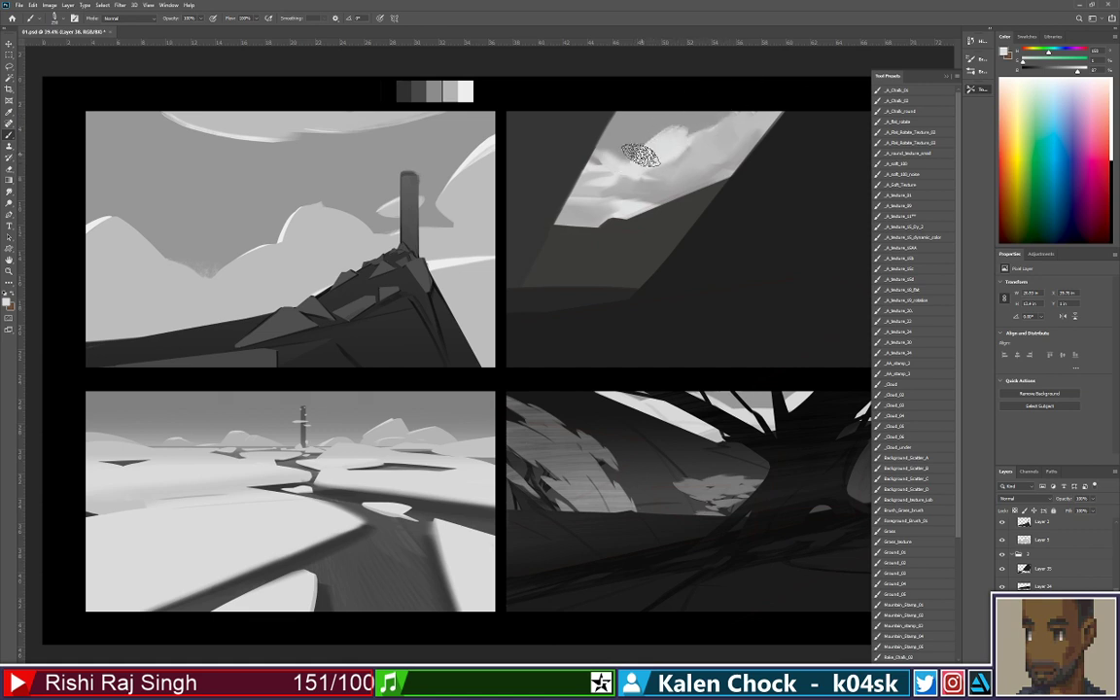
left_click_drag(620, 165, 649, 146)
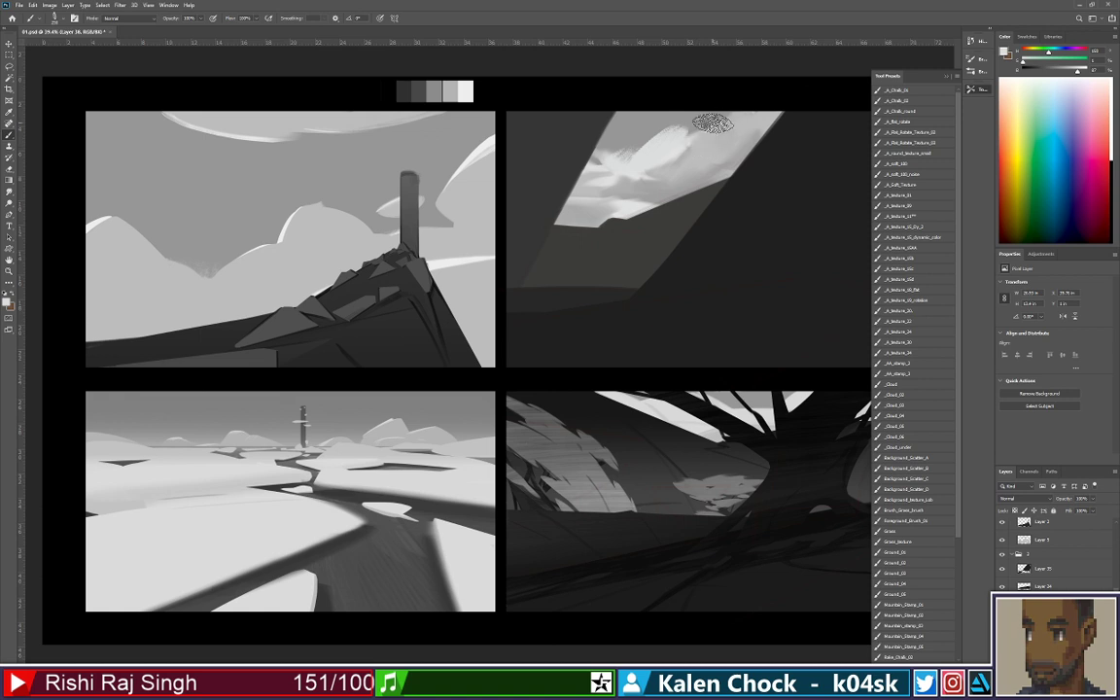
Give the Eraser the same textured brush tip and break up the upper edge of the new cloud puff
key("e")
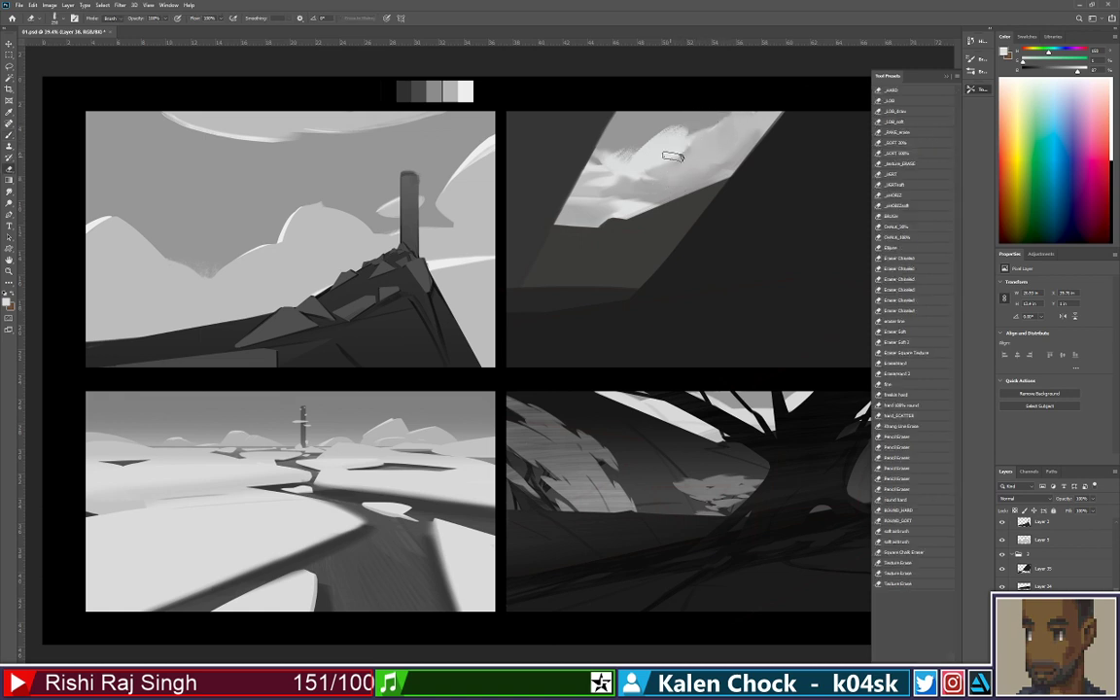
right_click(679, 150)
left_click(773, 264)
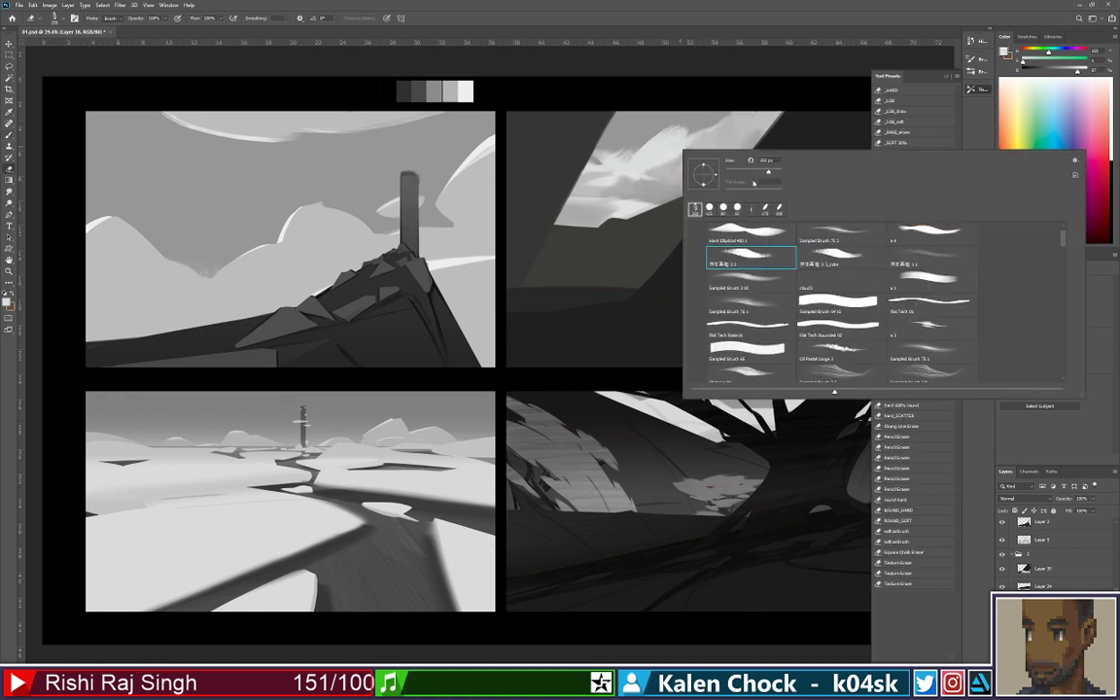
left_click(694, 99)
left_click_drag(672, 135, 674, 127)
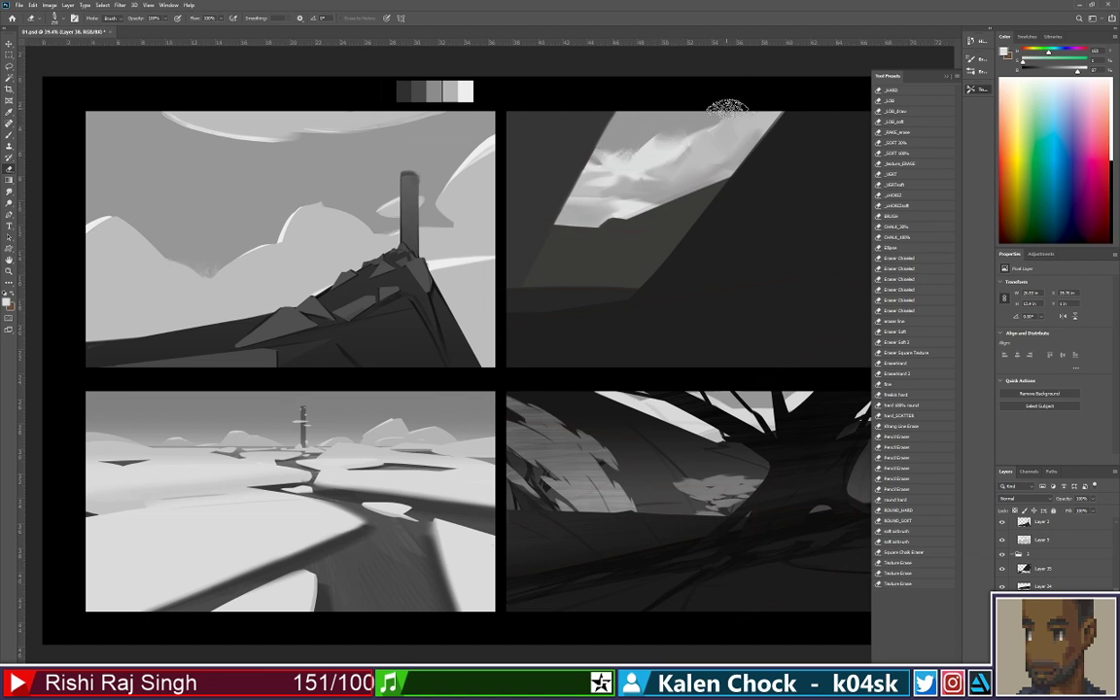
Paint a small light cloud patch near the sky opening's outer edge with a smaller brush and erase it back into ragged wisps
key("b")
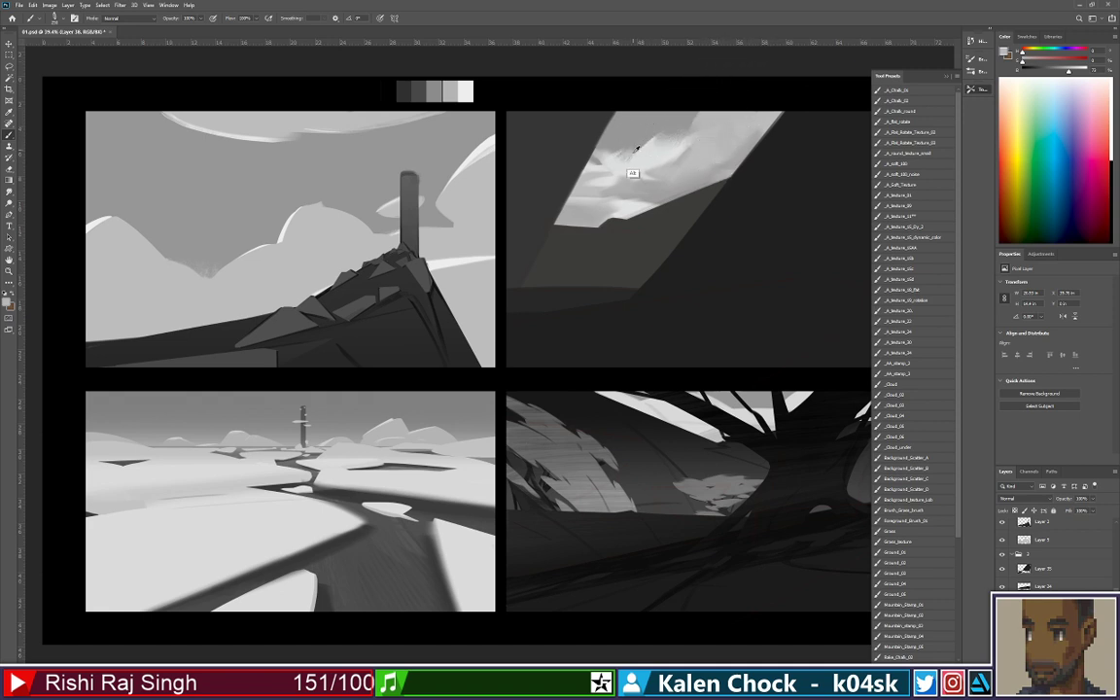
key("bracketleft")
key("bracketleft")
key("bracketleft")
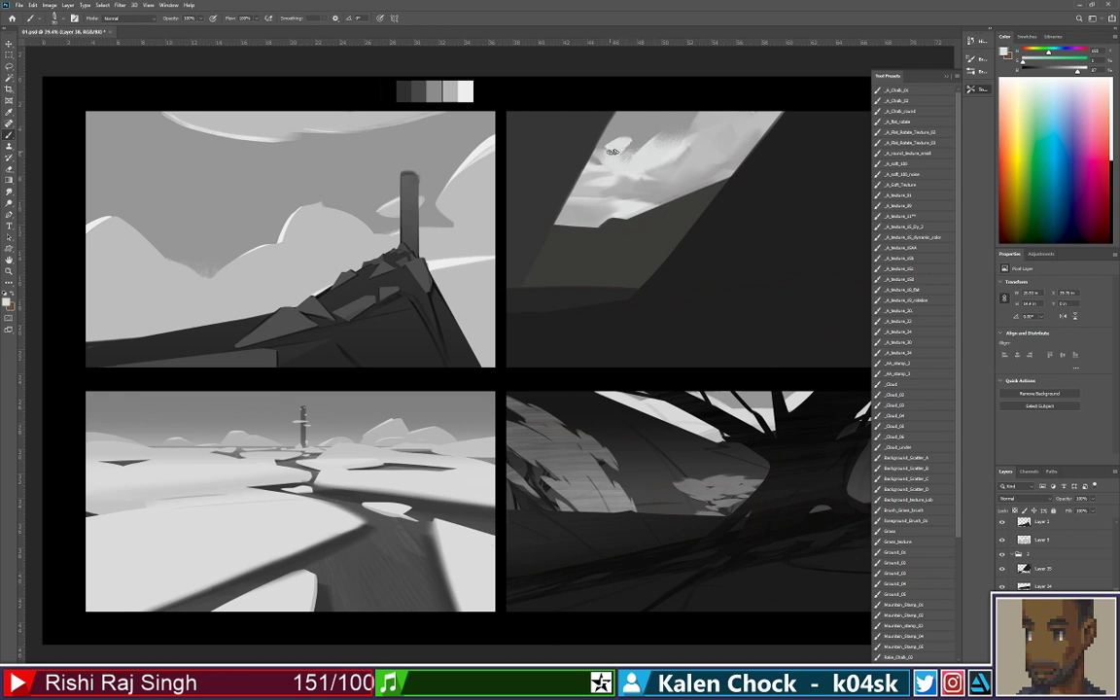
key("e")
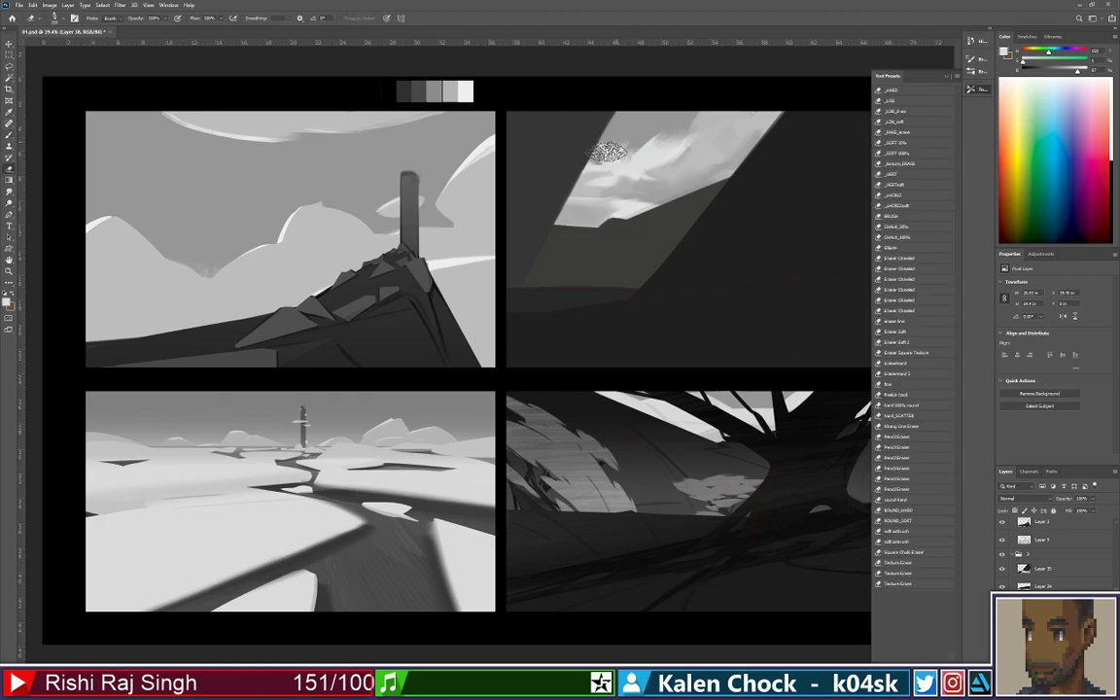
left_click_drag(608, 152, 645, 105)
left_click_drag(579, 218, 602, 202)
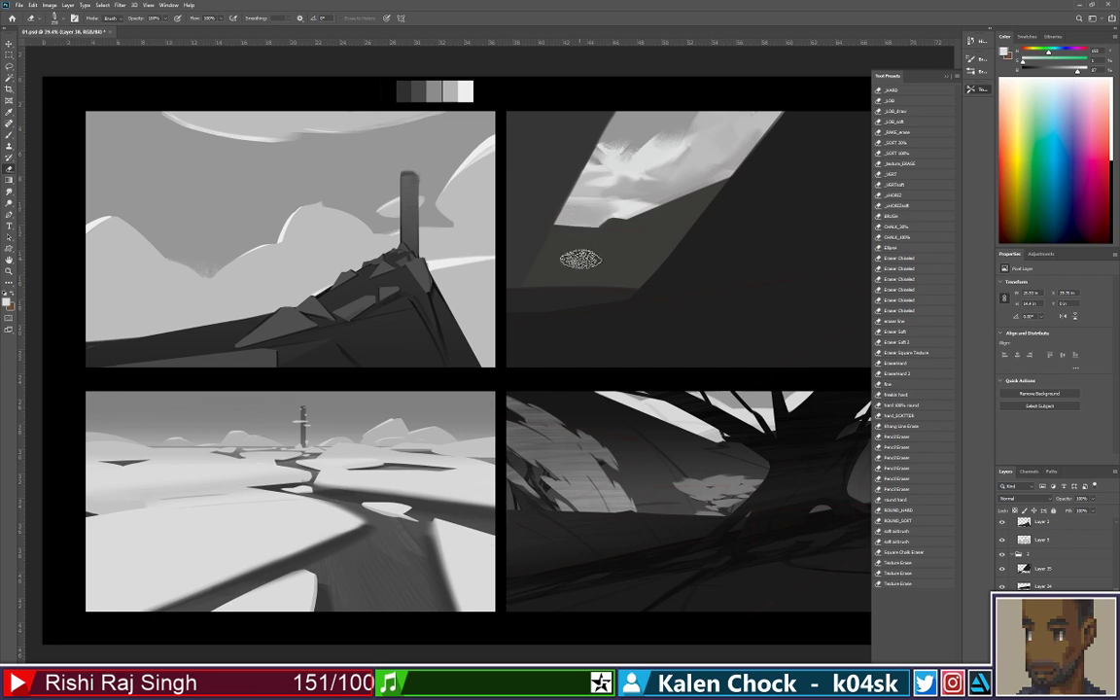
Paint small light strokes across the low clouds and along the edge above the dark mass
key("b")
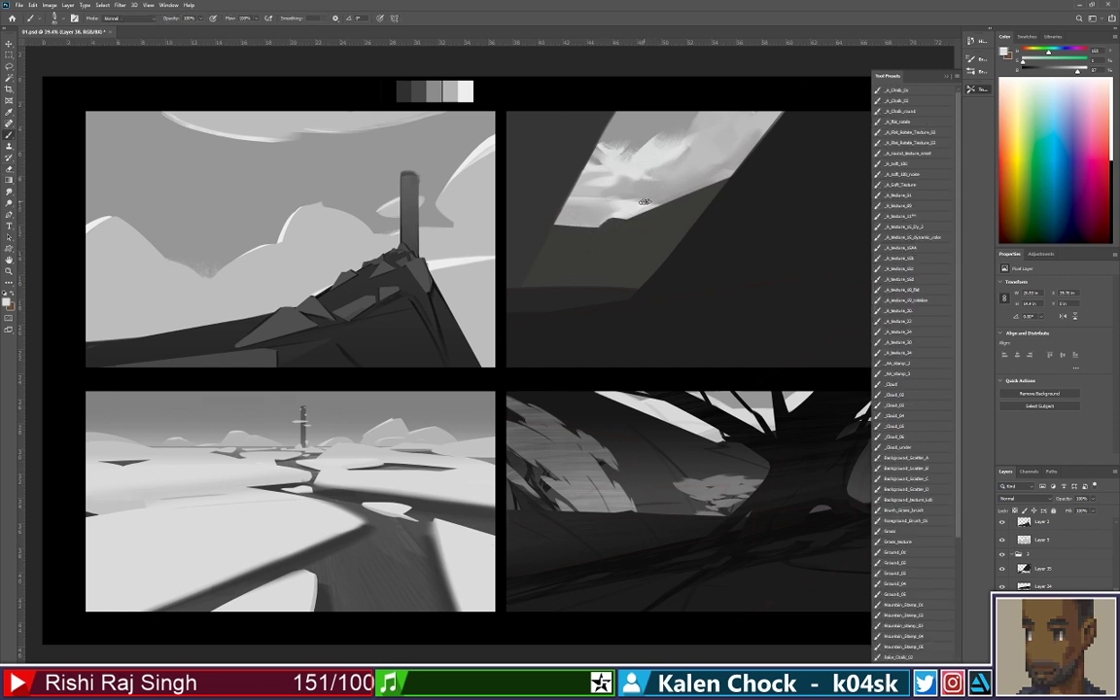
mouse_move(644, 203)
left_mouse_down()
mouse_move(677, 195)
mouse_move(632, 206)
left_mouse_up()
left_click_drag(600, 174, 573, 184)
left_click_drag(666, 197, 649, 224)
Try light strokes along the low clouds' edge with another sampled brush tip and undo them
right_click(698, 165)
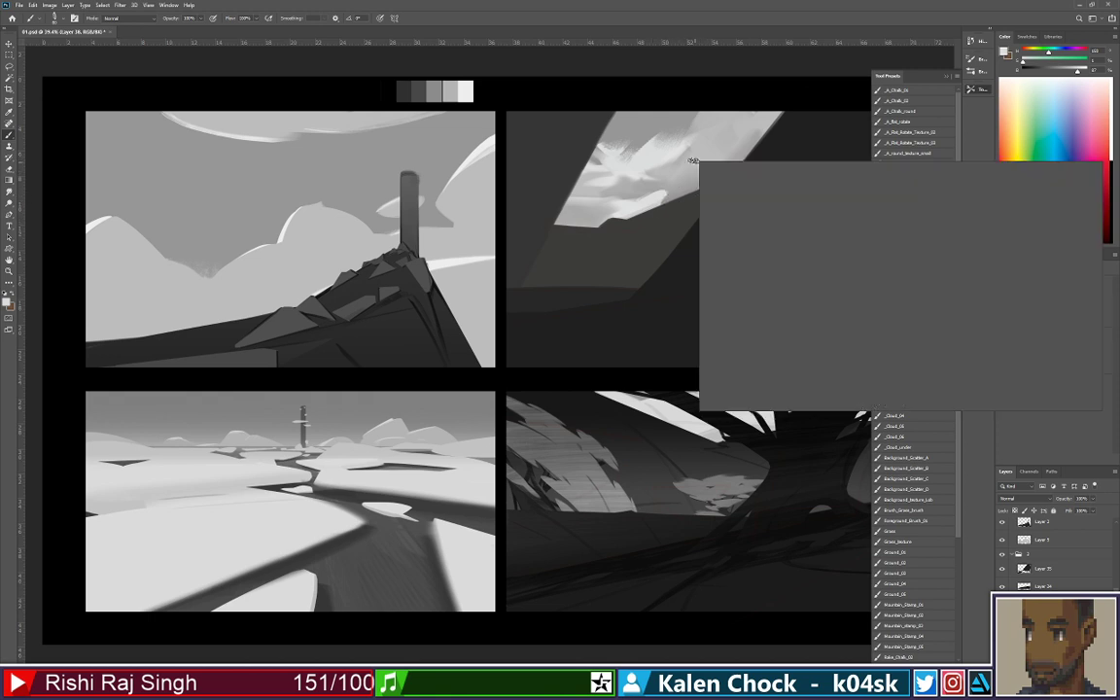
left_click(856, 245)
left_click(675, 202)
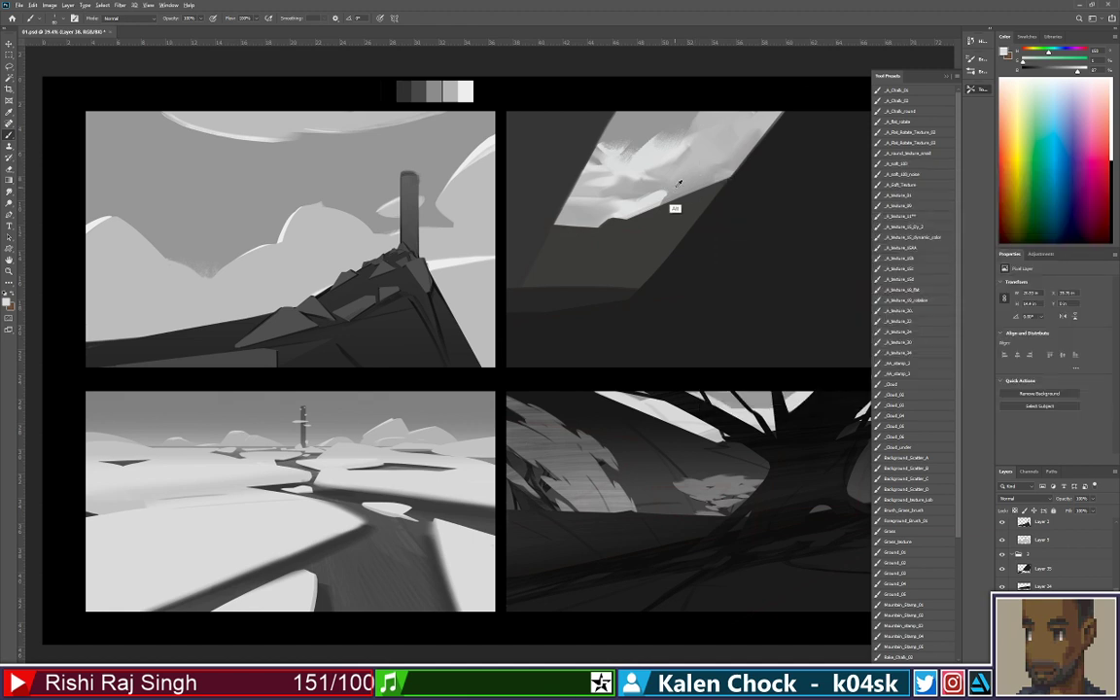
mouse_move(673, 192)
left_mouse_down()
mouse_move(661, 220)
mouse_move(646, 208)
left_mouse_up()
key("ctrl+z")
left_click(675, 198, "alt")
key("ctrl+z")
key("a")
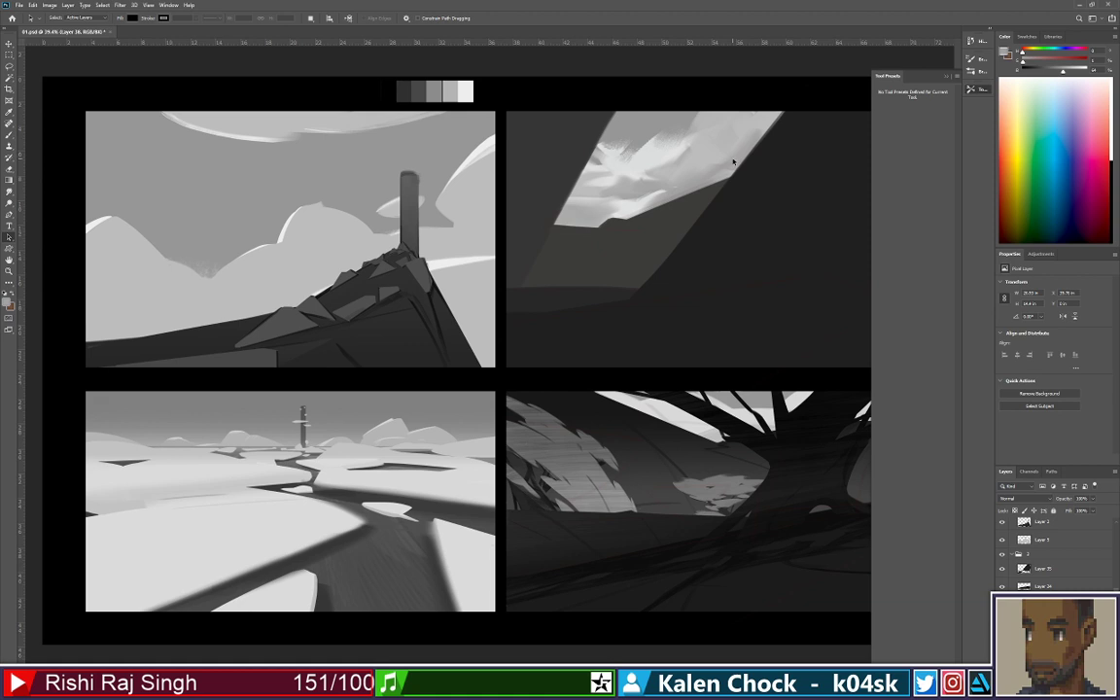
Paint sampled light grey over the outer part of the sky opening in the upper-right thumbnail
key("b")
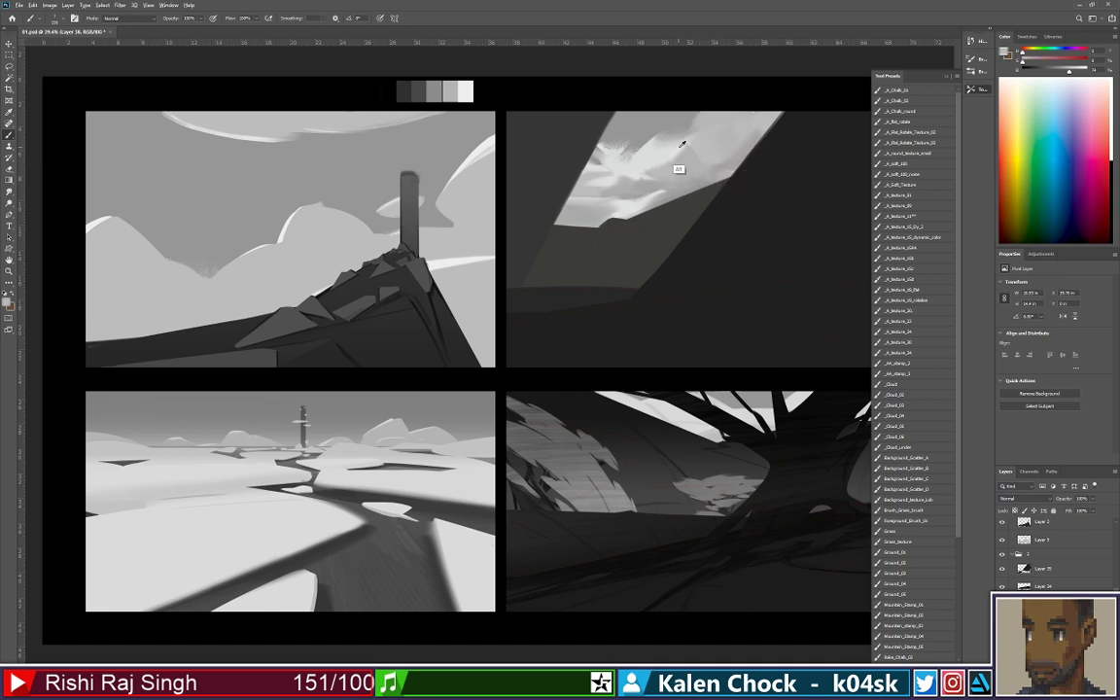
left_click(683, 149, "alt")
left_click_drag(718, 157, 703, 173)
left_click(692, 176, "alt")
key("z")
left_click_drag(683, 174, 701, 150)
Brush slanted streaks of sampled sky grey through the upper part of the sky opening, undoing the first attempt
key("b")
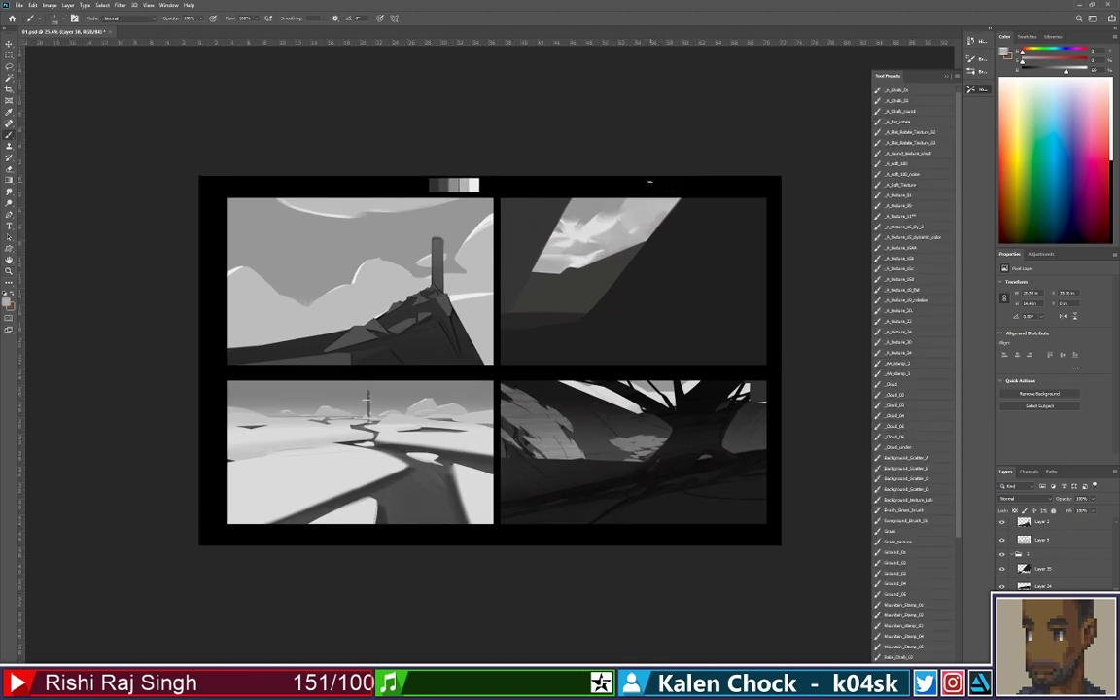
left_click(622, 238, "alt")
left_click_drag(621, 225, 652, 177)
key("ctrl+z")
left_click(603, 249, "alt")
left_click_drag(632, 218, 650, 170)
left_click(661, 228, "alt")
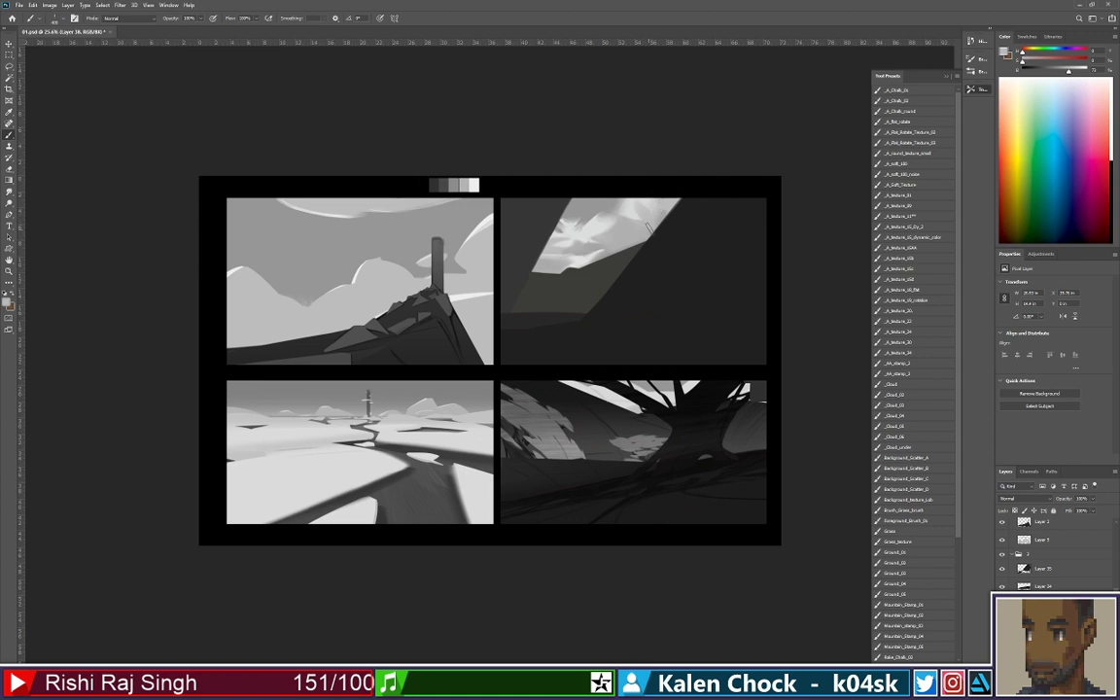
Break up the central cloud with the textured Eraser and brush in light strokes of a sampled cloud tone
left_click(574, 233, "alt")
key("e")
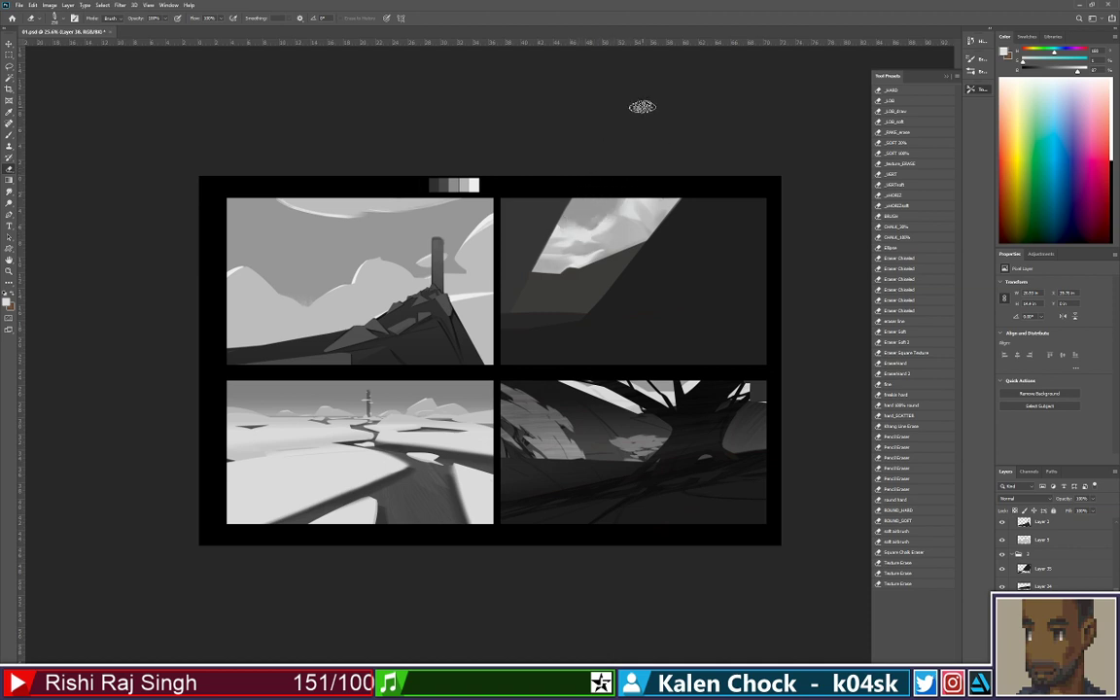
mouse_move(585, 241)
left_mouse_down()
mouse_move(594, 221)
mouse_move(691, 149)
mouse_move(574, 356)
left_mouse_up()
key("z")
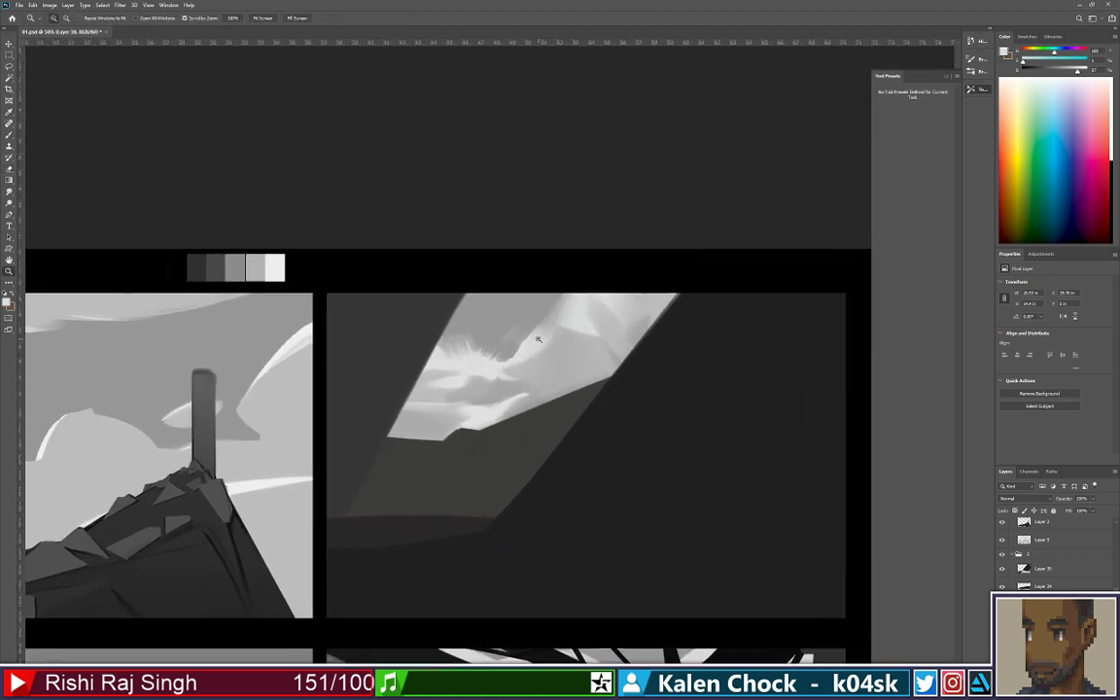
key("e")
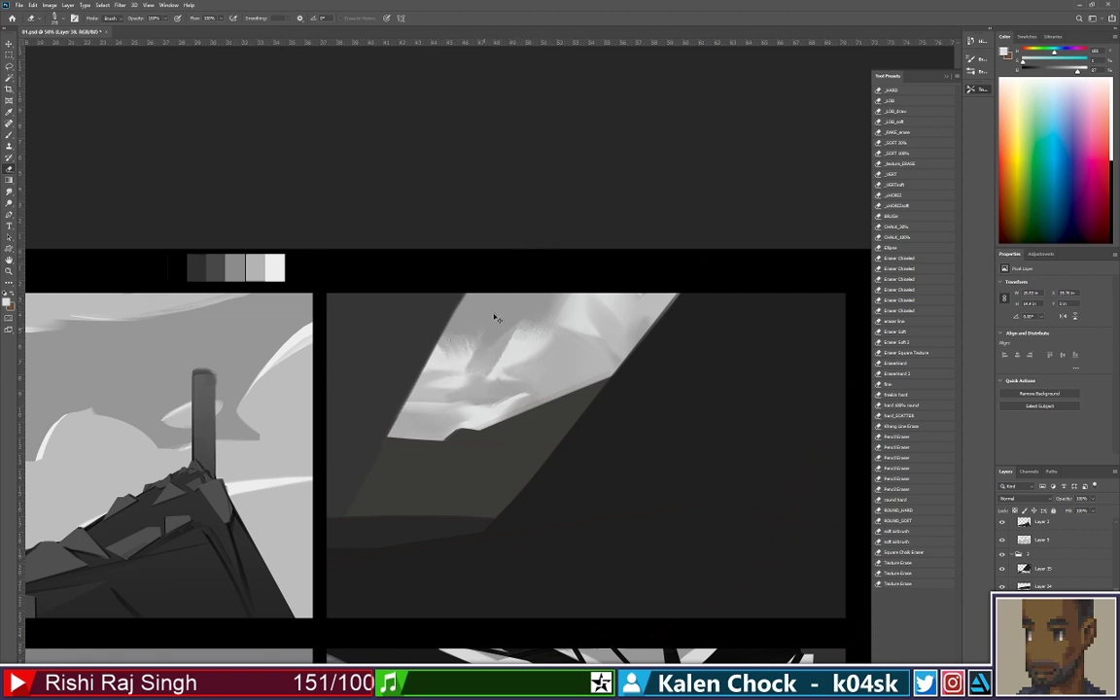
key("ctrl+z")
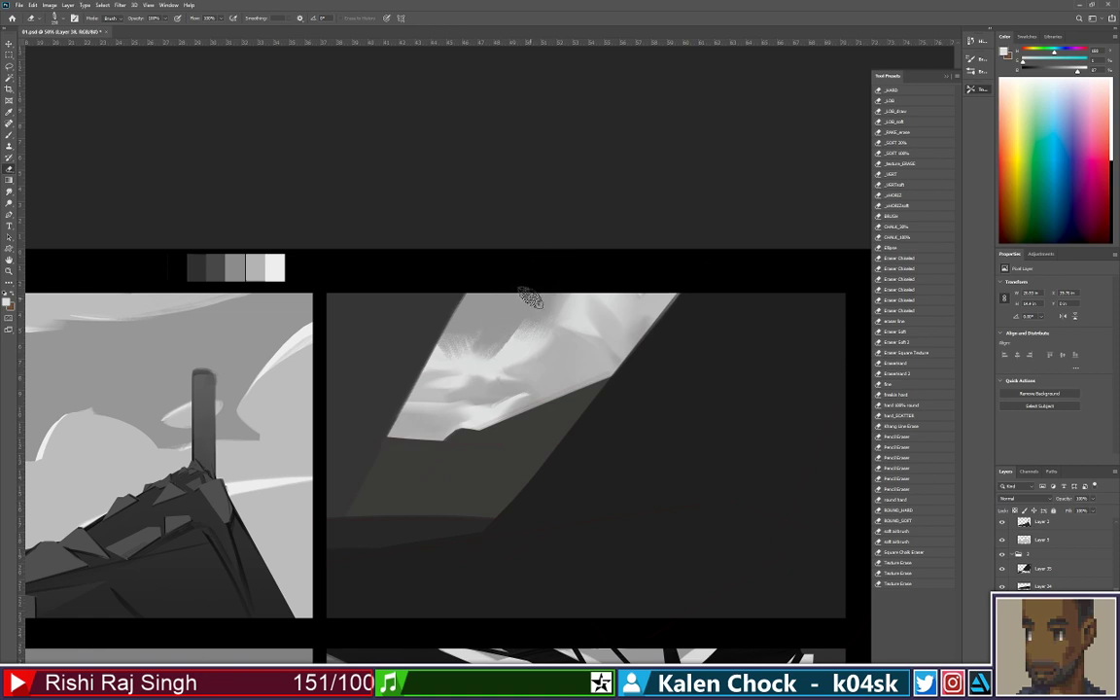
key("b")
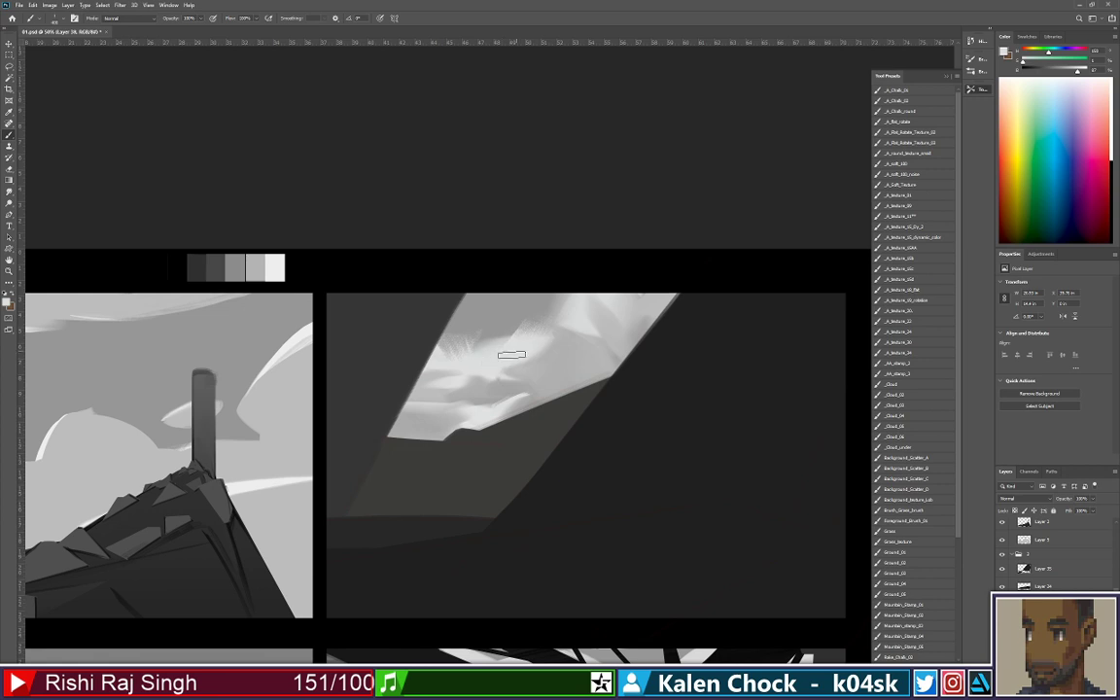
left_click_drag(564, 330, 503, 341)
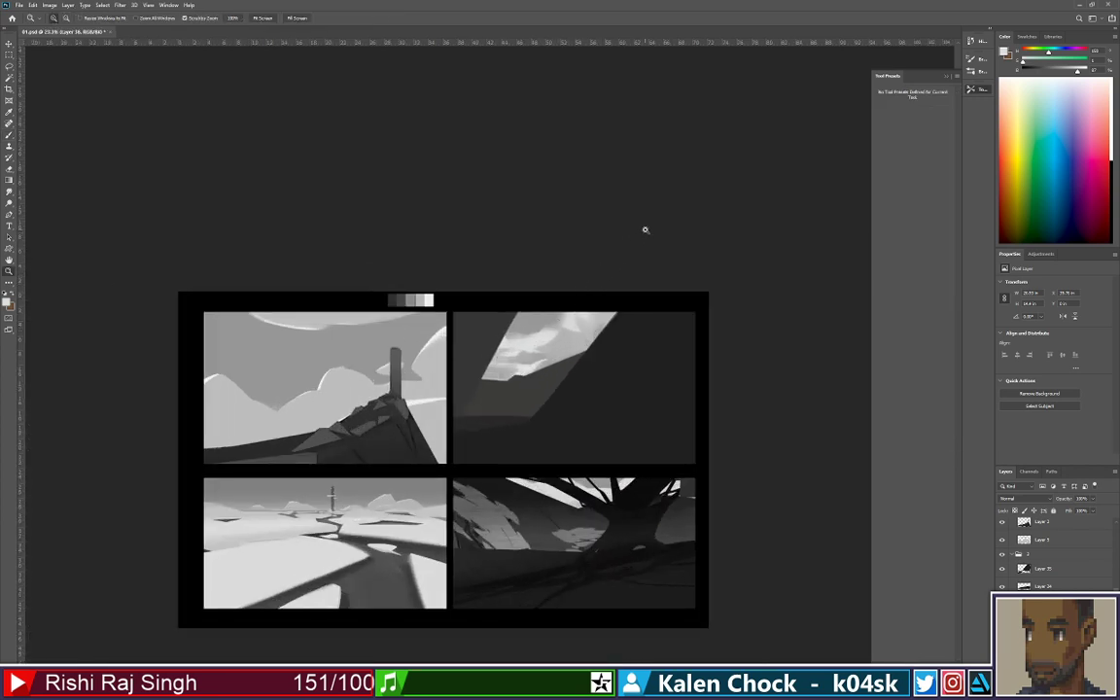
Assign A as the keyboard shortcut for the Mixer Brush Tool
left_click(33, 5)
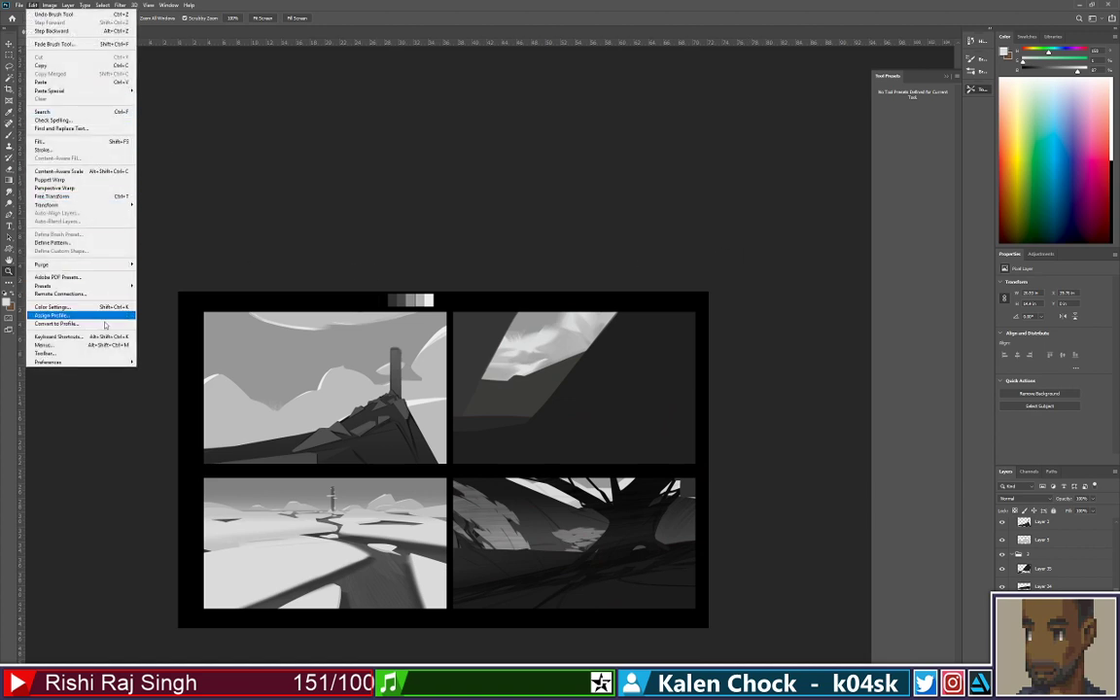
left_click(78, 336)
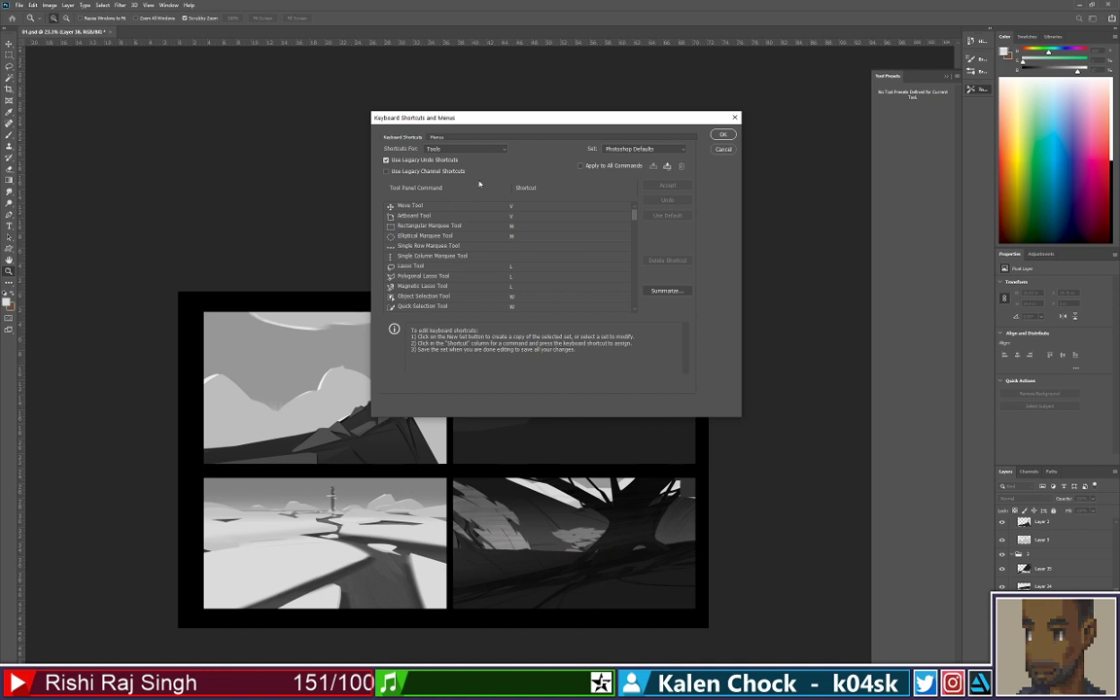
left_click(494, 148)
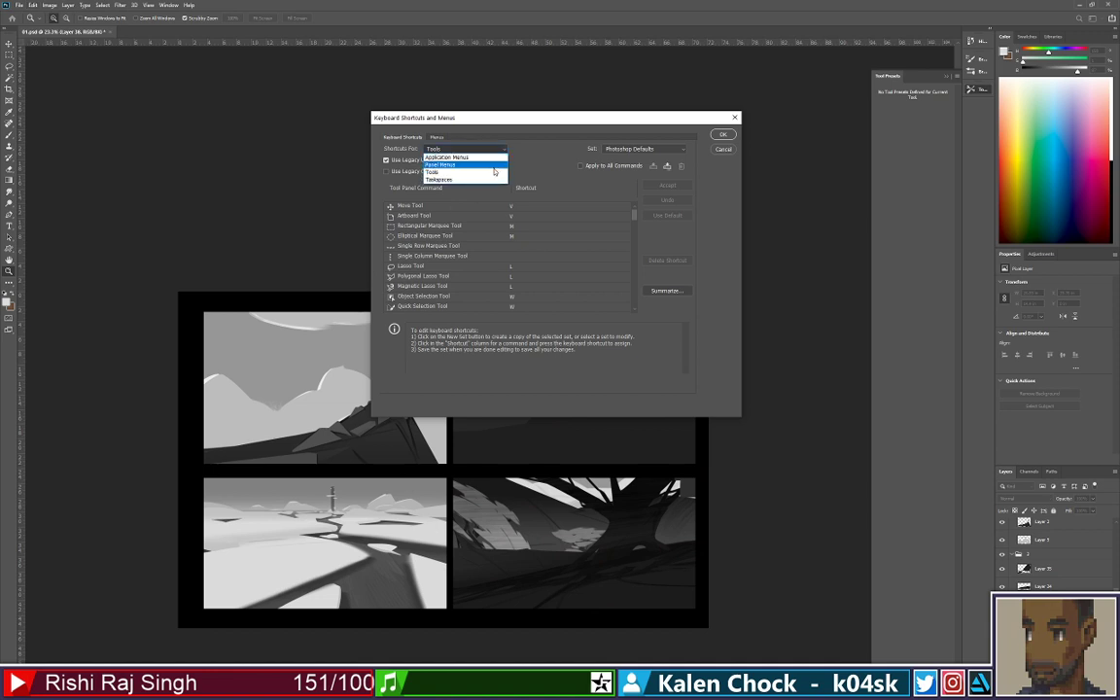
left_click(494, 171)
scroll(567, 250, "down", 5)
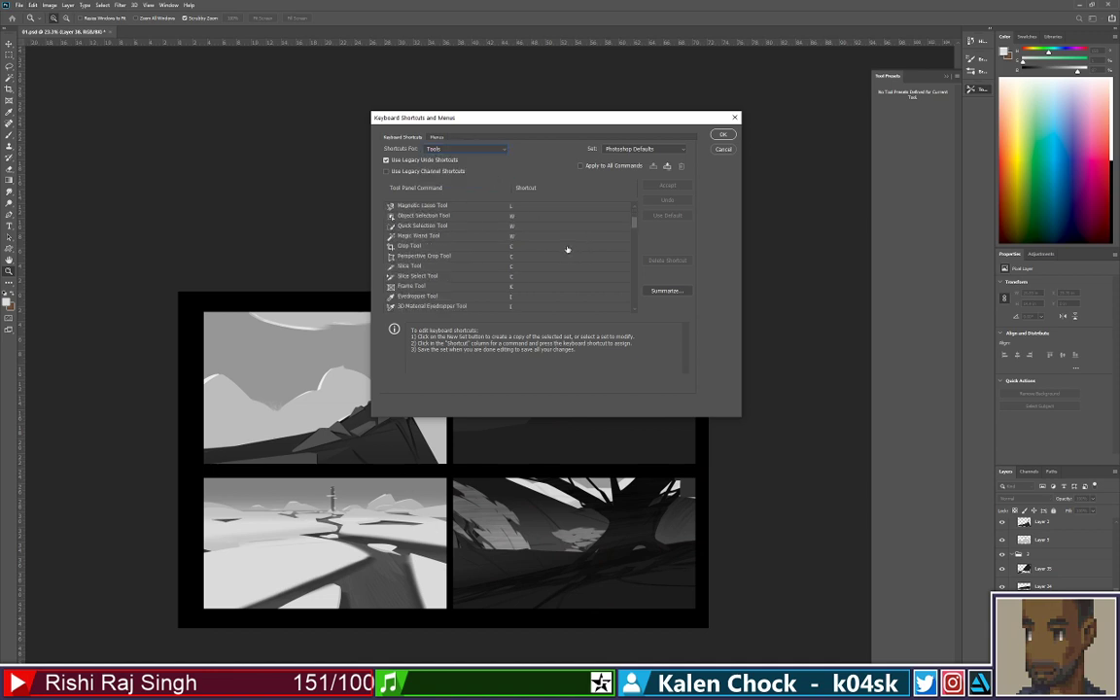
scroll(567, 250, "down", 3)
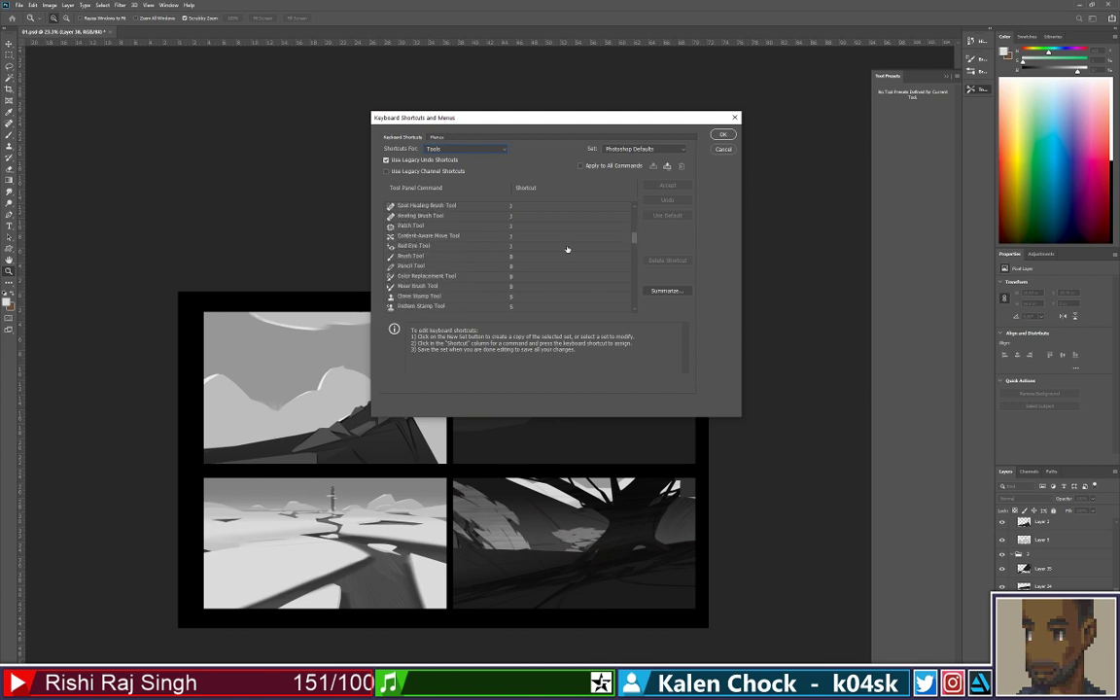
left_click(516, 288)
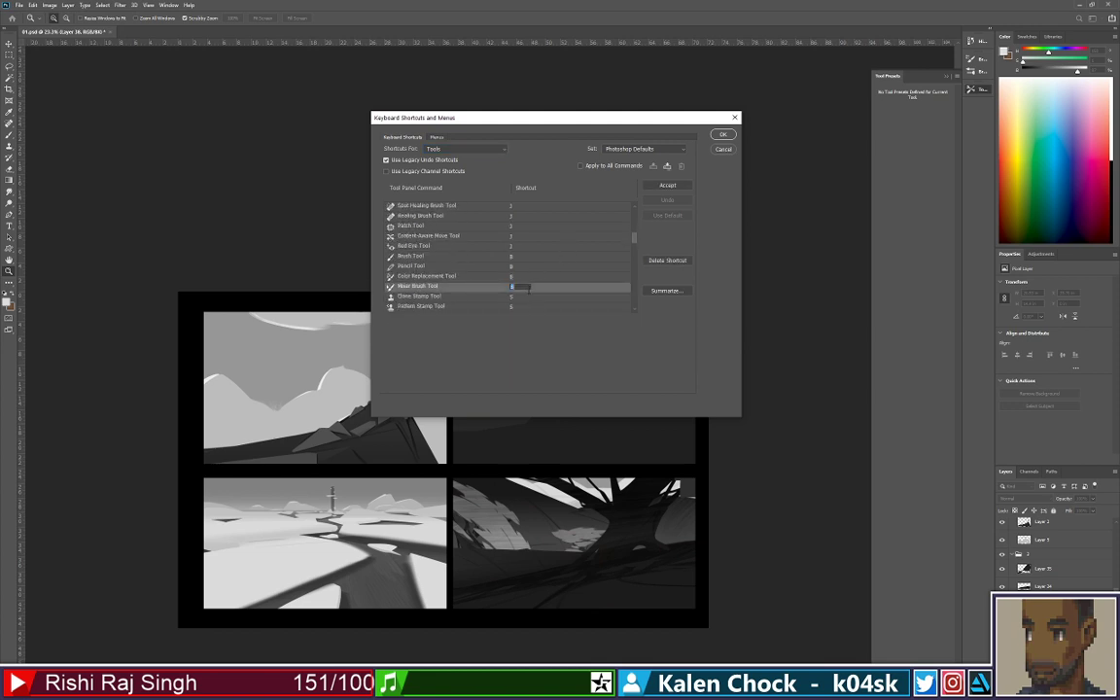
Clear the keyboard shortcuts of the Path Selection and Direct Selection tools
left_click_drag(634, 242, 636, 256)
scroll(633, 258, "down", 10)
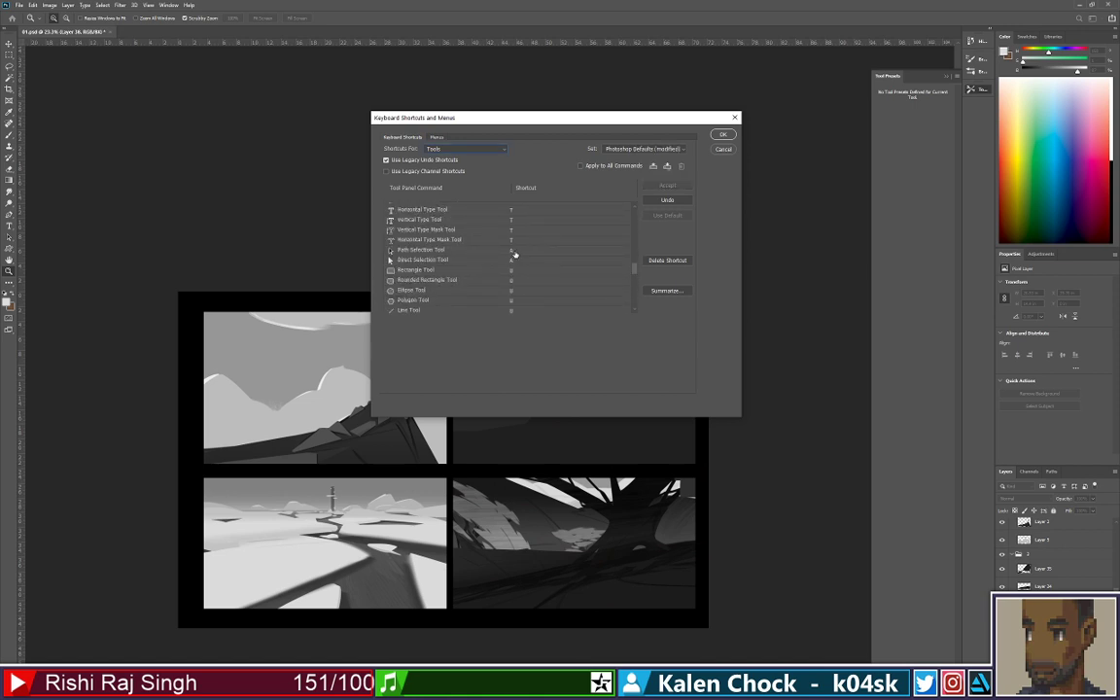
left_click(512, 251)
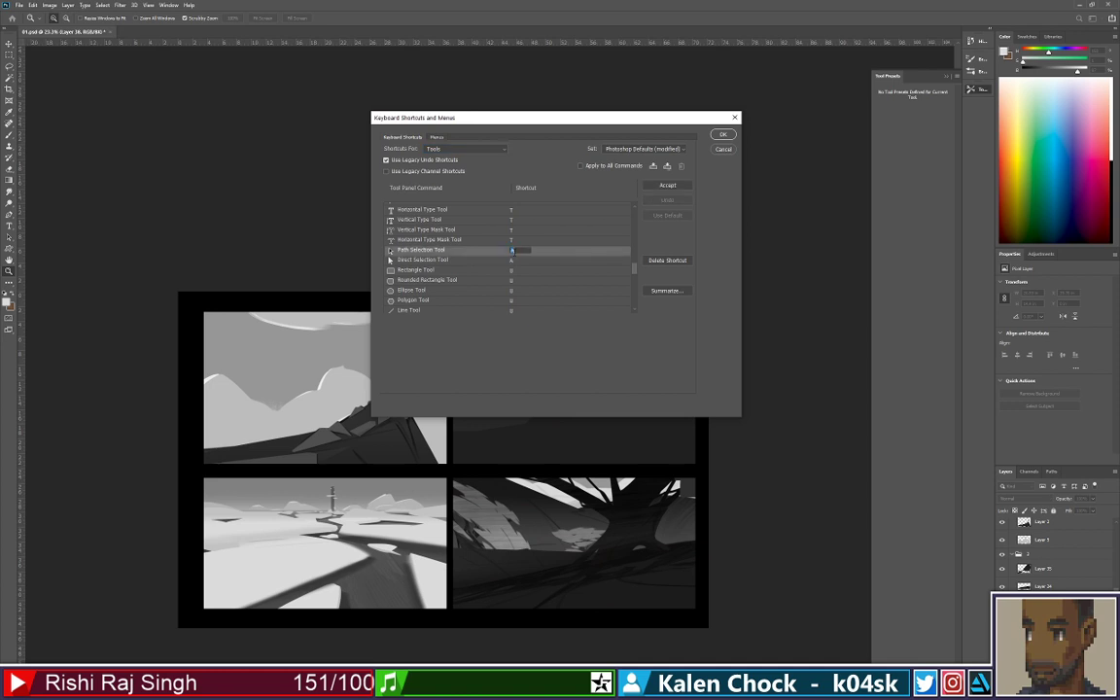
left_click(514, 262)
left_click(636, 272)
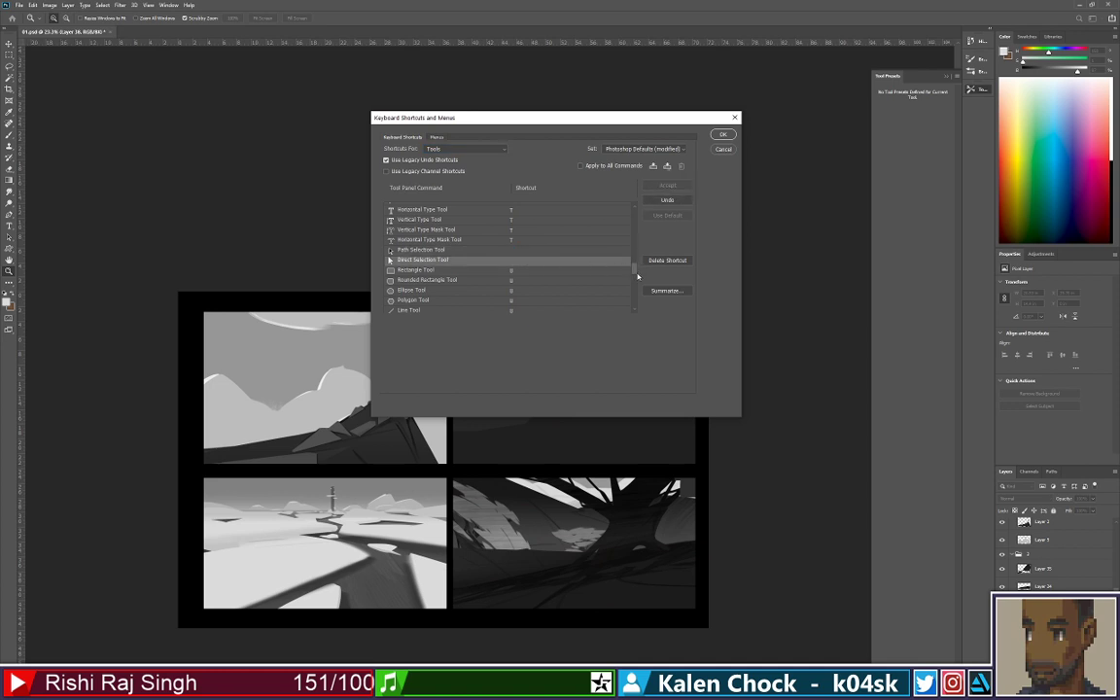
mouse_move(636, 278)
left_mouse_down()
mouse_move(632, 306)
mouse_move(636, 224)
mouse_move(633, 240)
left_mouse_up()
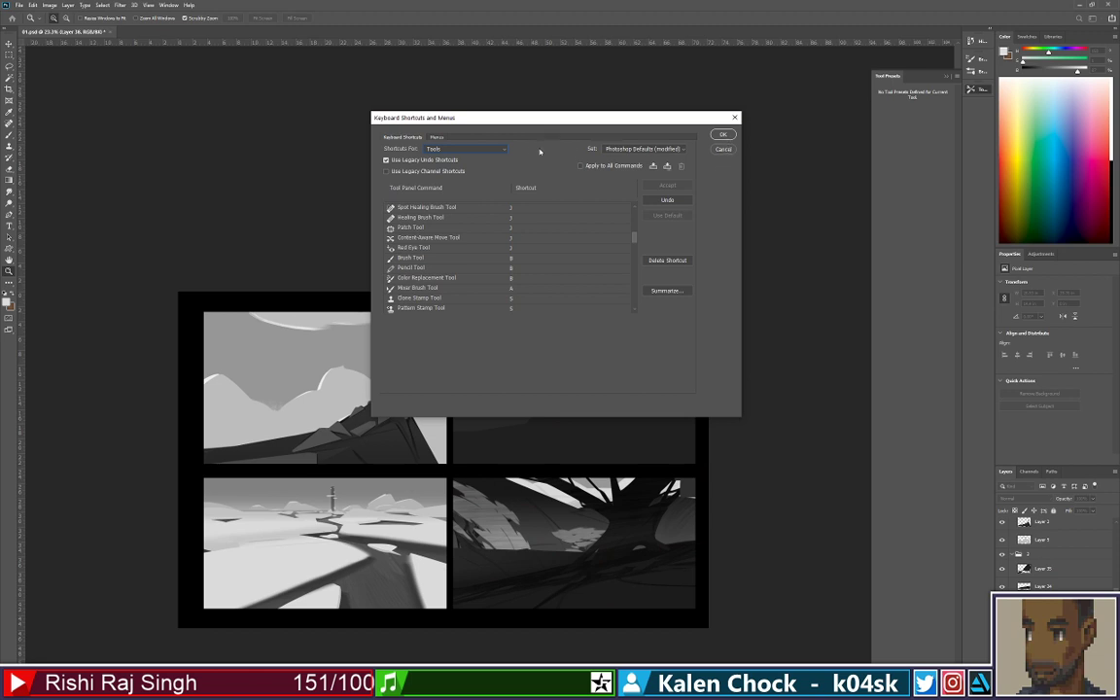
Assign F1 as the shortcut for Flip Canvas Horizontal and save the keyboard shortcut changes
left_click(467, 148)
left_click(455, 155)
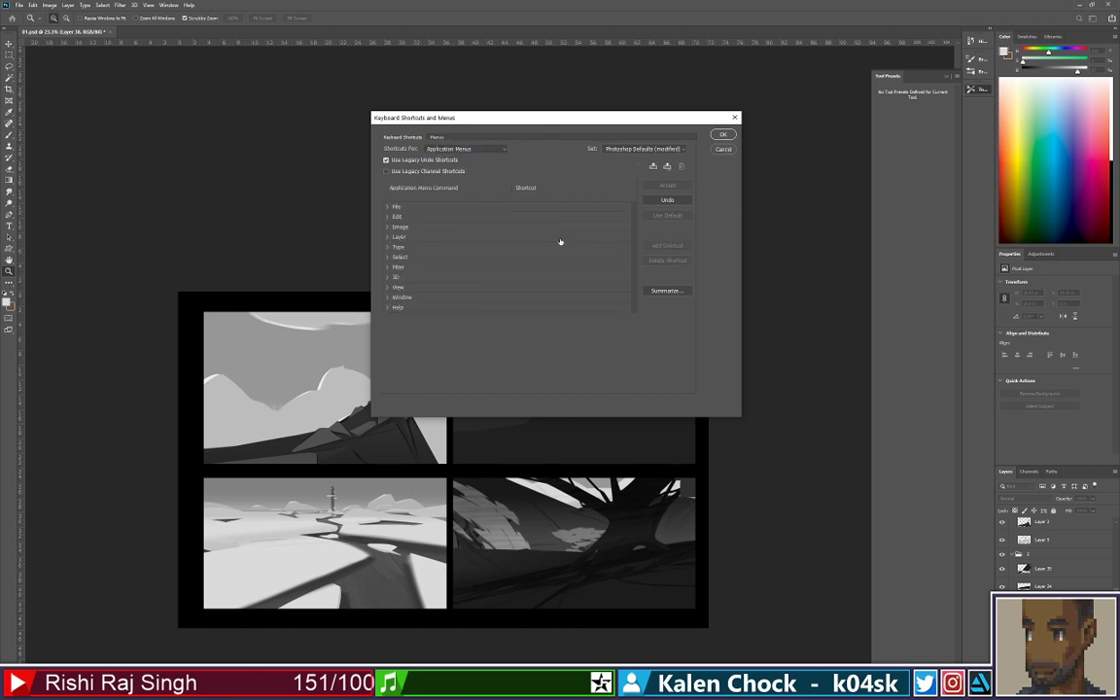
left_click(389, 226)
scroll(447, 253, "down", 7)
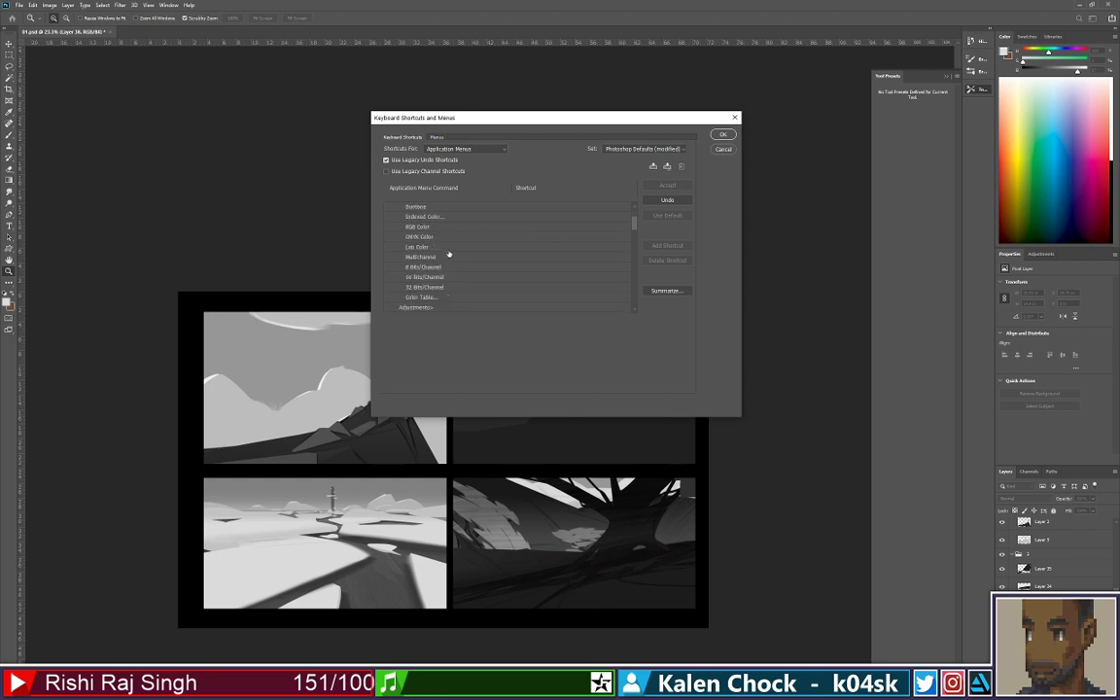
scroll(449, 250, "down", 6)
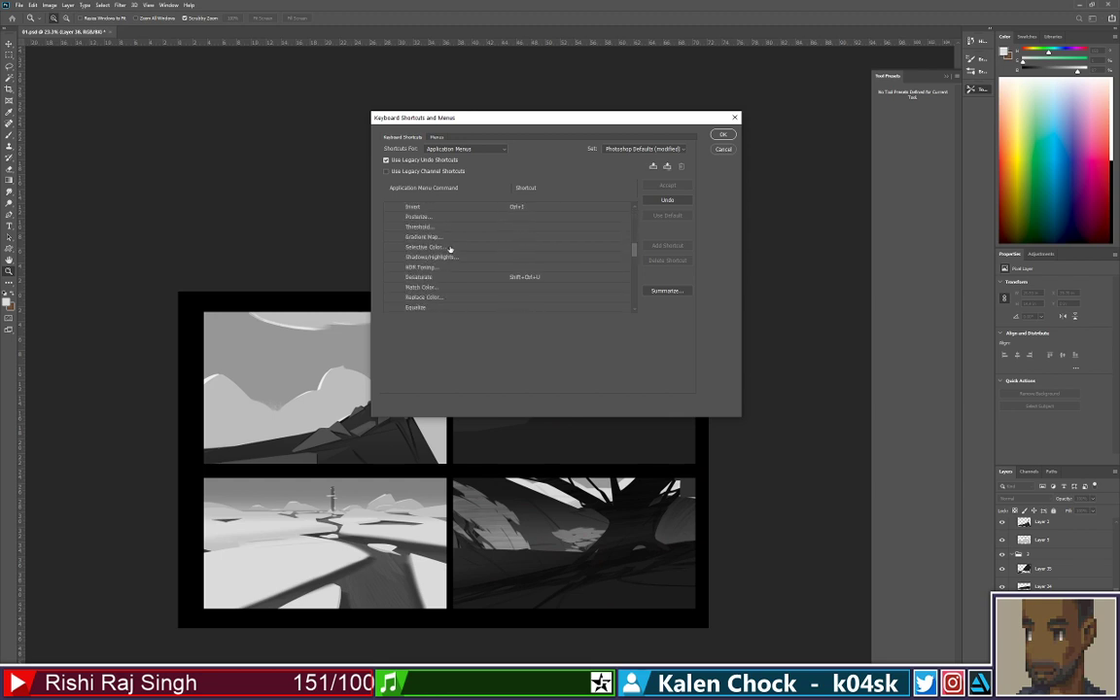
scroll(451, 250, "down", 1)
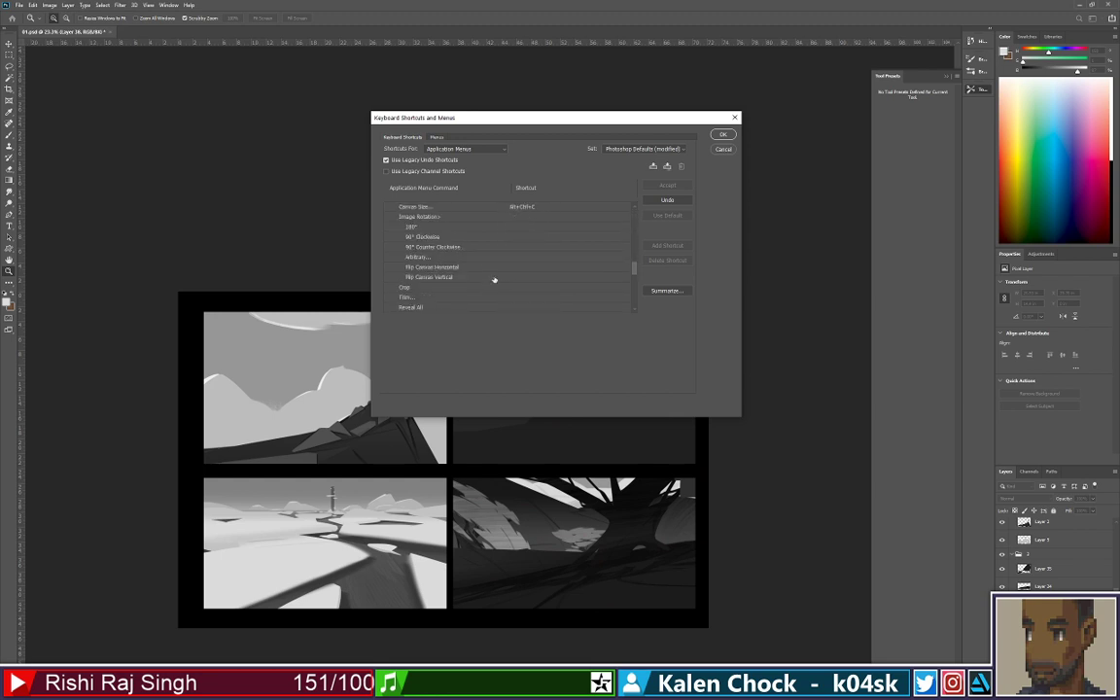
left_click(507, 268)
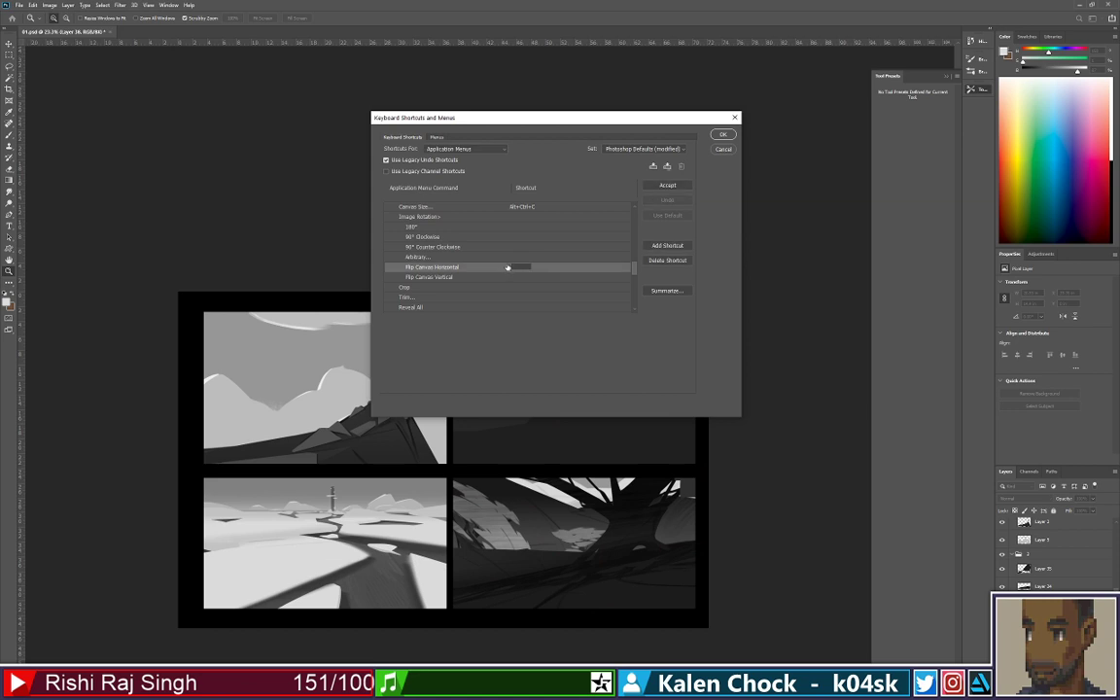
key("F1")
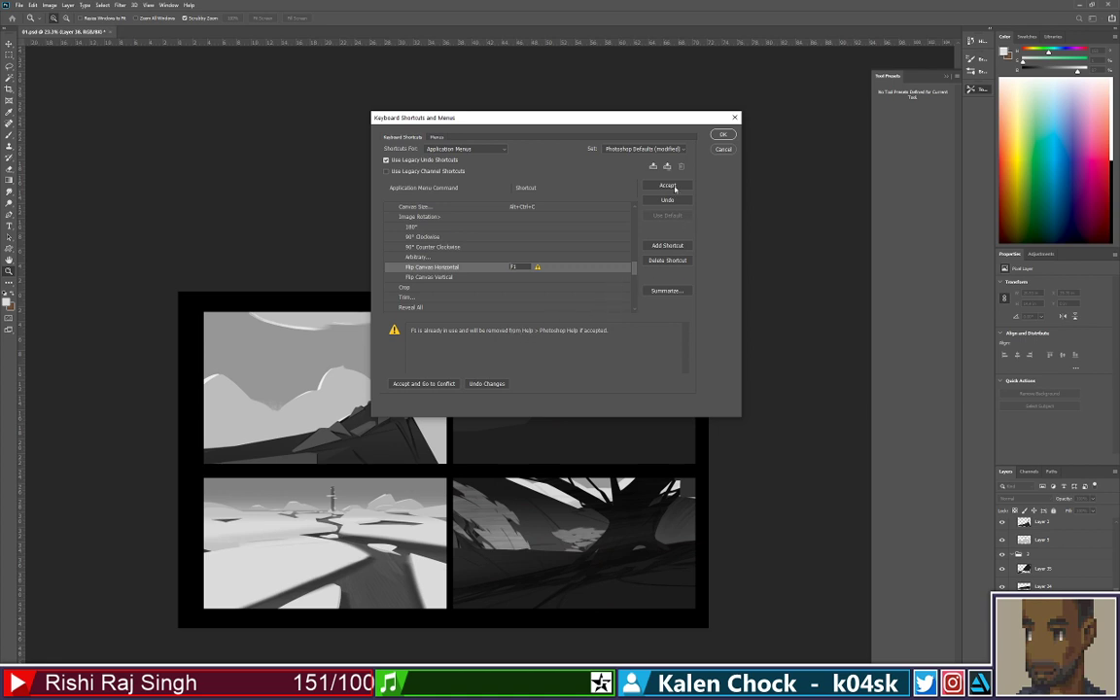
left_click(723, 135)
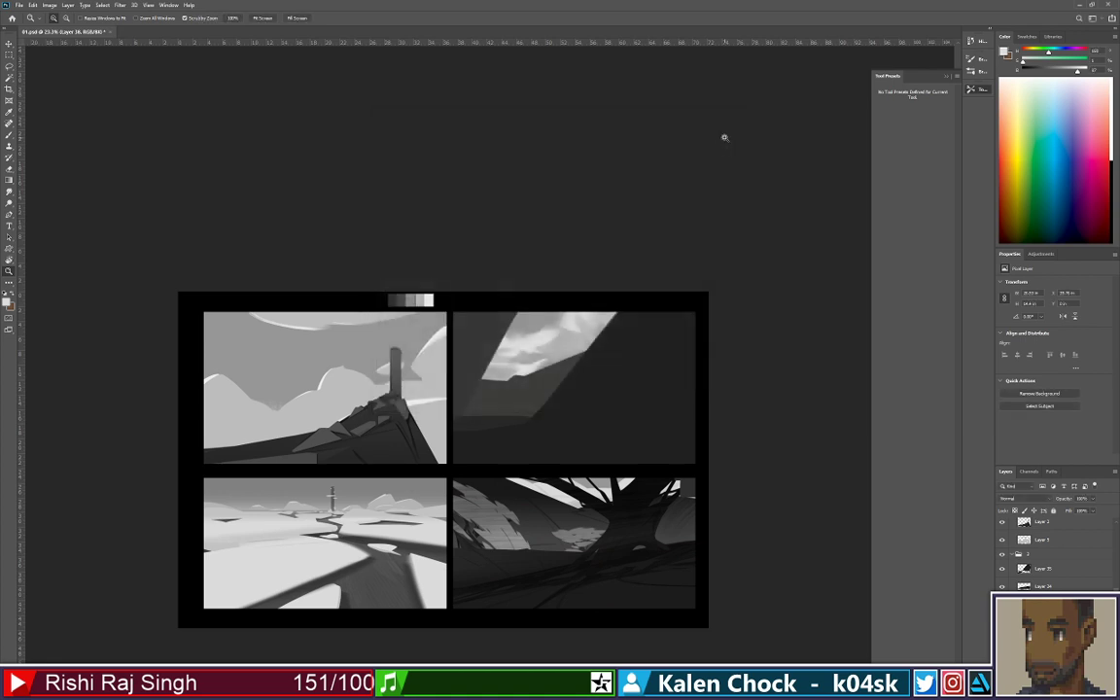
Paint soft strokes of sampled sky greys across the upper and outer clouds in the sky opening
key("ctrl+plus")
key("ctrl+plus")
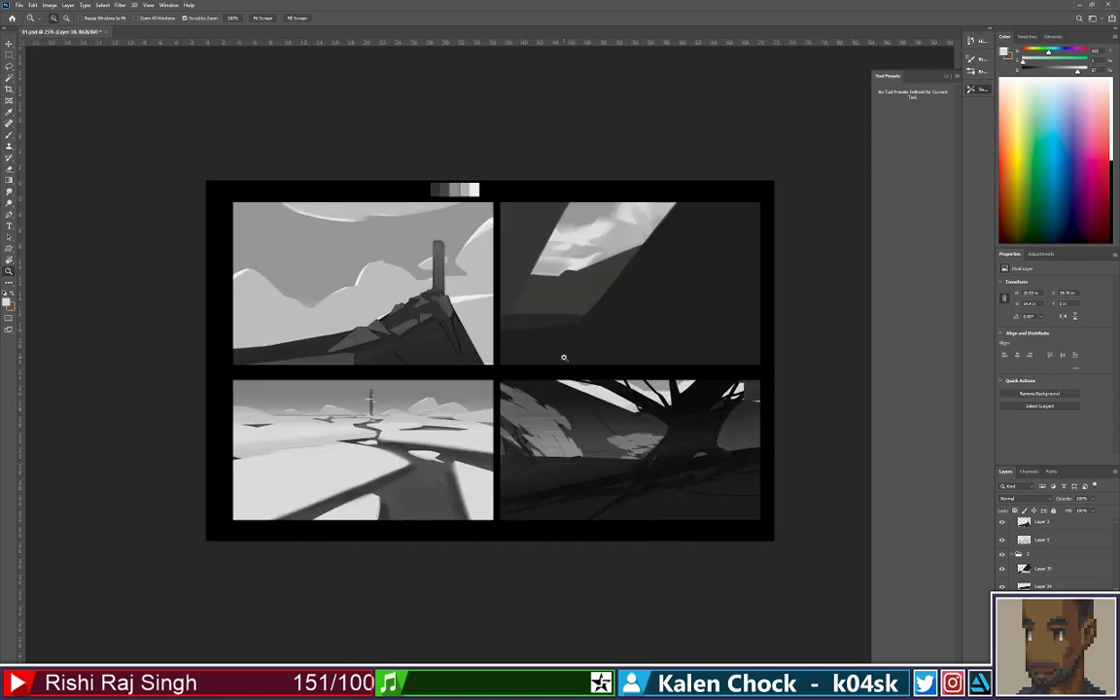
key("b")
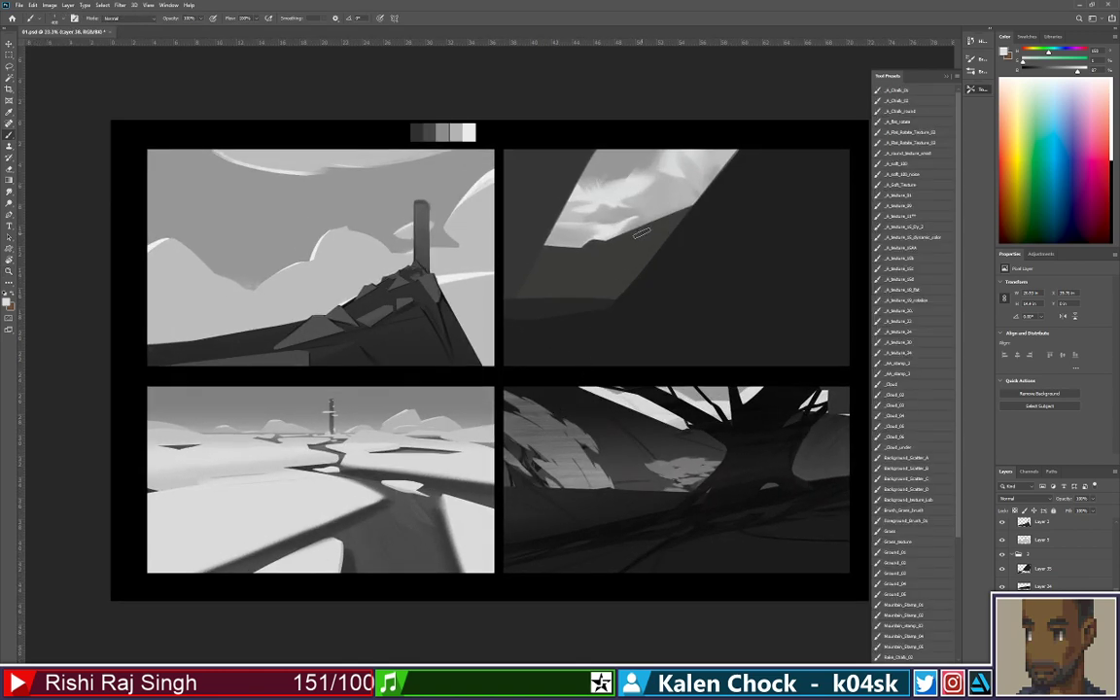
left_click(641, 224, "alt")
left_click_drag(641, 186, 687, 190)
left_click(681, 186, "alt")
left_click(671, 198, "alt")
Try blending the low clouds' edge with the Mixer Brush, undo the strokes and return to the regular Brush
key("shift+b")
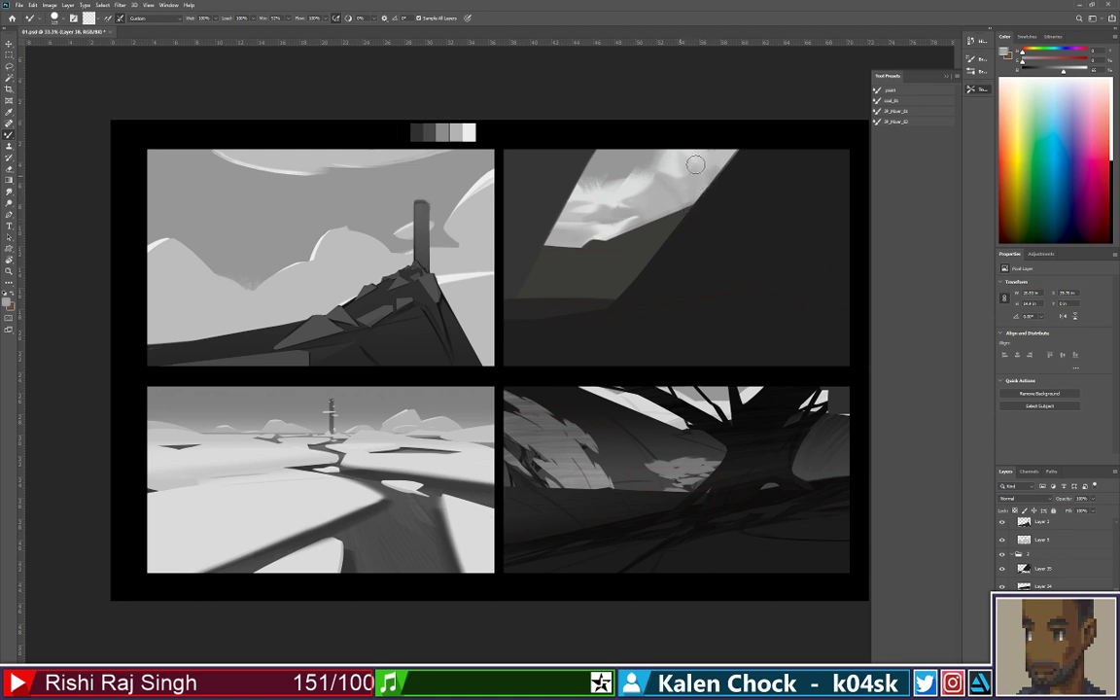
key("shift+b")
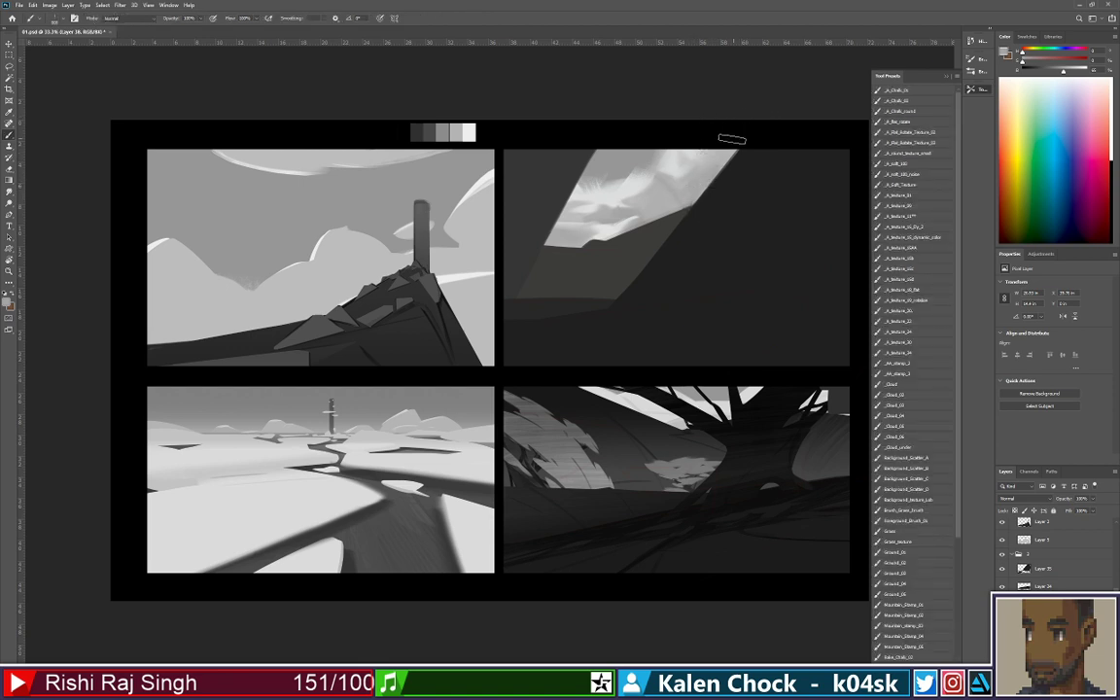
key("ctrl+space")
left_click_drag(686, 238, 649, 250)
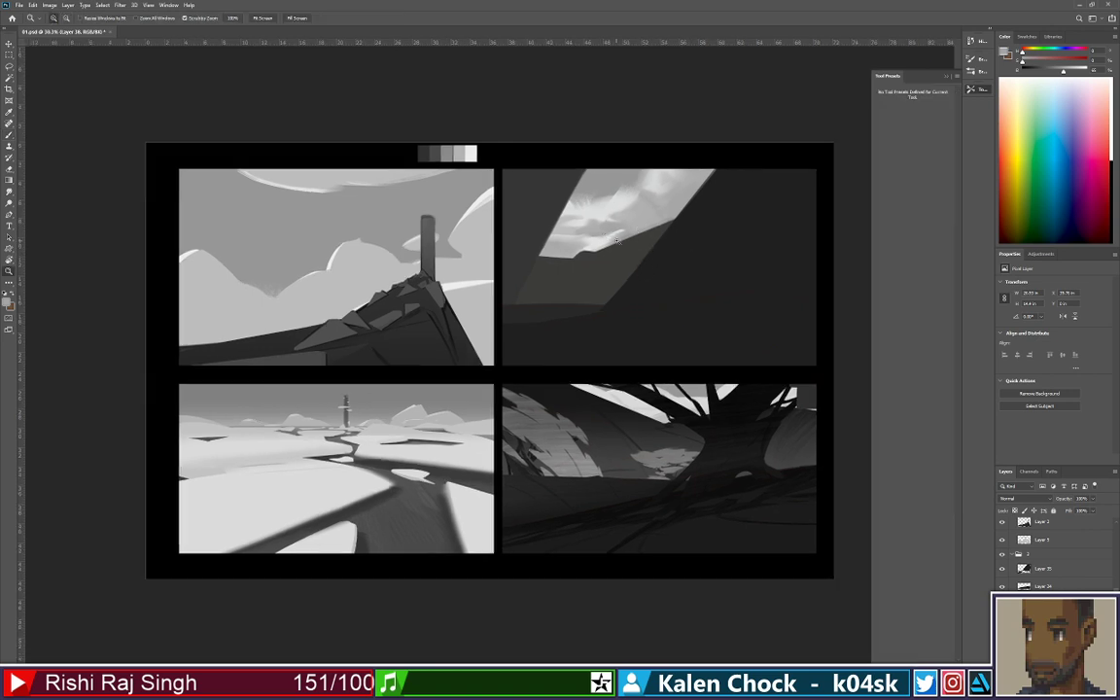
key("b")
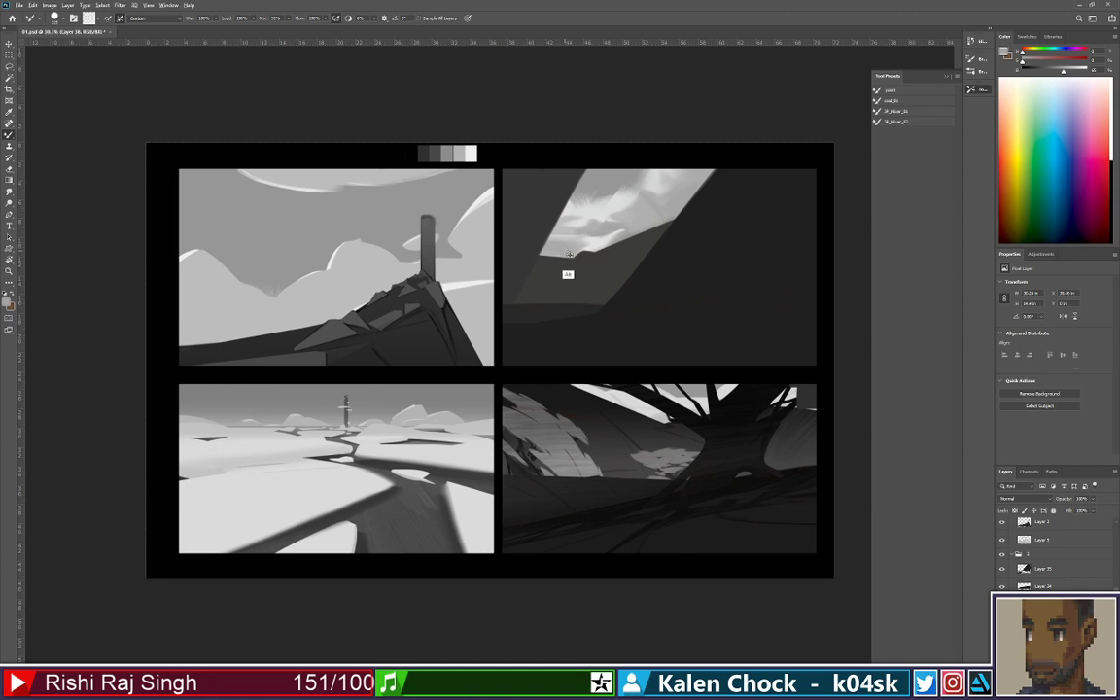
left_click_drag(572, 256, 546, 241)
key("ctrl+z")
key("ctrl+z")
key("z")
left_click(648, 238, "alt")
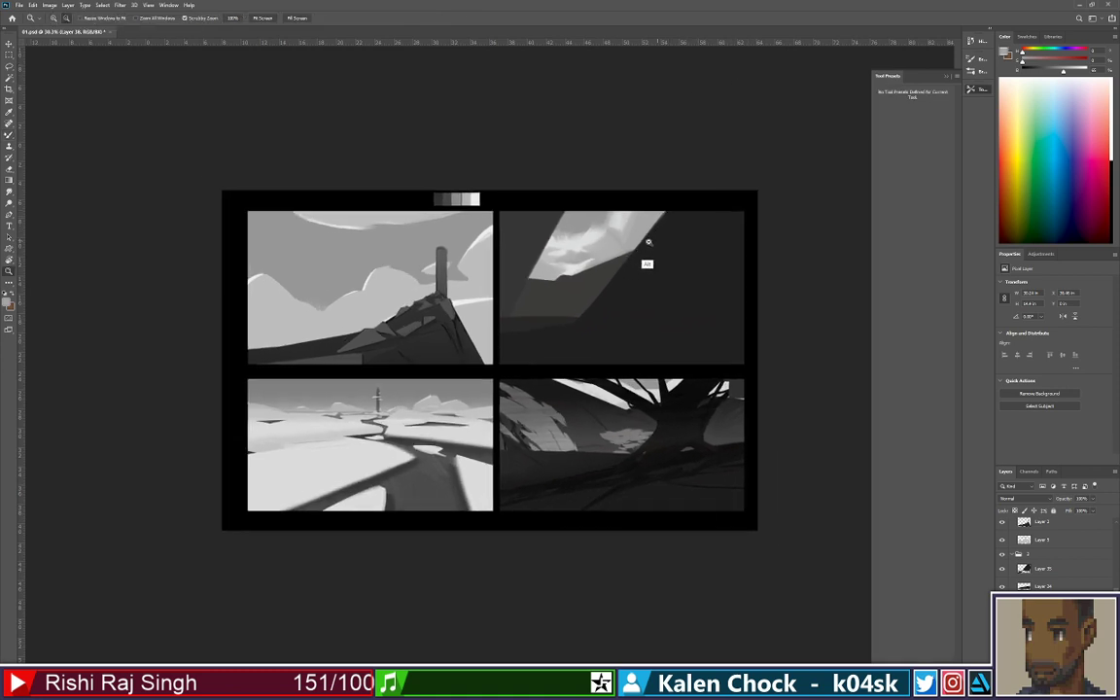
left_click_drag(648, 242, 653, 204)
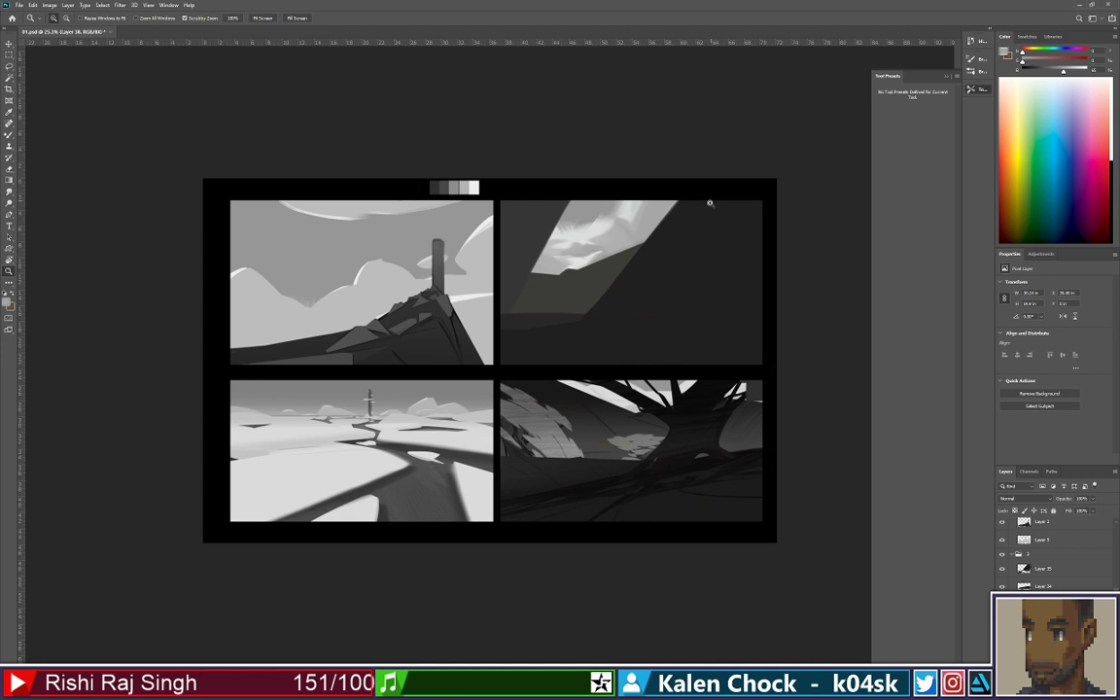
key("b")
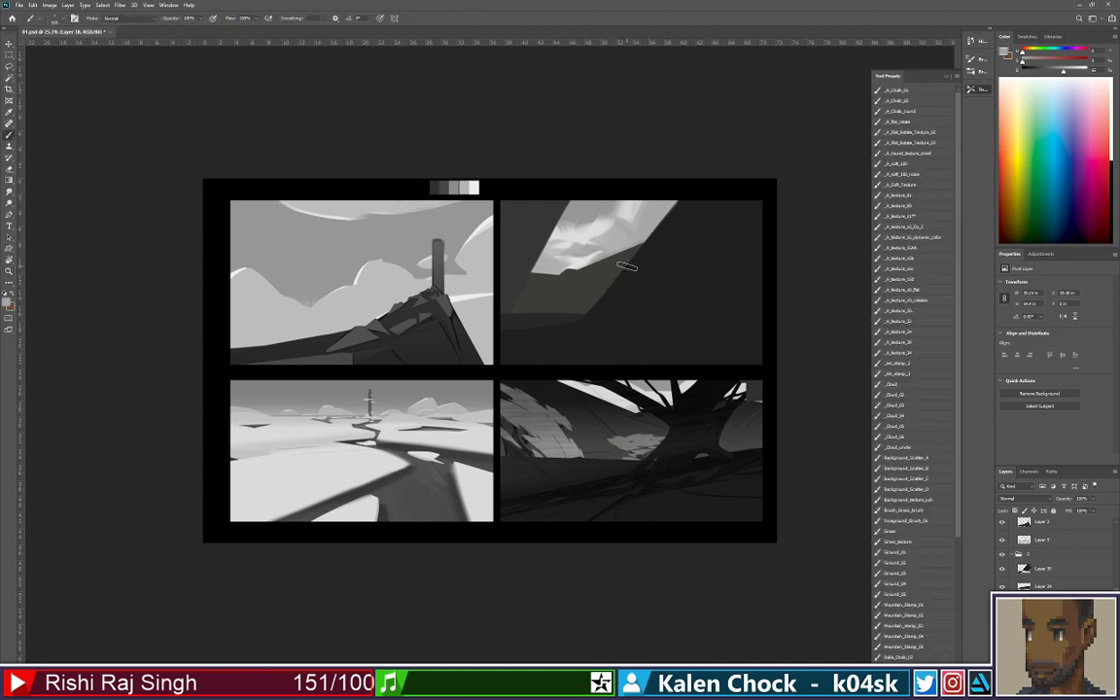
Sample light and mid greys from the clouds and paint soft strokes in the upper and right-hand sky opening
left_click(604, 226, "alt")
left_click_drag(604, 222, 620, 204)
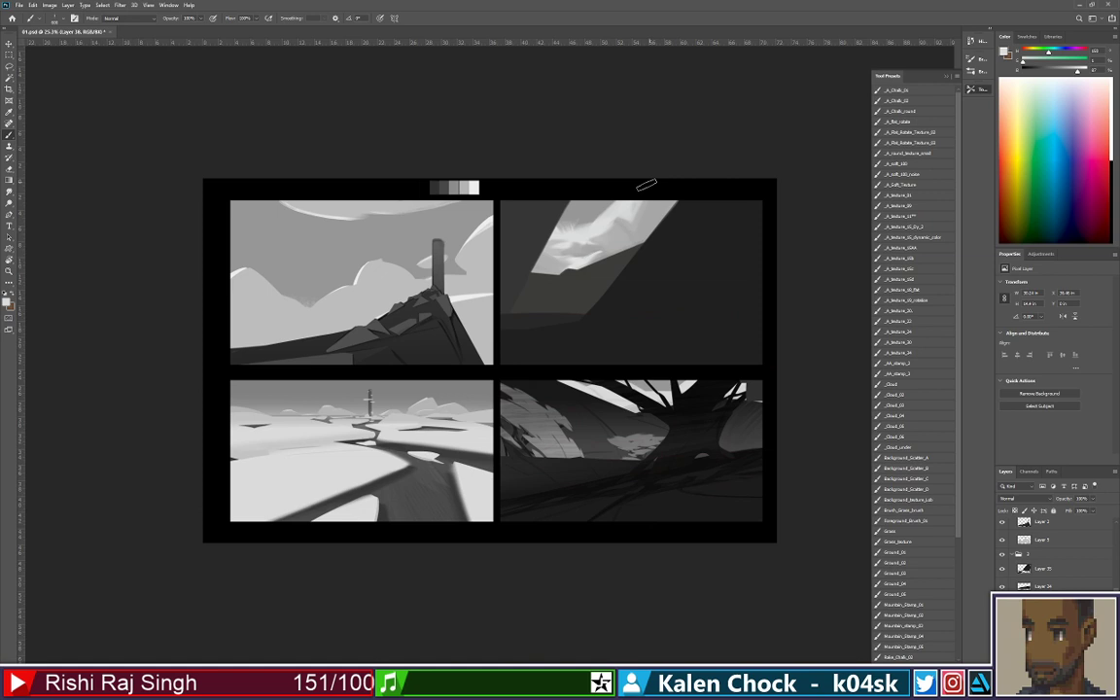
left_click(623, 223, "alt")
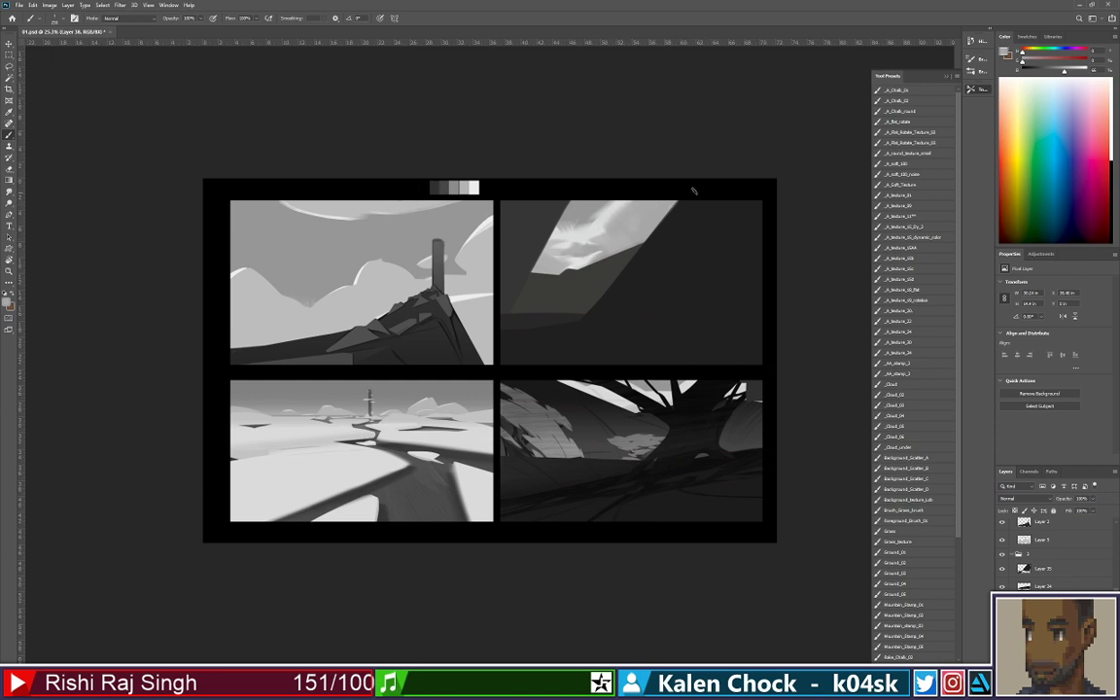
Choose a soft speckled brush from the brush library and brush grey over the right side of the sky opening
key("z")
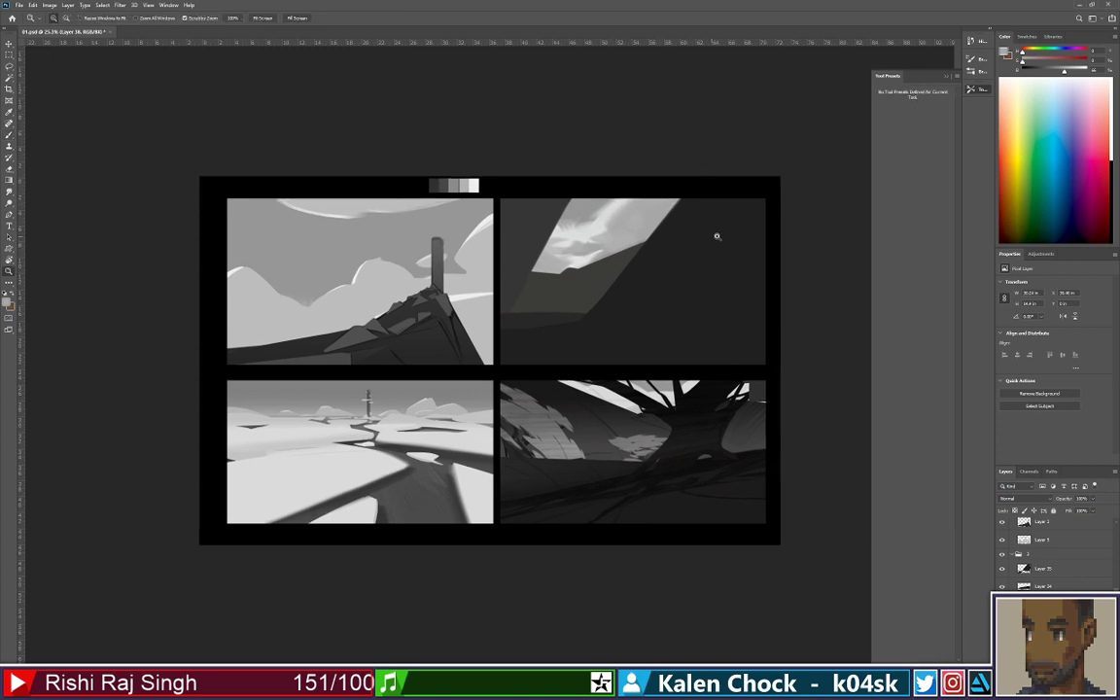
left_click(716, 234)
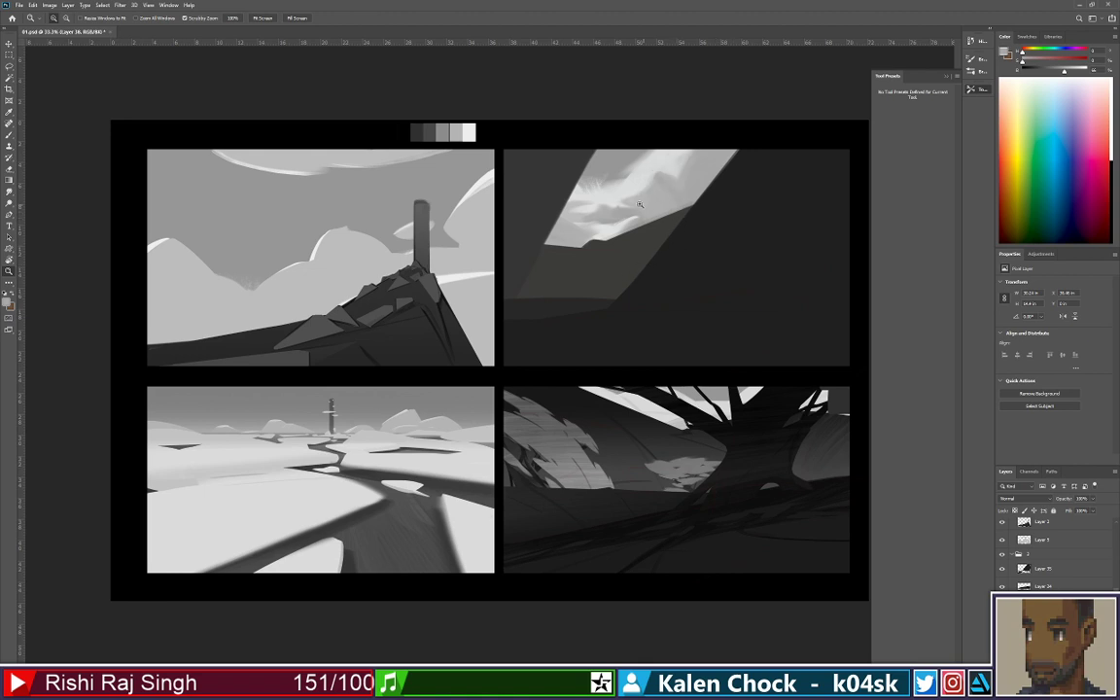
key("b")
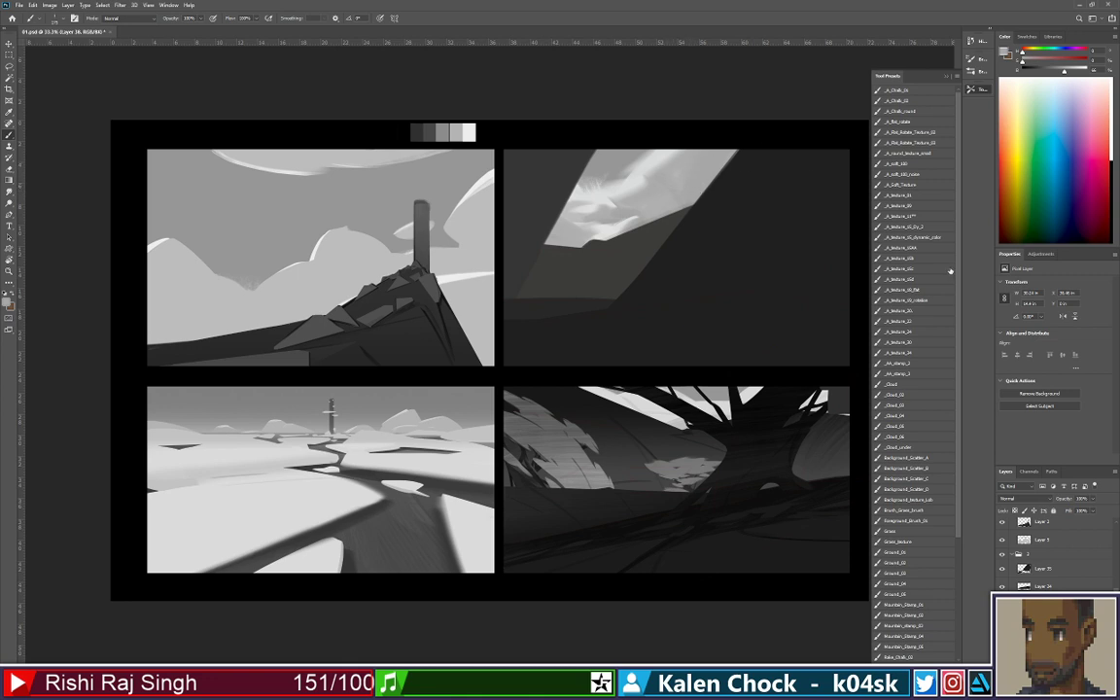
left_click(920, 334)
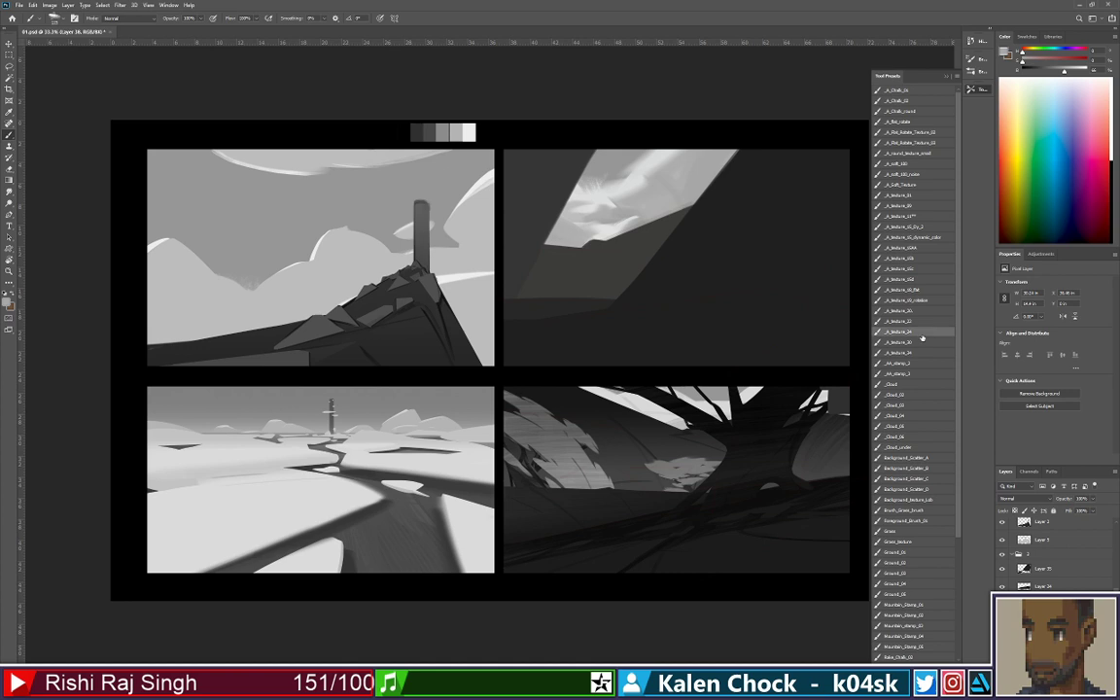
right_click(665, 207)
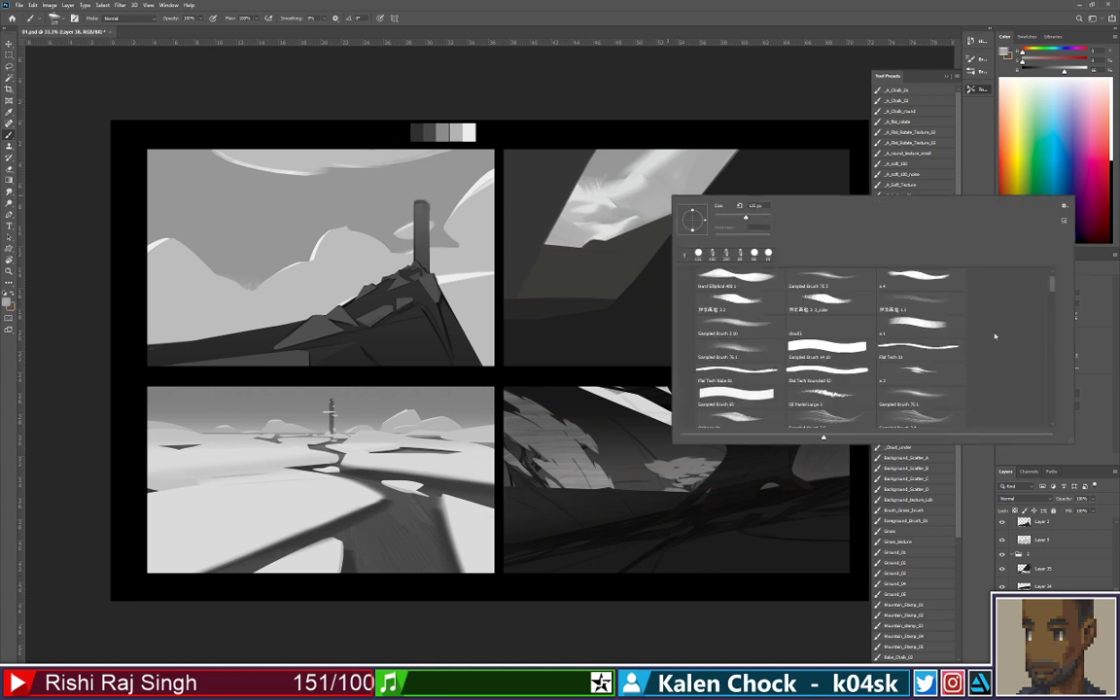
left_click_drag(1051, 291, 1043, 332)
left_click(811, 351)
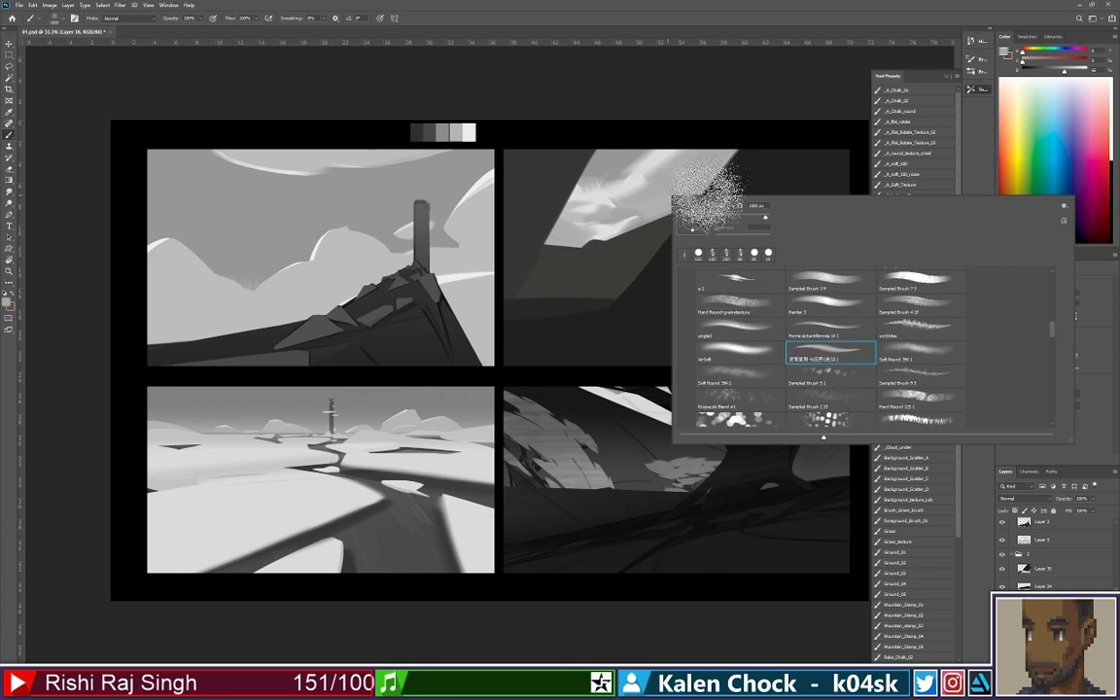
left_click(681, 187)
left_click_drag(702, 169, 623, 220)
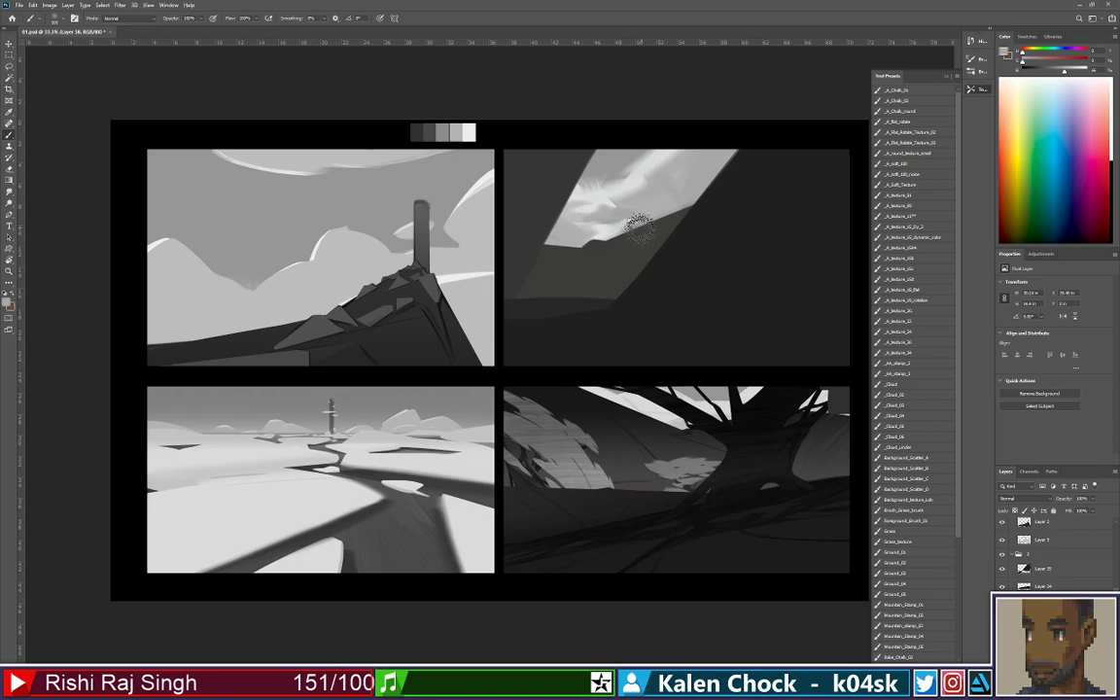
mouse_move(713, 163)
left_mouse_down()
mouse_move(692, 159)
mouse_move(720, 357)
left_mouse_up()
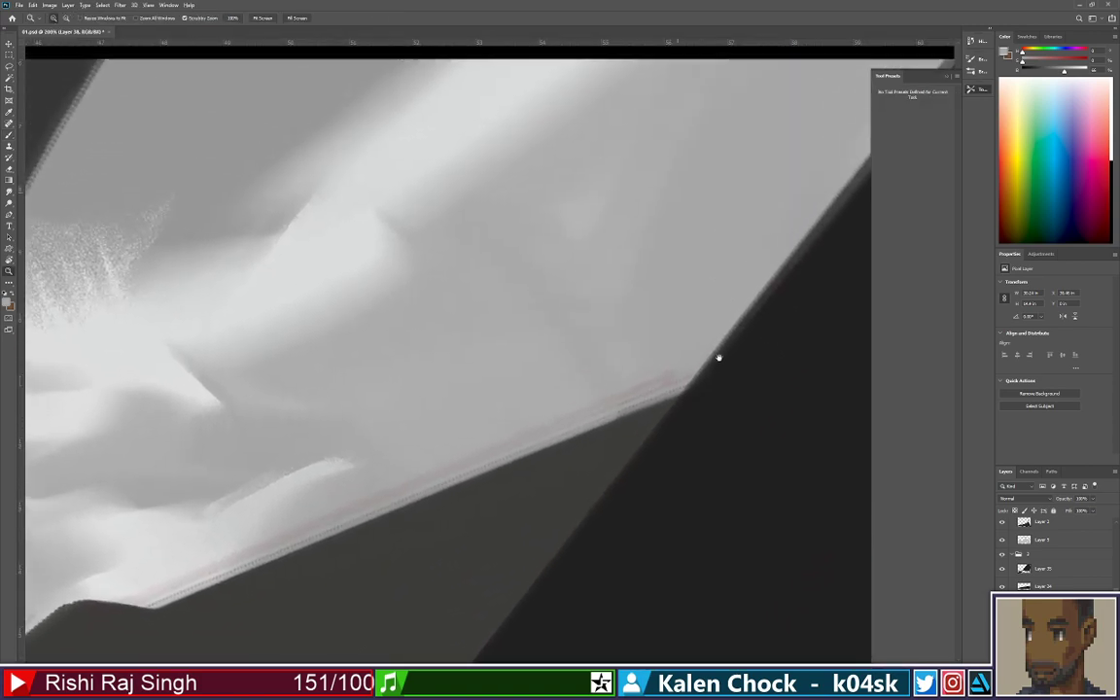
Sample the light cloud tone, undo the first oversized stroke and repaint soft light tone across the right-hand sky
left_click(299, 212, "alt")
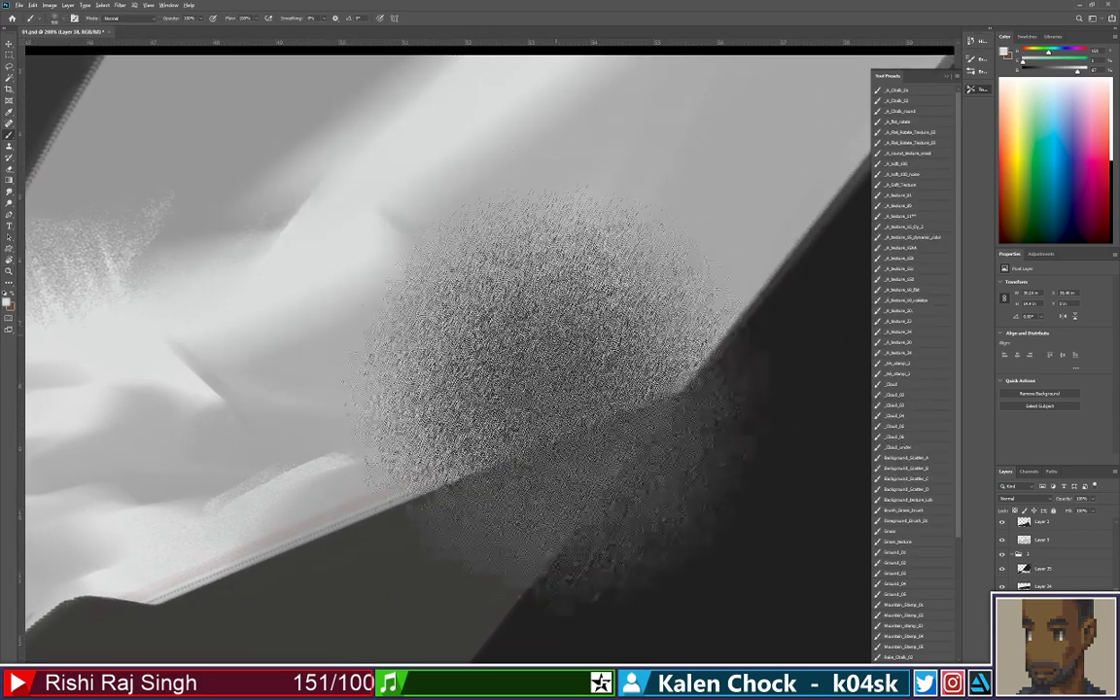
left_click_drag(554, 397, 812, 112)
key("z")
left_click_drag(686, 281, 652, 268)
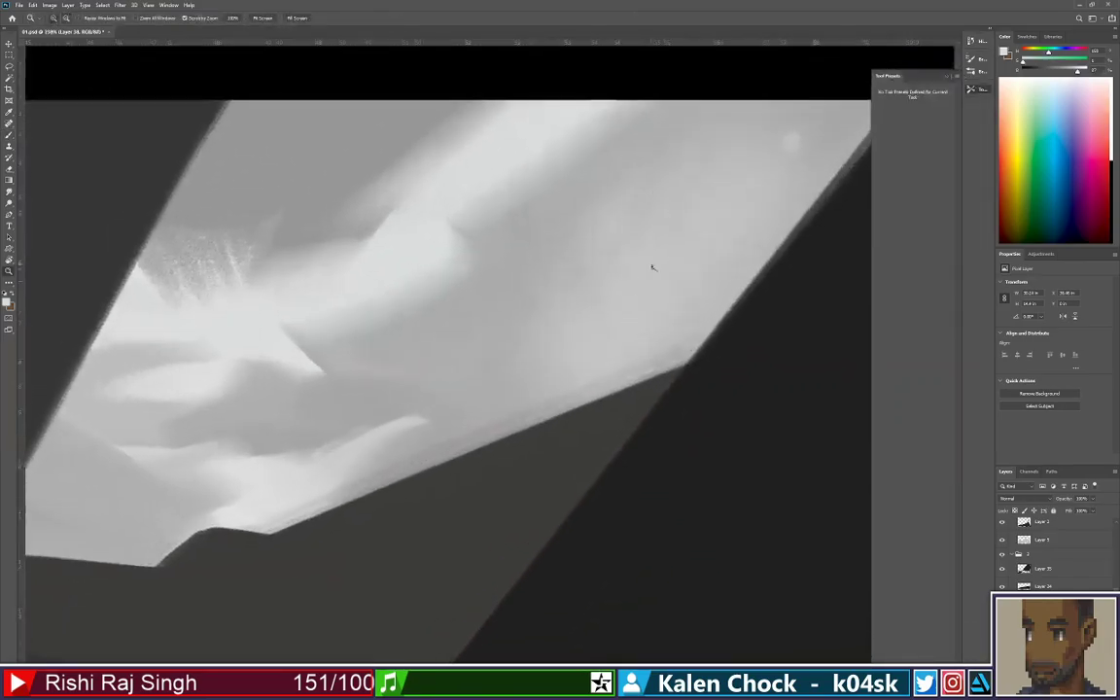
key("ctrl+z")
key("b")
left_click_drag(551, 366, 763, 161)
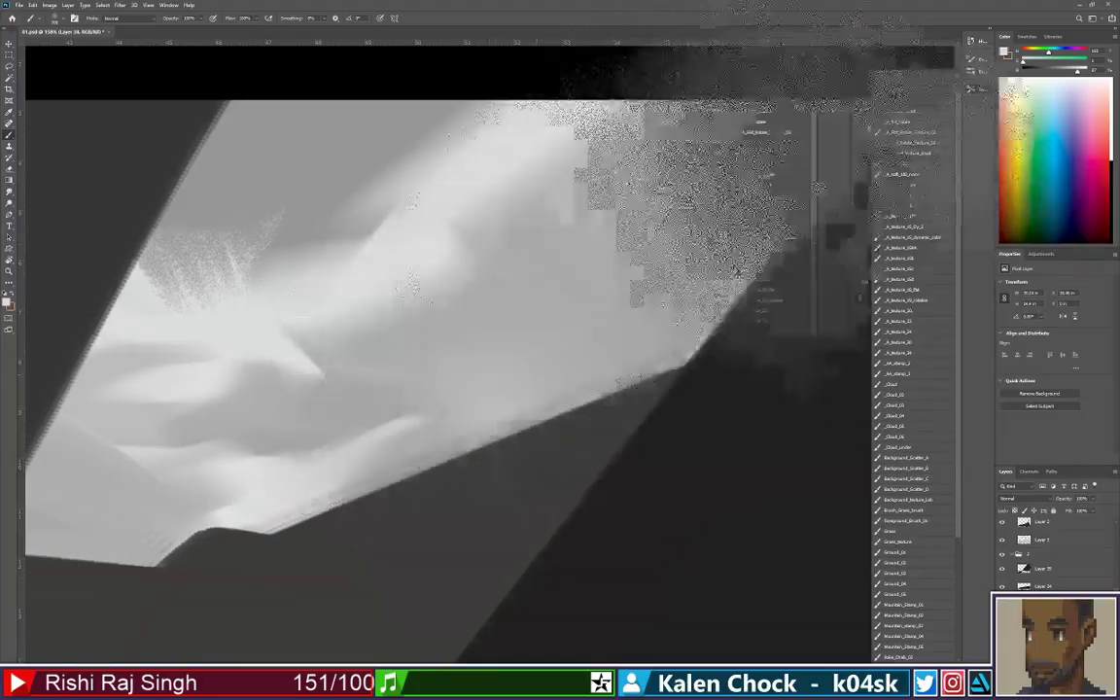
left_click(357, 339, "alt")
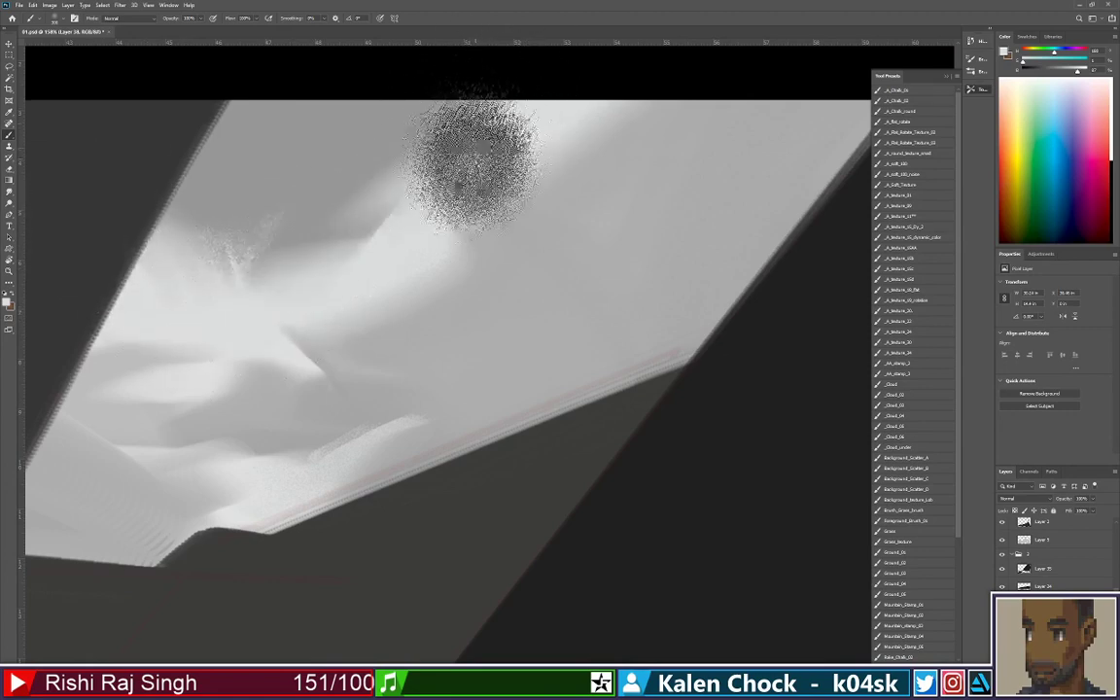
Try the speckled brush with Shape Dynamics turned off
key("F5")
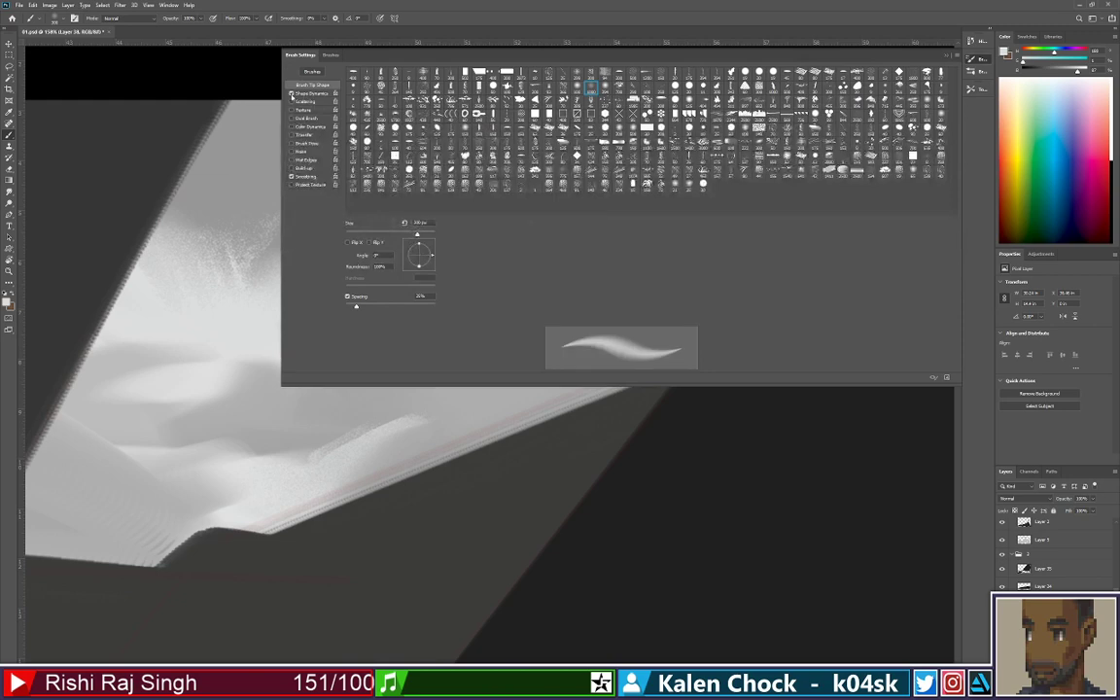
left_click(292, 94)
left_click(943, 57)
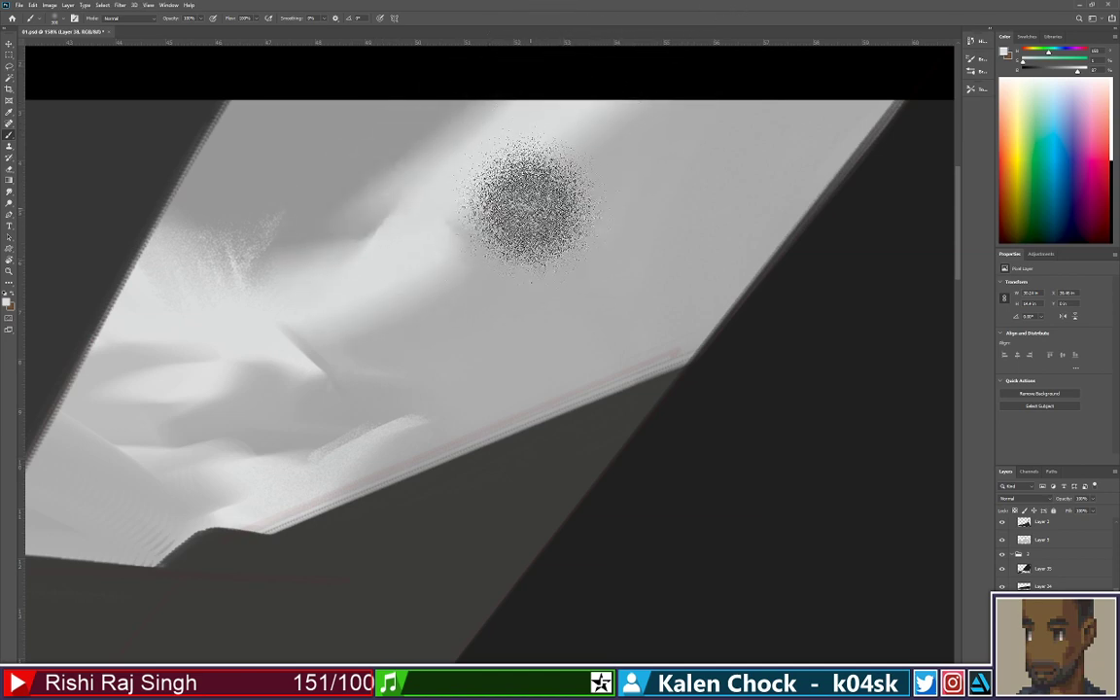
Turn Shape Dynamics back on for the speckled brush and set its Minimum Diameter to 14%
key("F5")
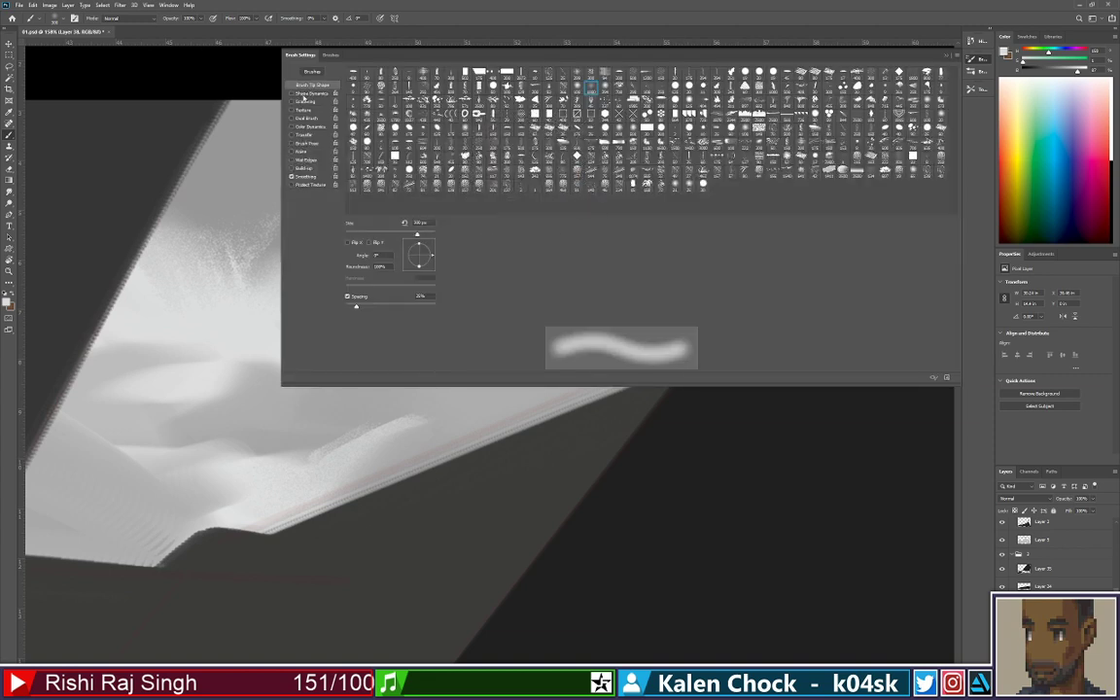
left_click(293, 93)
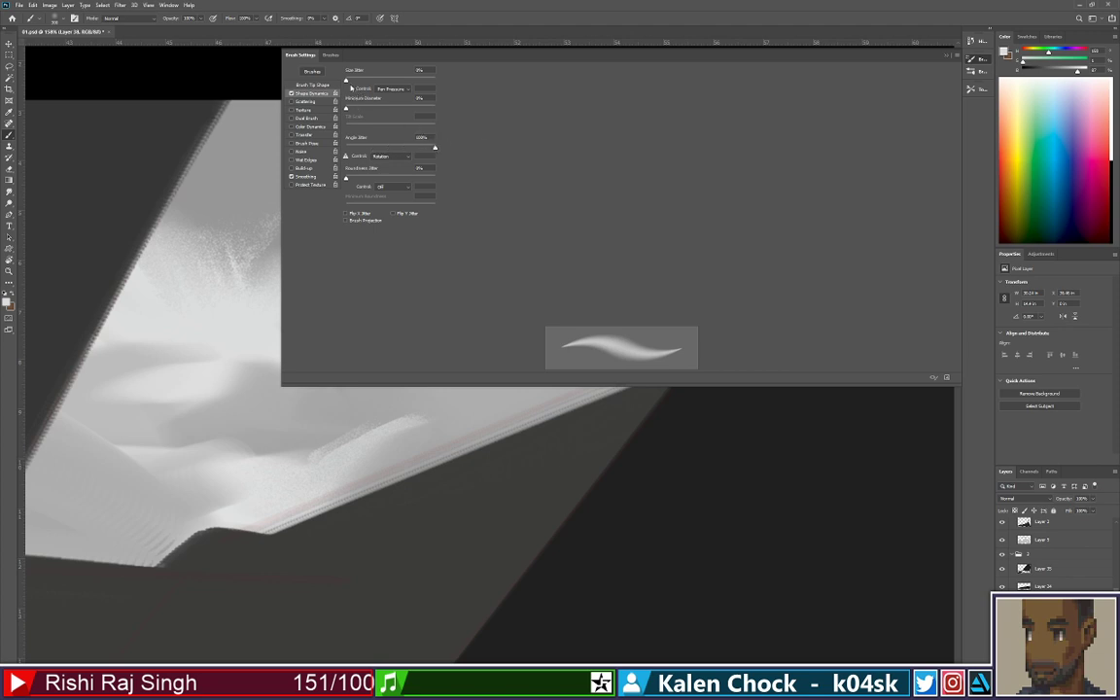
mouse_move(347, 81)
left_mouse_down()
mouse_move(417, 80)
mouse_move(345, 81)
mouse_move(394, 105)
mouse_move(378, 105)
left_mouse_up()
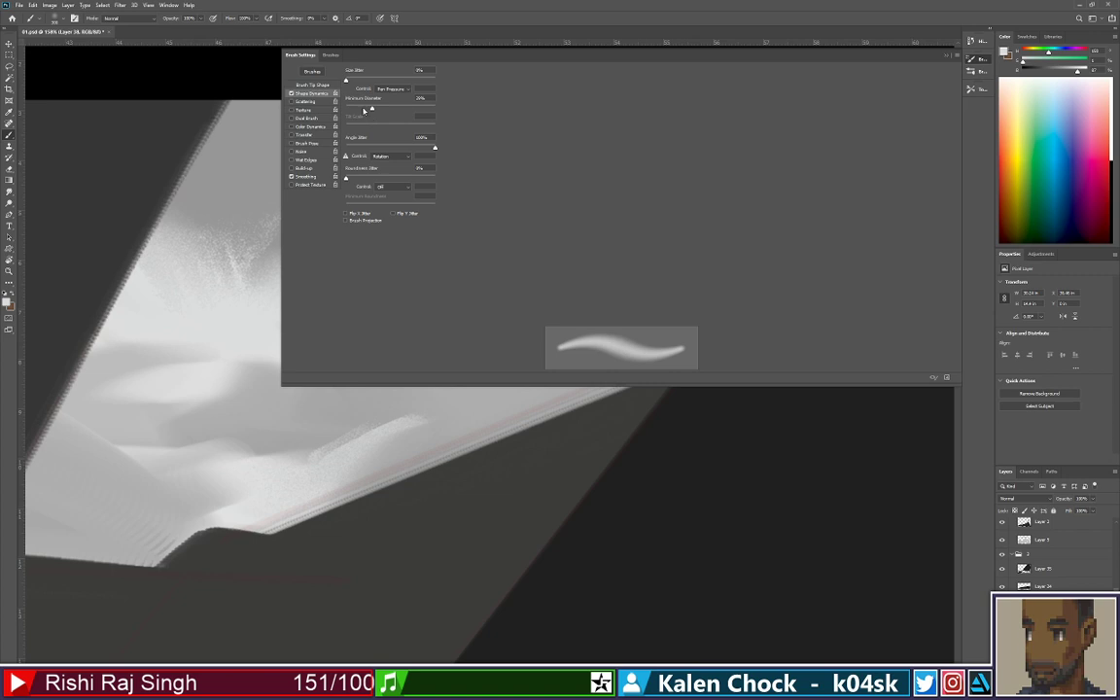
left_click(365, 111)
left_click_drag(360, 109, 357, 110)
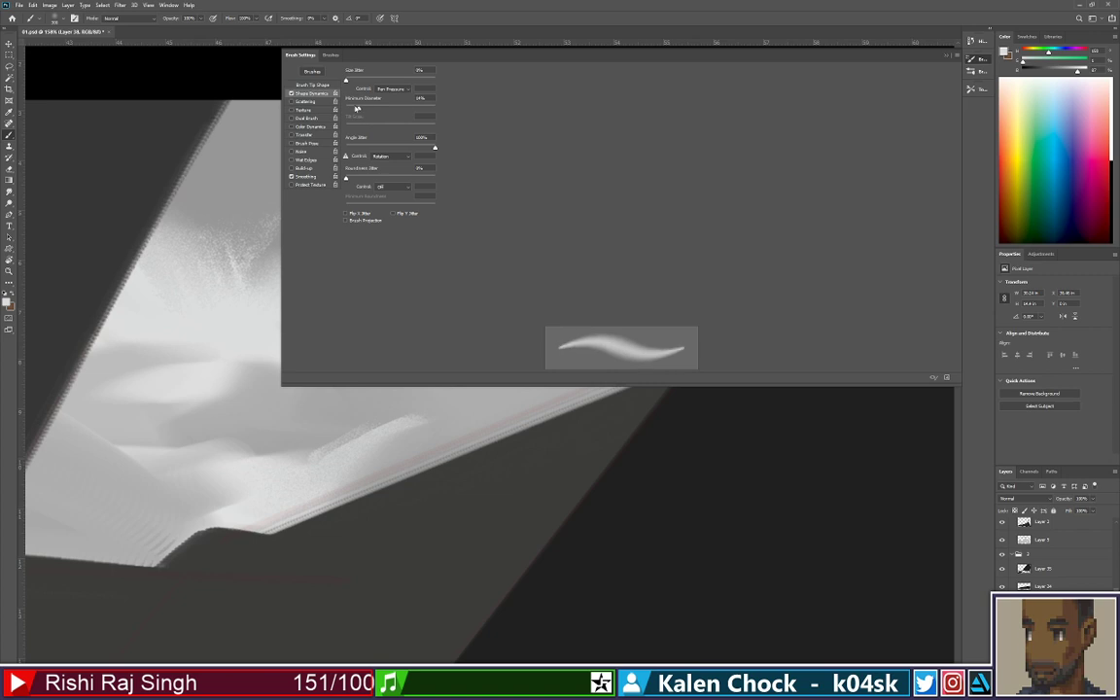
left_click(939, 54)
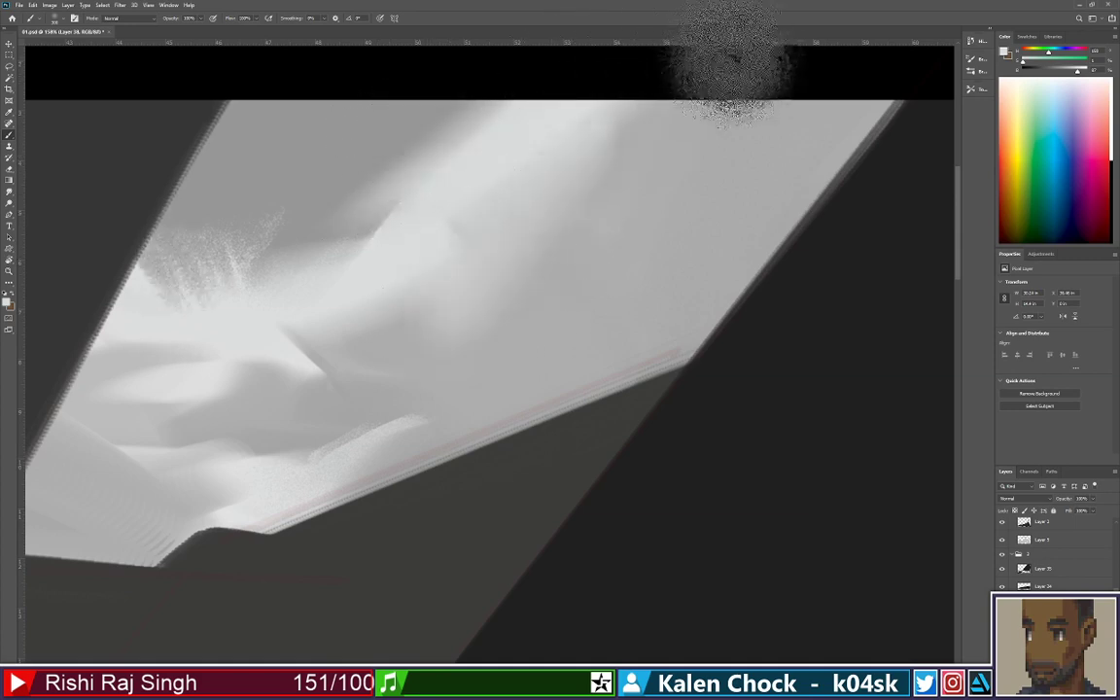
Paint soft tone with the adjusted speckled brush along the upper right part of the sky
left_click_drag(685, 89, 681, 156)
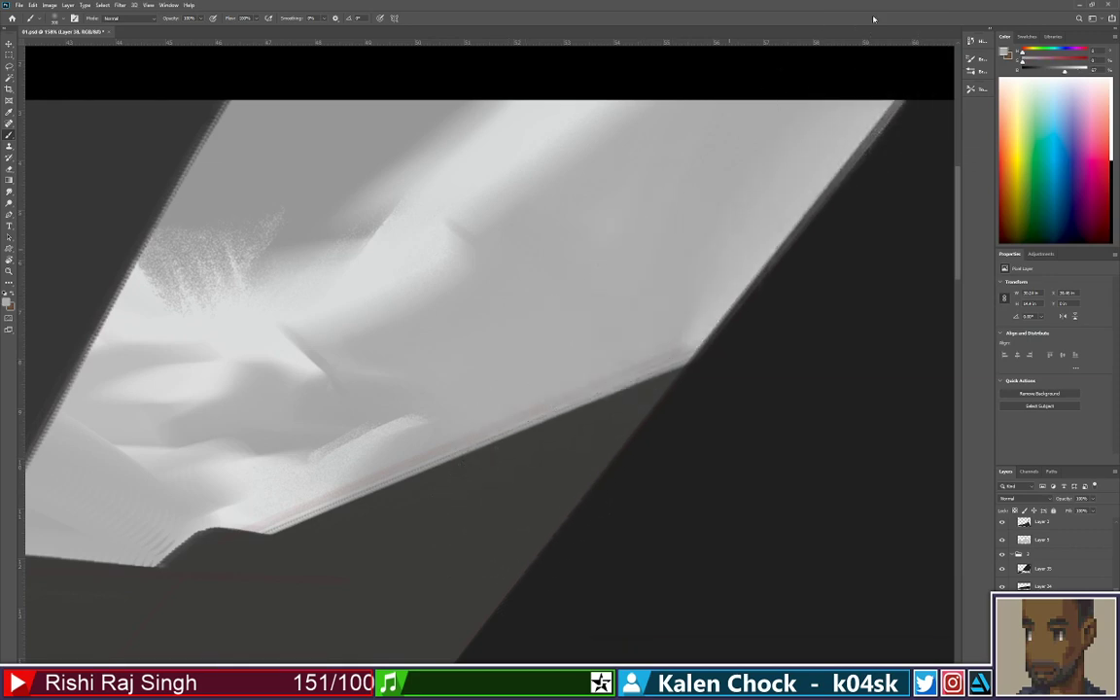
key("z")
left_click_drag(646, 344, 612, 327)
key("b")
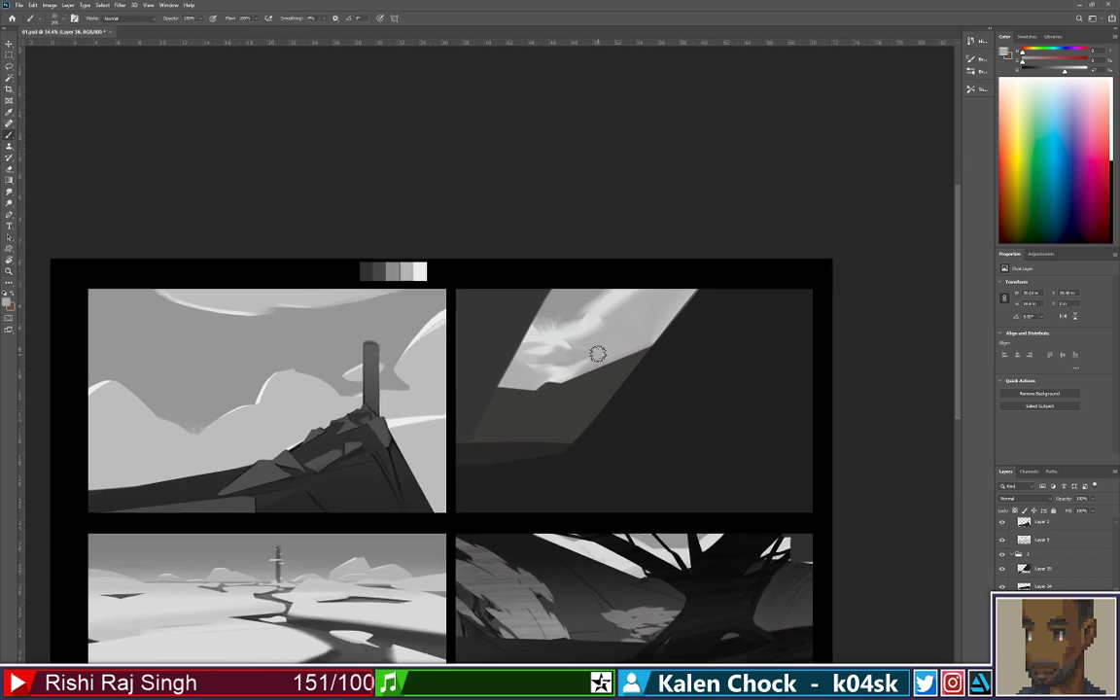
Load a textured brush from the tool presets and make the layer of the dark slope beneath the sky active
key("shift+b")
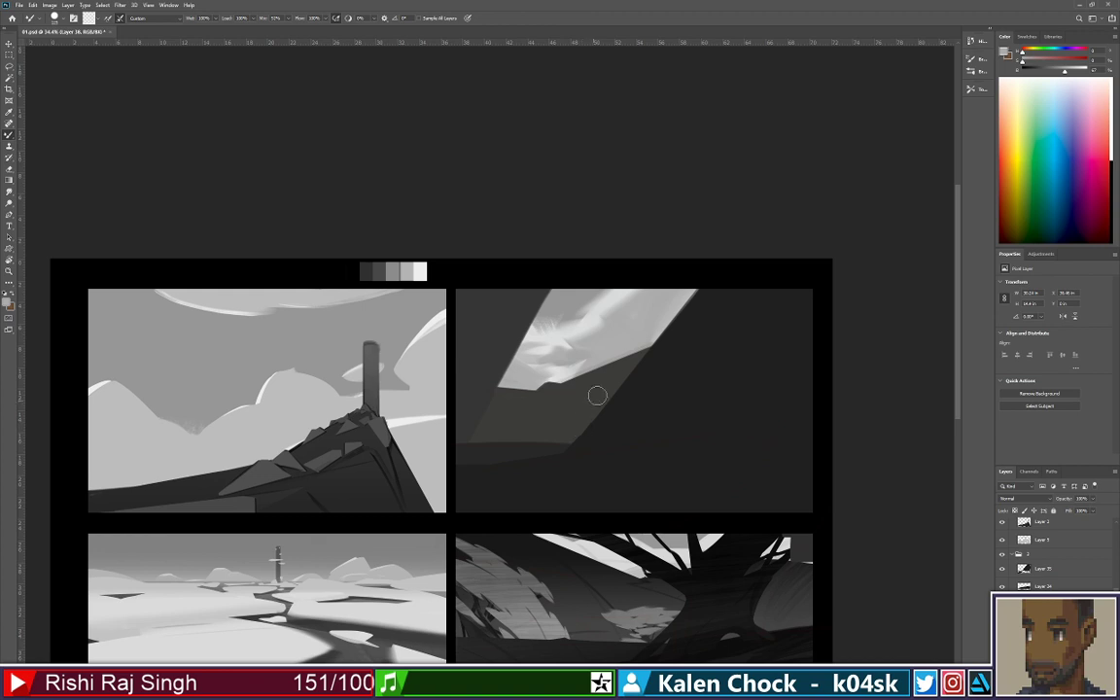
key("shift+b")
right_click(599, 385)
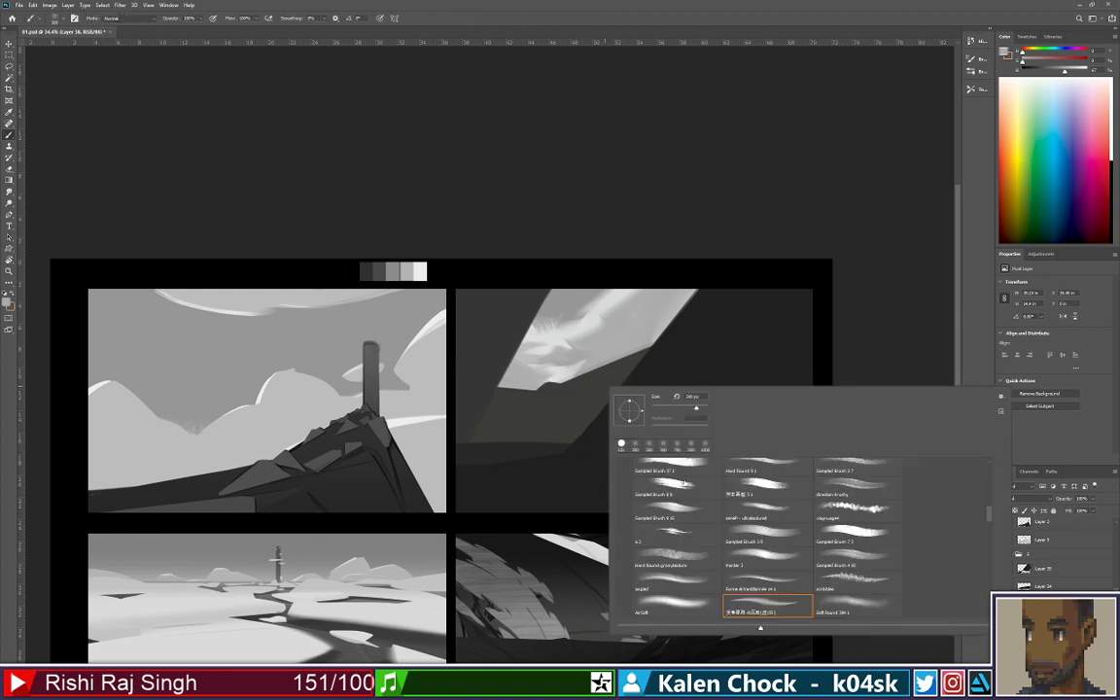
left_click(980, 90)
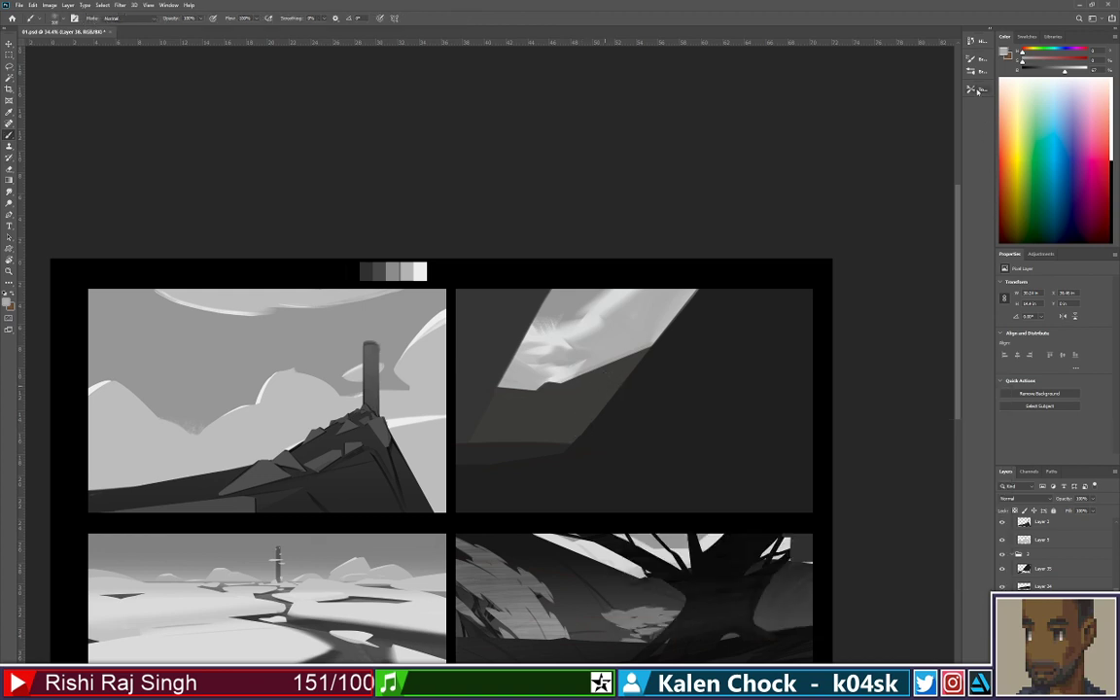
left_click(915, 271)
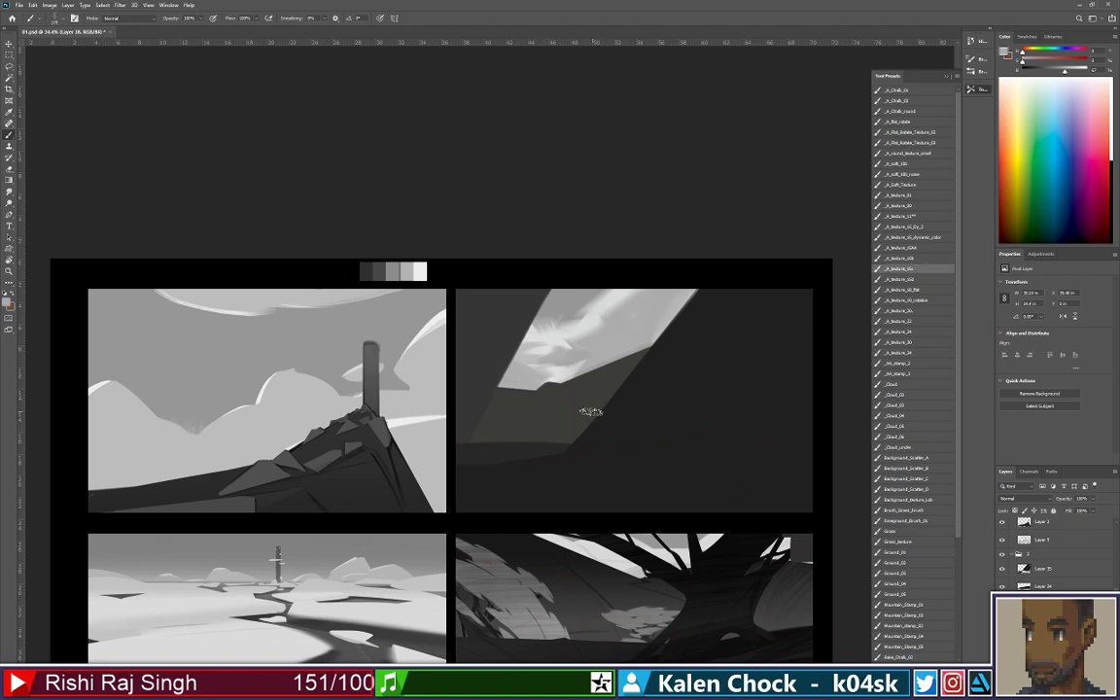
key("ctrl")
left_click(584, 408, "ctrl")
key("b")
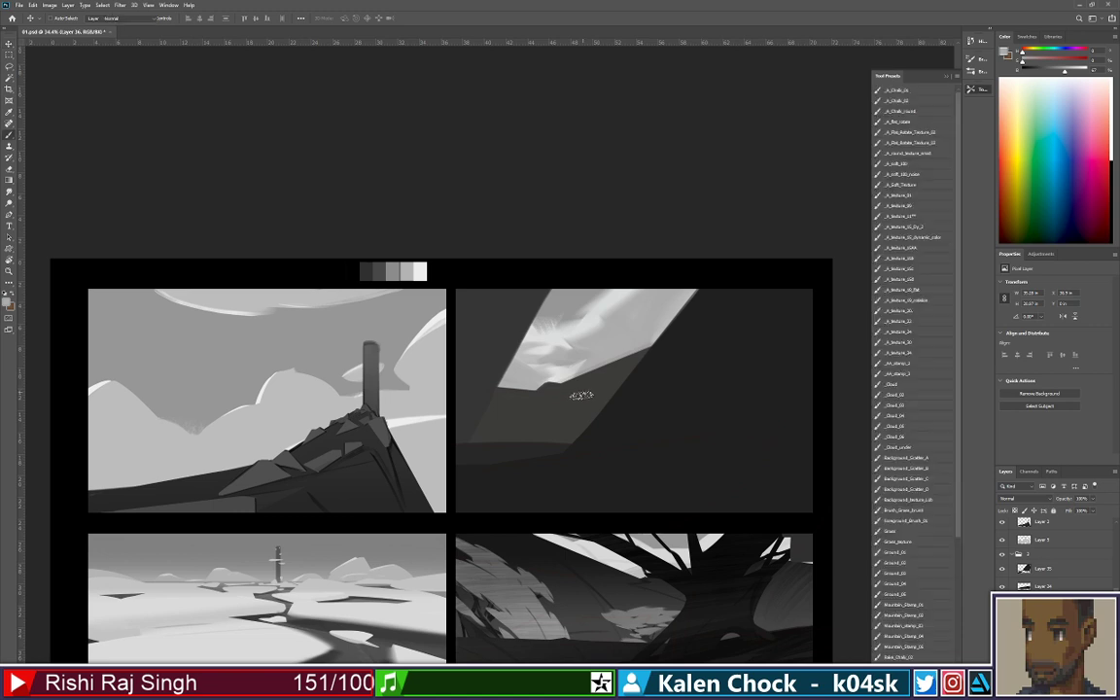
Try textured strokes on the slope with two brush presets, including _A_texture_03AA, and undo them
left_click_drag(607, 380, 532, 445)
key("ctrl+z")
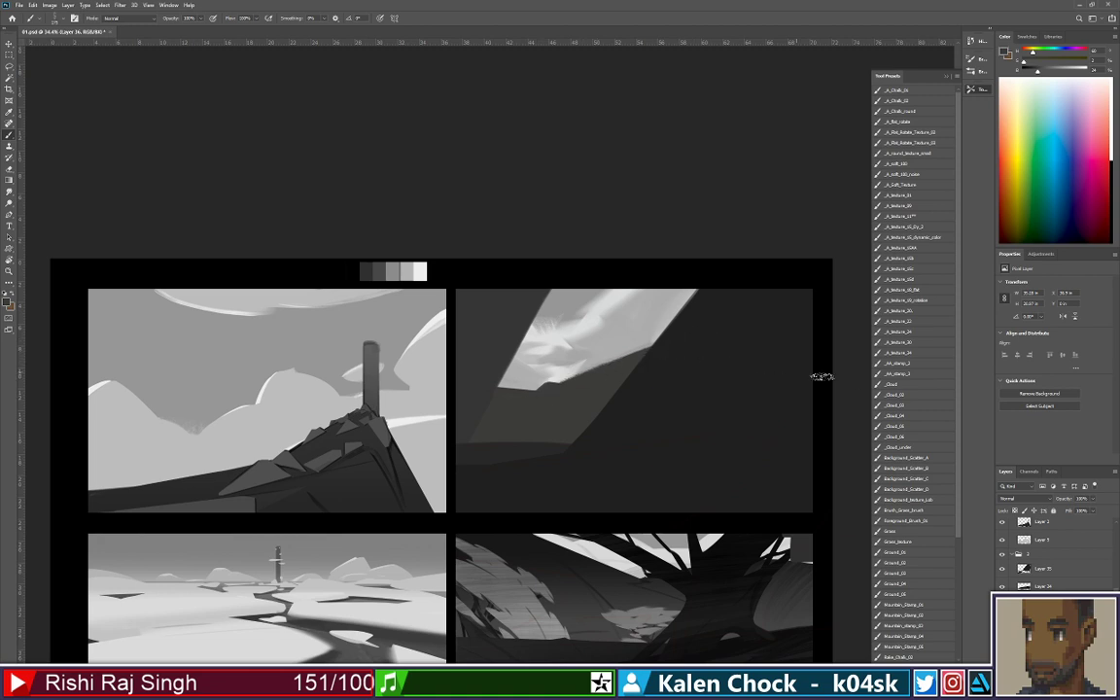
left_click(917, 249)
left_click_drag(558, 397, 708, 332)
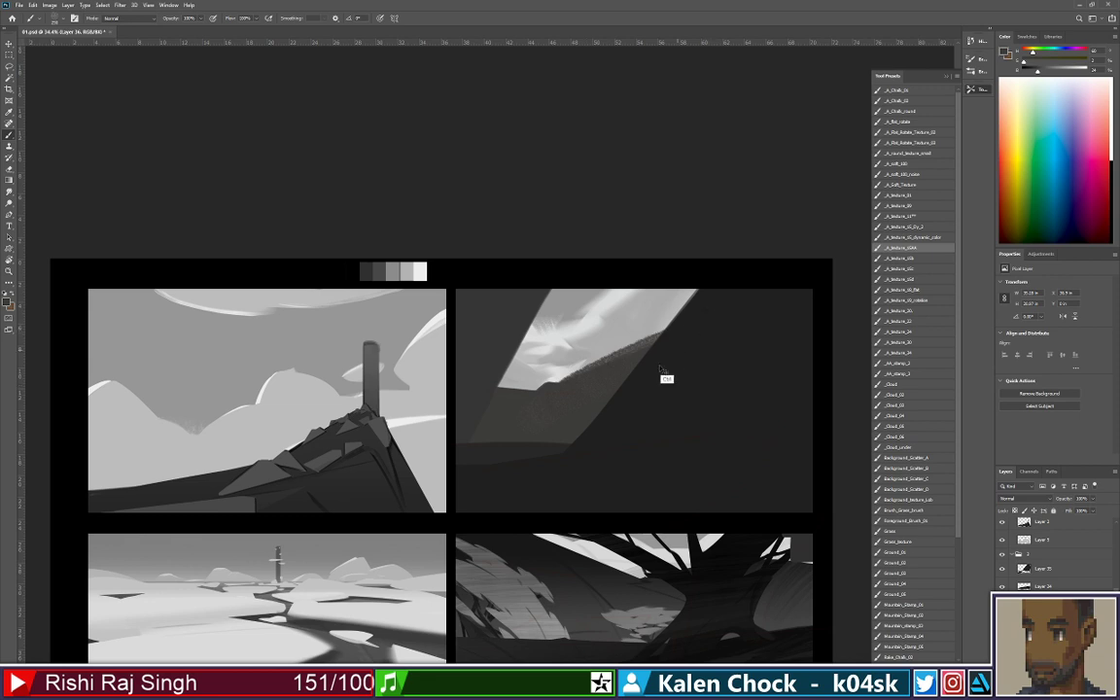
key("ctrl+z")
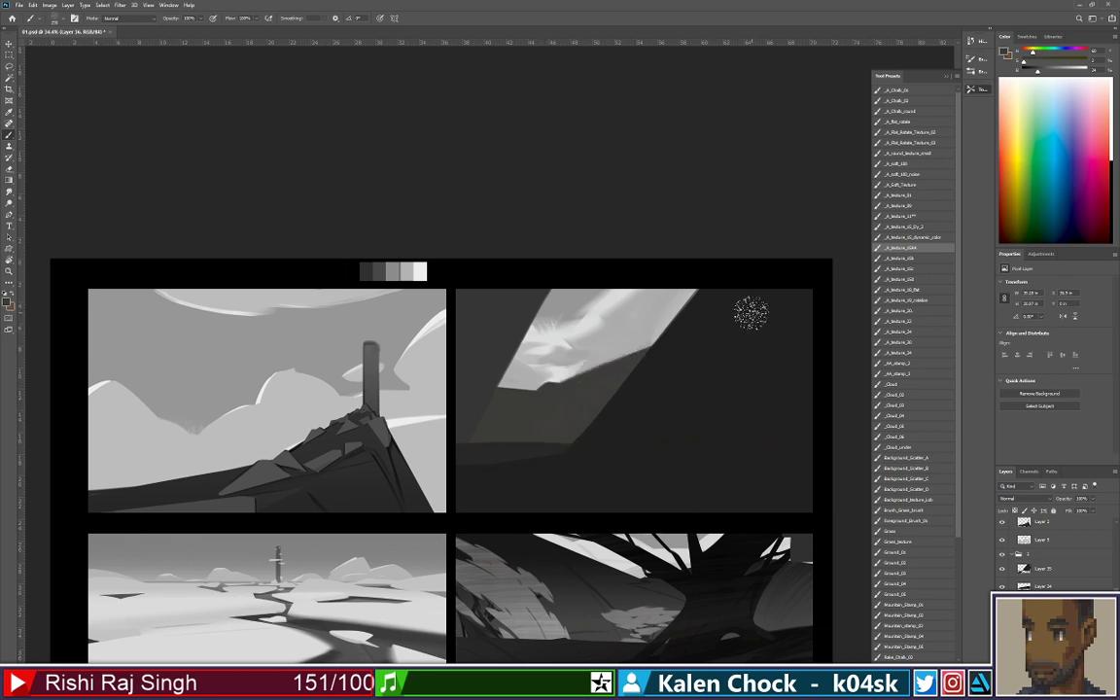
Switch to the last _A_texture preset, darken the colour and paint shadow marks on the slope beneath the sky
left_click(921, 354)
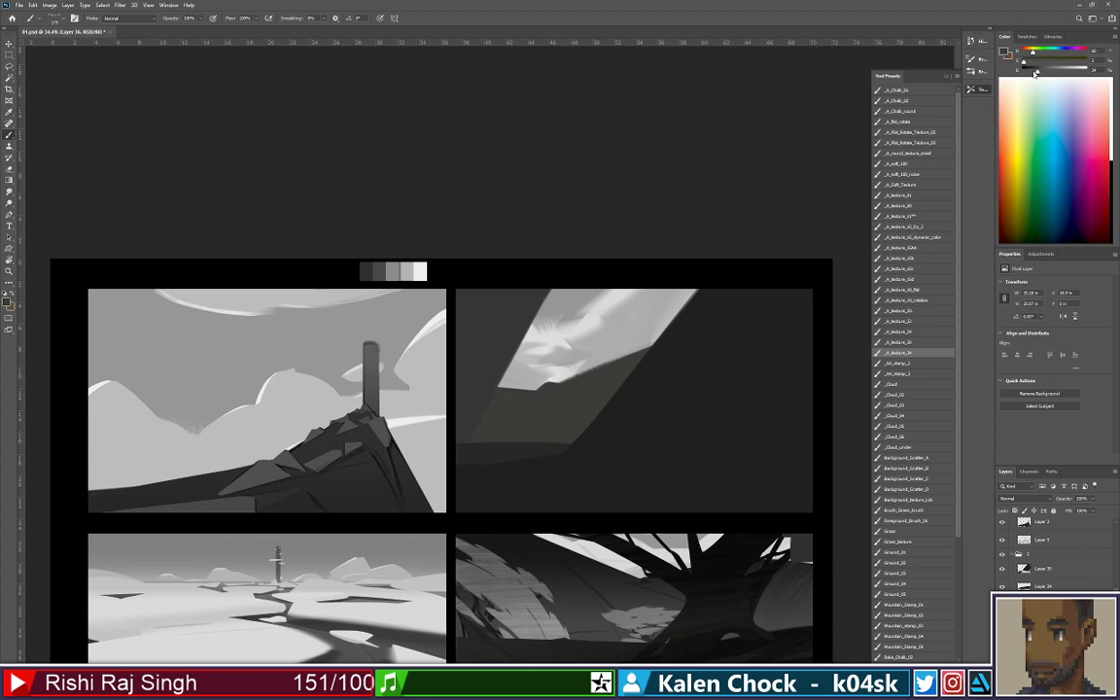
left_click_drag(1035, 73, 1033, 74)
left_click_drag(624, 367, 571, 426)
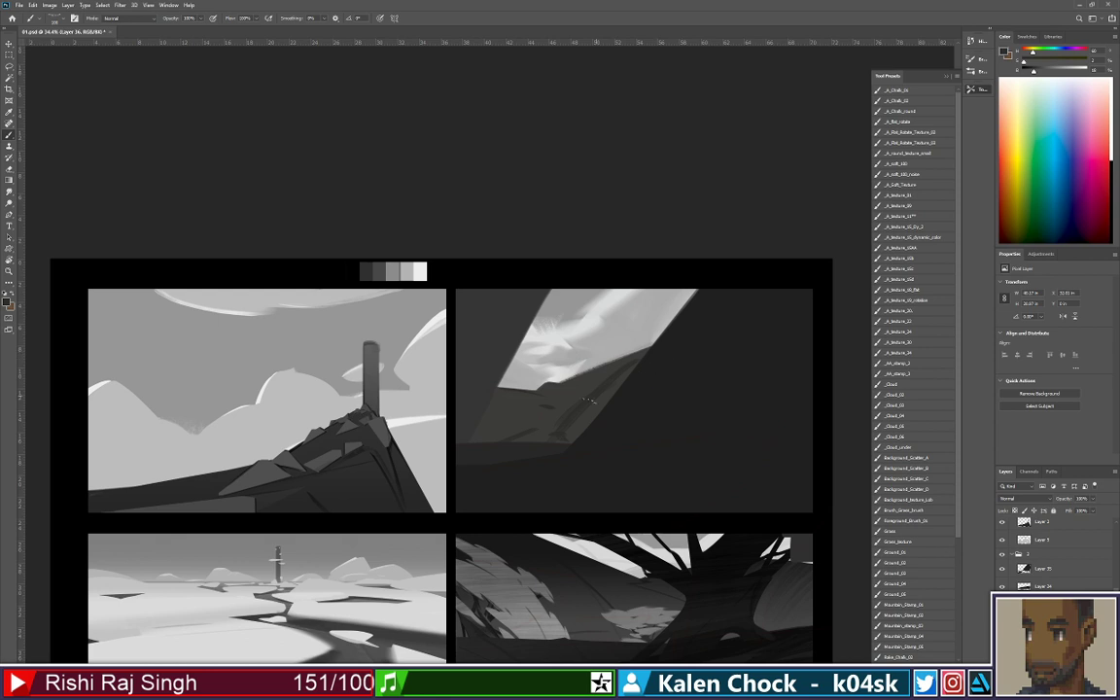
Lighten a tone sampled from the slope and paint lighter textured diagonal marks across the slope beneath the sky
left_click(563, 412, "alt")
left_click(586, 384, "alt")
left_click_drag(1049, 74, 1048, 75)
mouse_move(528, 438)
left_mouse_down()
mouse_move(580, 394)
mouse_move(476, 464)
left_mouse_up()
key("ctrl+z")
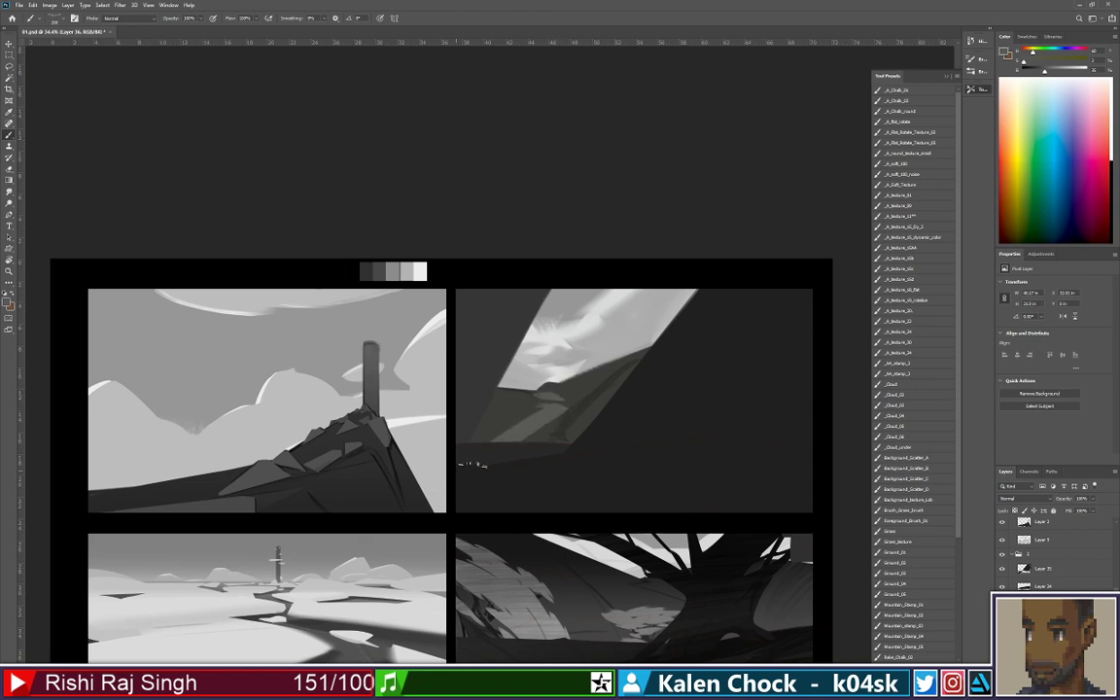
mouse_move(575, 439)
left_mouse_down()
mouse_move(541, 435)
mouse_move(666, 356)
left_mouse_up()
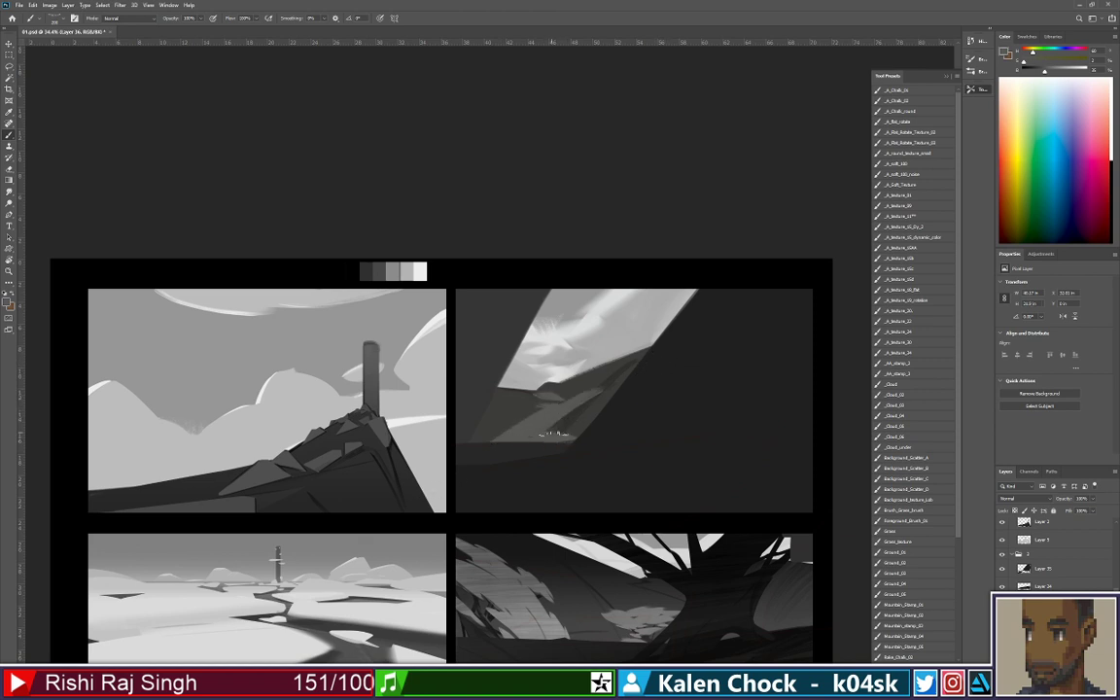
mouse_move(594, 420)
left_mouse_down()
mouse_move(616, 401)
mouse_move(585, 403)
mouse_move(709, 339)
left_mouse_up()
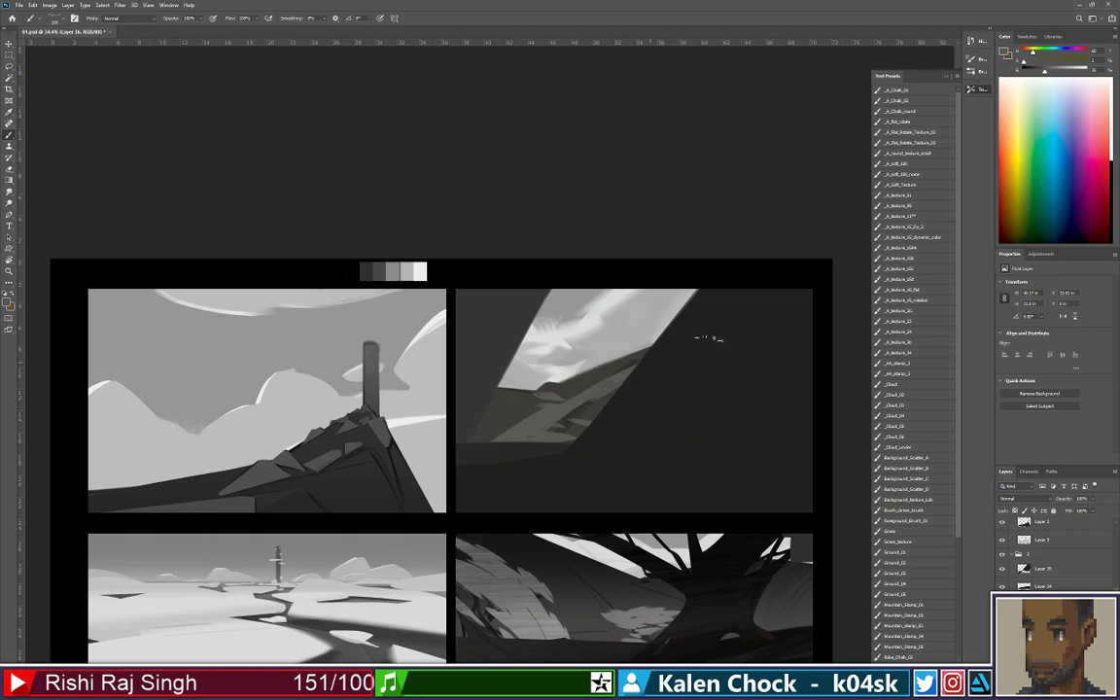
mouse_move(601, 413)
left_mouse_down()
mouse_move(592, 429)
mouse_move(676, 366)
left_mouse_up()
Sample the slope's own tones and paint along its ridge to blend the textured bands
left_click(581, 435, "alt")
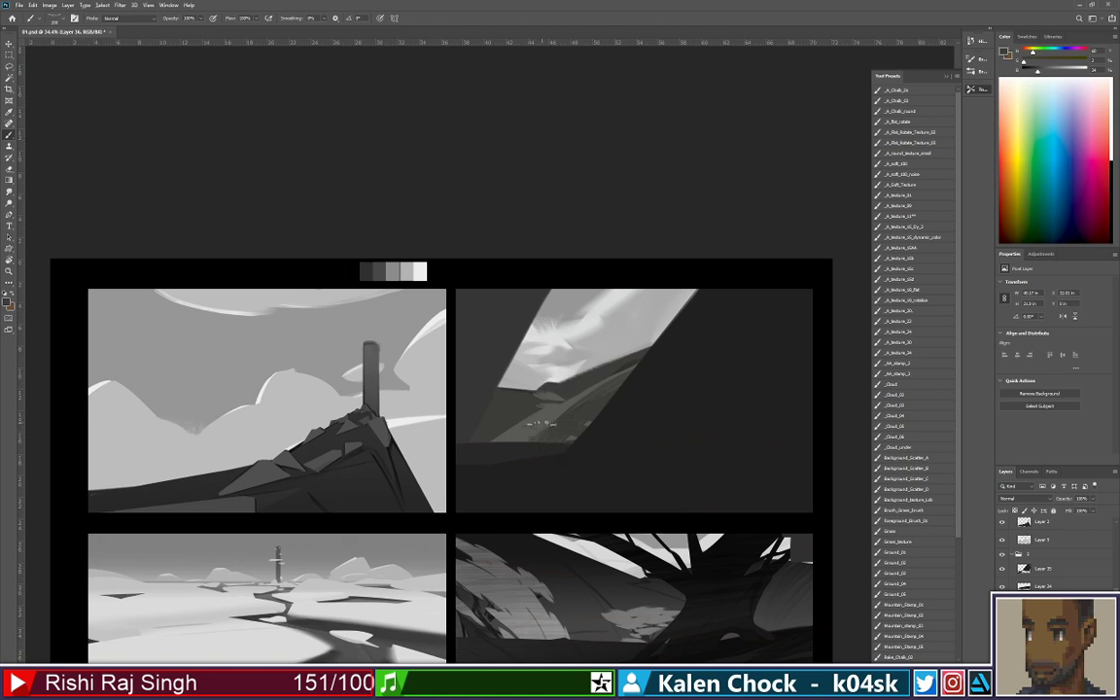
left_click(574, 400, "alt")
mouse_move(576, 397)
left_mouse_down()
mouse_move(527, 393)
mouse_move(637, 365)
left_mouse_up()
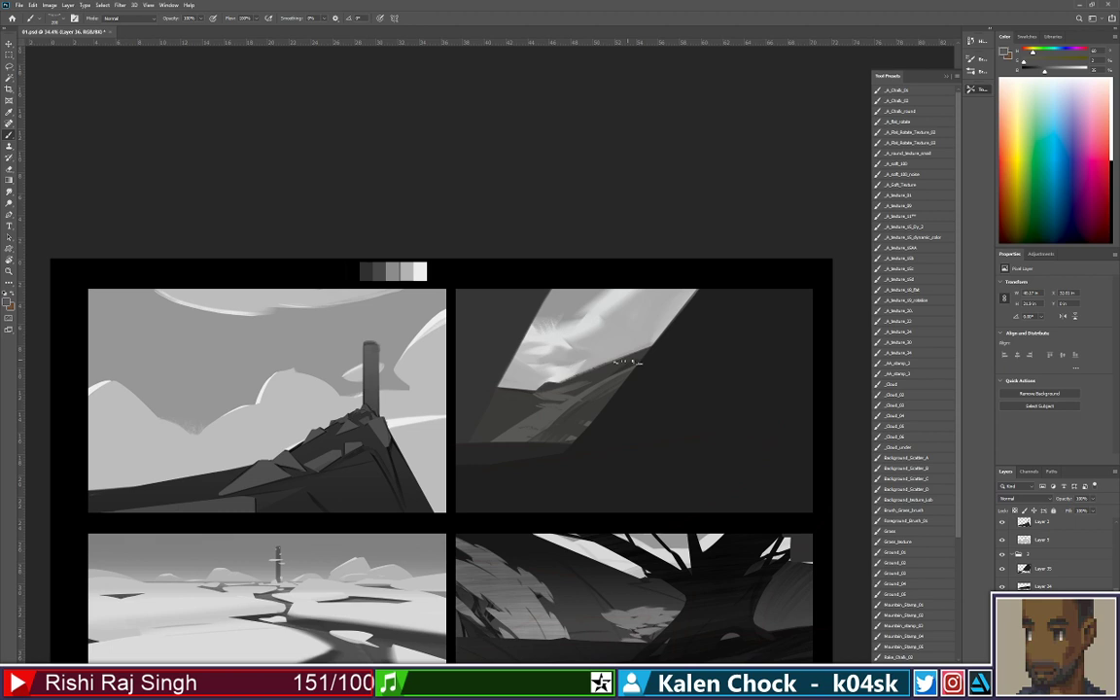
left_click(513, 422, "alt")
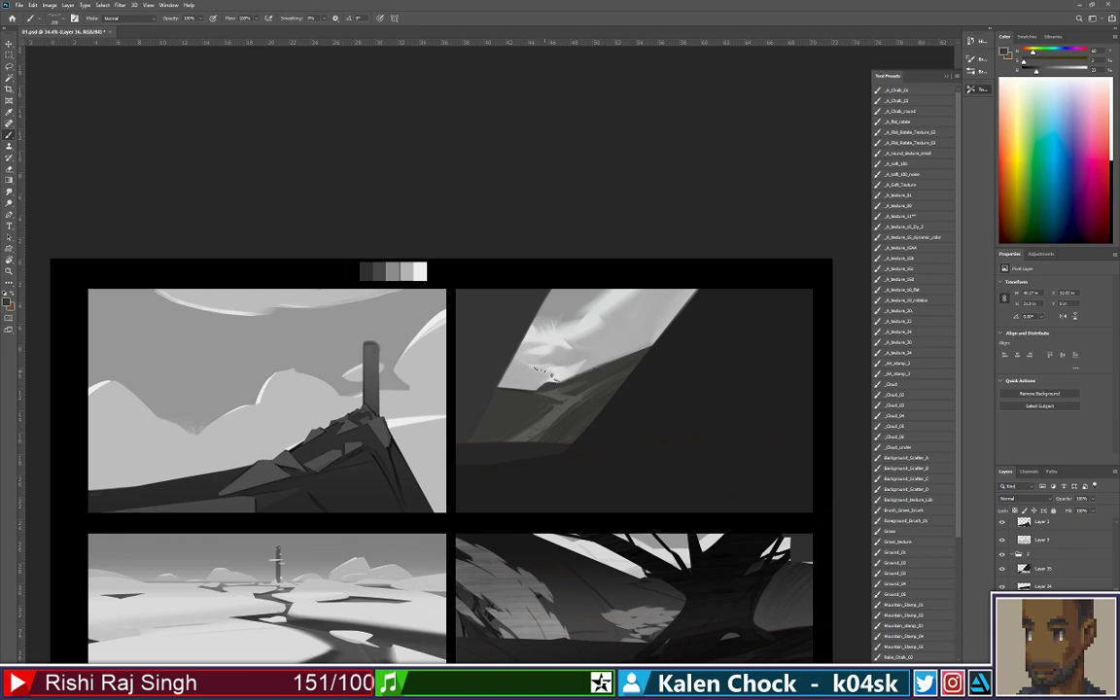
Try strokes in sampled tones on the slope and across the opening to the sky, and undo them
key("z")
left_click_drag(575, 385, 533, 398)
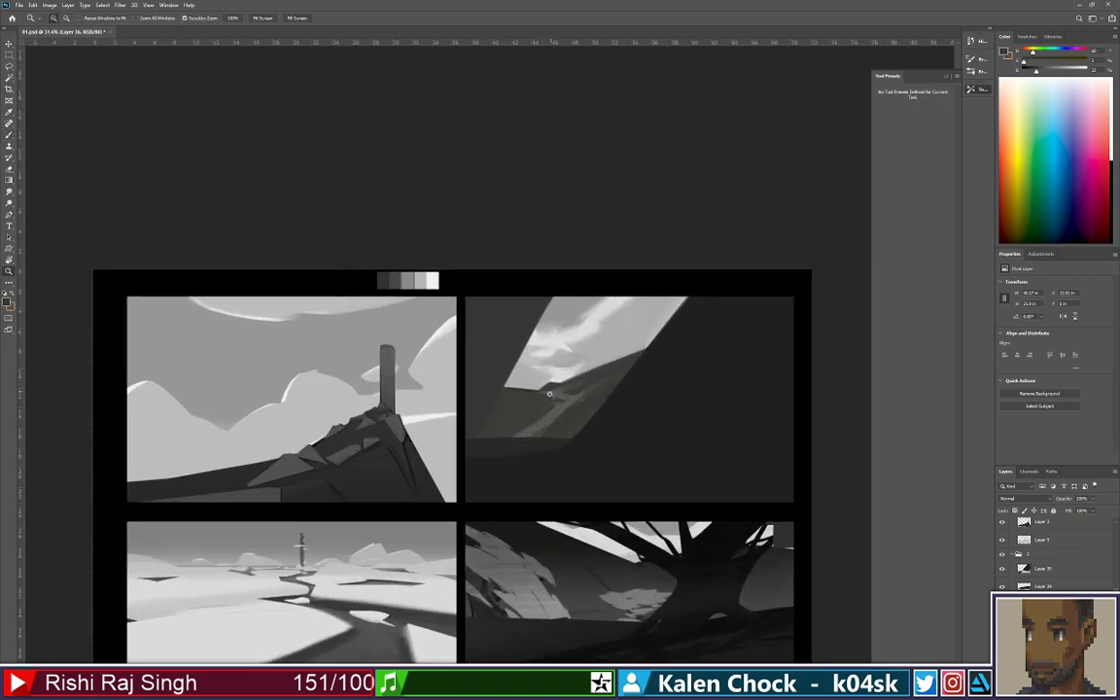
key("b")
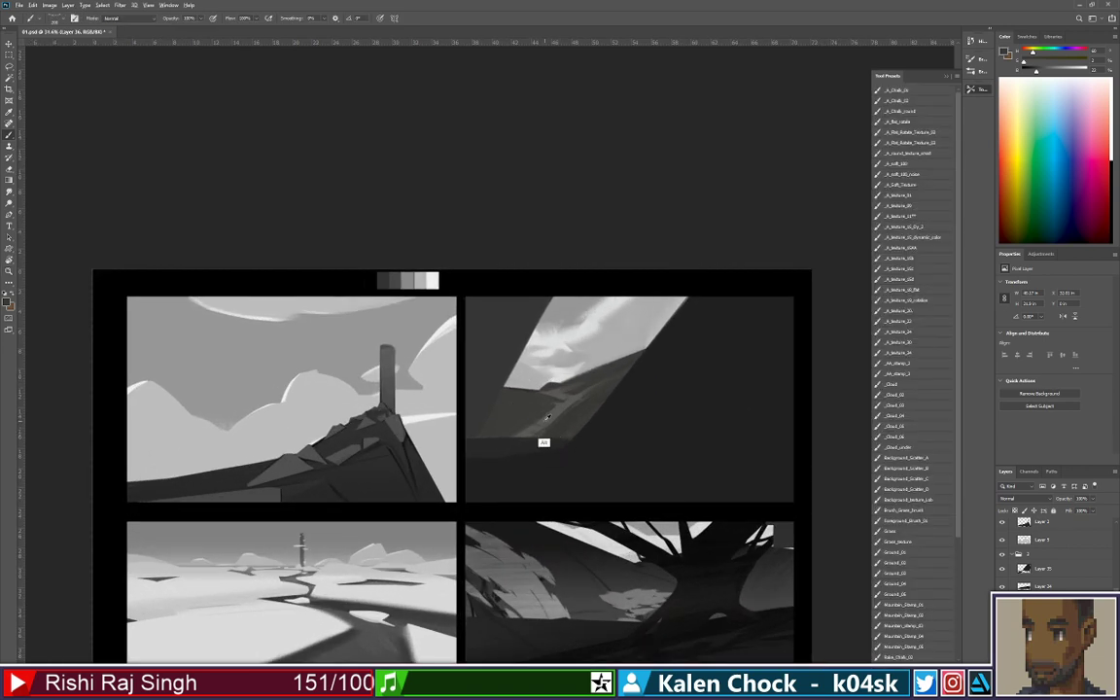
left_click(548, 418, "alt")
mouse_move(530, 429)
left_mouse_down()
mouse_move(478, 440)
mouse_move(543, 418)
left_mouse_up()
left_click(519, 414, "alt")
key("ctrl+z")
key("ctrl+z")
left_click(504, 365, "alt")
left_click_drag(508, 381, 669, 309)
key("ctrl+z")
Shrink the textured brush and paint finer light and dark streaks on the lower slope with tones sampled there
left_click(552, 436, "alt")
key("bracketleft")
key("bracketleft")
key("bracketleft")
key("bracketleft")
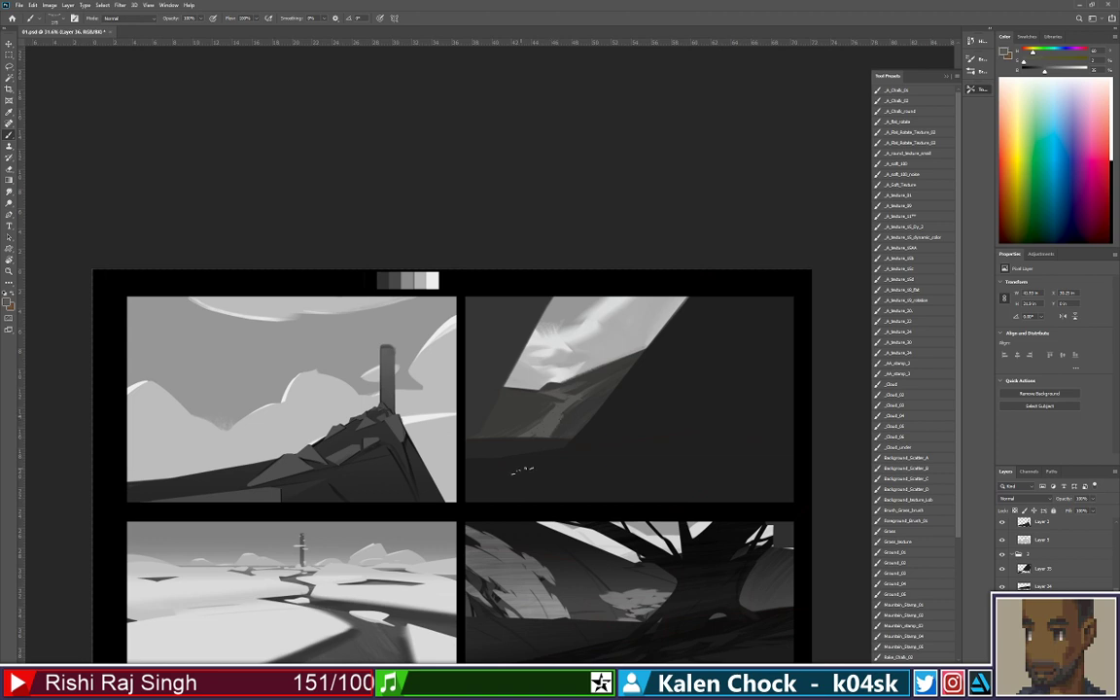
mouse_move(551, 437)
left_mouse_down()
mouse_move(574, 405)
mouse_move(568, 436)
left_mouse_up()
left_click(593, 395, "alt")
left_click(555, 422, "alt")
left_click(578, 439, "alt")
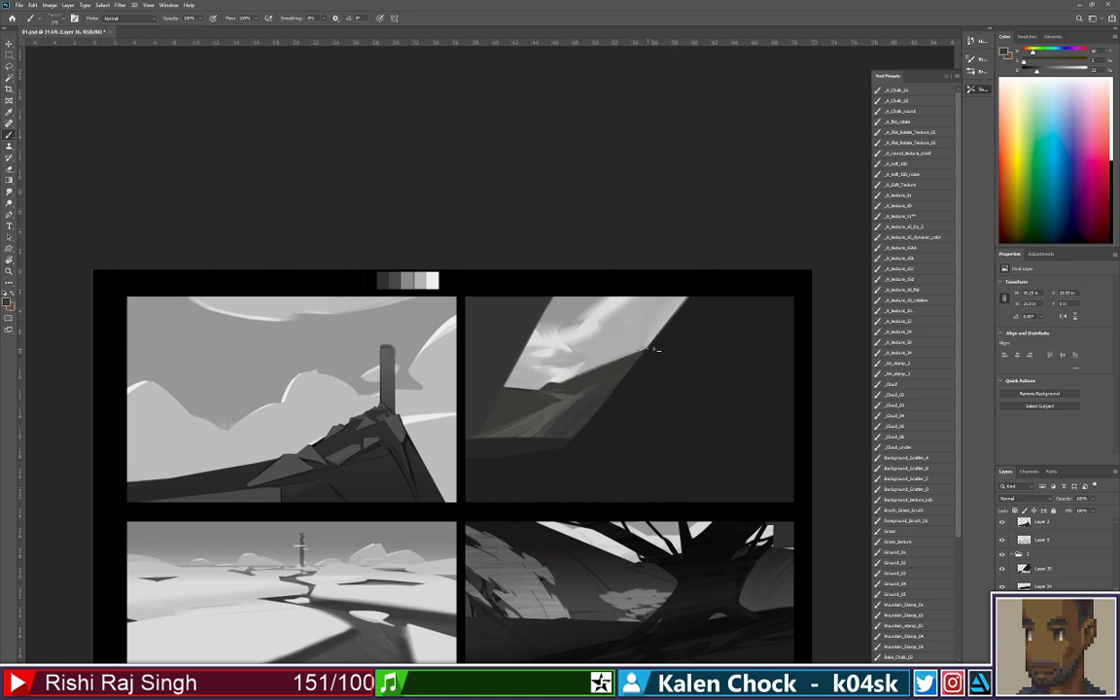
Load the soft noise brush and paint speckled haze in sampled sky and slope tones where the ridge meets the sky
left_click(593, 415, "alt")
left_click(909, 175)
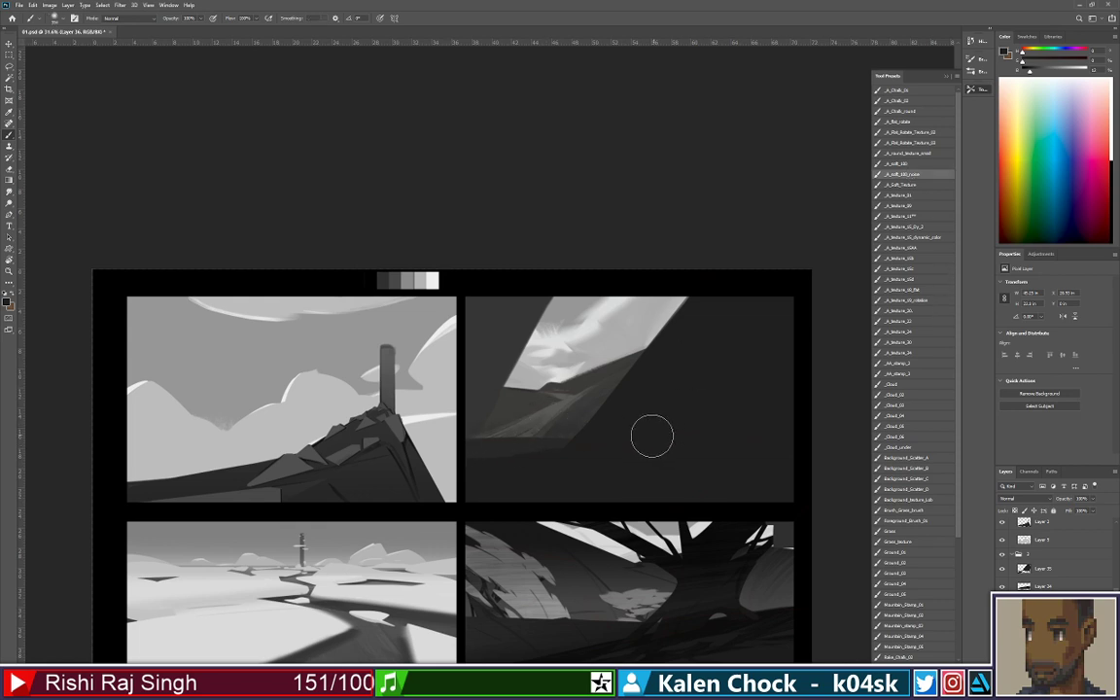
left_click(523, 378, "alt")
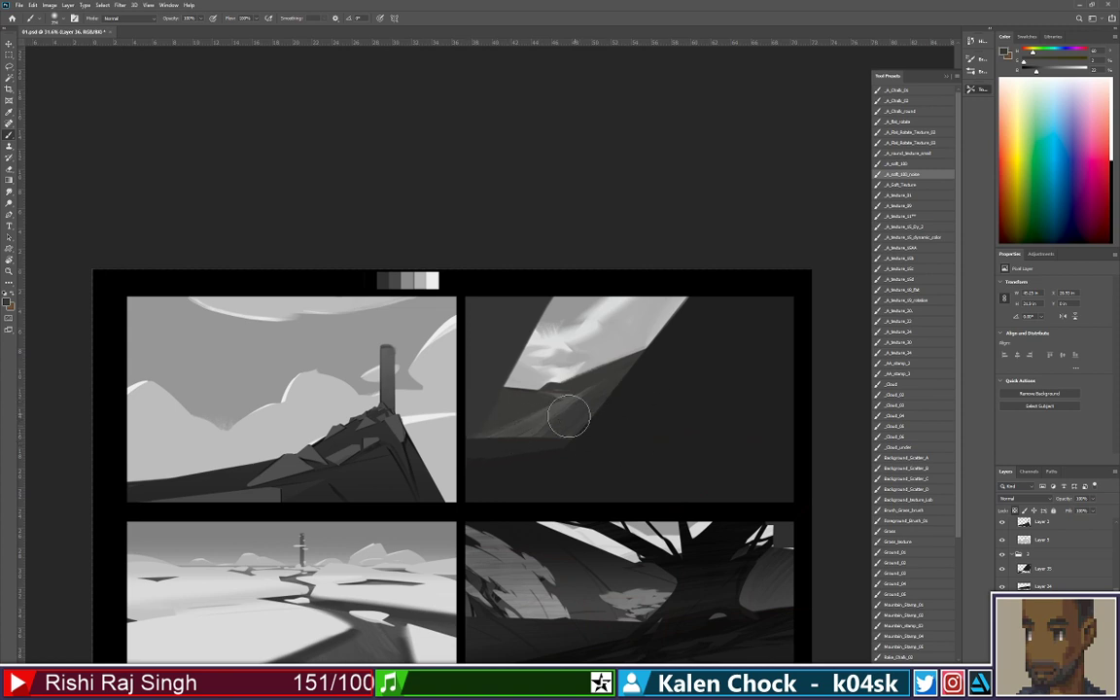
left_click(599, 358, "alt")
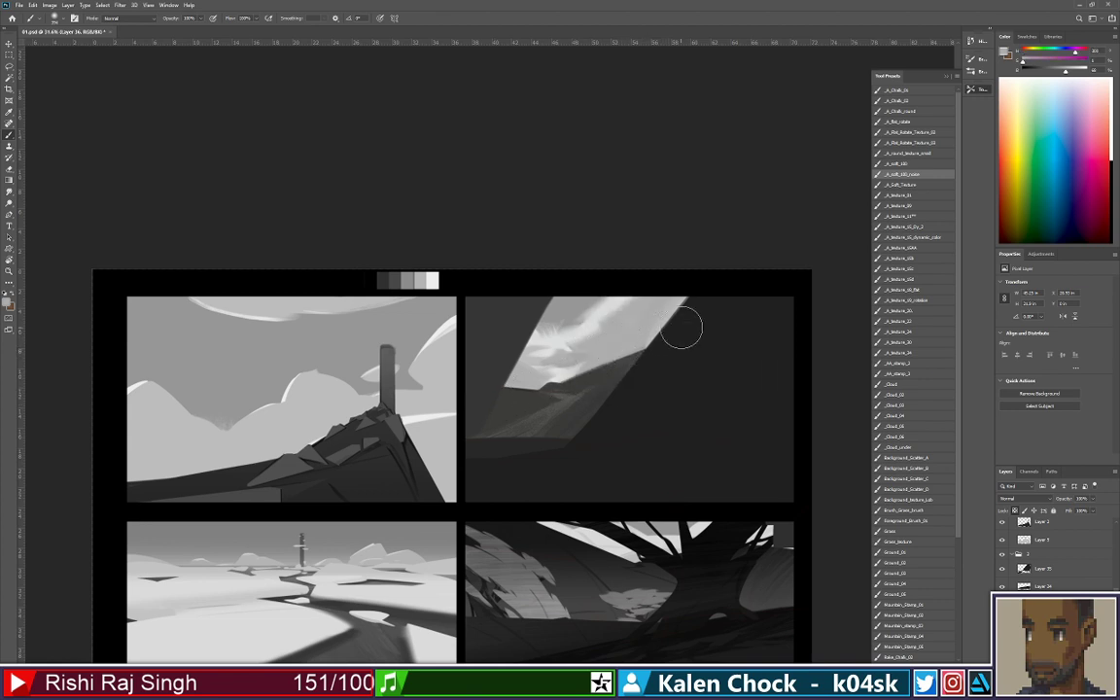
left_click(644, 340, "alt")
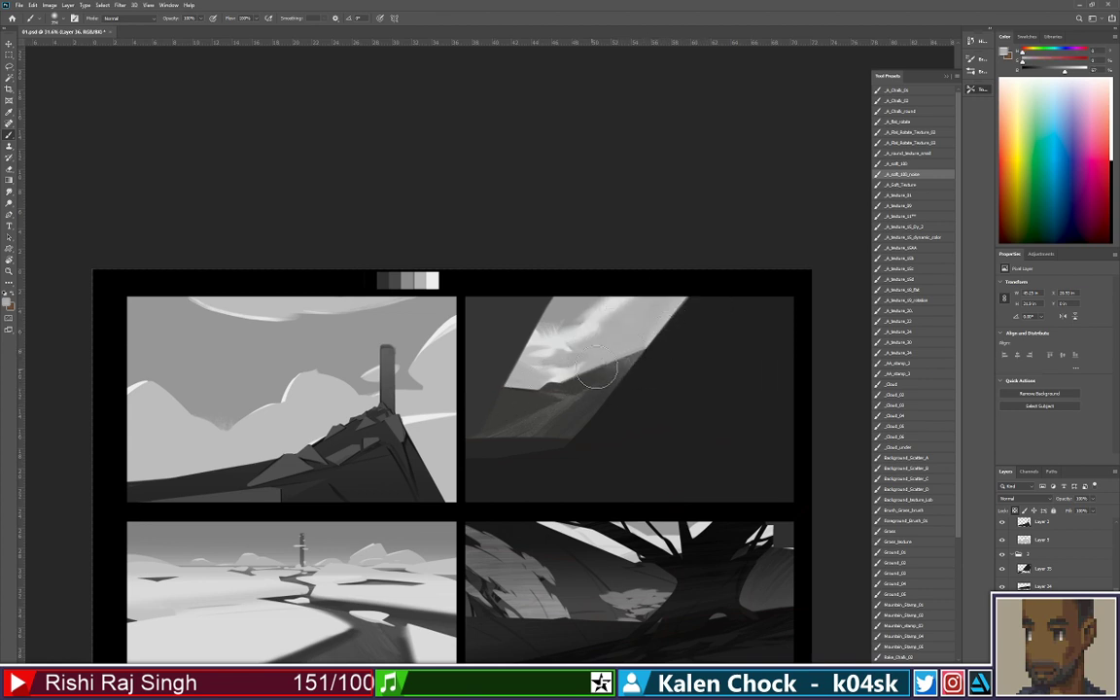
left_click_drag(614, 374, 665, 330)
left_click(632, 342, "alt")
left_click(600, 425, "alt")
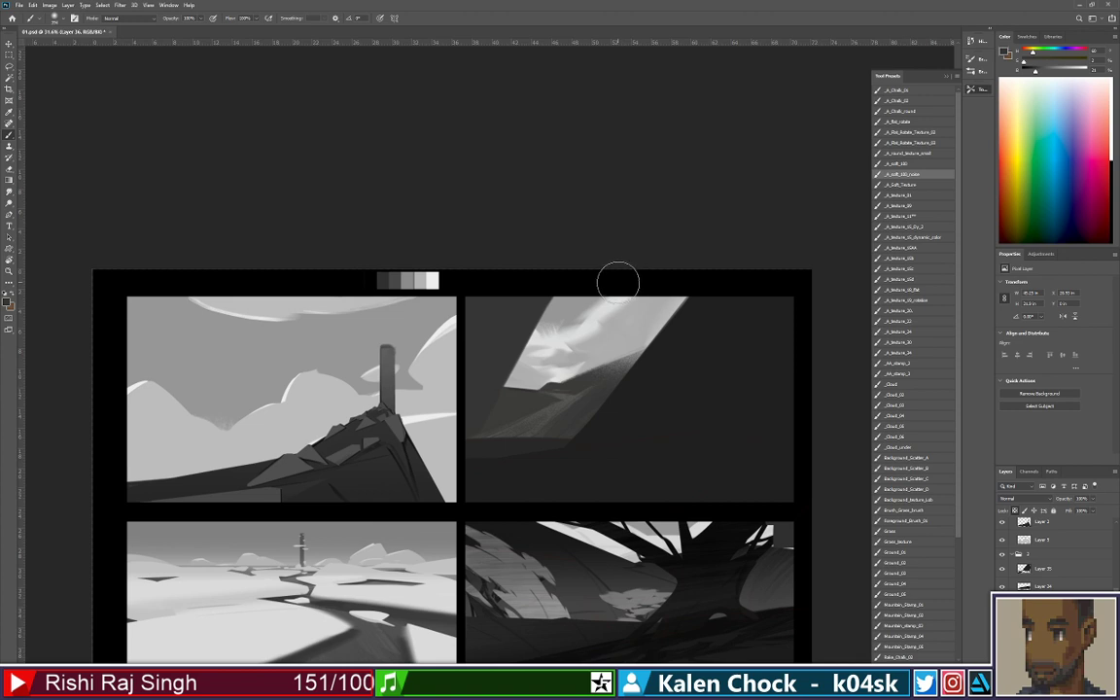
Make the layer of the dark area around the opening active and load the hard elliptical brush with its dark tone
key("v")
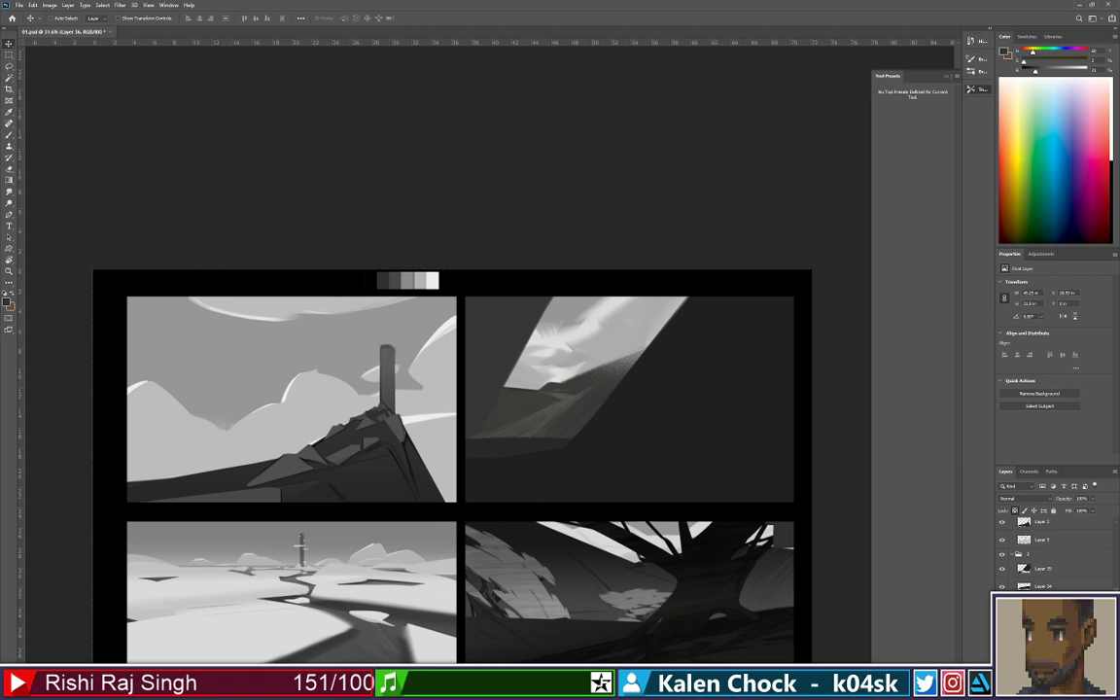
left_click(492, 369, "ctrl")
left_click(1043, 622)
key("b")
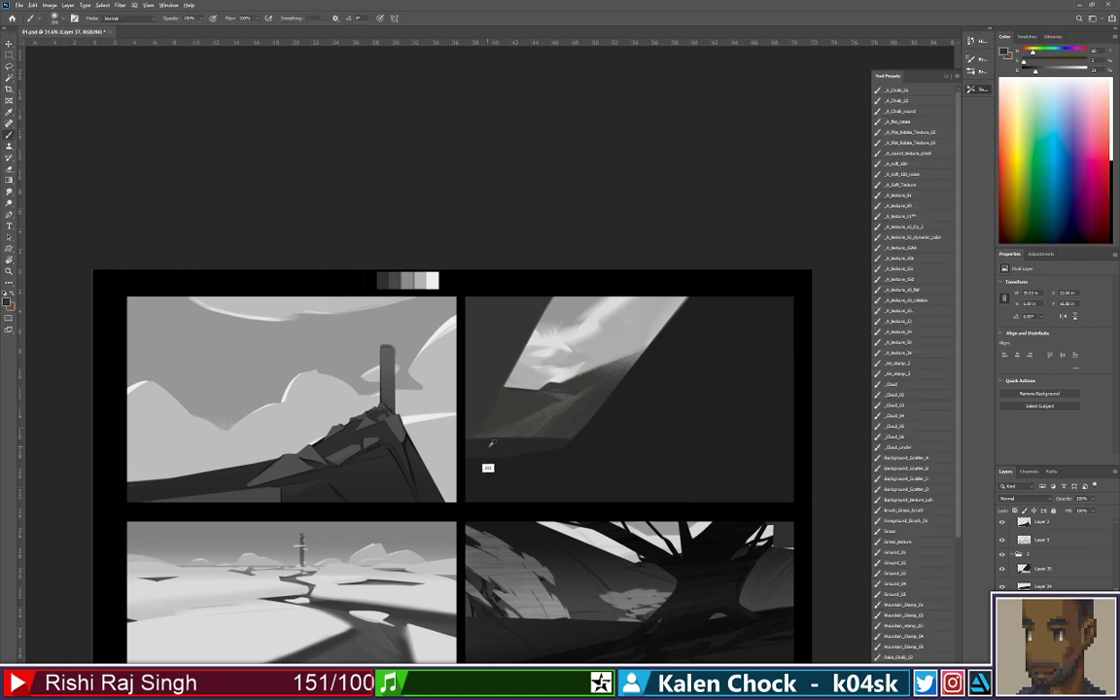
right_click(453, 372)
mouse_move(896, 540)
left_mouse_down()
mouse_move(893, 523)
mouse_move(815, 479)
left_mouse_up()
left_click(585, 523)
left_click(473, 445, "alt")
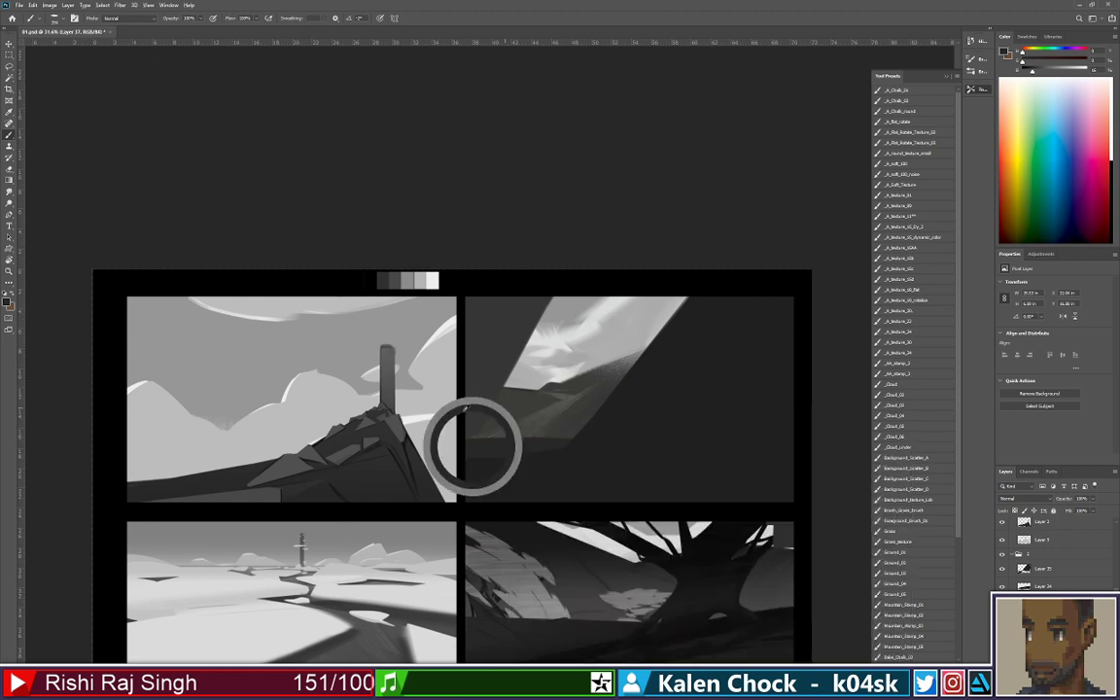
Paint the dark area along the opening's left side with straight edges and erase the spill over the upper-left thumbnail
mouse_move(453, 431)
left_mouse_down()
mouse_move(528, 254)
mouse_move(489, 326)
mouse_move(504, 279)
mouse_move(437, 387)
left_mouse_up()
left_click_drag(488, 279, 431, 382)
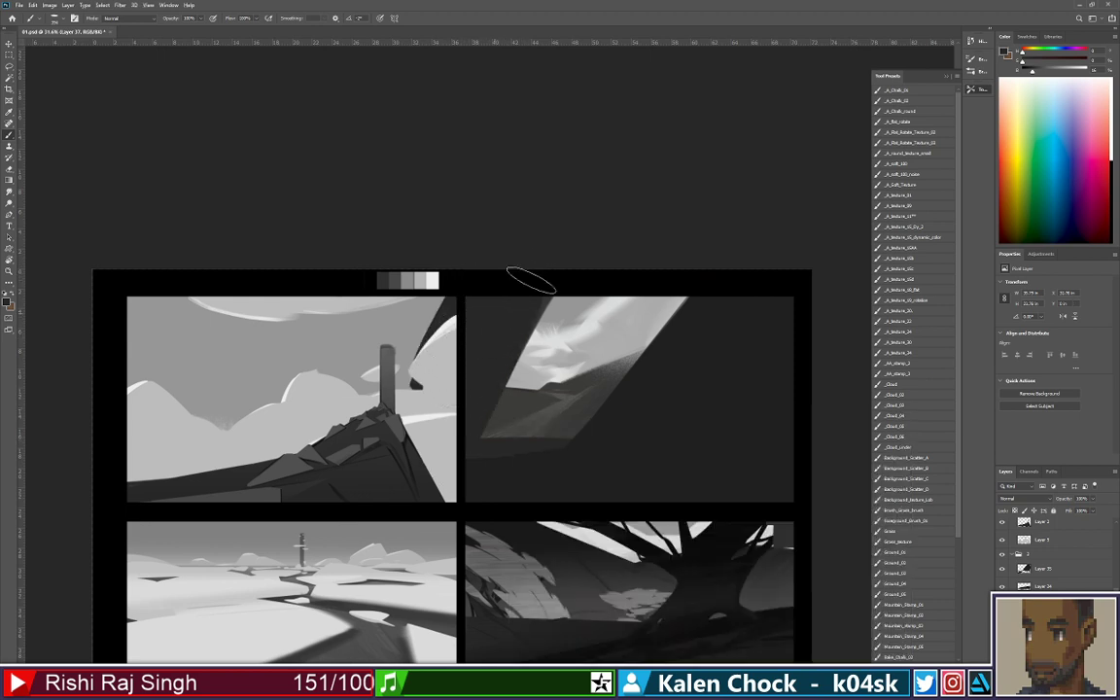
left_click_drag(538, 275, 452, 403)
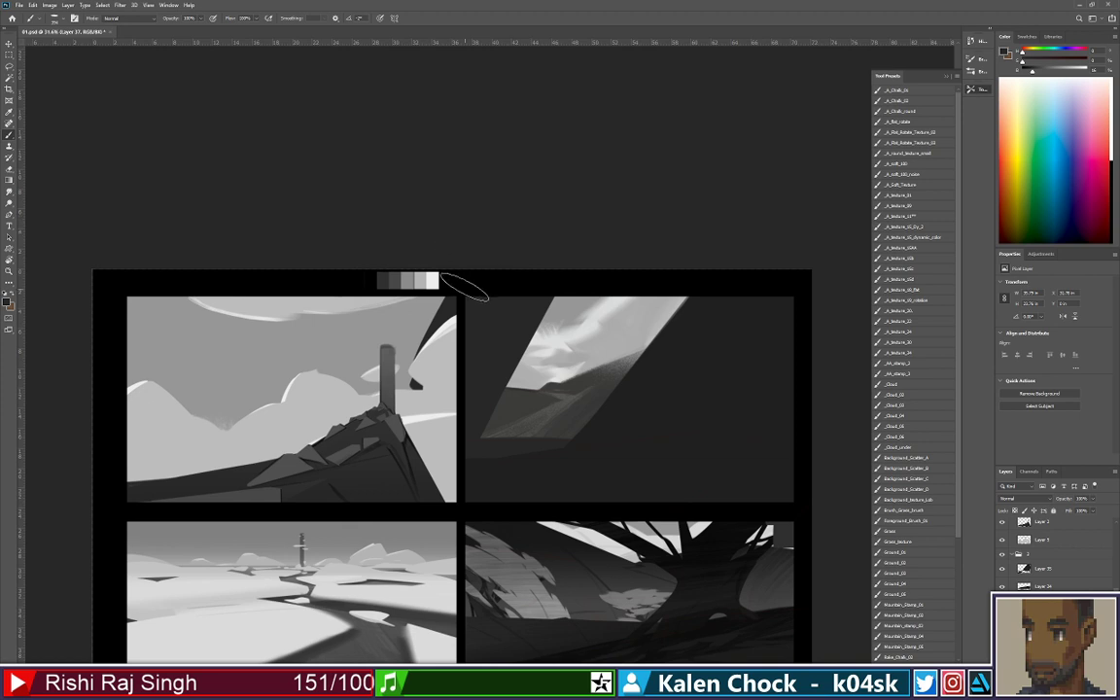
key("e")
left_click_drag(438, 298, 430, 340)
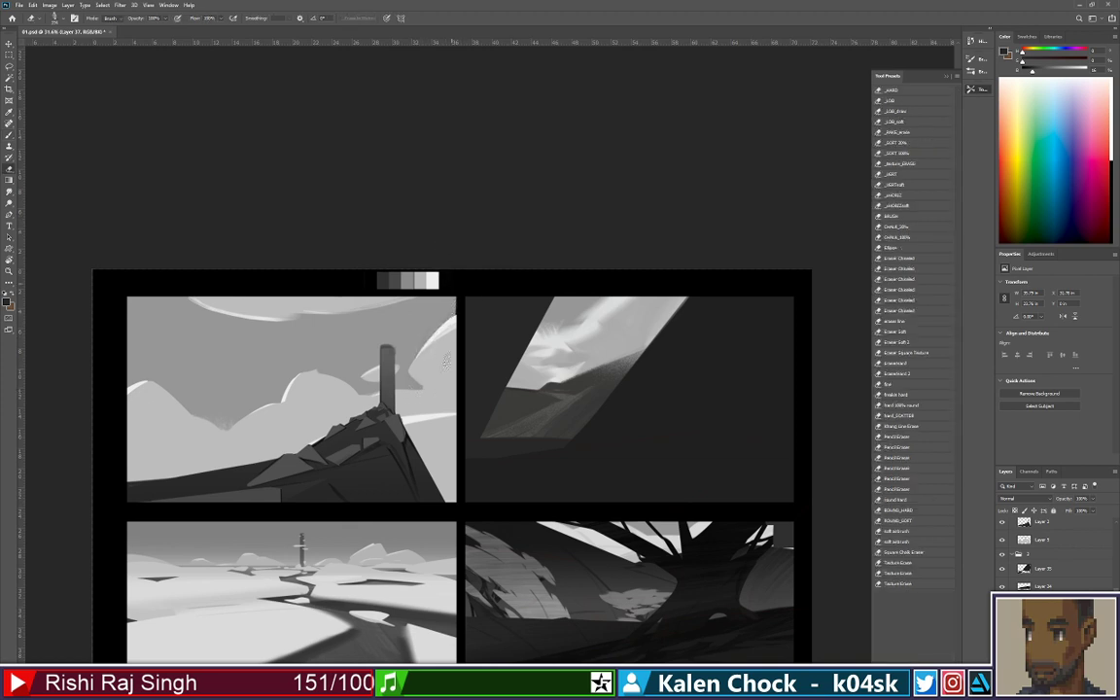
Try loading the dark shape's outline as a selection and erasing on Layer 34, and undo it
left_click(1023, 605, "ctrl")
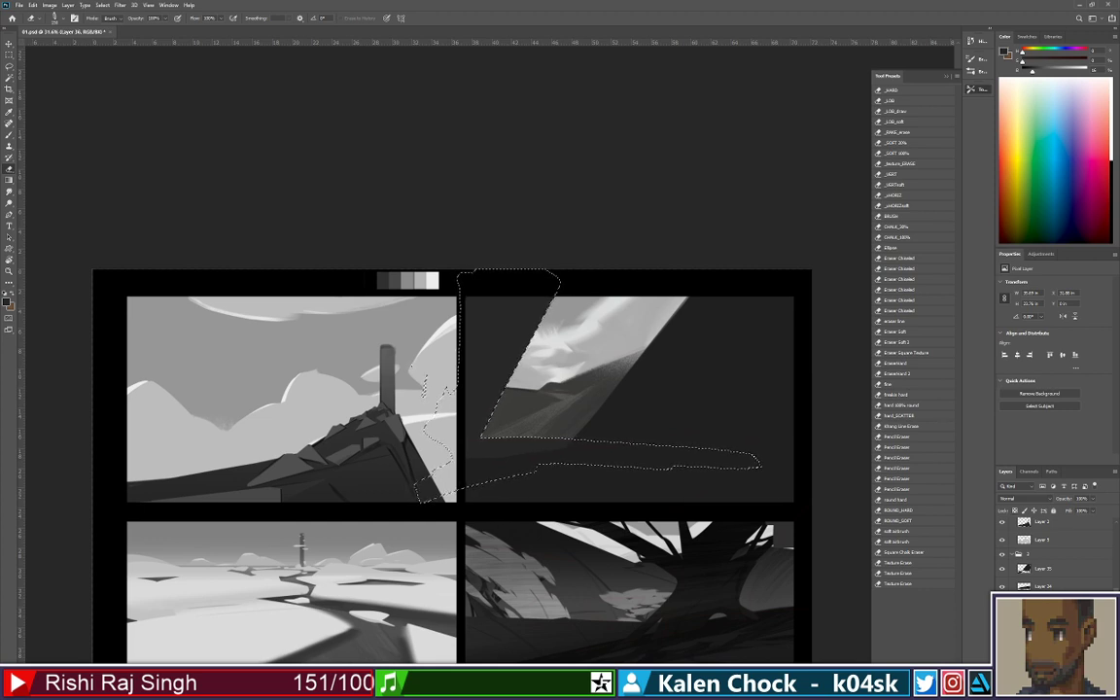
key("ctrl+alt+shift+n")
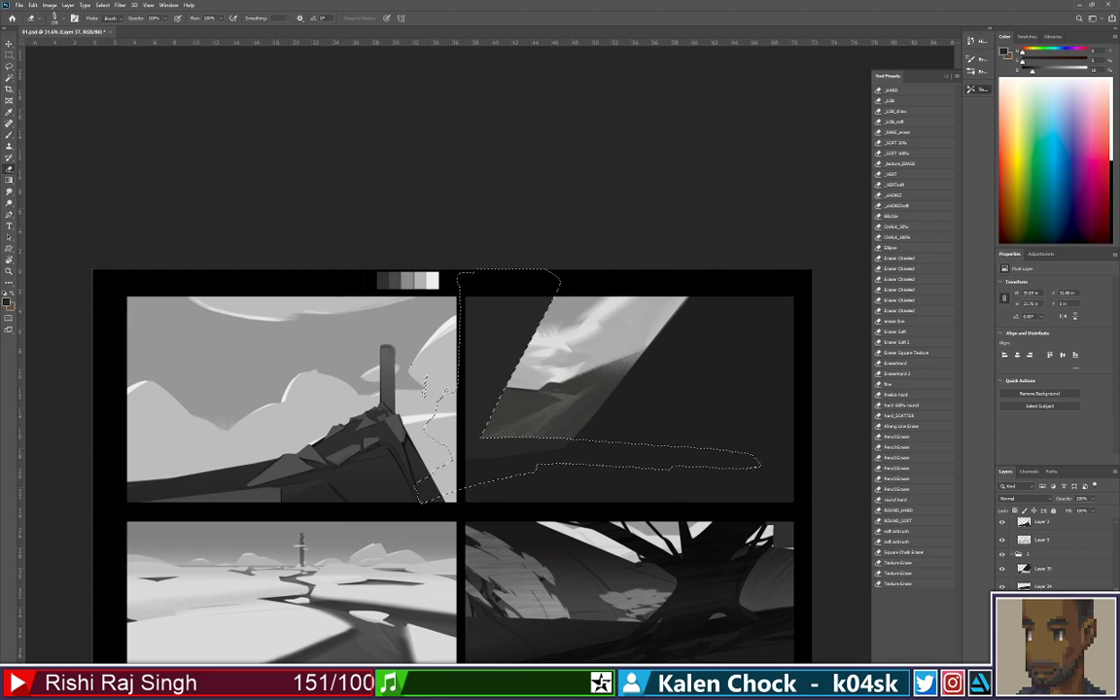
left_click(1039, 587)
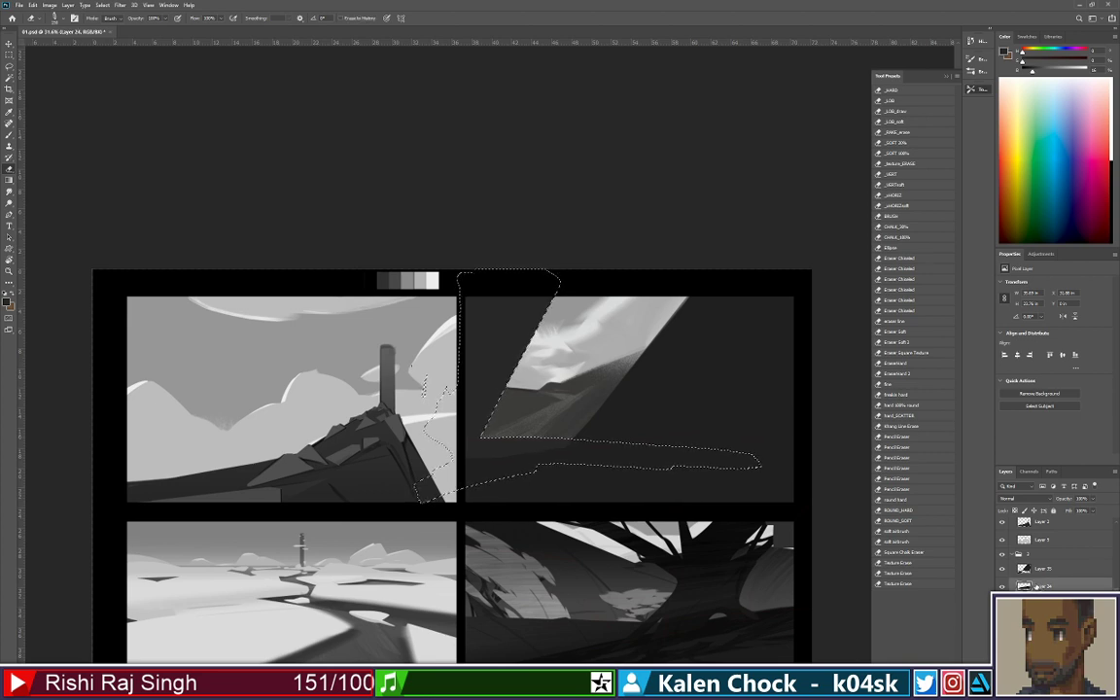
key("ctrl+d")
left_click_drag(533, 426, 478, 333)
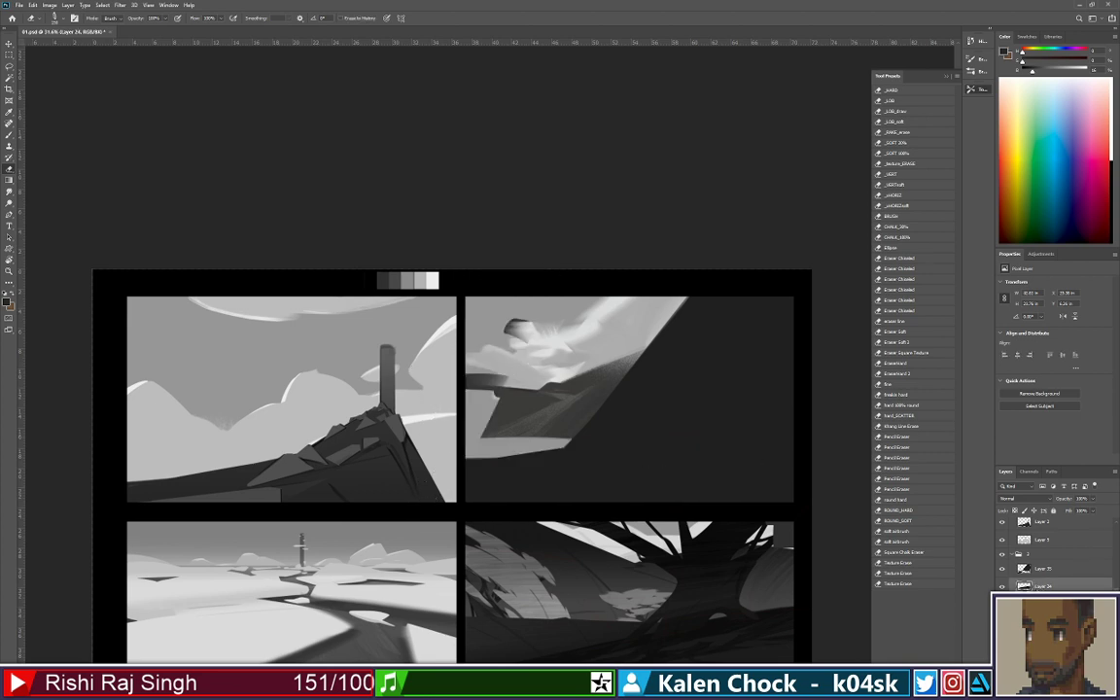
key("ctrl+z")
key("ctrl+z")
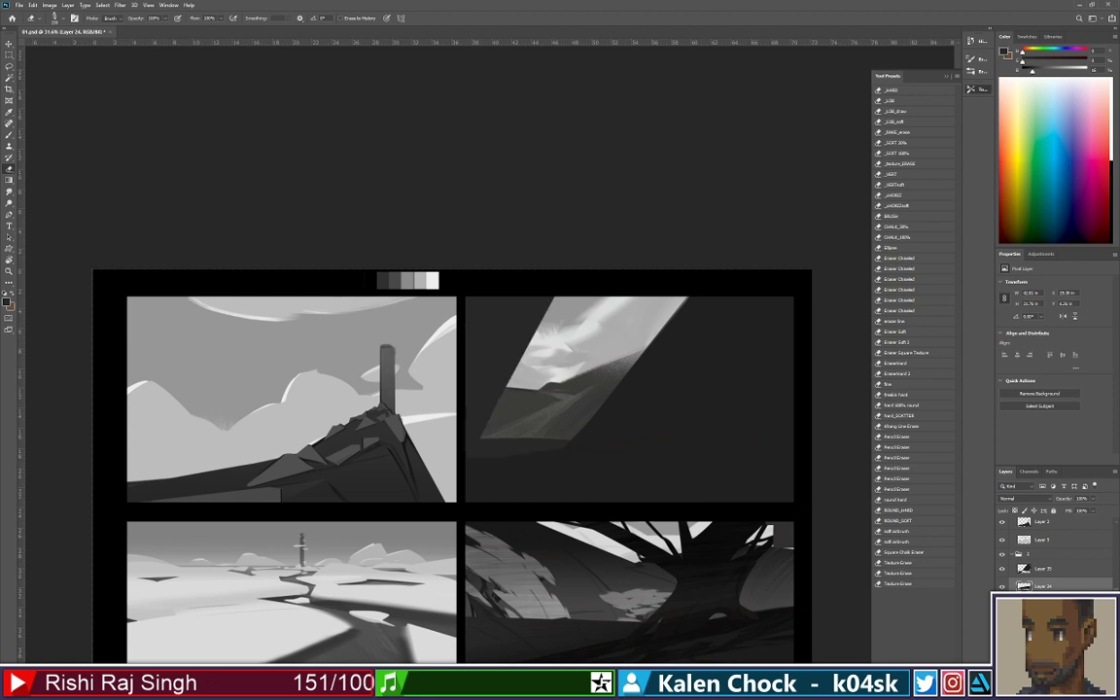
key("ctrl+z")
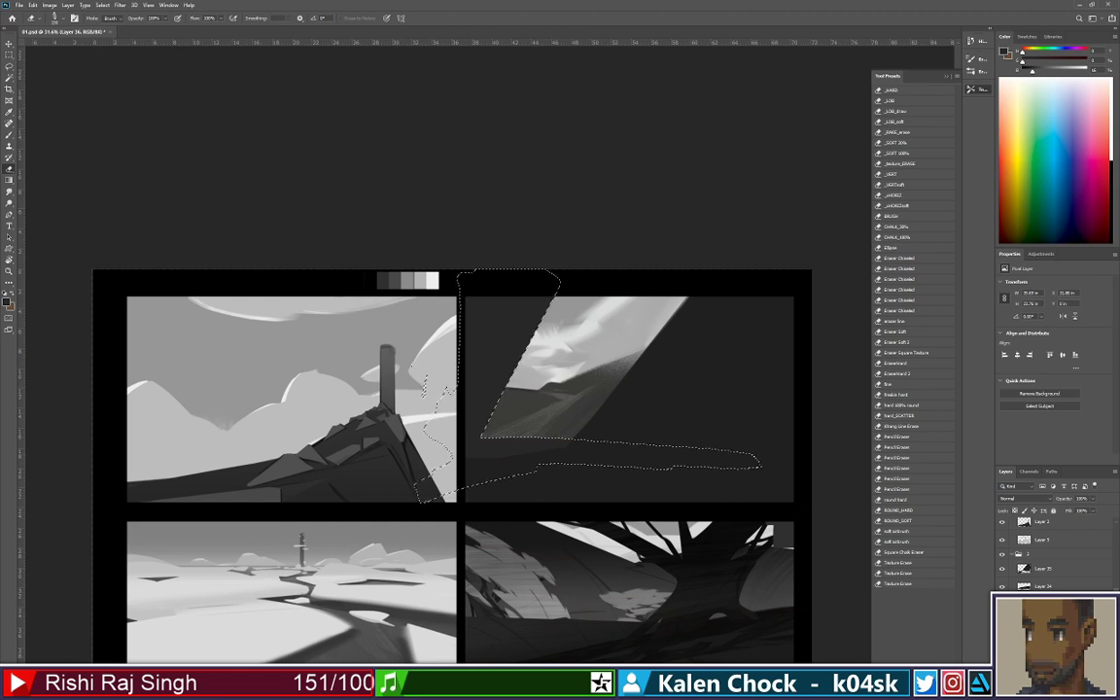
key("ctrl+d")
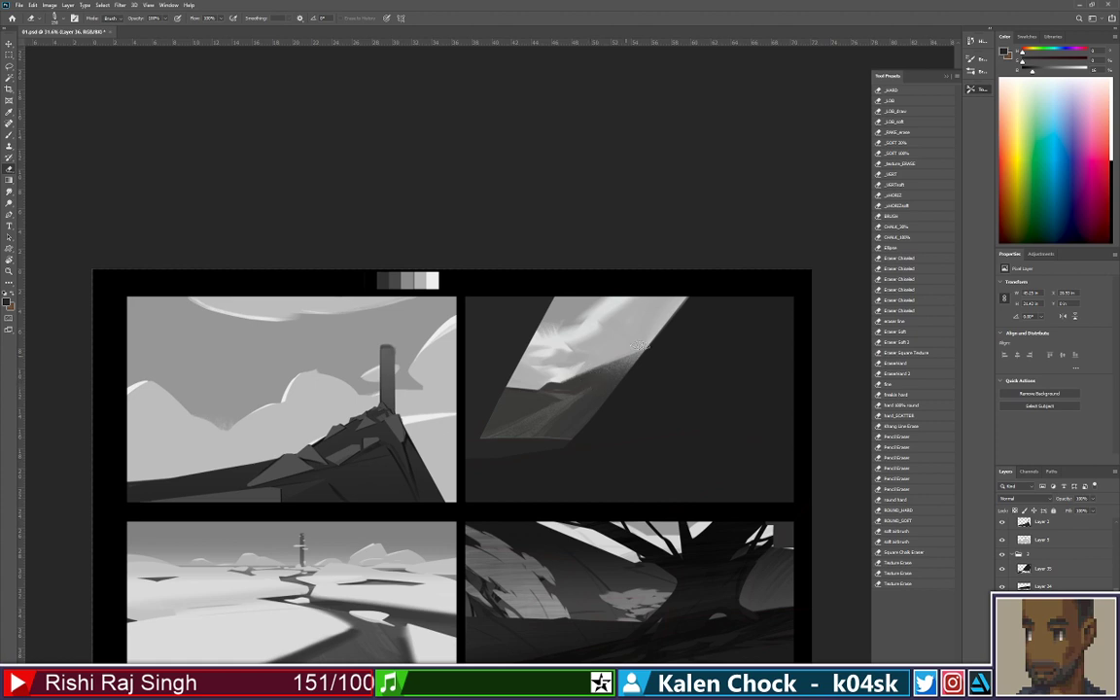
Shrink the hard elliptical brush and sample dark tones from the slope and the area around the opening
key("b")
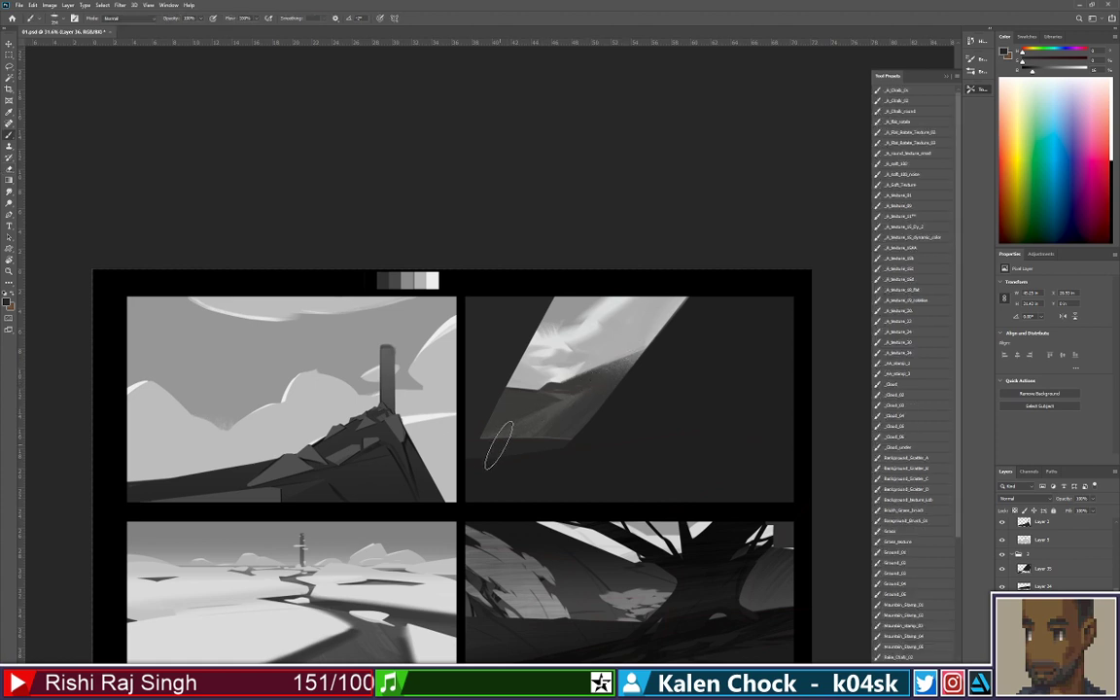
key("bracketleft")
key("bracketleft")
key("bracketleft")
key("bracketleft")
key("bracketleft")
key("bracketleft")
key("bracketleft")
key("bracketleft")
key("bracketleft")
key("bracketleft")
right_click(573, 372)
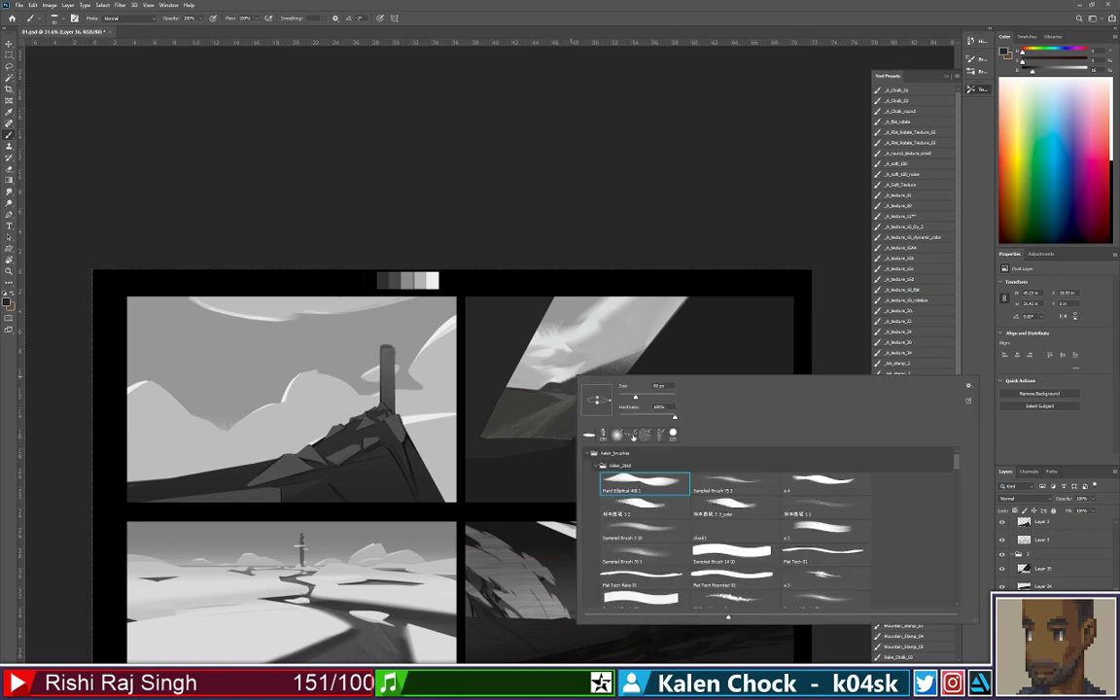
left_click(525, 419)
left_click(533, 407, "alt")
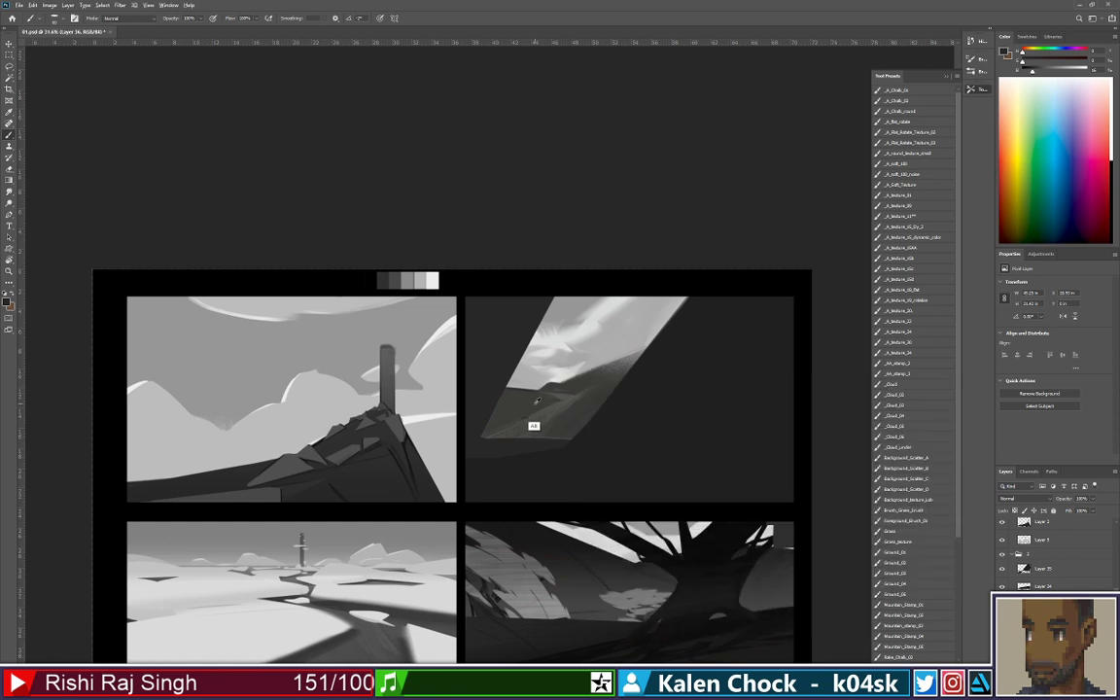
left_click(585, 427, "alt")
left_click(619, 431, "alt")
Return to the brush and make Layer 37, the dark area around the opening, active
key("p")
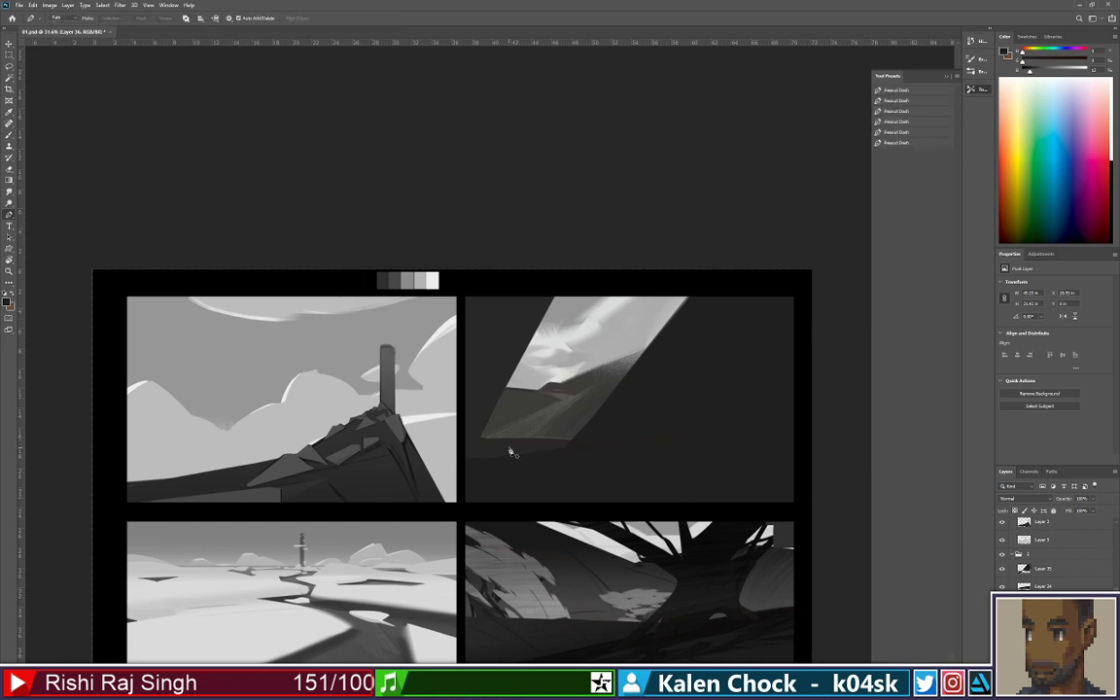
key("b")
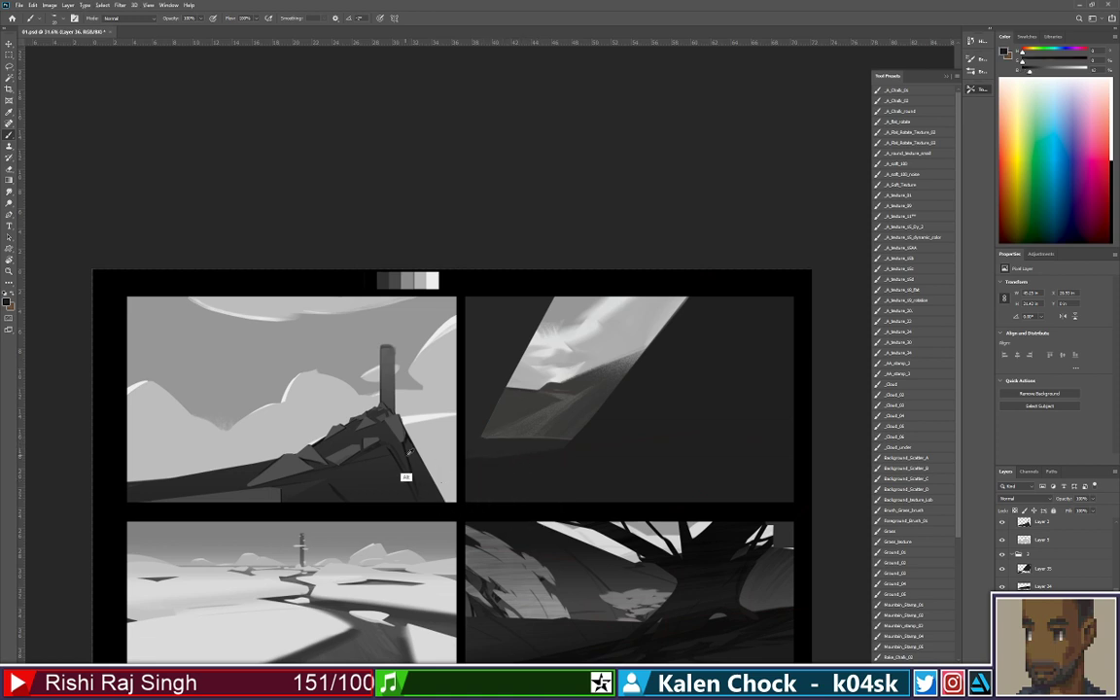
left_click(531, 446, "ctrl")
Open equipment.psd, view the equipment overview and go back to the thumbnail document
left_click(19, 6)
left_click(31, 23)
left_click_drag(192, 9, 0, 194)
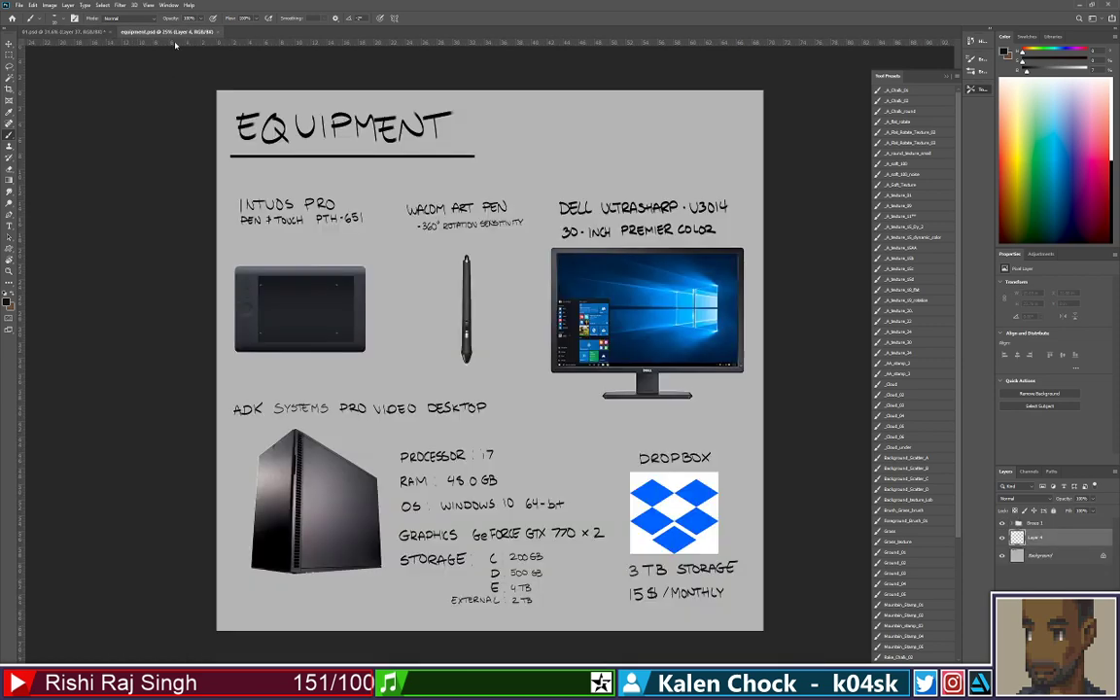
left_click_drag(174, 34, 0, 146)
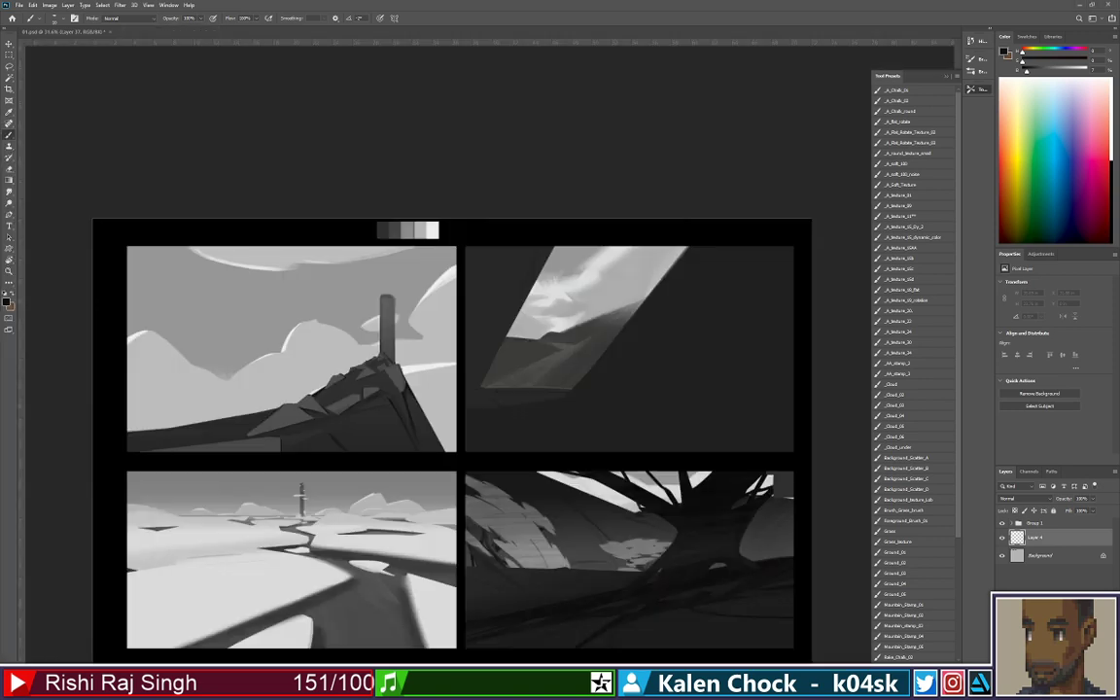
Float equipment.psd in its own enlarged window and examine the tablet, pen, monitor and desktop details
key("z")
key("alt")
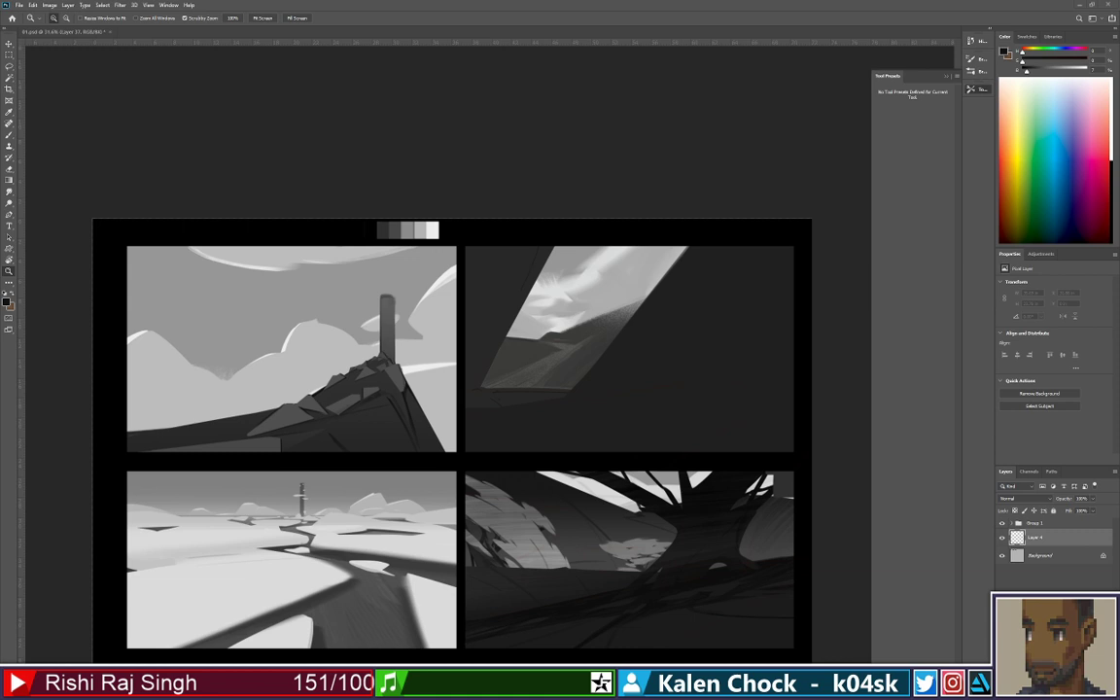
left_click_drag(5, 167, 435, 200)
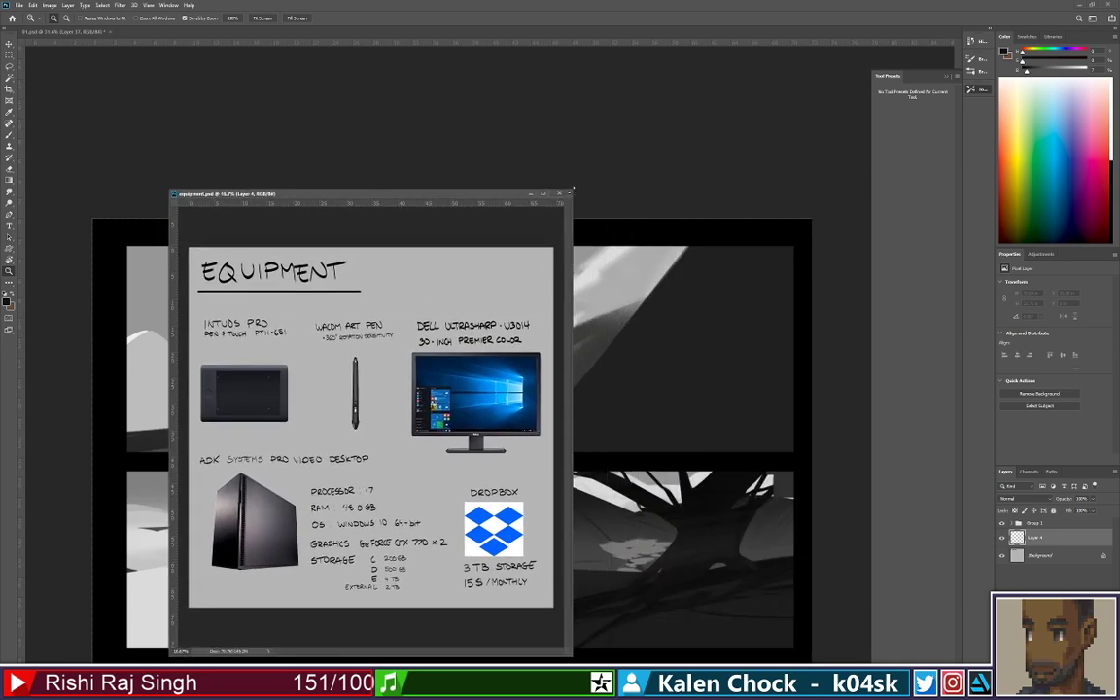
left_click_drag(572, 189, 815, 154)
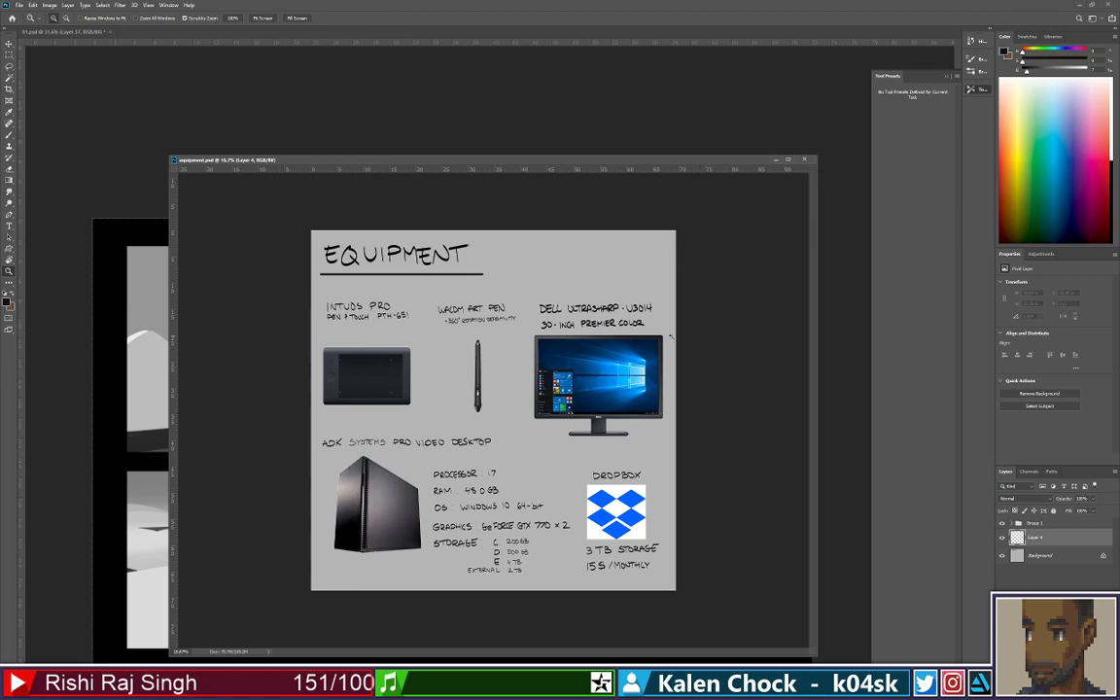
left_click(641, 331)
left_click(642, 324, "alt")
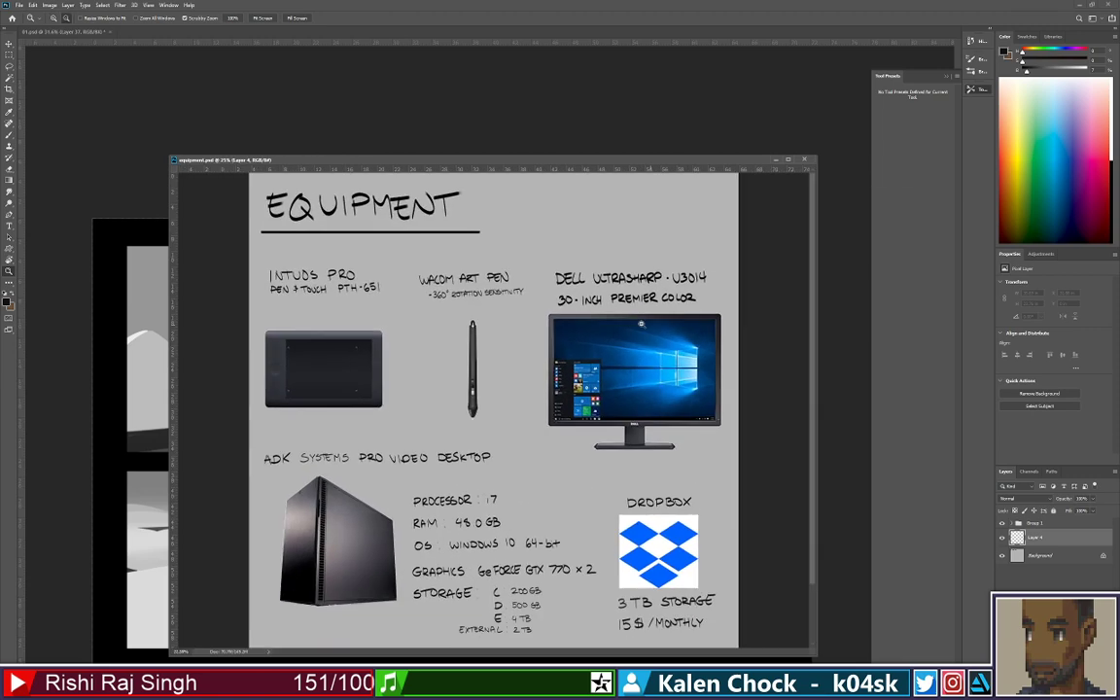
left_click_drag(640, 160, 666, 98)
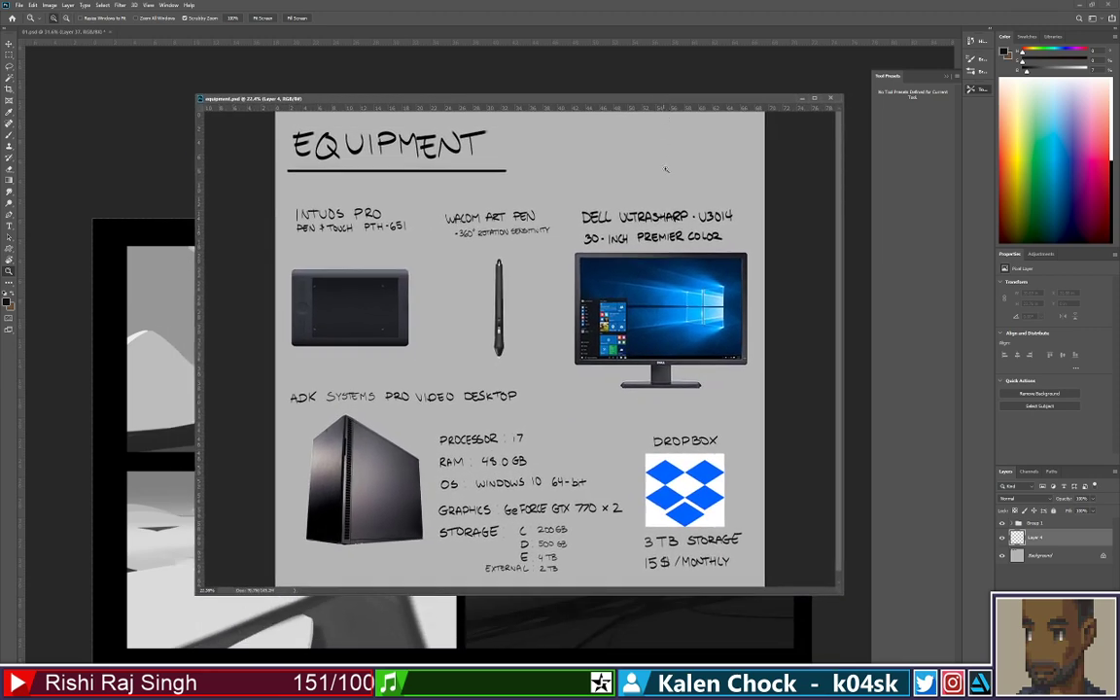
left_click(458, 279)
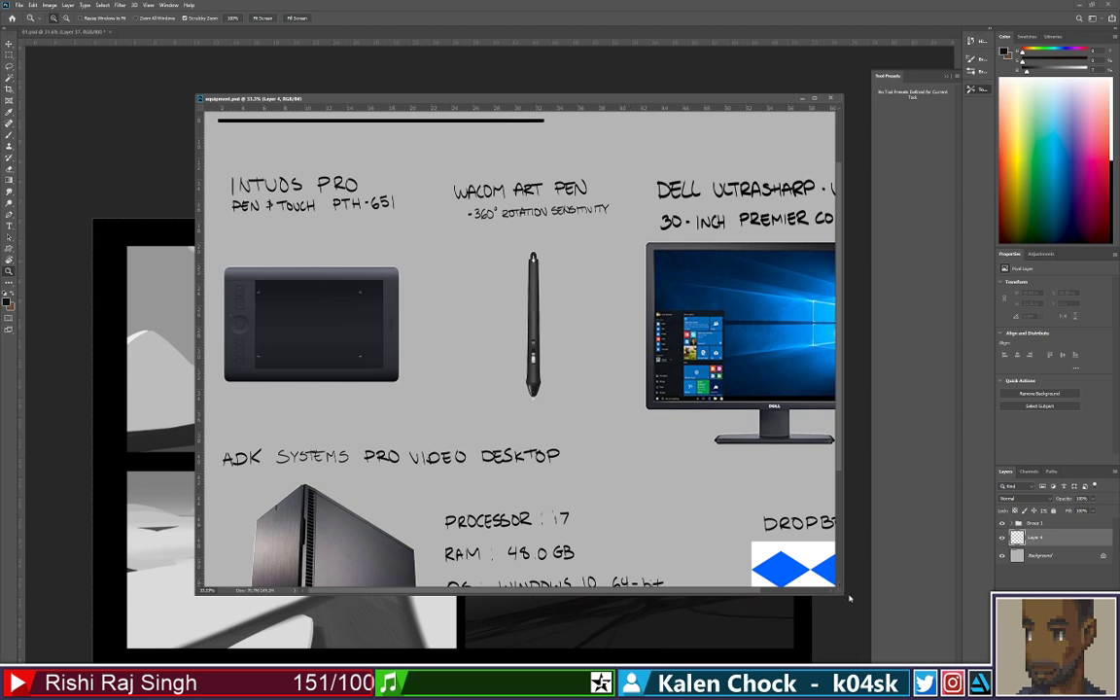
Widen the floating equipment.psd window, bring the whole overview into view and dock it beside the thumbnail document
left_click_drag(843, 594, 1014, 637)
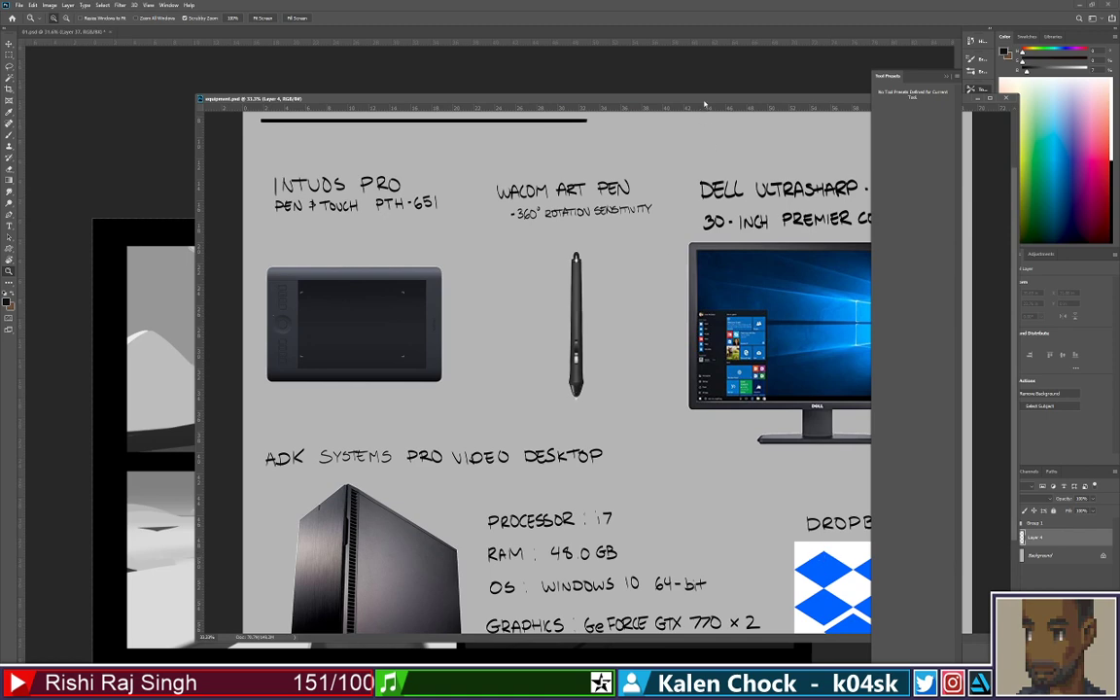
left_click_drag(704, 100, 591, 95)
mouse_move(663, 239)
left_mouse_down()
mouse_move(630, 232)
mouse_move(649, 231)
left_mouse_up()
scroll(482, 212, "down", 1)
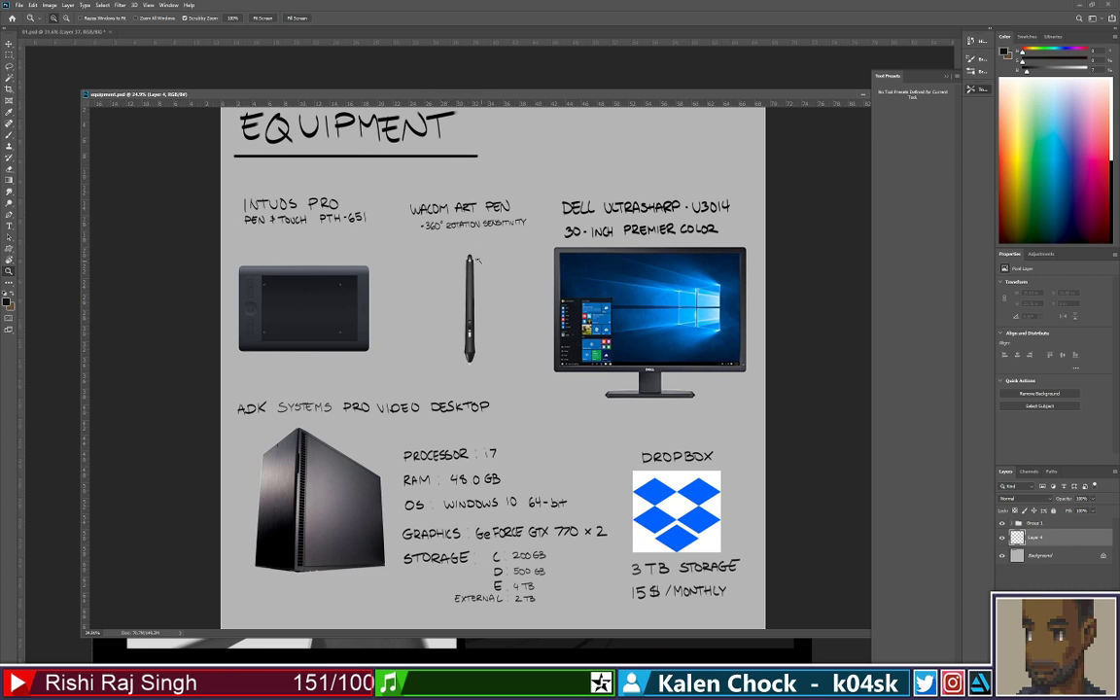
left_click(602, 657)
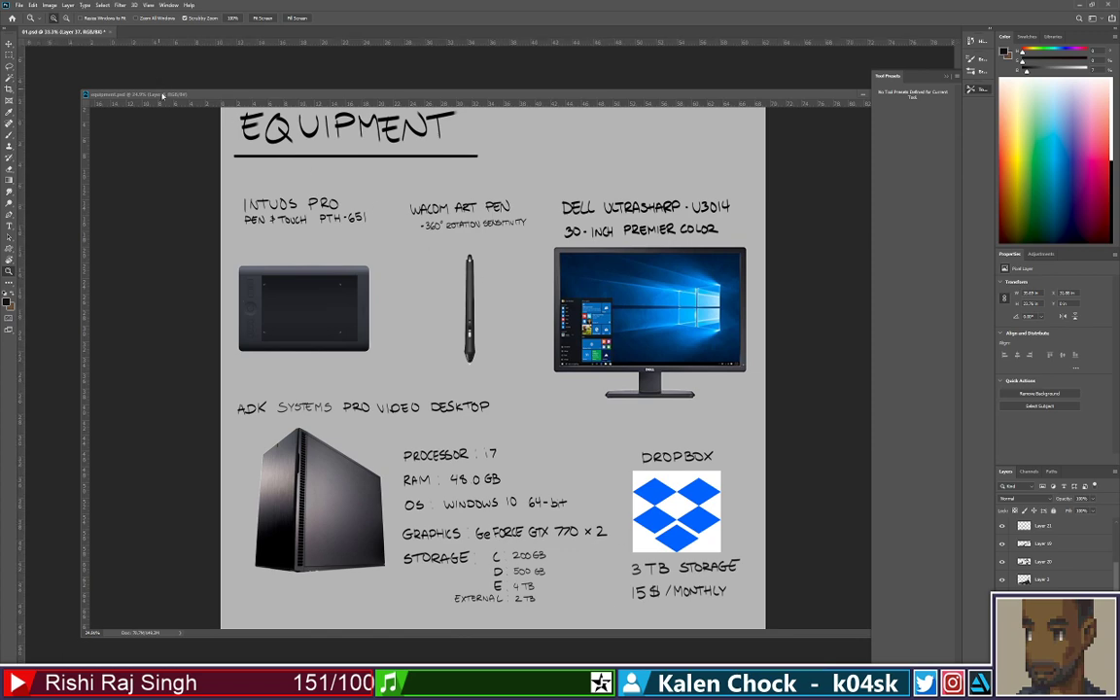
left_click_drag(163, 95, 117, 35)
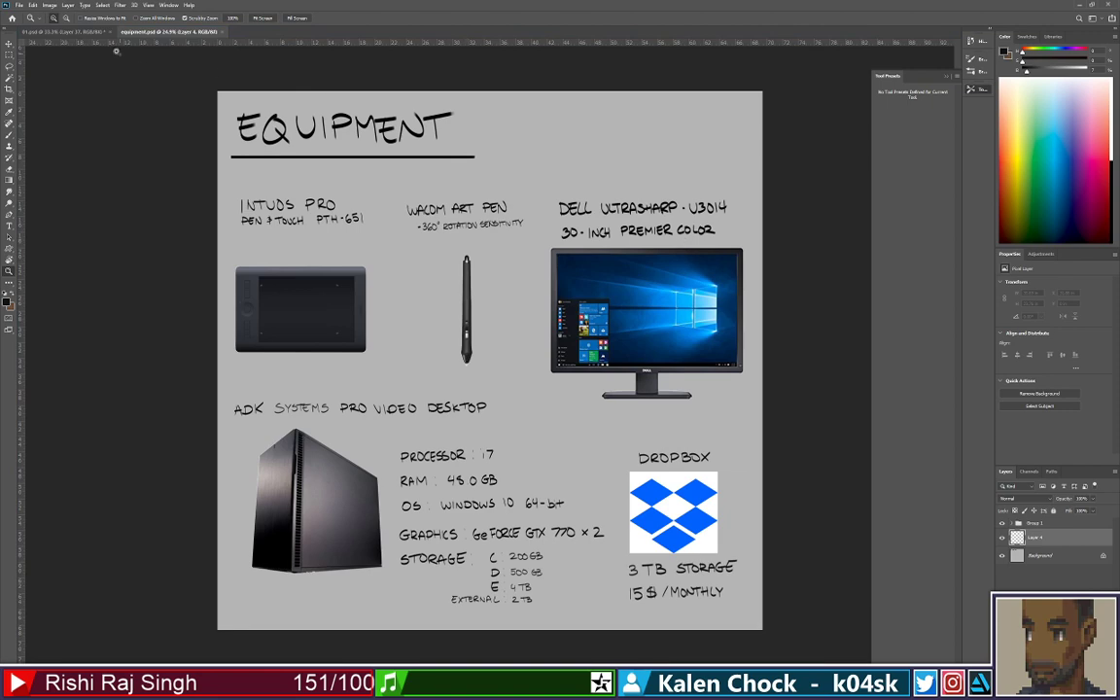
Return to the thumbnail document and try short dark brush strokes on the dark frame beside the opening
left_click(74, 31)
key("b")
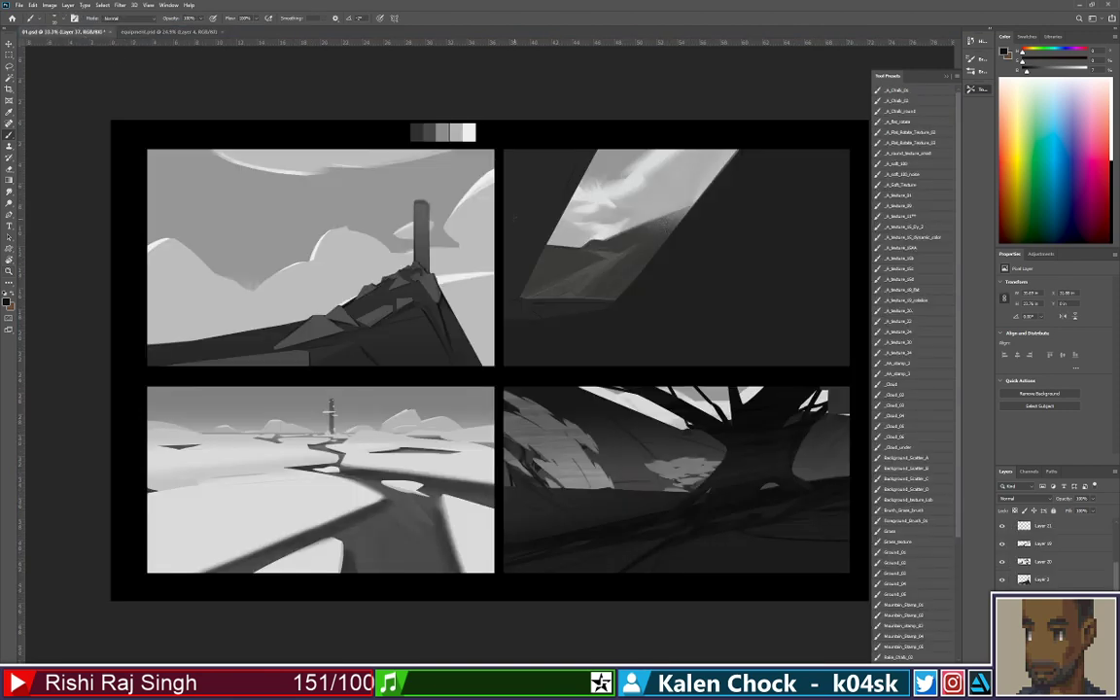
scroll(525, 213, "up", 3)
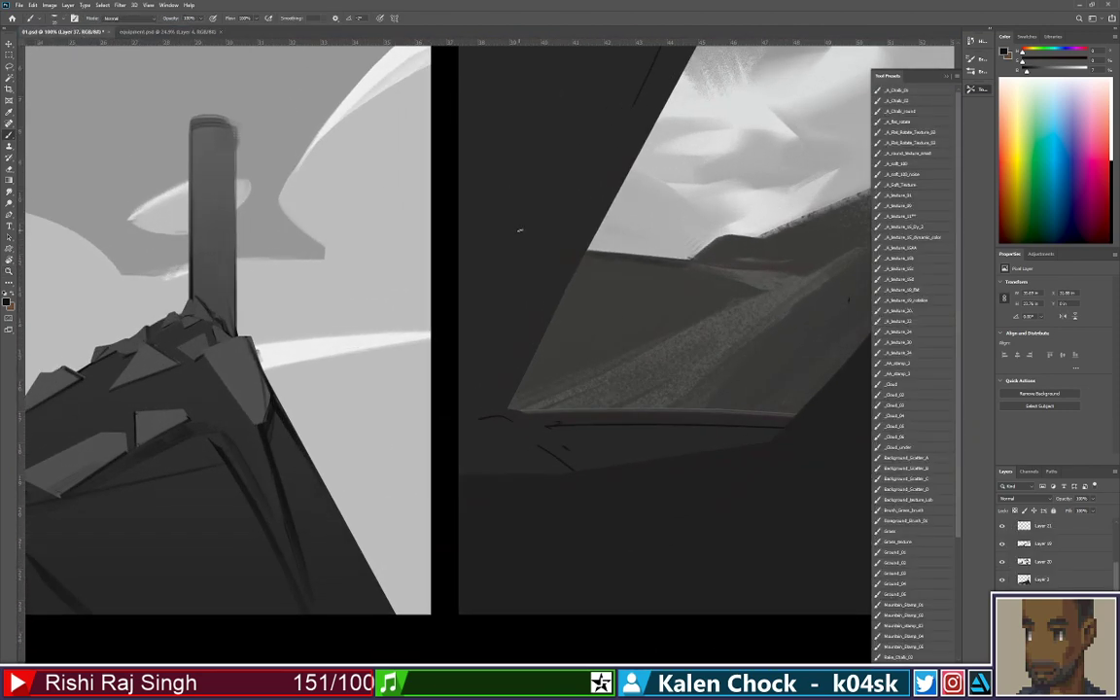
left_click_drag(538, 177, 511, 220)
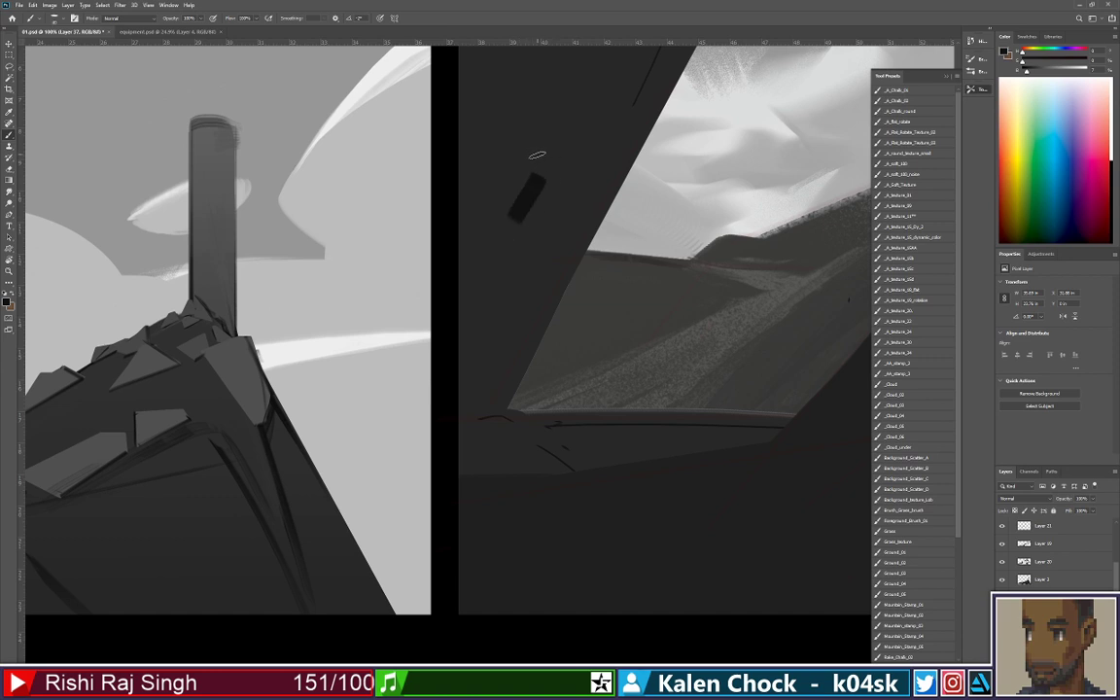
left_click_drag(529, 162, 571, 171)
left_click_drag(545, 123, 527, 148)
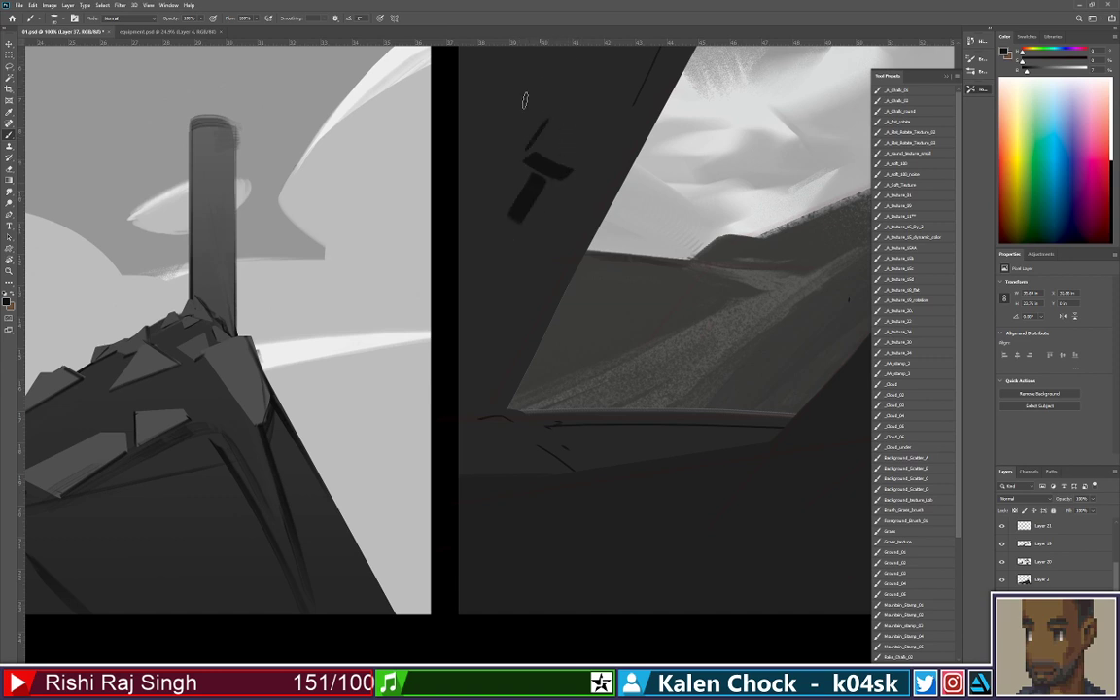
mouse_move(465, 129)
left_mouse_down()
mouse_move(496, 113)
mouse_move(511, 117)
mouse_move(507, 136)
mouse_move(583, 142)
mouse_move(583, 169)
mouse_move(595, 142)
mouse_move(530, 199)
mouse_move(544, 163)
mouse_move(525, 182)
mouse_move(530, 66)
mouse_move(478, 99)
mouse_move(471, 148)
left_mouse_up()
left_click(580, 178, "alt")
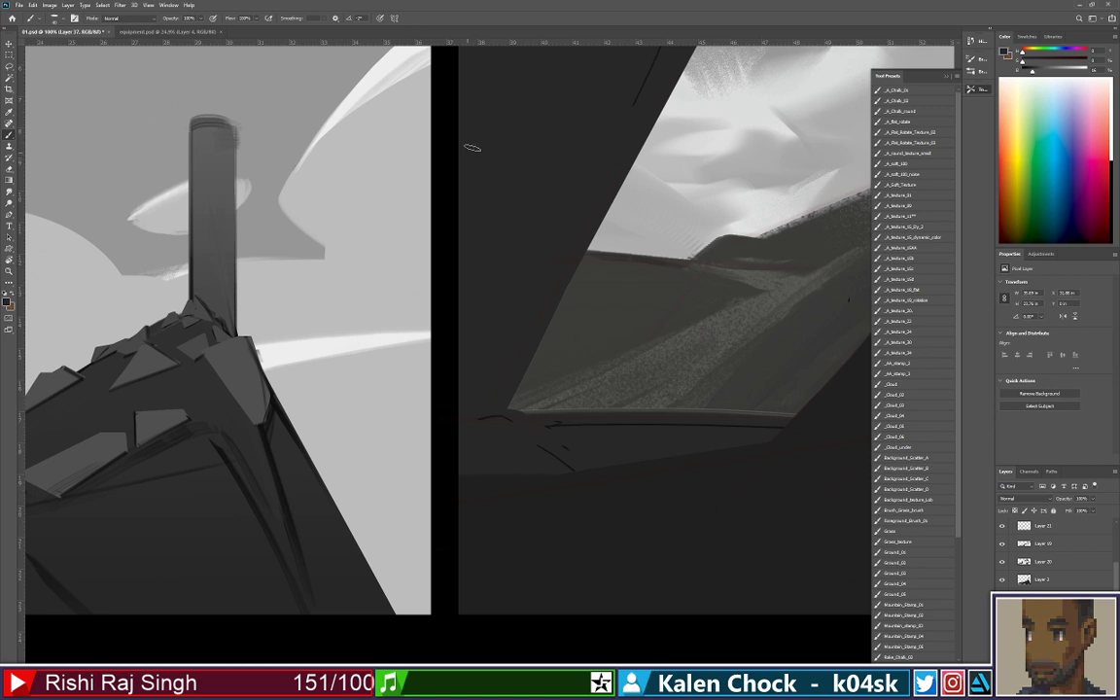
View the equipment overview once more, close equipment.psd and return to the upper-right thumbnail
left_click(170, 32)
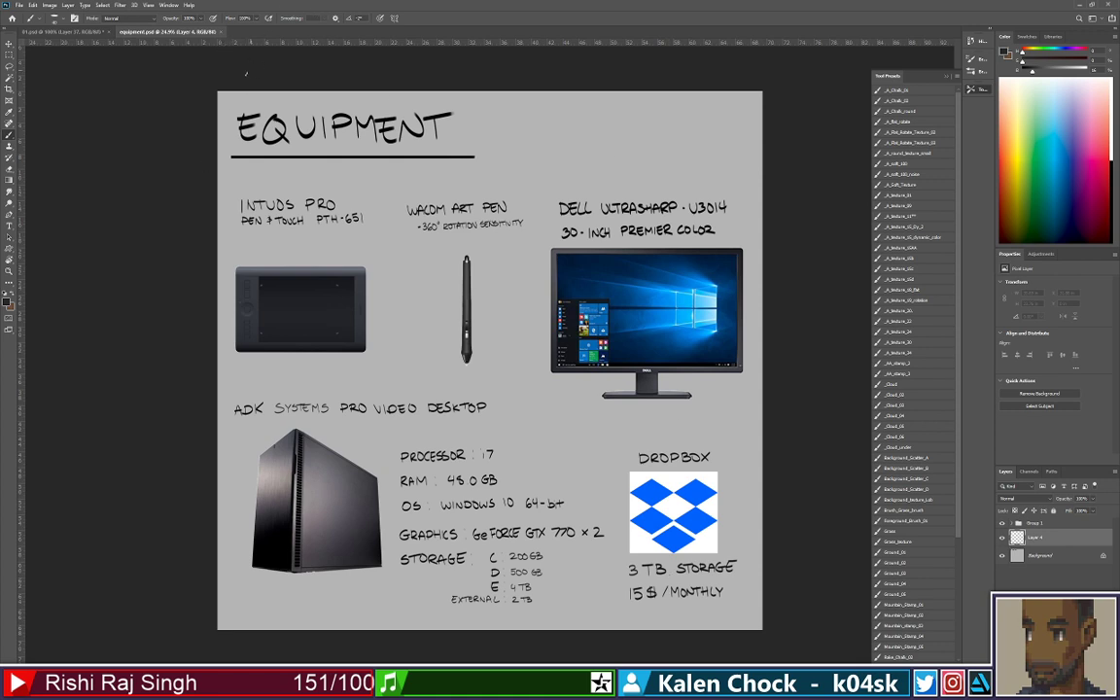
left_click(202, 32)
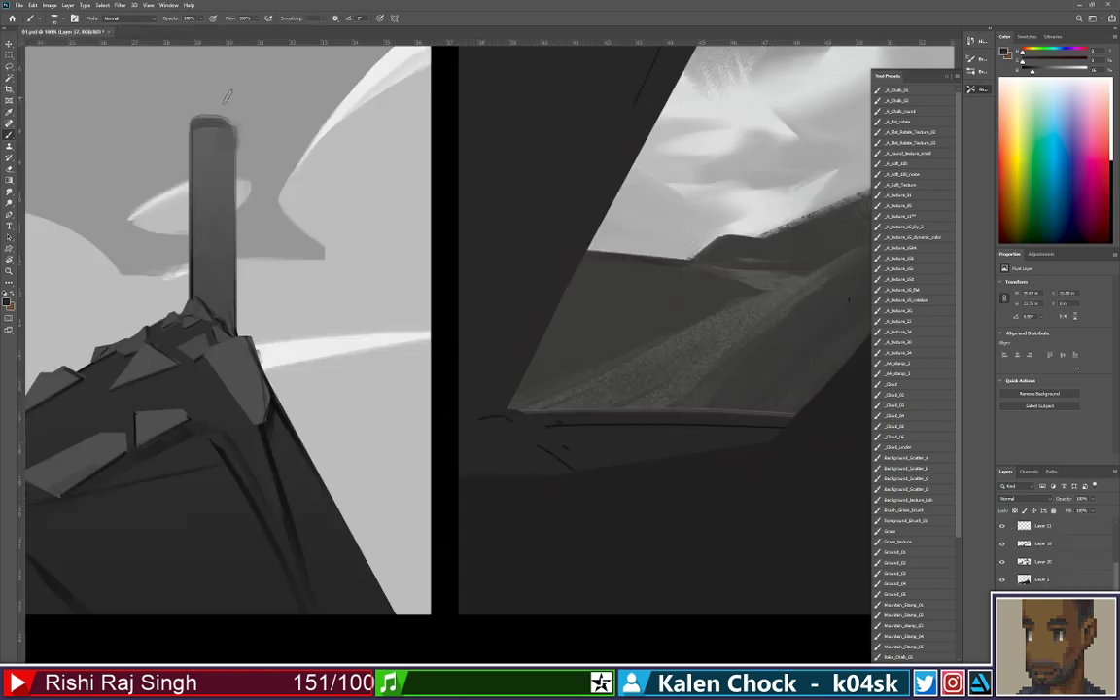
key("ctrl+space")
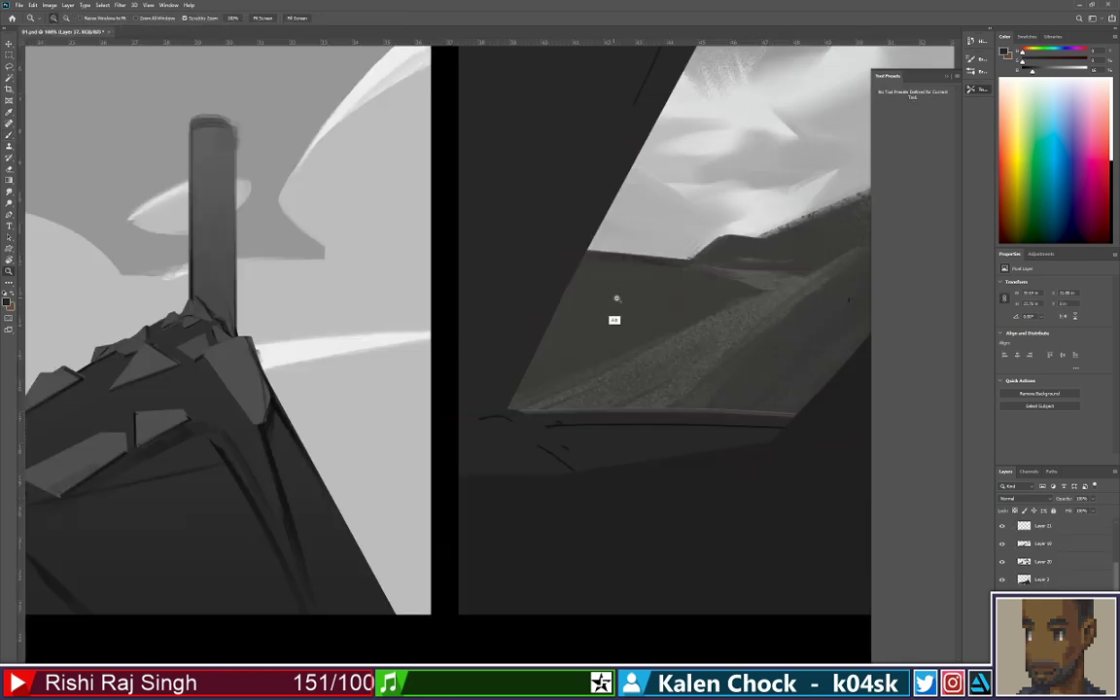
left_click_drag(616, 296, 543, 310)
key("space")
left_click_drag(715, 314, 525, 398)
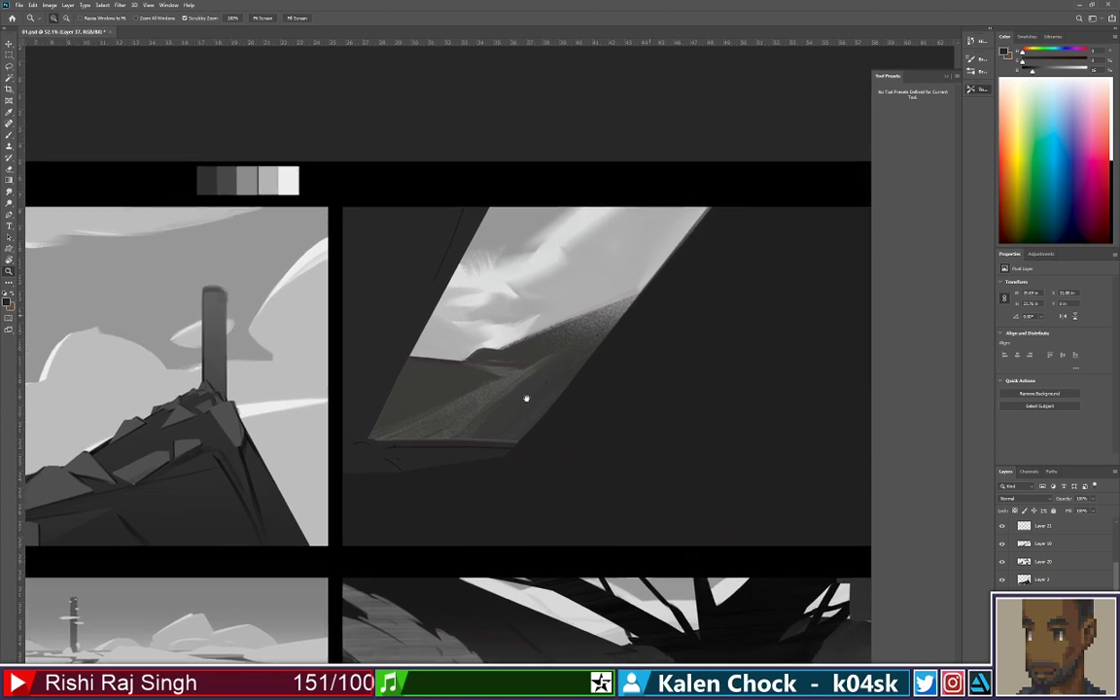
Sample a dark tone and brush a thin dark line along the opening's upper-left edge
key("e")
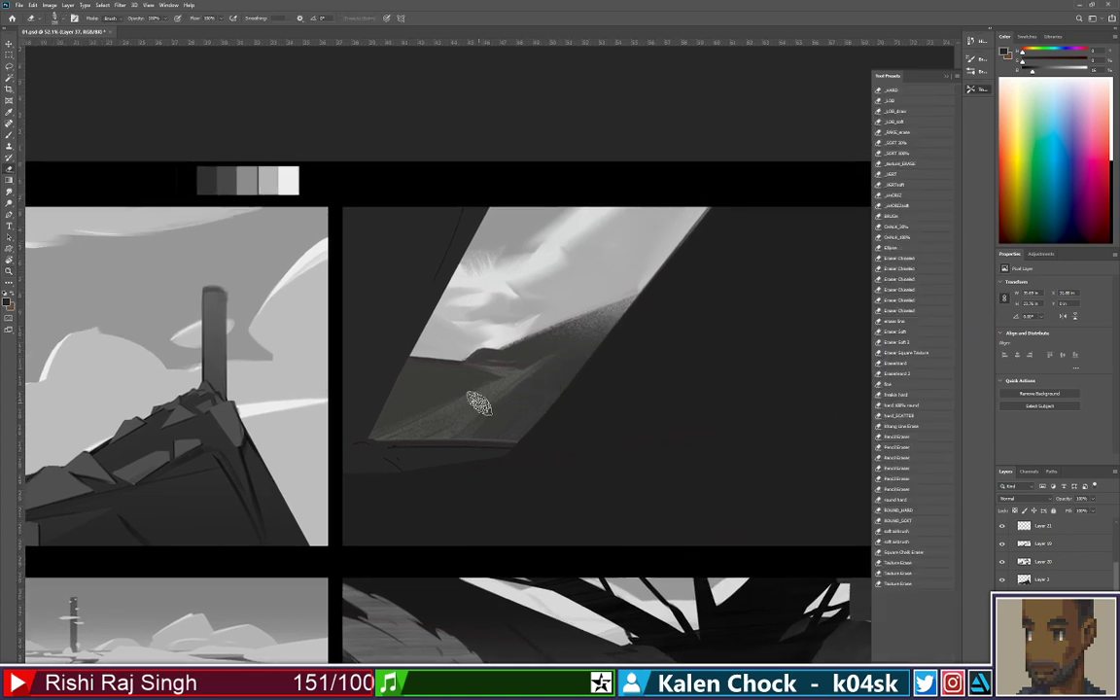
key("b")
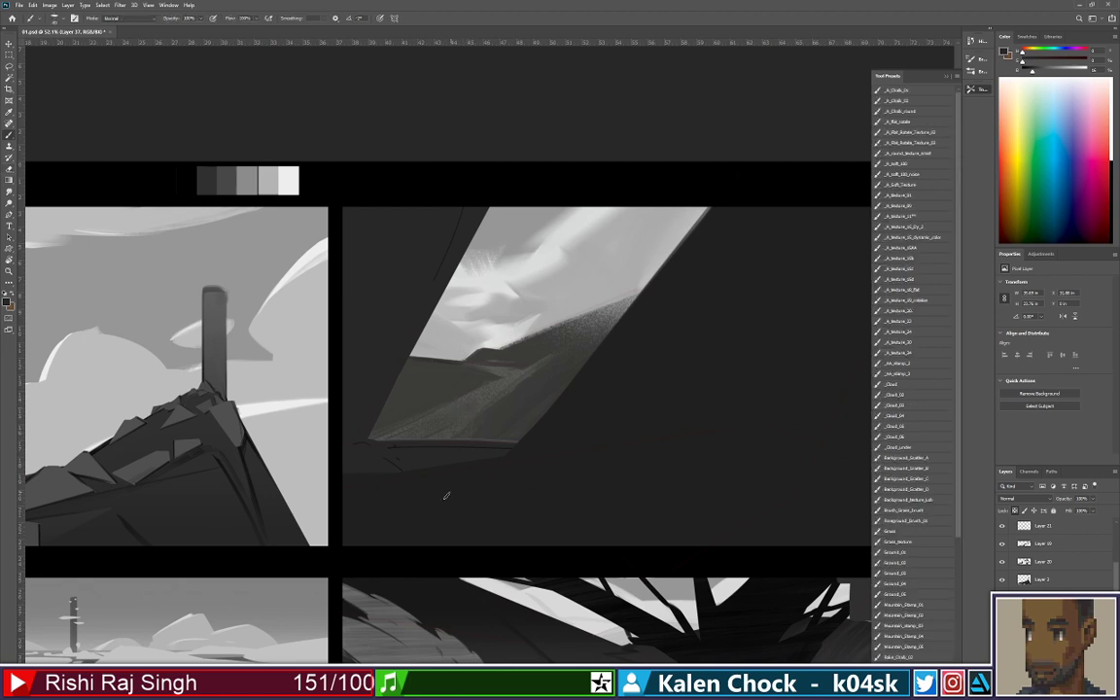
left_click(206, 183, "alt")
left_click(444, 459, "alt")
left_click_drag(432, 307, 493, 199)
Choose pure red for the brush and sketch a straight-edged monitor rectangle on the dark area right of the opening
mouse_move(689, 339)
left_mouse_down()
mouse_move(515, 324)
mouse_move(538, 337)
left_mouse_up()
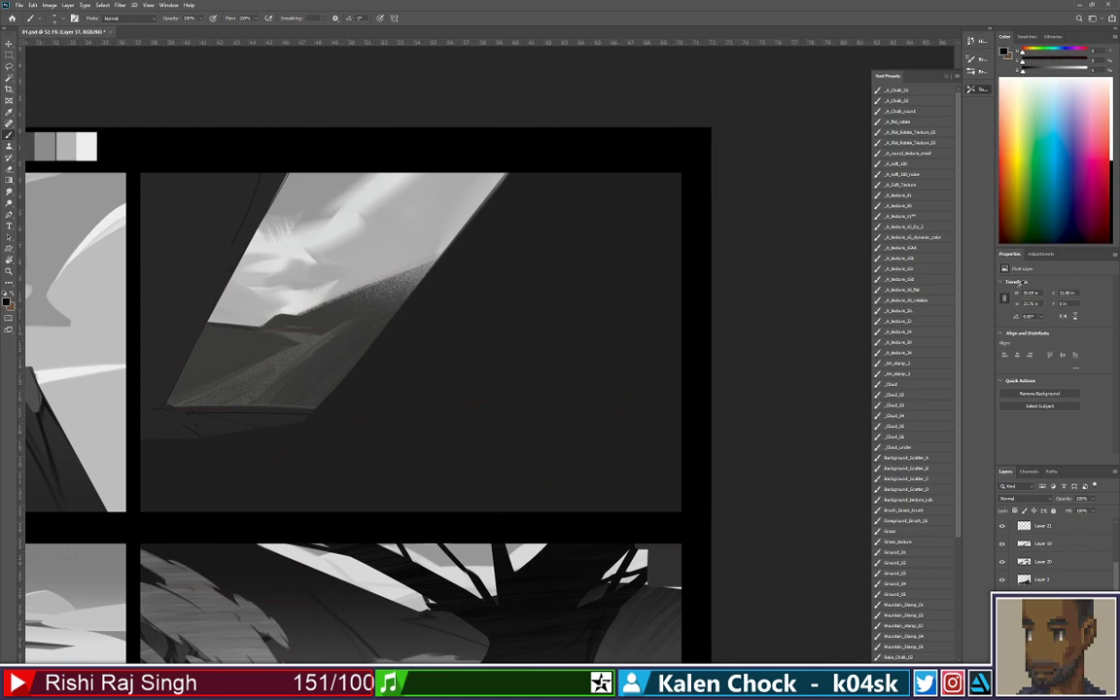
key("z")
left_click_drag(516, 307, 458, 306)
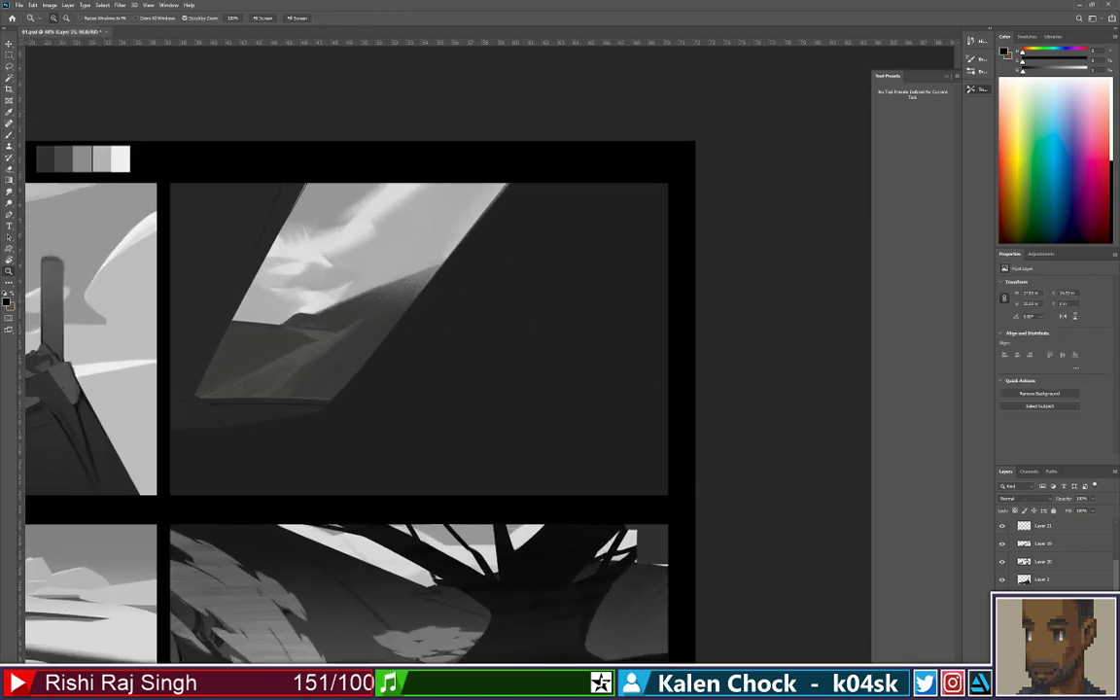
mouse_move(1050, 60)
left_mouse_down()
mouse_move(1091, 61)
mouse_move(1091, 71)
left_mouse_up()
key("b")
key("b")
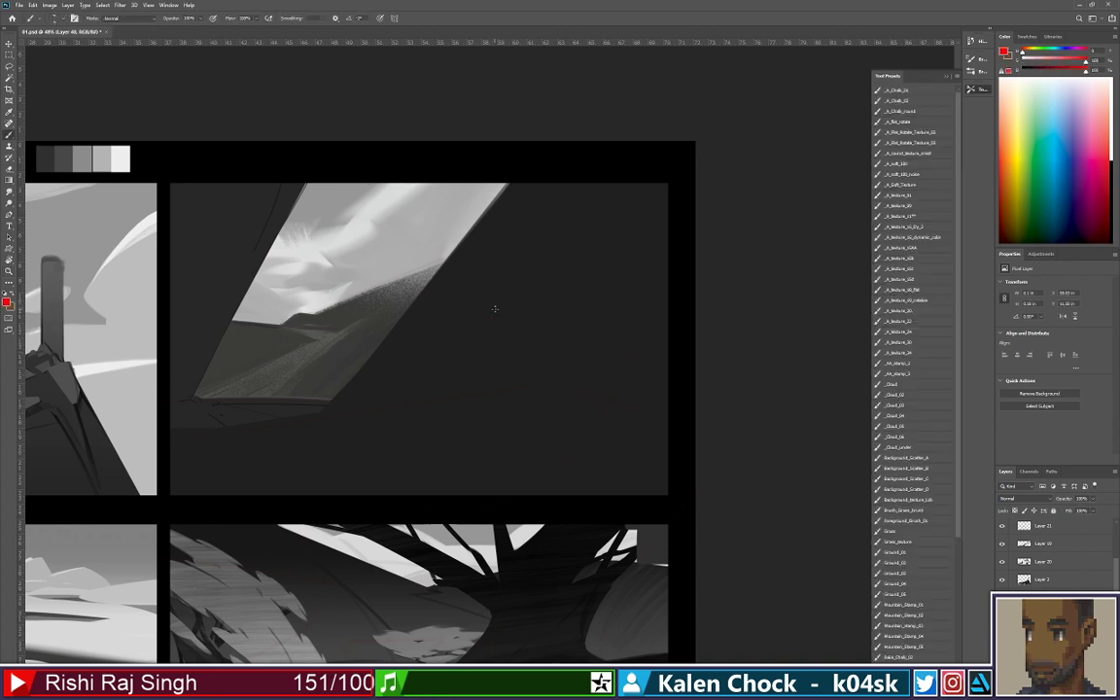
key("z")
left_click(497, 315)
left_click(499, 316)
key("b")
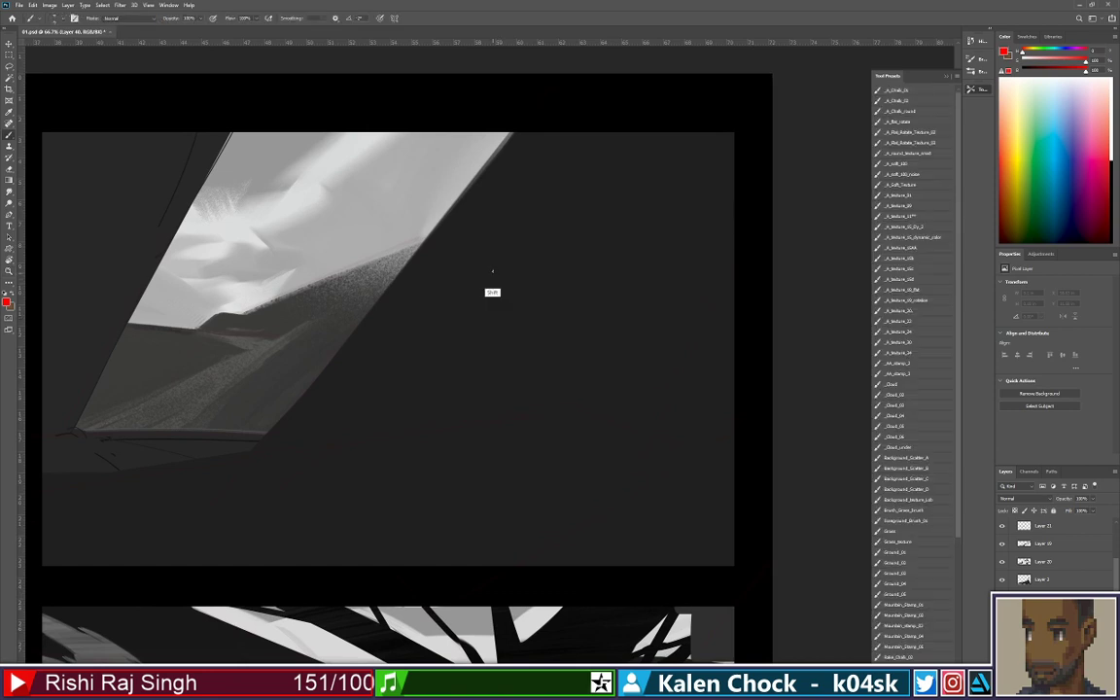
left_click_drag(491, 272, 493, 354)
left_click(667, 354, "shift")
left_click(667, 265, "shift")
left_click(464, 265, "shift")
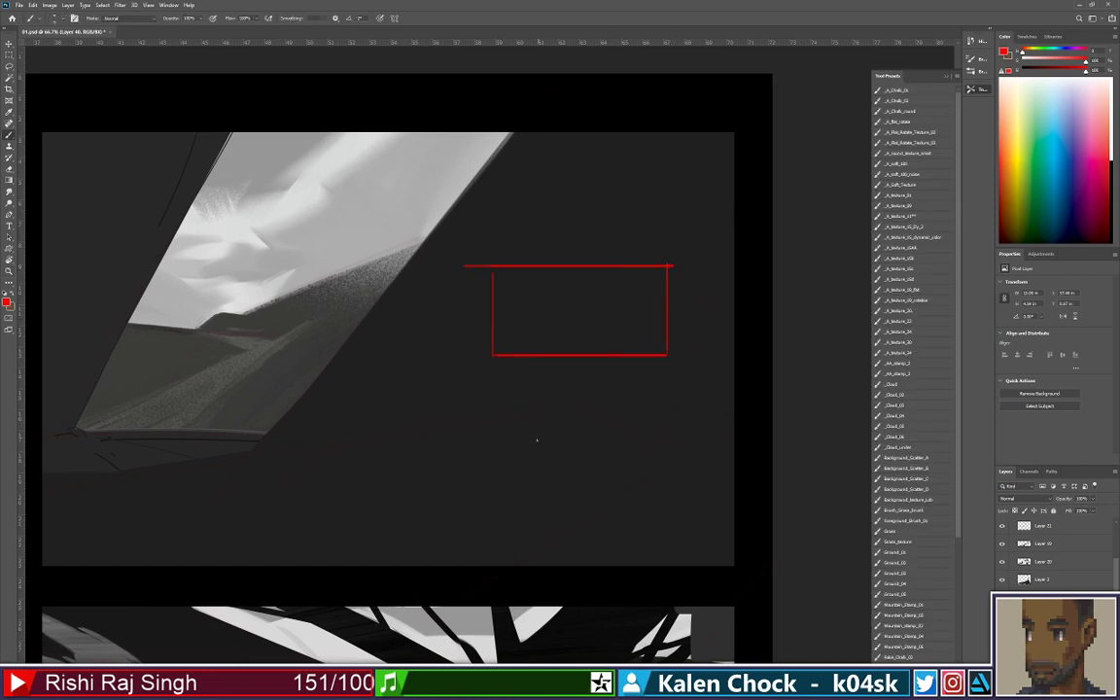
Sketch a red tablet in perspective below the monitor rectangle, with small controls on it and a pen standing on its surface
left_click(496, 443, "shift")
left_click(688, 444, "shift")
left_click(667, 410, "shift")
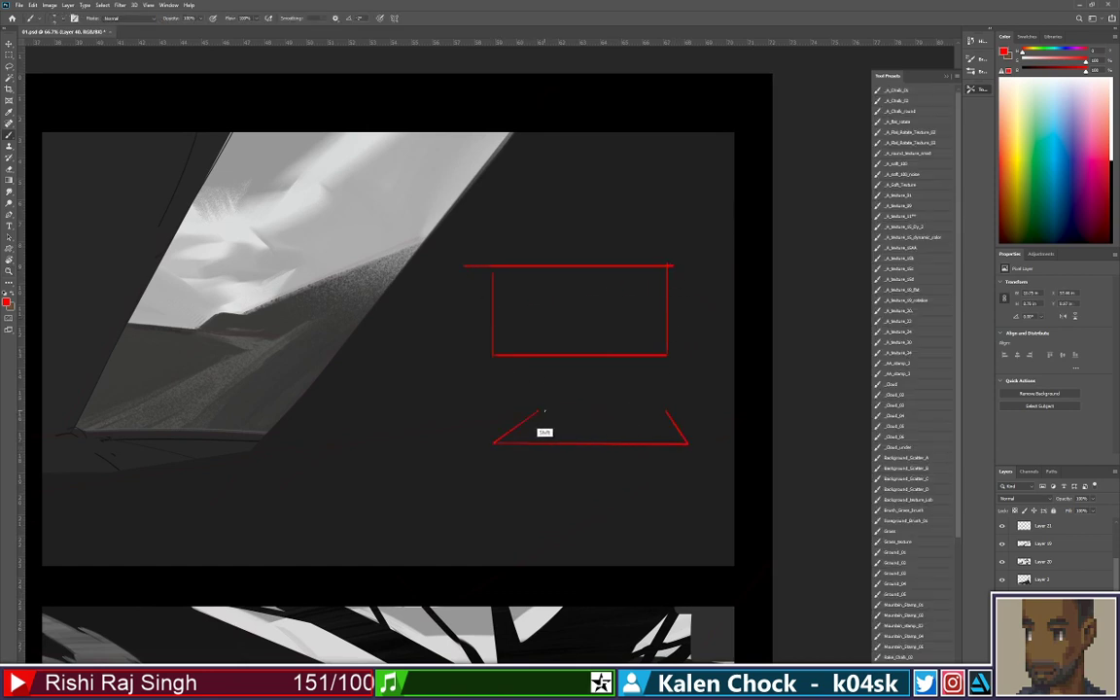
left_click(540, 409, "shift")
left_click_drag(542, 417, 517, 437)
left_click_drag(675, 384, 661, 420)
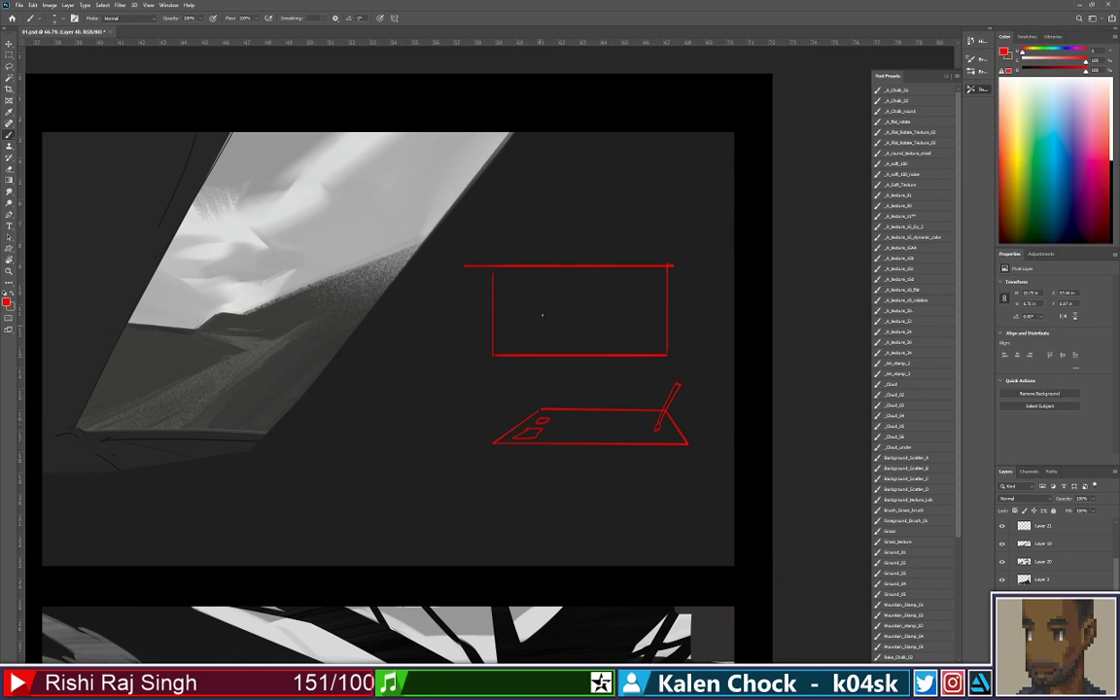
Switch the brush to pure blue, write "1 FT" beside the tablet and draw two converging lines inside the monitor rectangle
left_click(1063, 49)
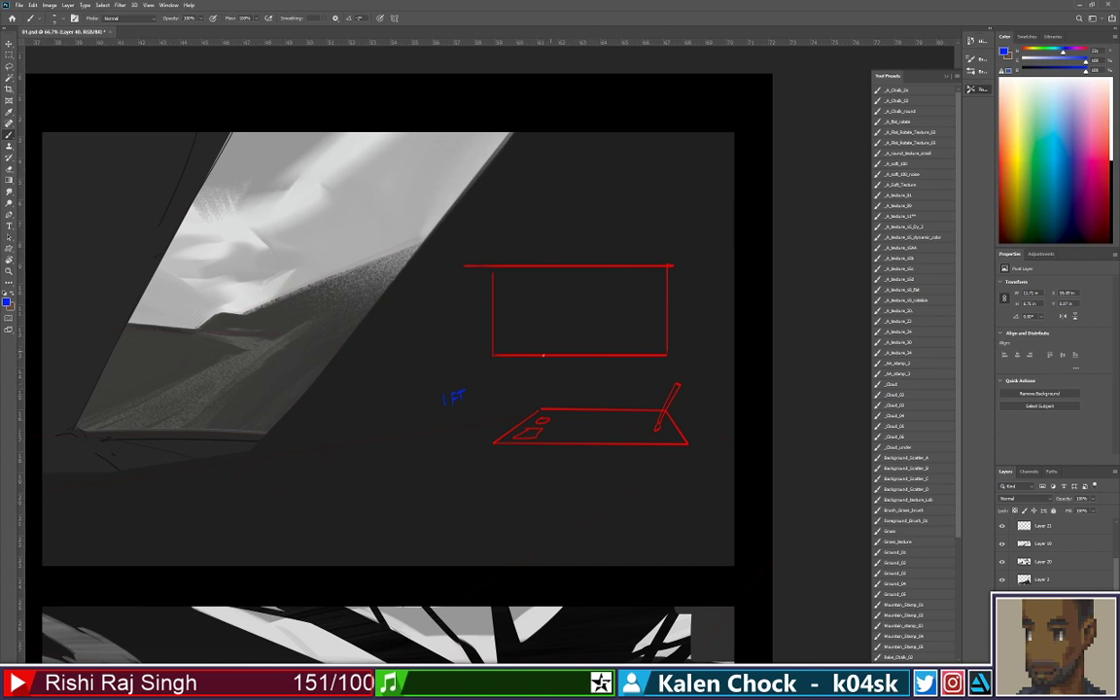
left_click(493, 356)
left_click(547, 327, "shift")
left_click(506, 282)
left_click(539, 301, "shift")
scroll(579, 334, "down", 2)
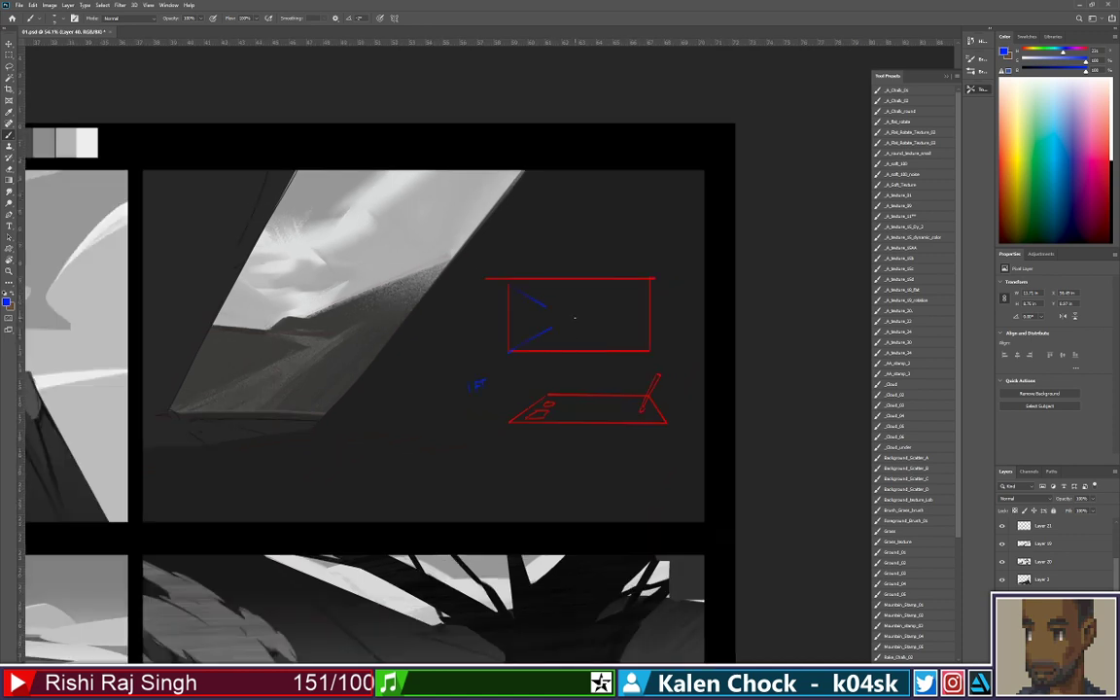
Examine the red and blue setup sketch in the context of all four thumbnails
key("z")
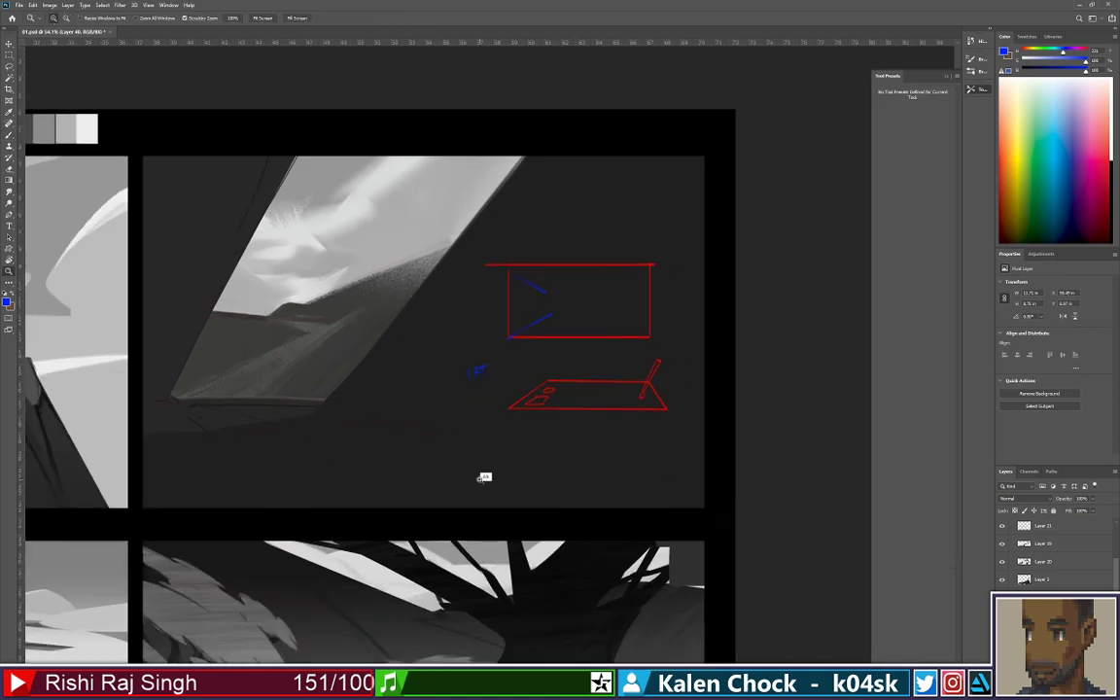
left_click(491, 420, "alt")
left_click(491, 420, "alt")
left_click(491, 420, "alt")
left_click(491, 420, "alt")
left_click(491, 303)
left_click(493, 301)
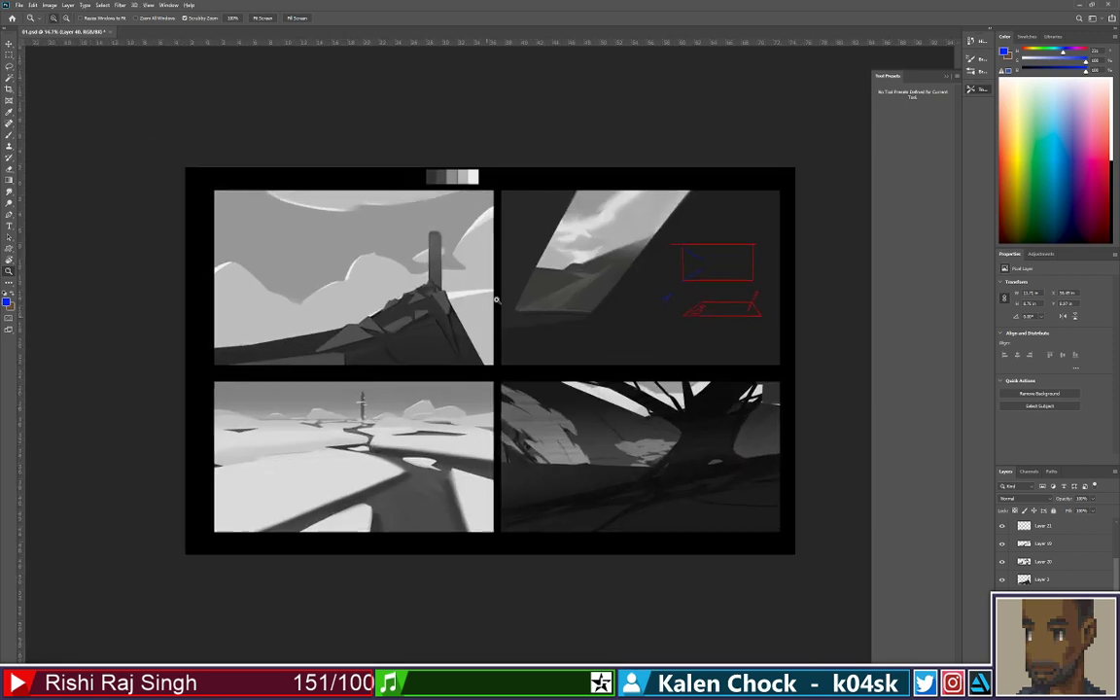
left_click(496, 300)
left_click(669, 279)
left_click_drag(674, 279, 260, 403)
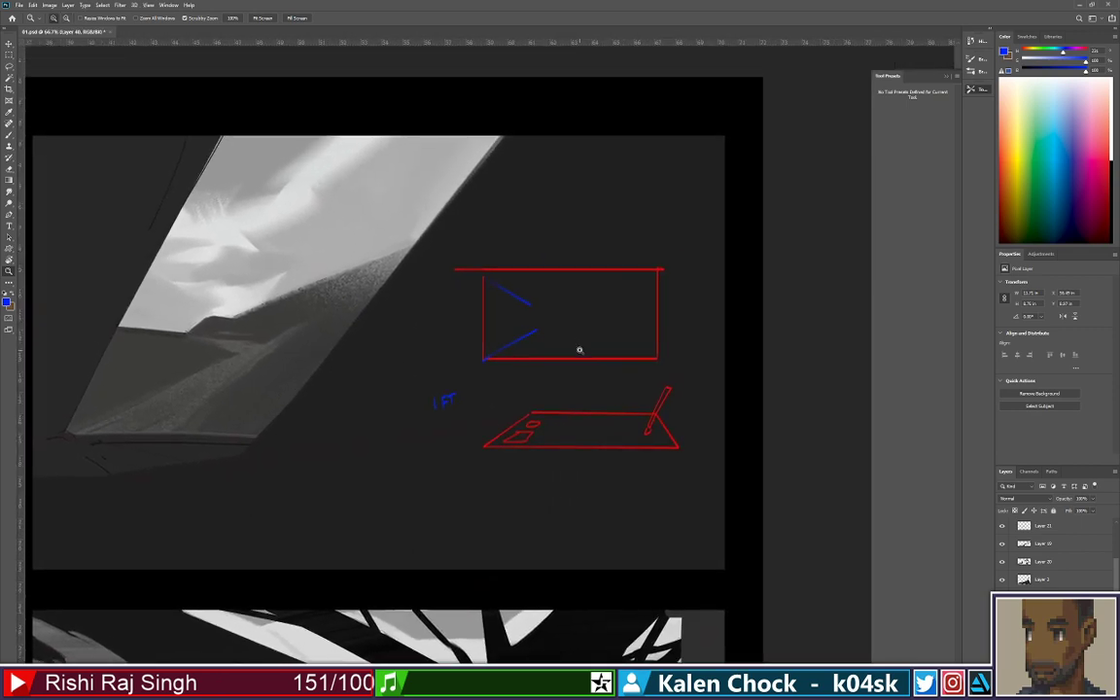
Draw a smaller blue rectangle inside the red monitor rectangle and join its corners to the outer corners with straight blue lines
left_click(580, 350)
left_click_drag(568, 367, 530, 363)
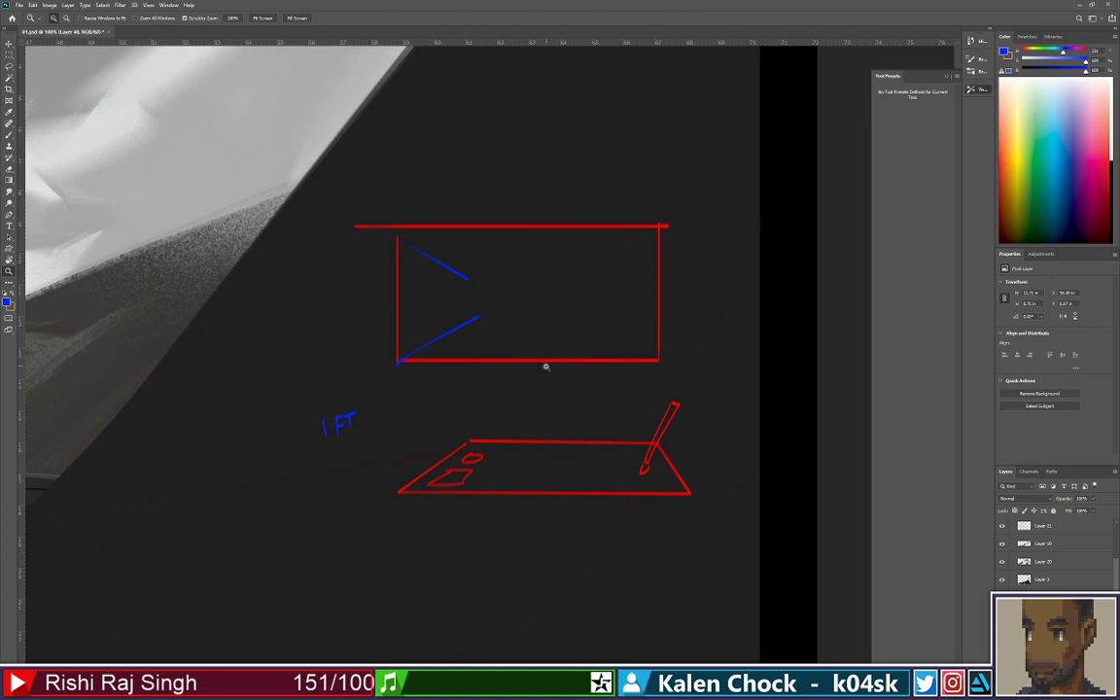
key("b")
mouse_move(465, 275)
left_mouse_down()
mouse_move(464, 316)
mouse_move(627, 319)
left_mouse_up()
mouse_move(618, 257)
left_mouse_down()
mouse_move(433, 267)
mouse_move(611, 274)
mouse_move(611, 339)
mouse_move(661, 228)
left_mouse_up()
key("ctrl+z")
left_click(609, 316, "shift")
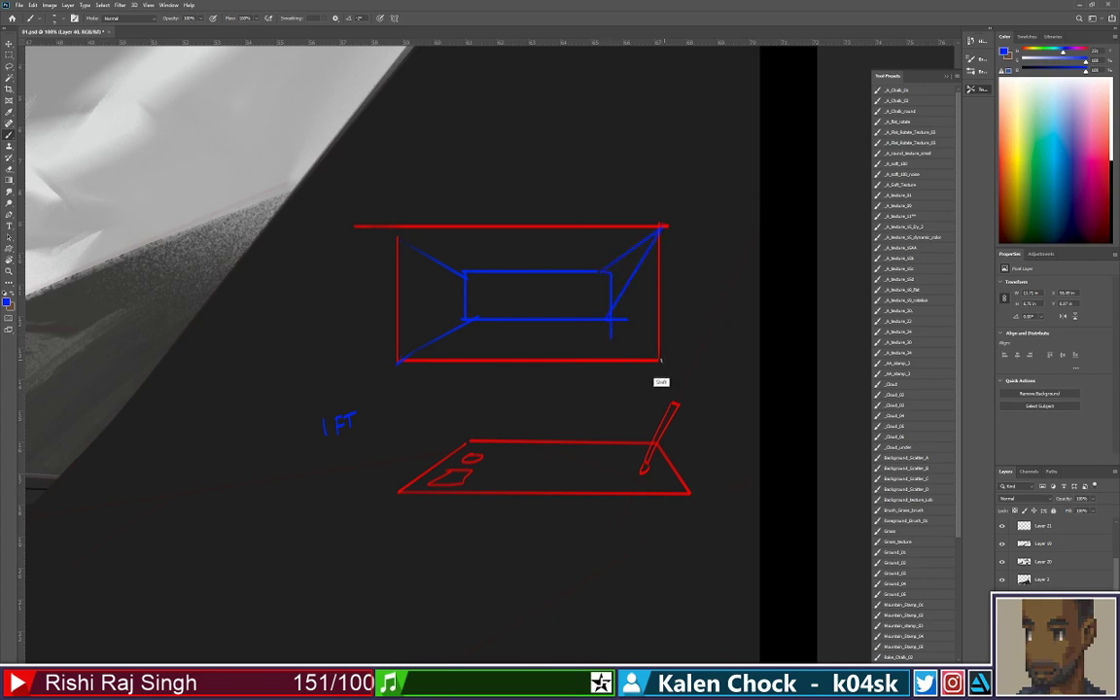
left_click(663, 358, "shift")
key("alt+space")
left_click_drag(518, 400, 487, 398)
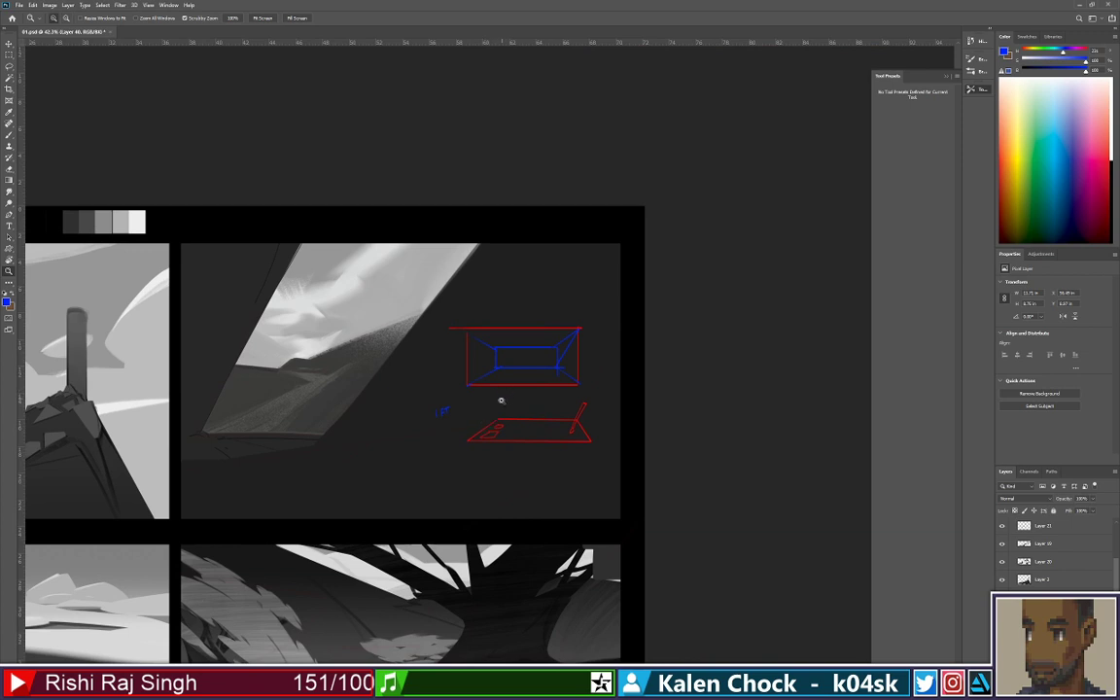
left_click_drag(450, 442, 547, 372)
key("b")
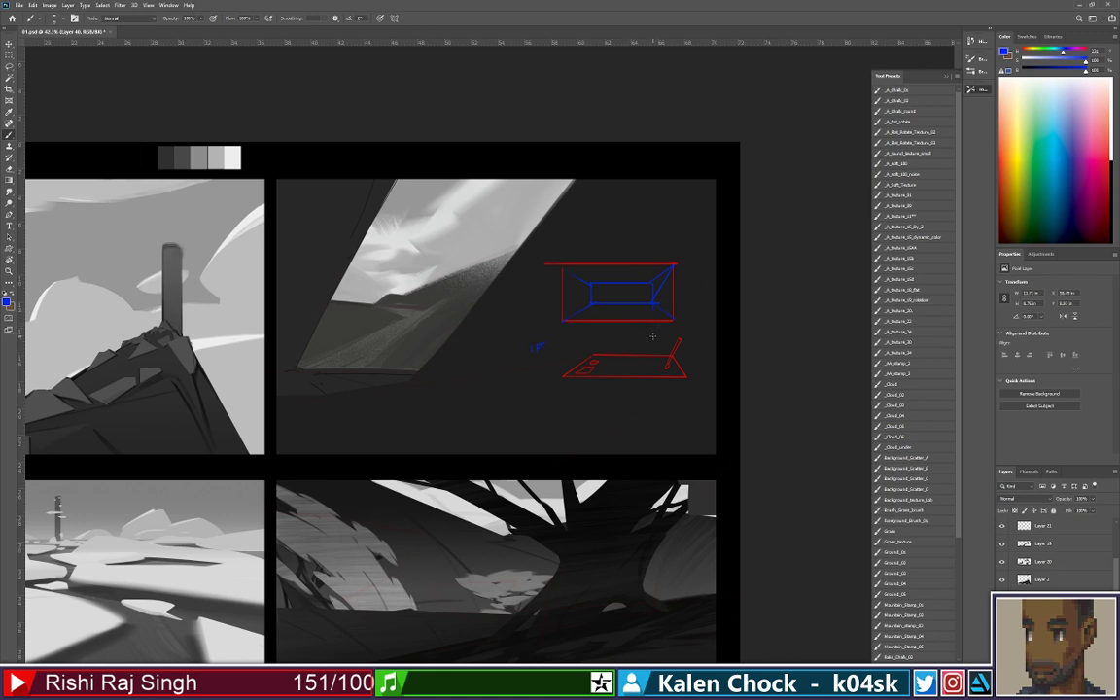
Switch the brush back to red and draw a tilted straight-edged device outline on the dark area at the opening's lower-right corner
key("z")
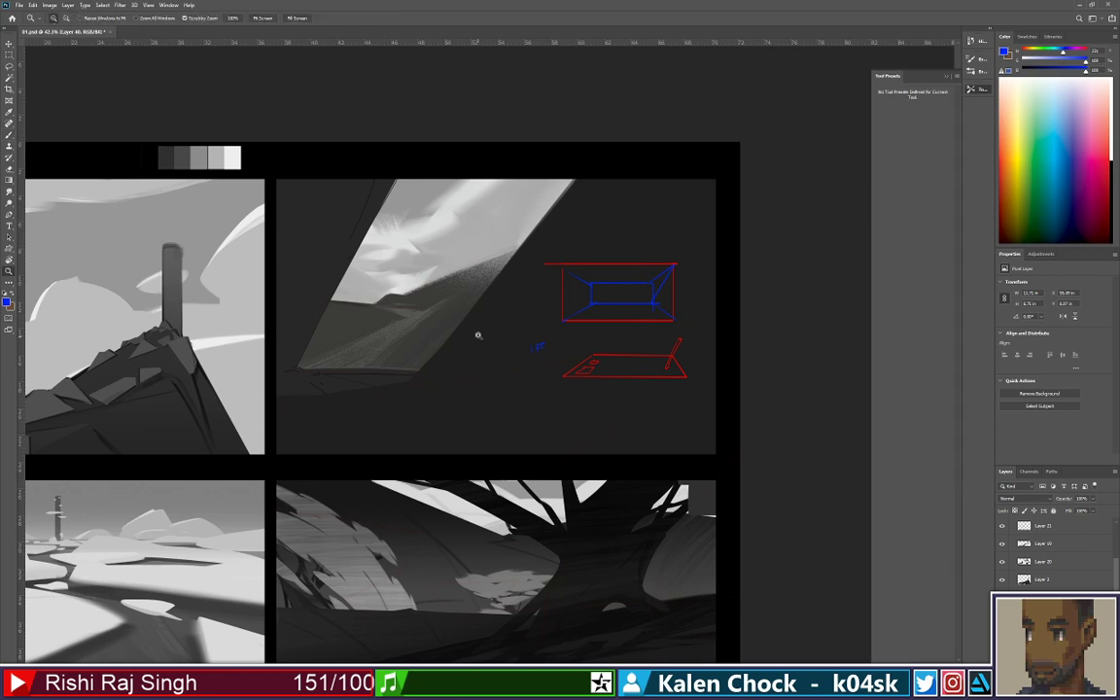
left_click(477, 334)
left_click(478, 334)
left_click_drag(476, 306, 547, 246)
key("b")
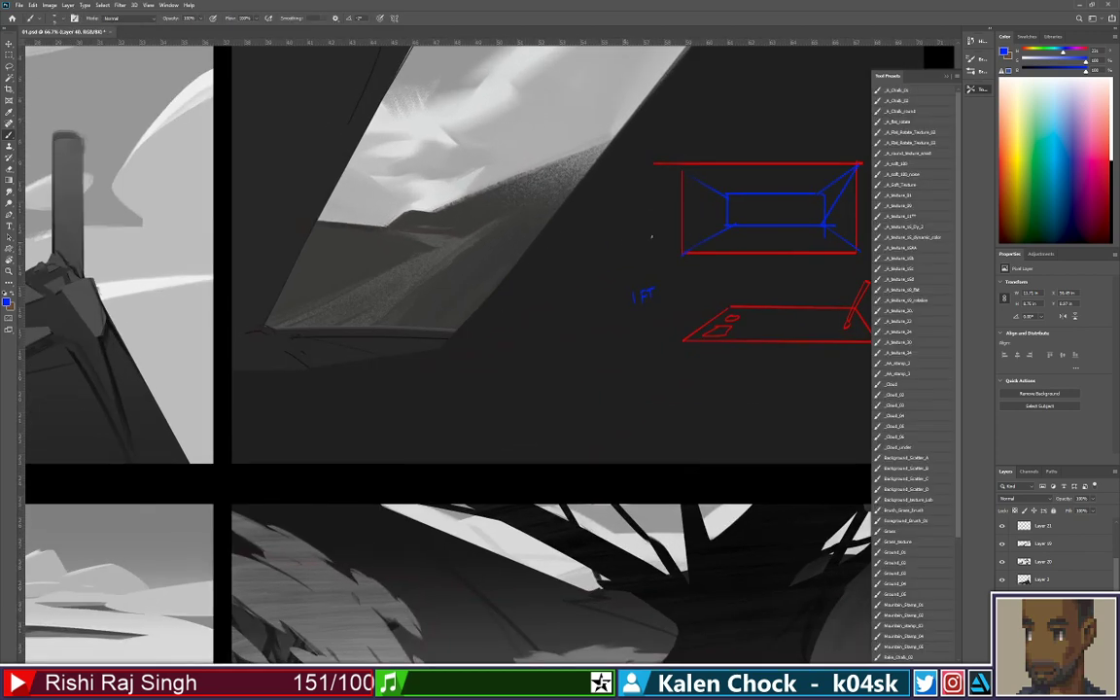
key("x")
left_click(479, 299)
left_click(409, 359, "shift")
left_click(605, 400, "shift")
left_click(638, 340, "shift")
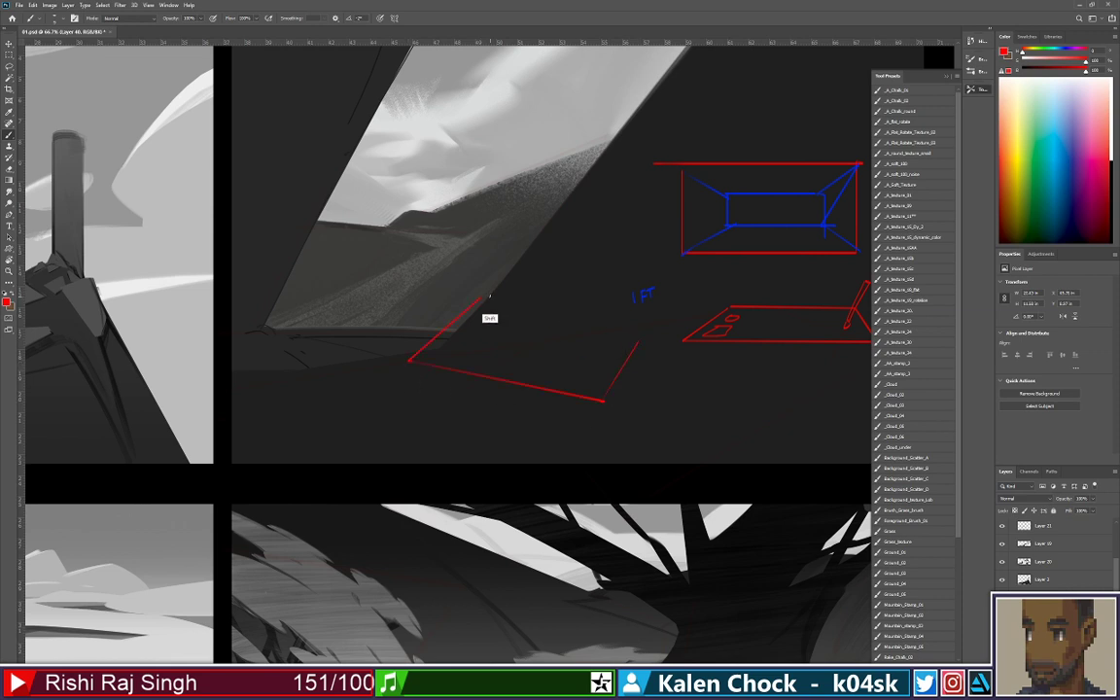
left_click(480, 293)
left_click(652, 323, "shift")
Draw a smaller four-sided screen outline in red inside the tilted device, parallel to its edges
left_click(451, 354, "shift")
left_click(586, 383, "shift")
left_click(612, 340, "shift")
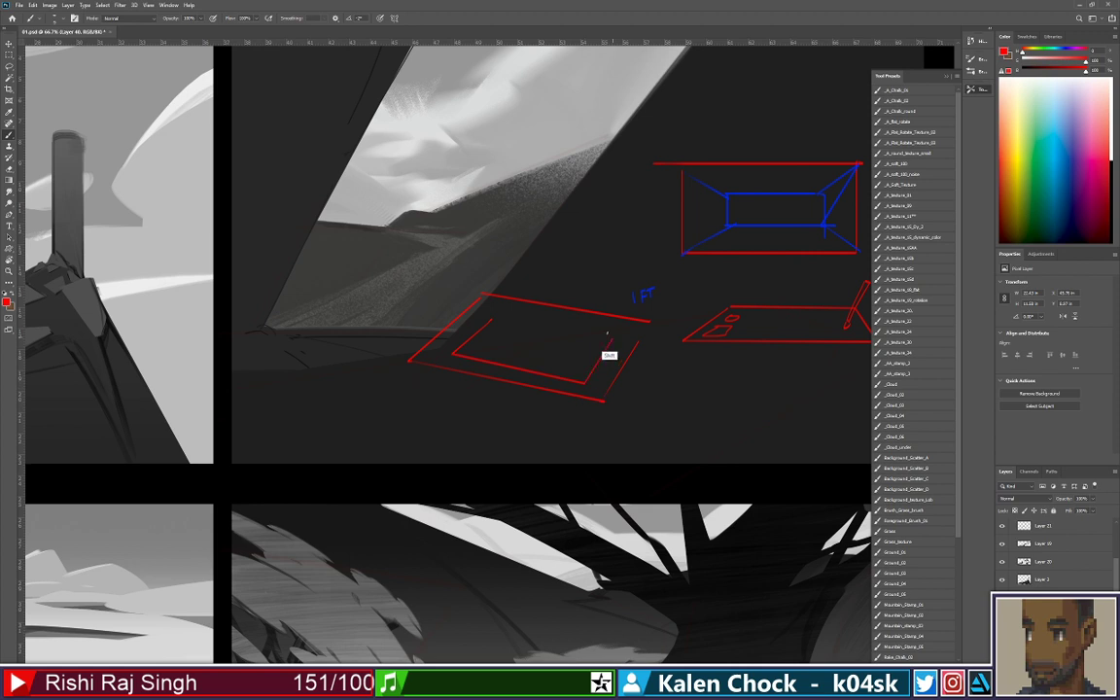
left_click(495, 316, "shift")
key("z")
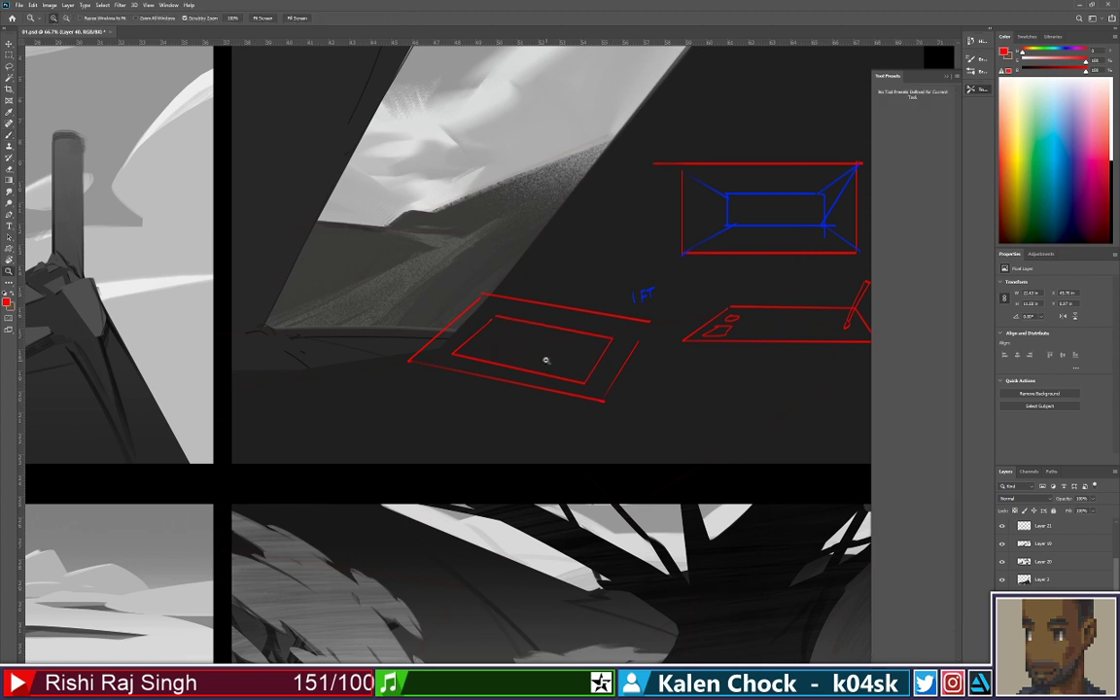
left_click_drag(540, 353, 543, 354)
key("b")
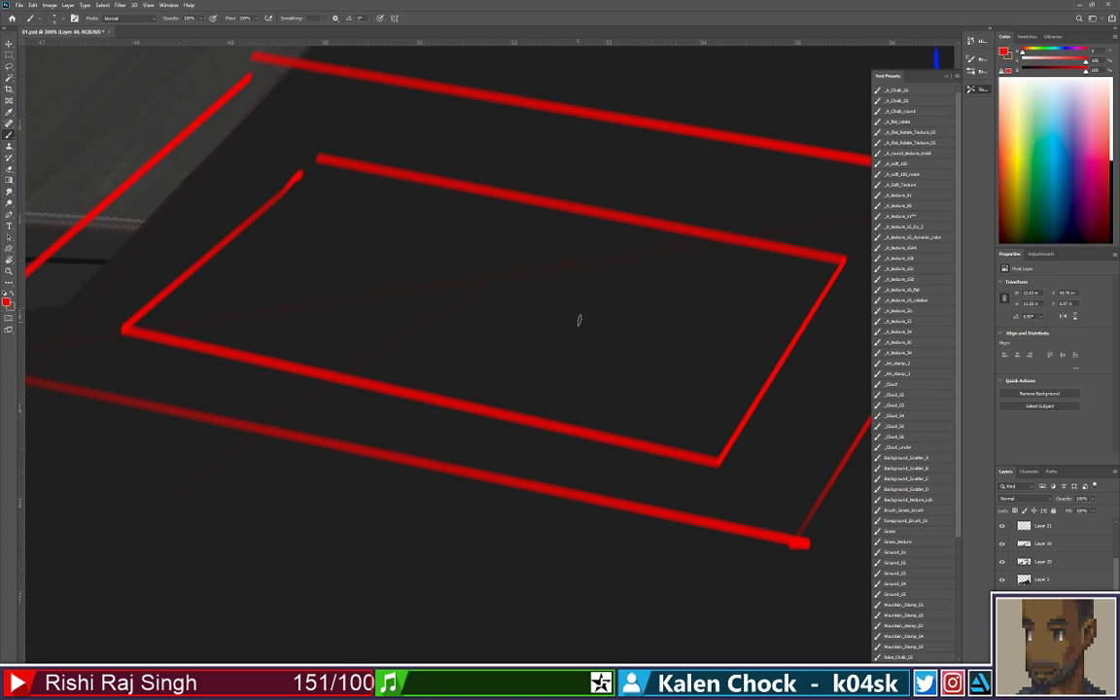
Sketch a round red head with an ear over the hillside, just above the tilted device outline
key("z")
mouse_move(652, 292)
left_mouse_down()
mouse_move(573, 290)
mouse_move(465, 425)
mouse_move(457, 398)
left_mouse_up()
key("b")
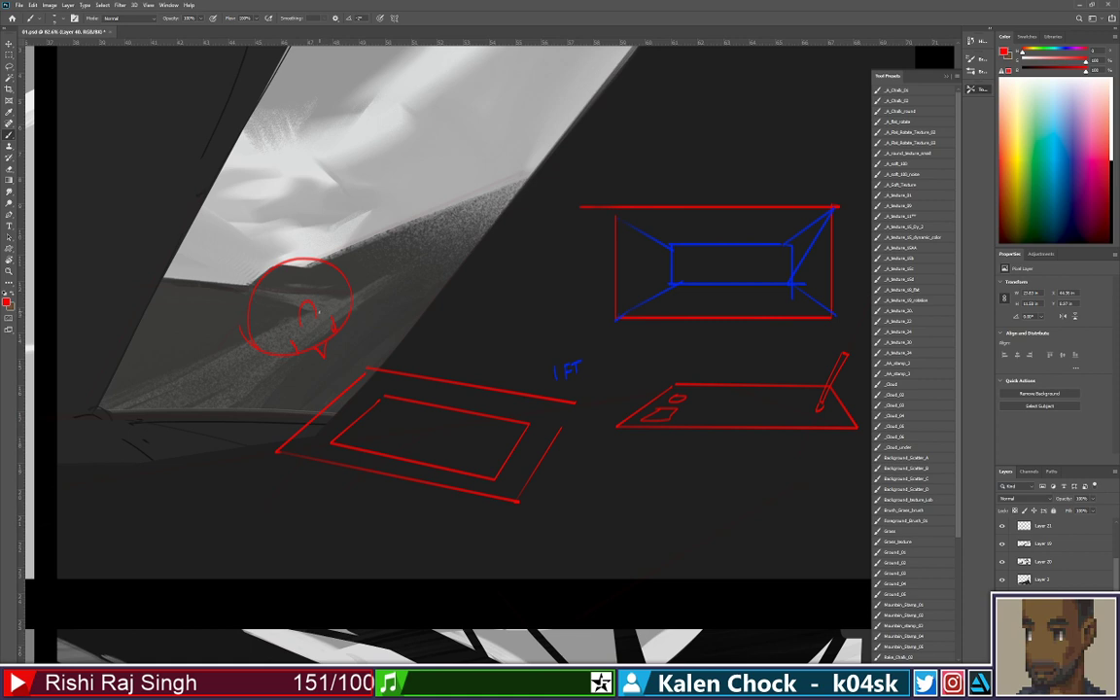
Lasso the red head sketch and move it toward and away from the tilted device, leaving it overlapping the device's upper corner
key("l")
mouse_move(251, 385)
left_mouse_down()
mouse_move(422, 254)
mouse_move(170, 282)
mouse_move(334, 375)
mouse_move(348, 315)
mouse_move(332, 303)
mouse_move(349, 324)
mouse_move(297, 289)
mouse_move(387, 387)
mouse_move(334, 332)
mouse_move(589, 540)
mouse_move(655, 609)
mouse_move(634, 531)
left_mouse_up()
key("v")
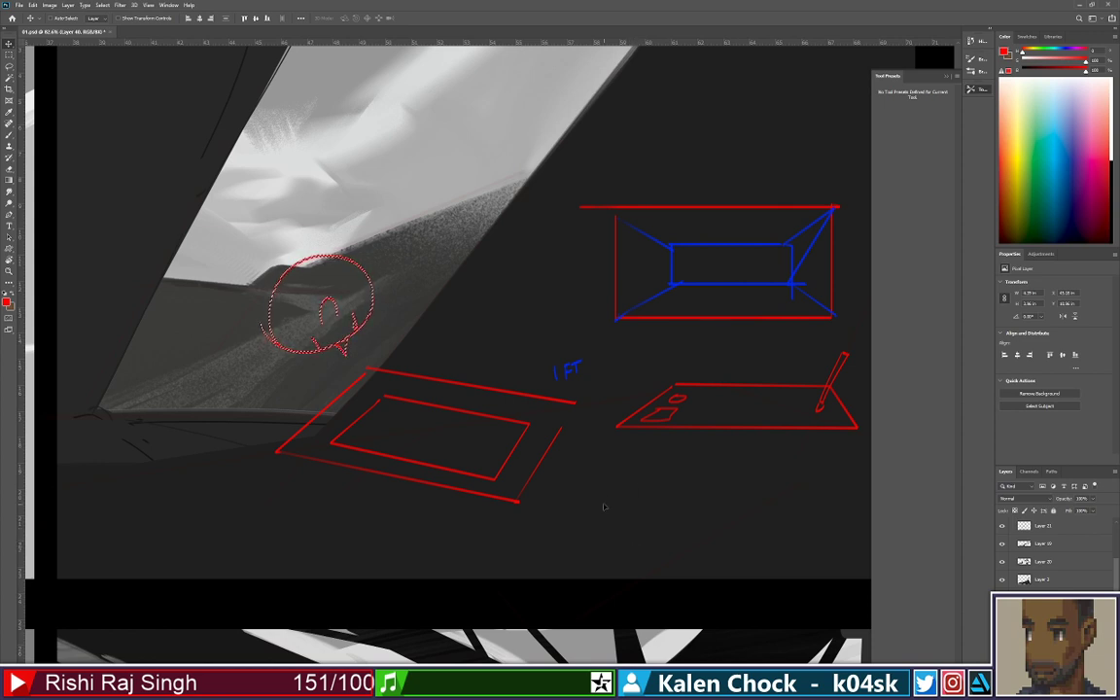
left_click_drag(645, 512, 673, 581)
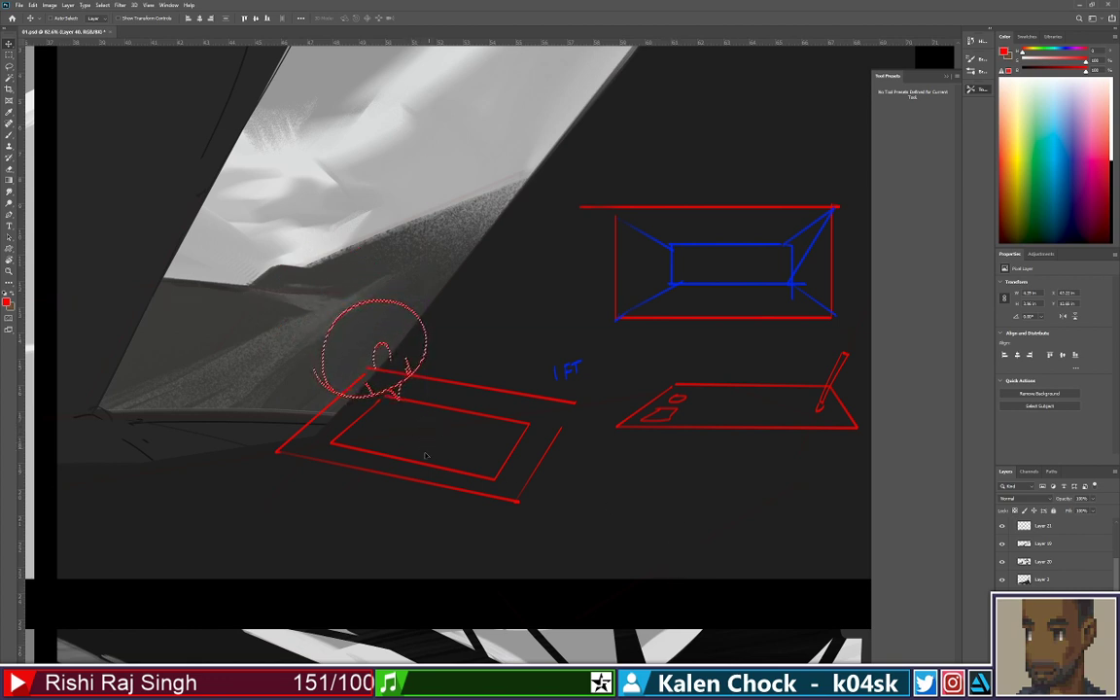
left_click_drag(353, 352, 326, 327)
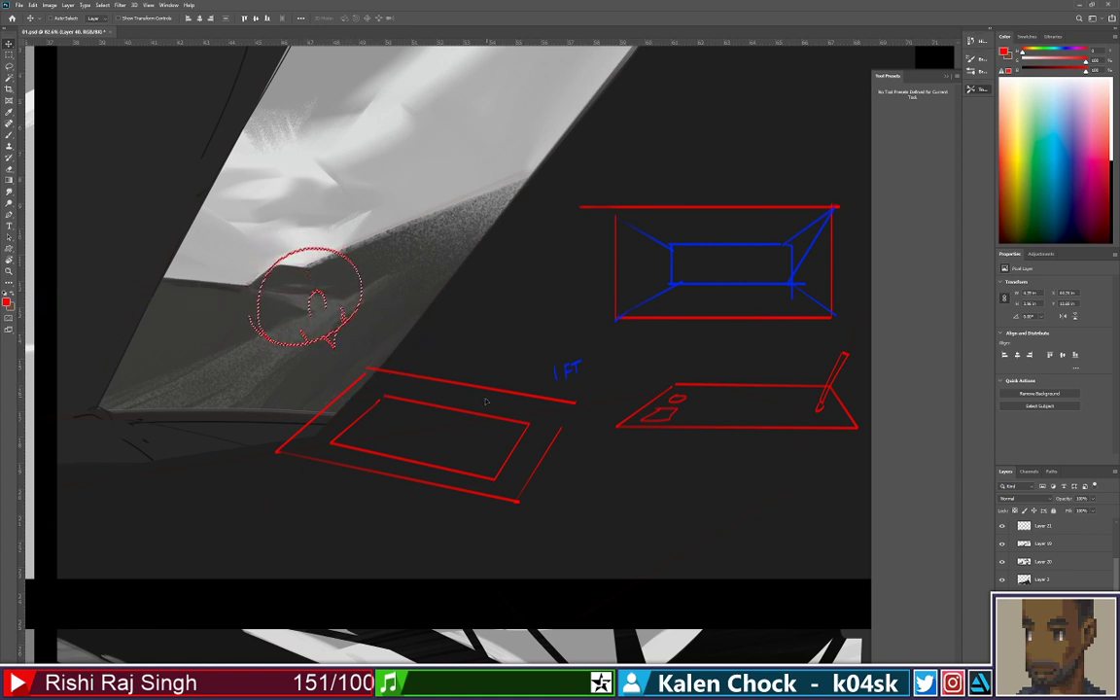
scroll(487, 413, "down", 2)
scroll(488, 416, "up", 2)
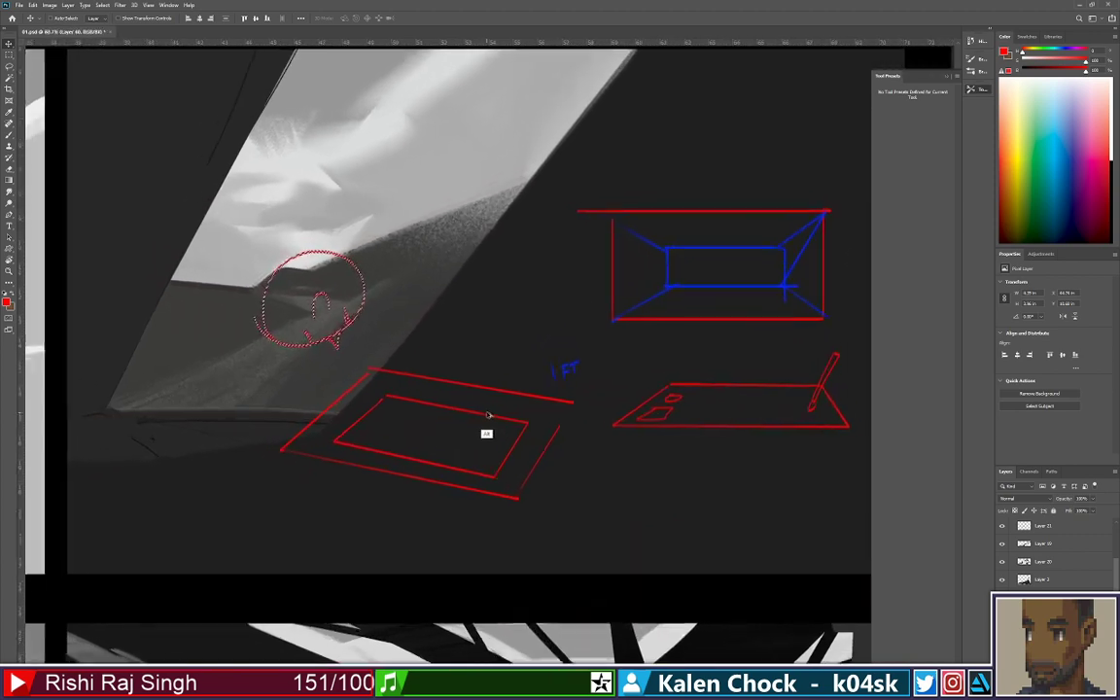
scroll(488, 418, "up", 2)
scroll(488, 418, "up", 2)
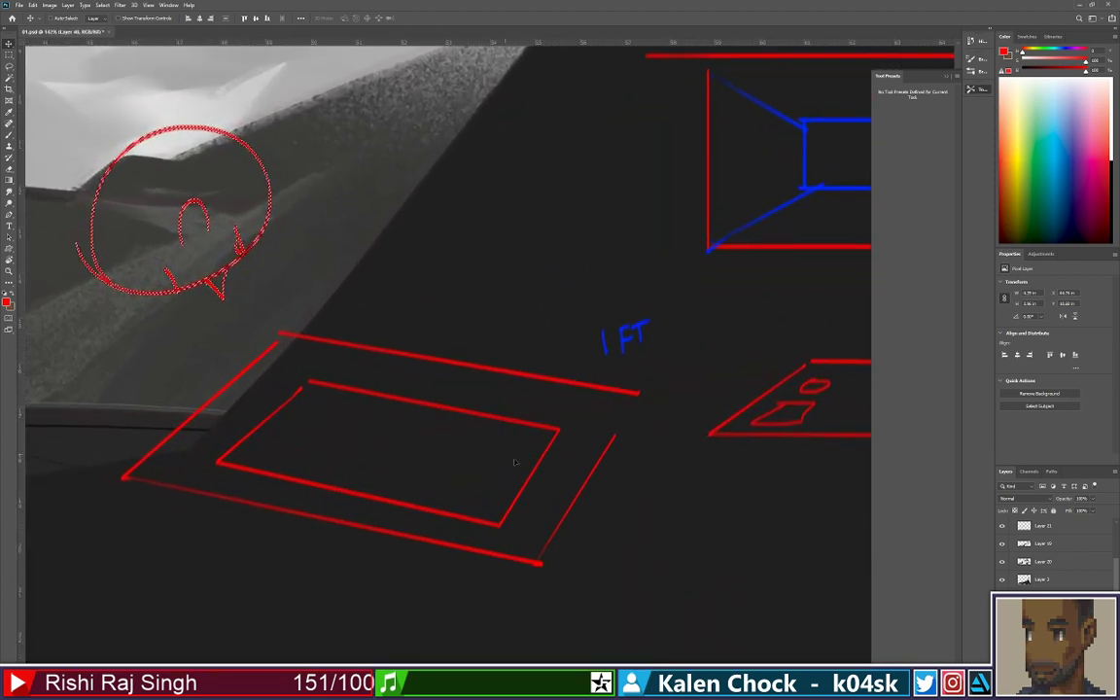
left_click_drag(609, 534, 690, 624)
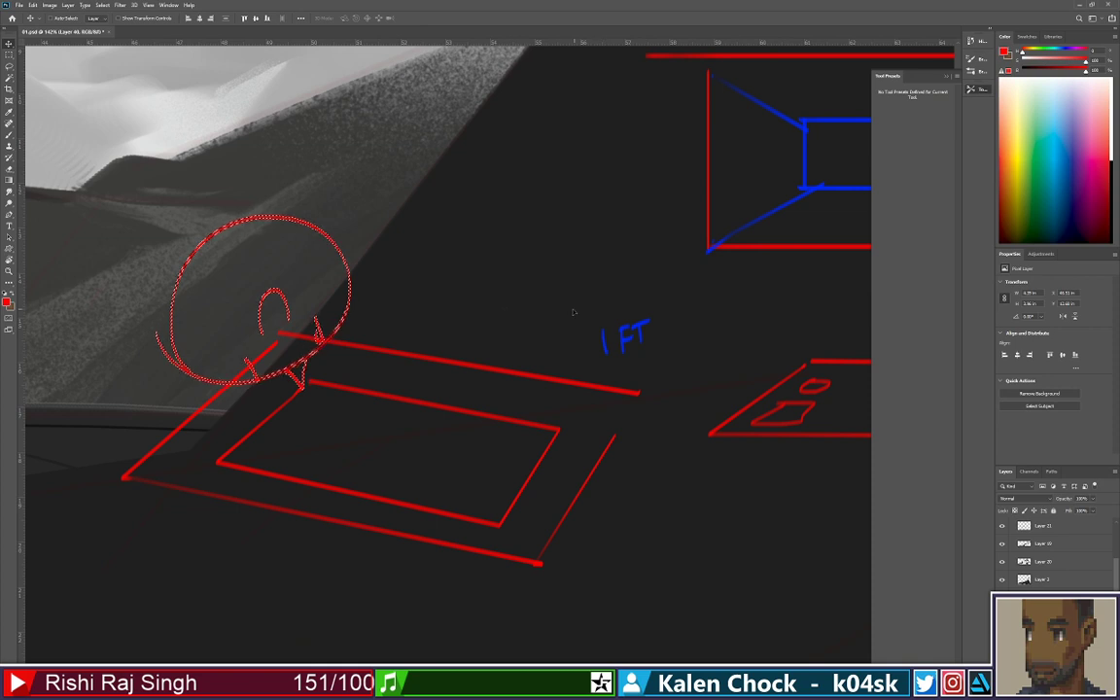
Select the area containing all the red and blue setup sketches with a rectangular marquee, delete them and deselect
left_click_drag(577, 319, 512, 328)
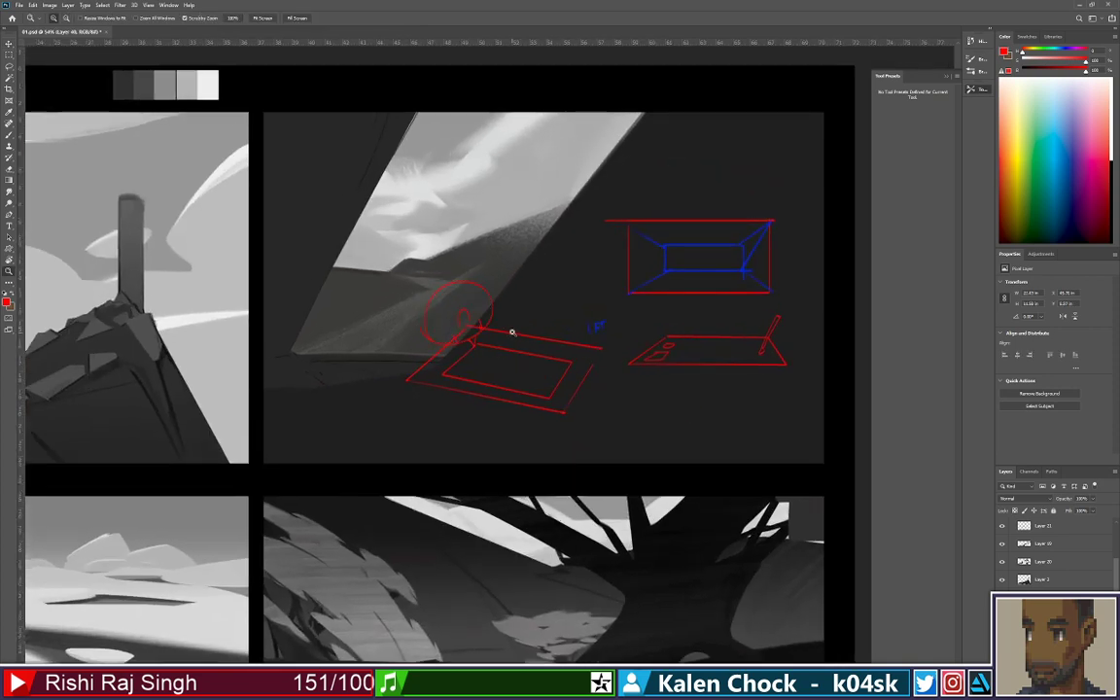
key("v")
mouse_move(389, 200)
left_mouse_down()
mouse_move(418, 216)
mouse_move(384, 229)
mouse_move(803, 451)
left_mouse_up()
key("m")
key("Delete")
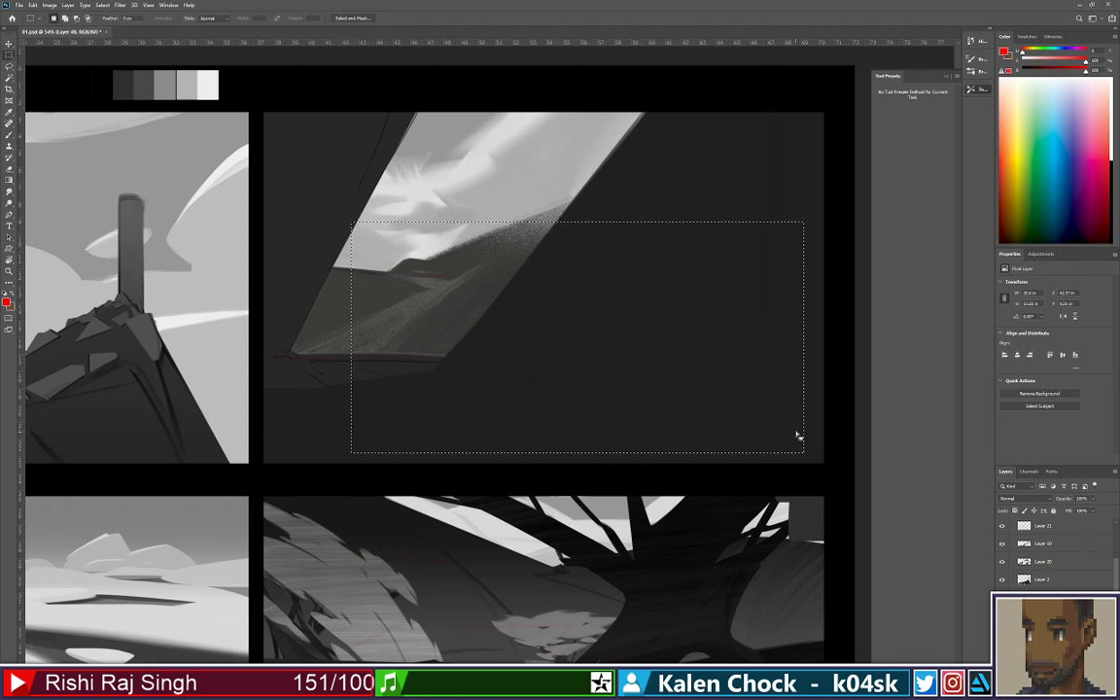
key("ctrl+d")
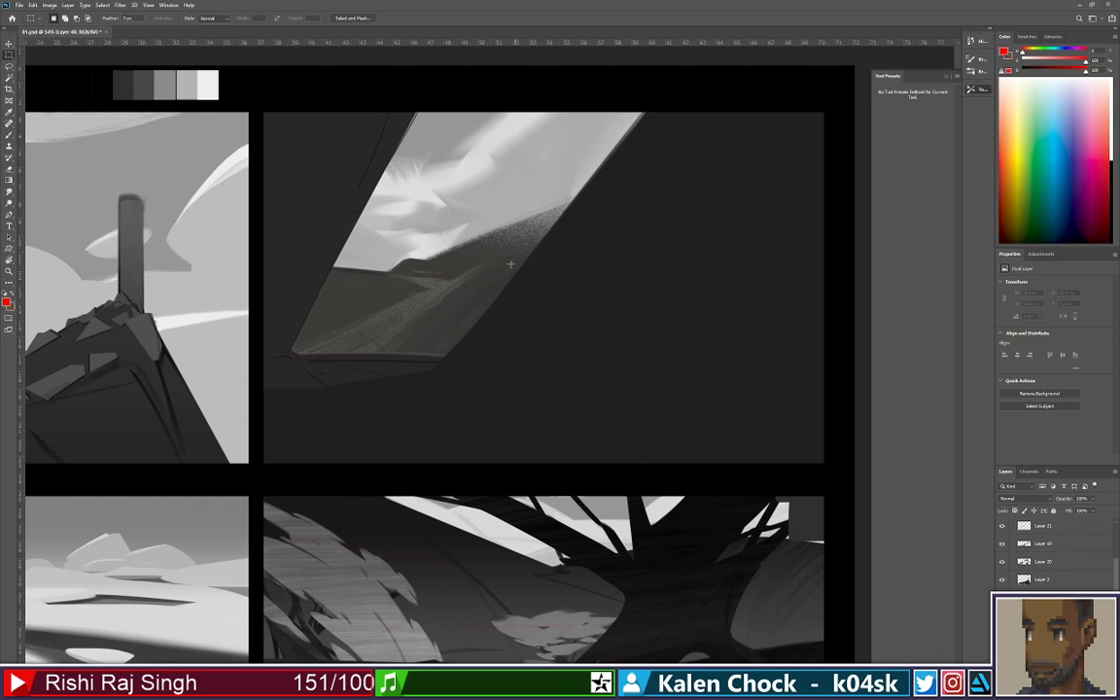
left_click_drag(469, 227, 763, 376)
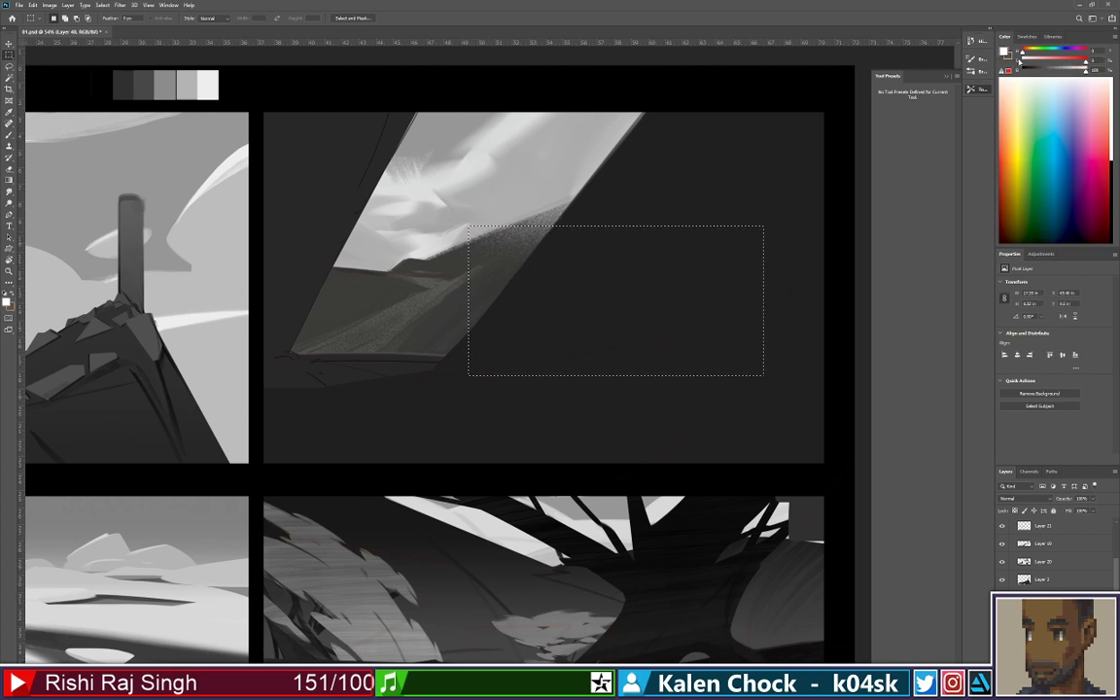
key("ctrl+d")
key("z")
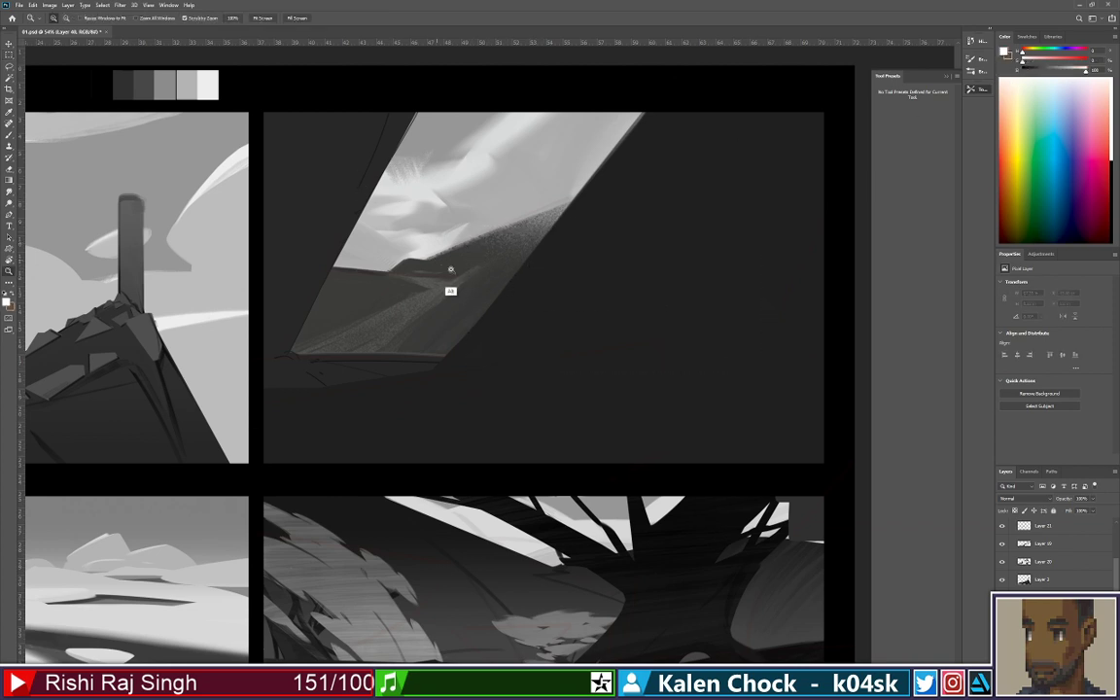
left_click_drag(445, 269, 364, 264)
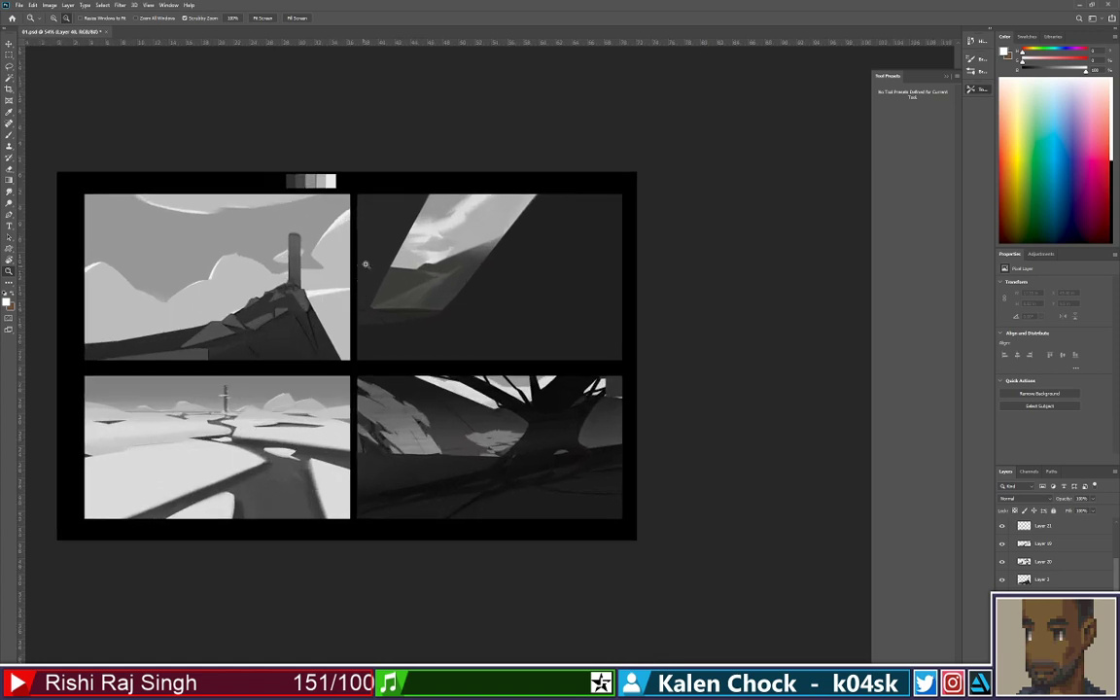
Create a new document from the Clipboard preset with a white background
left_click(19, 6)
left_click(29, 14)
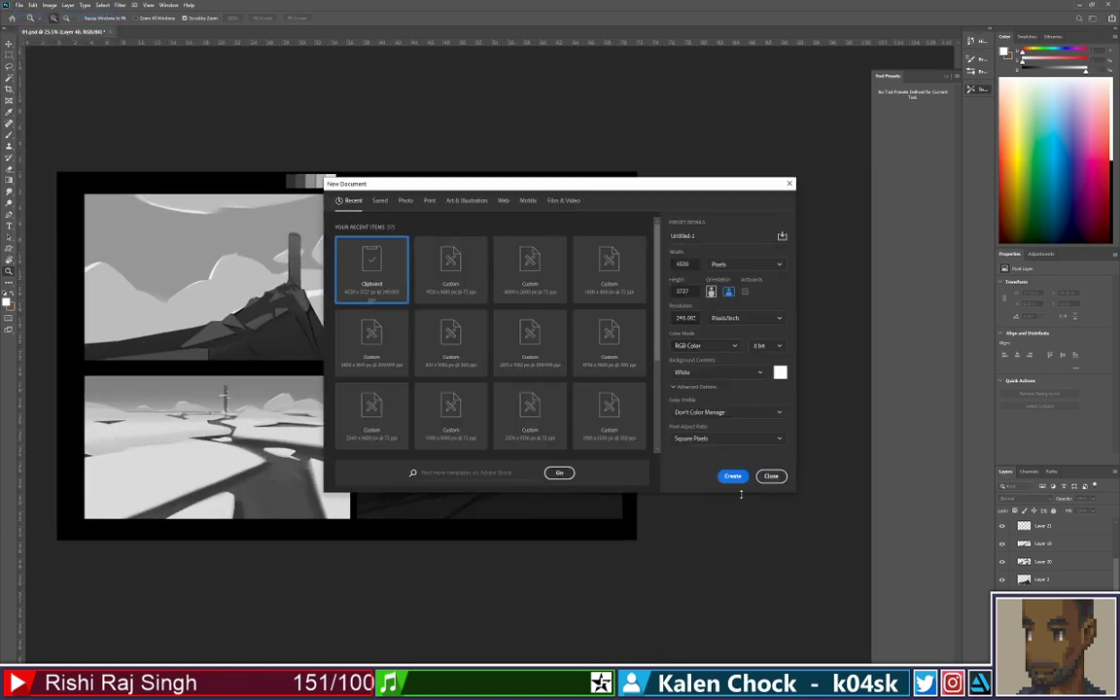
left_click(732, 475)
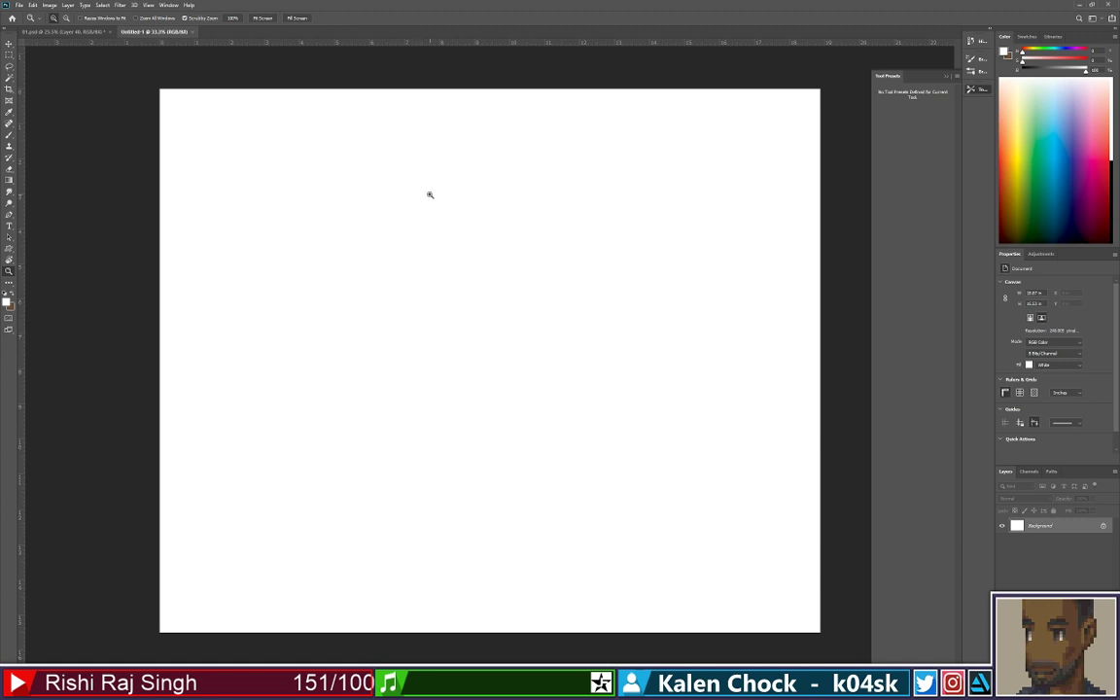
Activate the Brush tool and choose the third brush preset in the first row of the brush group
key("m")
right_click(505, 278)
left_click(713, 262)
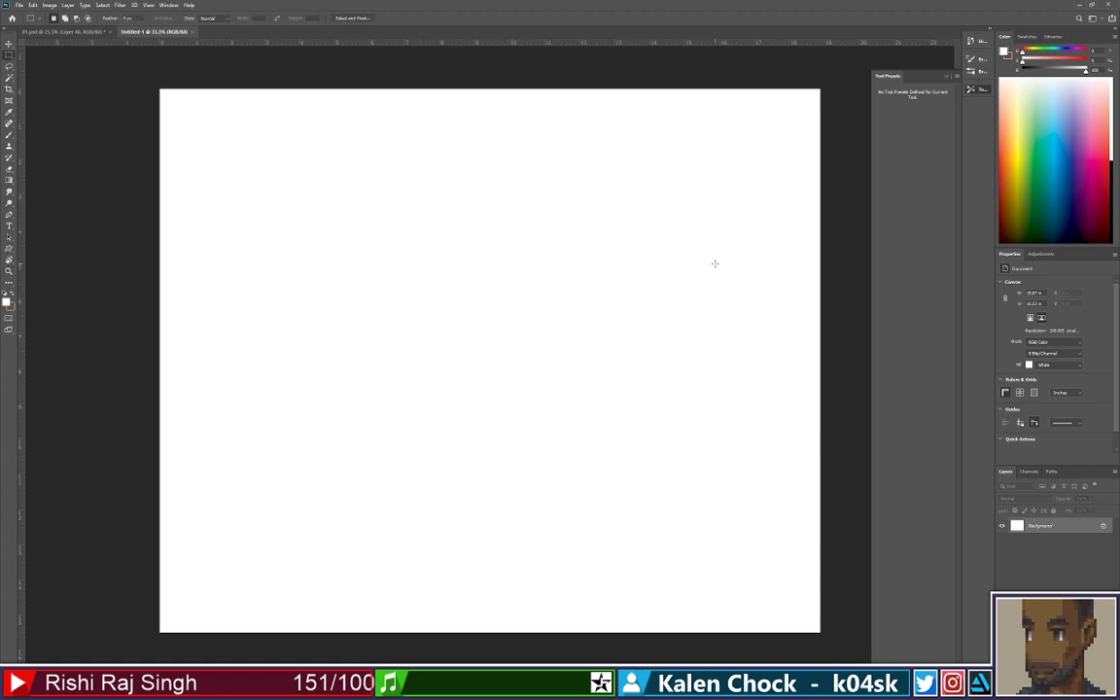
key("b")
right_click(562, 279)
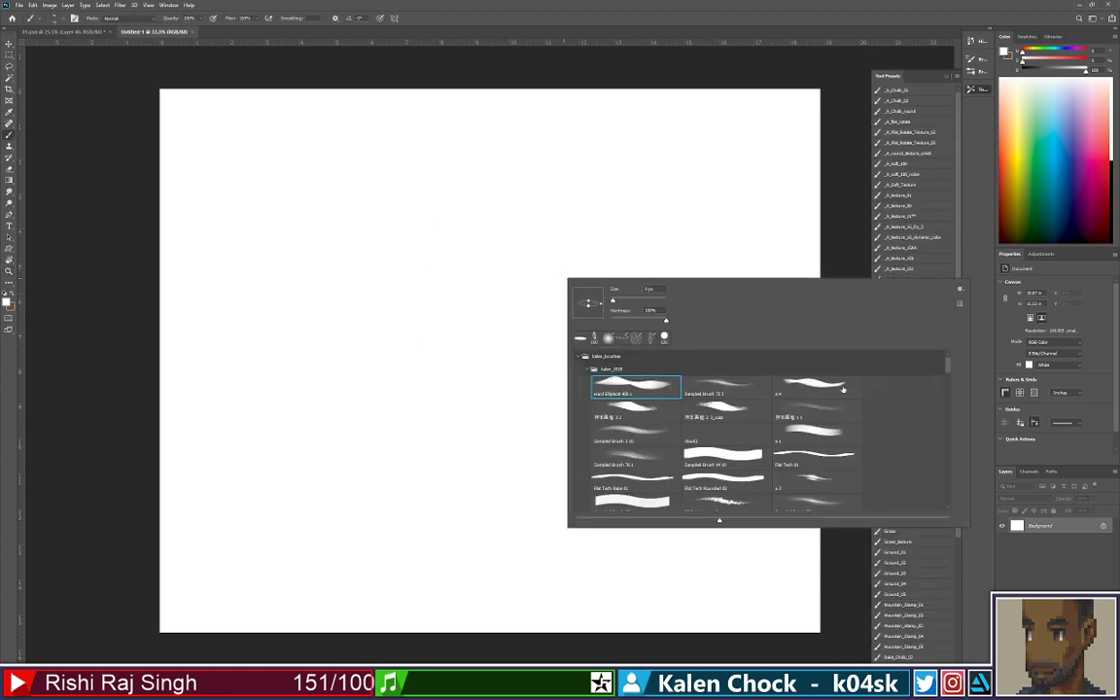
left_click(843, 389)
left_click(836, 239)
key("z")
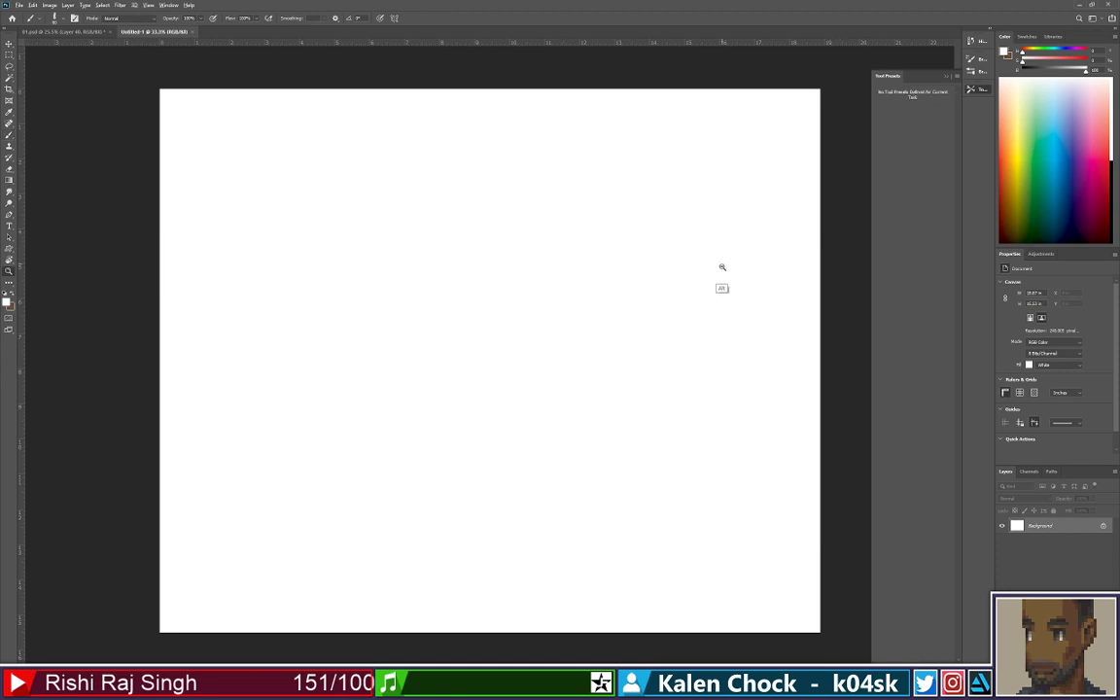
Cover the white canvas with broad diagonal strokes of a large dark grey brush
key("z")
left_click(744, 288, "alt")
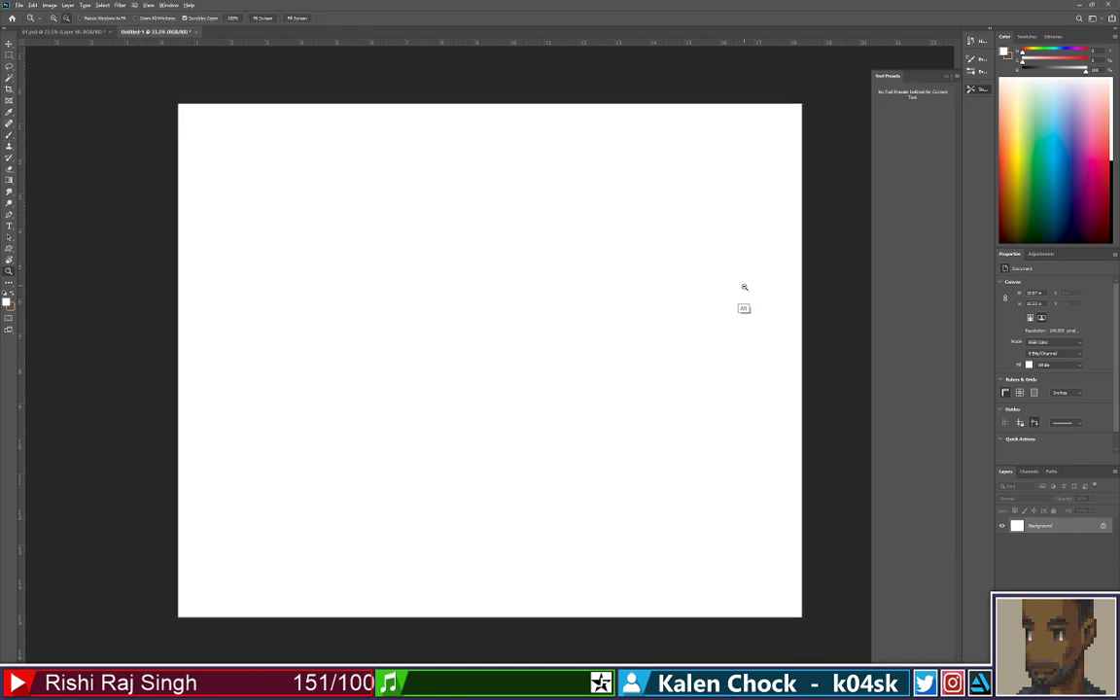
left_click(743, 288, "alt")
left_click(742, 290, "alt")
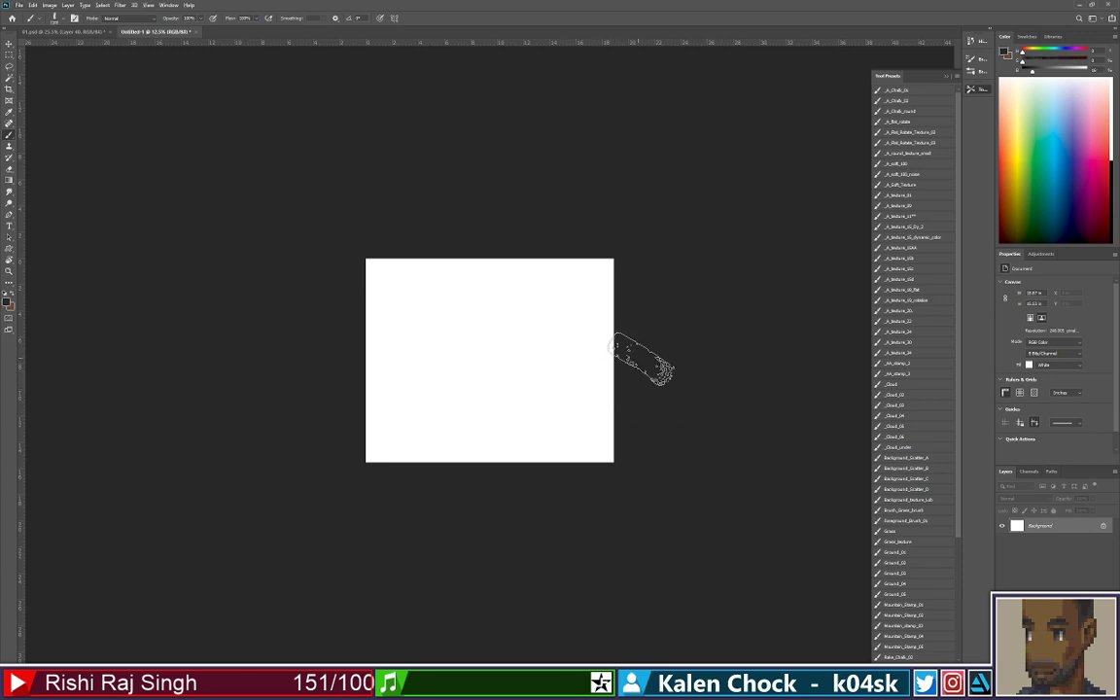
left_click_drag(645, 369, 420, 450)
mouse_move(623, 350)
left_mouse_down()
mouse_move(275, 476)
mouse_move(330, 401)
mouse_move(719, 216)
mouse_move(702, 251)
mouse_move(600, 326)
mouse_move(509, 573)
mouse_move(575, 396)
mouse_move(402, 537)
mouse_move(475, 340)
mouse_move(433, 353)
mouse_move(192, 640)
mouse_move(550, 303)
left_mouse_up()
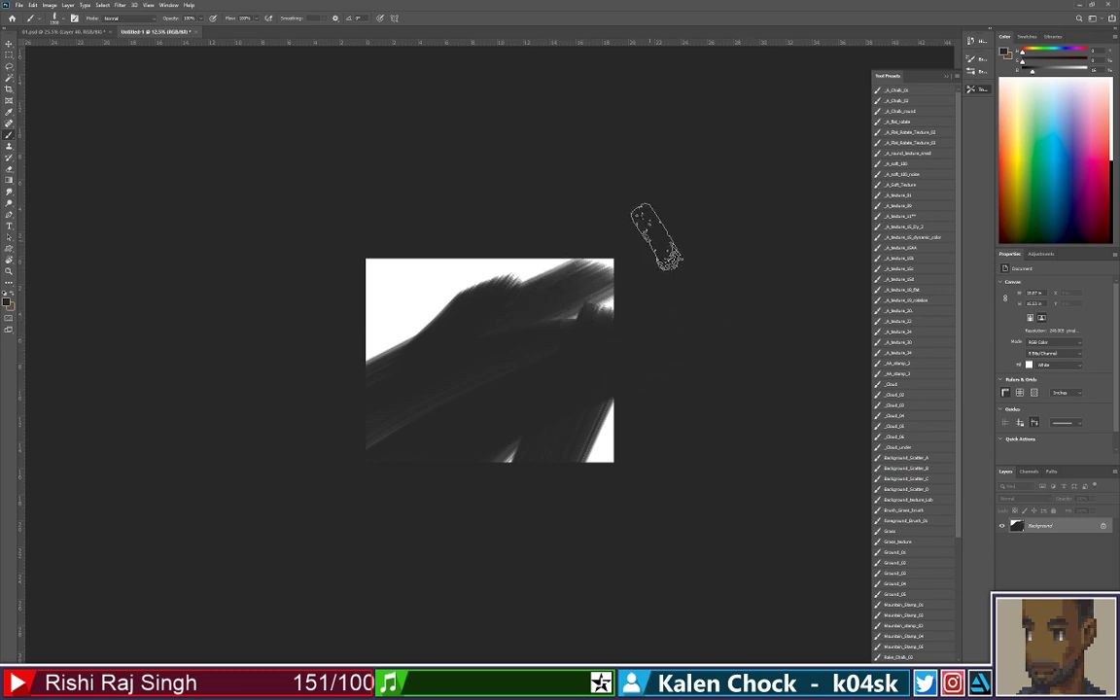
left_click_drag(658, 200, 88, 645)
mouse_move(355, 320)
left_mouse_down()
mouse_move(560, 220)
mouse_move(498, 220)
mouse_move(268, 425)
left_mouse_up()
mouse_move(683, 328)
left_mouse_down()
mouse_move(649, 294)
mouse_move(576, 600)
mouse_move(644, 279)
mouse_move(558, 400)
mouse_move(592, 365)
left_mouse_up()
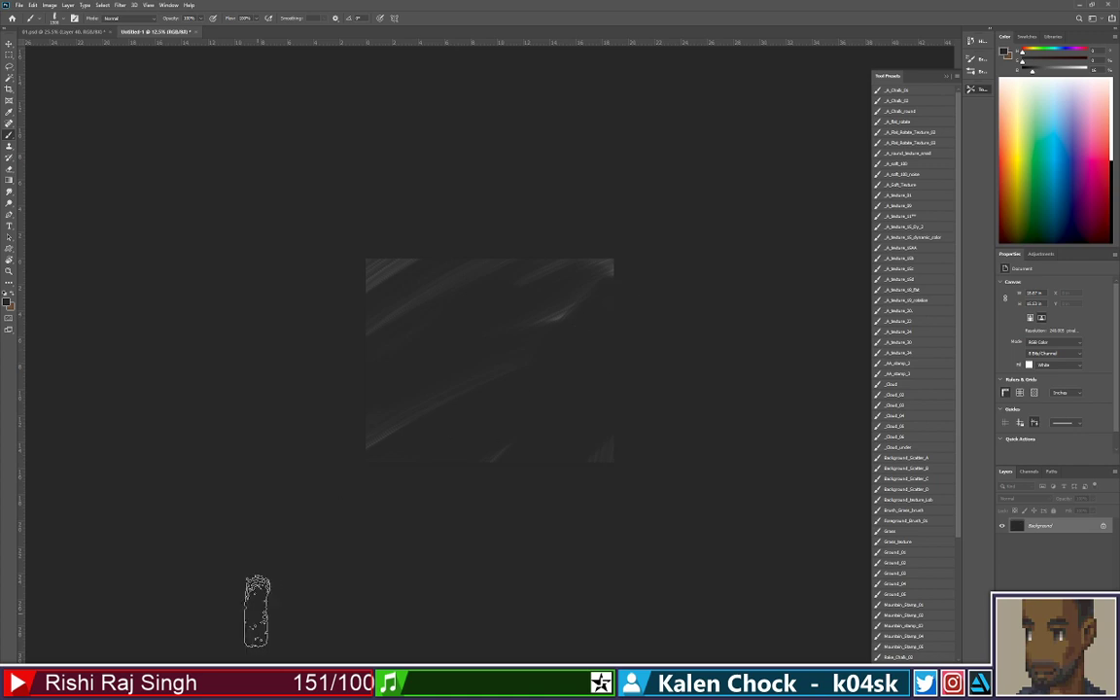
Paint a broad white diagonal shape across the lower canvas, and cut back its upper edge with sampled dark grey
left_click(1050, 78)
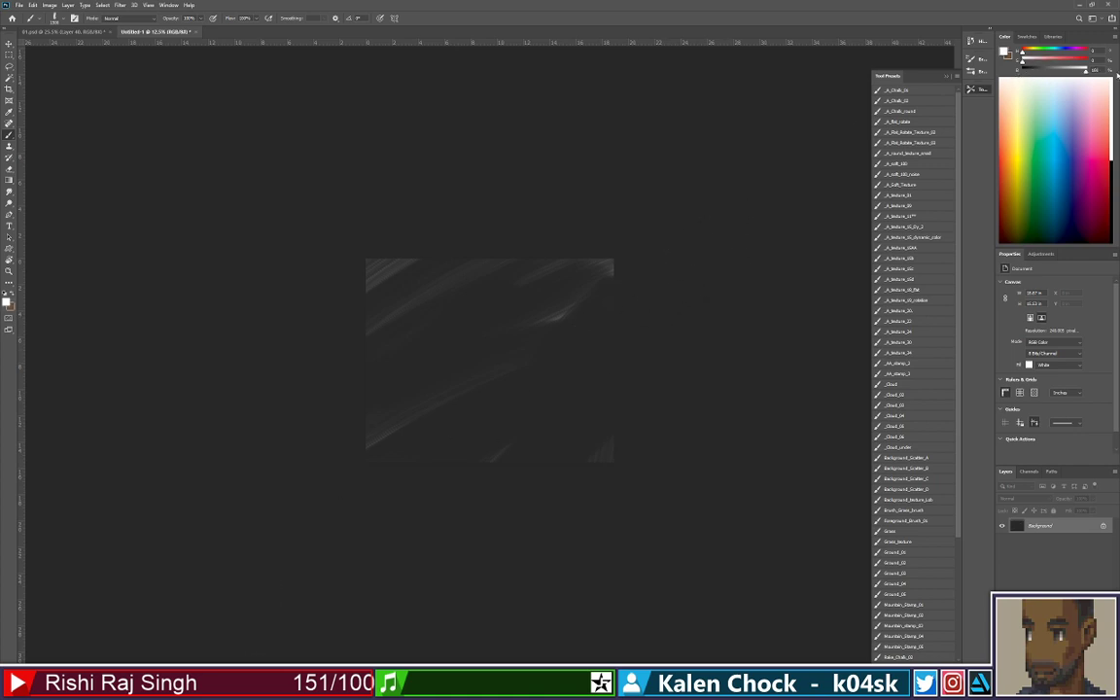
left_click_drag(494, 335, 312, 576)
mouse_move(570, 342)
left_mouse_down()
mouse_move(605, 355)
mouse_move(518, 358)
left_mouse_up()
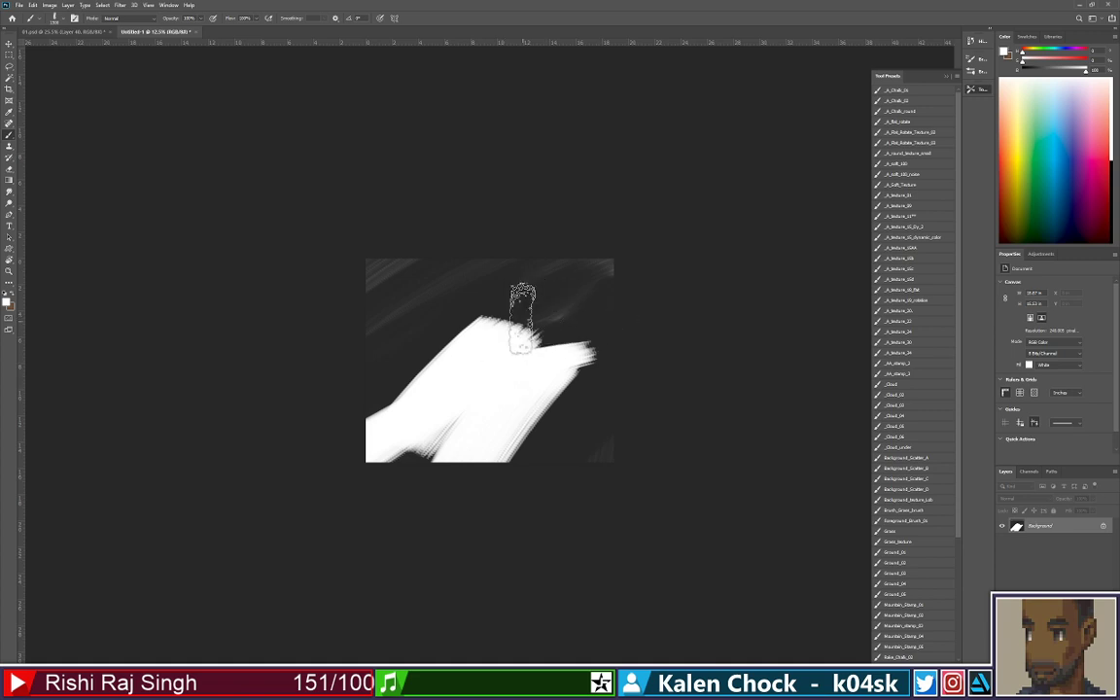
left_click(562, 326, "alt")
left_click_drag(567, 313, 282, 436)
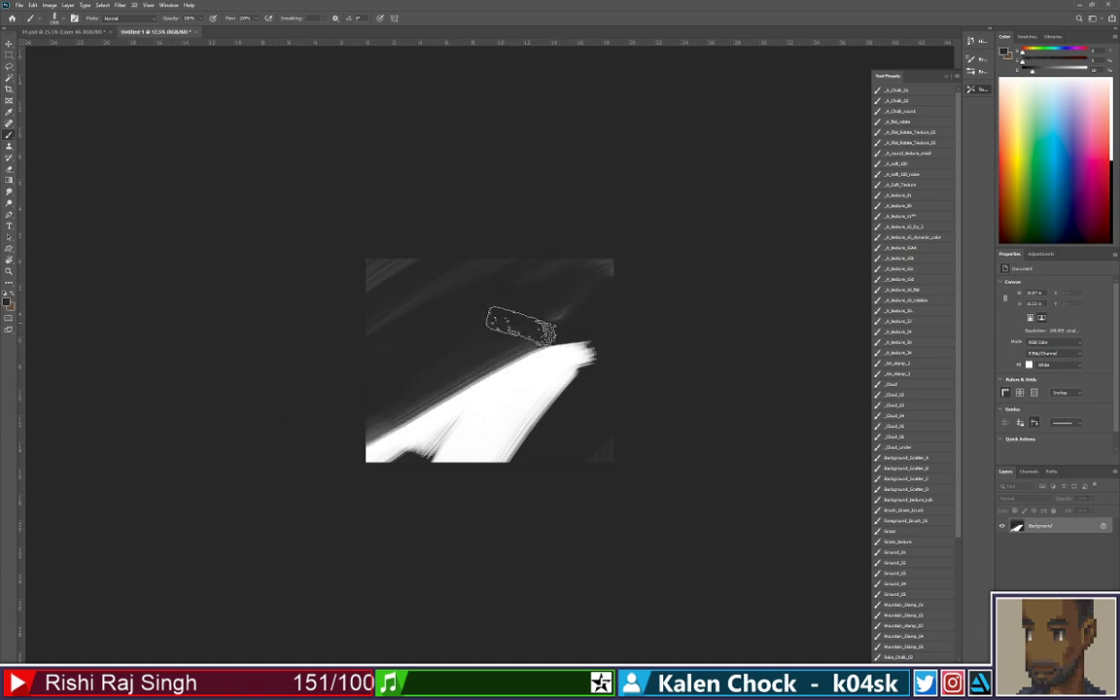
Cut into the lower white shape with sampled dark grey and paint white diagonal shafts reaching towards the canvas's upper edge
left_click_drag(587, 314, 525, 627)
key("z")
left_click_drag(564, 447, 495, 453)
key("b")
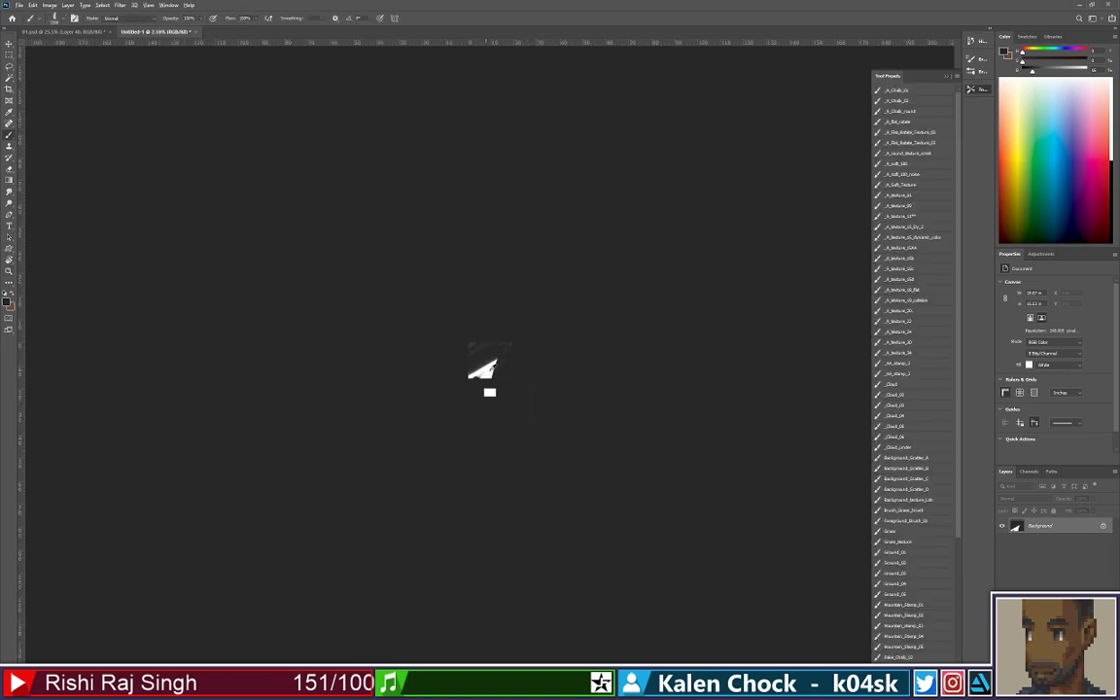
left_click(490, 371, "alt")
mouse_move(489, 376)
left_mouse_down()
mouse_move(515, 354)
mouse_move(500, 386)
left_mouse_up()
left_click(509, 349, "alt")
key("x")
mouse_move(472, 376)
left_mouse_down()
mouse_move(504, 329)
mouse_move(478, 364)
mouse_move(501, 341)
mouse_move(503, 375)
left_mouse_up()
left_click(485, 350, "alt")
left_click(480, 370, "alt")
left_click(491, 375, "alt")
Broaden the white shape where its diagonals meet, and rework its edges with sampled white and dark grey
key("z")
left_click_drag(493, 375, 569, 333)
key("b")
left_click(524, 364, "alt")
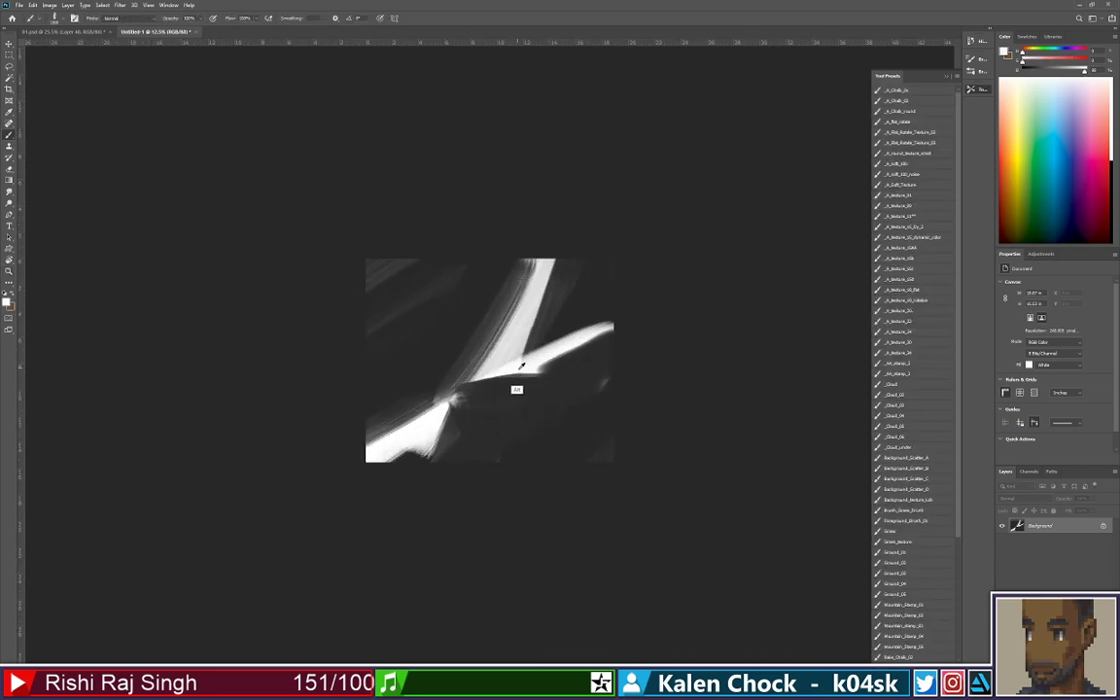
mouse_move(507, 367)
left_mouse_down()
mouse_move(572, 290)
mouse_move(497, 432)
left_mouse_up()
left_click(599, 366, "alt")
mouse_move(600, 361)
left_mouse_down()
mouse_move(511, 486)
mouse_move(520, 433)
mouse_move(714, 310)
left_mouse_up()
Close the untitled demonstration document without saving its changes
key("z")
left_click_drag(596, 340, 551, 341)
left_click(194, 33)
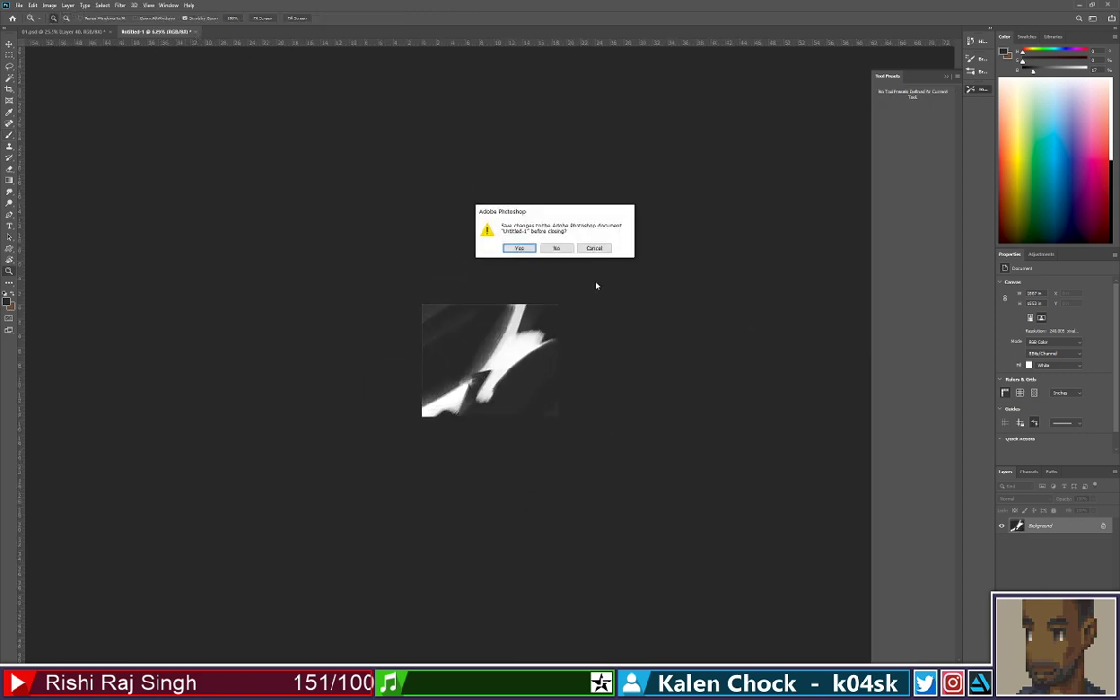
left_click(563, 249)
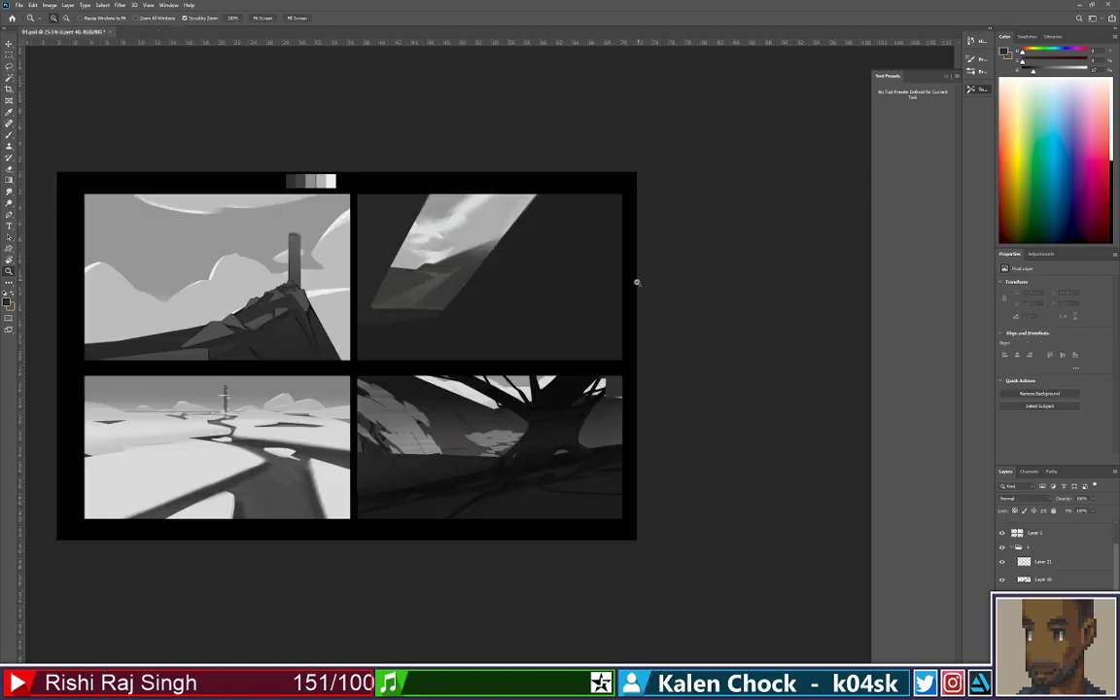
Activate the Brush tool and shrink the brush to a small tip for the upper-right thumbnail
left_click_drag(432, 270, 445, 280)
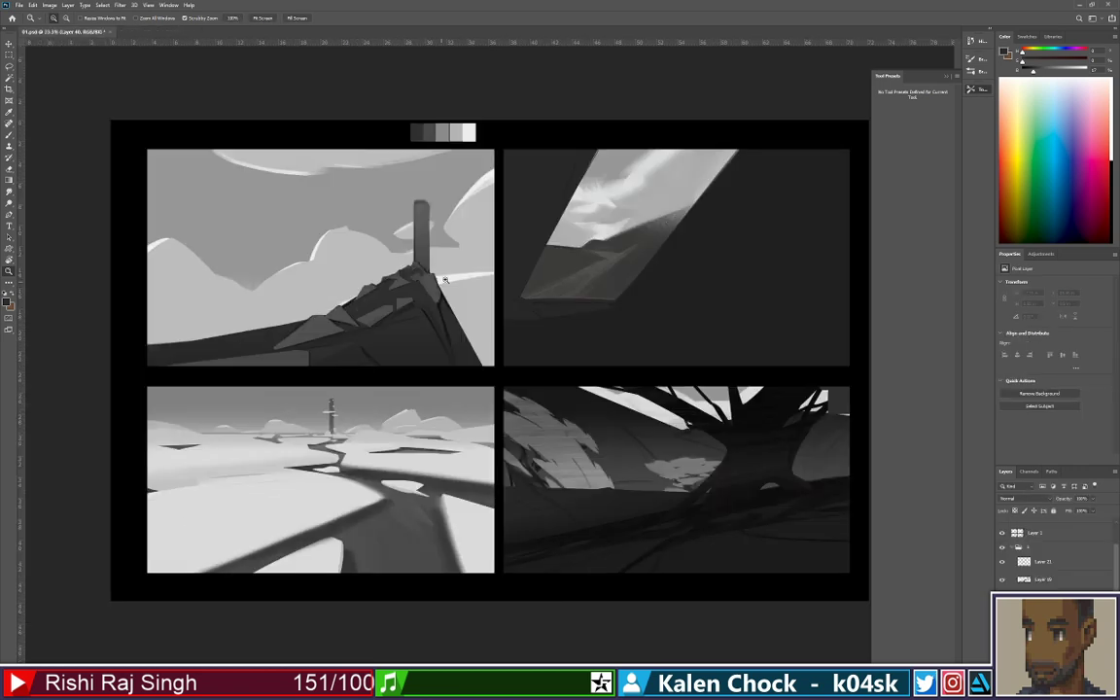
left_click(730, 254)
left_click_drag(720, 259, 482, 363)
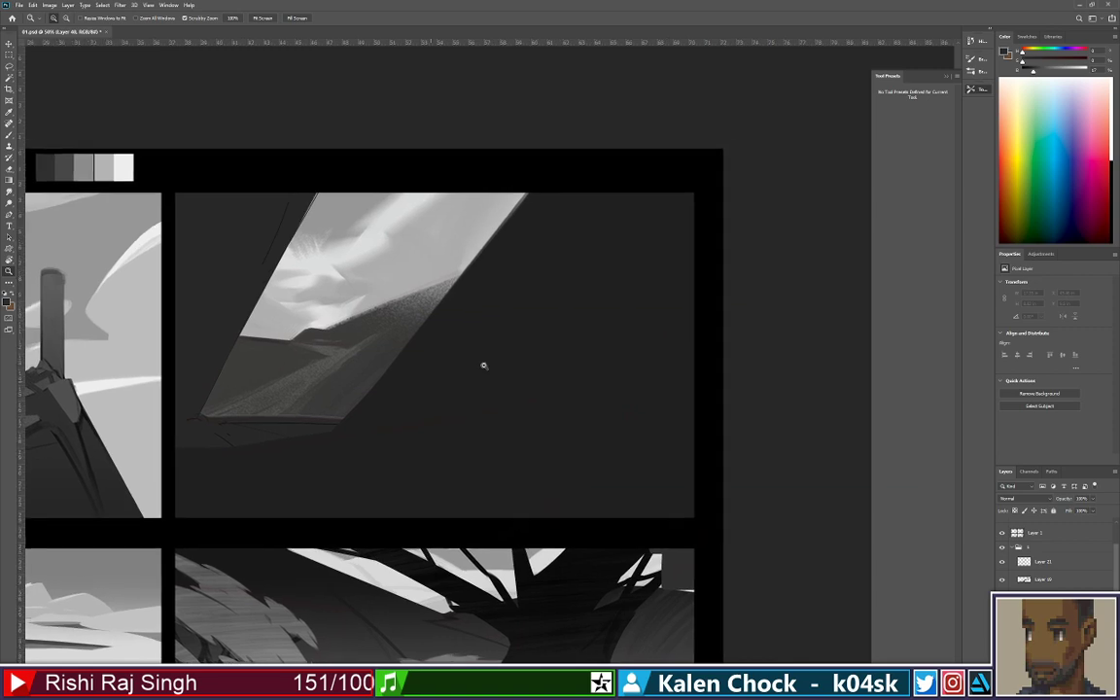
key("b")
key("bracketleft")
key("bracketleft")
key("bracketleft")
key("bracketleft")
key("bracketleft")
key("bracketleft")
key("bracketleft")
key("bracketleft")
key("bracketleft")
key("bracketleft")
key("bracketleft")
key("bracketleft")
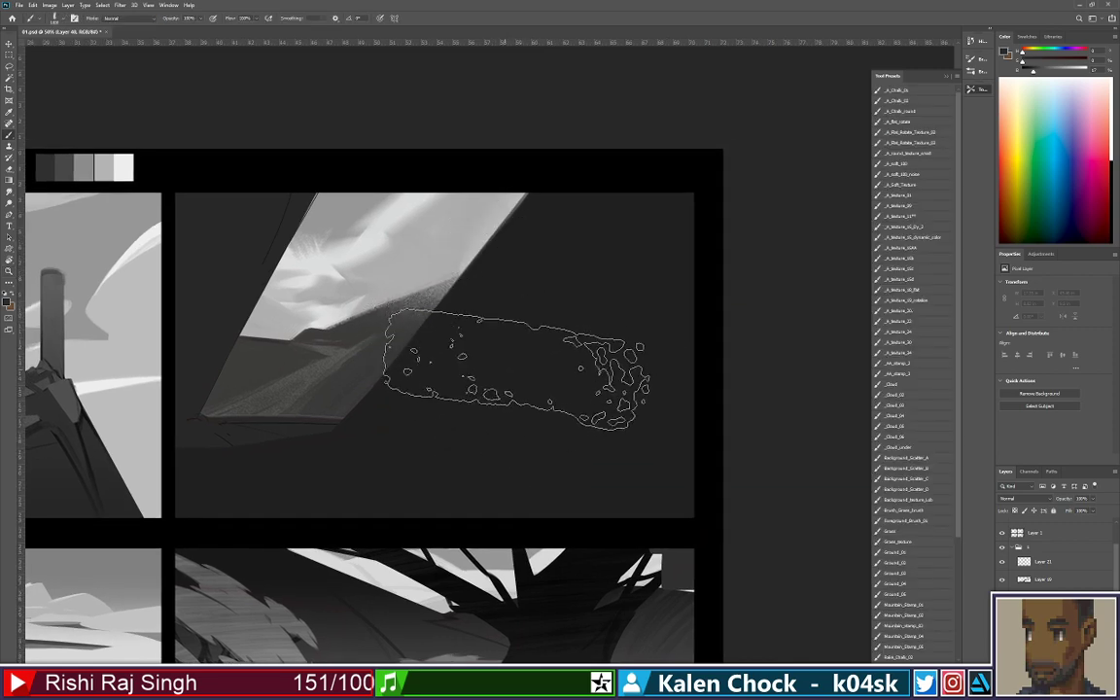
key("bracketleft")
key("bracketleft")
key("bracketleft")
key("bracketleft")
key("bracketleft")
key("bracketleft")
key("bracketleft")
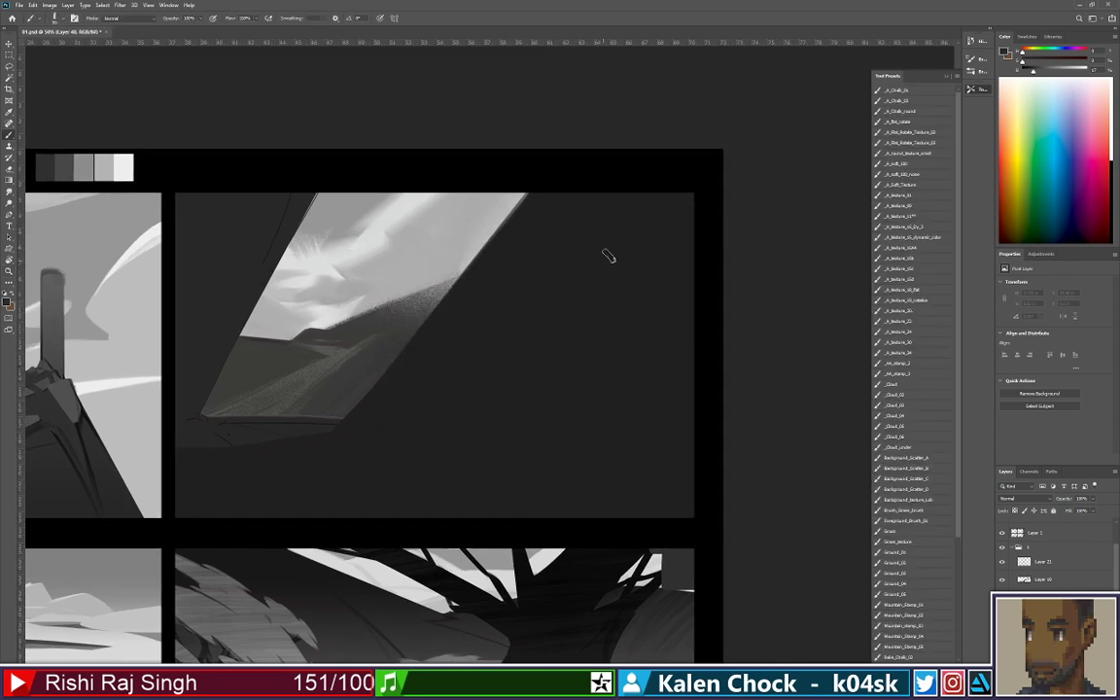
Try rough dark grey diagonal strokes across the upper-right thumbnail's dark interior, and undo them
left_click_drag(597, 254, 654, 288)
mouse_move(557, 346)
left_mouse_down()
mouse_move(209, 545)
mouse_move(272, 556)
left_mouse_up()
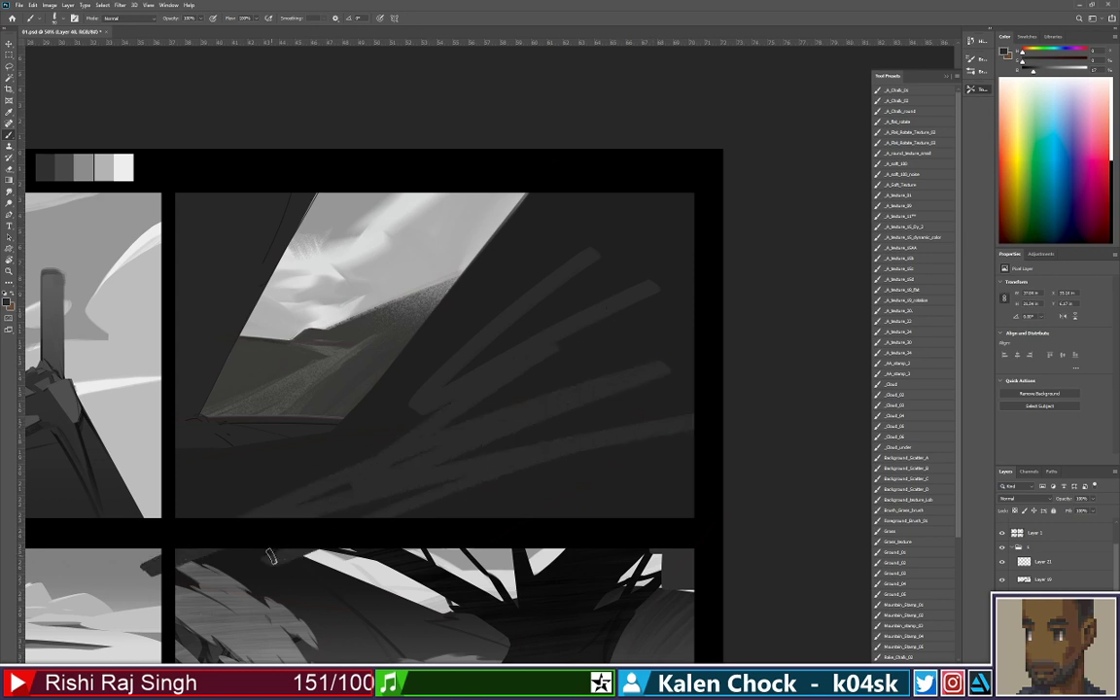
key("ctrl+z")
key("ctrl+z")
key("ctrl+z")
key("ctrl+z")
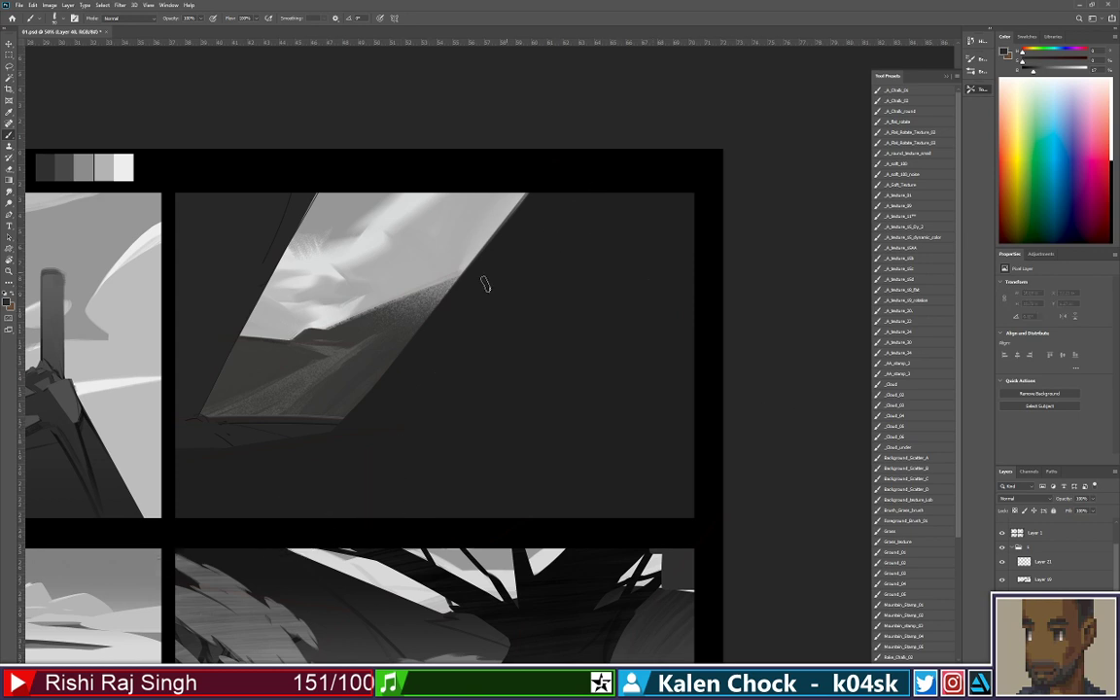
mouse_move(361, 311)
left_mouse_down()
mouse_move(270, 405)
mouse_move(235, 499)
mouse_move(385, 476)
left_mouse_up()
key("ctrl+z")
Select the dark wall layer beside the window in the upper-right thumbnail and trim the opening's left edge with dark grey
left_click_drag(482, 385, 591, 363)
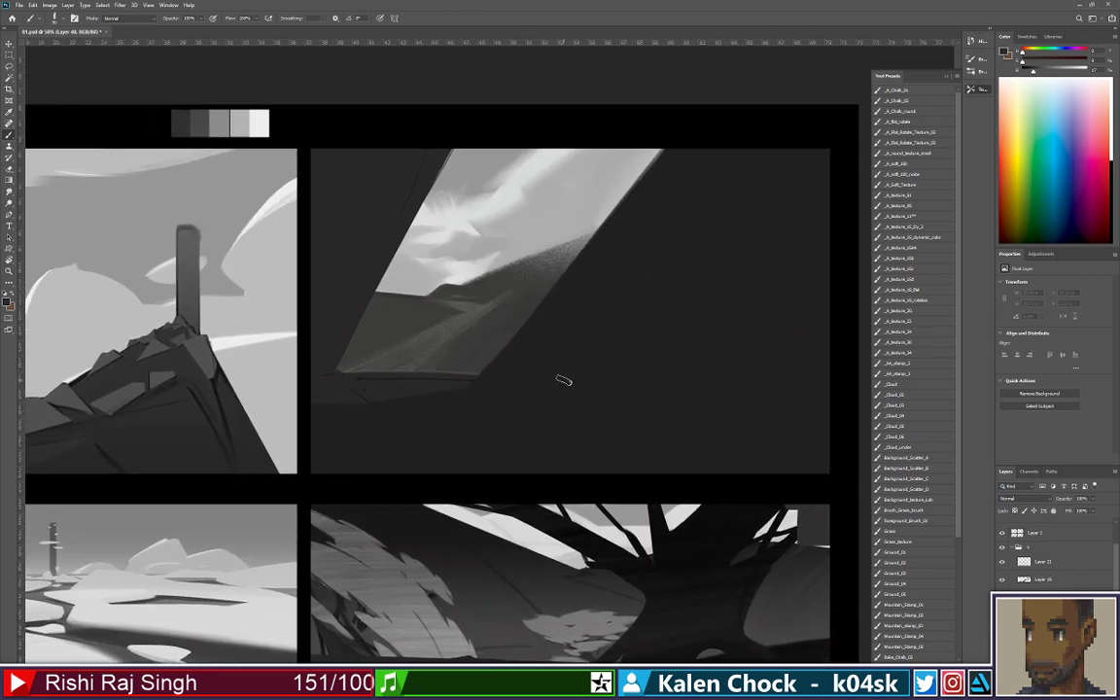
key("z")
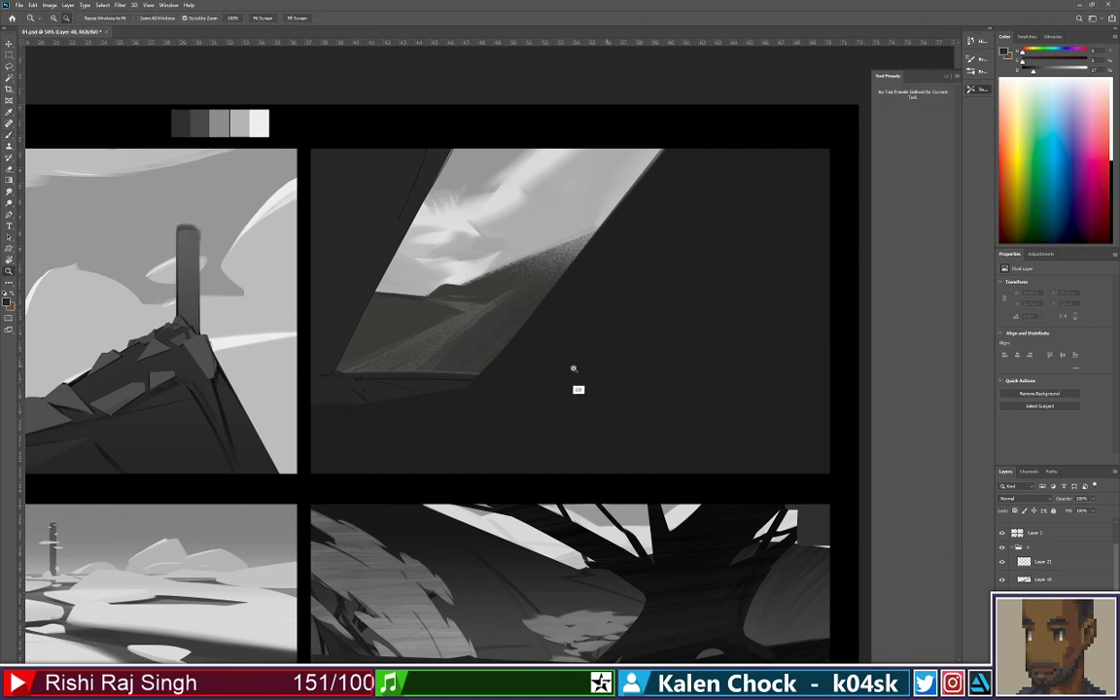
left_click_drag(575, 376, 570, 370)
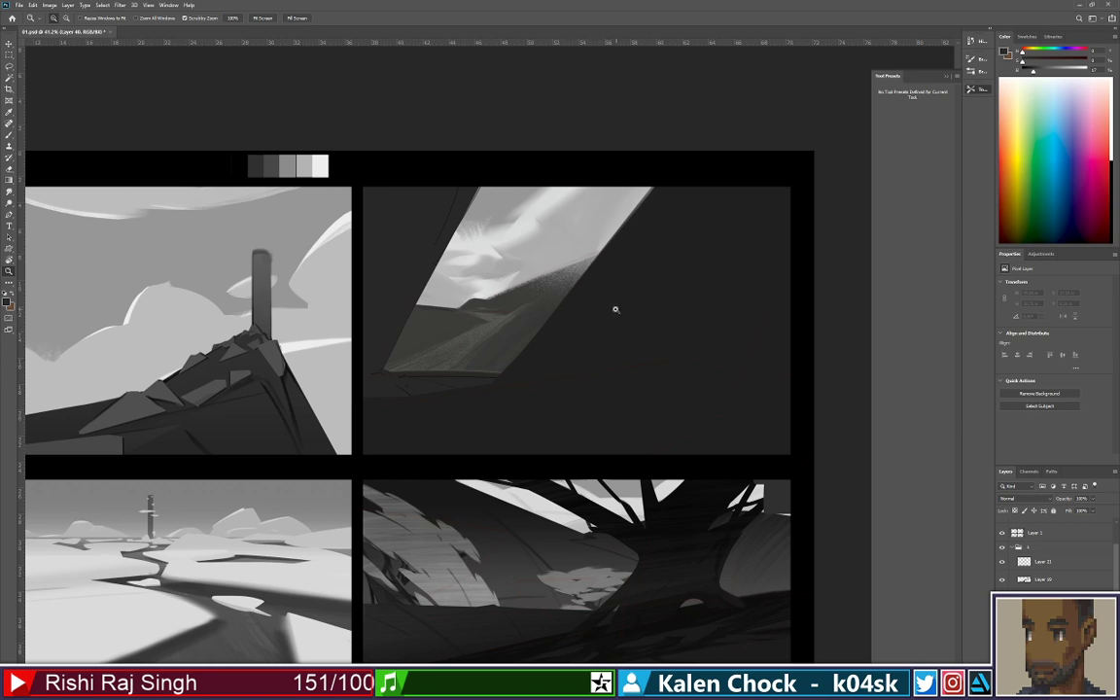
key("b")
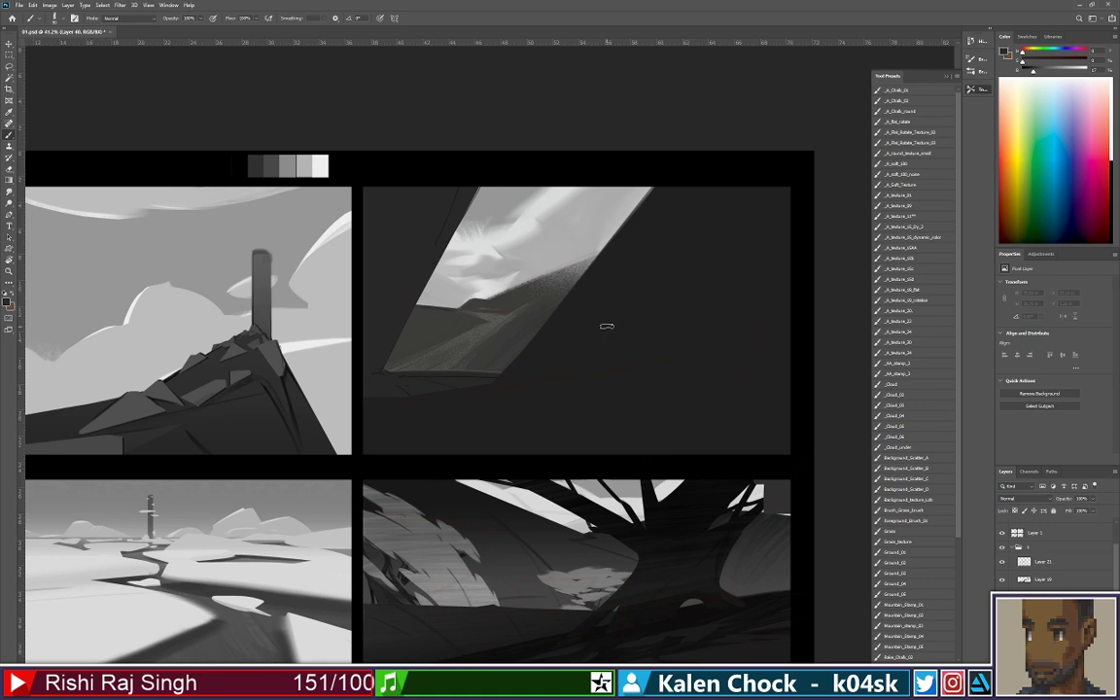
left_click(390, 390, "ctrl")
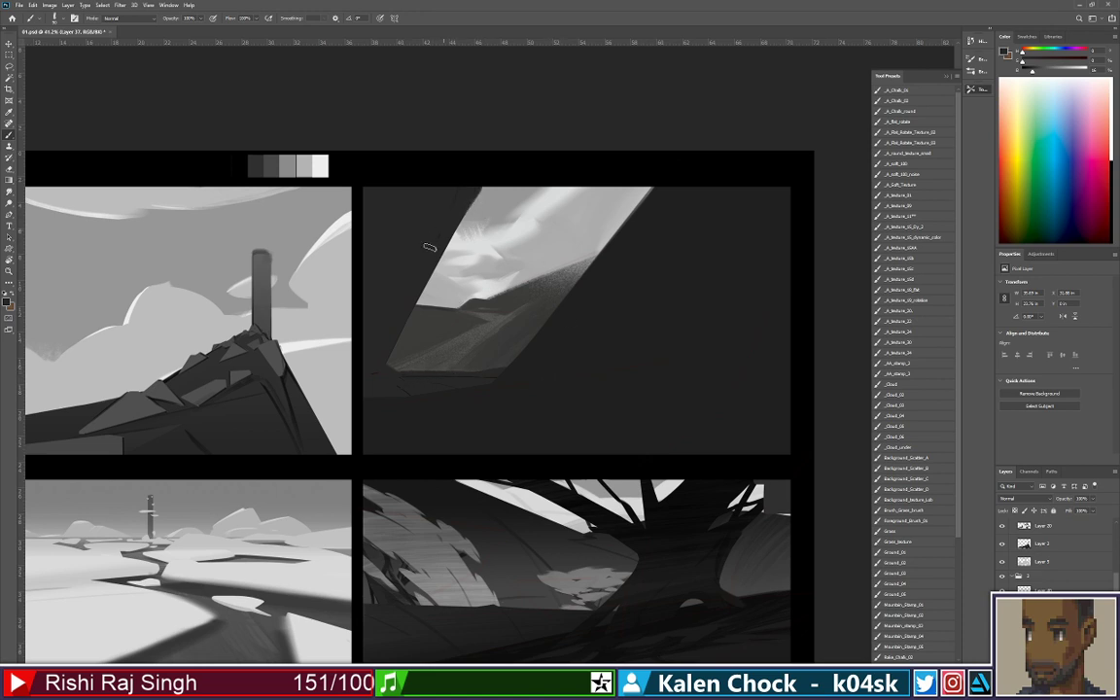
key("z")
left_click_drag(620, 266, 590, 271)
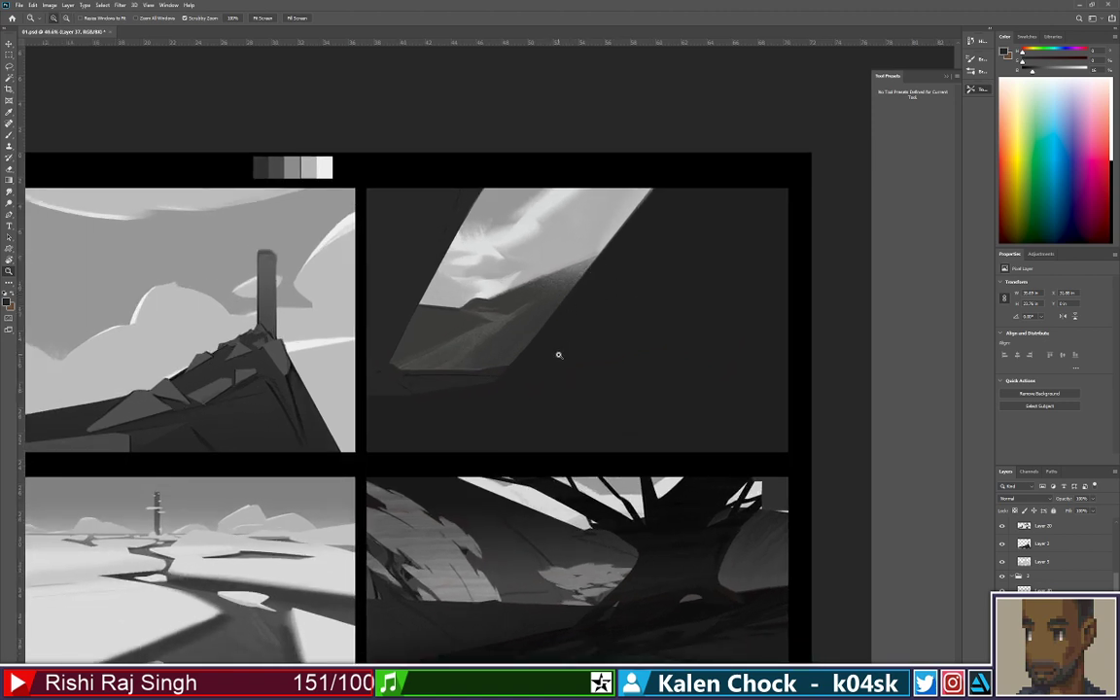
Create a new layer above the dark floor layer of the upper-right thumbnail
key("v")
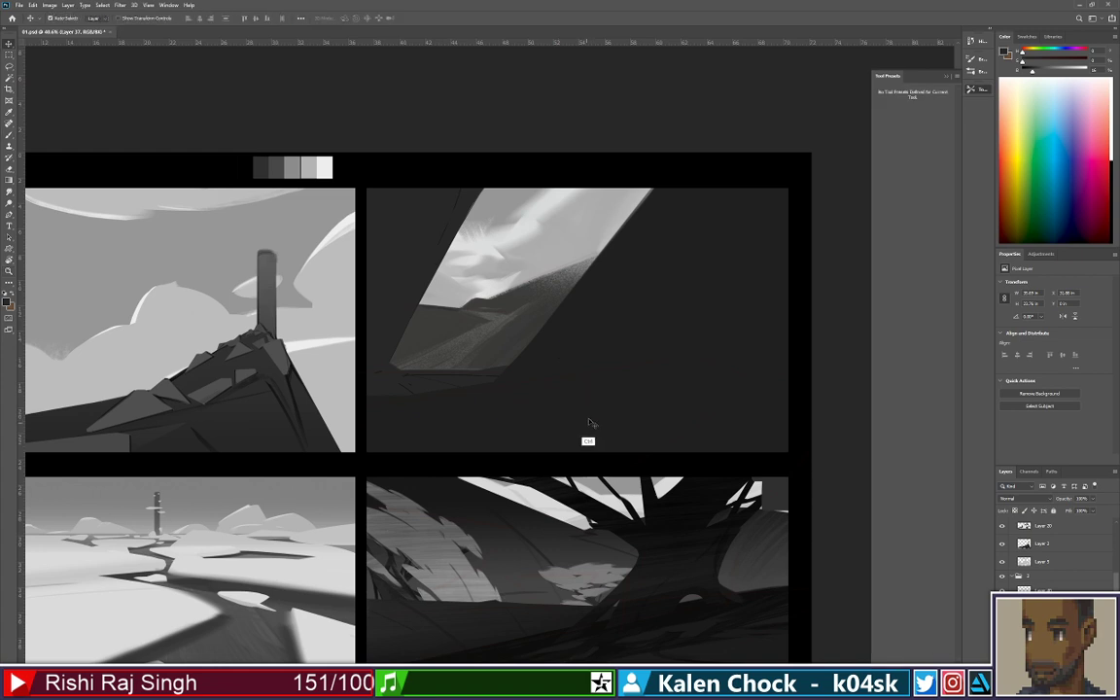
left_click(589, 423, "ctrl")
key("ctrl+alt+shift+n")
key("b")
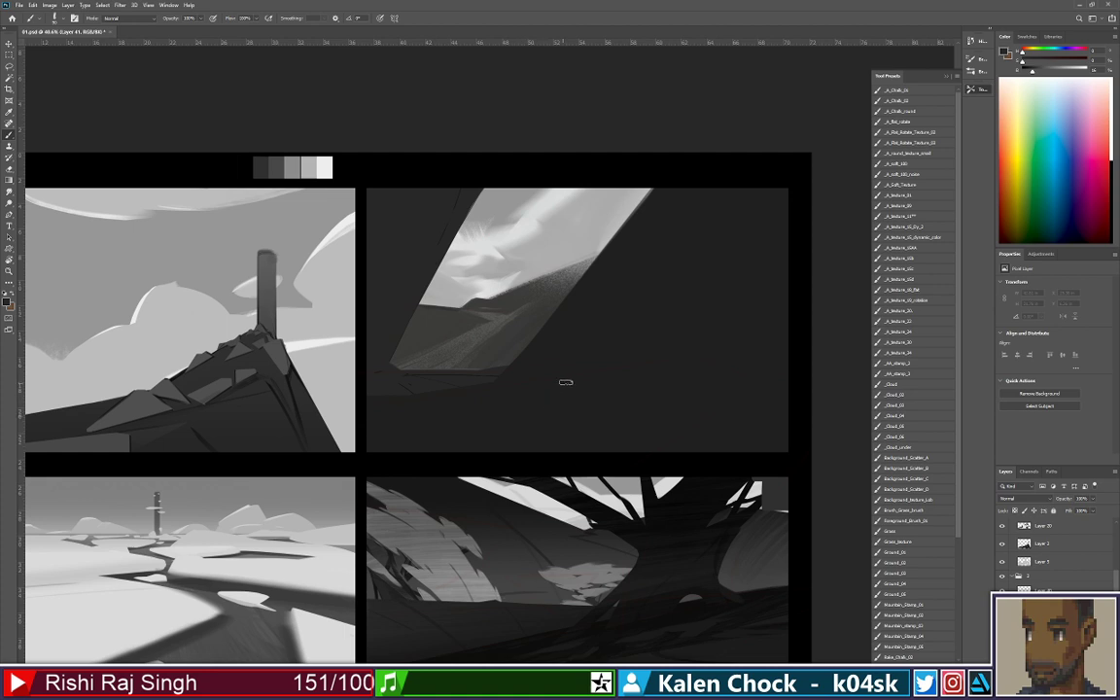
Paint a mid grey patch of light with a long diagonal band across the floor of the upper-right thumbnail
left_click_drag(468, 425, 473, 450)
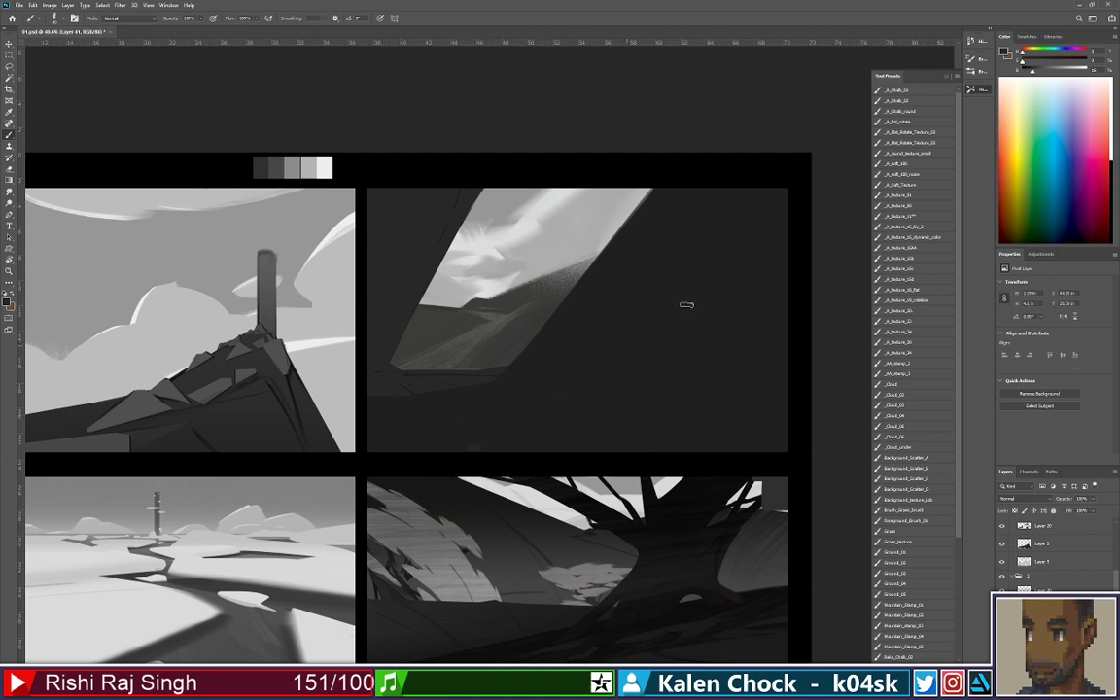
left_click(1057, 71)
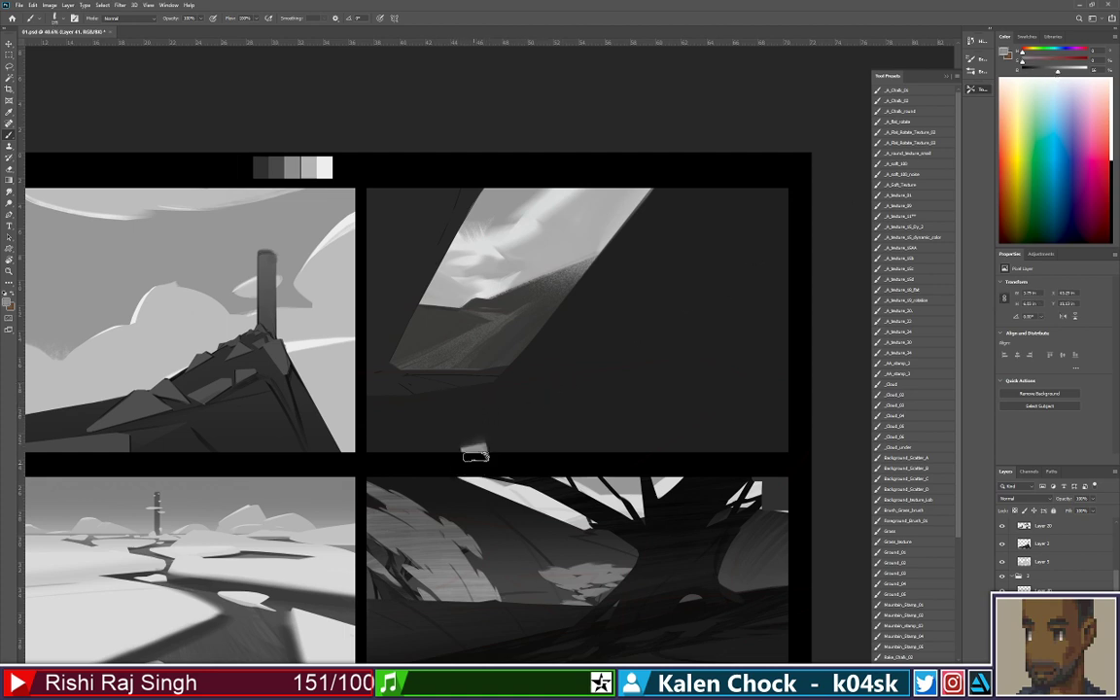
left_click_drag(464, 393, 617, 452)
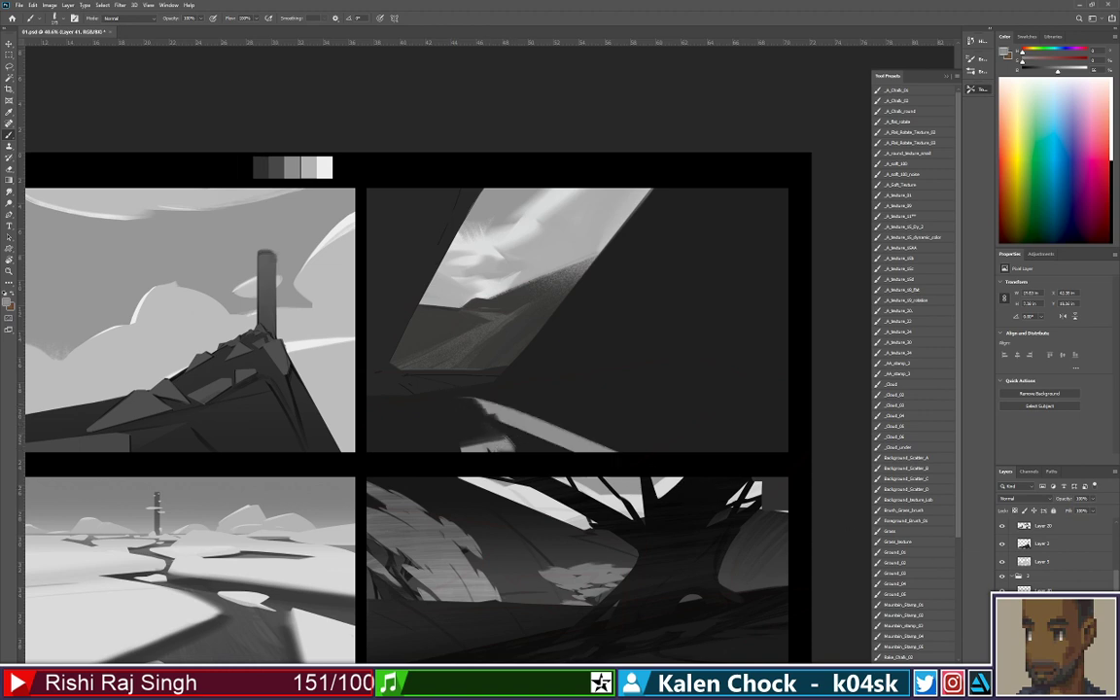
left_click_drag(445, 406, 488, 447)
left_click_drag(427, 386, 477, 424)
key("ctrl+z")
key("ctrl+z")
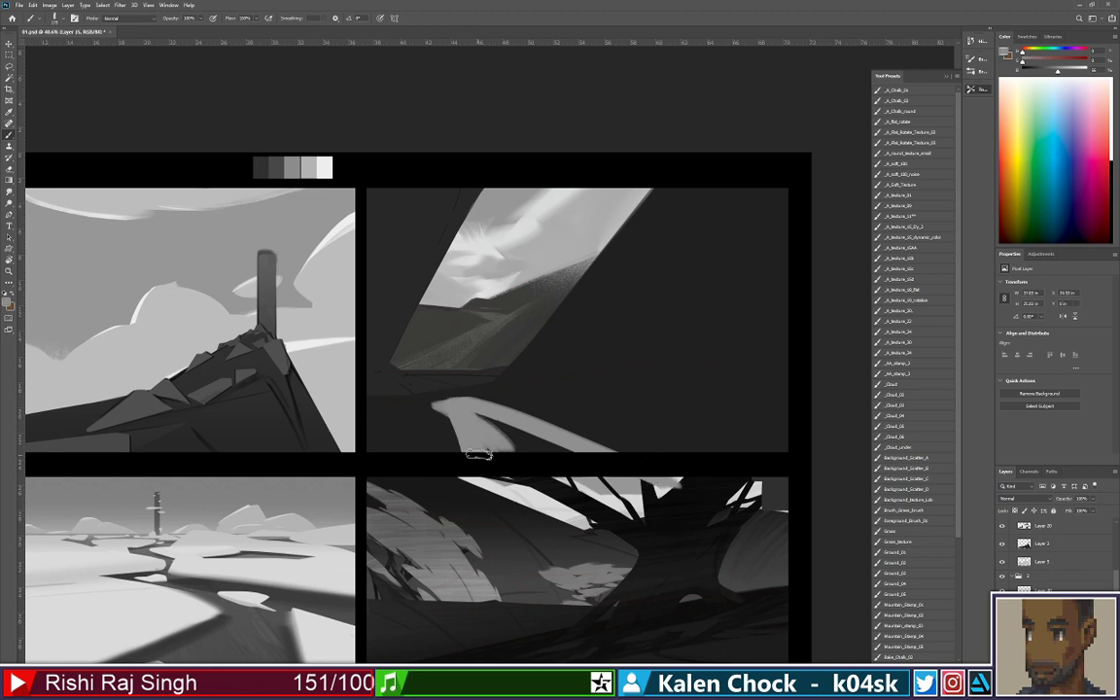
Clear the floor area from the dark wall layer with a freehand selection, and remove its leftover left part with a rectangular selection
key("l")
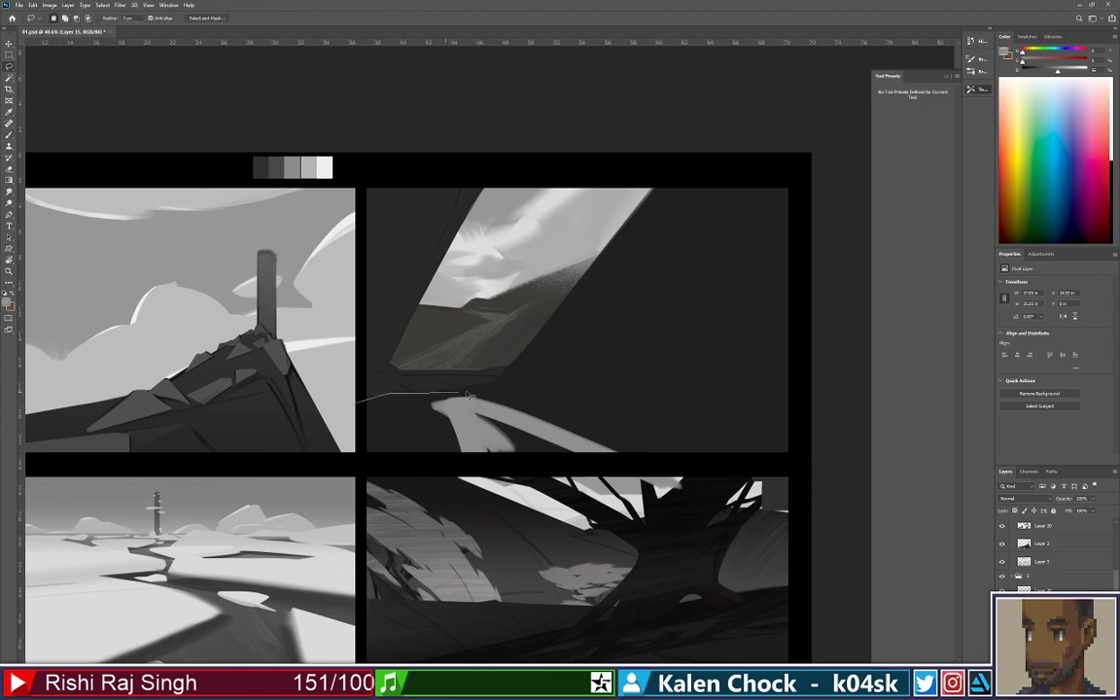
mouse_move(468, 395)
left_mouse_down()
mouse_move(573, 401)
mouse_move(389, 510)
mouse_move(165, 508)
left_mouse_up()
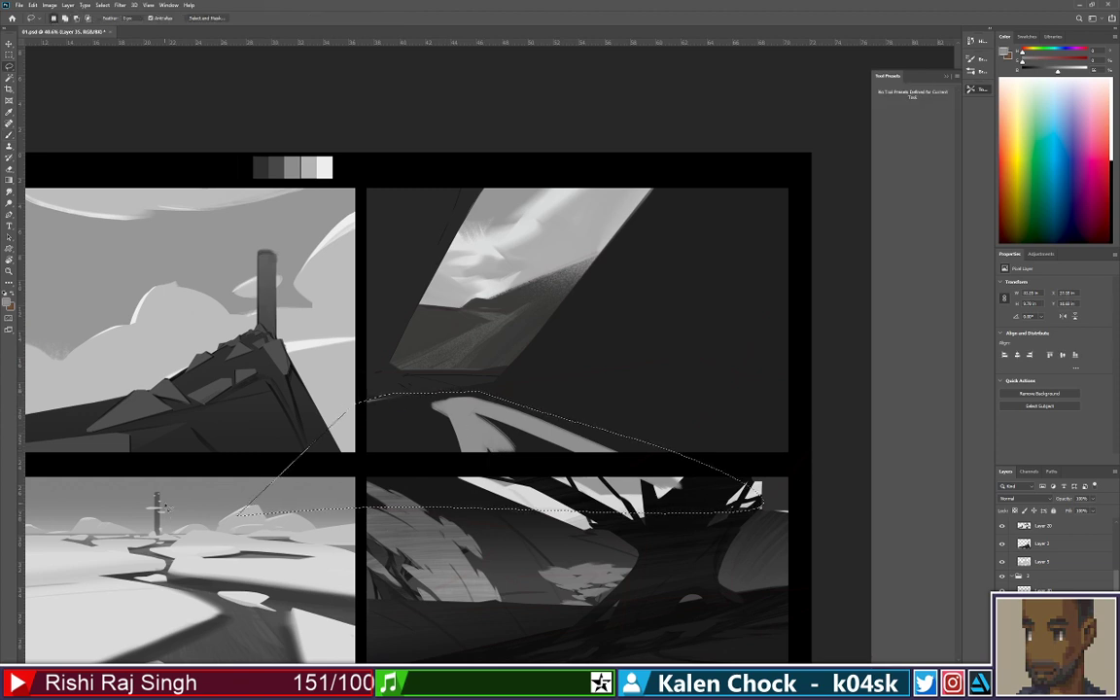
key("ctrl+d")
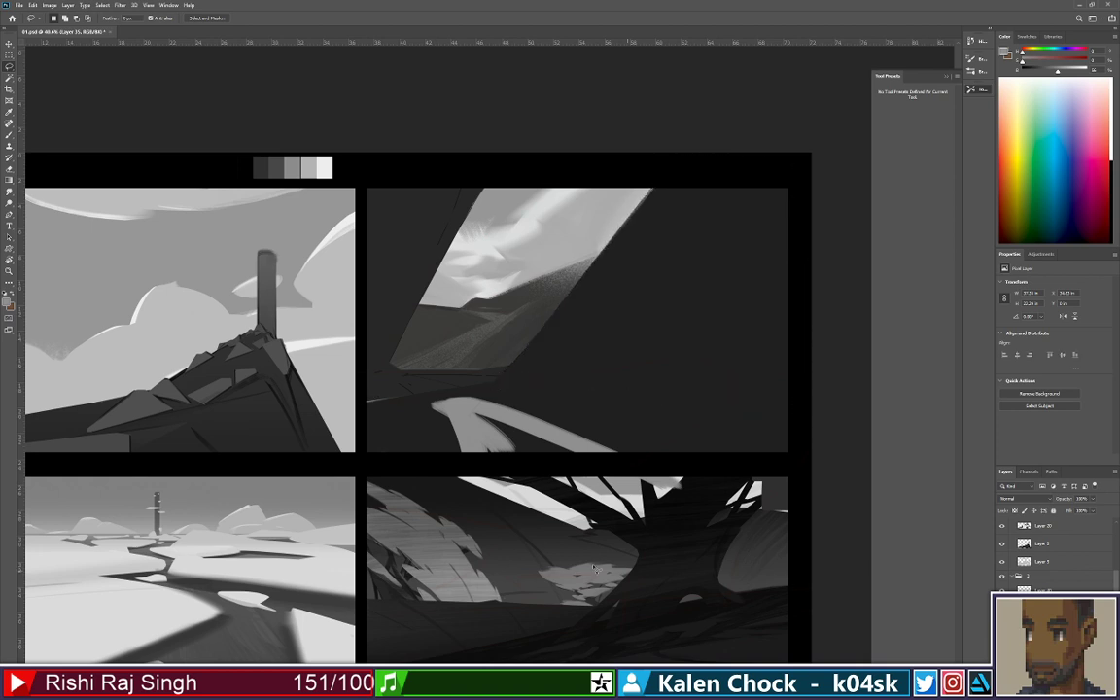
key("m")
left_click_drag(404, 447, 290, 339)
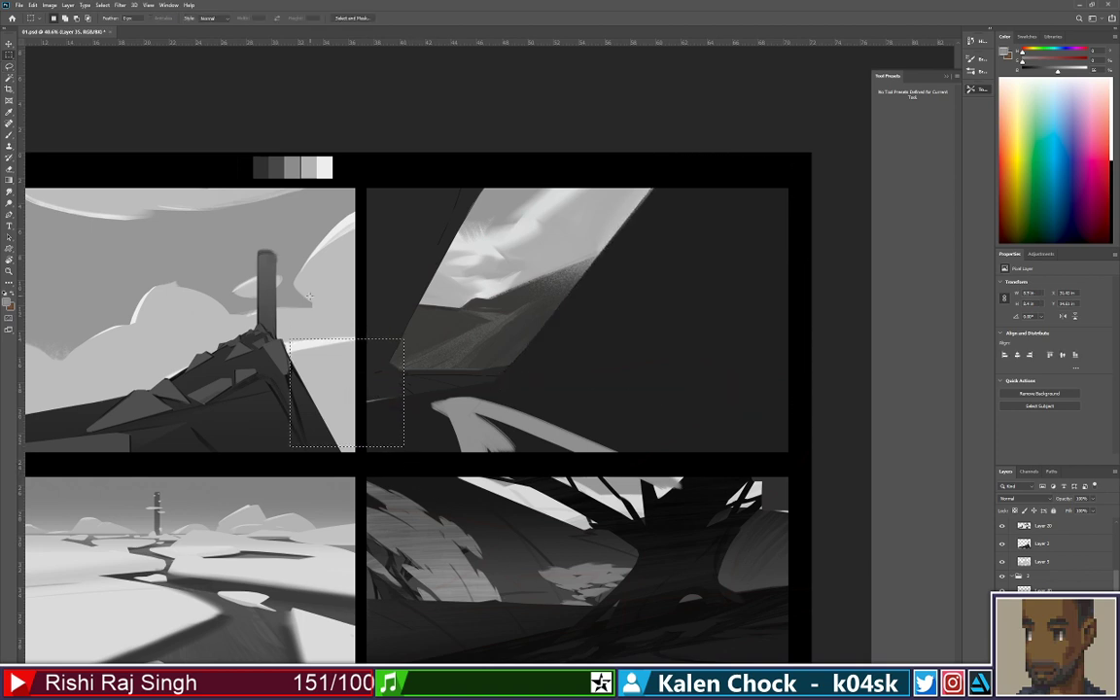
key("ctrl+d")
Lock the wall layer's transparent pixels and recolour the wall right of the window with a slightly lighter dark grey
key("b")
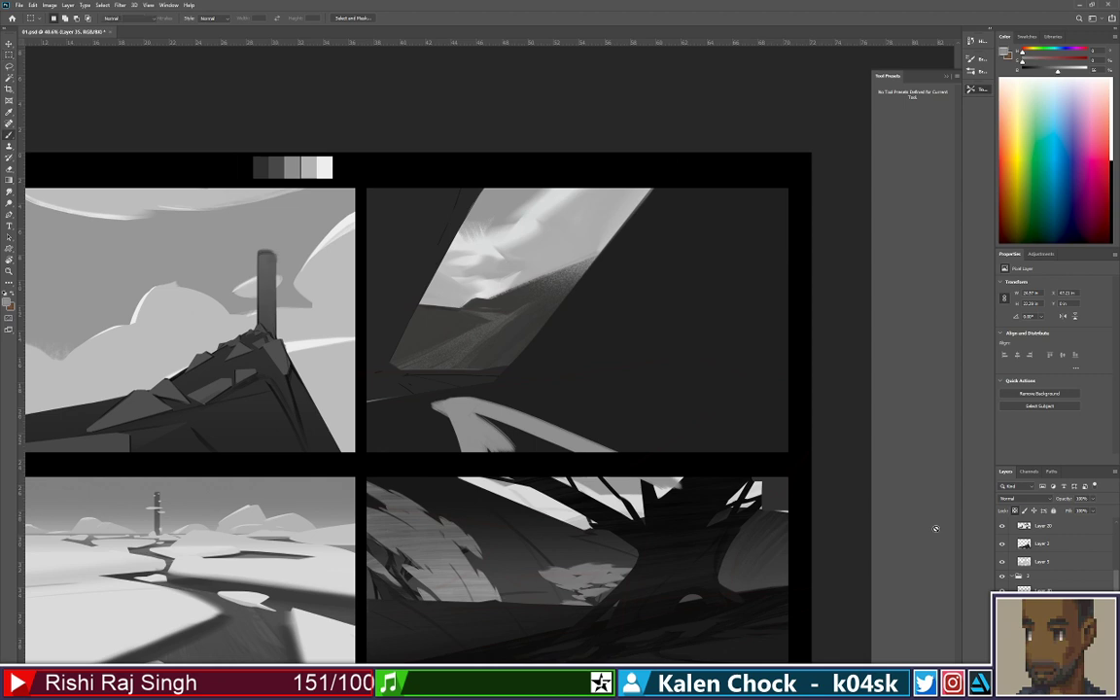
mouse_move(553, 352)
left_mouse_down()
mouse_move(573, 373)
mouse_move(592, 305)
mouse_move(636, 287)
mouse_move(600, 383)
left_mouse_up()
left_click(564, 366, "alt")
mouse_move(659, 292)
left_mouse_down()
mouse_move(623, 389)
mouse_move(667, 325)
left_mouse_up()
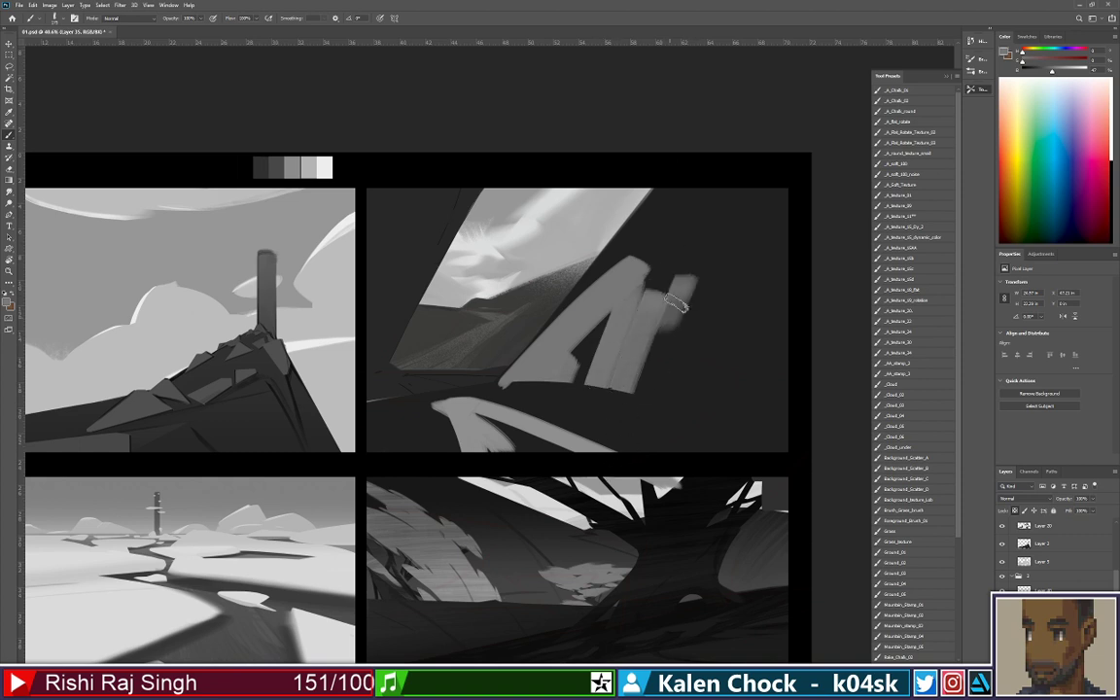
left_click(671, 326, "alt")
key("alt+BackSpace")
key("ctrl+z")
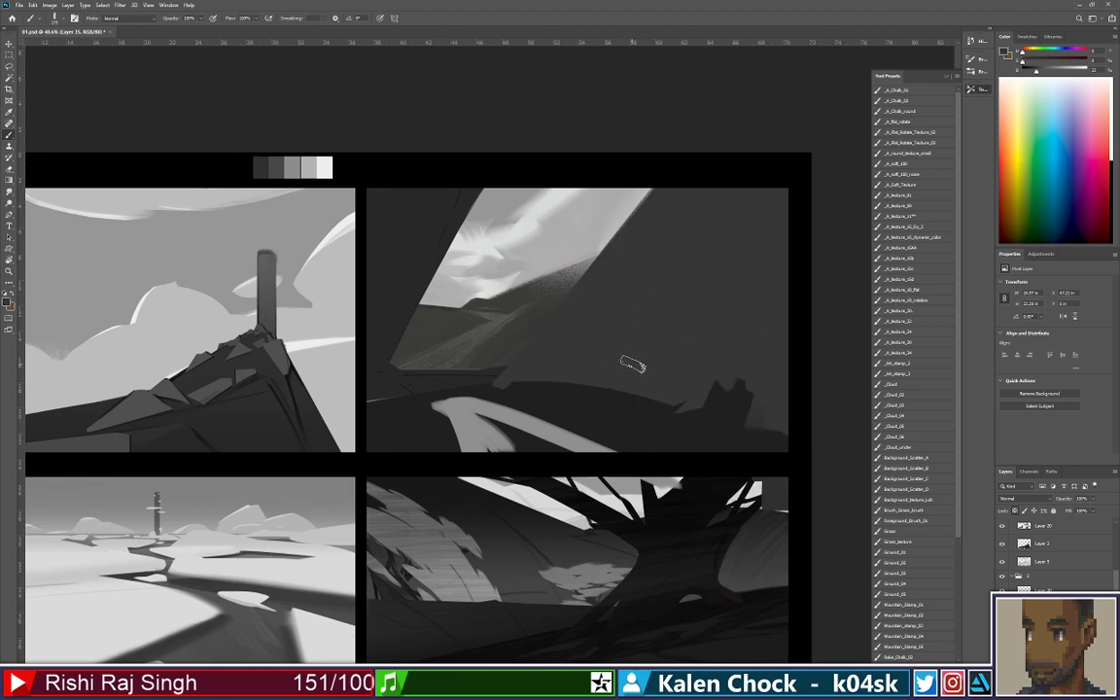
Erase the wall's ragged lower edge so the floor forms a clean ridge rising and falling to the thumbnail's right side
key("e")
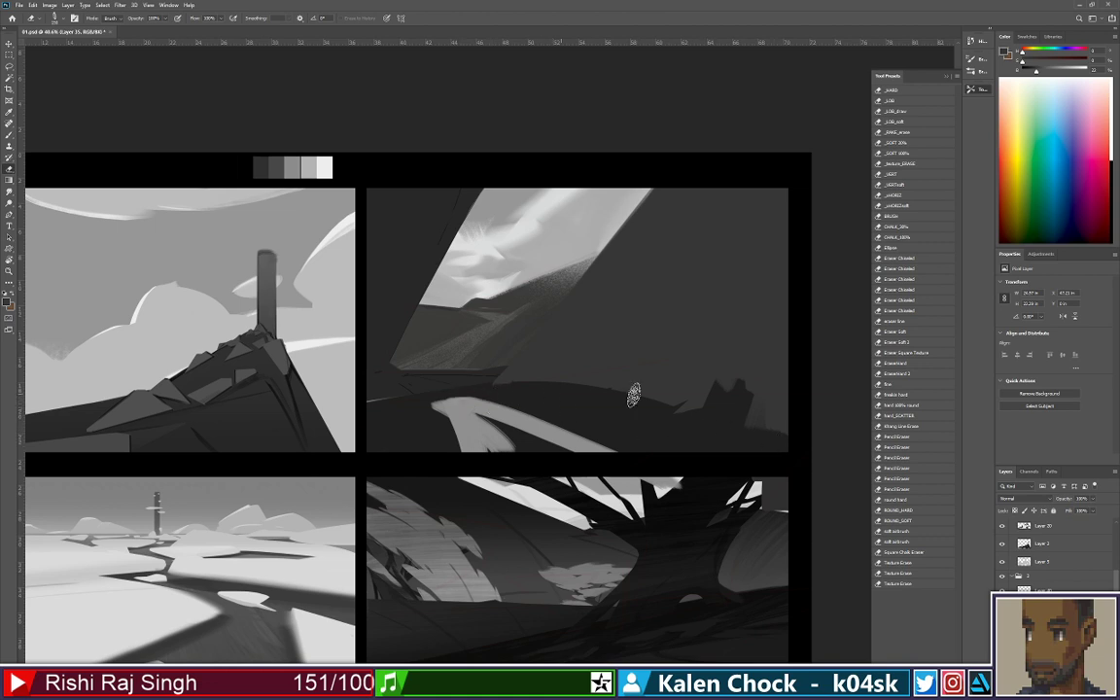
mouse_move(633, 394)
left_mouse_down()
mouse_move(524, 402)
mouse_move(672, 383)
left_mouse_up()
mouse_move(521, 385)
left_mouse_down()
mouse_move(687, 374)
mouse_move(760, 410)
left_mouse_up()
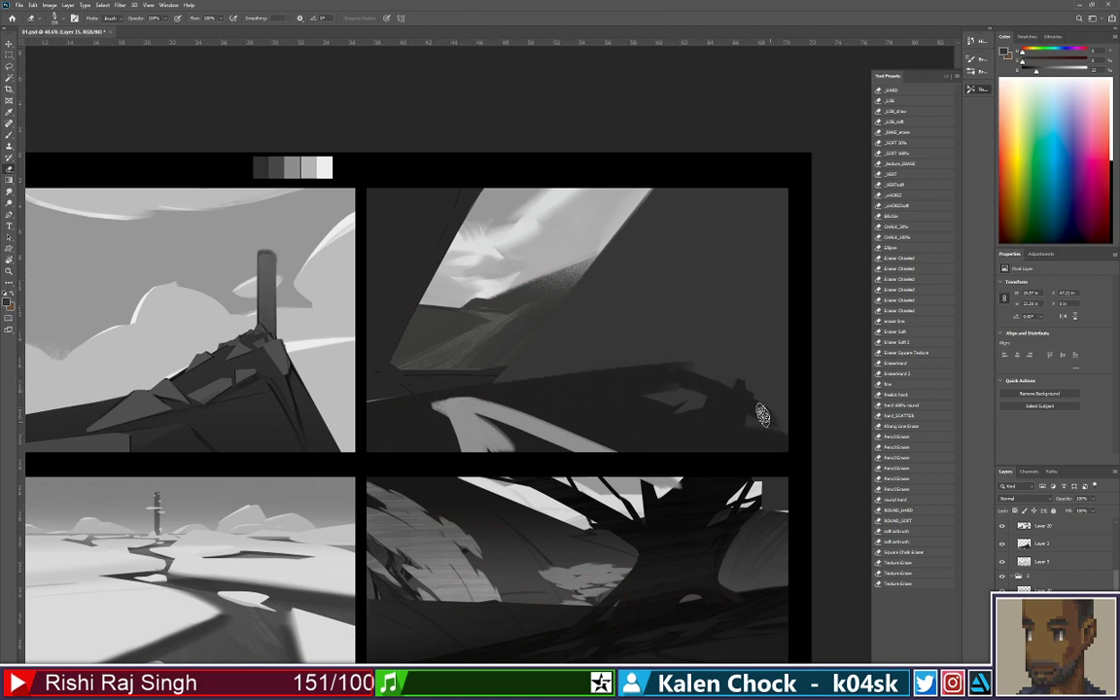
mouse_move(662, 400)
left_mouse_down()
mouse_move(705, 393)
mouse_move(815, 417)
left_mouse_up()
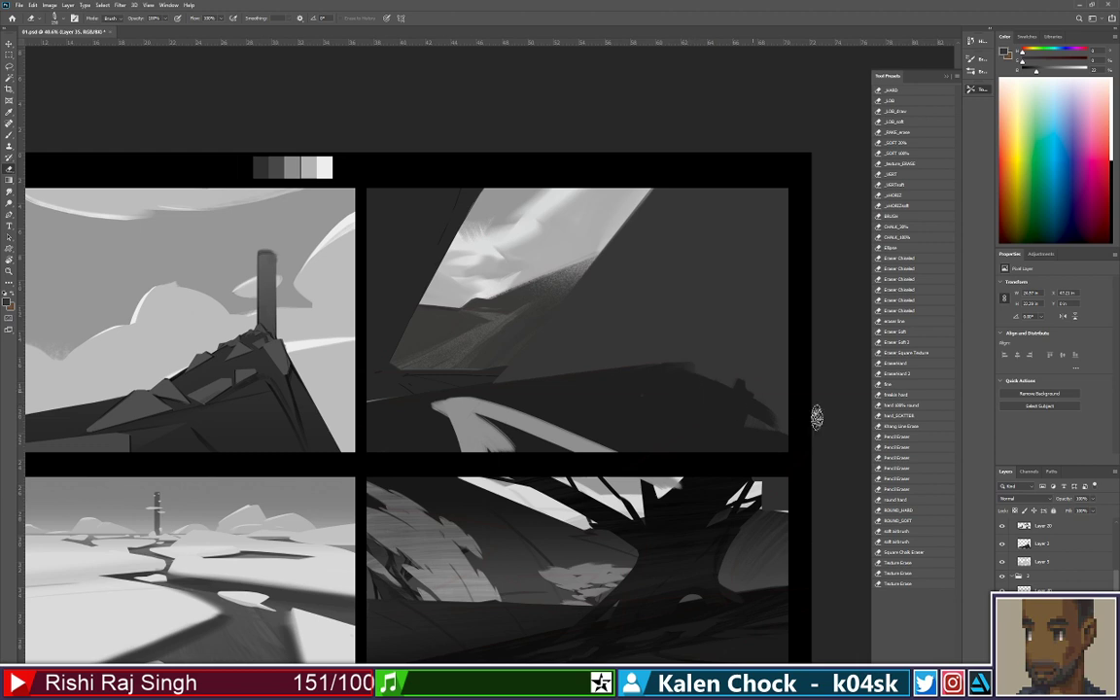
mouse_move(694, 375)
left_mouse_down()
mouse_move(853, 423)
mouse_move(800, 406)
mouse_move(827, 441)
left_mouse_up()
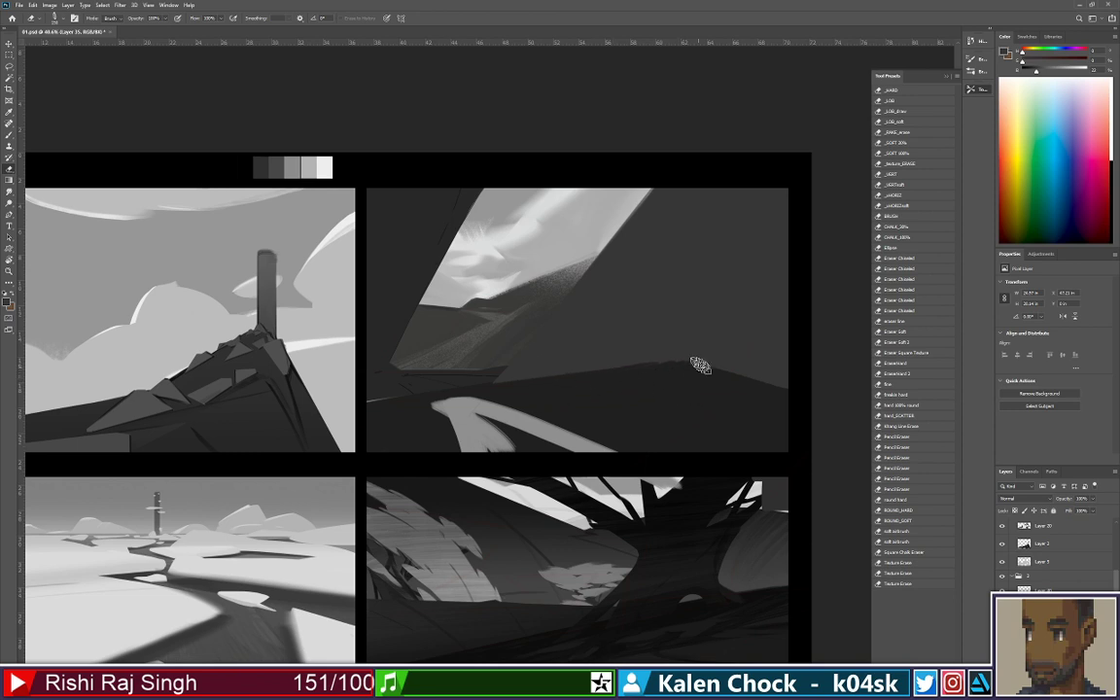
Extend the mid grey light patch across the upper-right thumbnail's floor to its right edge, leaving a dark strip below the ridge
key("v")
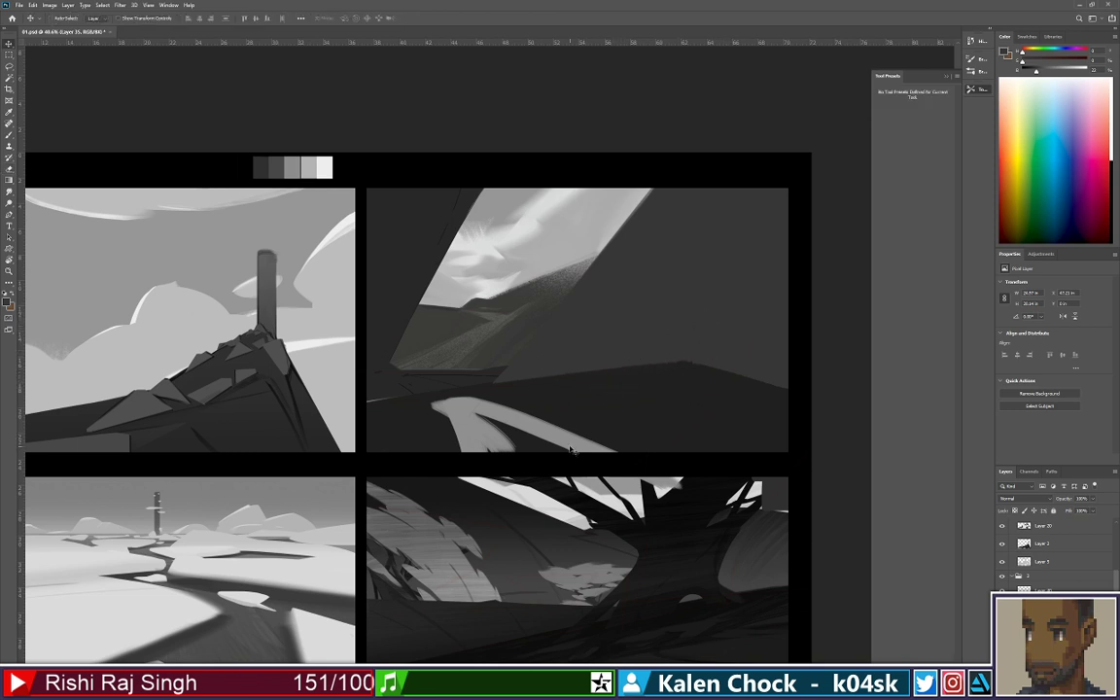
key("b")
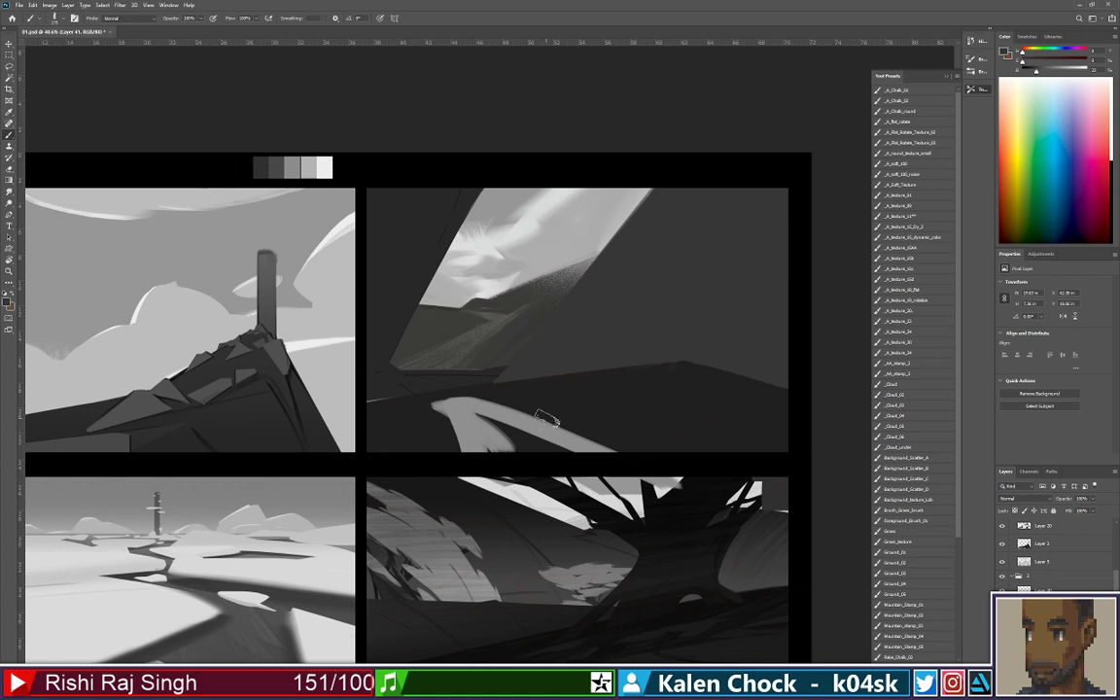
left_click_drag(438, 403, 870, 450)
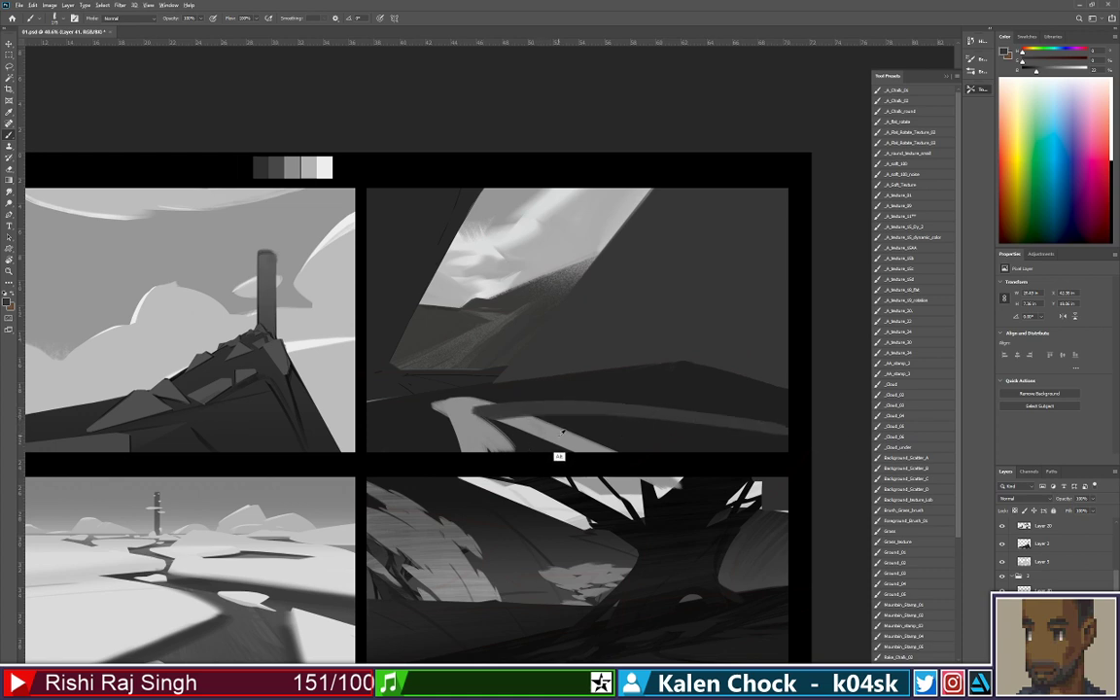
left_click_drag(448, 409, 802, 443)
mouse_move(530, 429)
left_mouse_down()
mouse_move(857, 441)
mouse_move(868, 458)
left_mouse_up()
Erase a long dark shadow shape across the middle of the light patch and dark notches at its left end
key("e")
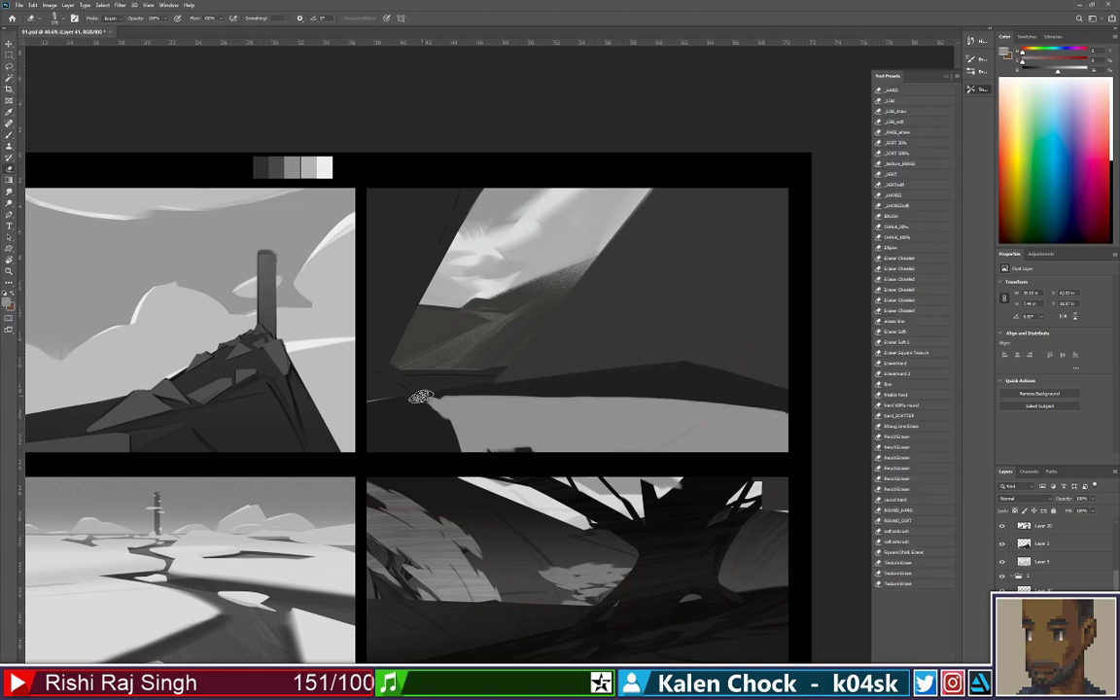
left_click_drag(541, 406, 714, 419)
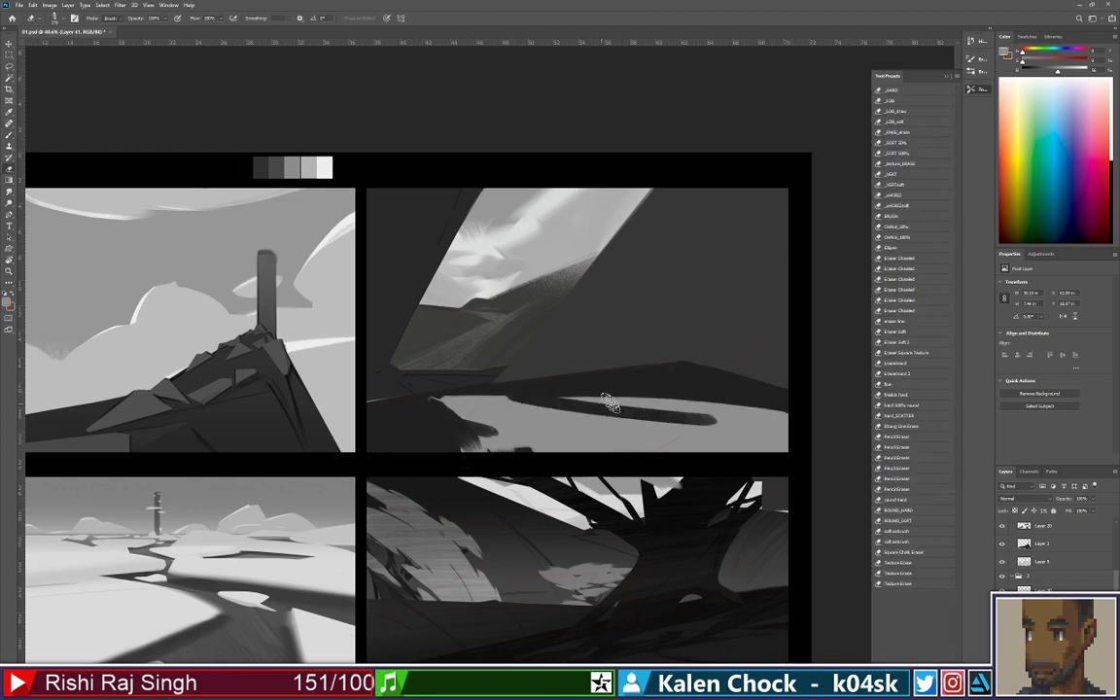
left_click_drag(552, 406, 721, 415)
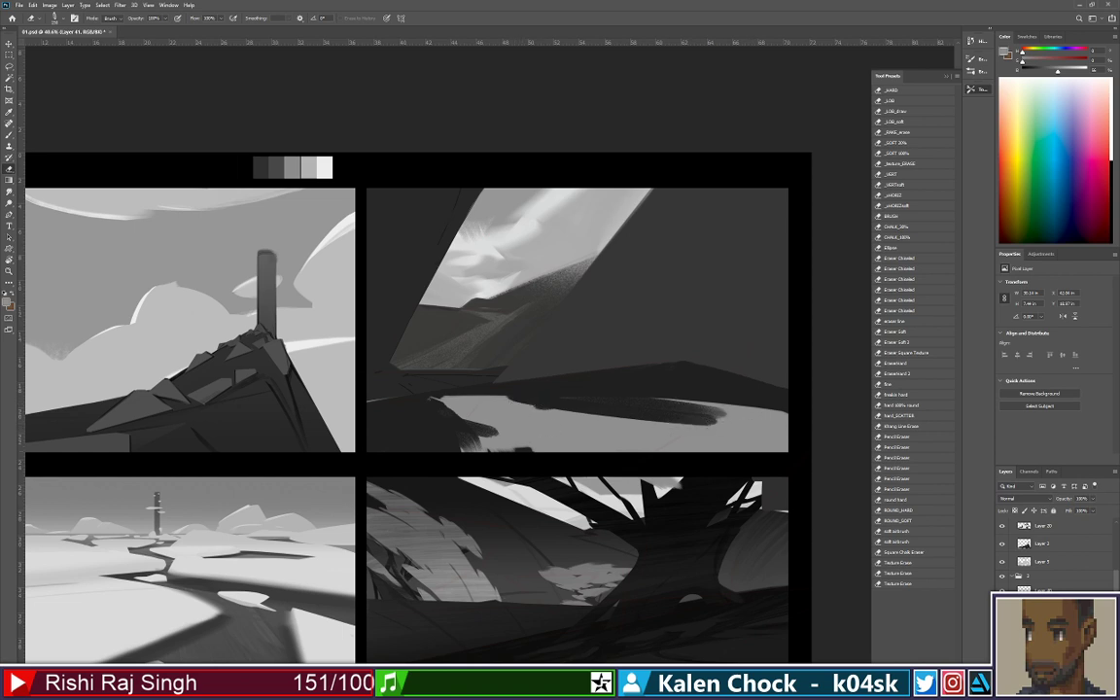
Paint mid grey light across the floor's left end and in a thin curved band along the ridge to the right edge
key("b")
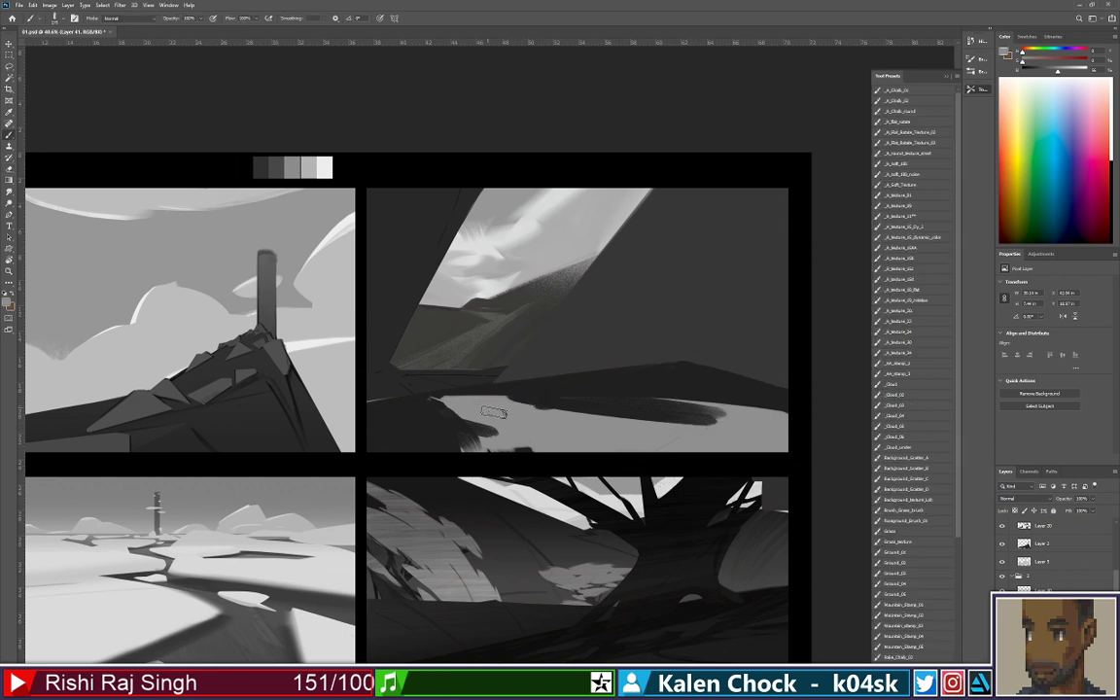
mouse_move(430, 410)
left_mouse_down()
mouse_move(487, 408)
mouse_move(439, 396)
mouse_move(720, 386)
mouse_move(789, 397)
left_mouse_up()
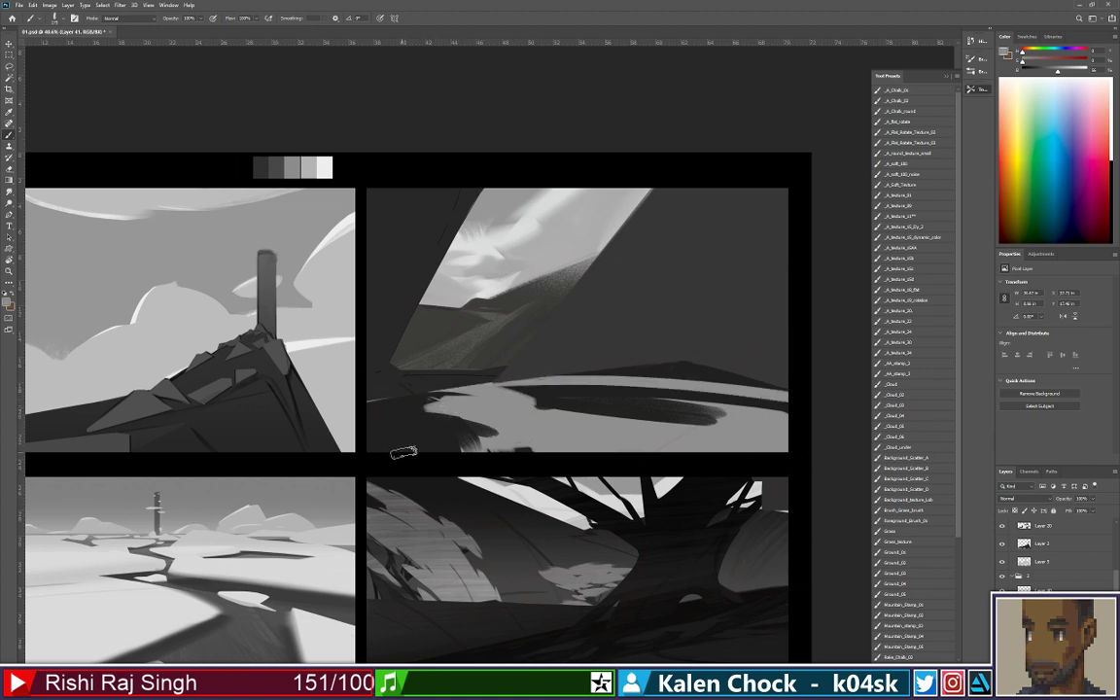
mouse_move(413, 410)
left_mouse_down()
mouse_move(444, 479)
mouse_move(464, 462)
mouse_move(440, 417)
mouse_move(449, 471)
mouse_move(431, 511)
mouse_move(472, 439)
left_mouse_up()
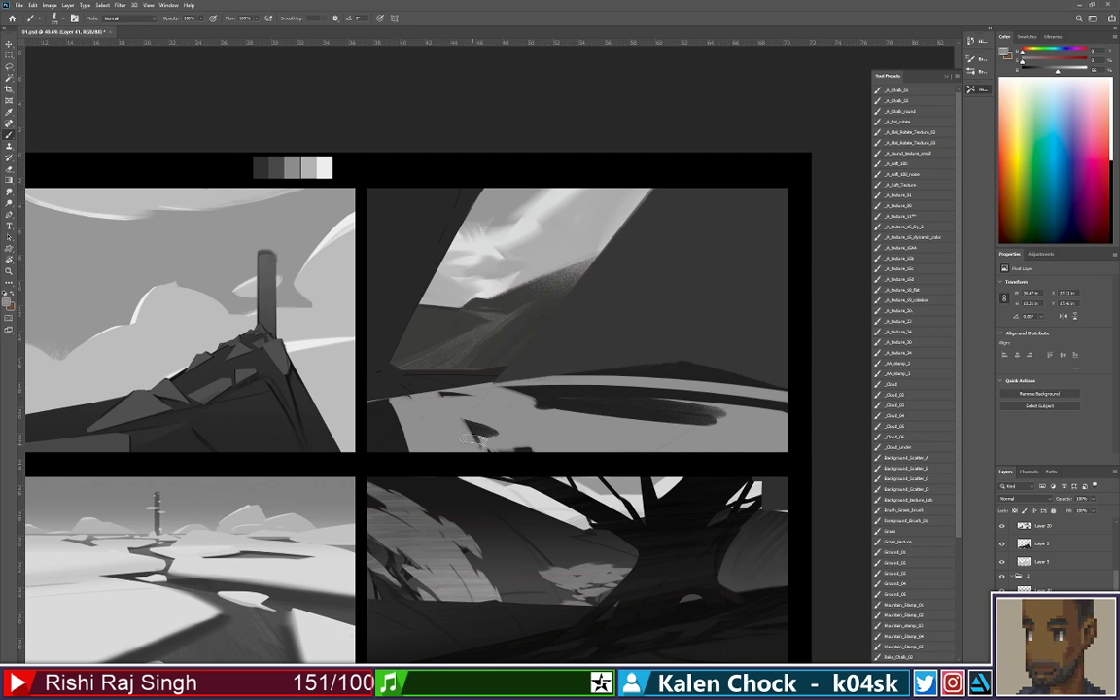
Erase the middle shadow in the light patch into a wider, smoother dark shape, and carve a dark shape at the floor's far left
key("e")
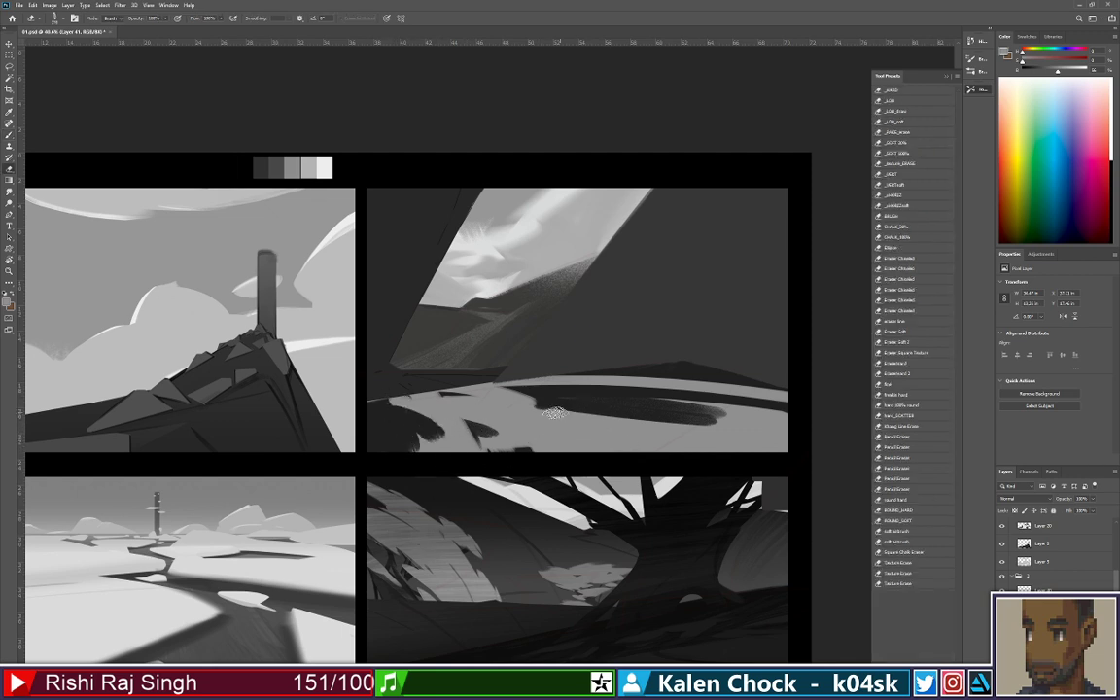
left_click_drag(539, 403, 706, 430)
left_click_drag(575, 403, 731, 426)
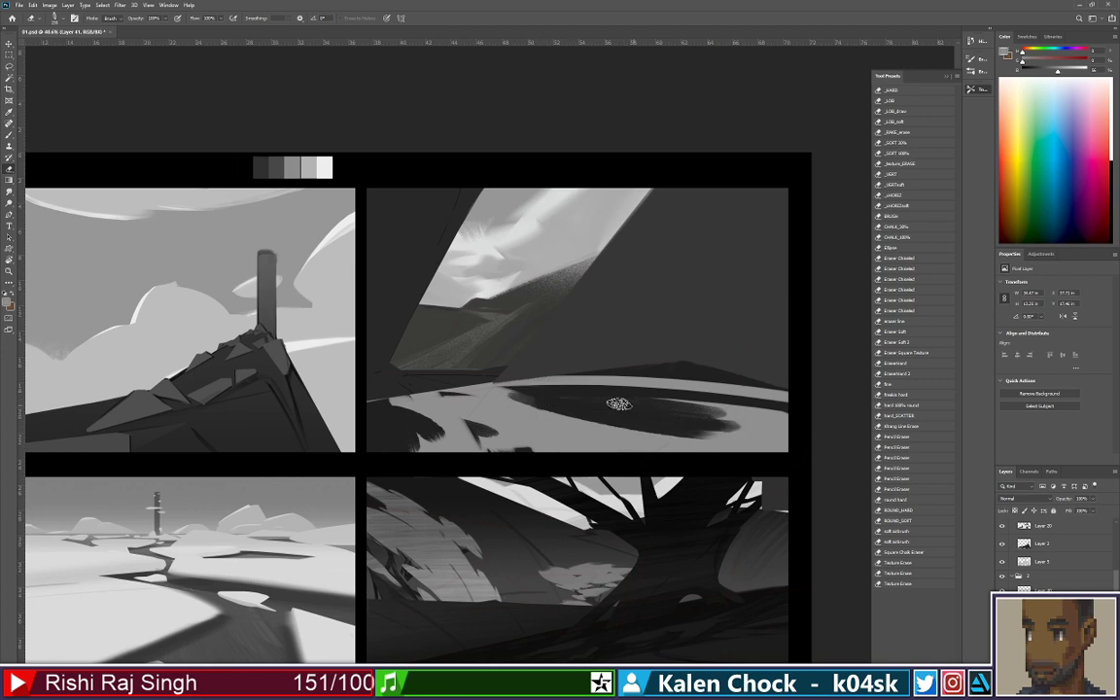
left_click_drag(620, 405, 736, 431)
left_click_drag(562, 396, 705, 423)
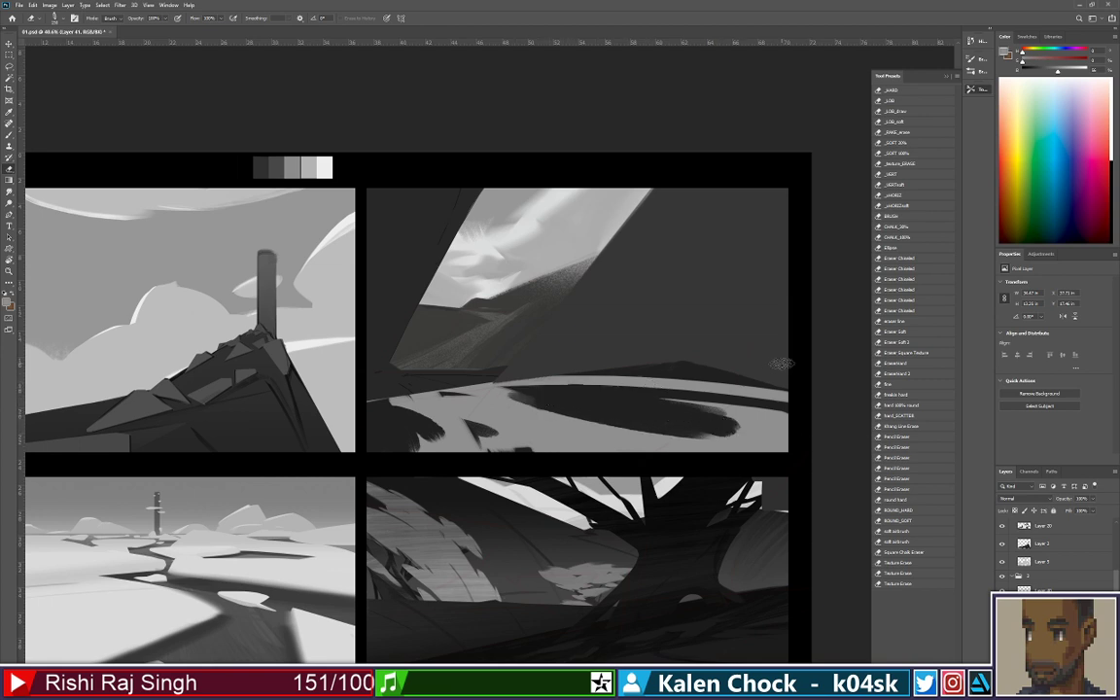
Paint mid grey back over the middle shadow's lower edge to break it into thin tapering dark streaks
key("b")
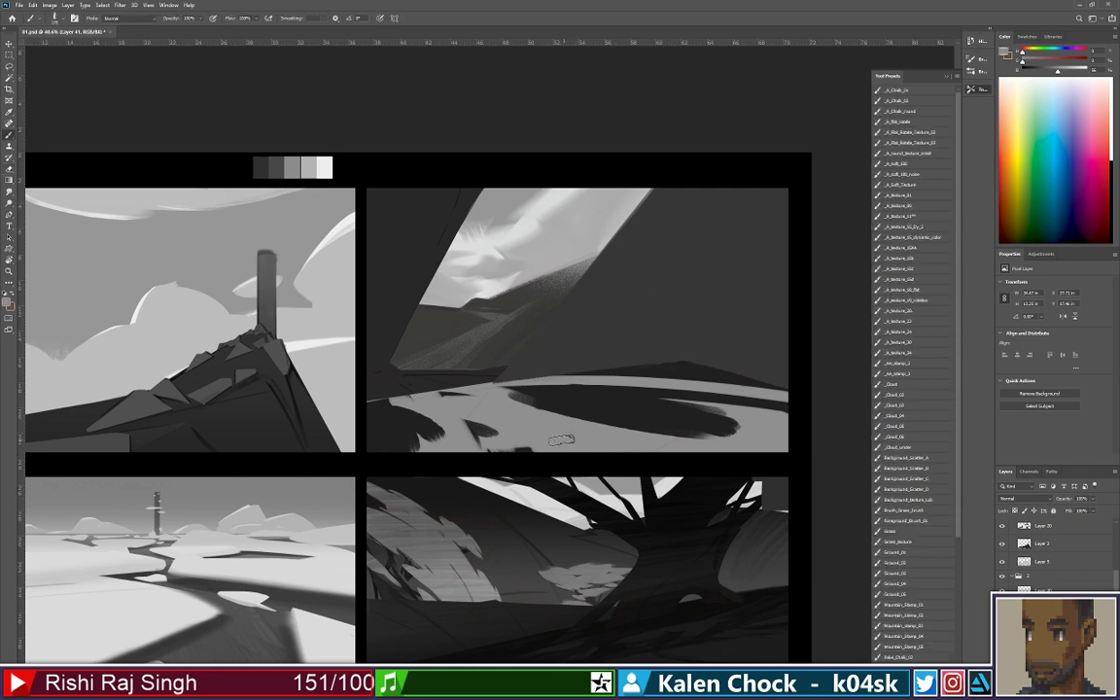
left_click_drag(495, 396, 756, 459)
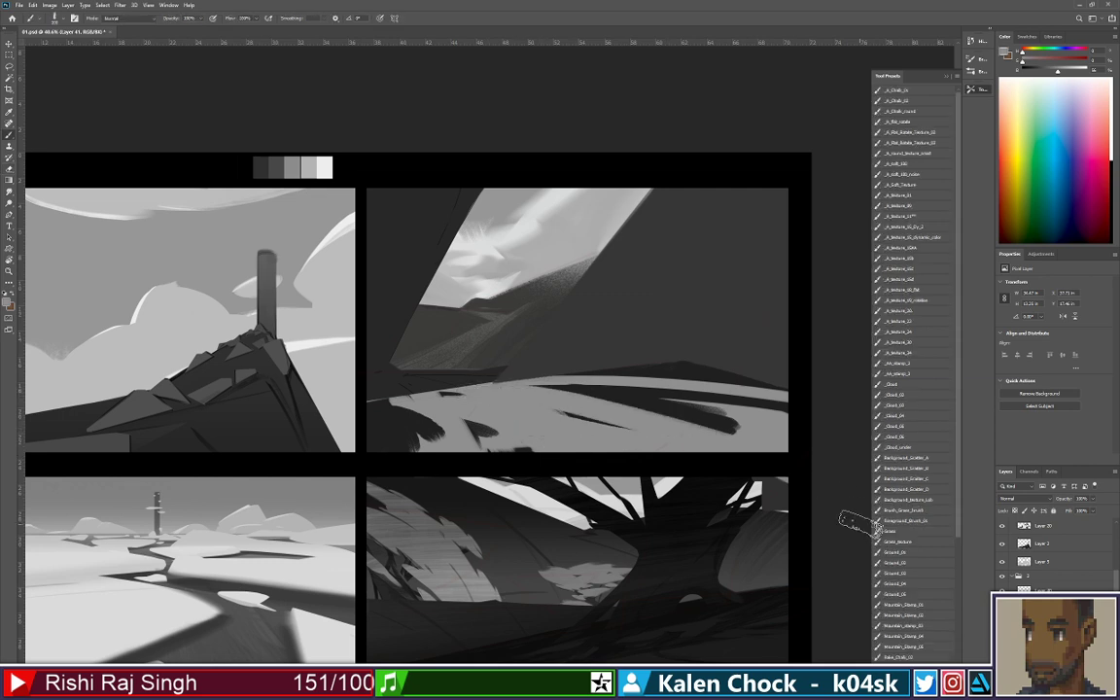
mouse_move(590, 432)
left_mouse_down()
mouse_move(630, 428)
mouse_move(660, 449)
left_mouse_up()
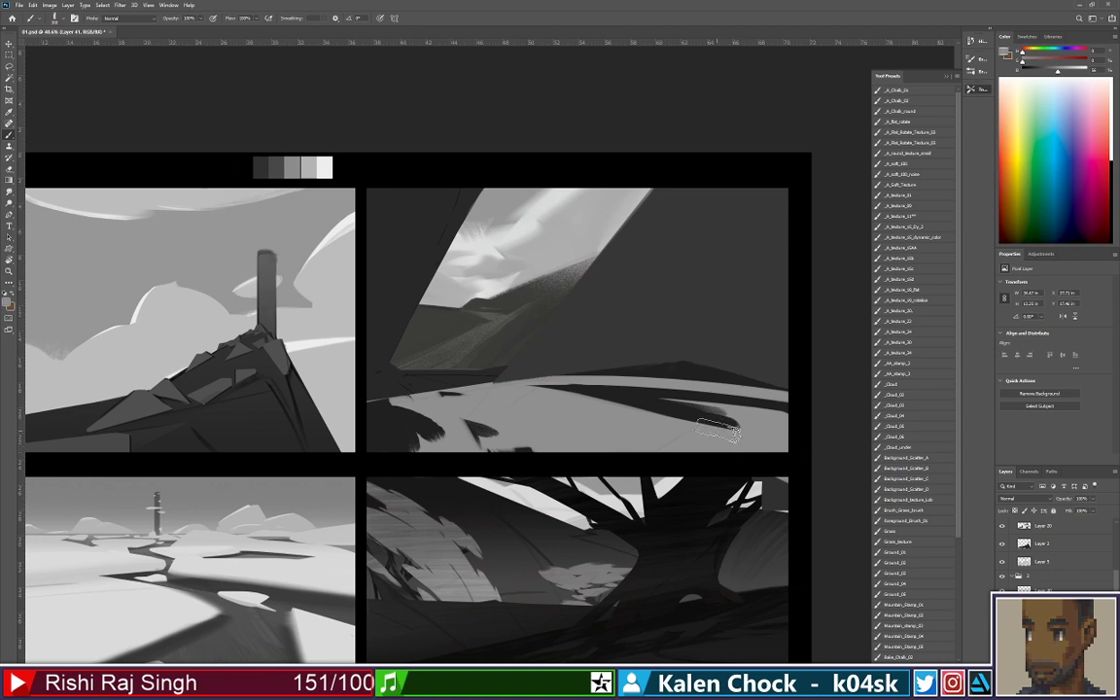
Add broken mid grey texture along the floor's ridge and at its left end with the Mountain_Stamp_02 brush
scroll(918, 544, "down", 5)
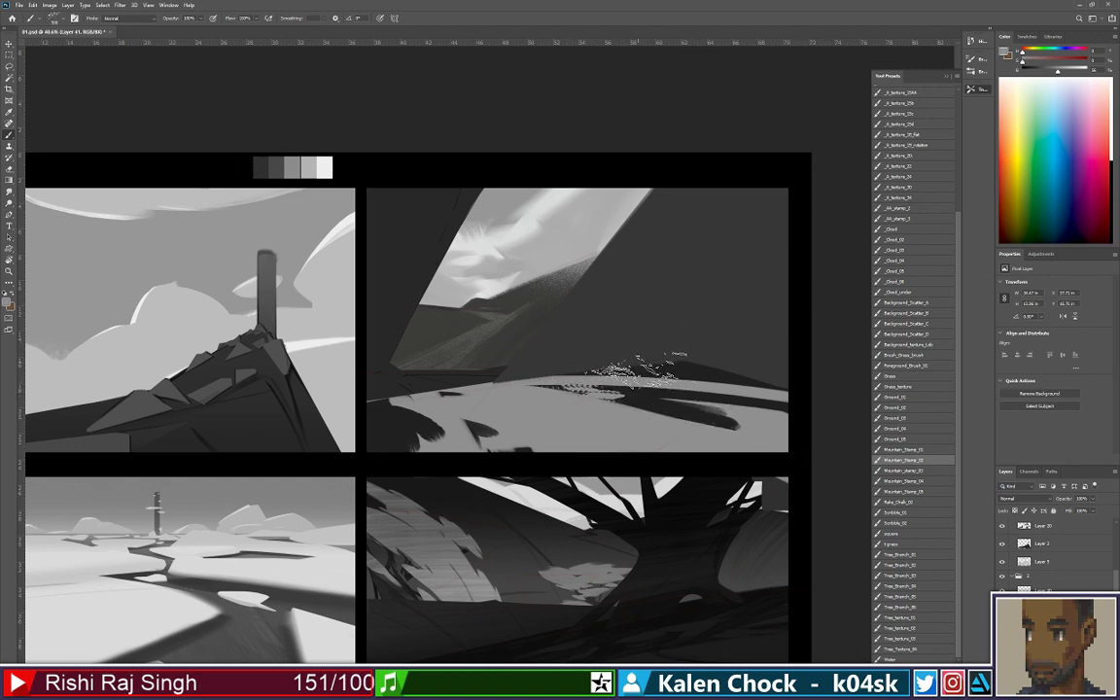
left_click_drag(607, 380, 786, 405)
left_click_drag(595, 391, 695, 436)
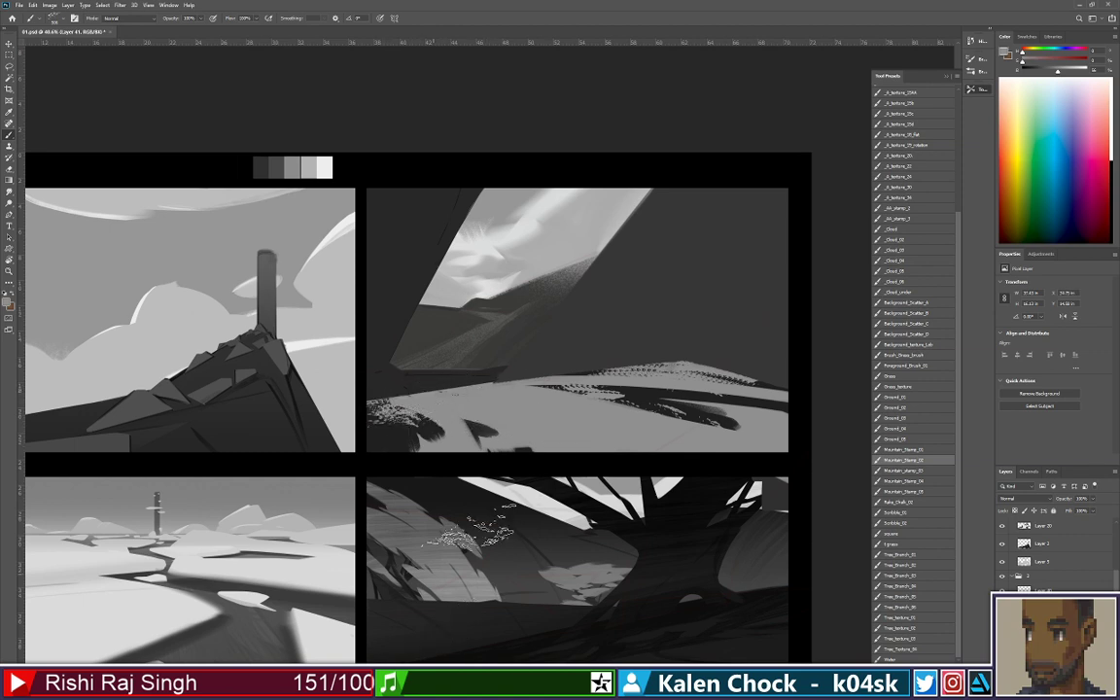
Erase the light on the slope right of the ridge's peak to leave a broad dark shadow reaching the thumbnail's right edge
key("e")
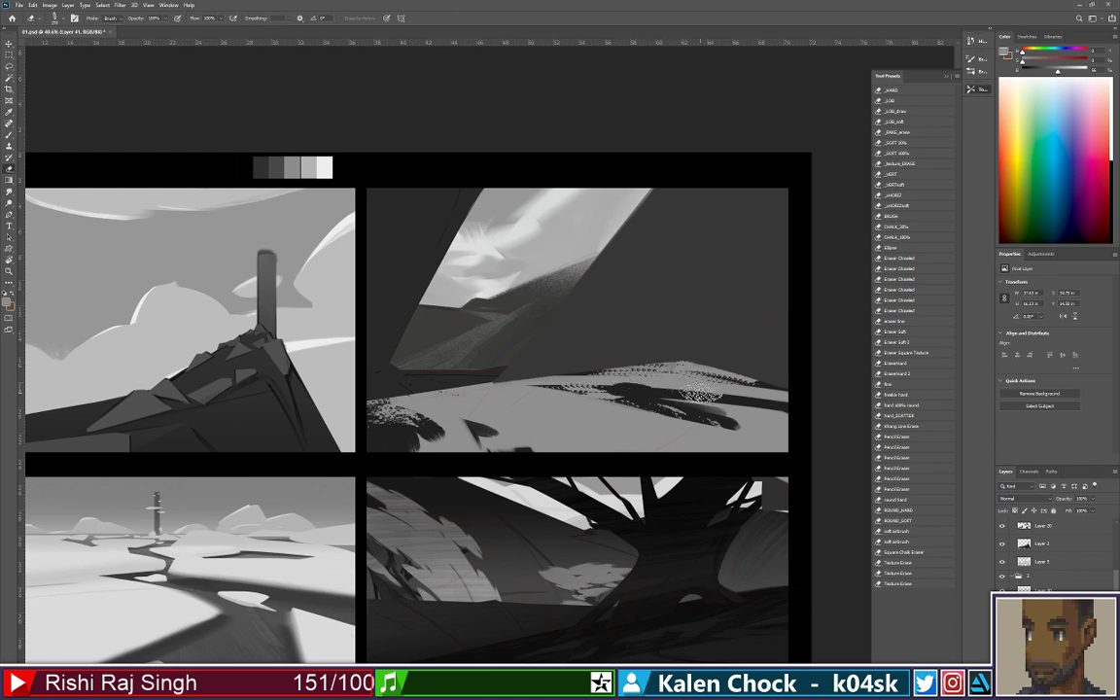
left_click_drag(688, 375, 744, 387)
mouse_move(637, 394)
left_mouse_down()
mouse_move(716, 396)
mouse_move(782, 417)
mouse_move(654, 392)
mouse_move(786, 434)
left_mouse_up()
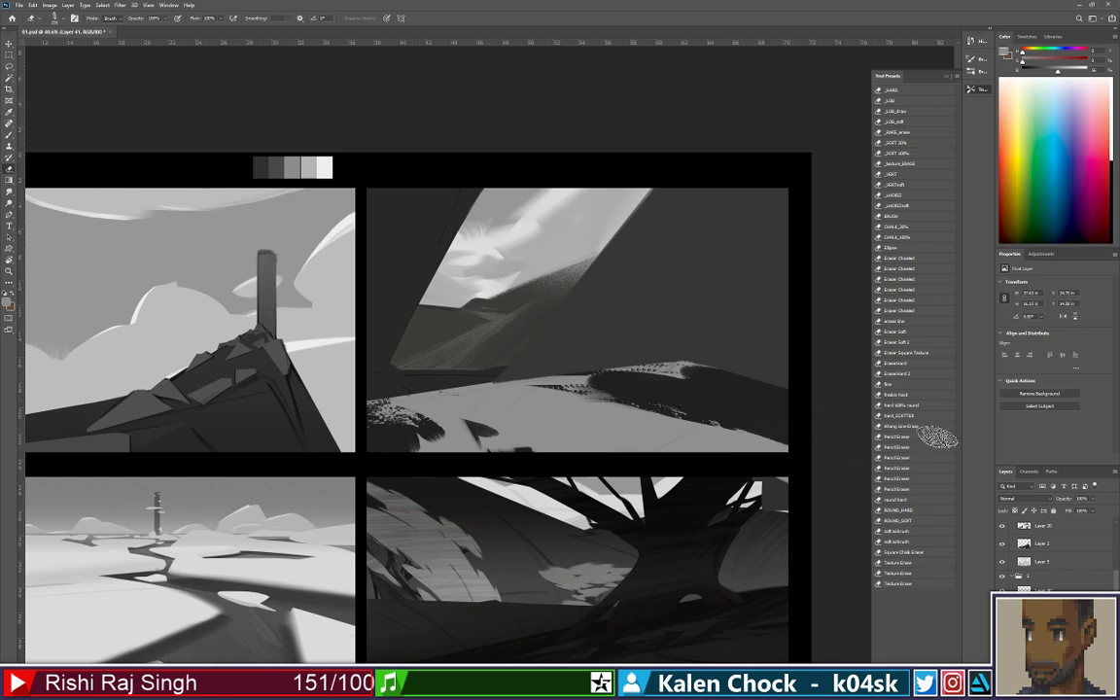
Close the Camera Uploads and Twitch folder windows and bring the Australian_Desert_pack File Explorer window over the canvas
key("z")
left_click_drag(604, 429, 554, 421)
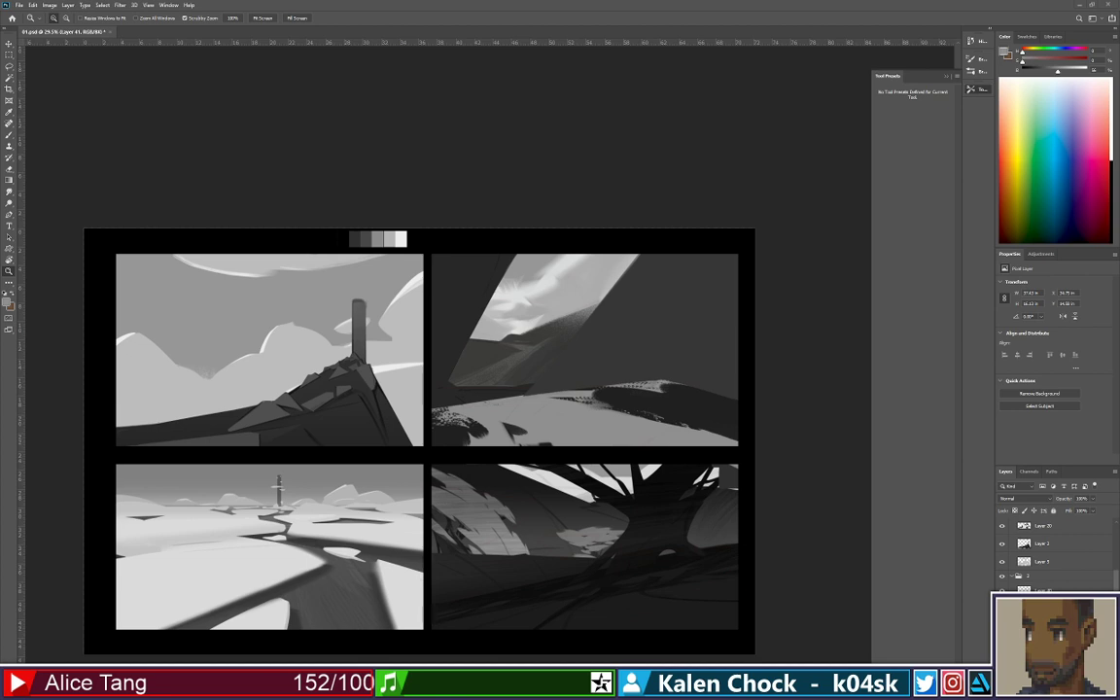
key("e")
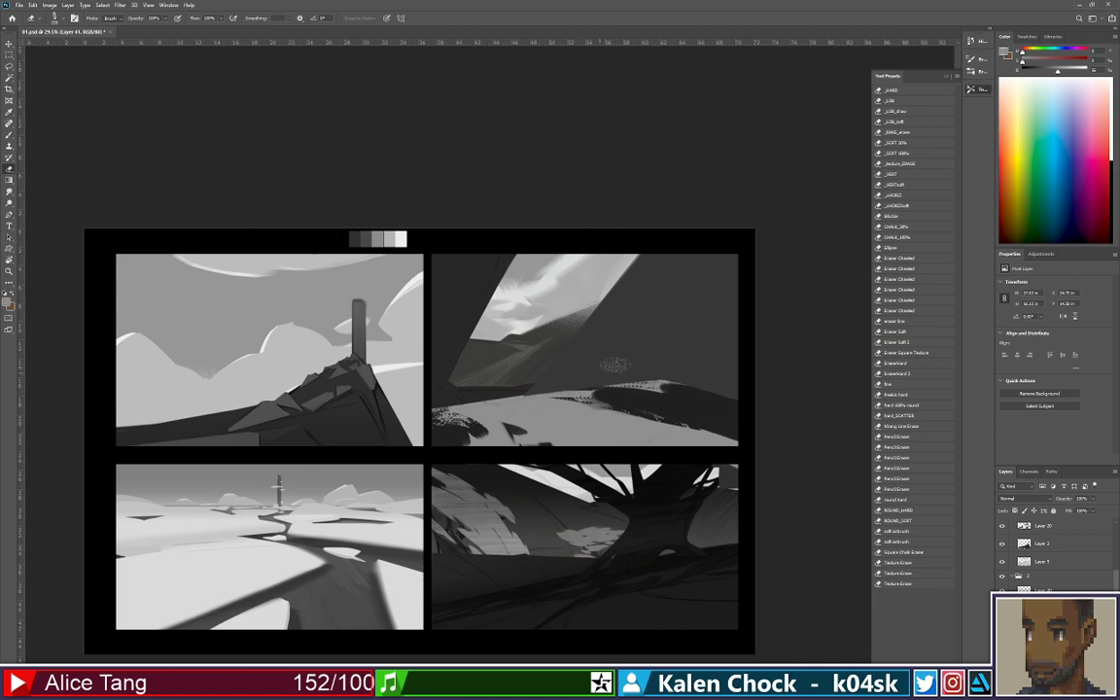
key("z")
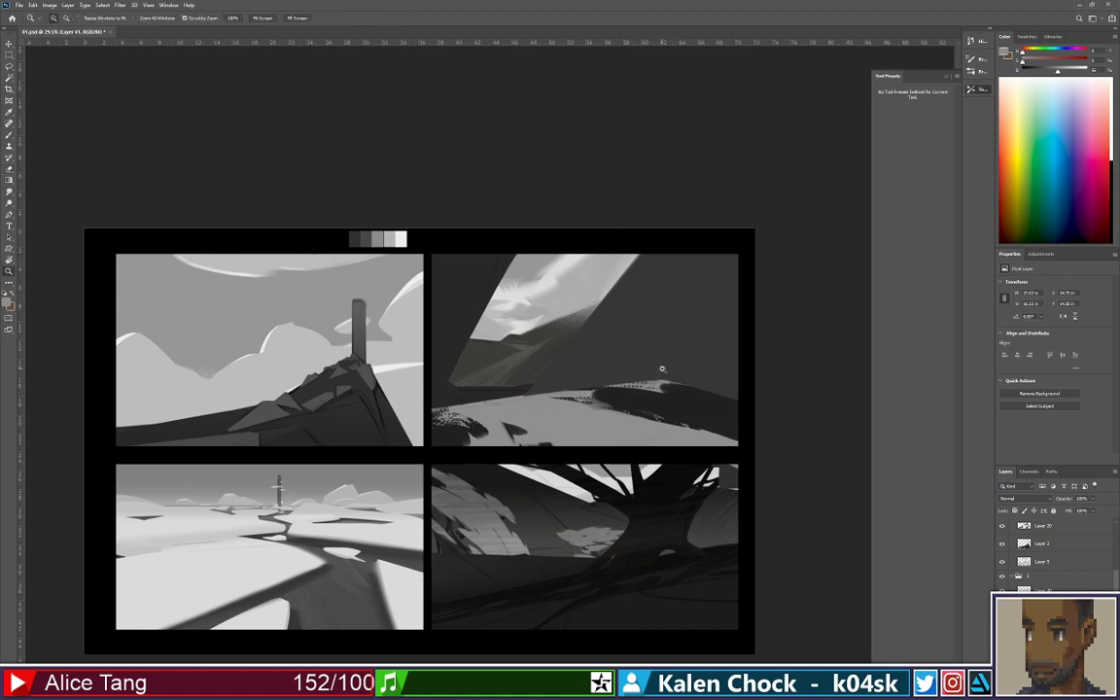
left_click(652, 387)
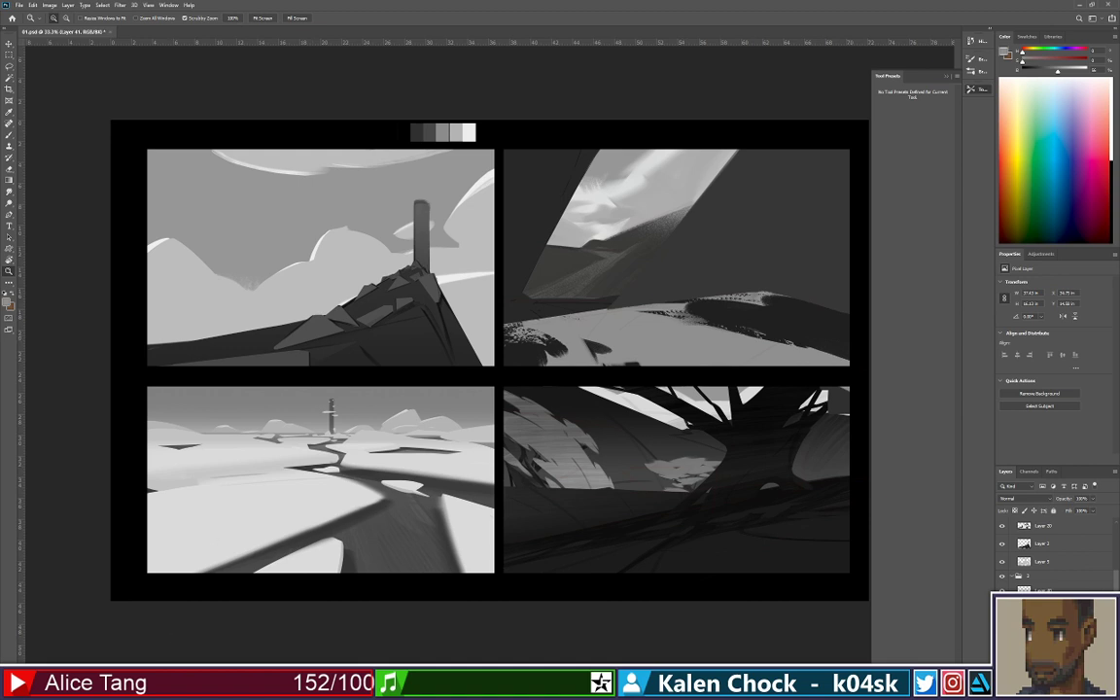
mouse_move(206, 688)
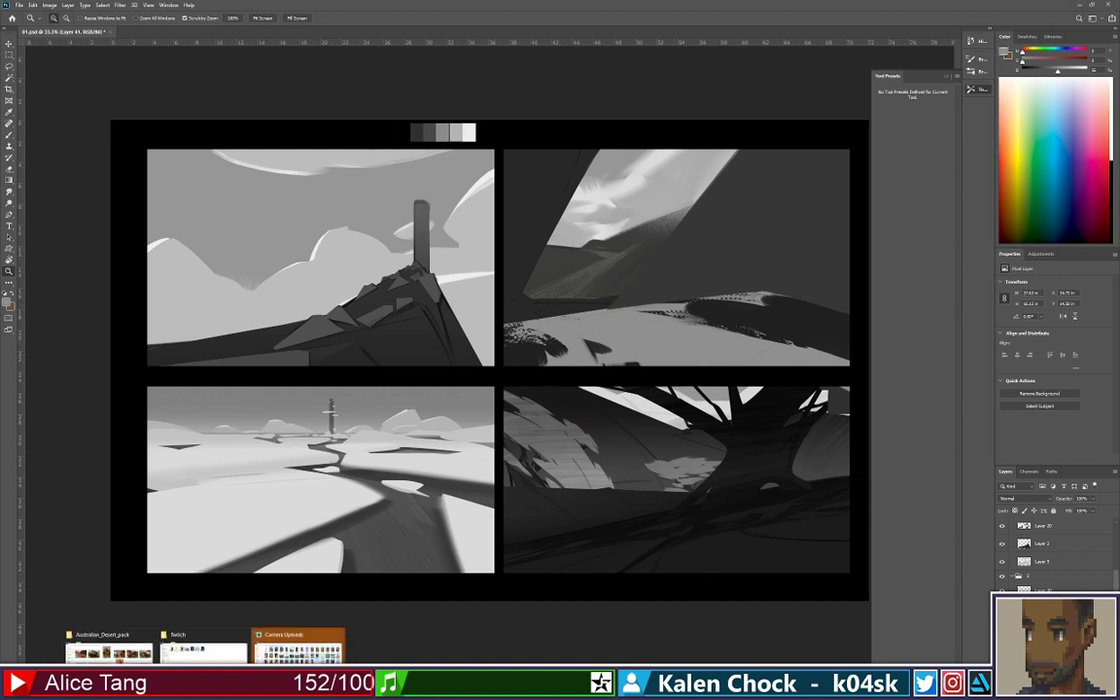
left_click(338, 635)
left_click(291, 634)
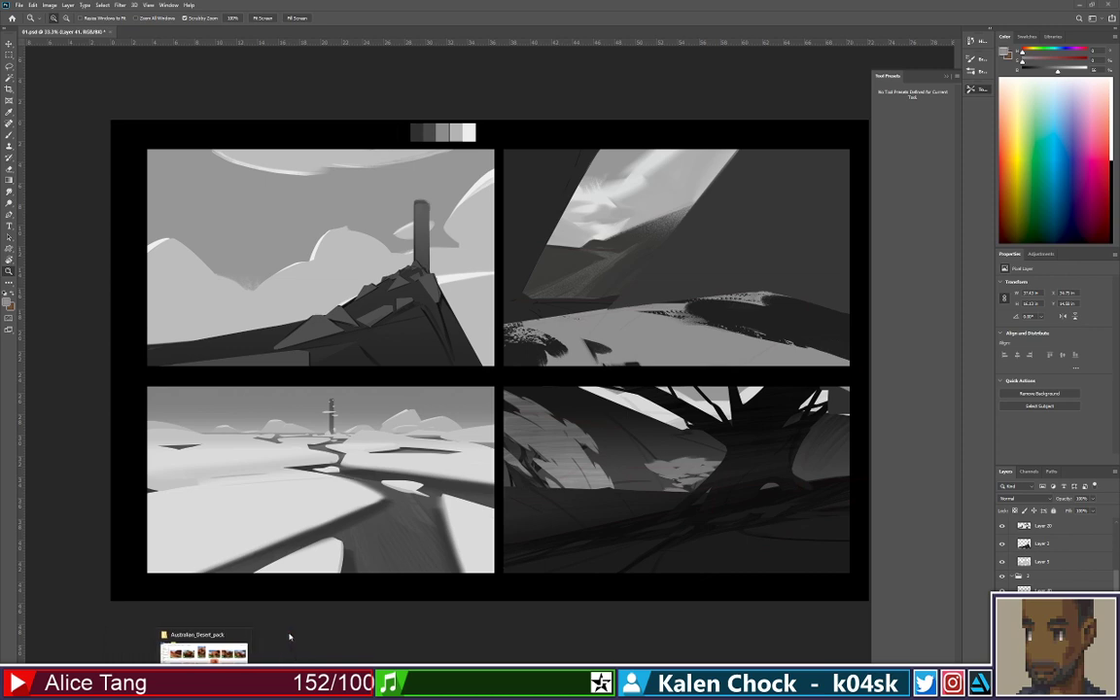
left_click(206, 650)
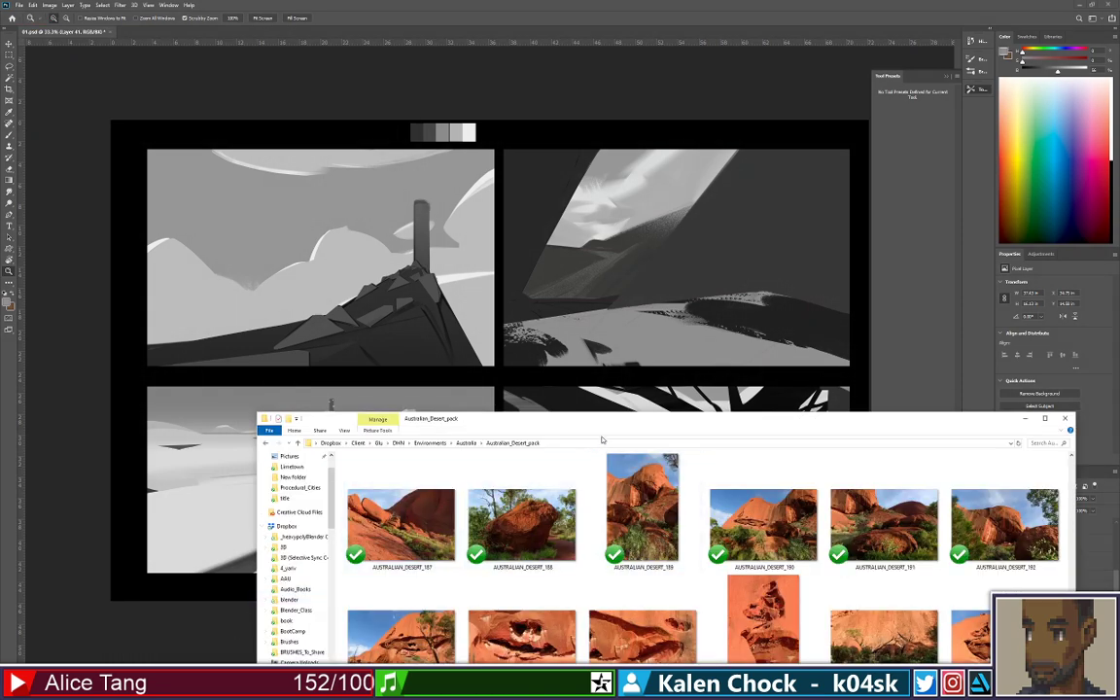
left_click_drag(550, 428, 418, 352)
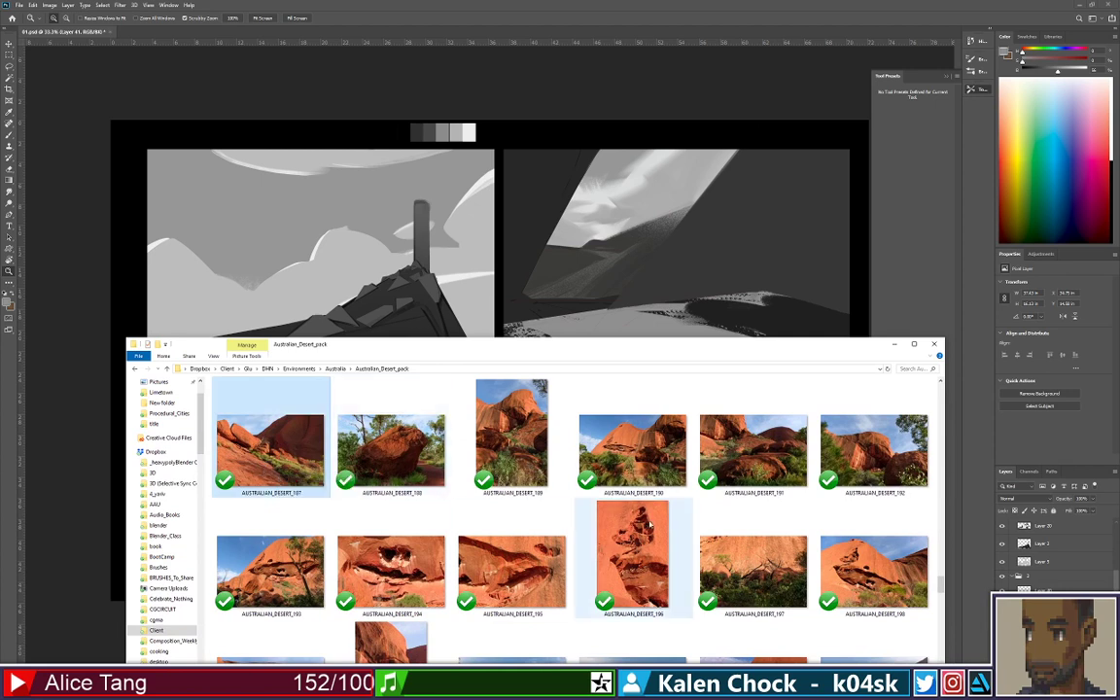
Place the AUSTRALIAN_DESERT_187 photo into the document and position it over the floor area of the upper-right thumbnail
left_click_drag(271, 458, 671, 325)
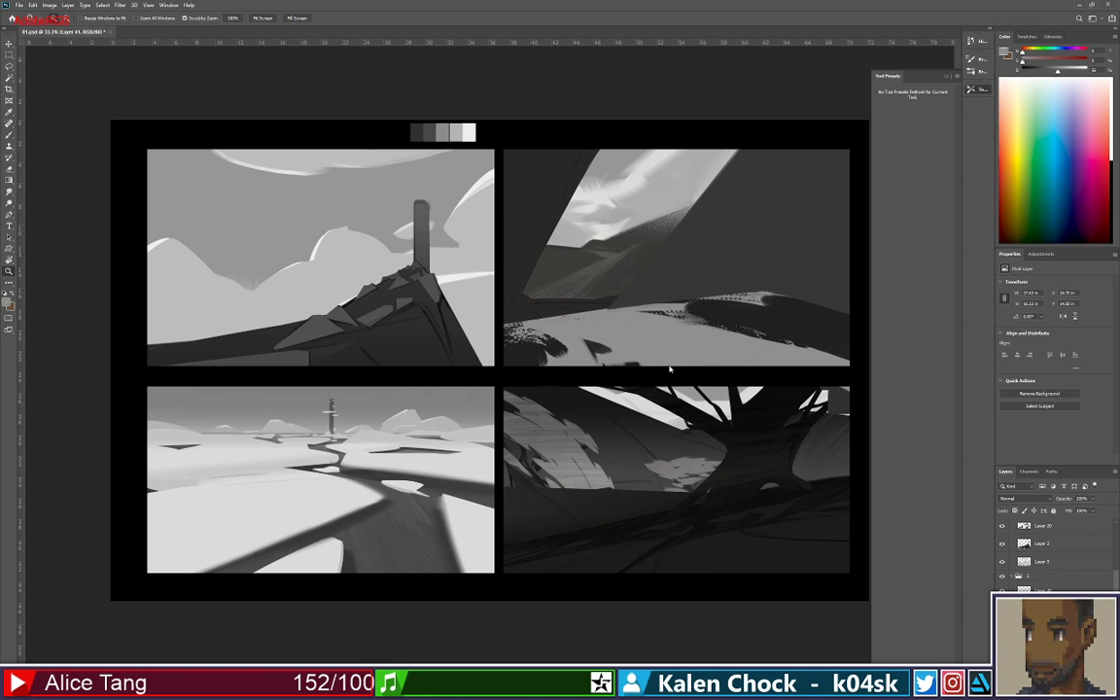
left_click_drag(587, 378, 763, 316)
key("Return")
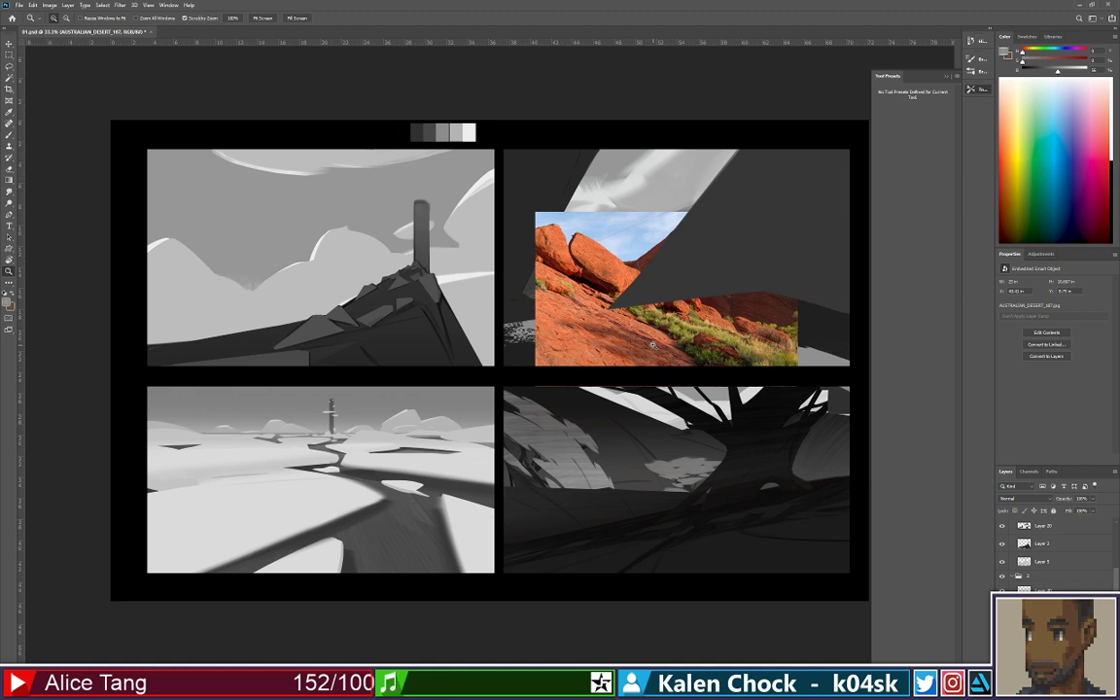
key("b")
left_click(660, 346)
left_click(550, 248)
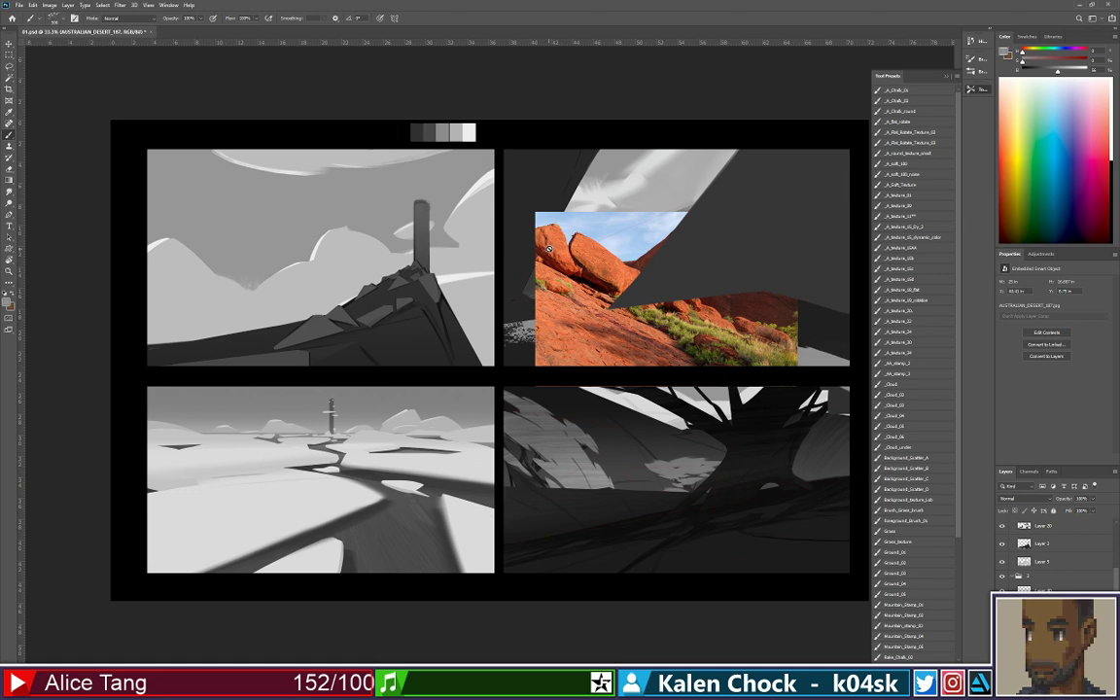
Rasterize the placed AUSTRALIAN_DESERT_187 photo layer and desaturate it
left_click(608, 331)
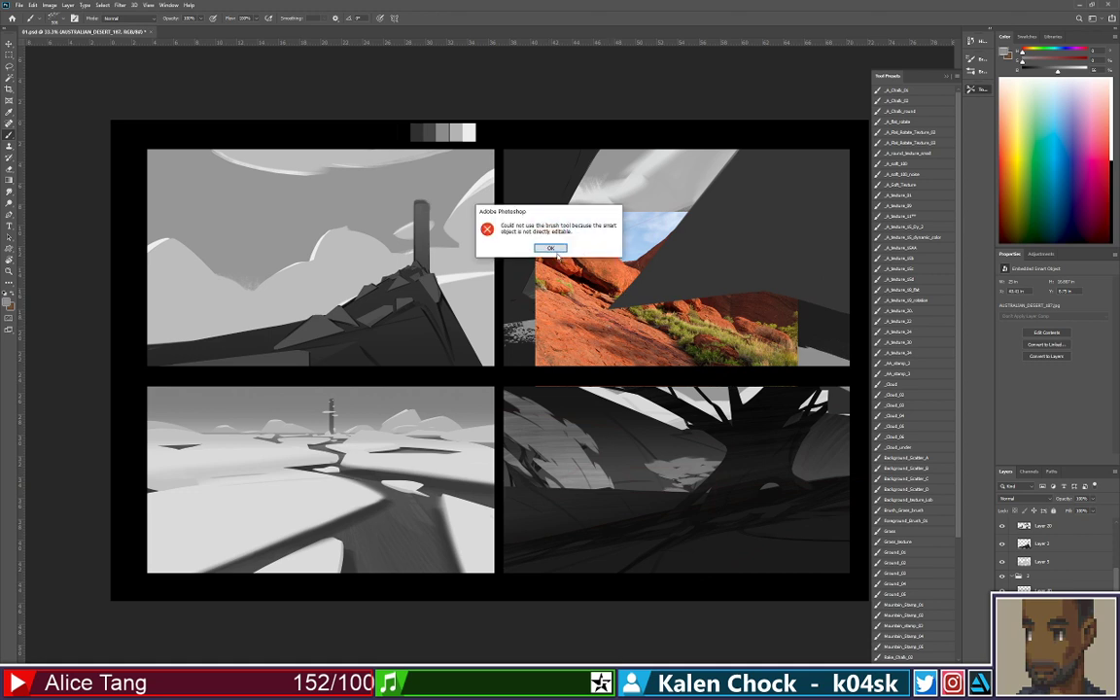
left_click(554, 250)
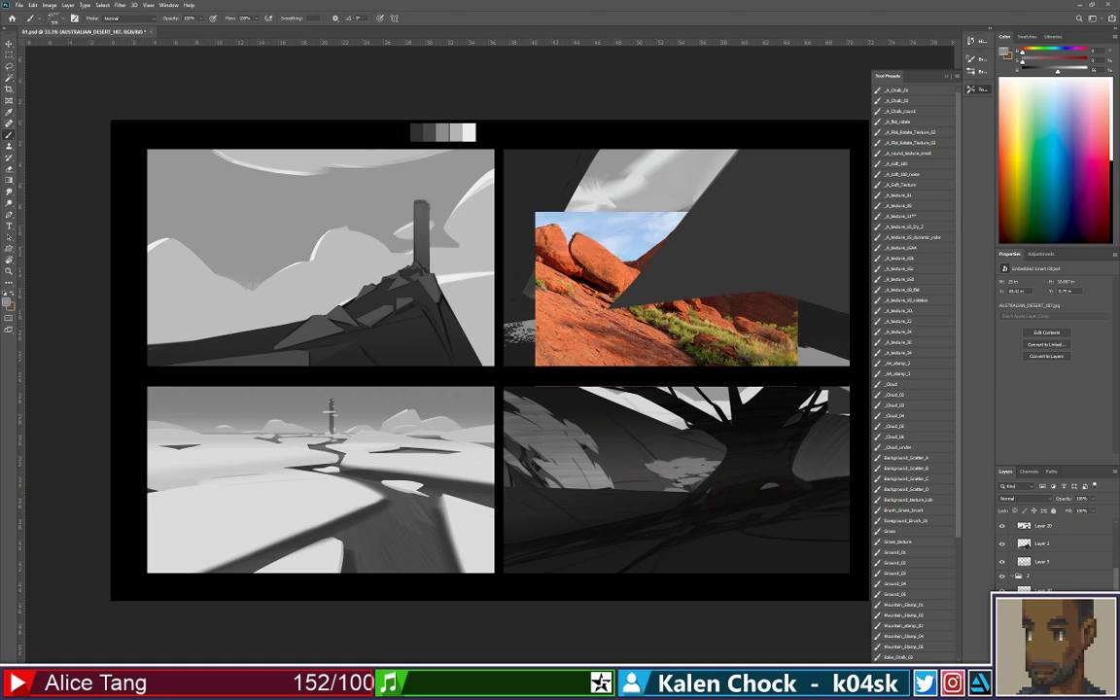
right_click(1025, 625)
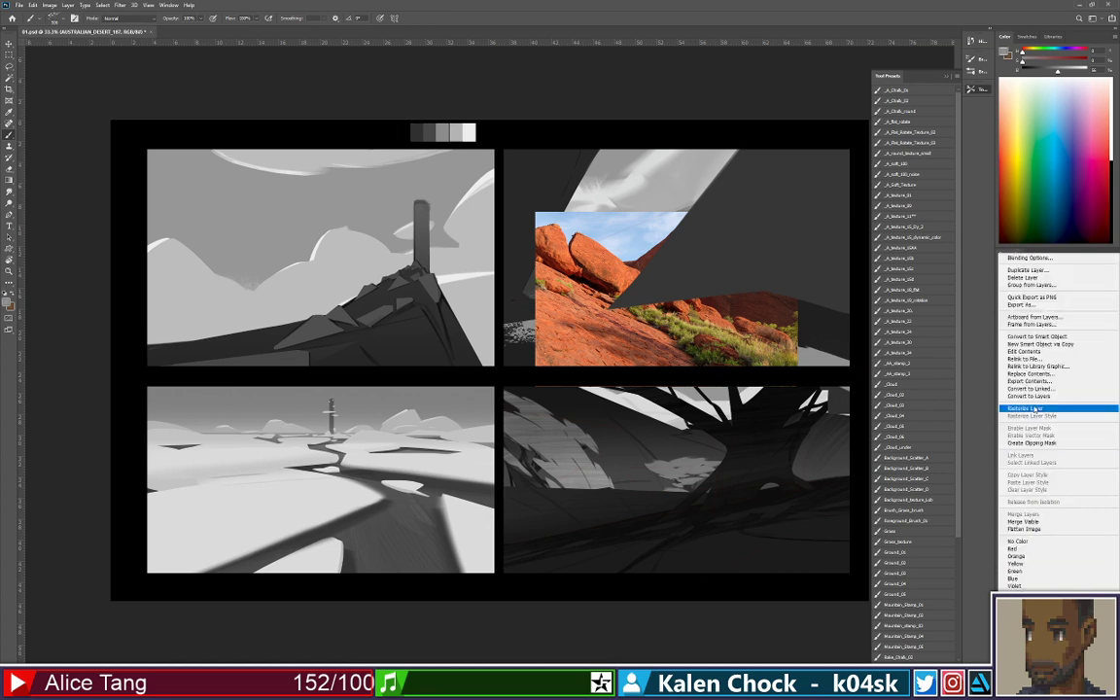
left_click(933, 370)
key("shift+ctrl+u")
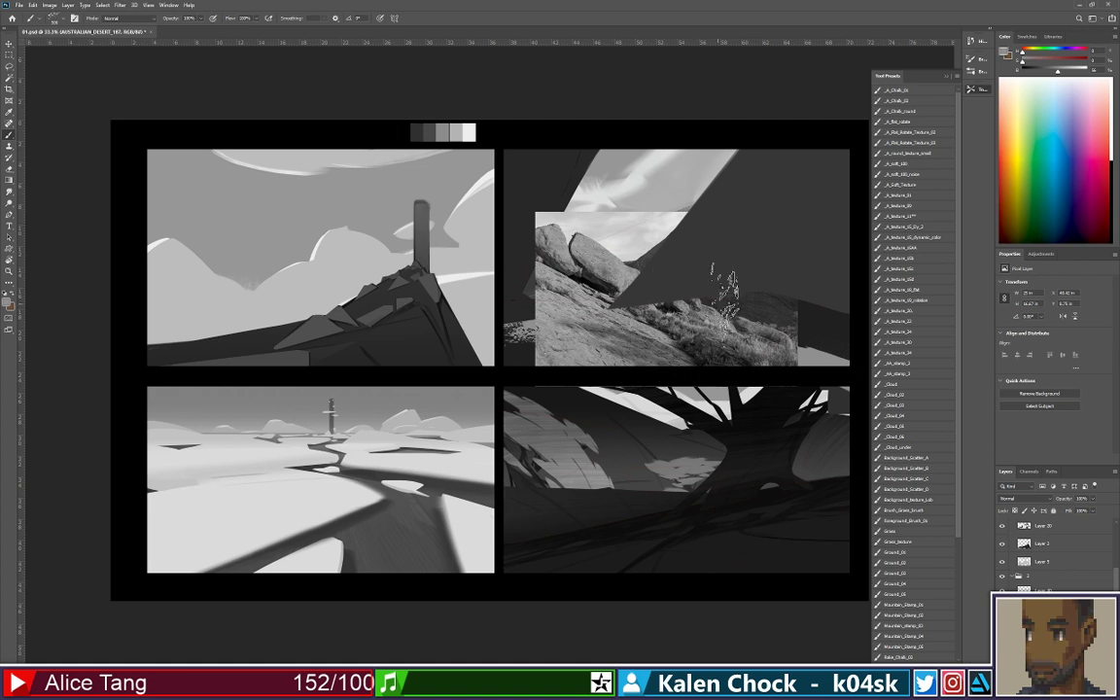
Cut the sky and boulders off the desert photo with the Lasso and clip the rest to the foreground ground shape
key("l")
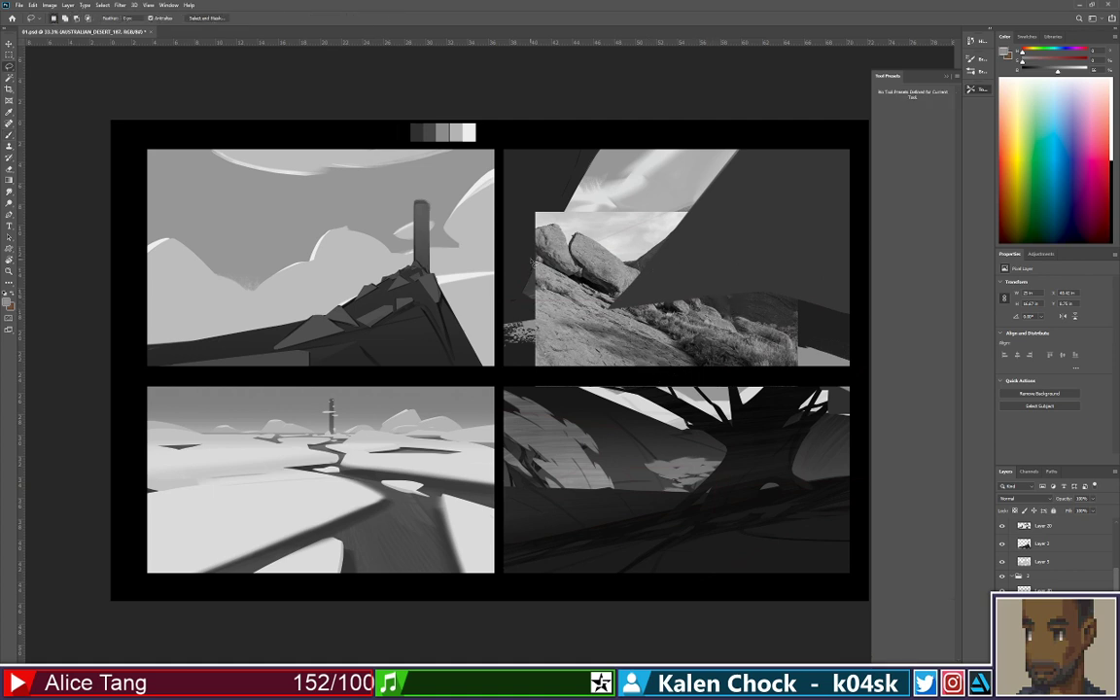
left_click_drag(710, 362, 495, 235)
mouse_move(849, 379)
left_mouse_down()
mouse_move(731, 182)
mouse_move(528, 187)
mouse_move(503, 250)
left_mouse_up()
key("Delete")
key("ctrl+d")
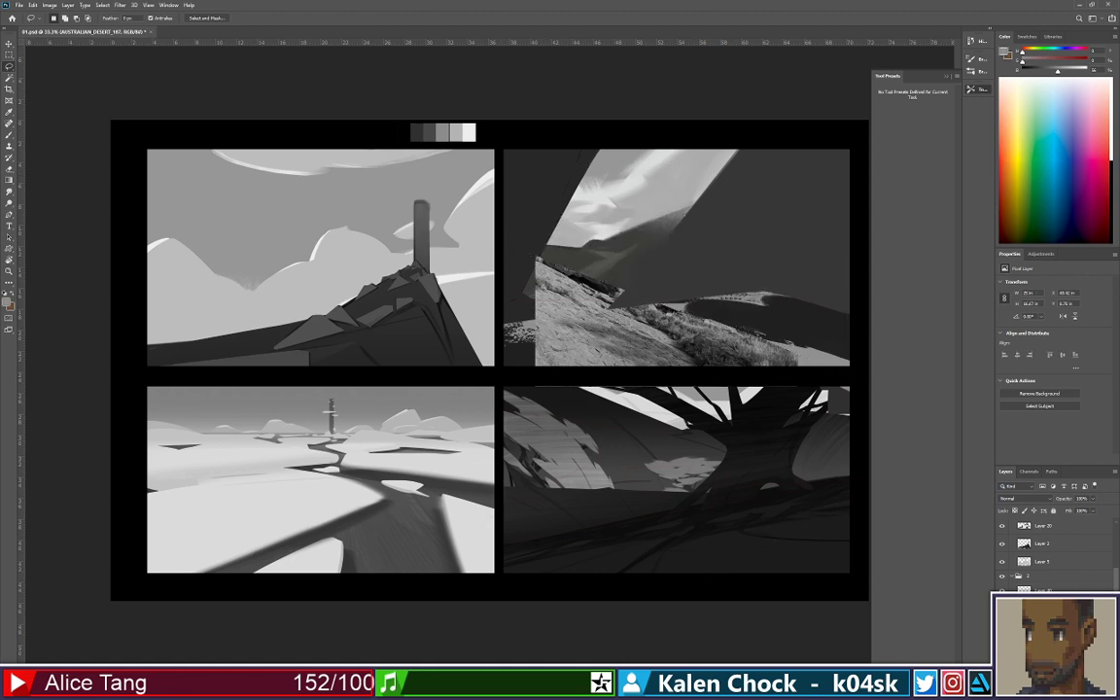
key("Delete")
key("Delete")
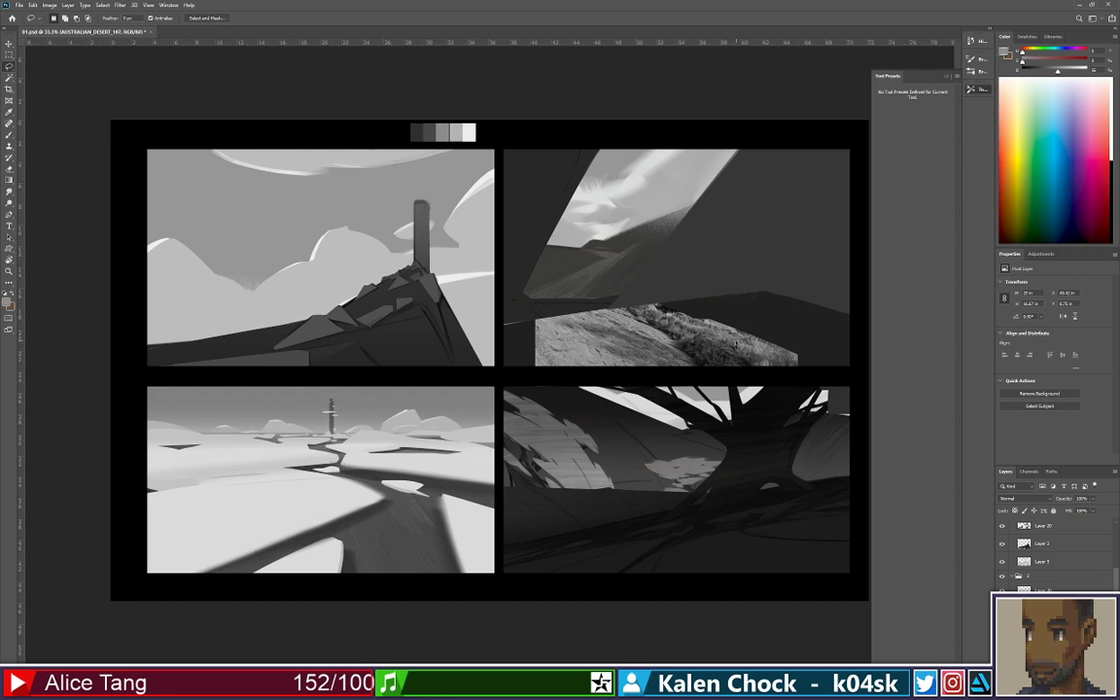
Flip the clipped ground photo horizontally and shift it across the foreground of the upper-right thumbnail
key("ctrl+t")
mouse_move(733, 346)
left_mouse_down()
mouse_move(814, 313)
mouse_move(789, 345)
mouse_move(728, 348)
left_mouse_up()
right_click(729, 348)
left_click(758, 489)
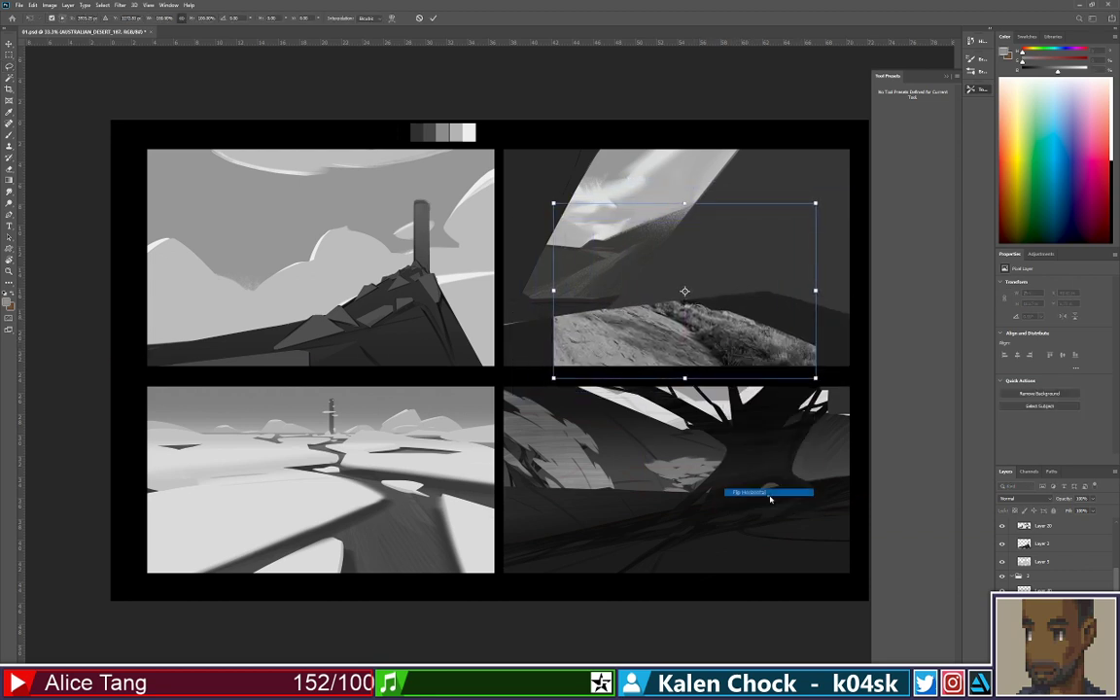
left_click_drag(816, 356, 734, 350)
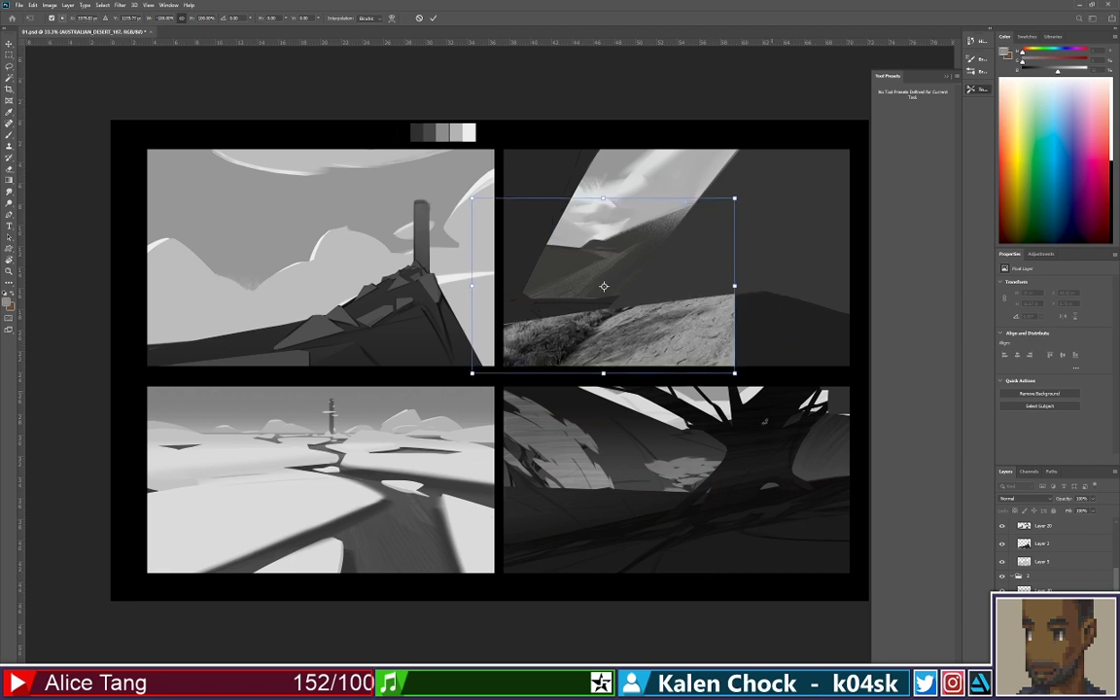
Rotate and enlarge the ground photo until it fills the foreground shape, and nudge it into place
left_click_drag(764, 421, 739, 455)
left_click_drag(756, 244, 939, 203)
left_click_drag(796, 296, 688, 290)
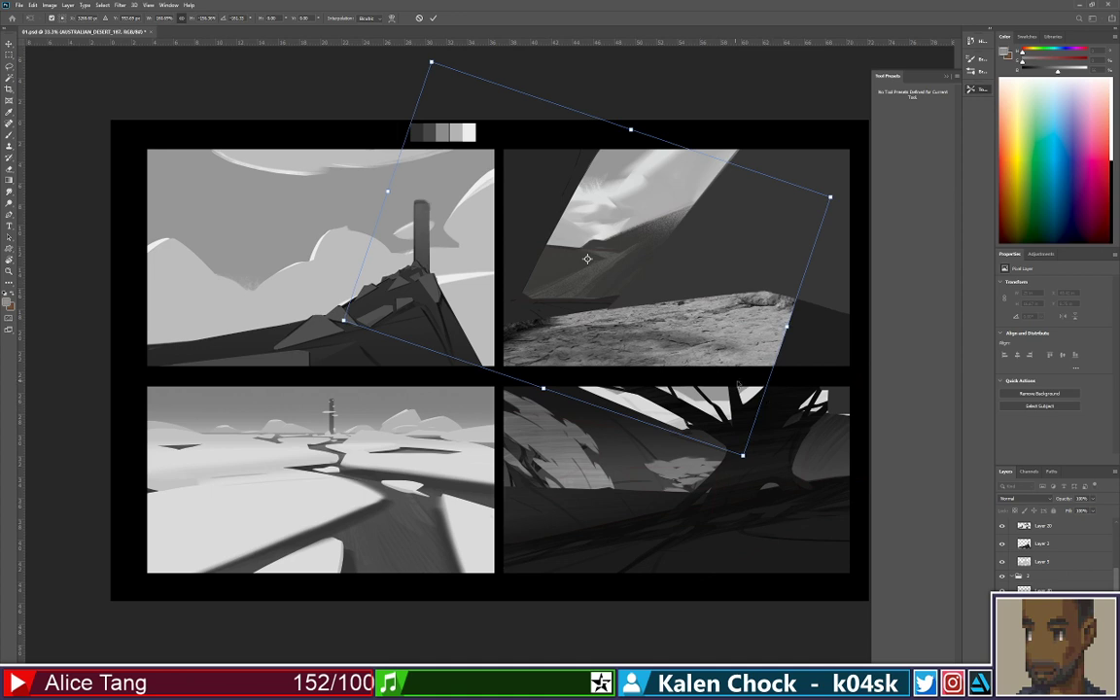
mouse_move(787, 326)
left_mouse_down()
mouse_move(857, 345)
mouse_move(862, 492)
mouse_move(770, 320)
mouse_move(765, 406)
mouse_move(774, 349)
mouse_move(803, 311)
mouse_move(792, 318)
mouse_move(825, 348)
mouse_move(811, 360)
left_mouse_up()
key("Return")
key("v")
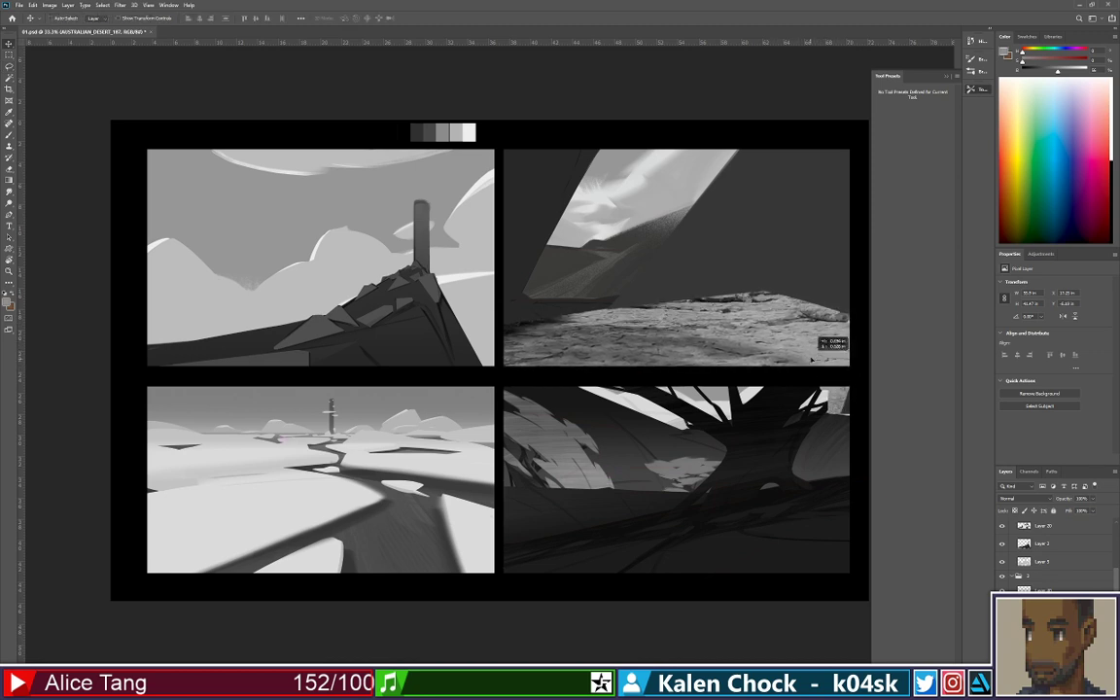
mouse_move(788, 352)
left_mouse_down()
mouse_move(681, 432)
mouse_move(761, 344)
mouse_move(804, 367)
left_mouse_up()
Flip the enlarged ground photo horizontally again and reposition it within the foreground shape
key("ctrl+t")
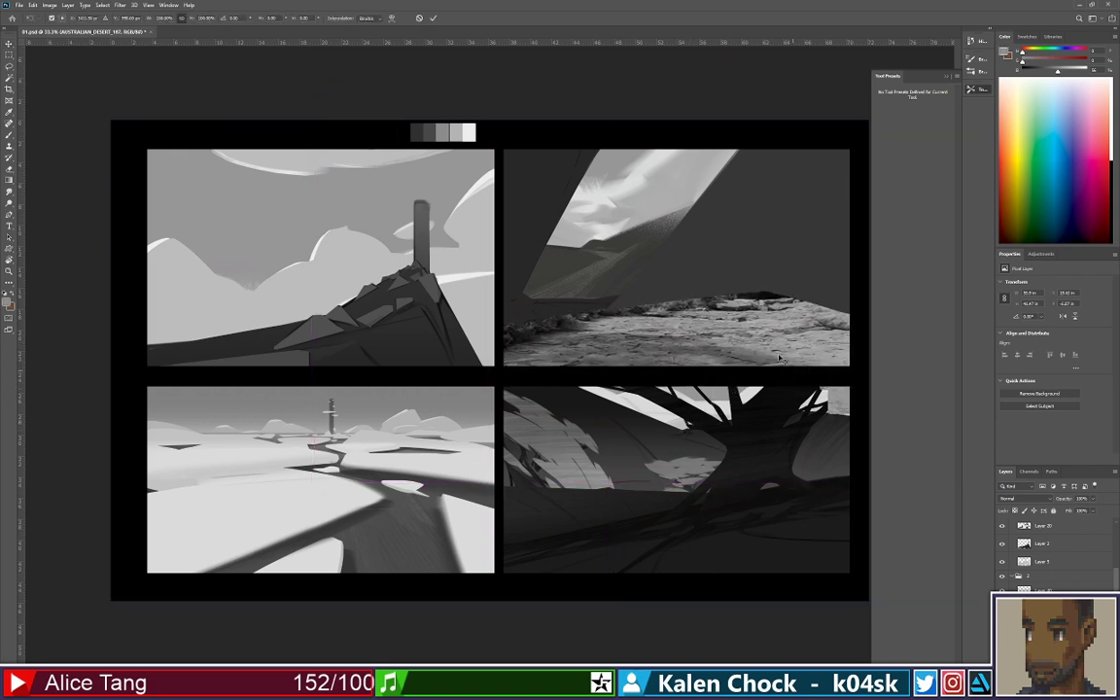
right_click(781, 347)
left_click(796, 491)
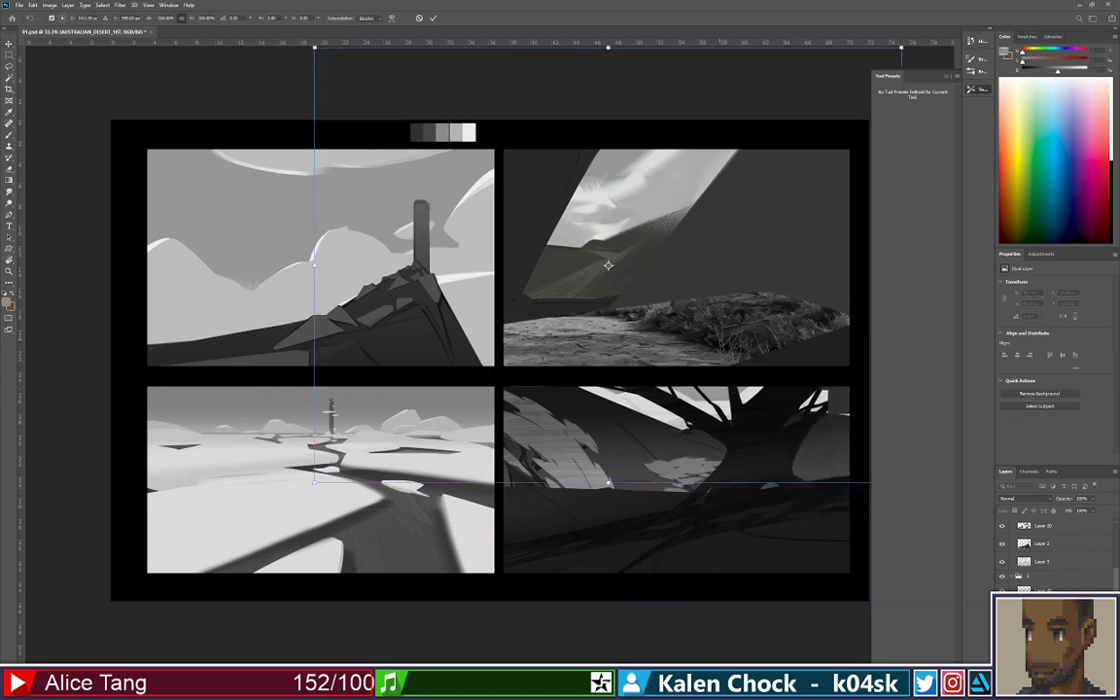
left_click_drag(615, 367, 752, 360)
key("Return")
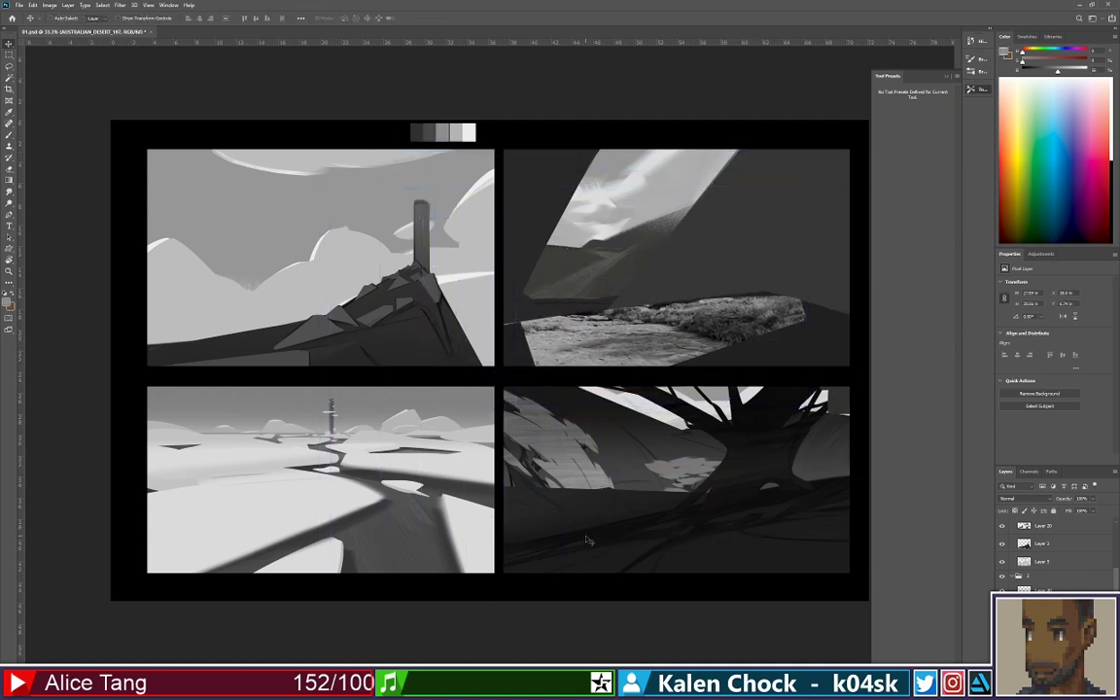
Place the AUSTRALIAN_DESERT_190 photo from the Australian_Desert_pack folder into the painting
left_click(243, 686)
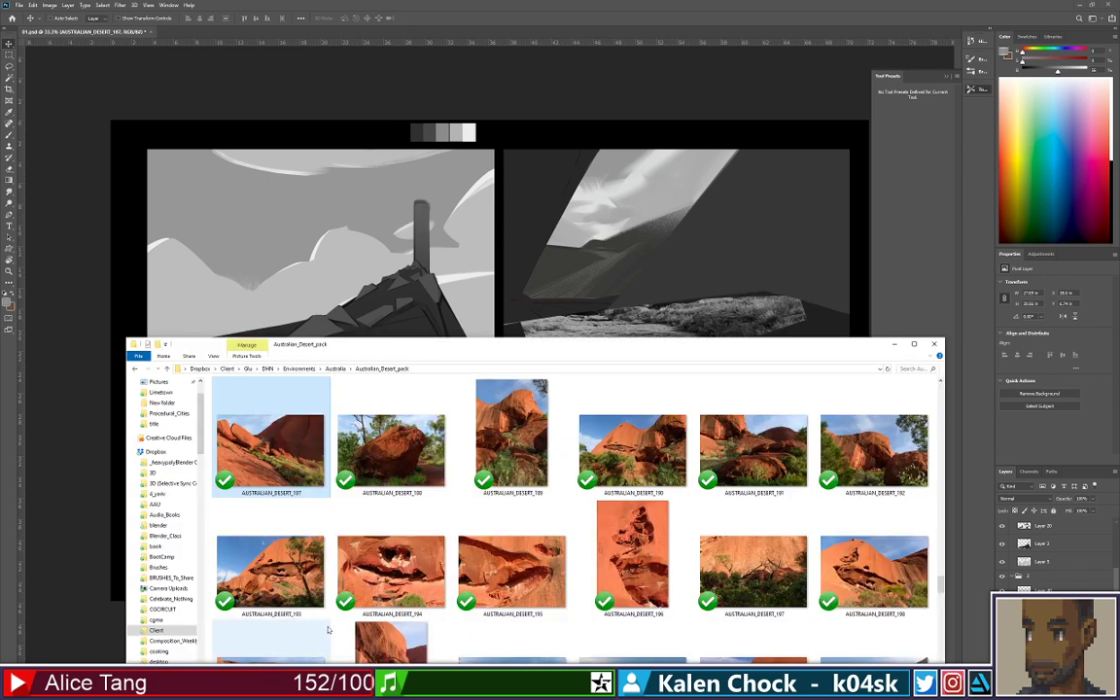
left_click_drag(658, 352, 663, 267)
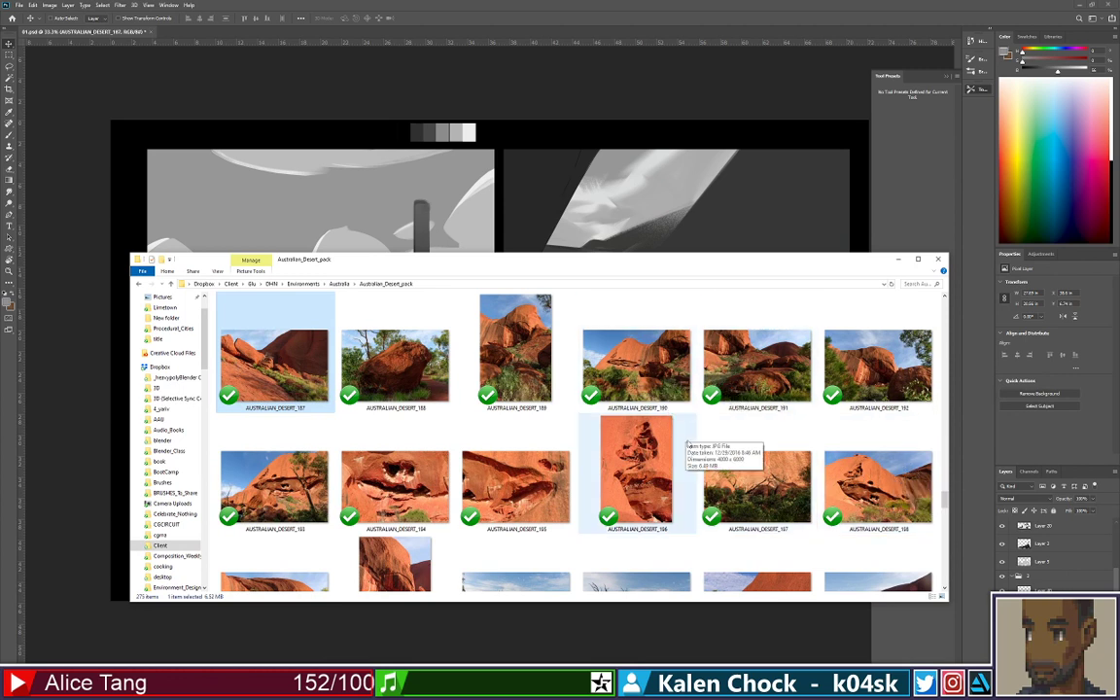
left_click(646, 366)
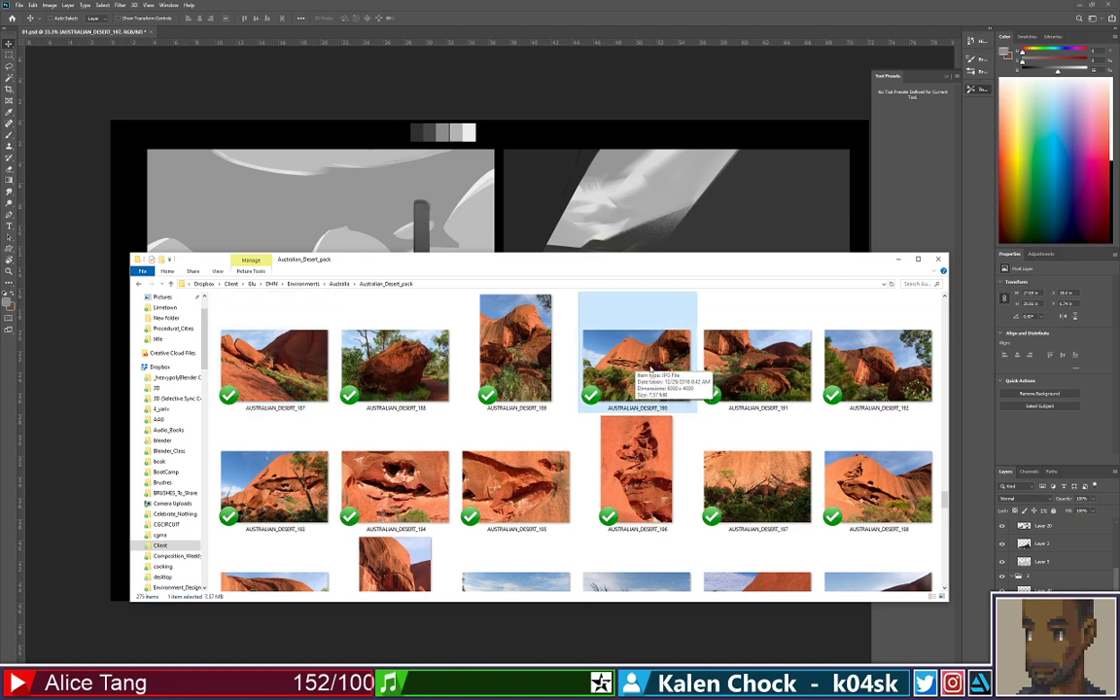
left_click(726, 243)
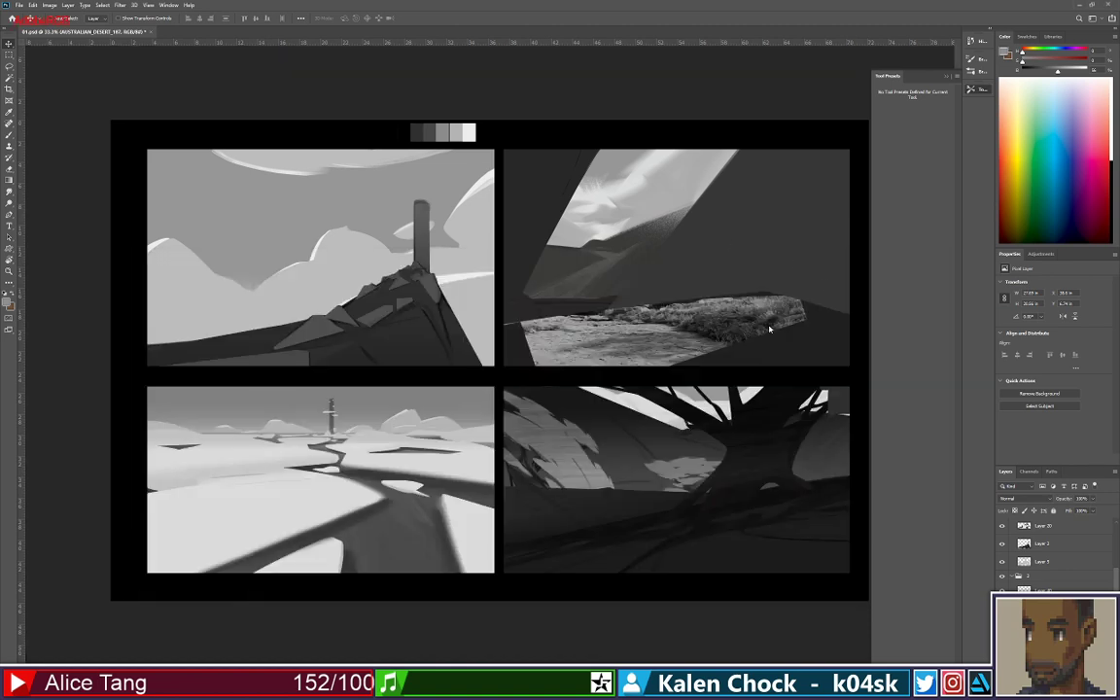
key("Return")
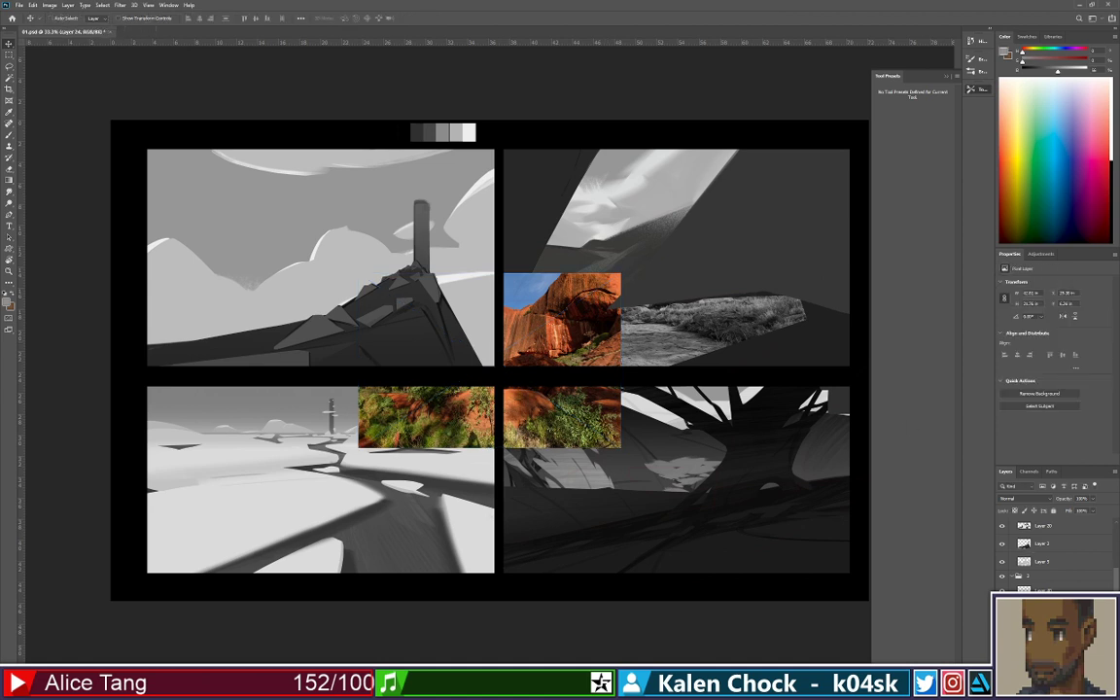
Delete the earlier ground photo layer and move the new desert photo over the foreground of the upper-right thumbnail
key("Delete")
left_click_drag(612, 365, 799, 337)
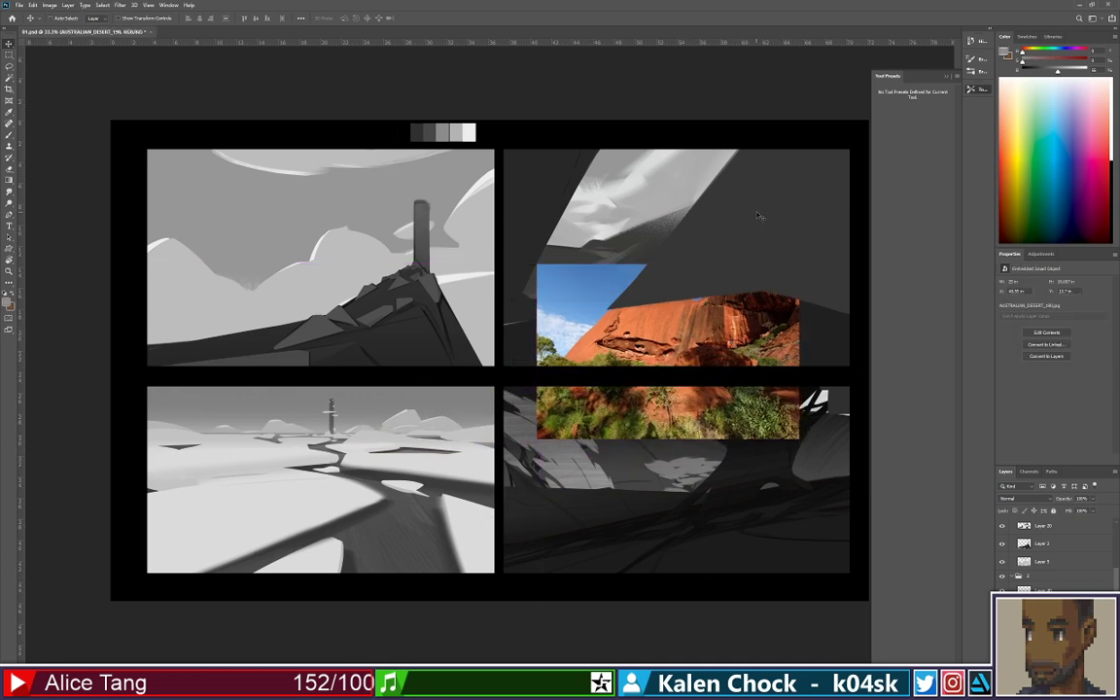
left_click_drag(631, 324, 599, 327)
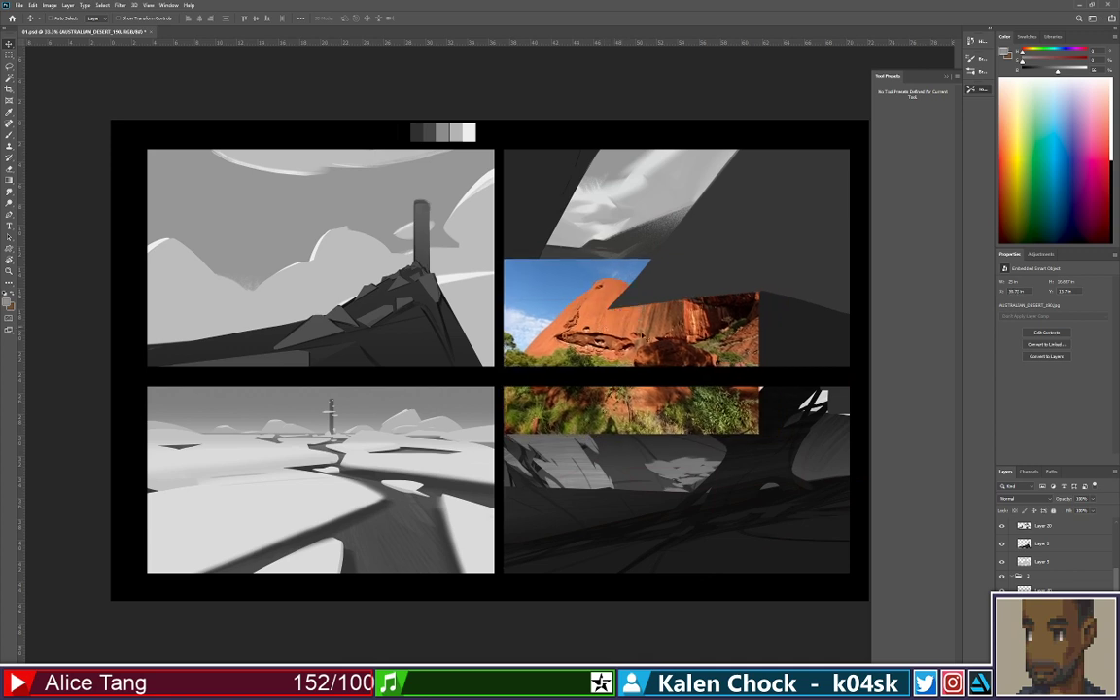
Rasterize and desaturate the AUSTRALIAN_DESERT_190 layer, and clip it to the foreground ground shape
scroll(1055, 556, "down", 2)
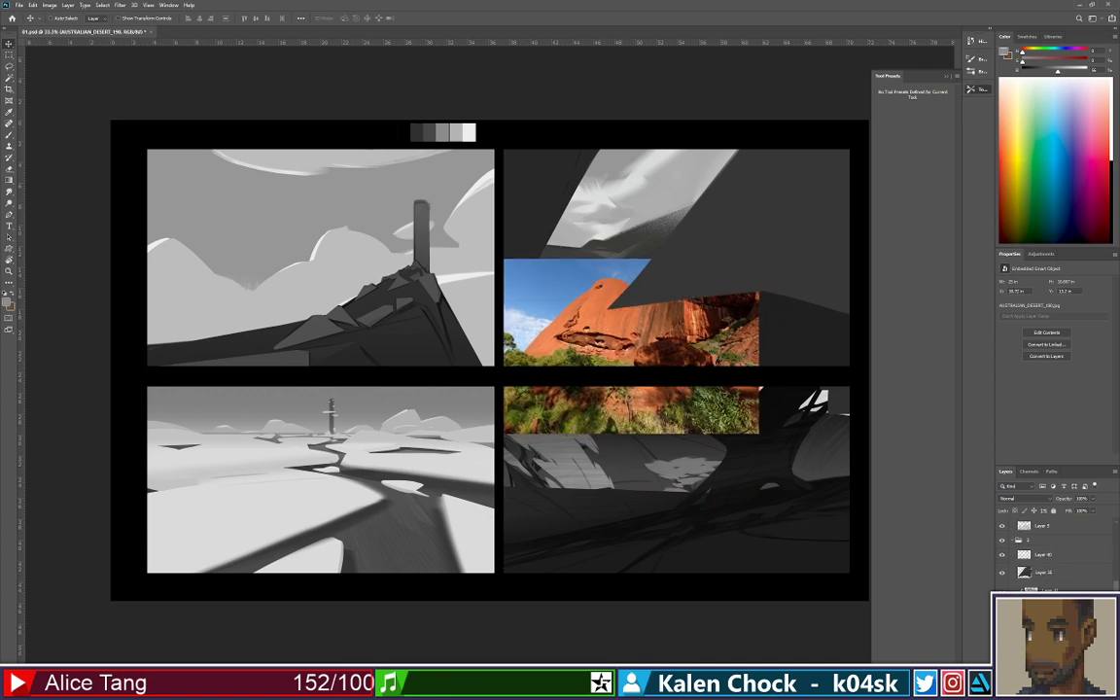
key("b")
left_click(737, 399)
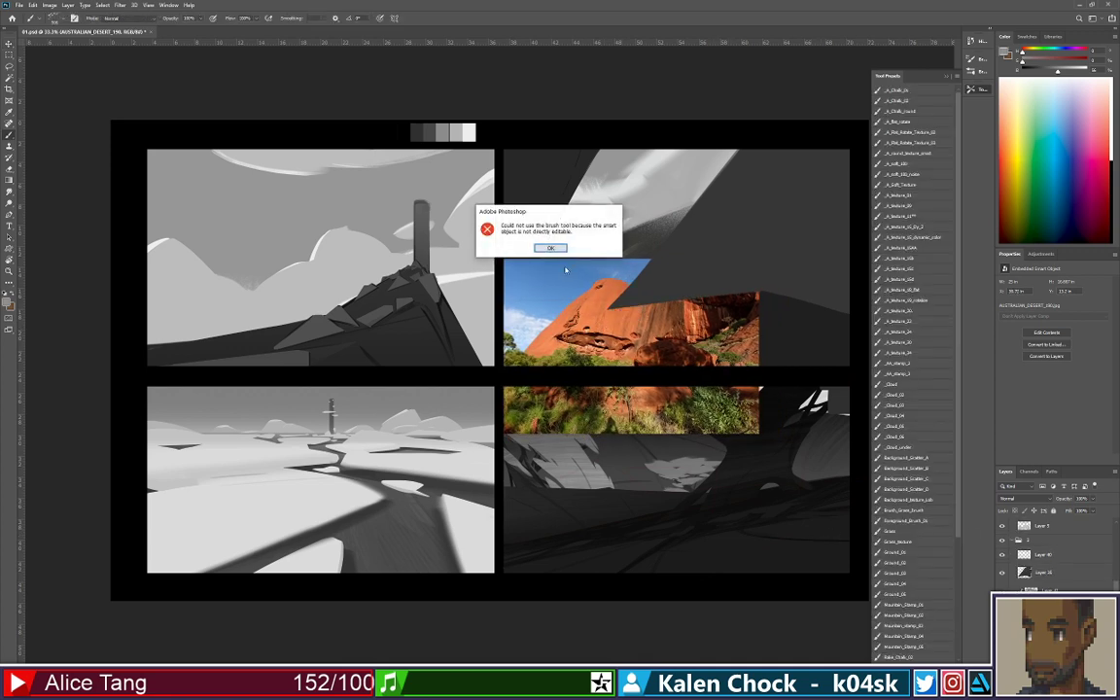
key("Return")
right_click(1028, 607)
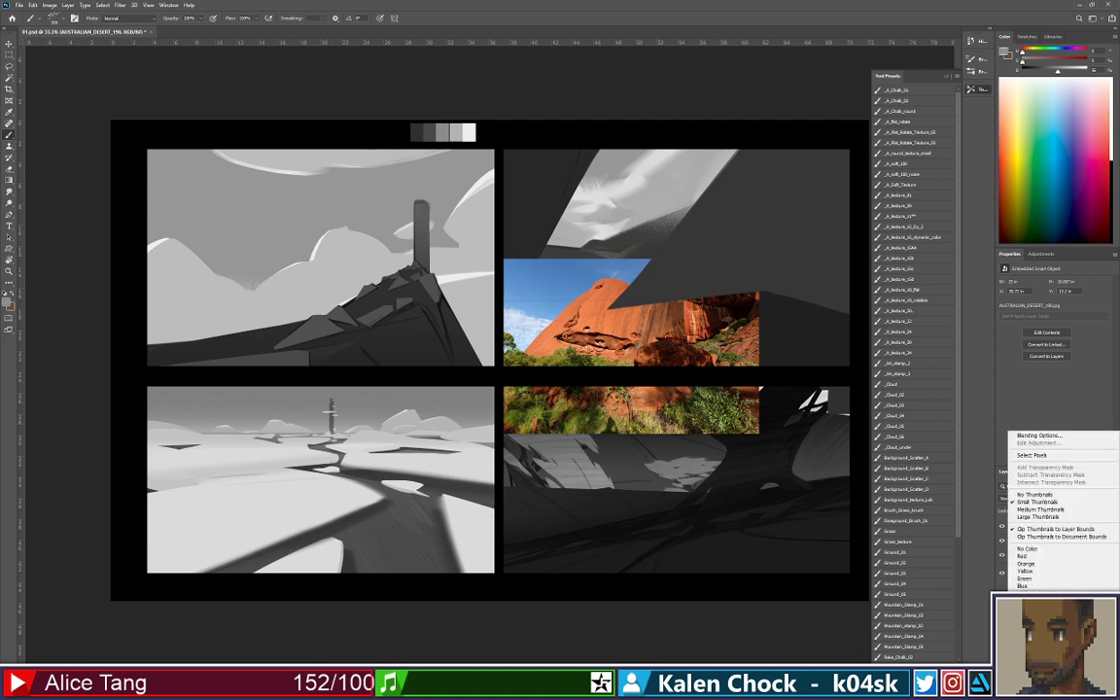
right_click(1058, 607)
left_click(1051, 396)
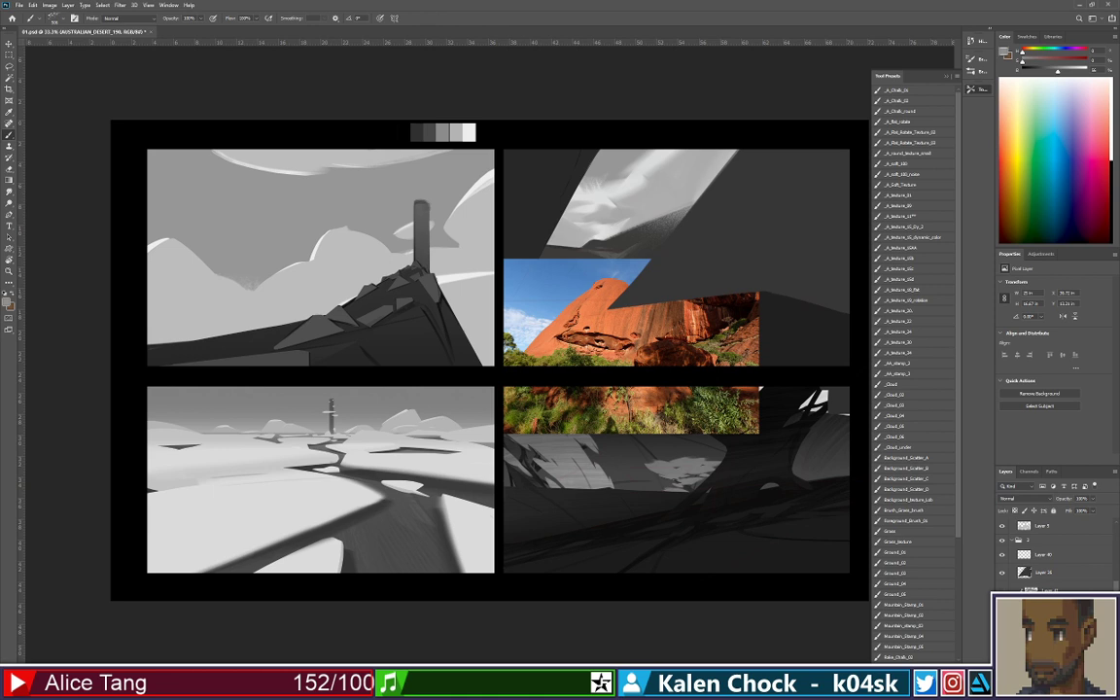
key("ctrl+shift+u")
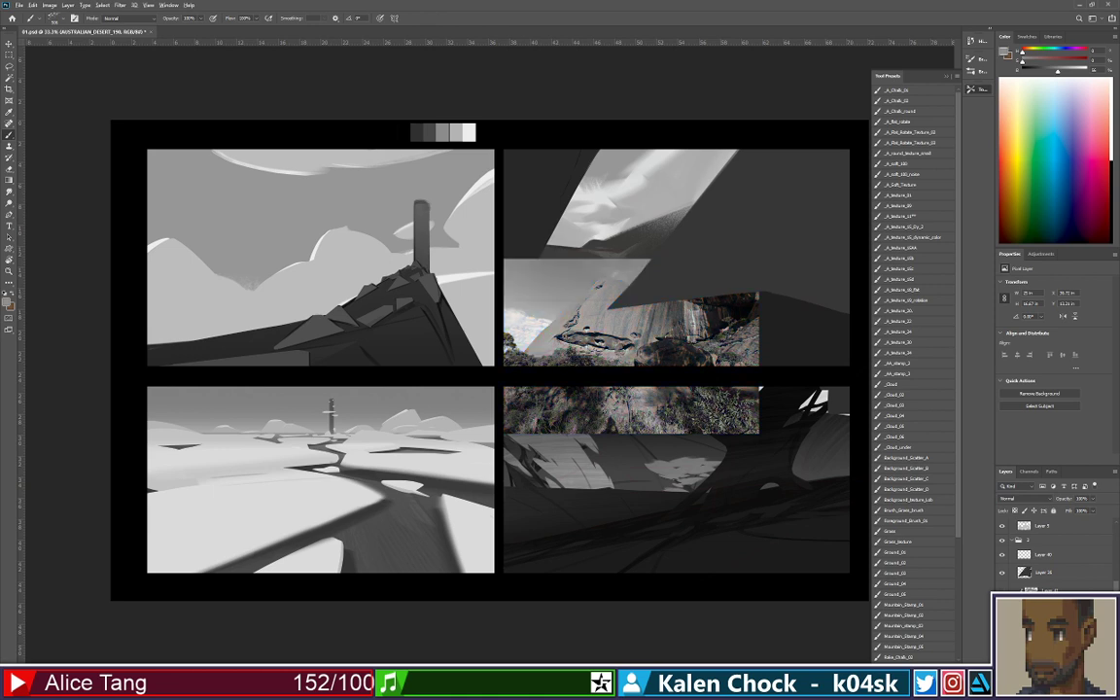
key("ctrl+alt+g")
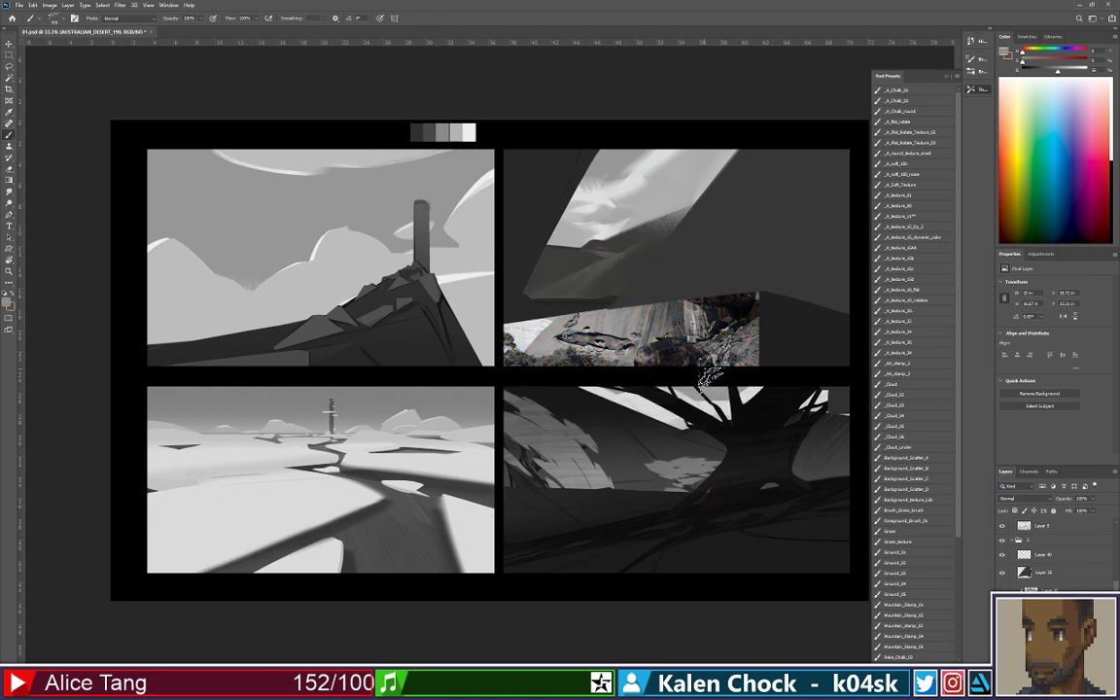
Tilt the clipped rock photo slightly, flip it horizontally and scale it to about 149% across the foreground
key("ctrl+t")
left_click_drag(853, 347, 839, 352)
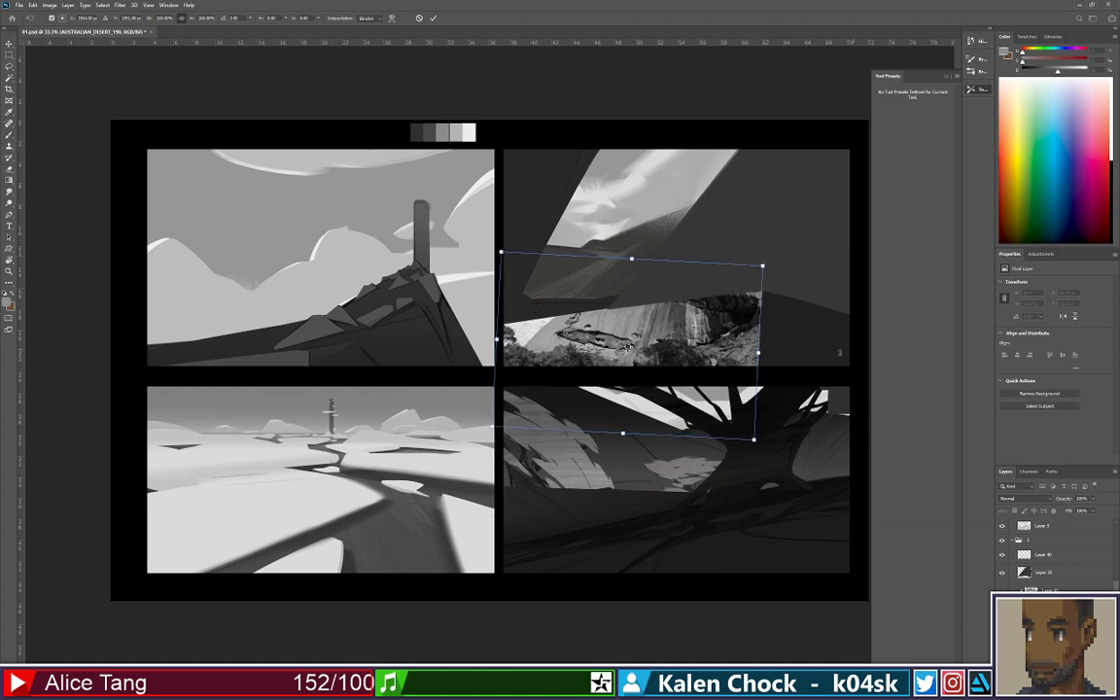
right_click(721, 330)
left_click(753, 477)
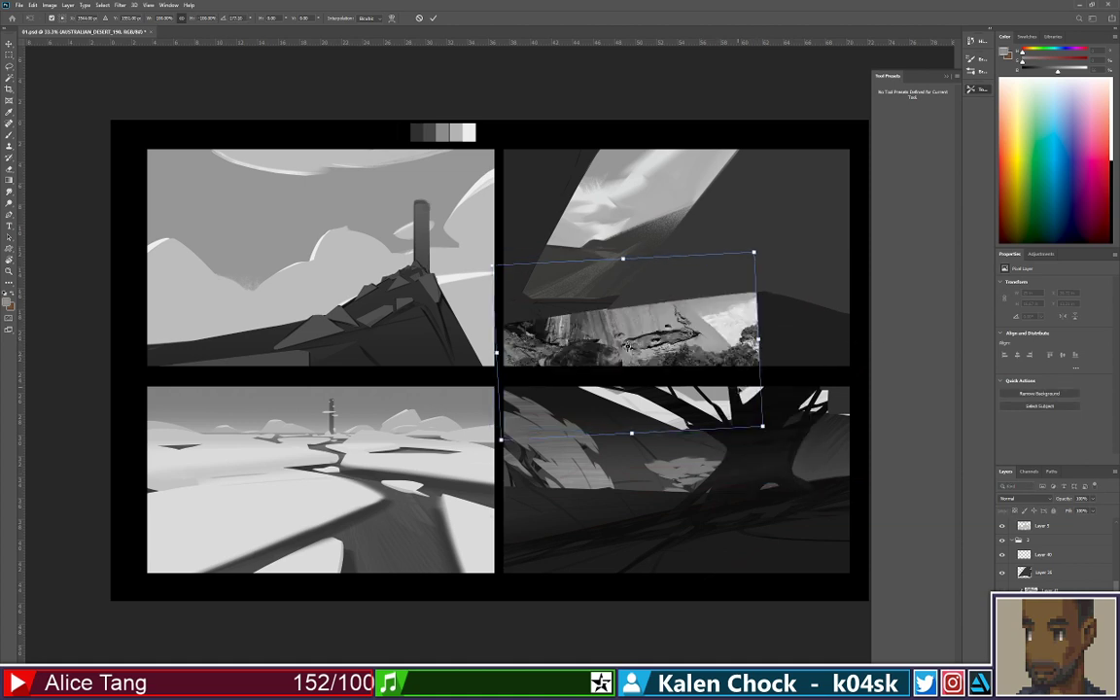
left_click_drag(839, 338, 883, 340)
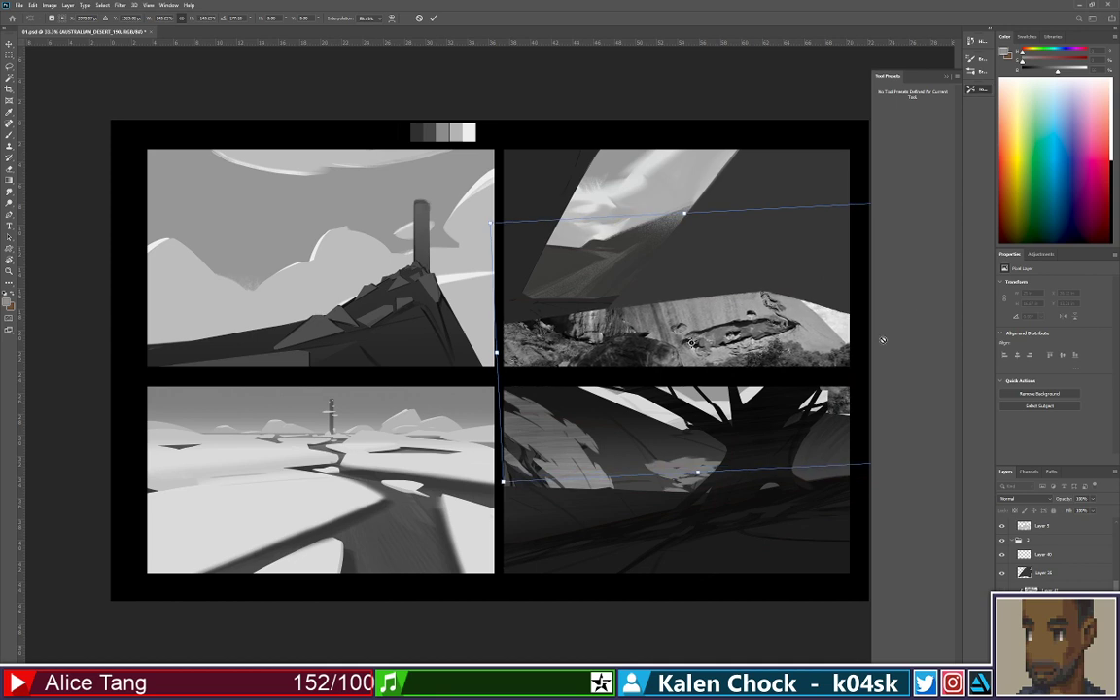
Distort the rock photo into a flatter, slanted perspective over the foreground ground, apply the transform and collapse the tool presets
right_click(719, 445)
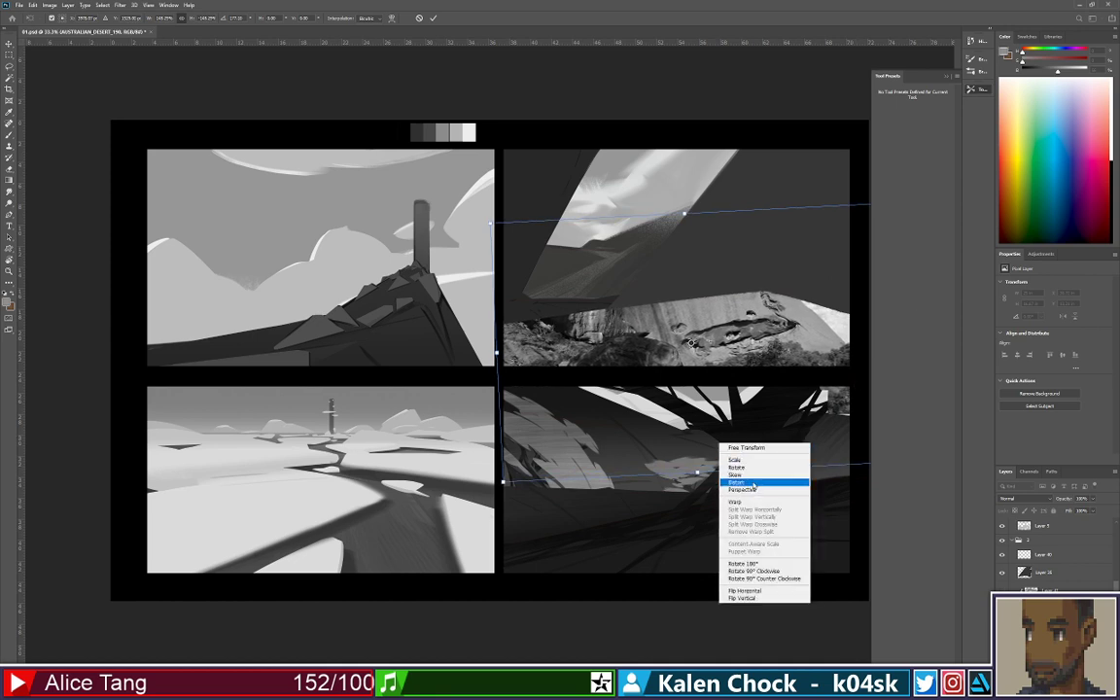
left_click(750, 482)
left_click_drag(692, 343, 669, 340)
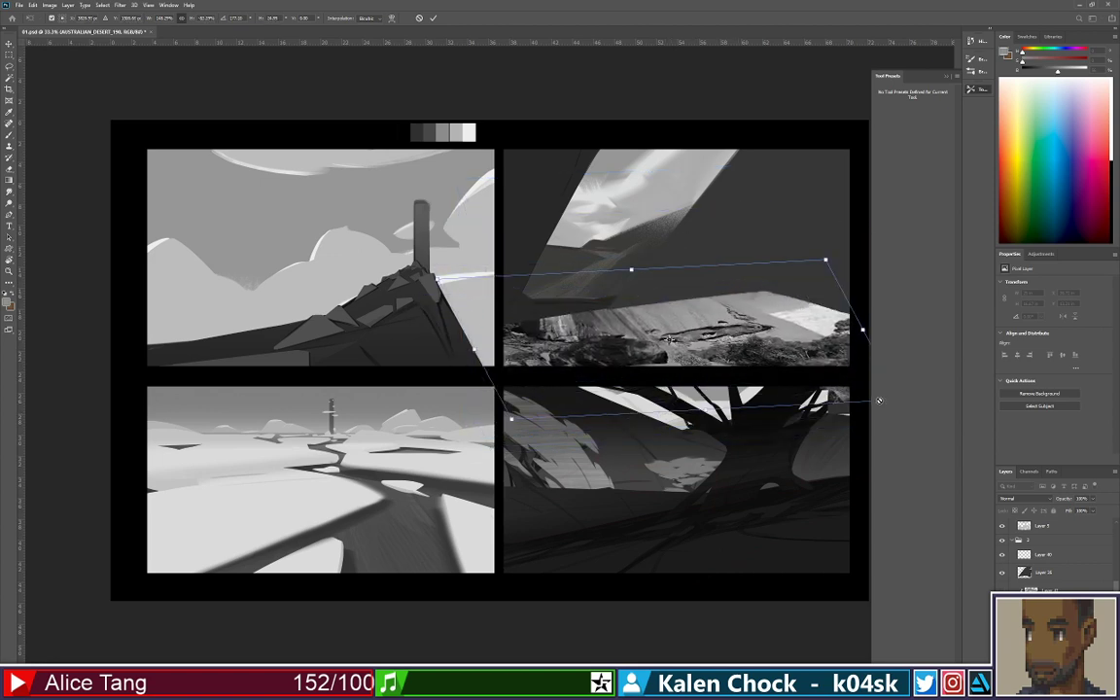
left_click_drag(791, 369, 852, 354)
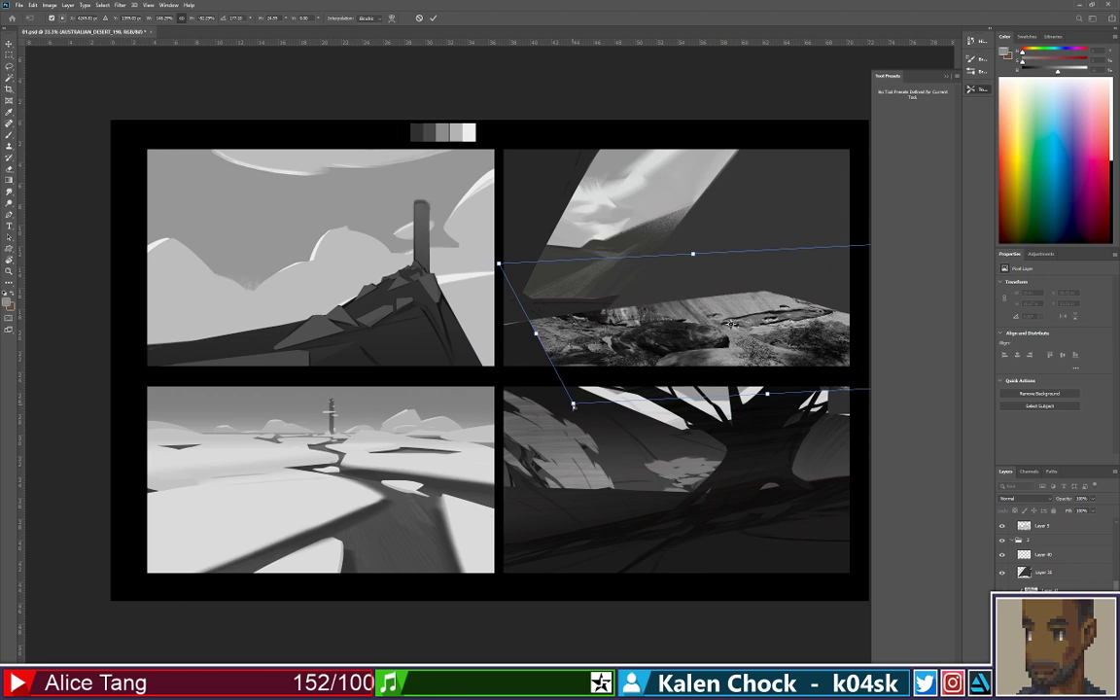
left_click_drag(573, 404, 378, 429)
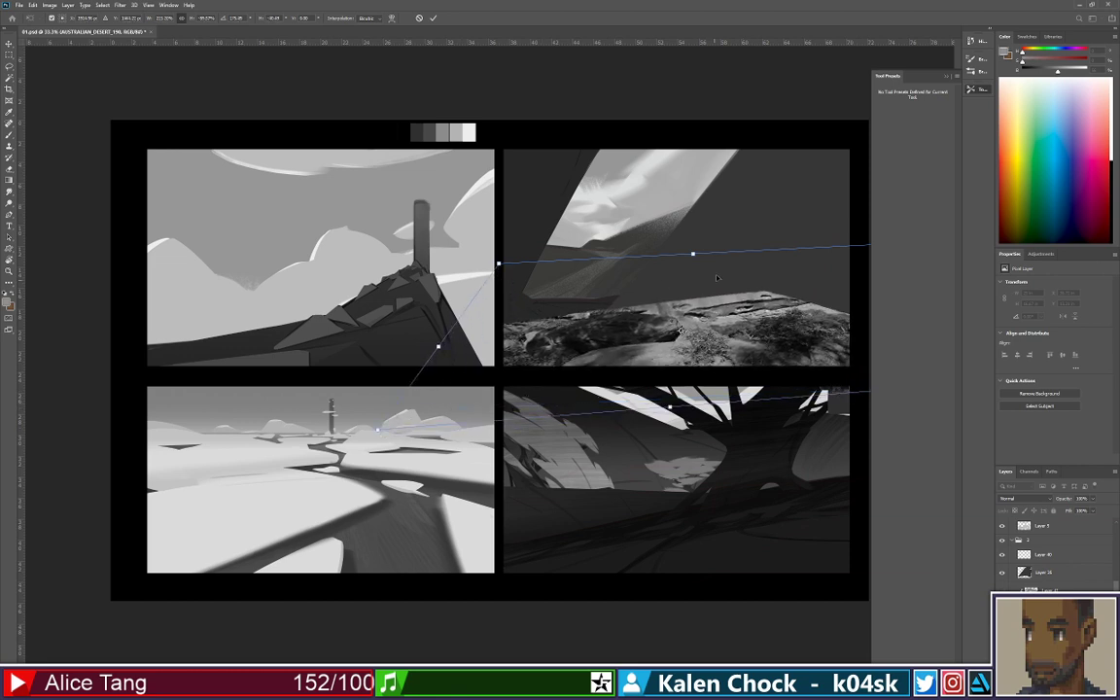
left_click_drag(694, 256, 695, 293)
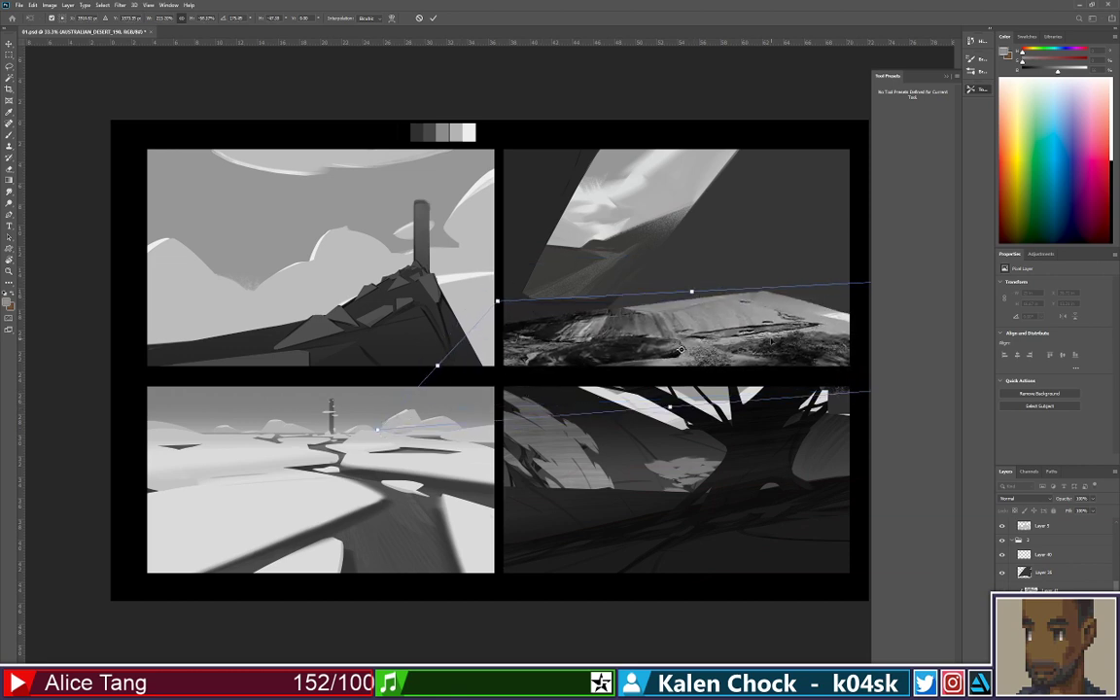
mouse_move(775, 340)
left_mouse_down()
mouse_move(795, 324)
mouse_move(790, 333)
left_mouse_up()
right_click(776, 328)
key("Escape")
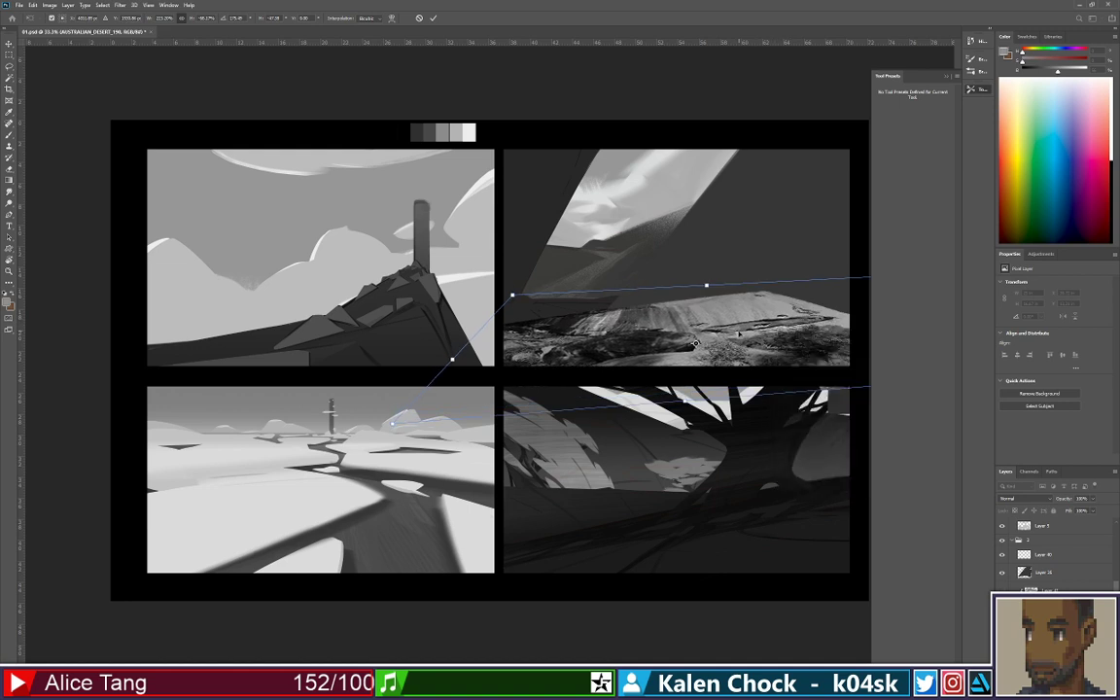
key("Return")
key("b")
left_click(949, 78)
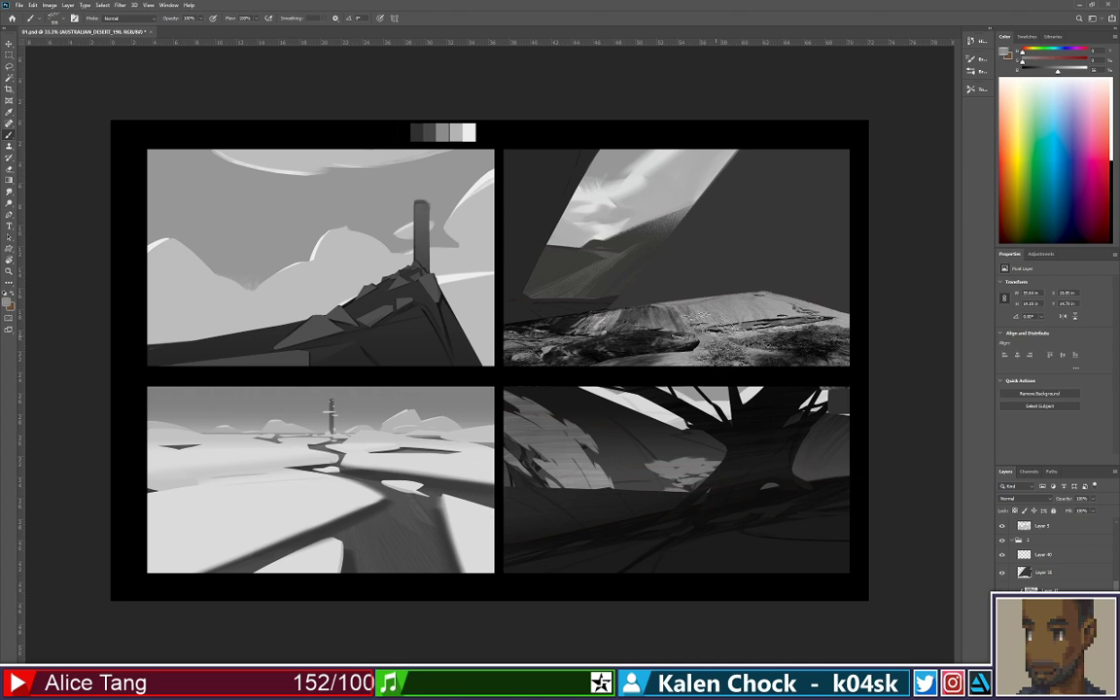
Try the rock photo flipped vertically and shifted over the foreground, and flip it back
key("ctrl+t")
right_click(748, 354)
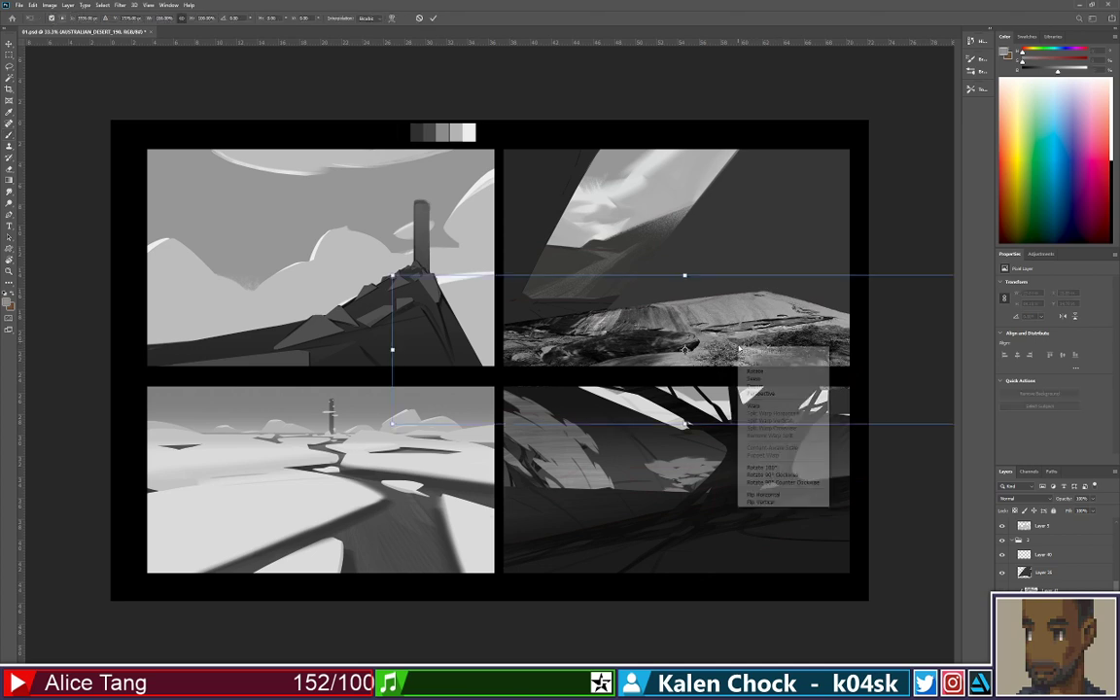
left_click(768, 497)
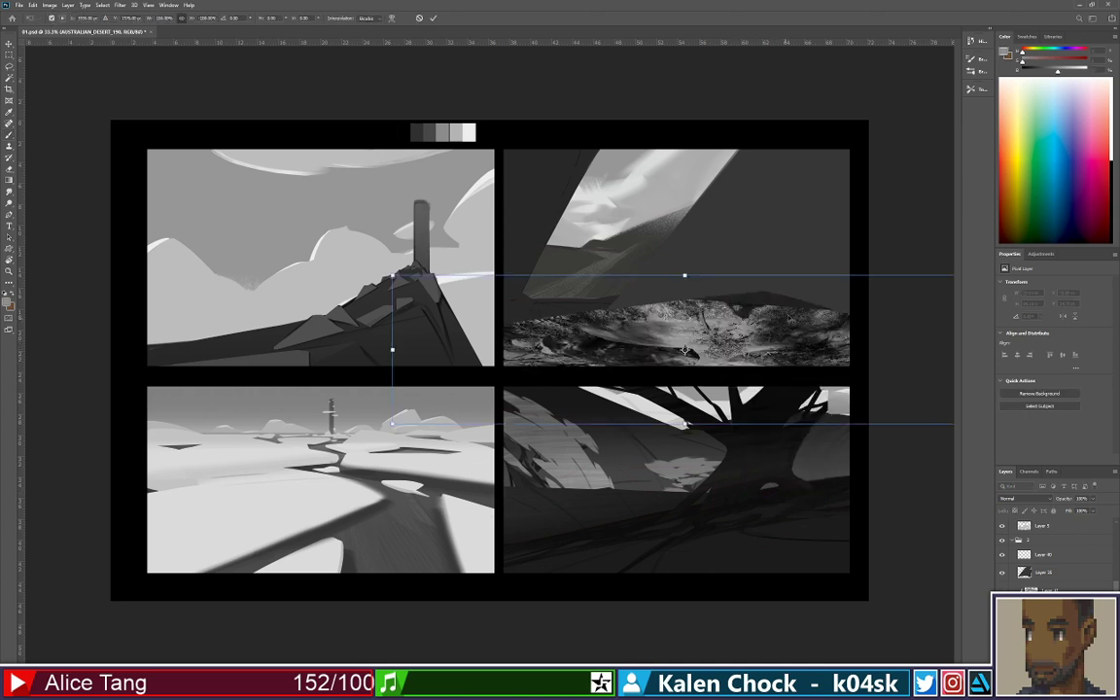
left_click_drag(789, 316, 802, 372)
right_click(762, 318)
left_click(814, 474)
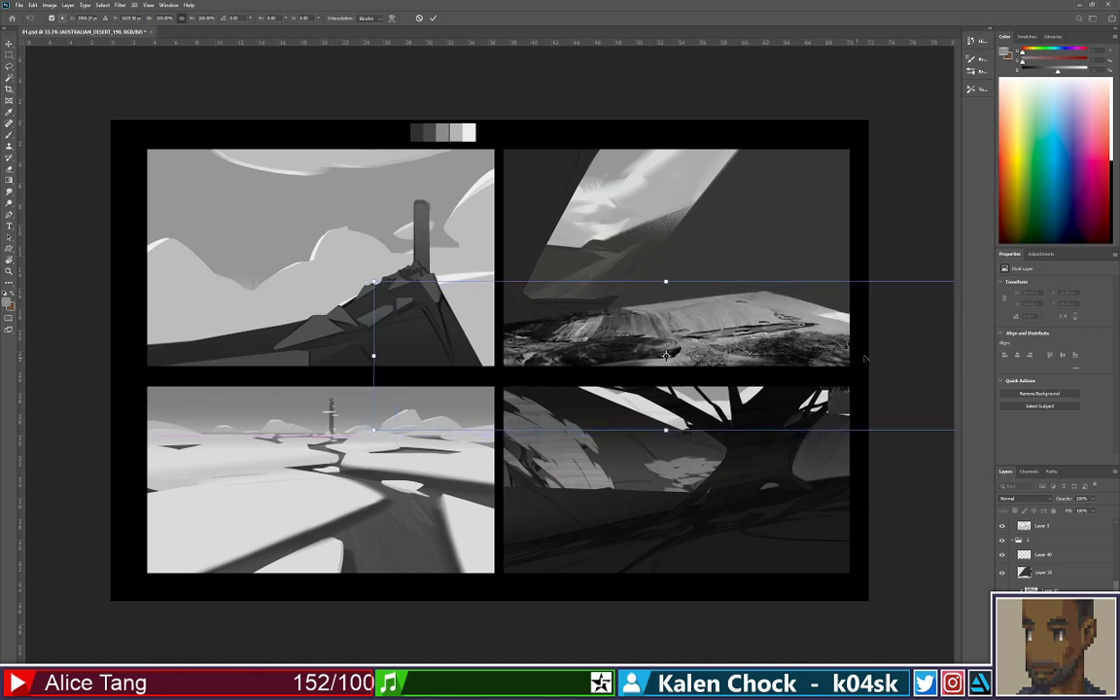
Shift the rock photo and distort it so its near side widens toward the lower left of the foreground, and apply the transform
left_click_drag(873, 354, 842, 357)
right_click(852, 344)
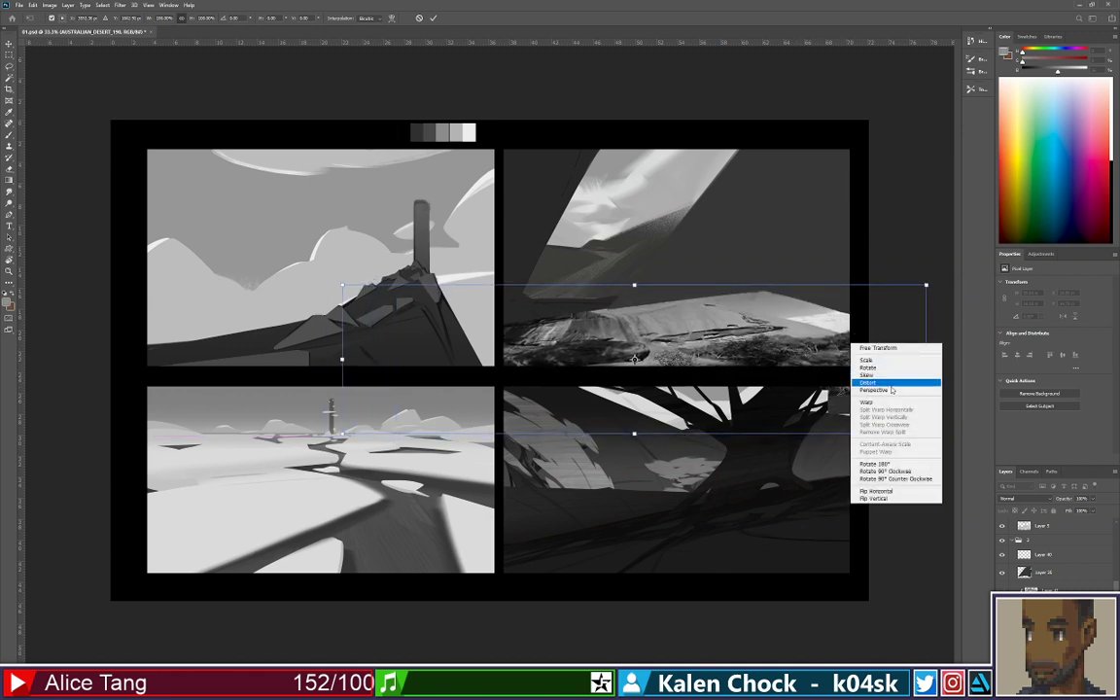
left_click(885, 383)
left_click_drag(927, 361, 1012, 342)
left_click_drag(674, 347, 610, 377)
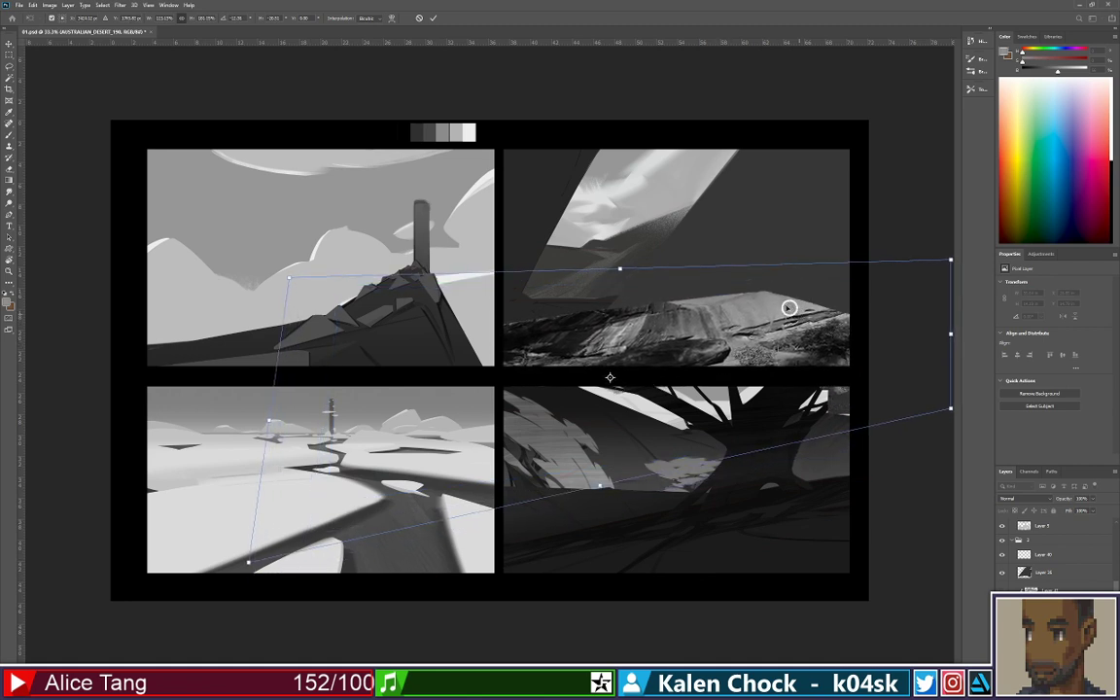
right_click(789, 308)
key("Escape")
key("Return")
key("b")
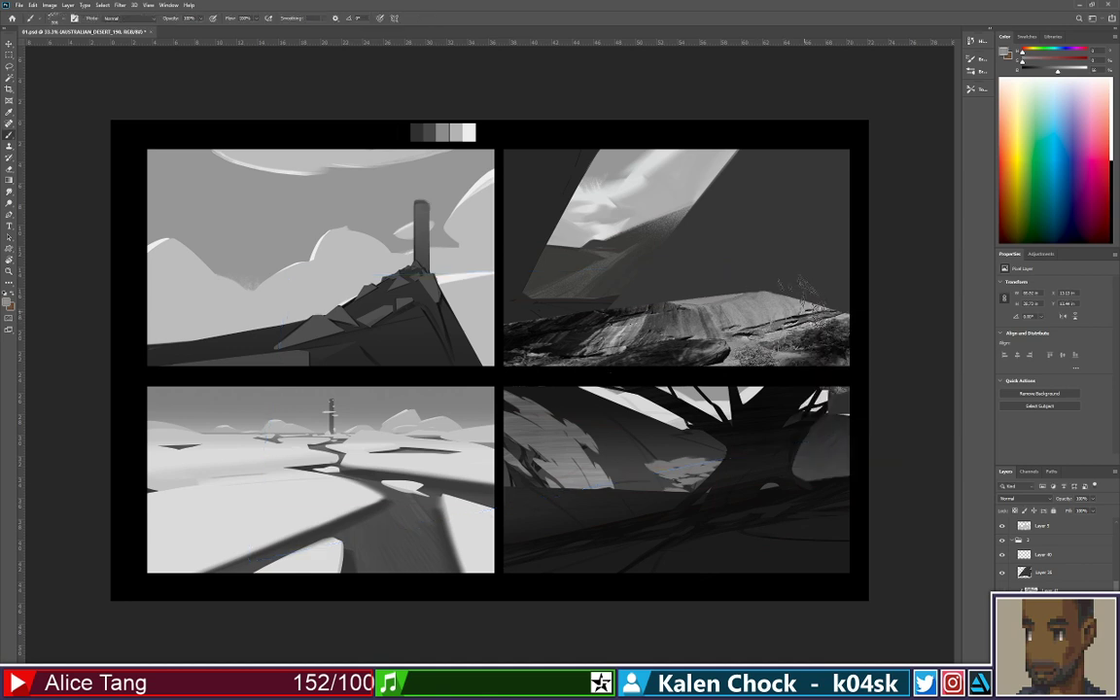
Paint textured strokes in a gray sampled from the rock over the right side of the foreground ground
key("z")
left_click_drag(713, 267, 713, 321)
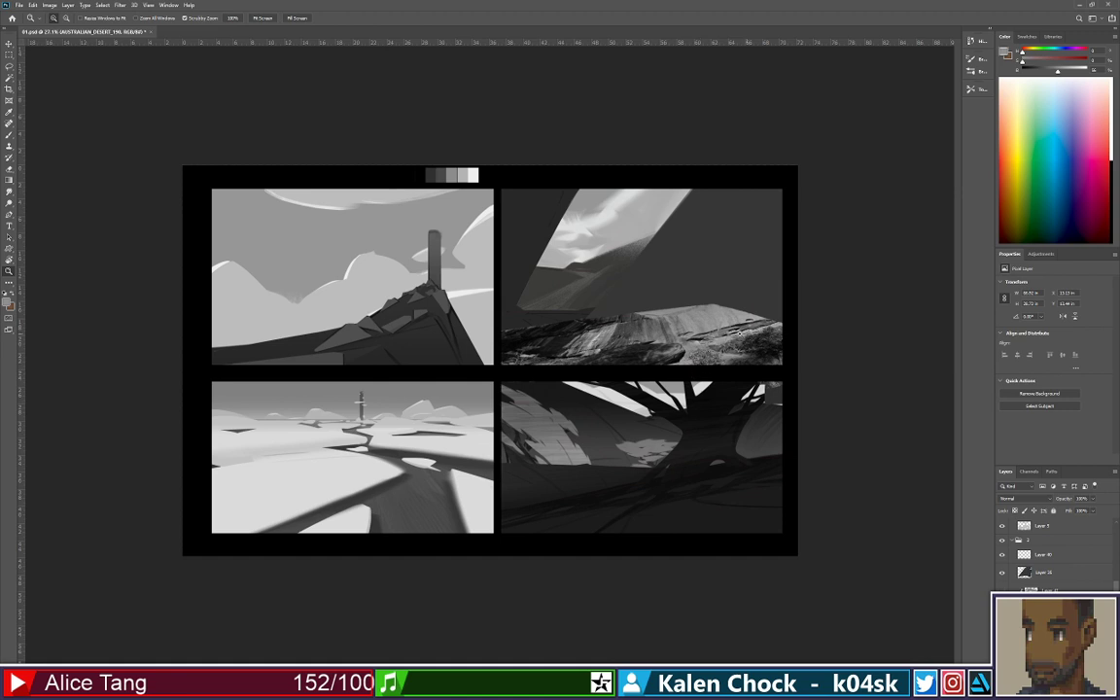
key("b")
left_click_drag(667, 337, 671, 360)
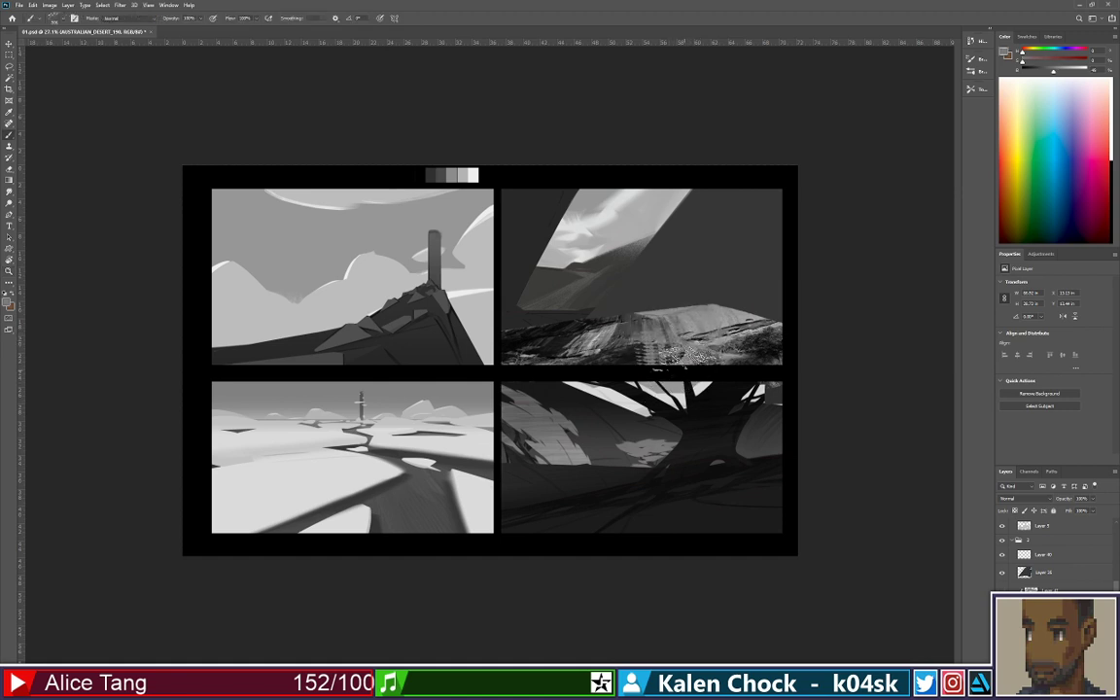
key("ctrl+z")
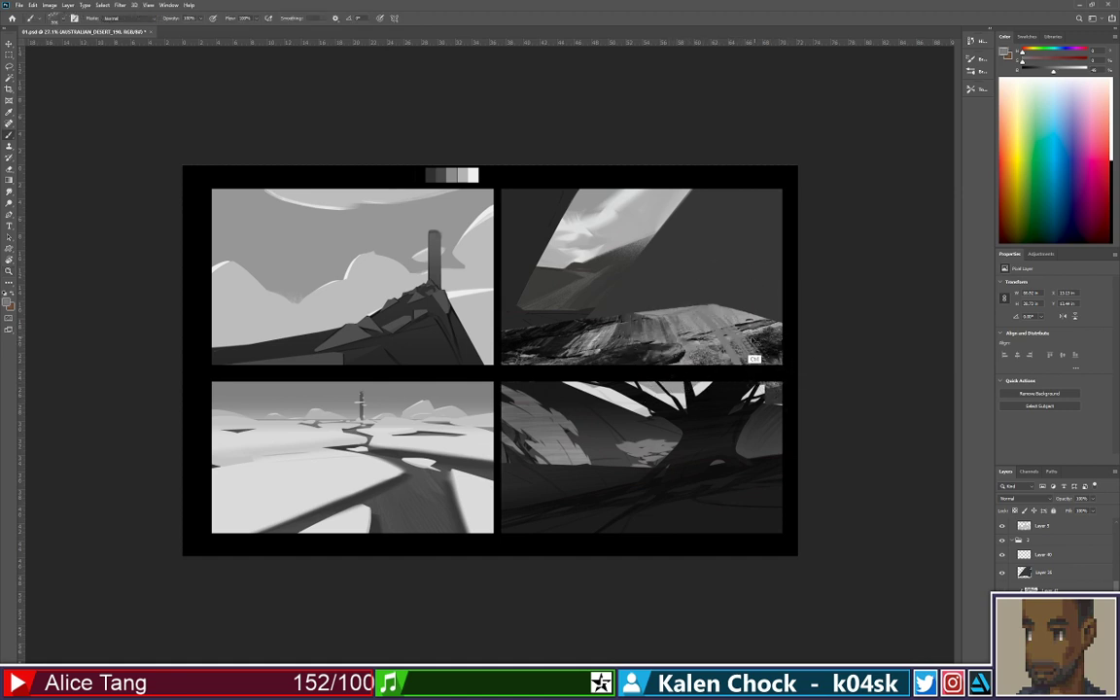
left_click(713, 327, "alt")
mouse_move(713, 328)
left_mouse_down()
mouse_move(782, 356)
mouse_move(738, 327)
mouse_move(822, 374)
left_mouse_up()
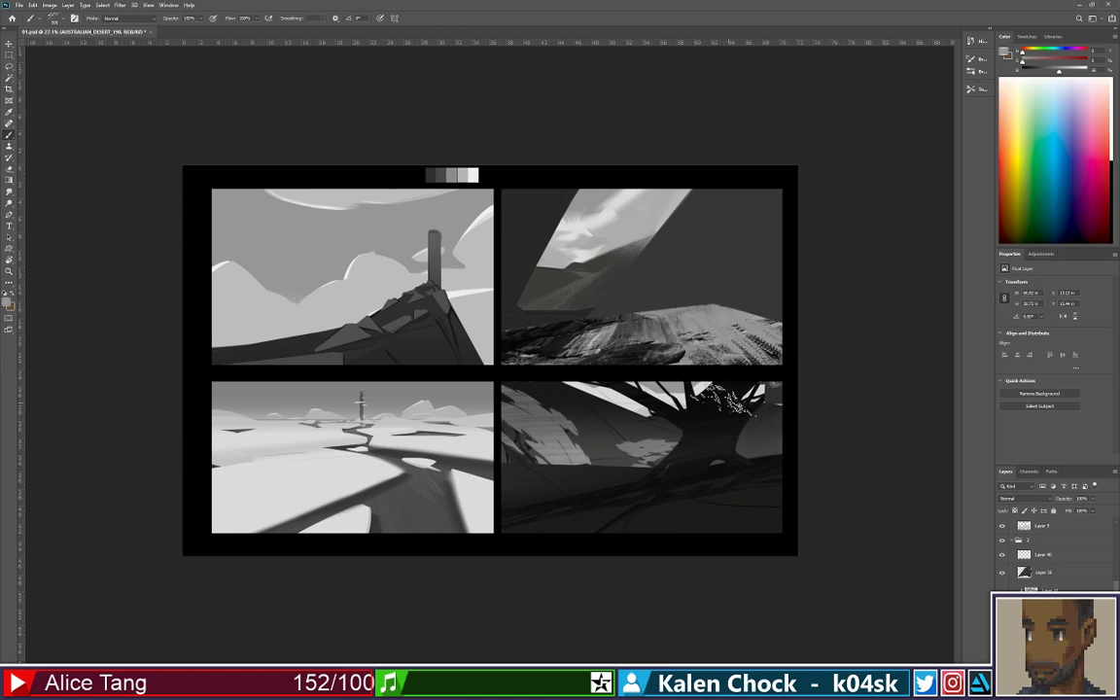
Darken the right half of the foreground rock with a larger streaky texture brush and a dark tone sampled from the rock
right_click(699, 392)
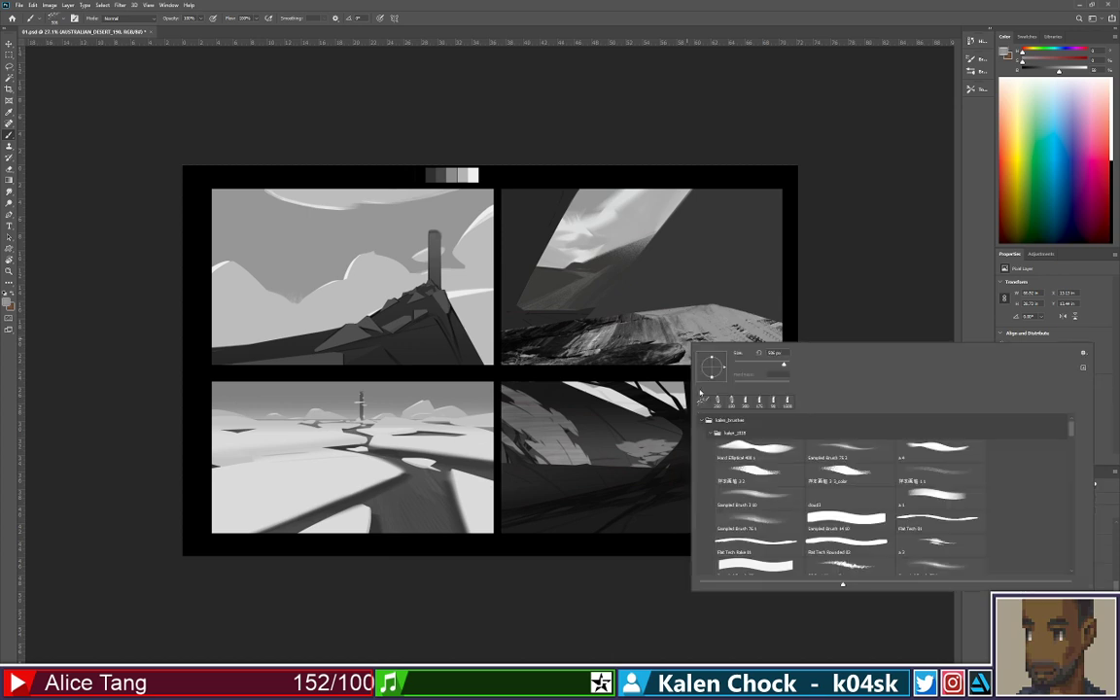
left_click(665, 355)
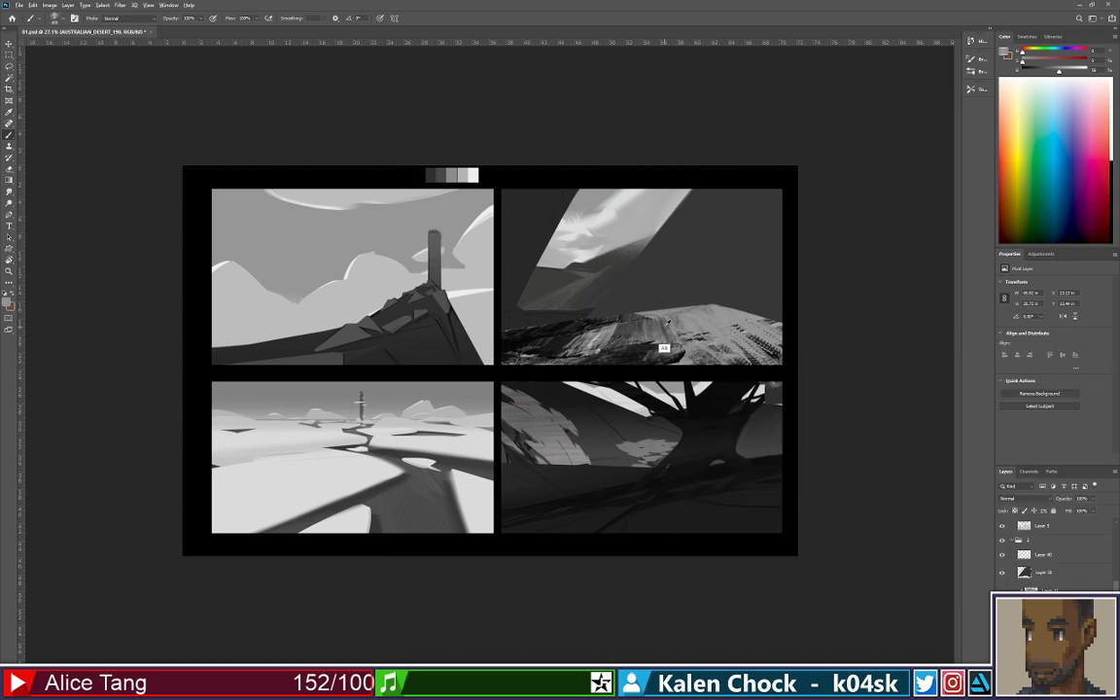
left_click(659, 352, "alt")
key("bracketright")
key("bracketright")
key("bracketright")
key("bracketright")
left_click(1002, 608)
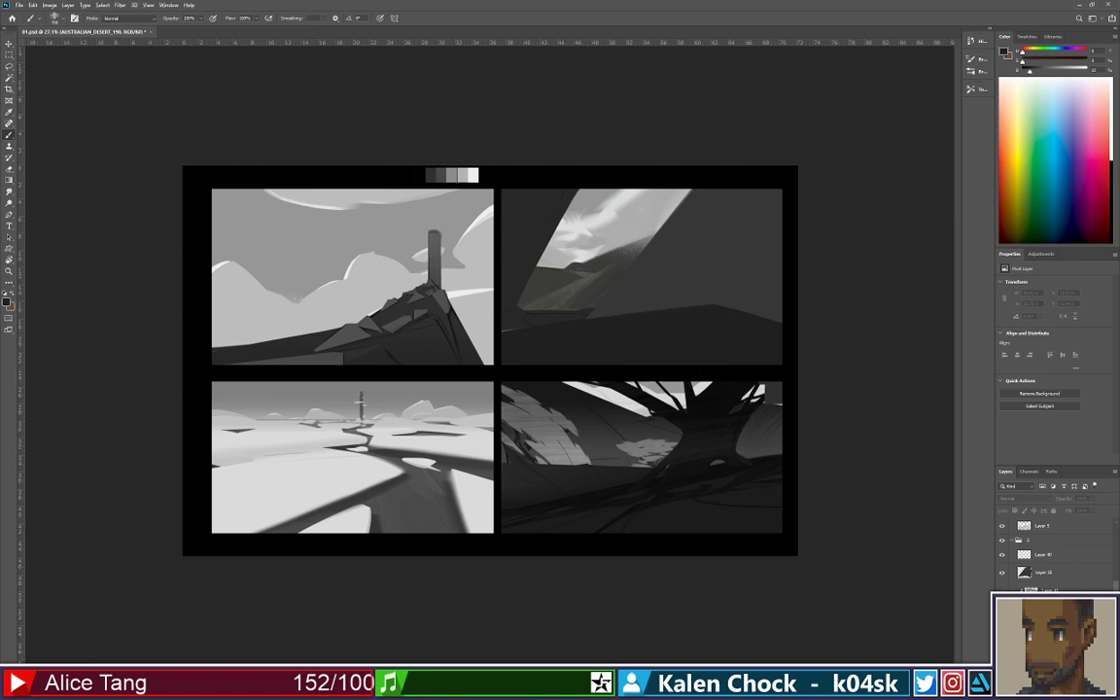
key("ctrl+comma")
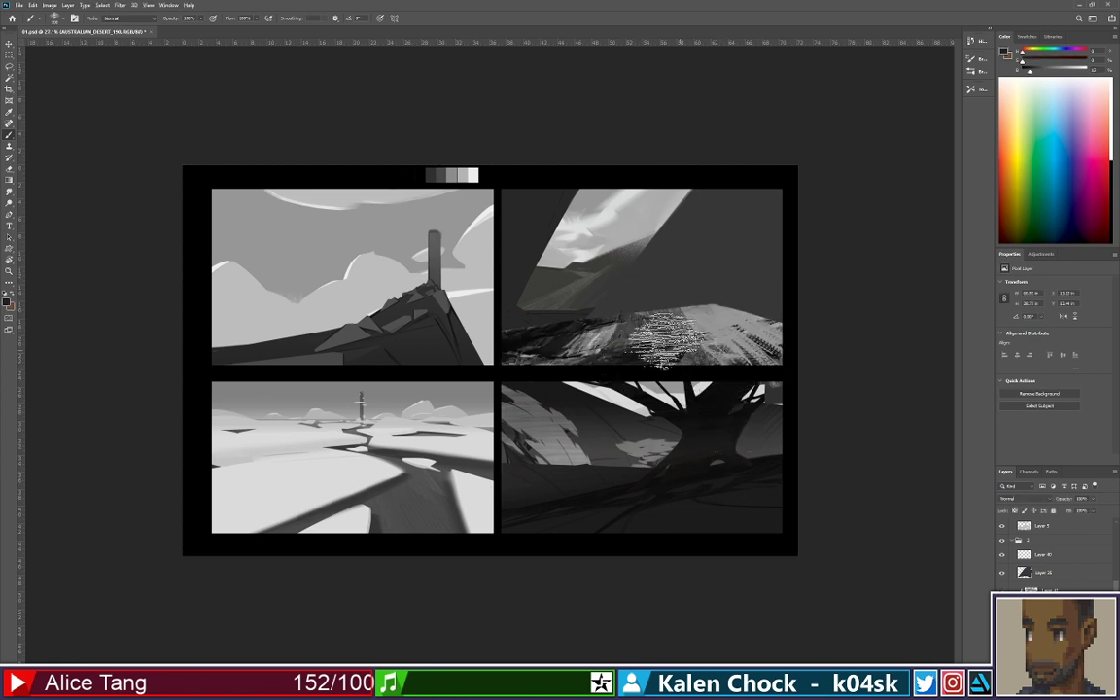
mouse_move(666, 339)
left_mouse_down()
mouse_move(725, 389)
mouse_move(838, 432)
left_mouse_up()
left_click_drag(700, 297, 856, 409)
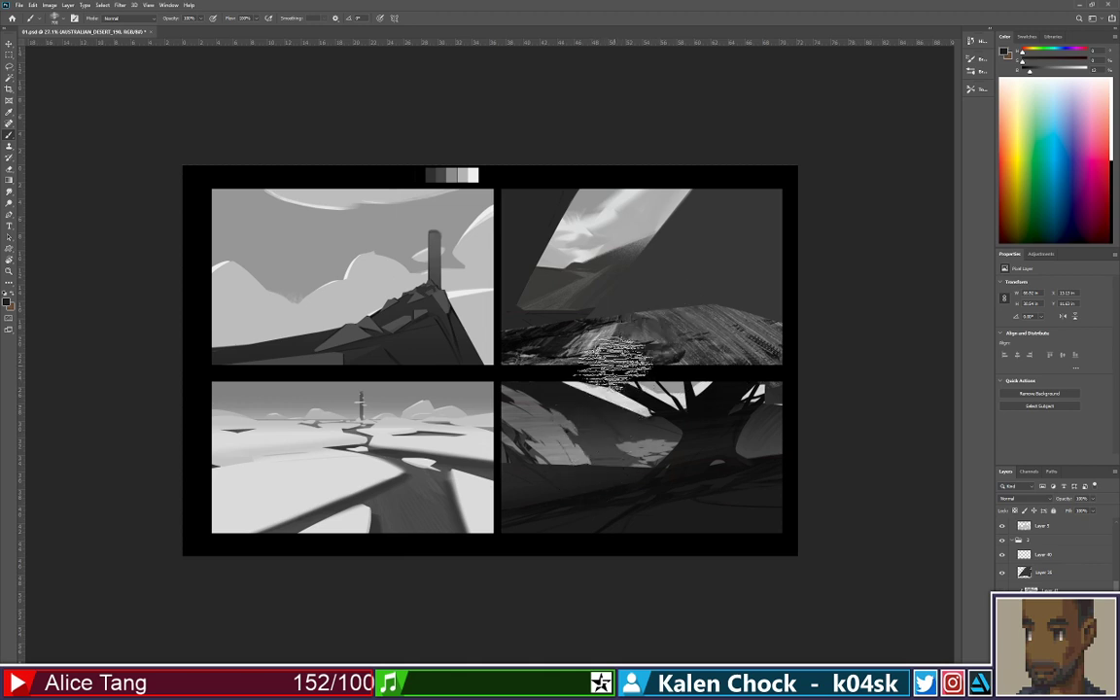
Hide the dark foreground silhouette layer of the upper-right thumbnail to expose the lighter ground beneath it
key("z")
left_click_drag(615, 362, 642, 341)
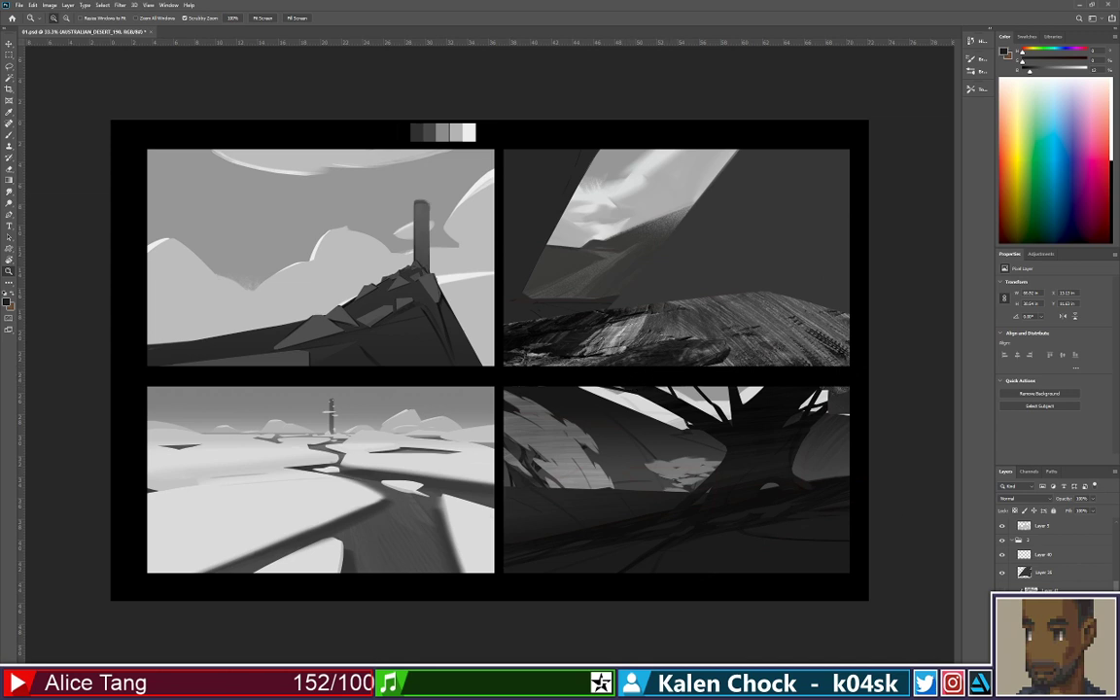
left_click(1003, 574)
left_click(1003, 589)
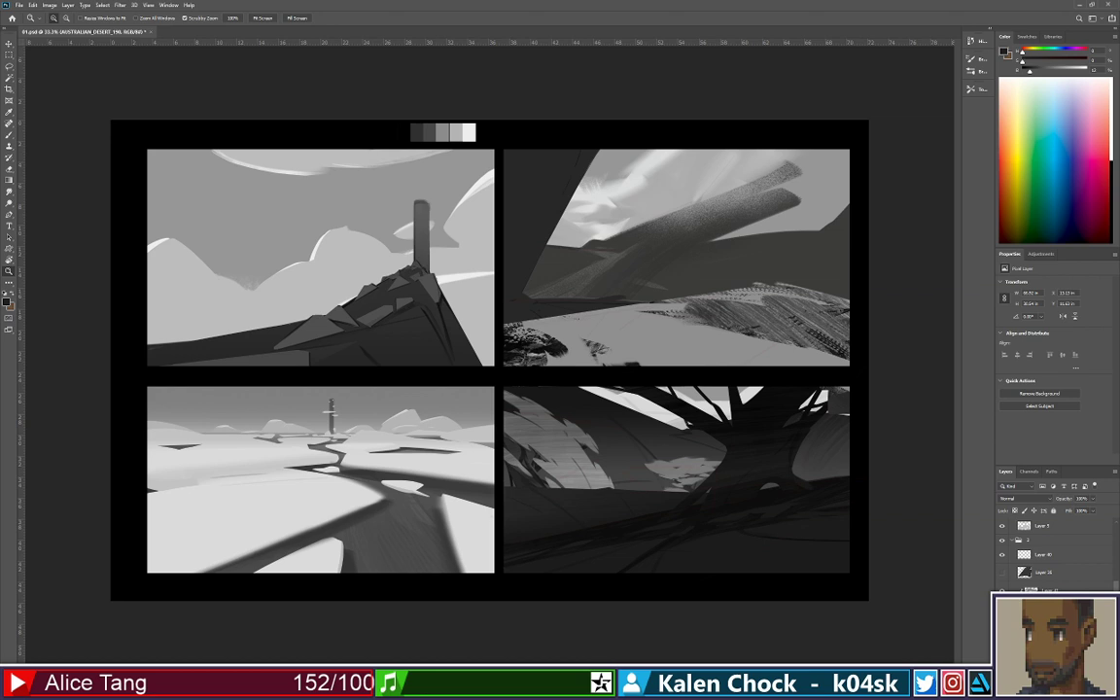
Erase parts of Layer 41 on the left of the foreground ground to expose rock texture, keeping the layer clipped
left_click(1045, 590)
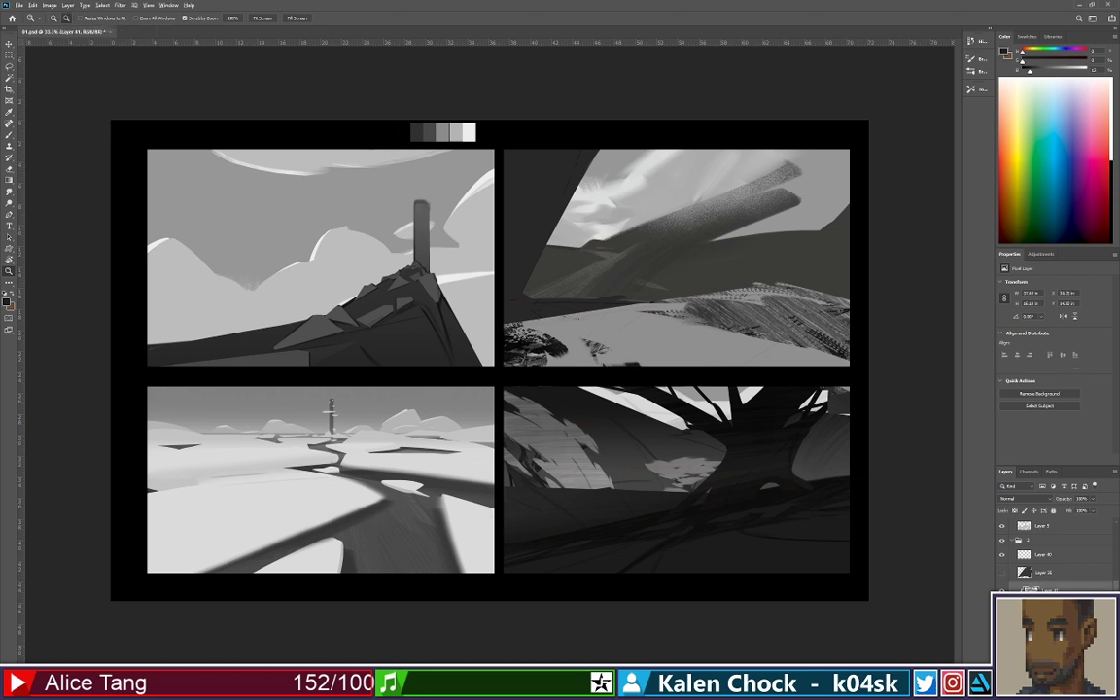
key("ctrl+alt+g")
key("e")
mouse_move(519, 326)
left_mouse_down()
mouse_move(571, 369)
mouse_move(525, 328)
mouse_move(592, 352)
mouse_move(486, 311)
mouse_move(663, 303)
mouse_move(608, 303)
left_mouse_up()
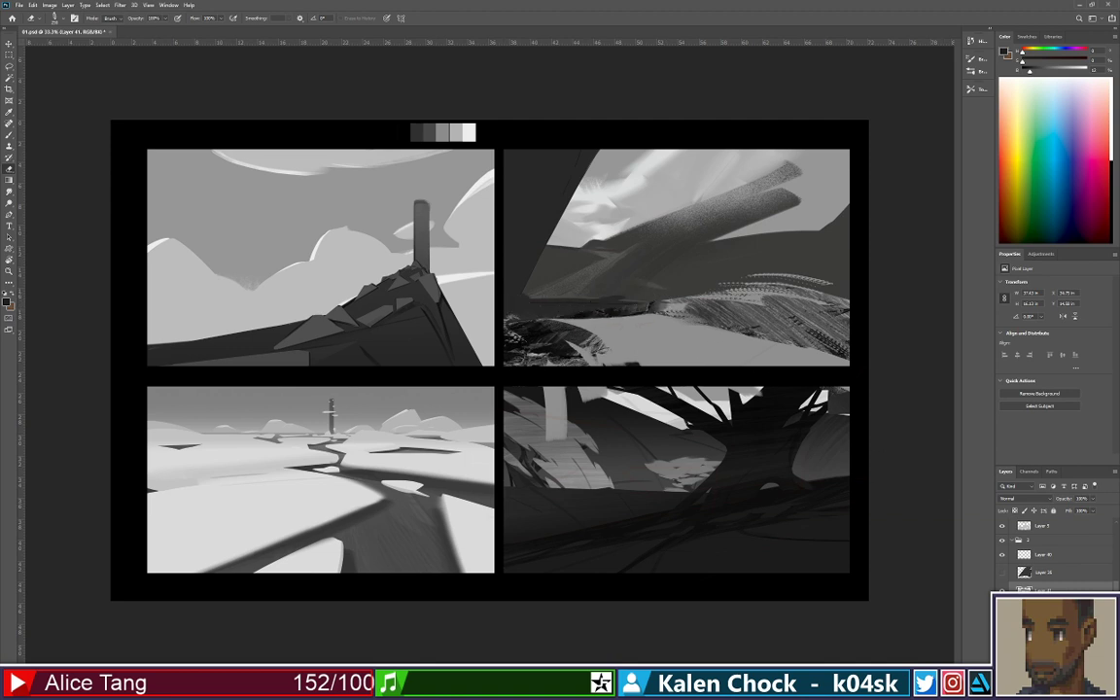
key("ctrl+z")
key("ctrl+alt+g")
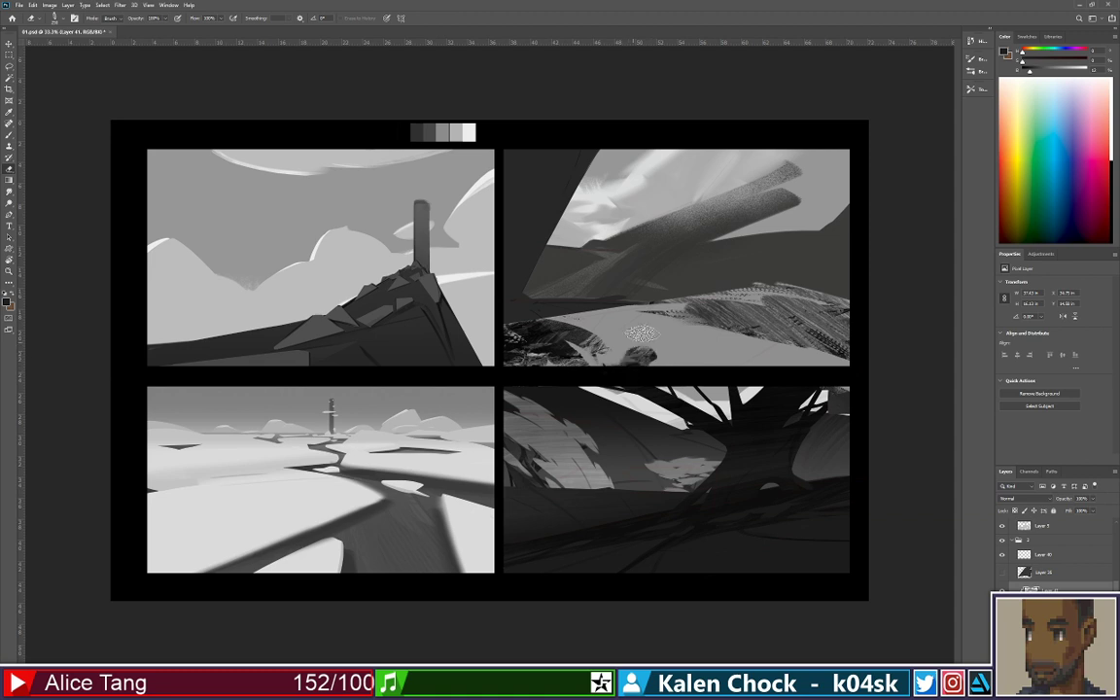
key("ctrl+z")
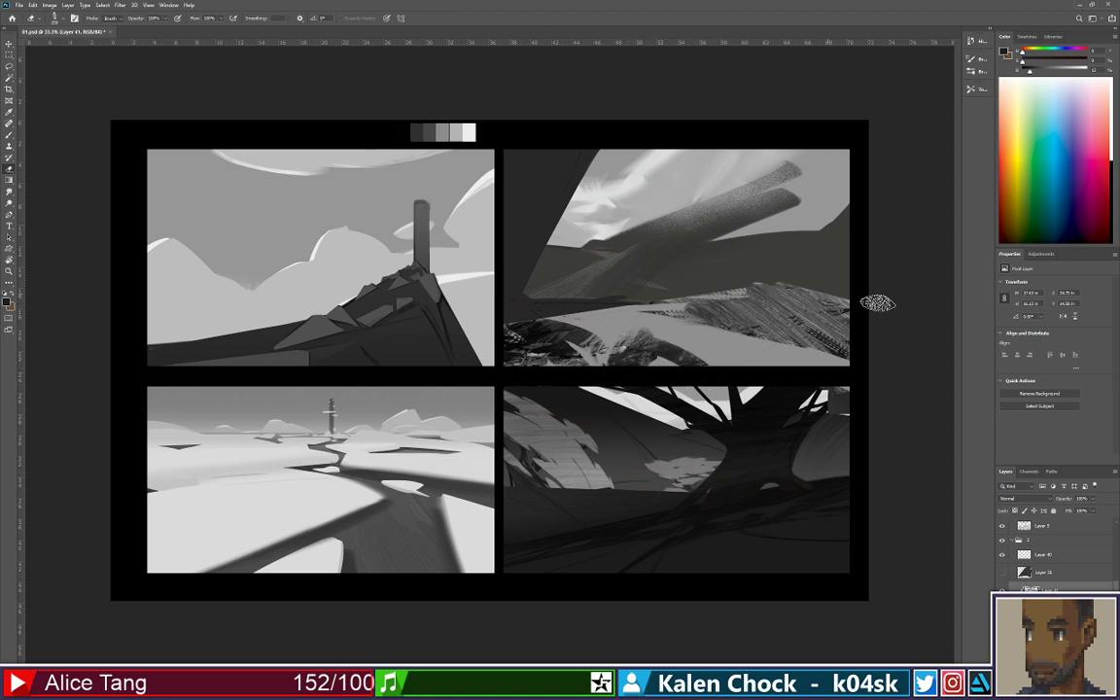
Paint sampled light gray over the right ridge of the ground with a 250 px textured brush, and erase part of it back to rock texture
key("b")
left_click(606, 321, "alt")
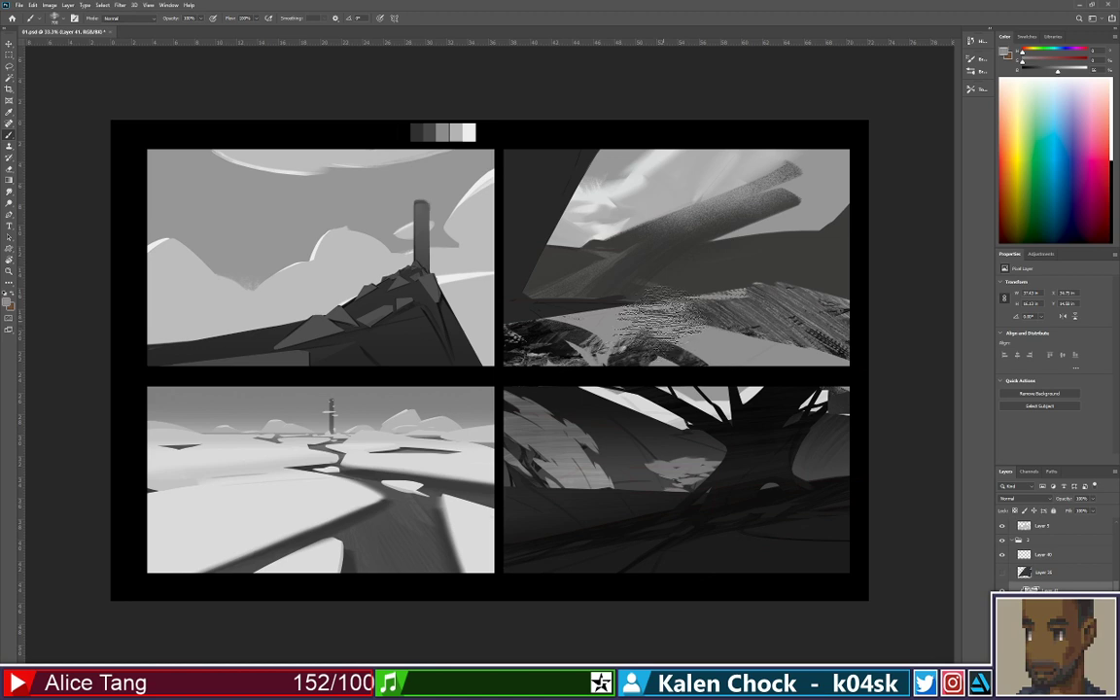
right_click(591, 291)
left_click(747, 446)
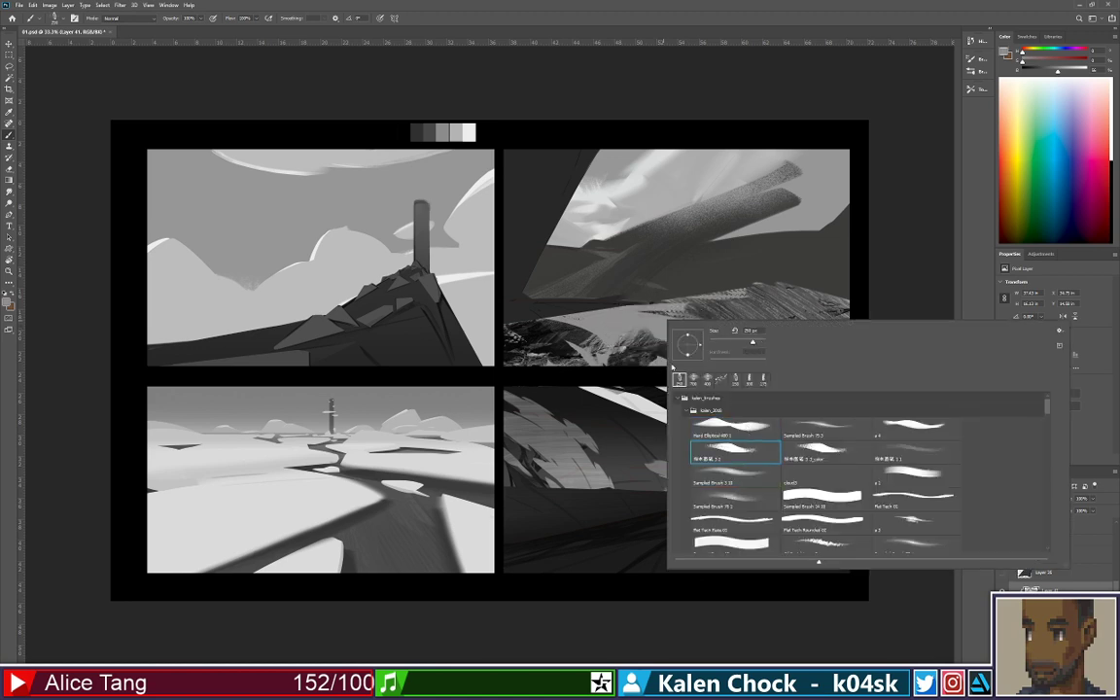
left_click(632, 344, "alt")
left_click(637, 331, "alt")
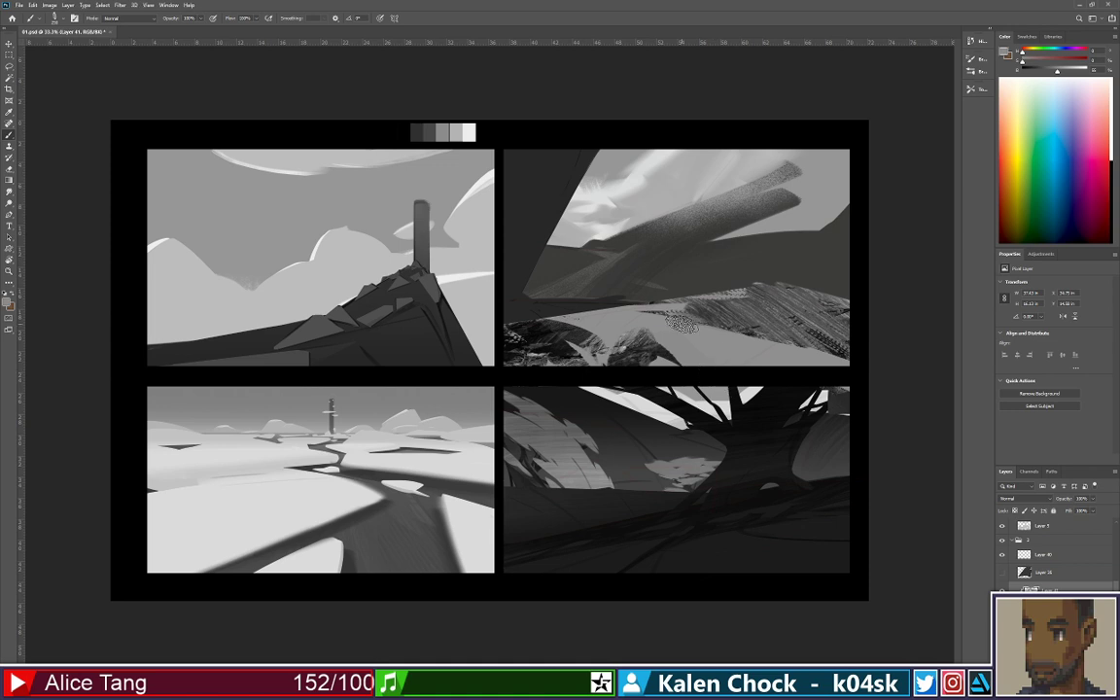
left_click_drag(721, 294, 881, 317)
left_click_drag(747, 303, 829, 333)
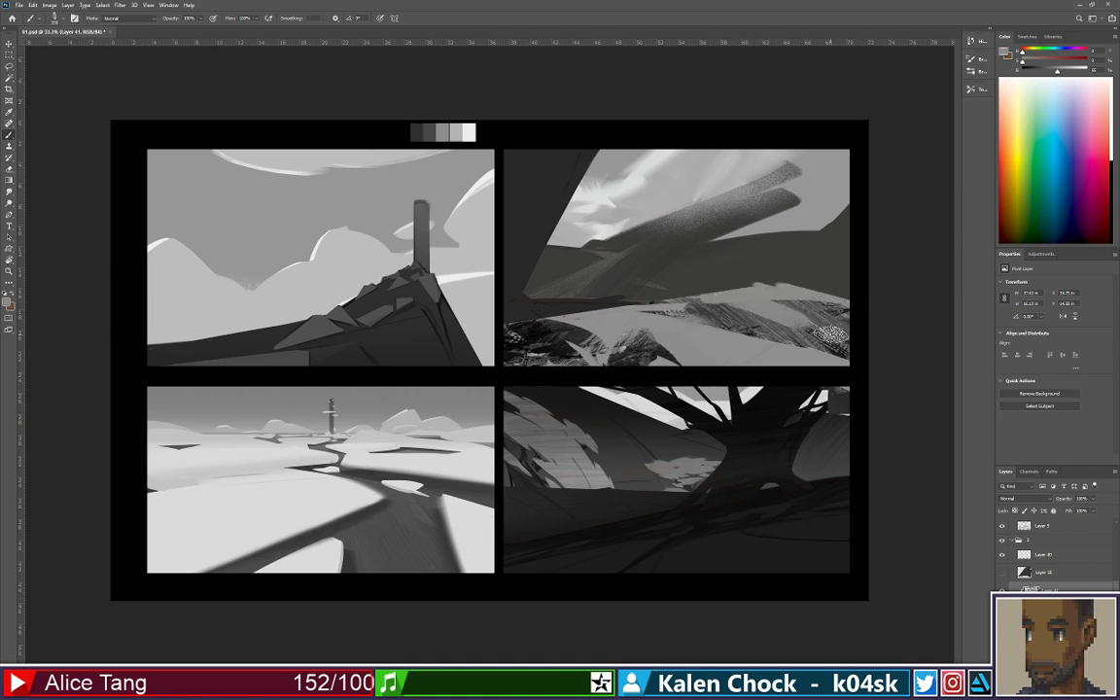
key("e")
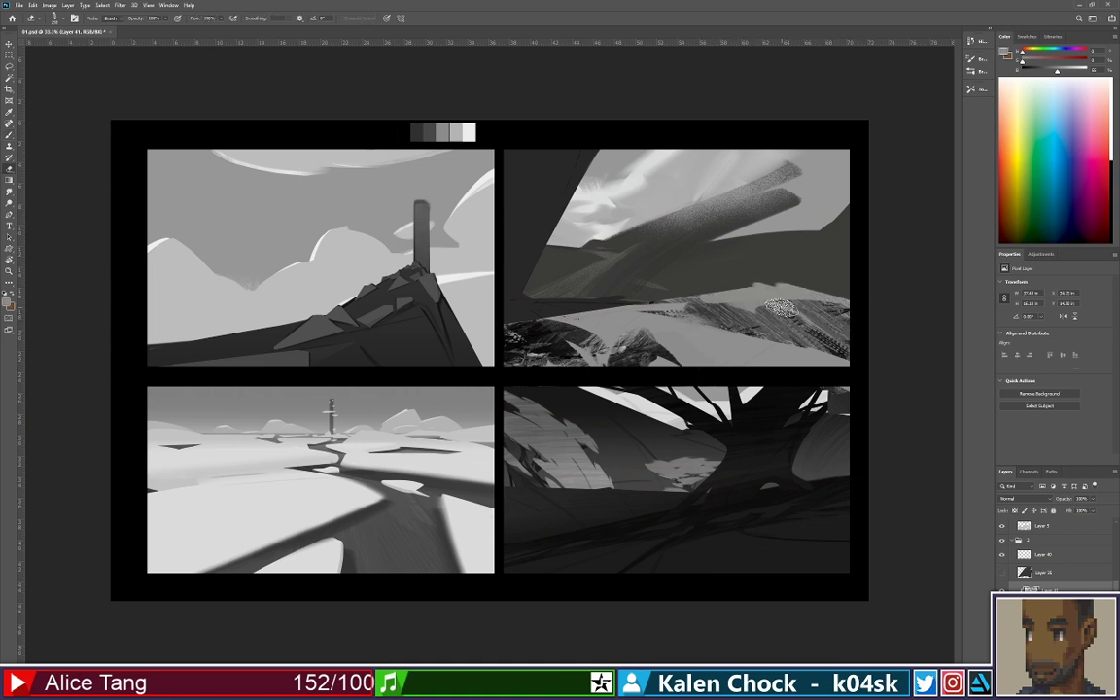
left_click_drag(762, 287, 810, 312)
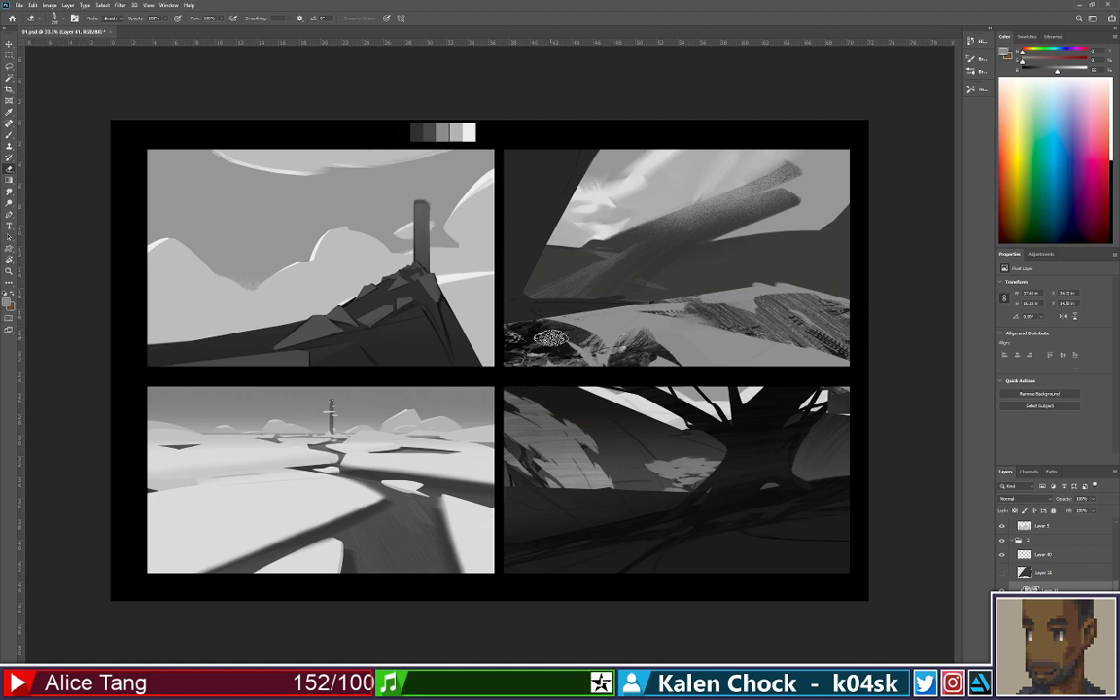
Cover the upper part of the dark rock on the left of the foreground with light gray sampled from the ground
key("b")
left_click(590, 315, "alt")
mouse_move(570, 321)
left_mouse_down()
mouse_move(514, 346)
mouse_move(517, 358)
mouse_move(449, 368)
mouse_move(492, 346)
mouse_move(482, 369)
mouse_move(560, 322)
mouse_move(493, 417)
mouse_move(589, 331)
left_mouse_up()
key("e")
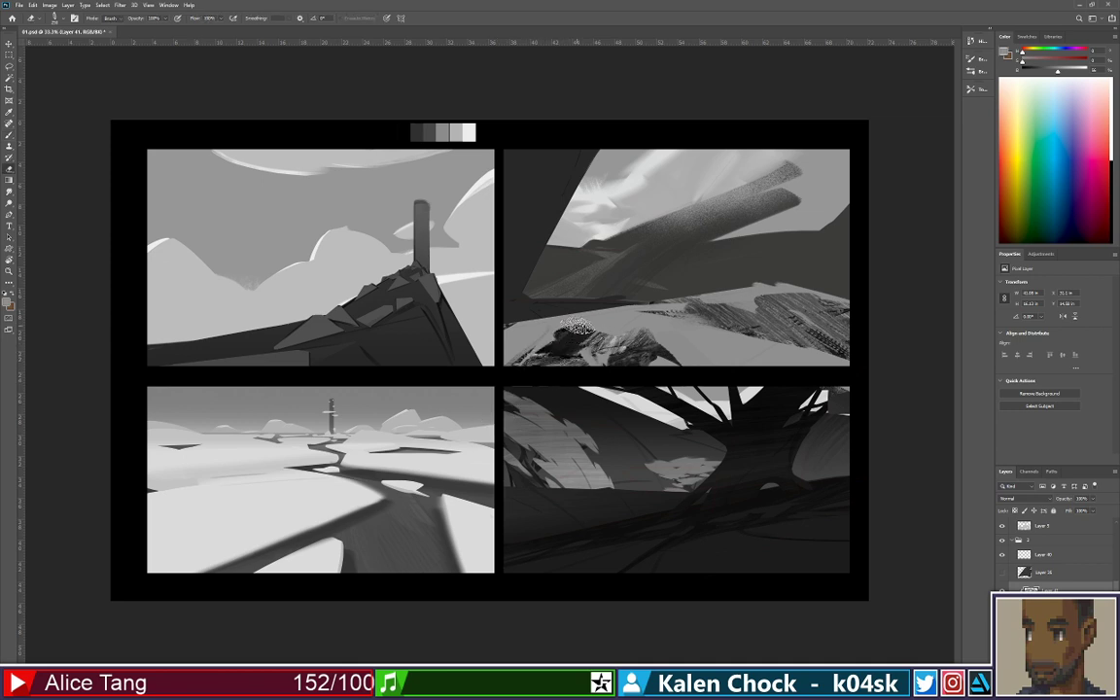
Erase Layer 41 over the left side of the foreground ground to expose more dark rock texture
left_click_drag(530, 309, 642, 382)
left_click_drag(523, 311, 653, 379)
mouse_move(590, 333)
left_mouse_down()
mouse_move(663, 363)
mouse_move(662, 373)
mouse_move(651, 379)
mouse_move(615, 336)
mouse_move(549, 385)
mouse_move(590, 348)
left_mouse_up()
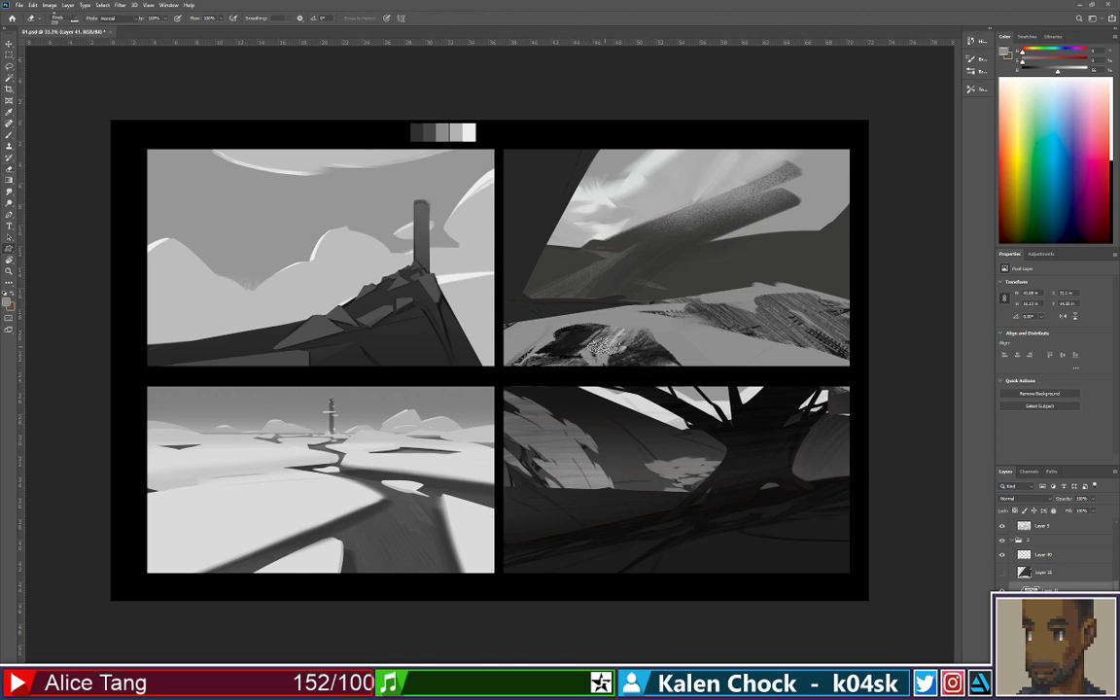
Break up the dark rock on the left of the foreground with light gray marks from the Mountain_Stamp_03 brush preset
key("b")
left_click(971, 90)
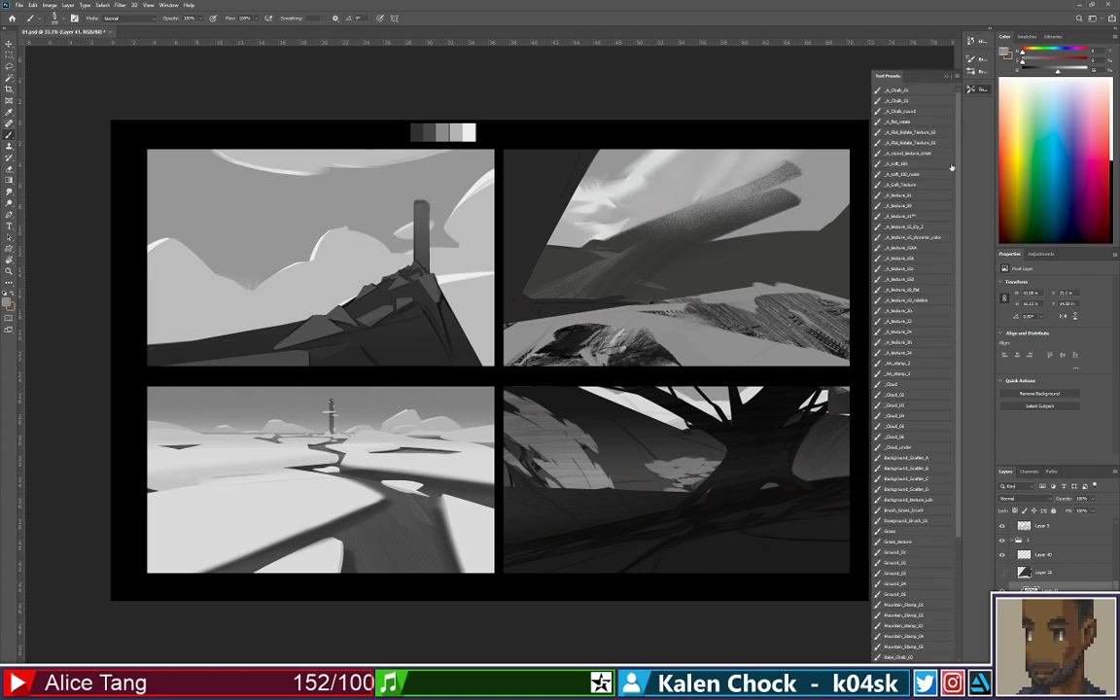
scroll(885, 545, "down", 5)
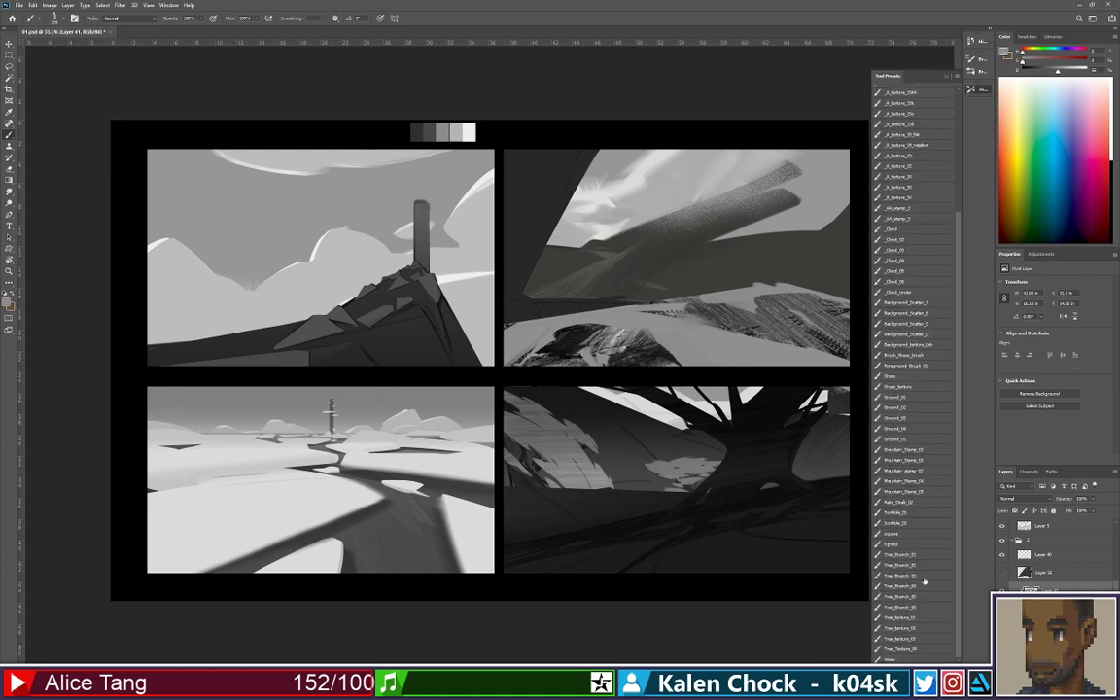
left_click(919, 471)
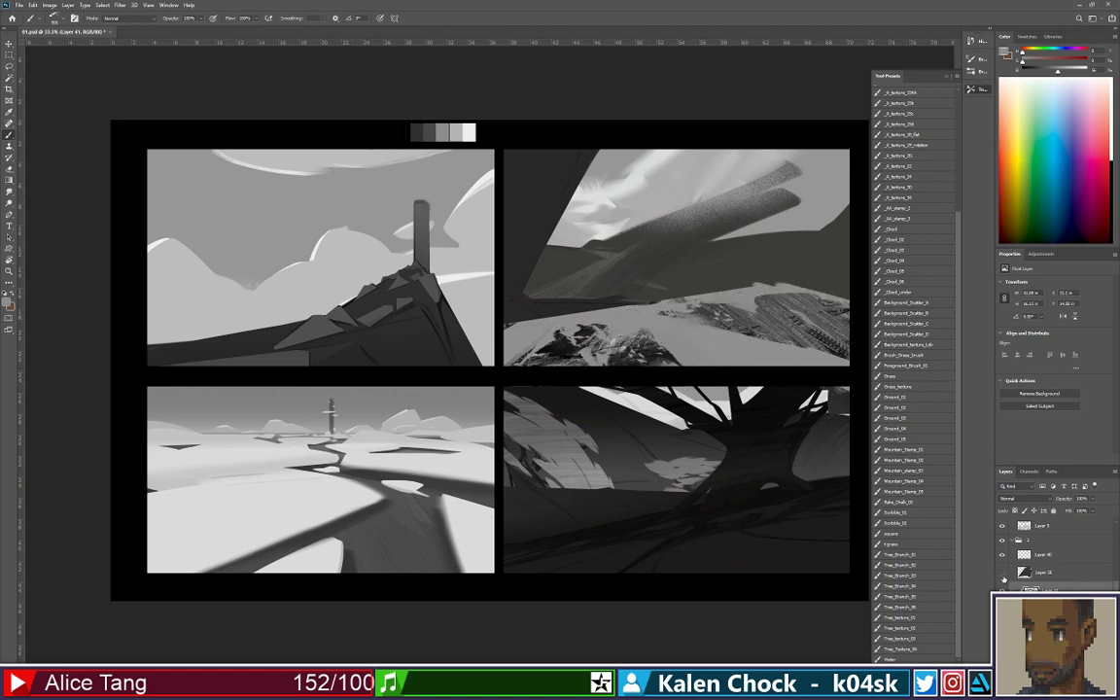
Show the dark foreground silhouette layer of the upper-right thumbnail again
left_click(1003, 572)
key("z")
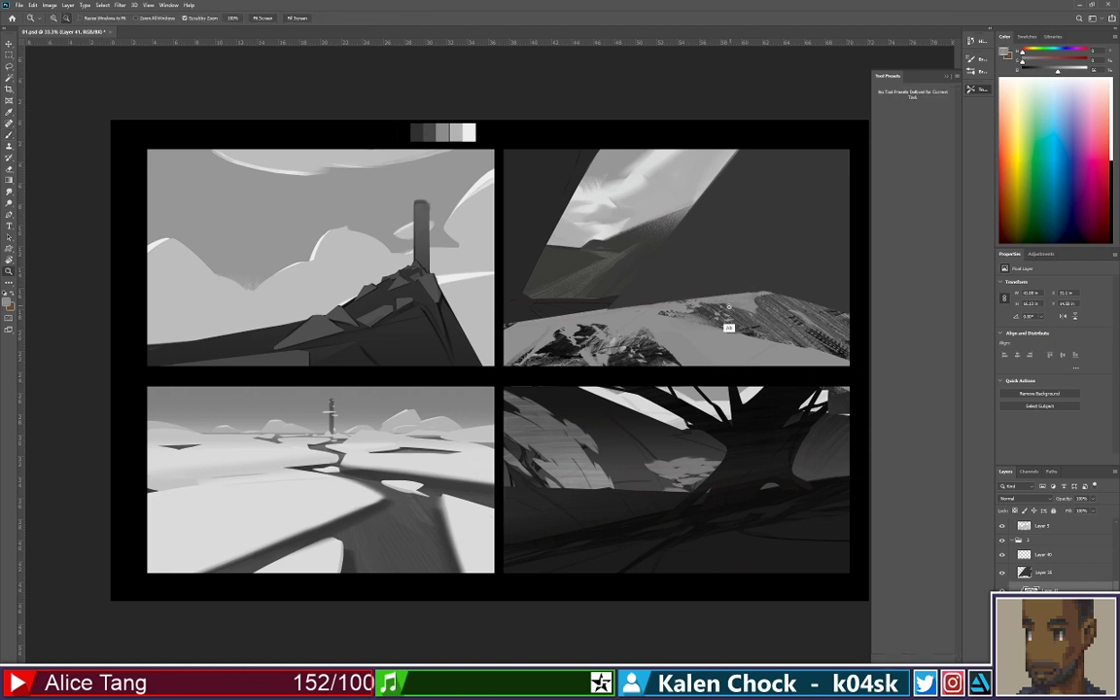
left_click_drag(726, 320, 700, 285)
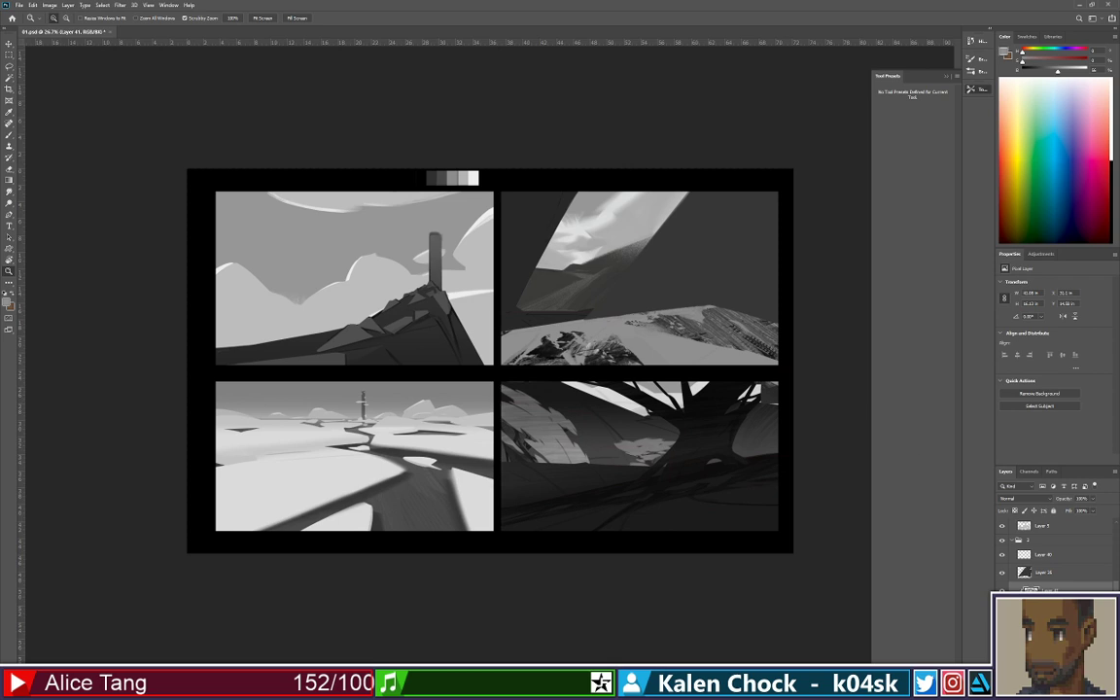
key("b")
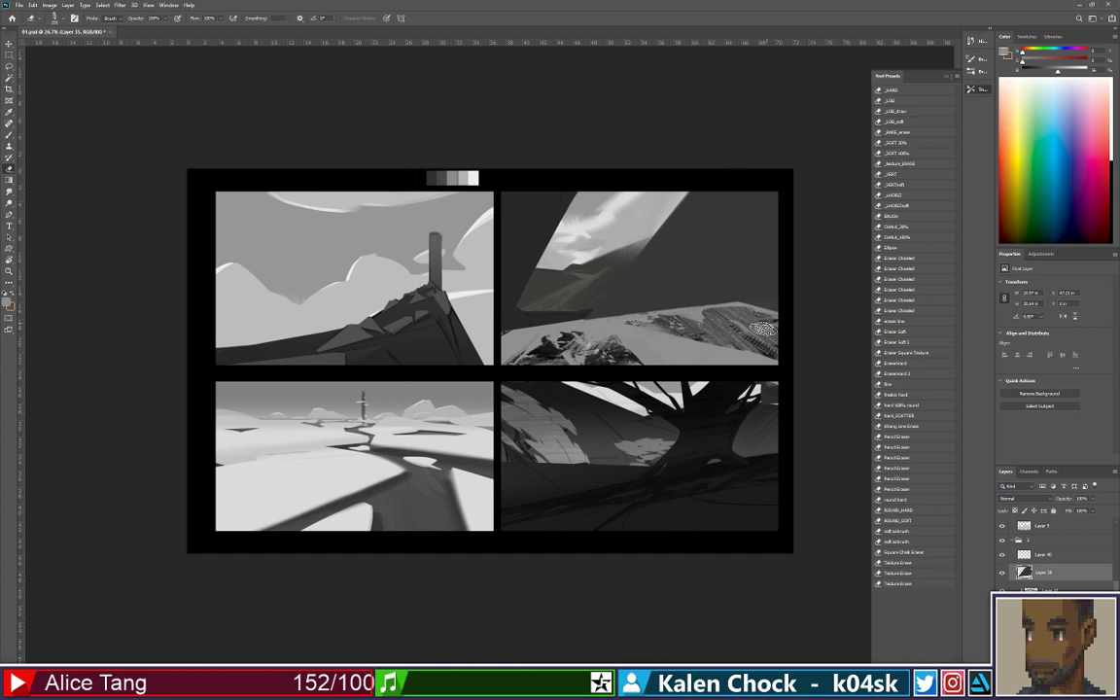
key("v")
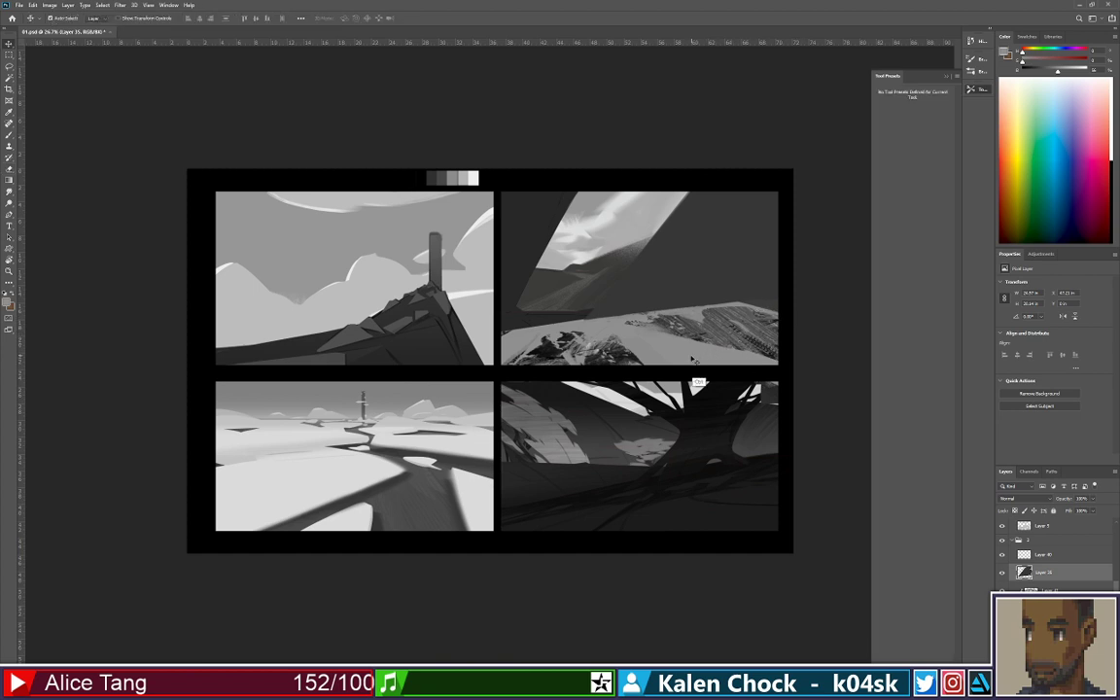
key("b")
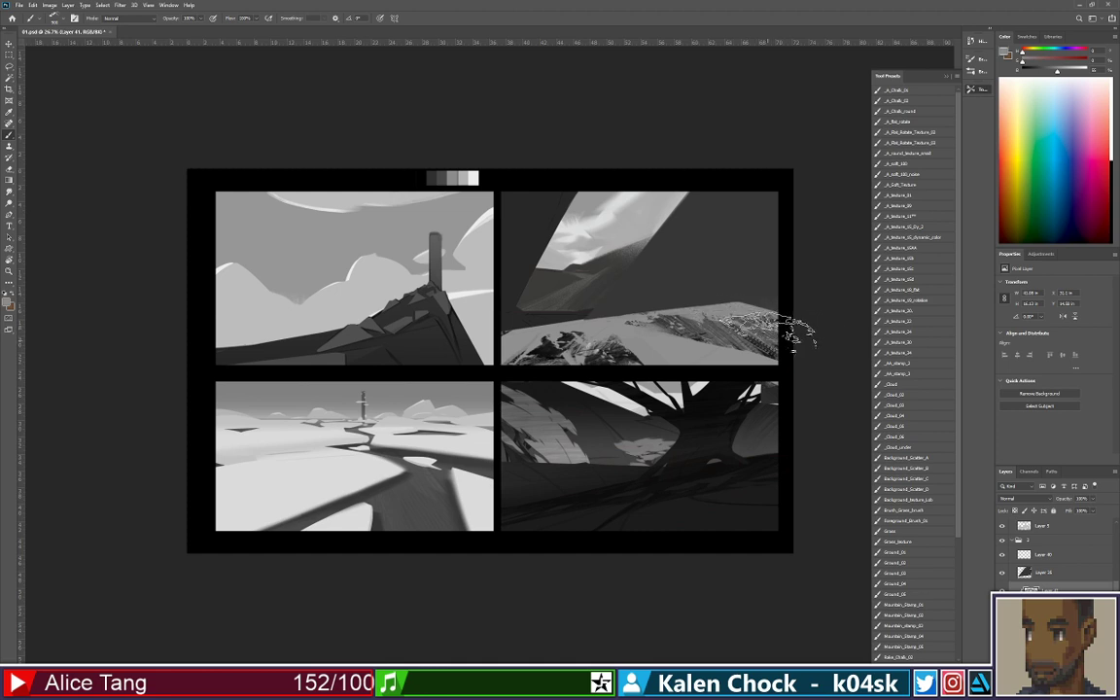
Extend the right end of the ground ridge upward on Layer 24 with sampled dark gray, hiding the rock texture only while working
left_click(1026, 576)
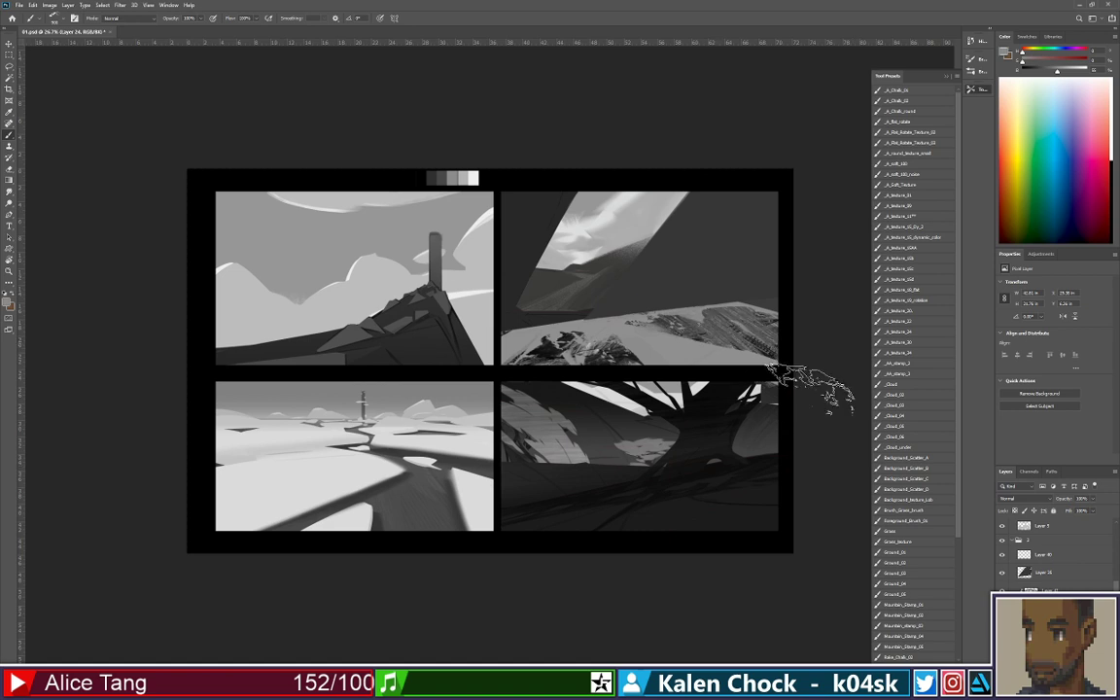
left_click(1045, 620)
left_click(1002, 619)
left_click(1002, 619)
left_click(1002, 607)
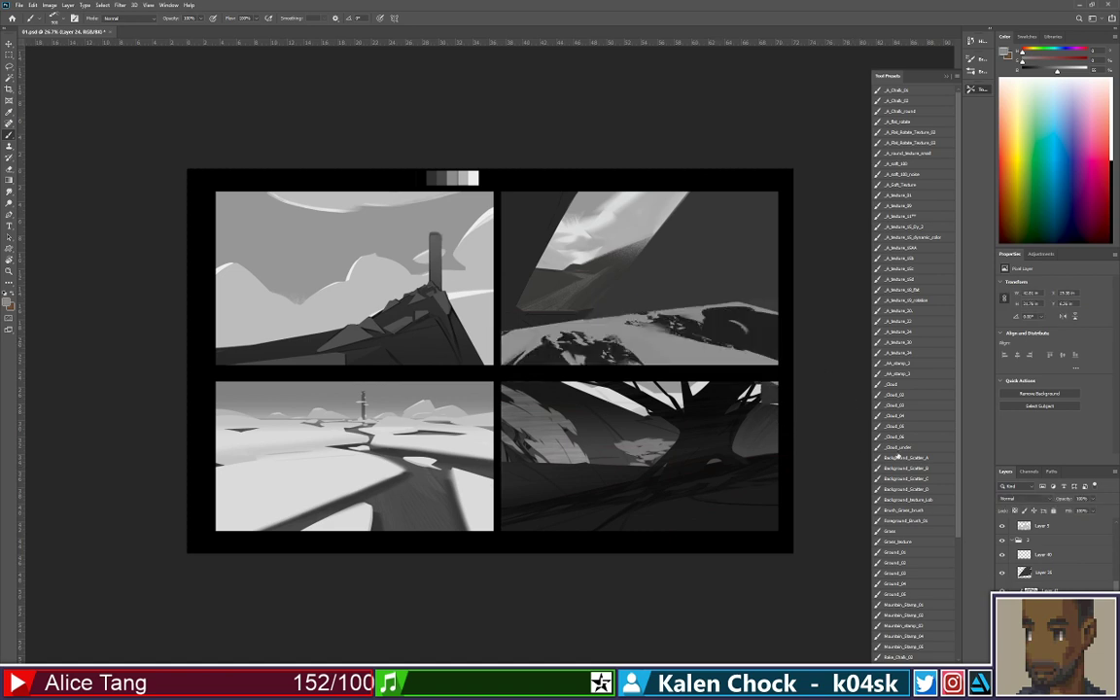
left_click(763, 337, "alt")
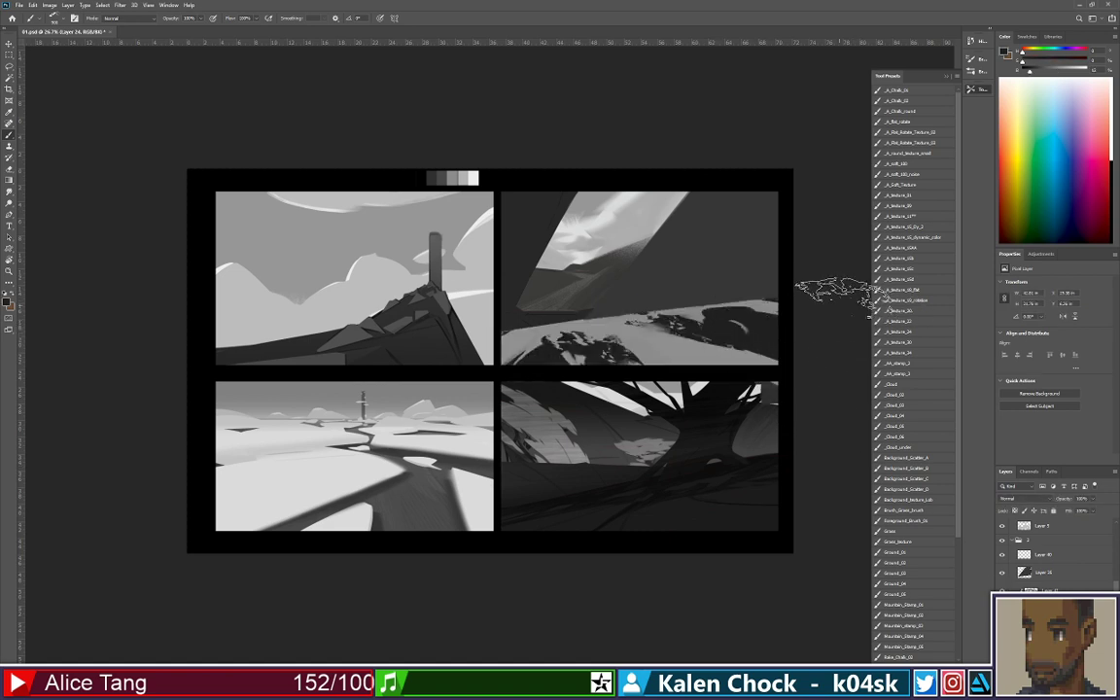
left_click(1003, 607)
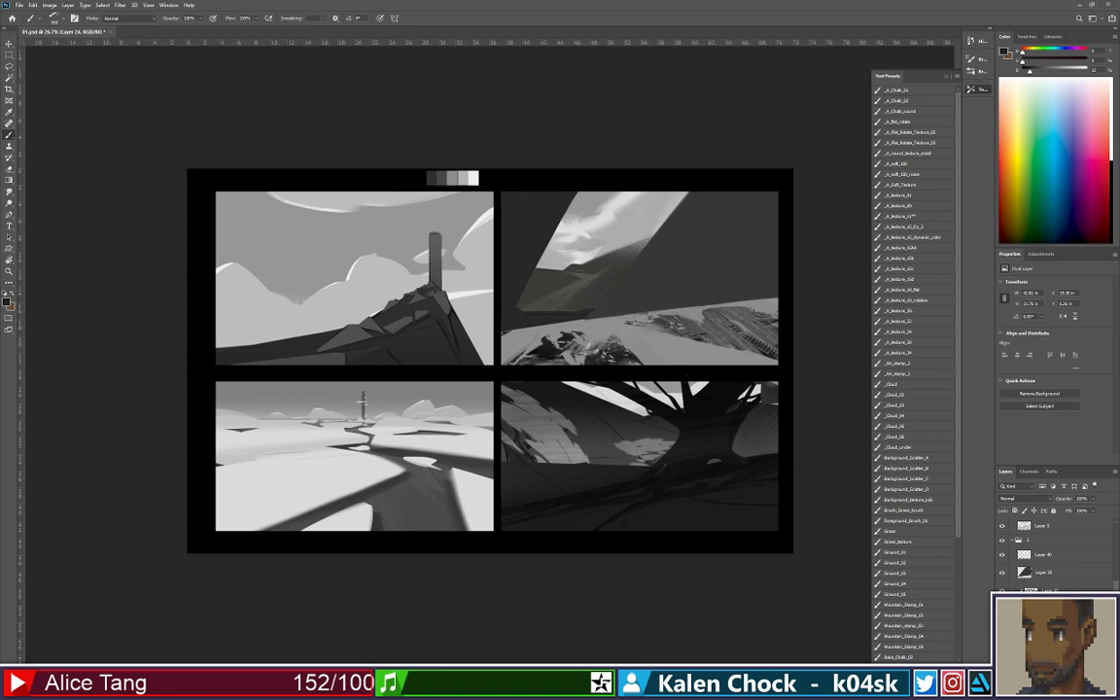
Paint light gray sampled from the ground across the striped rock texture on the right ridge of Layer 41
left_click(1053, 589)
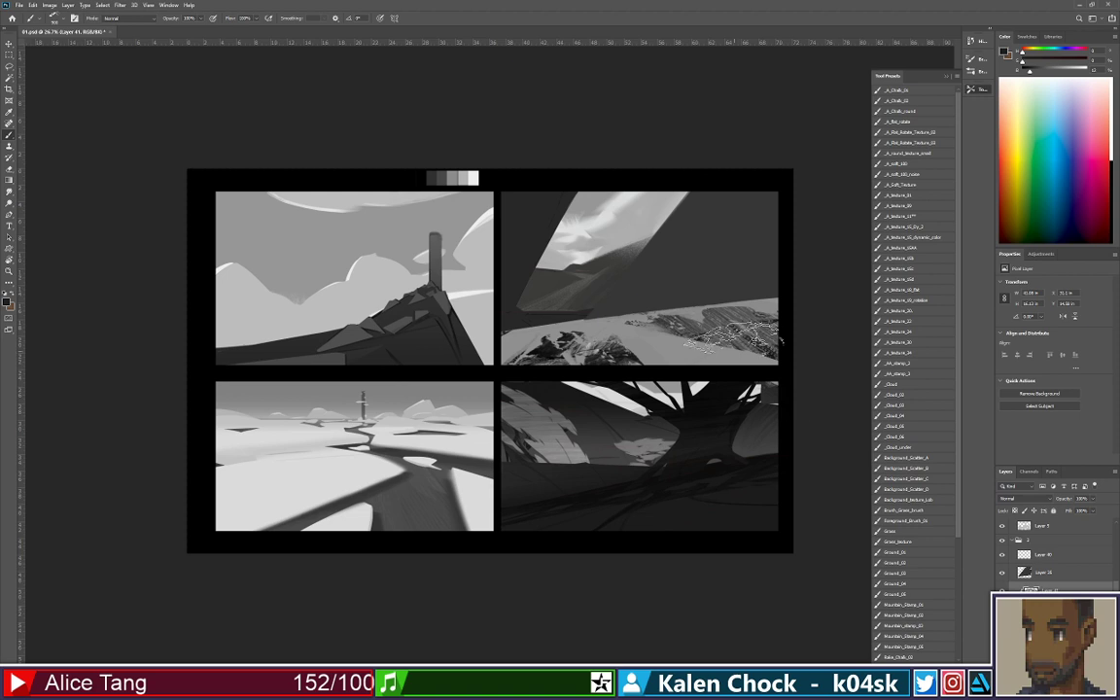
left_click(758, 314, "alt")
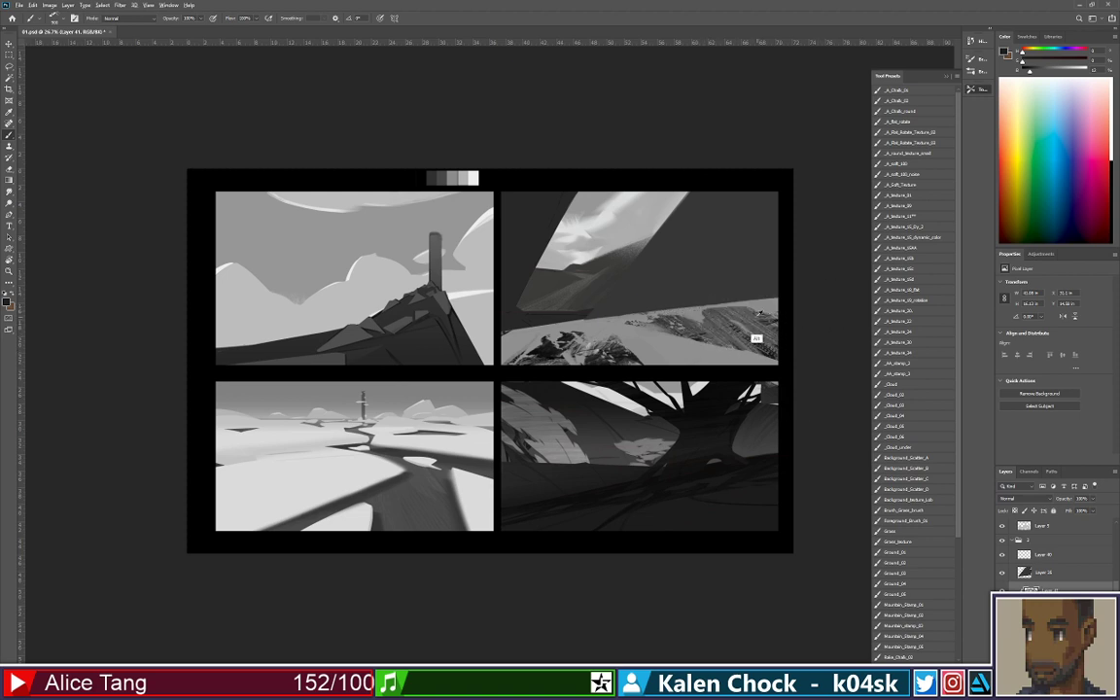
left_click(763, 305, "alt")
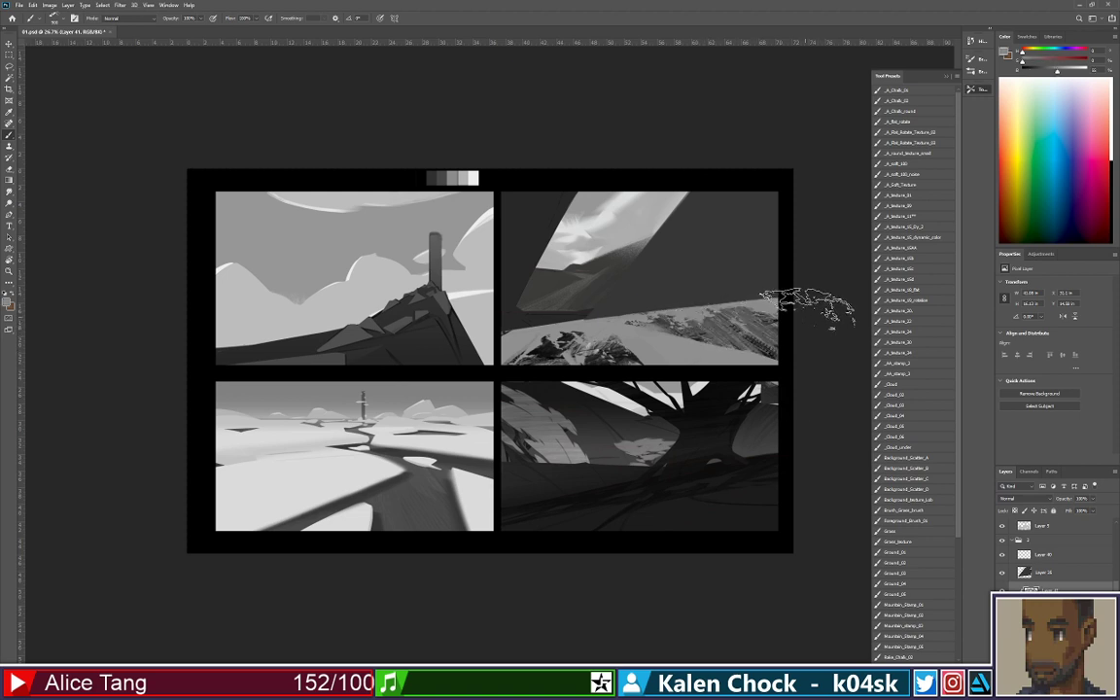
left_click_drag(681, 313, 819, 328)
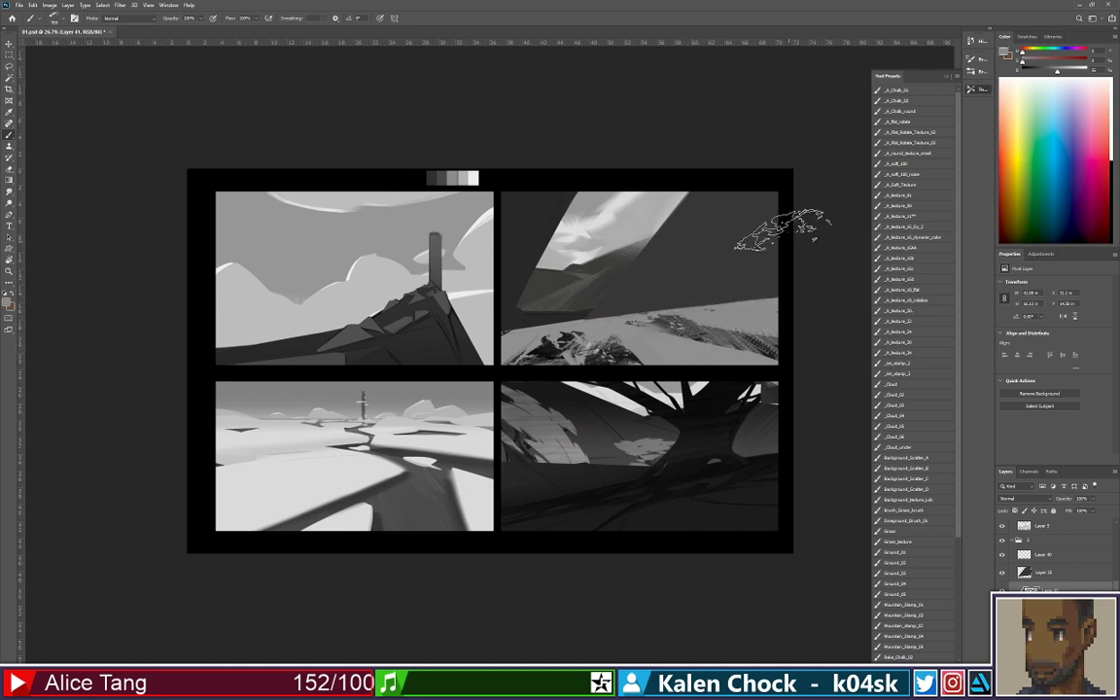
Add a new layer clipped to the dark silhouette layer and stamp sampled light gray texture above the ridge with an enlarged mountain brush
left_click(1068, 573)
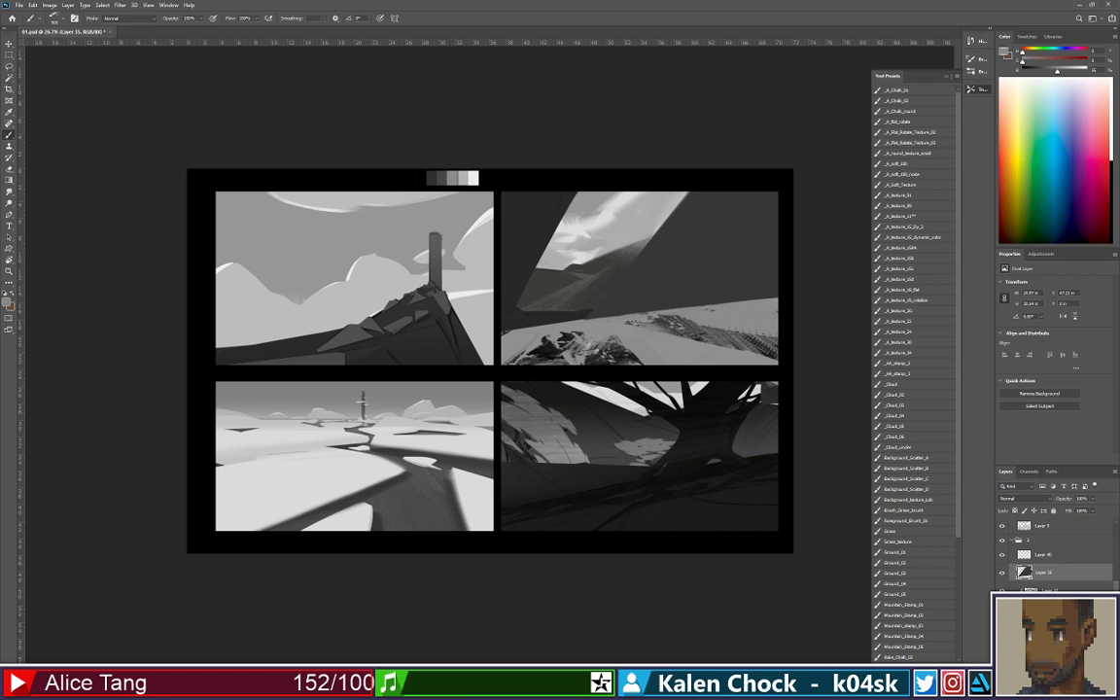
key("ctrl+shift+alt+n")
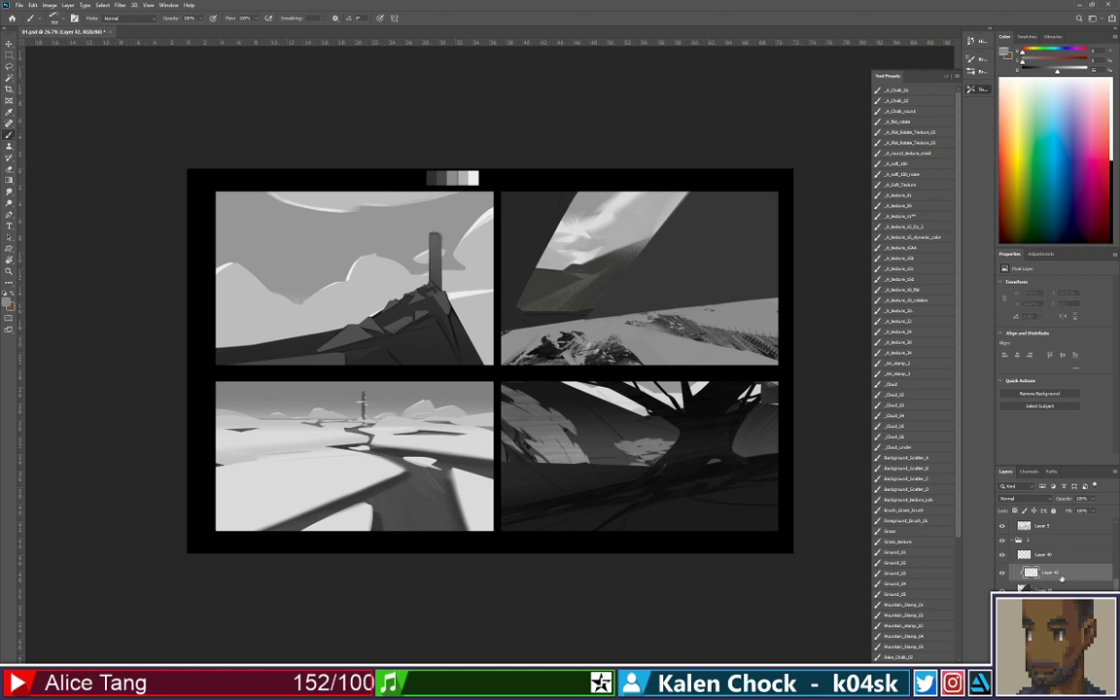
left_click(623, 340, "alt")
left_click(616, 303)
key("bracketright")
key("bracketright")
key("bracketright")
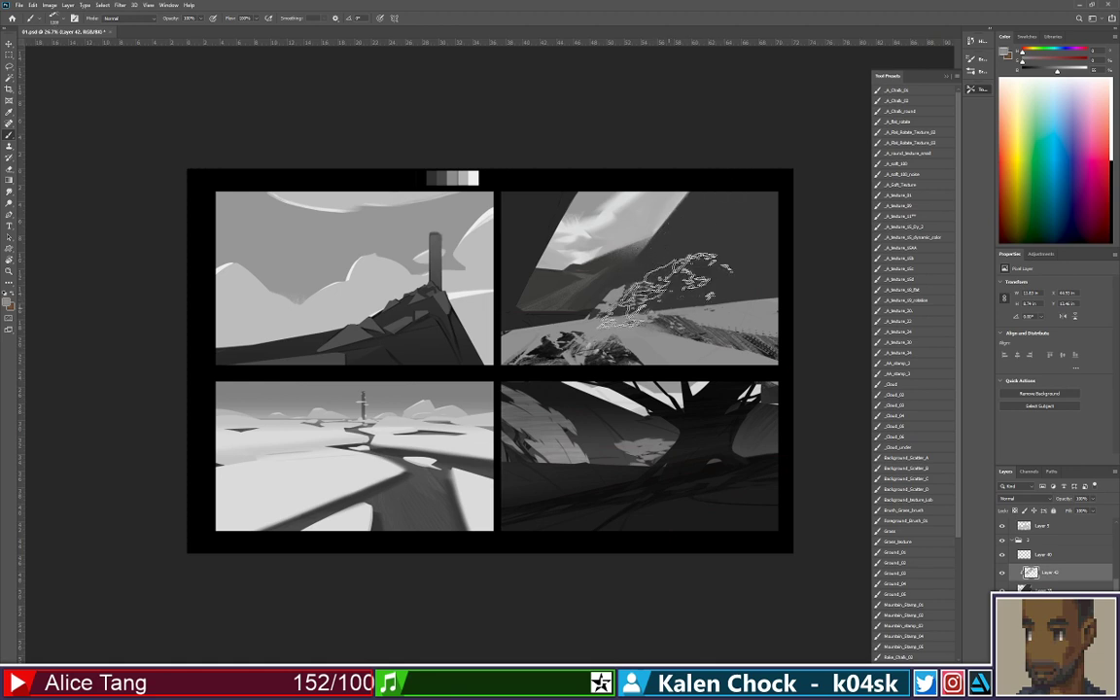
left_click(664, 289)
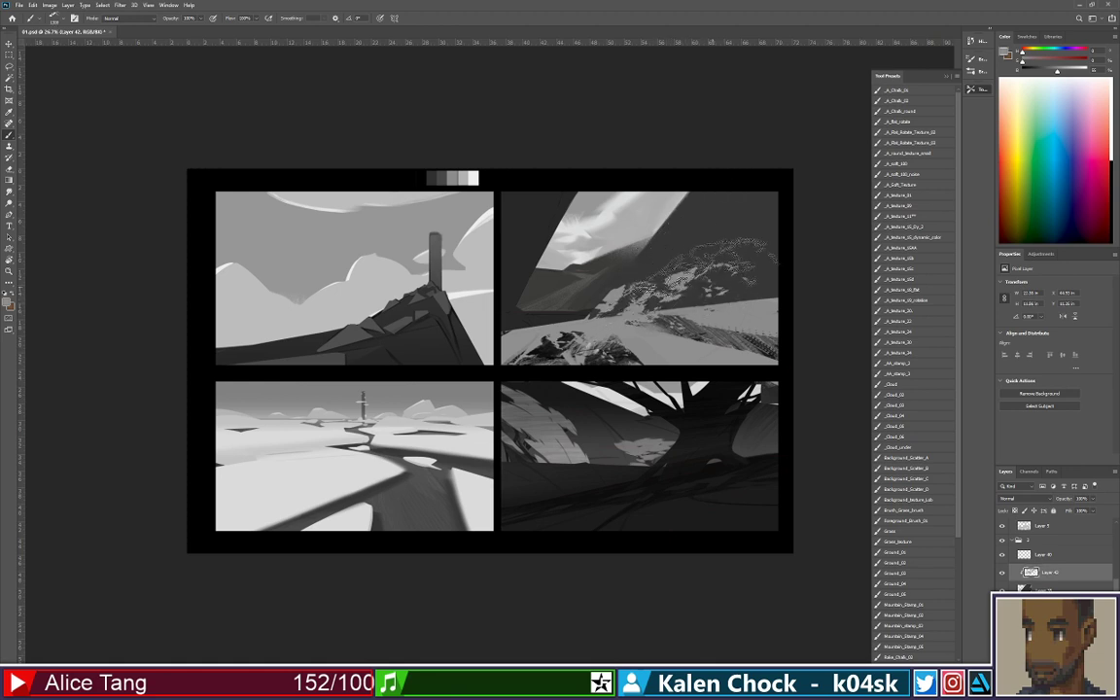
Stamp rock texture over the dark silhouette with the Mountain_Stamp_02 preset, and erase its upper and left parts into a slope
left_click(905, 615)
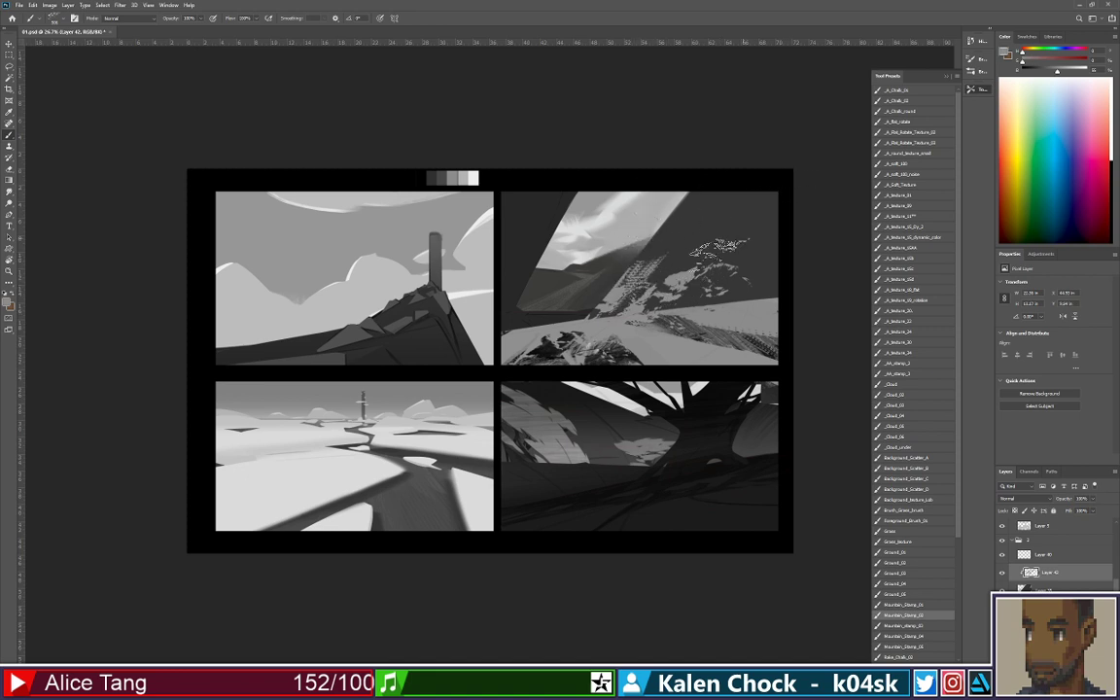
left_click(637, 283)
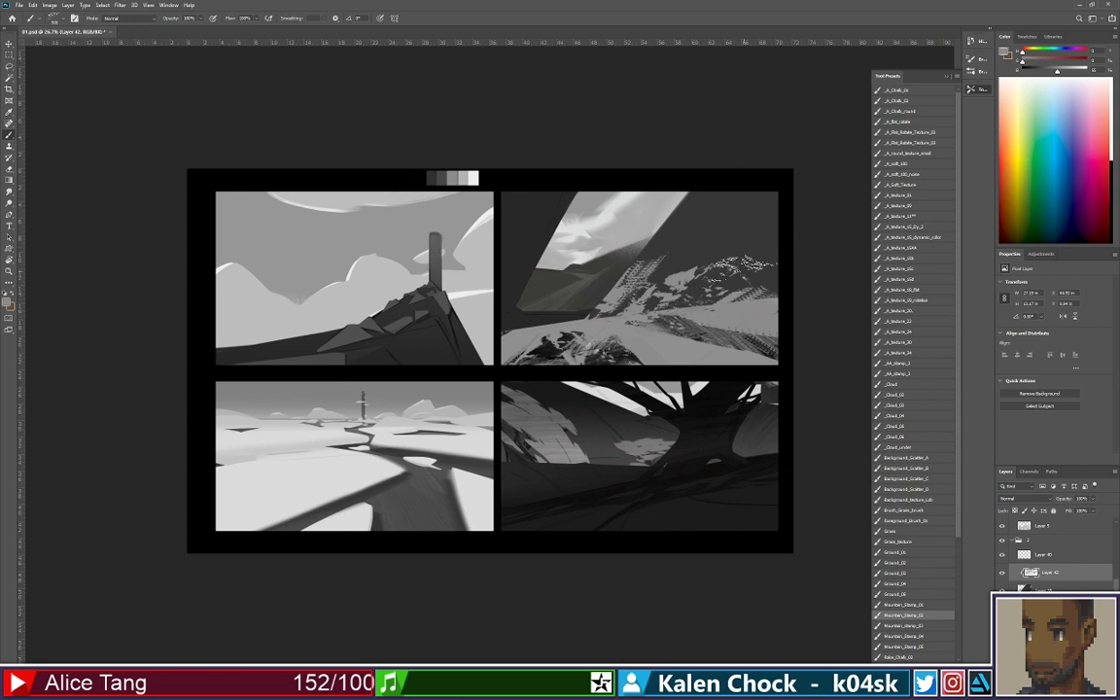
key("e")
left_click_drag(731, 261, 669, 288)
left_click_drag(678, 232, 598, 310)
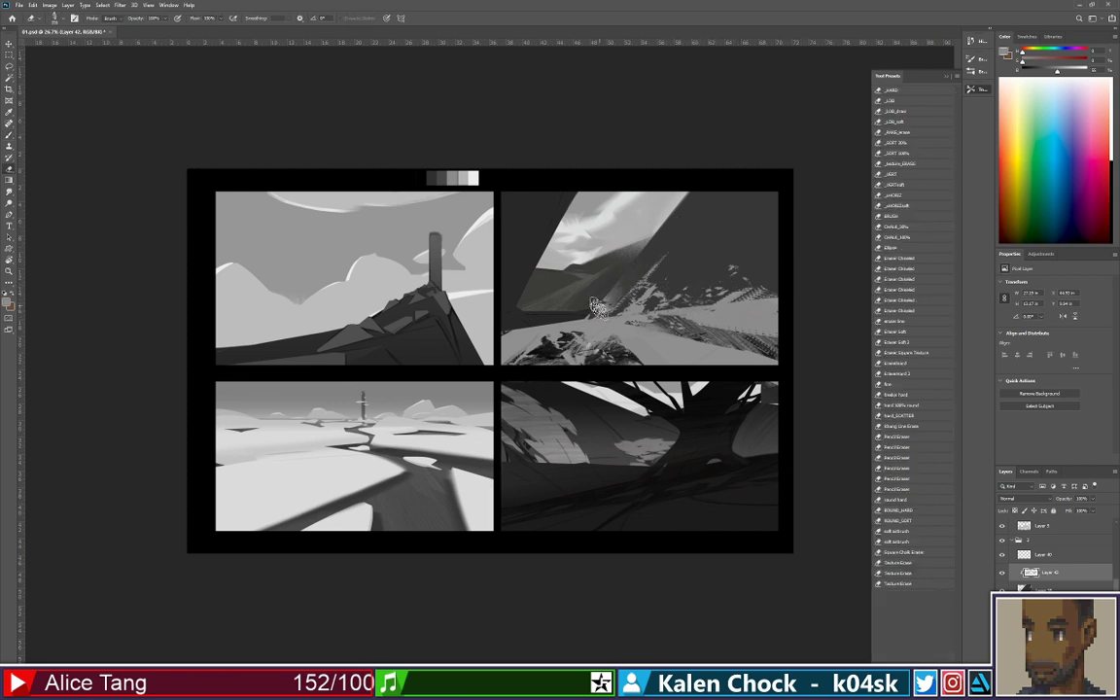
key("z")
mouse_move(676, 251)
left_mouse_down()
mouse_move(647, 258)
mouse_move(672, 245)
left_mouse_up()
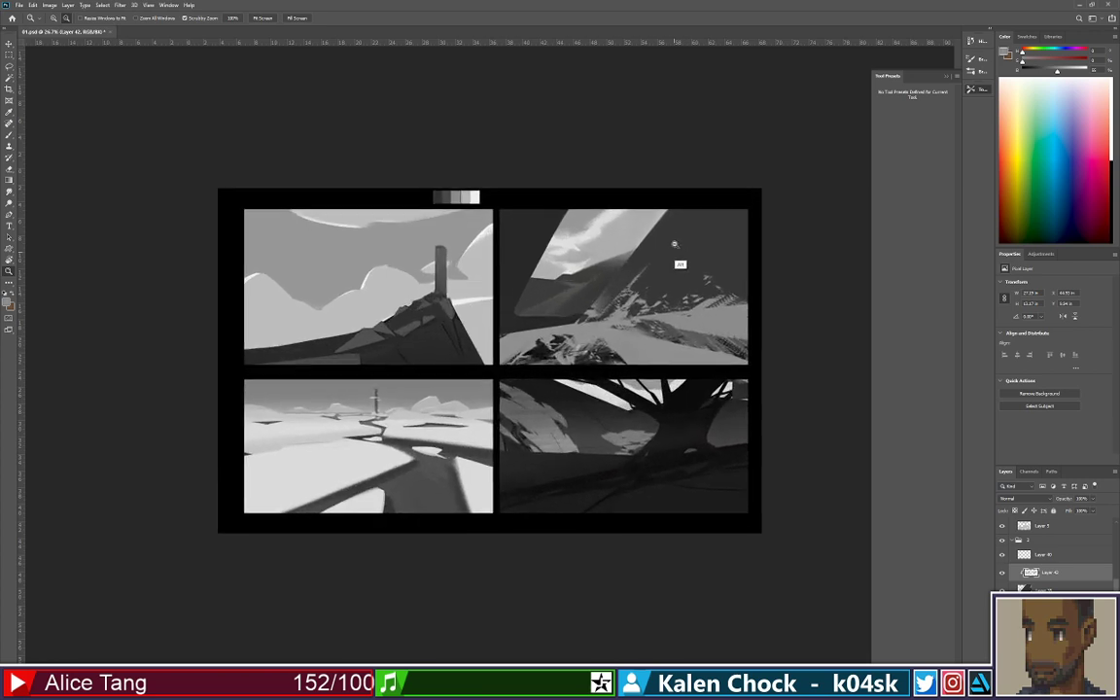
Stamp light gray texture over the upper right of the dark silhouette with the Mountain_Stamp_05 brush preset
key("b")
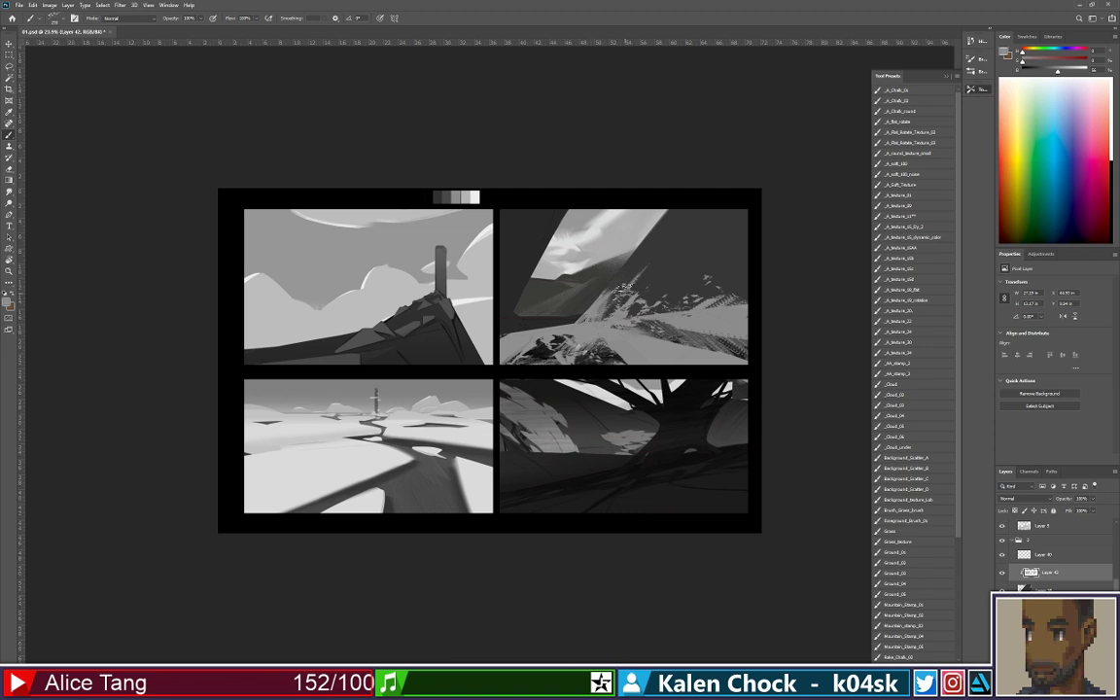
key("e")
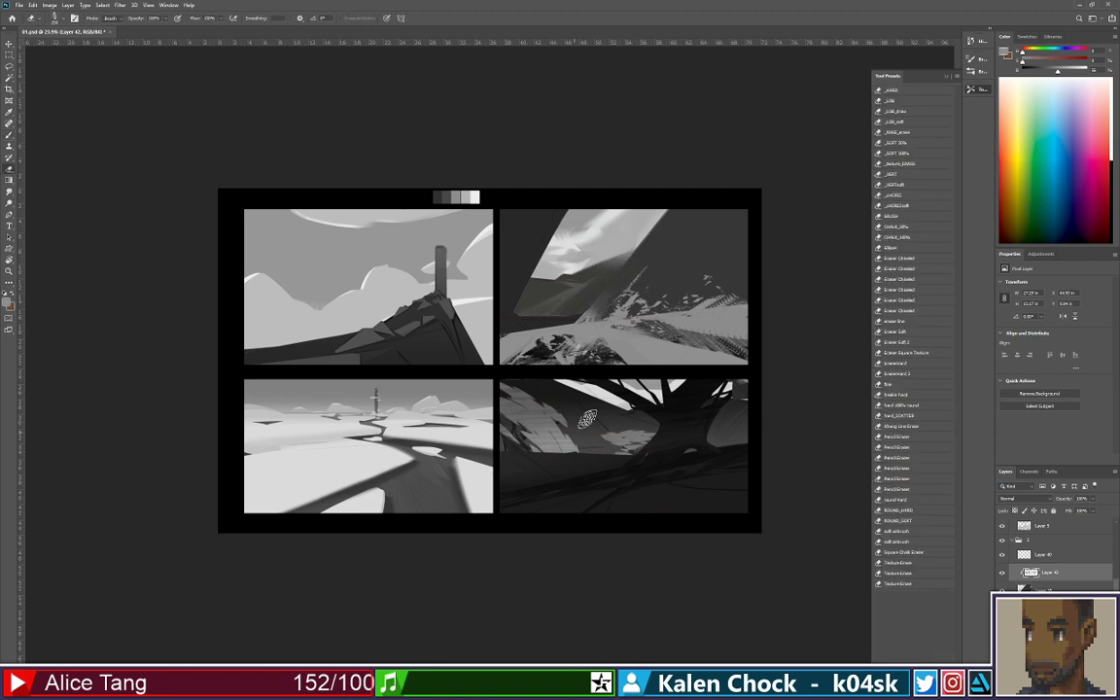
key("b")
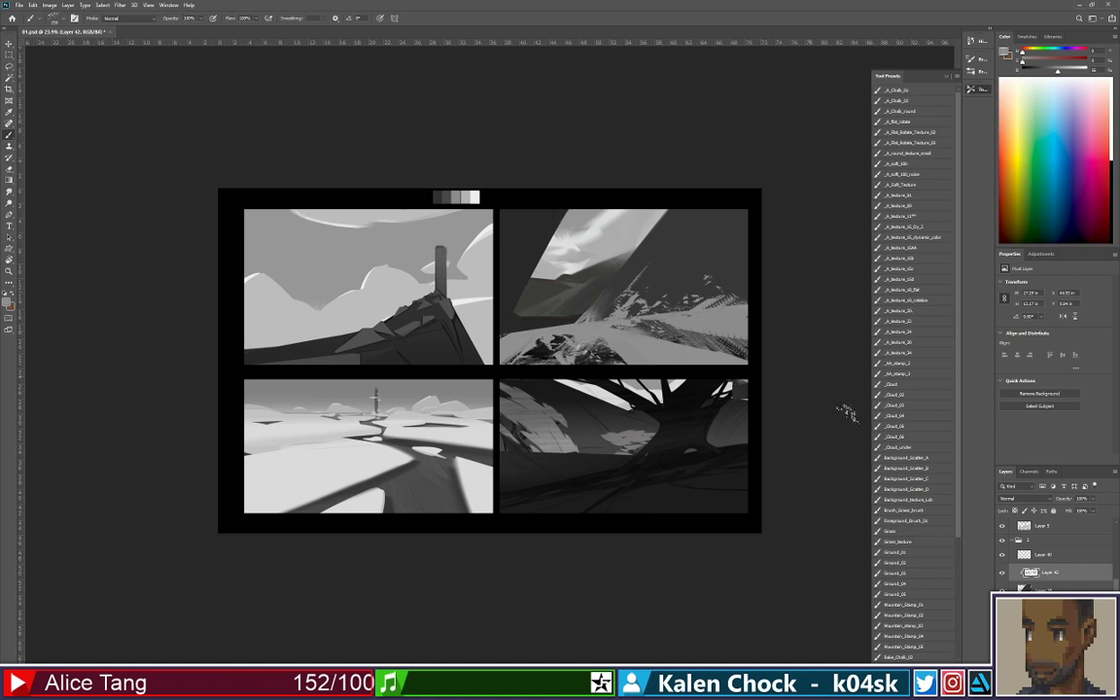
left_click(926, 624)
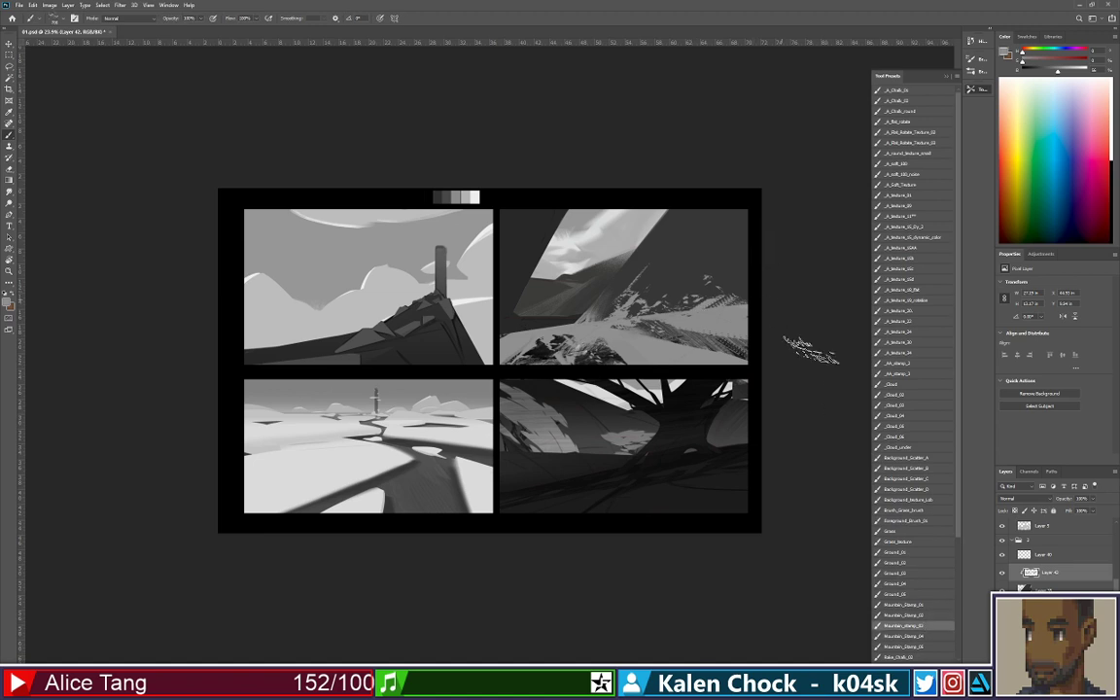
left_click(911, 647)
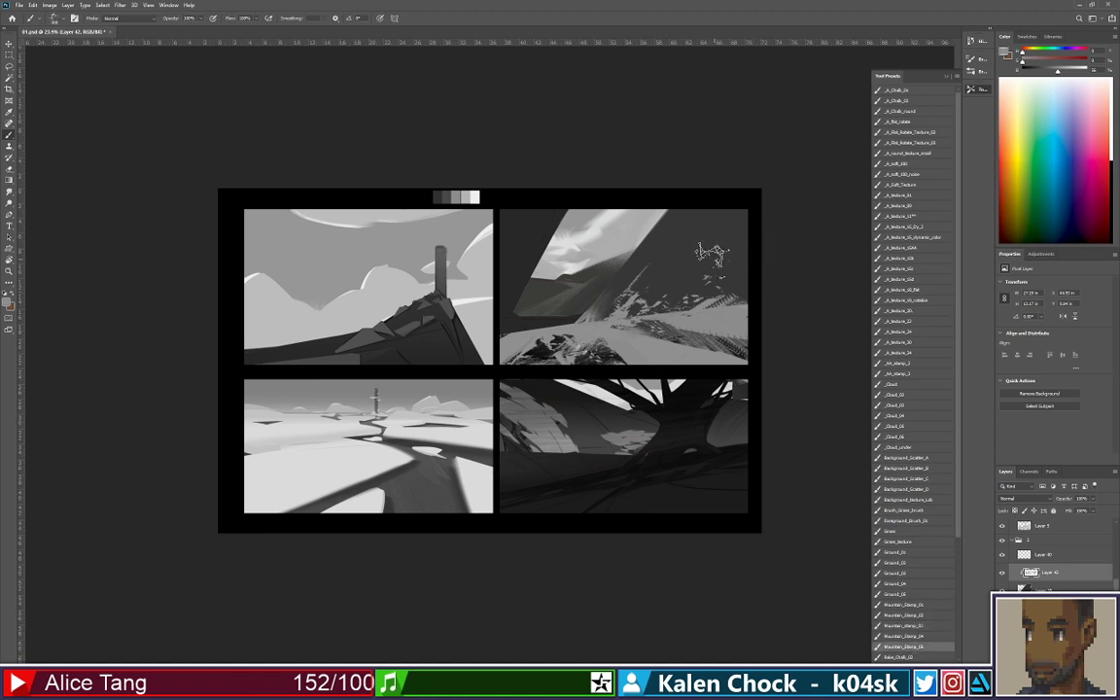
mouse_move(712, 255)
left_mouse_down()
mouse_move(779, 170)
mouse_move(785, 122)
mouse_move(746, 199)
mouse_move(756, 180)
mouse_move(731, 189)
mouse_move(771, 226)
left_mouse_up()
left_click_drag(711, 361, 684, 341)
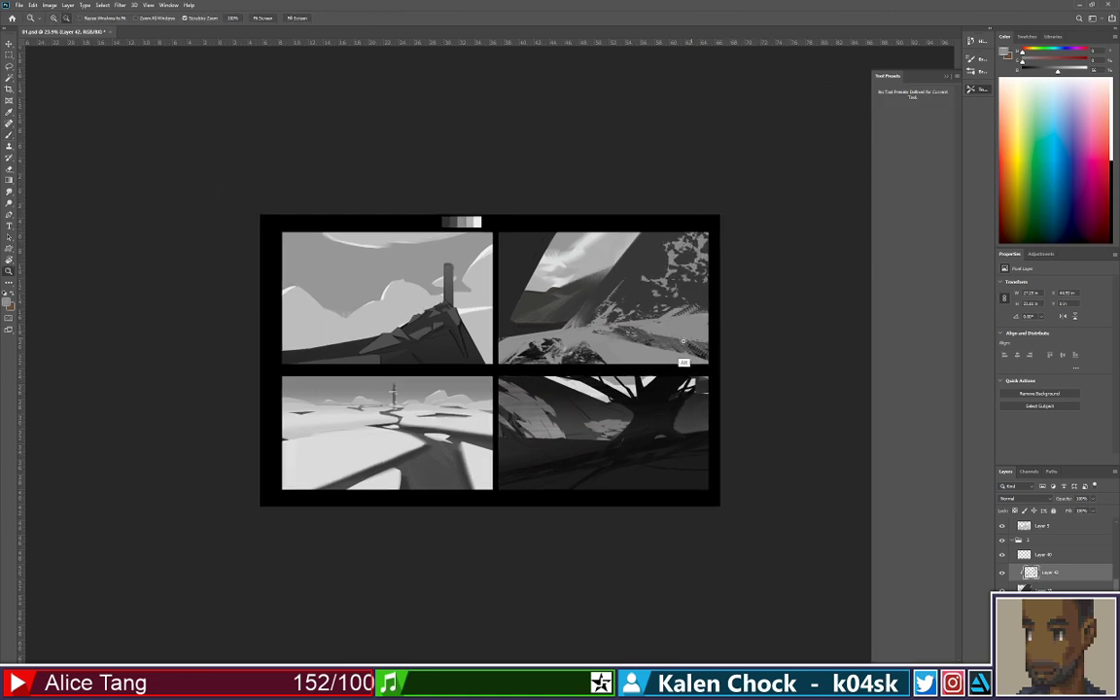
scroll(683, 340, "up", 1)
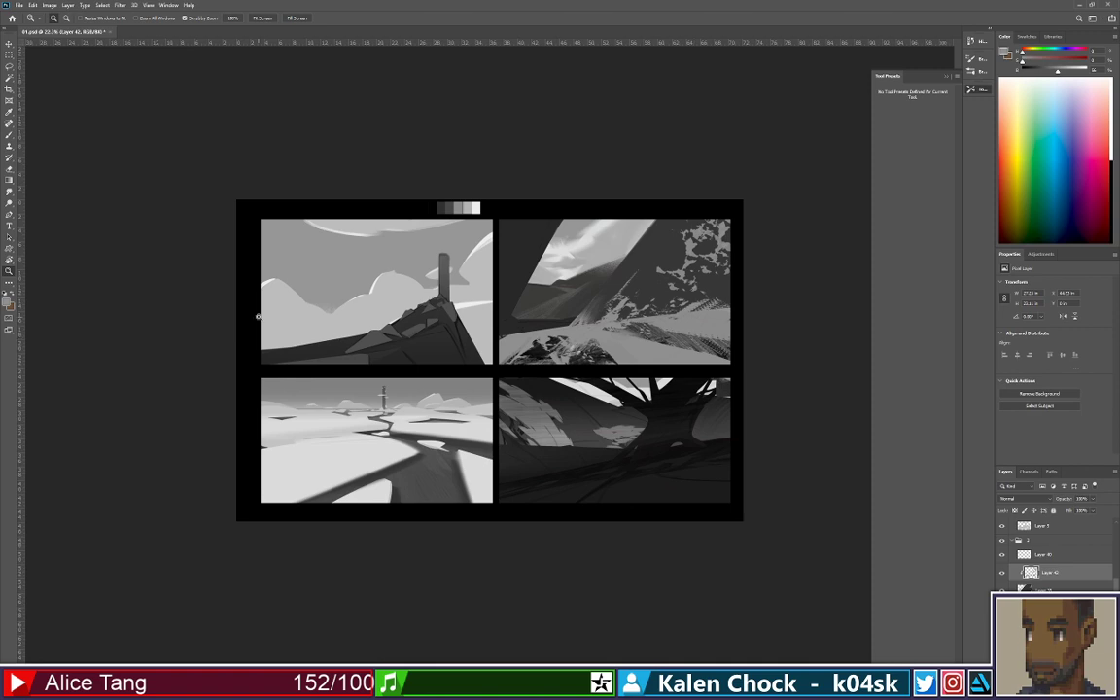
Place the photo AUSTRALIAN_DESERT_149 from the Australian_Desert_pack folder into the thumbnail document as a new layer
left_click(313, 682)
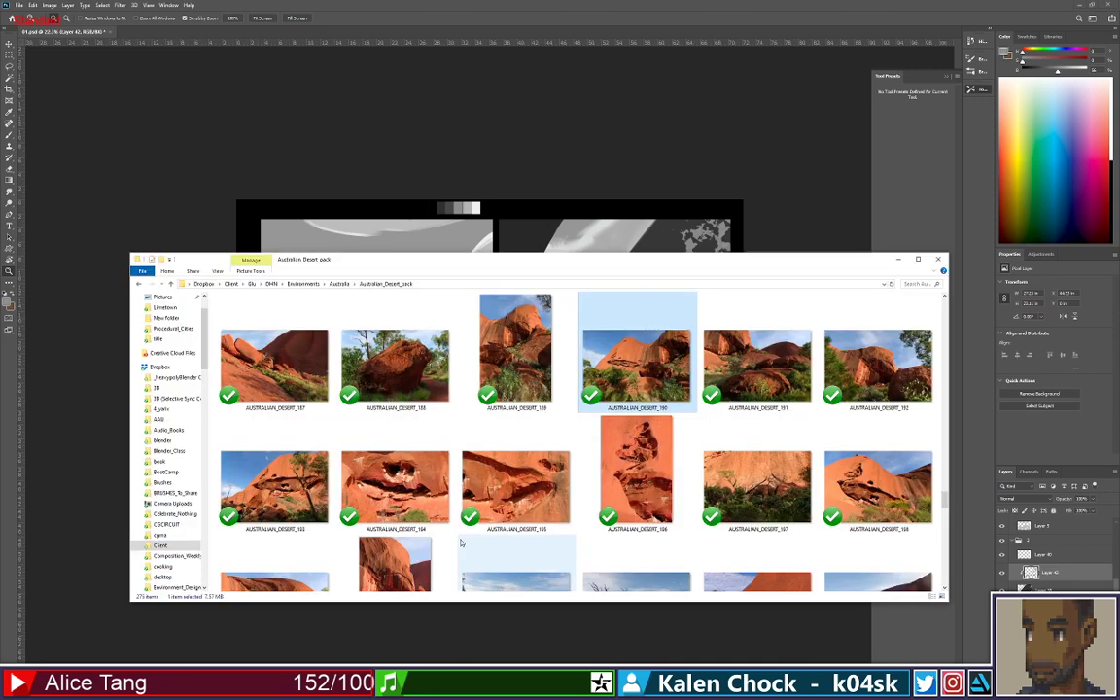
scroll(652, 484, "down", 3)
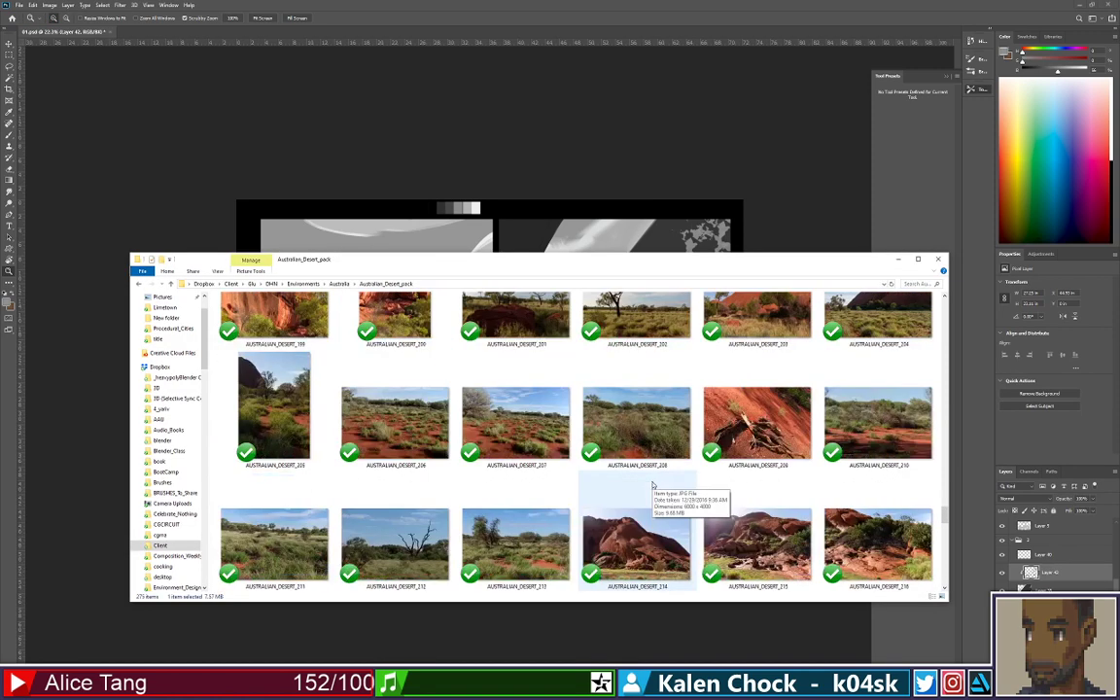
scroll(653, 484, "up", 2)
scroll(652, 484, "up", 10)
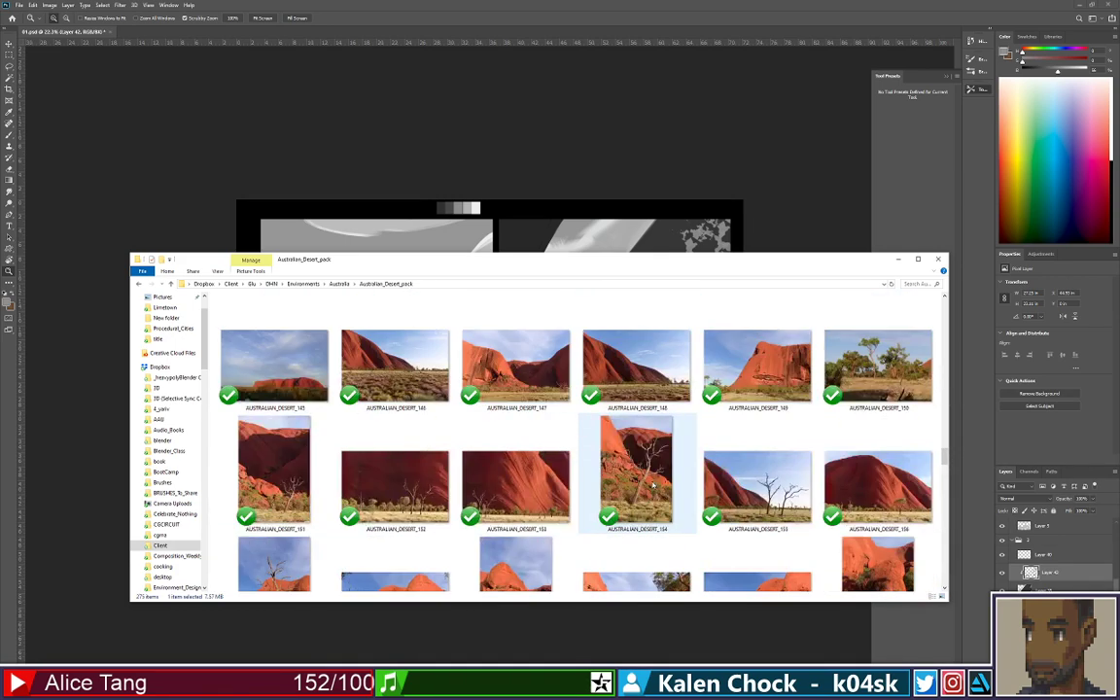
left_click(520, 389)
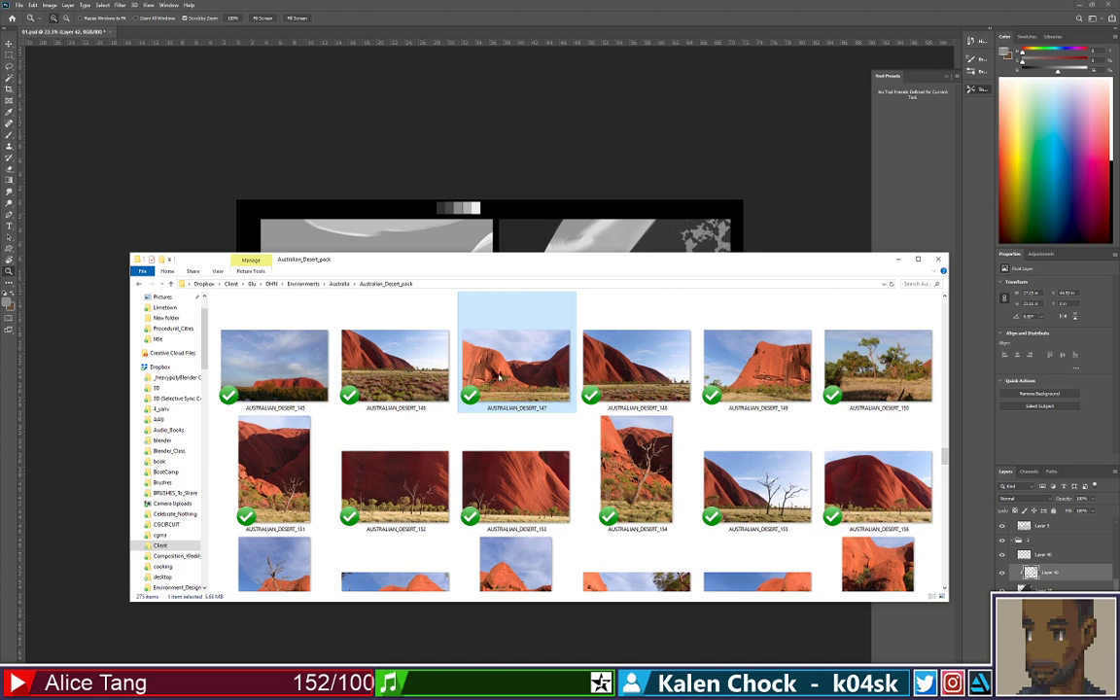
left_click(774, 375)
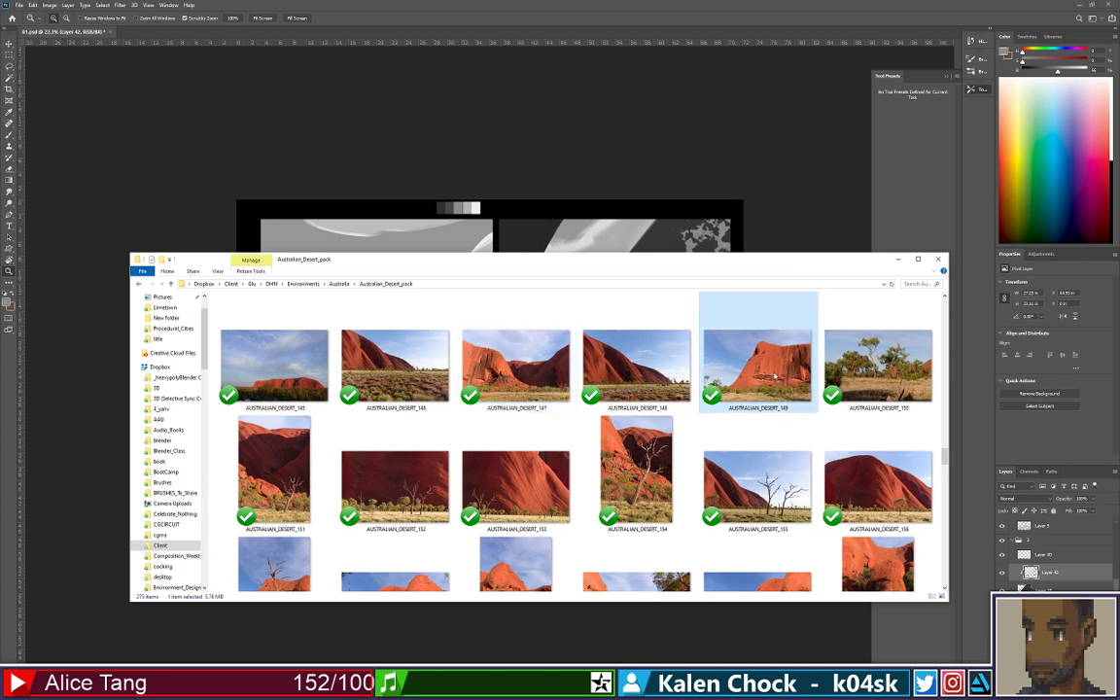
left_click_drag(774, 319, 735, 247)
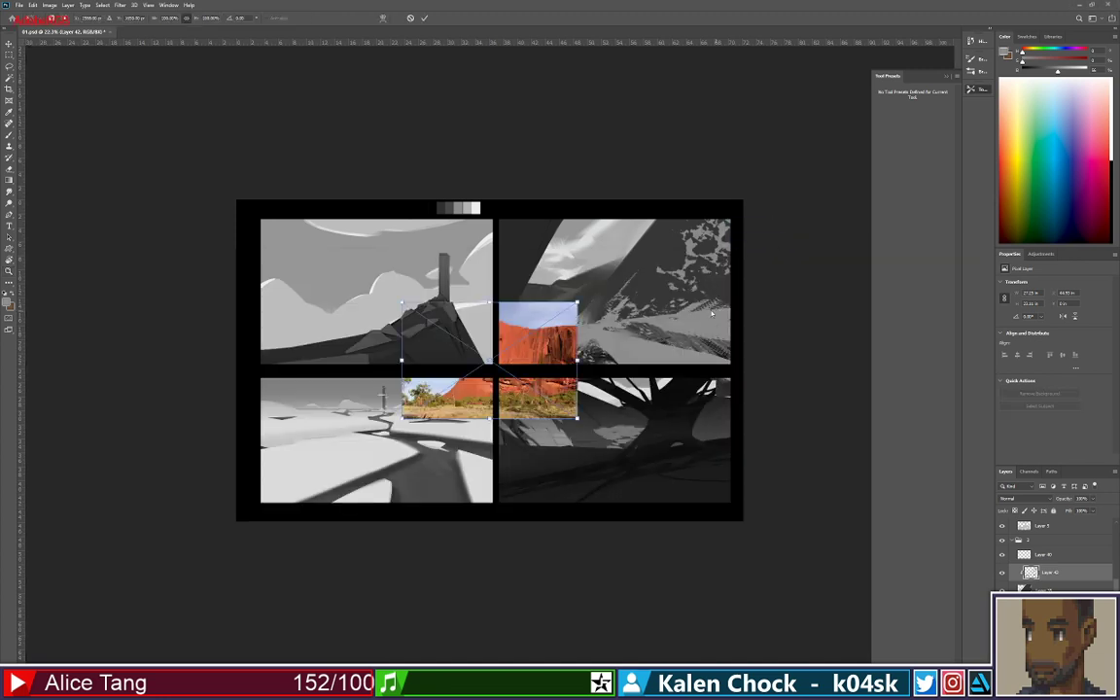
key("b")
left_click(561, 340)
key("Return")
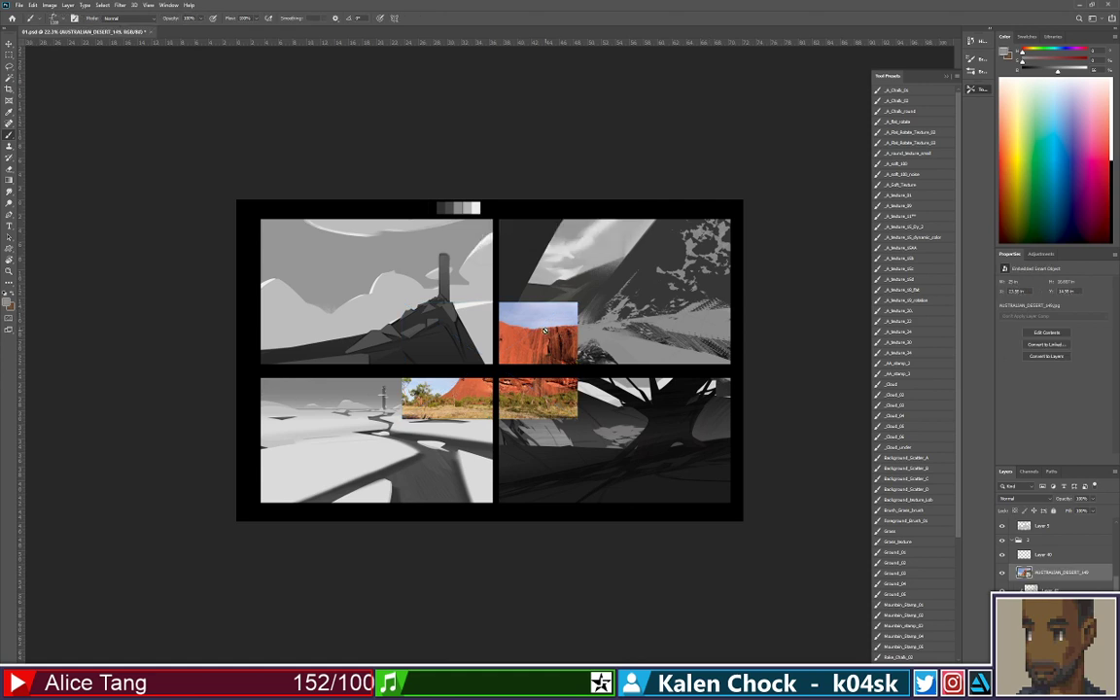
Rasterize the desert photo, move it over the upper-right thumbnail, and reorder it beneath Layer 42, clipped to the dark silhouette
right_click(1055, 577)
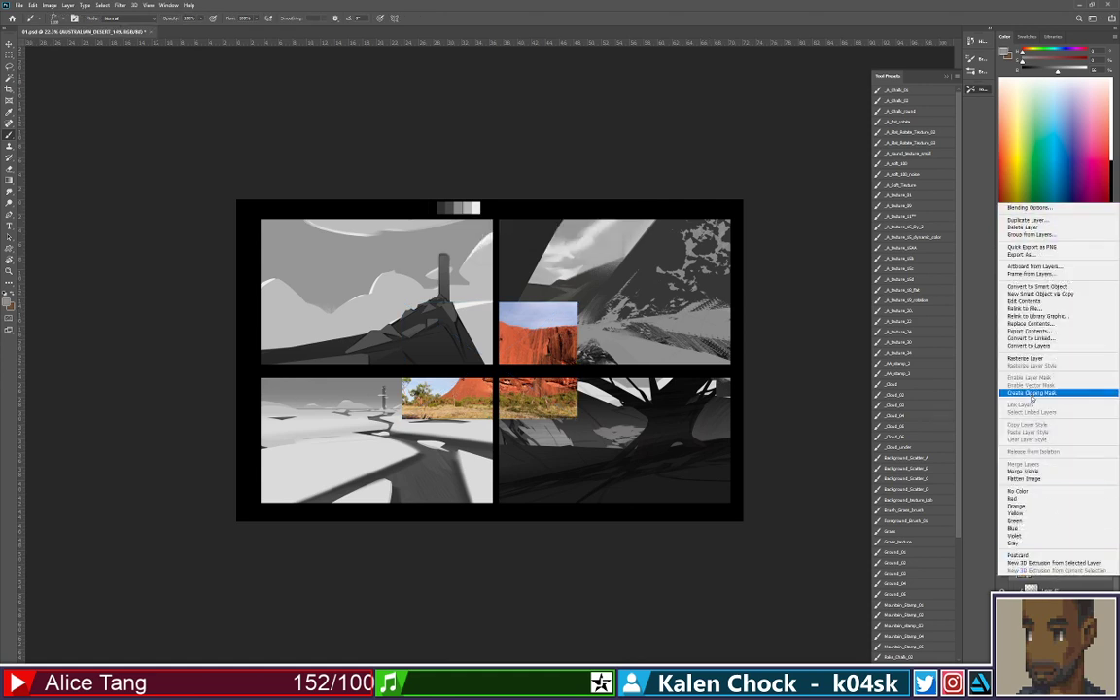
left_click(929, 325)
key("ctrl+d")
key("v")
left_click_drag(554, 344, 690, 261)
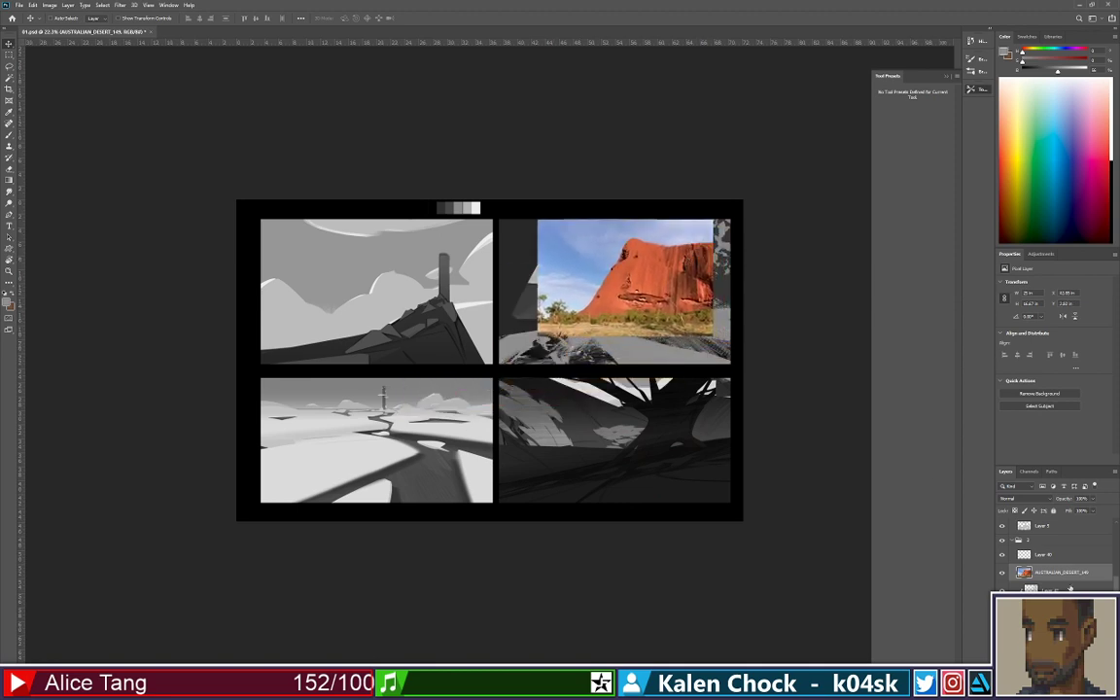
left_click_drag(1070, 574, 1061, 597)
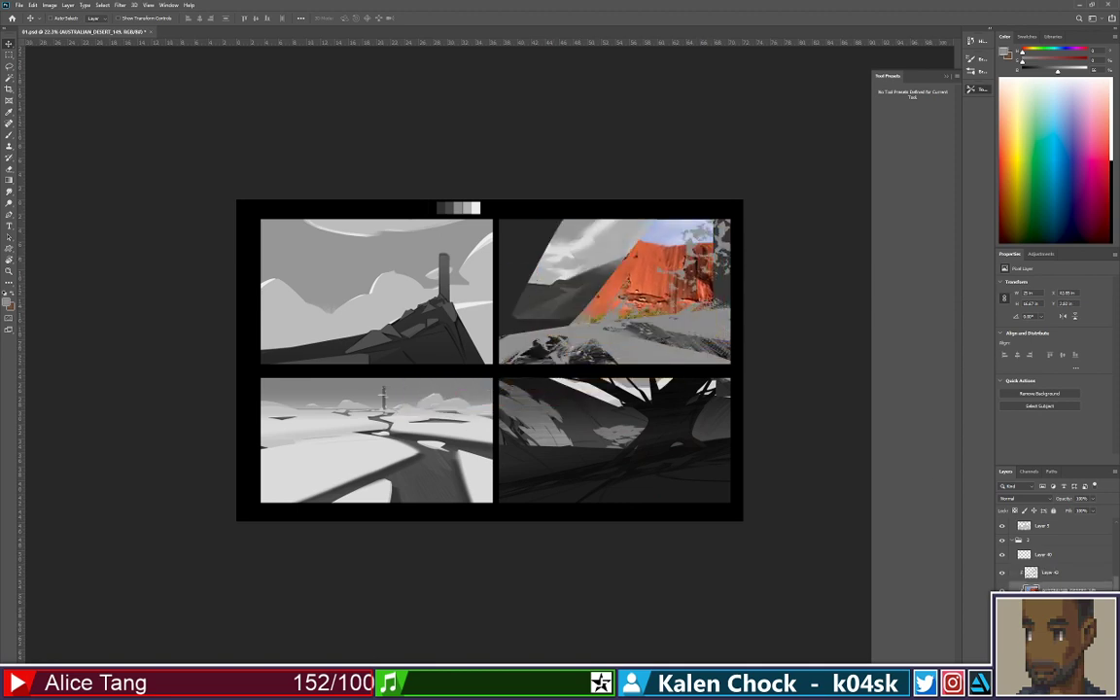
Desaturate the desert photo to grayscale and keep it clipped to the dark silhouette
key("ctrl+alt+g")
key("ctrl+shift+u")
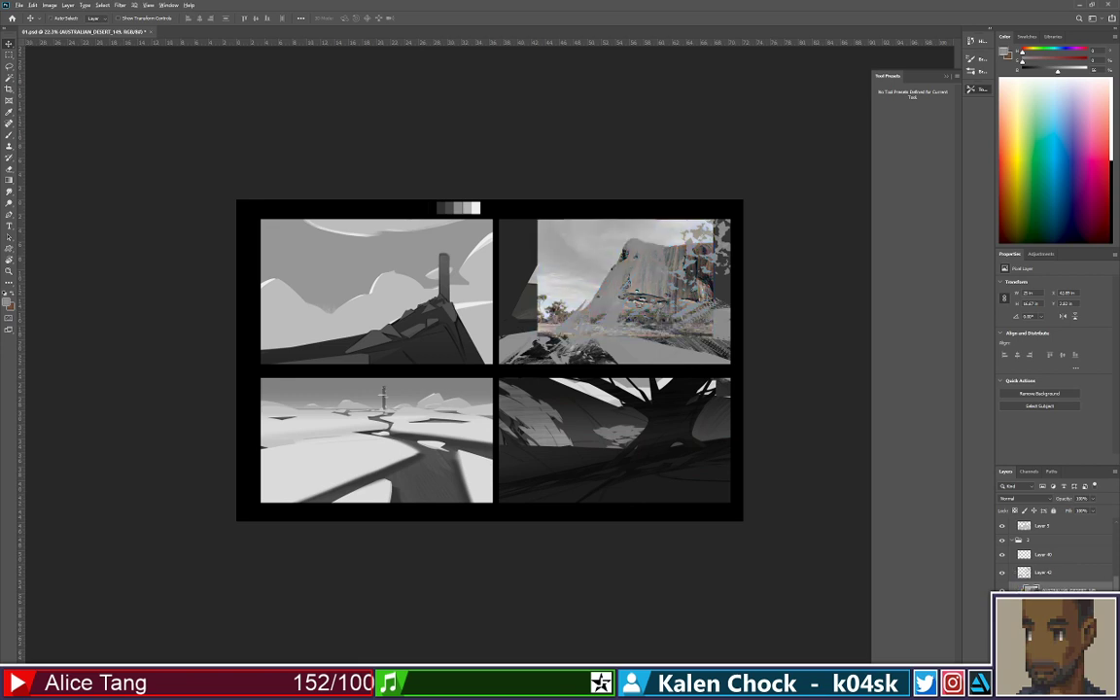
key("ctrl+alt+g")
left_click(1067, 578, "alt")
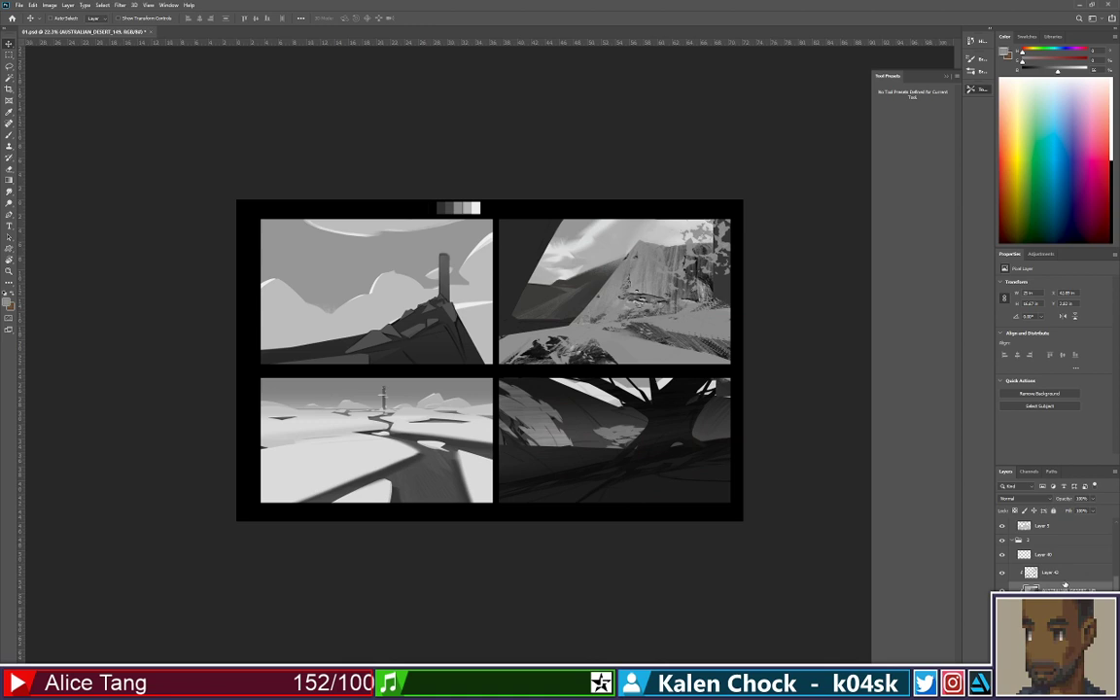
Enlarge the desert photo to about 148% and rotate it slightly clockwise so the cliff face covers the dark silhouette
key("ctrl+t")
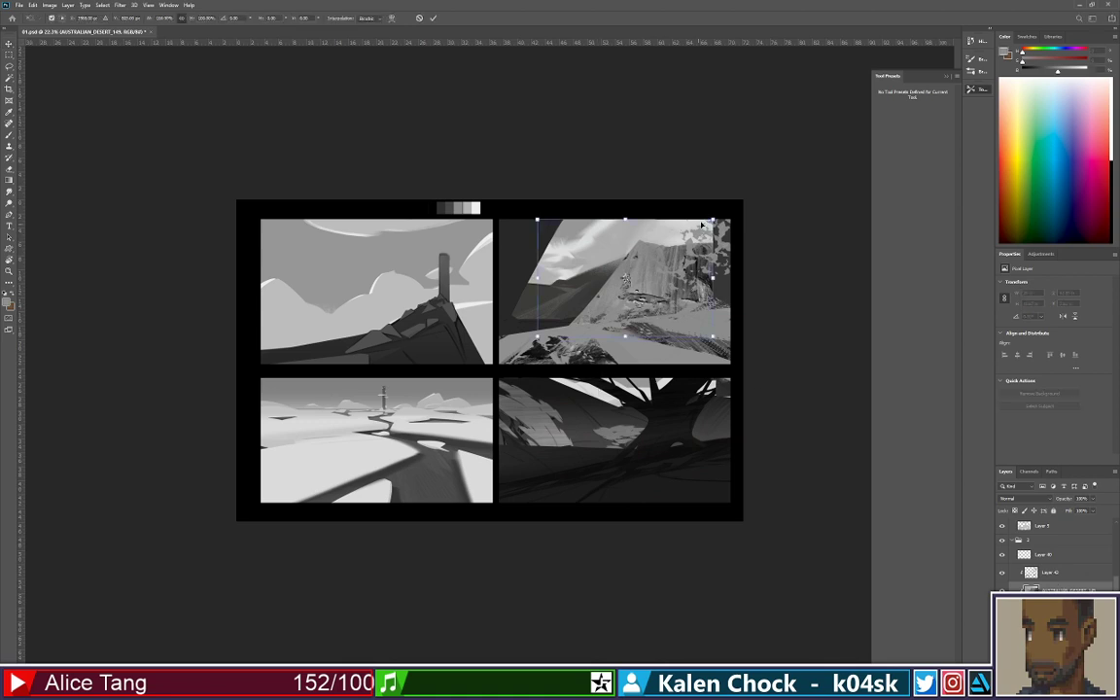
left_click_drag(713, 219, 798, 163)
left_click_drag(700, 268, 668, 277)
mouse_move(817, 242)
left_mouse_down()
mouse_move(824, 282)
mouse_move(814, 252)
left_mouse_up()
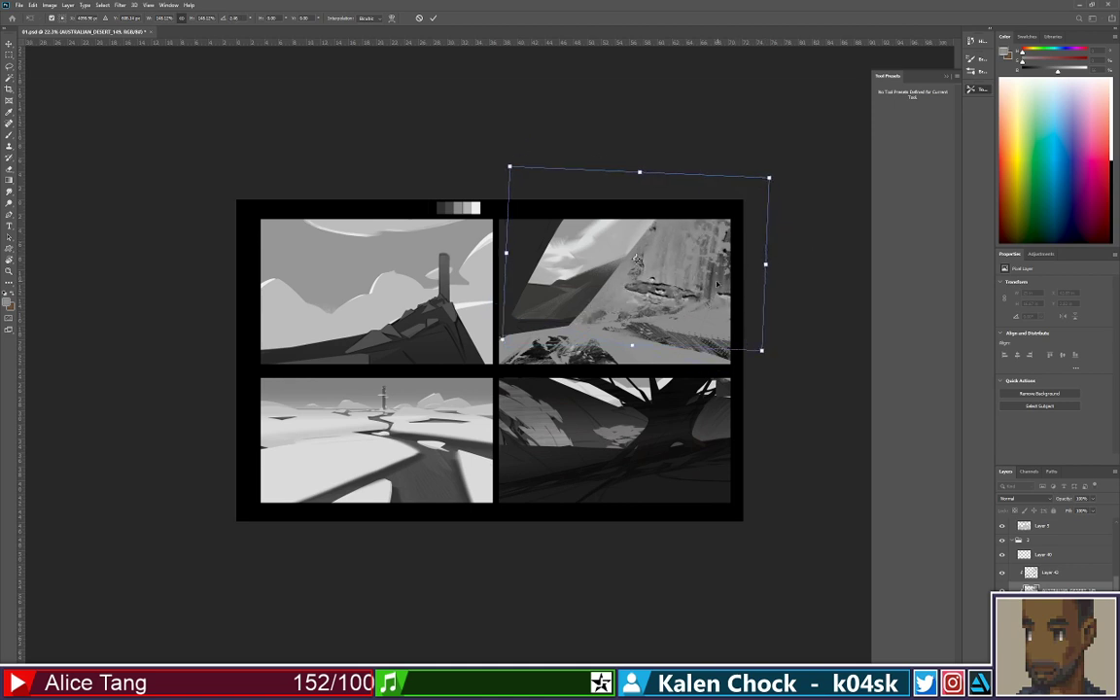
key("Return")
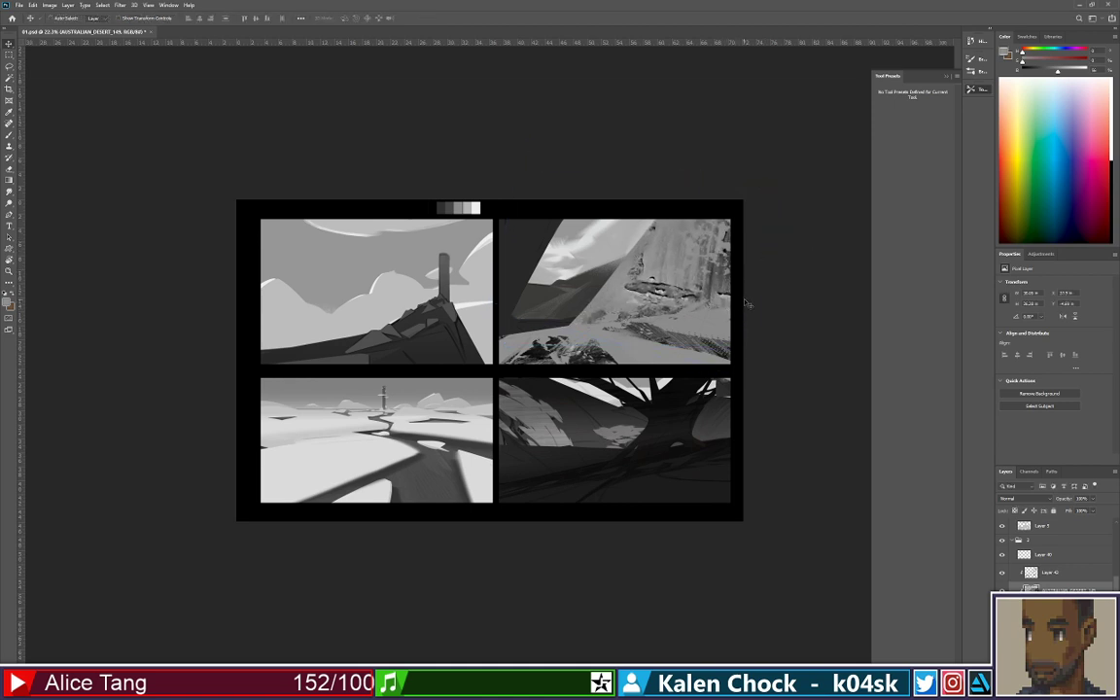
Darken the clipped cliff photo with Hue/Saturation by lowering its Lightness to about -60
key("ctrl+m")
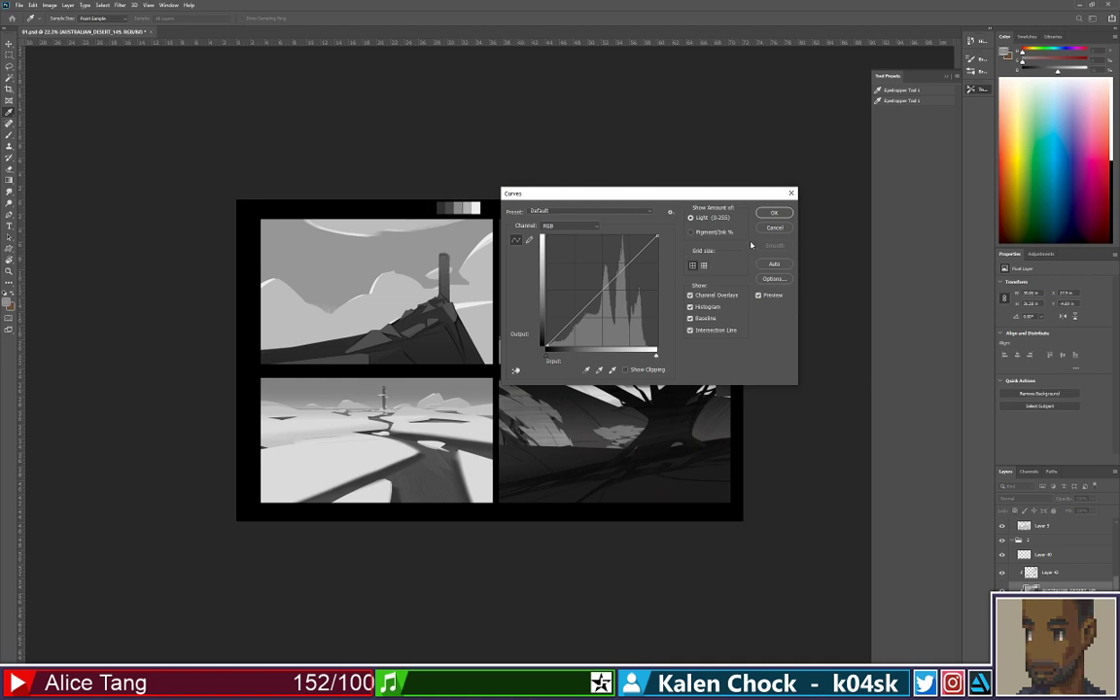
left_click(774, 227)
key("ctrl+u")
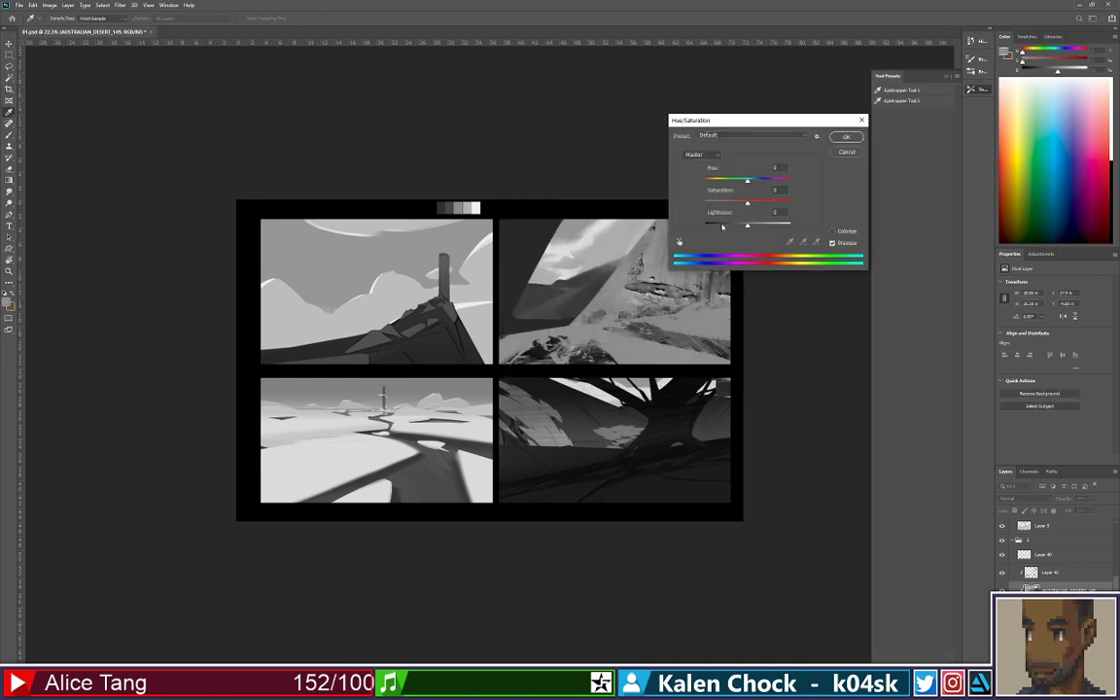
left_click_drag(720, 230, 725, 228)
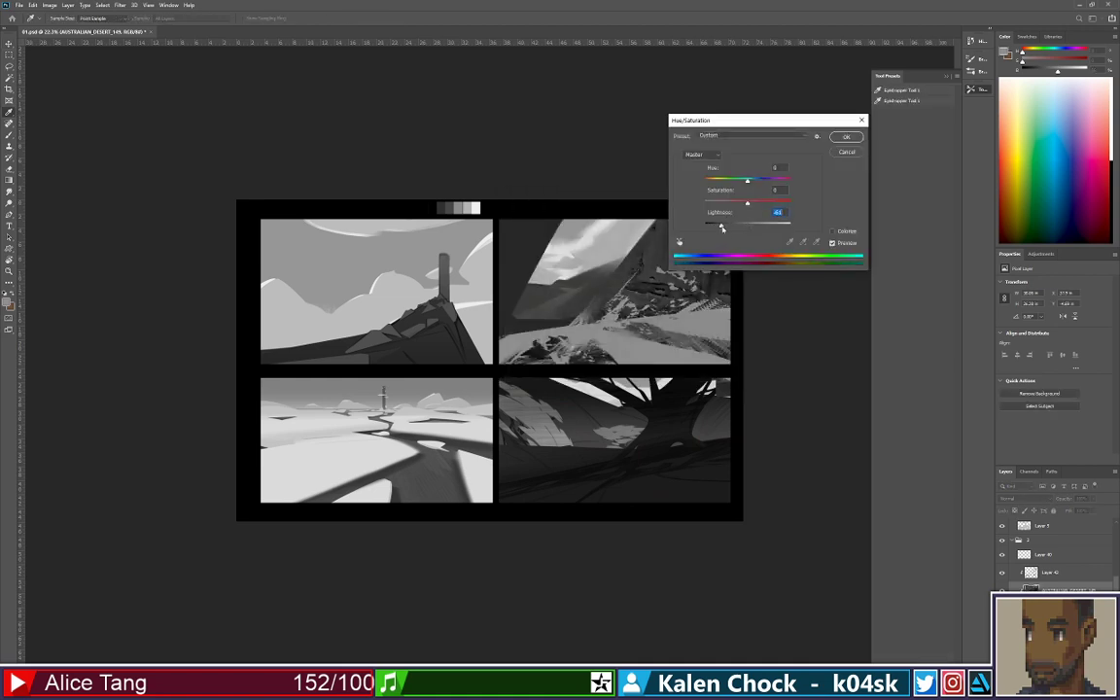
left_click(846, 141)
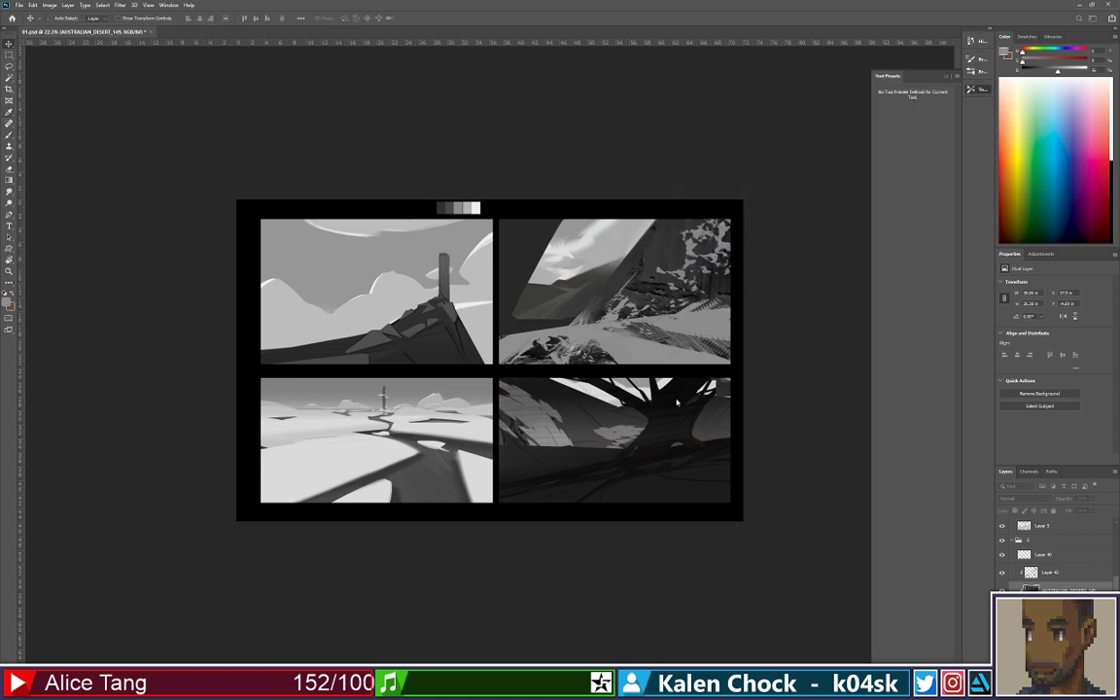
Distort the darkened cliff photo by pulling its upper-right corner outward beyond the thumbnail
key("b")
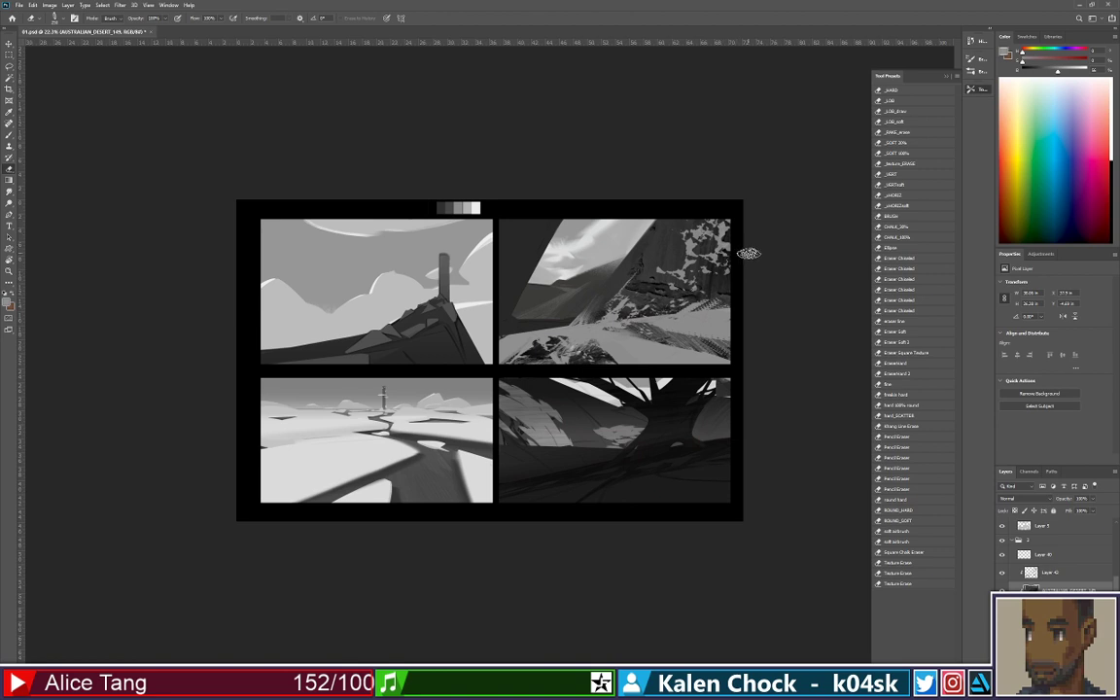
key("ctrl+t")
right_click(722, 258)
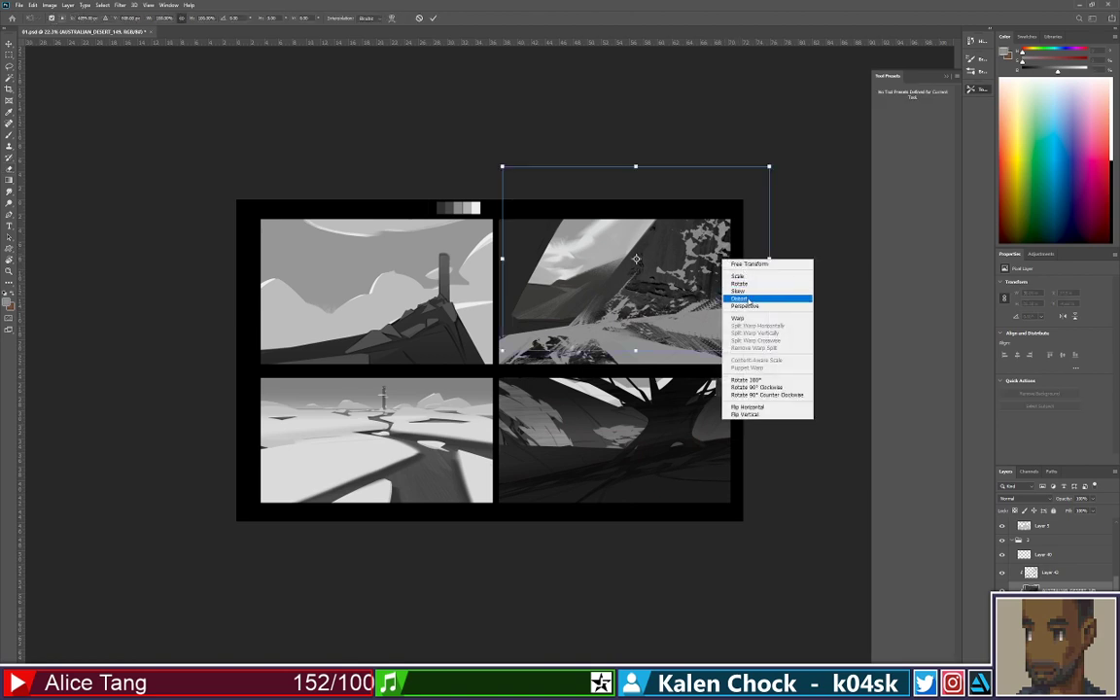
left_click(737, 298)
mouse_move(770, 171)
left_mouse_down()
mouse_move(872, 157)
mouse_move(859, 144)
left_mouse_up()
key("Return")
key("b")
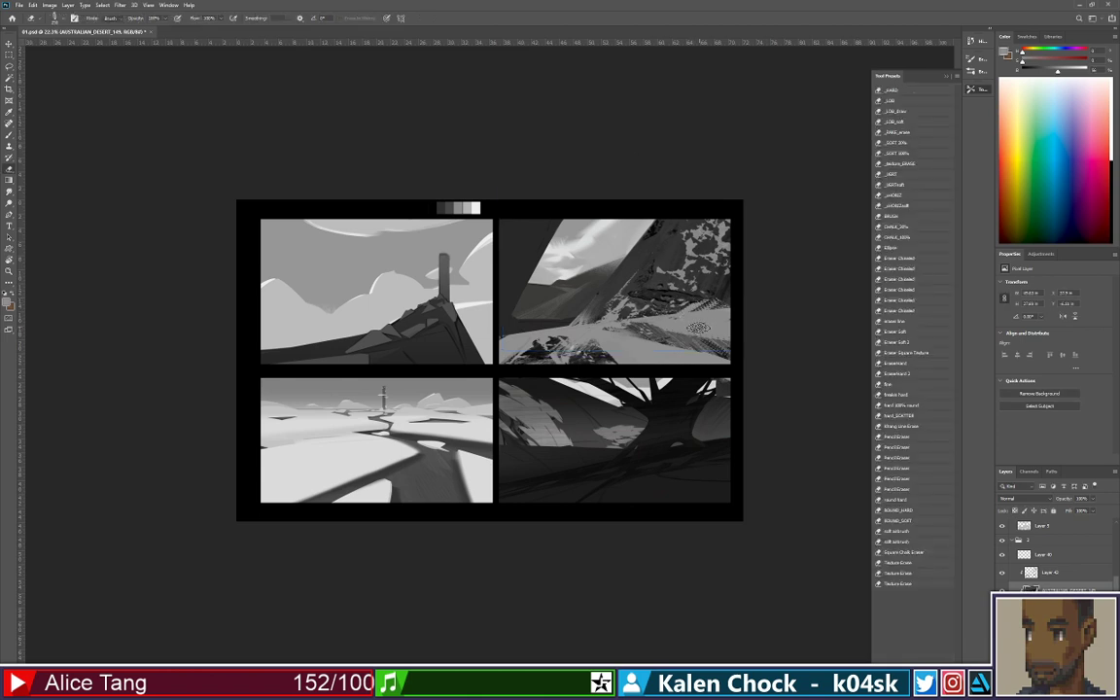
Erase most of the light gray stamped texture on Layer 42 over the upper part of the cliff
left_click(689, 255, "ctrl")
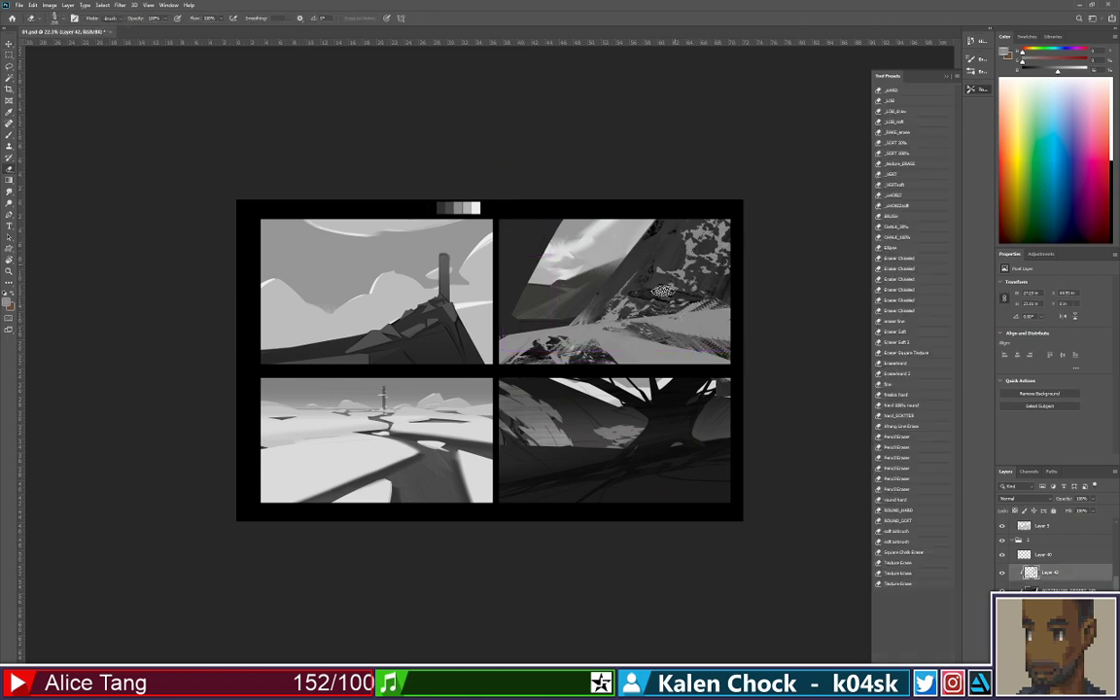
mouse_move(687, 243)
left_mouse_down()
mouse_move(665, 288)
mouse_move(708, 193)
mouse_move(700, 213)
left_mouse_up()
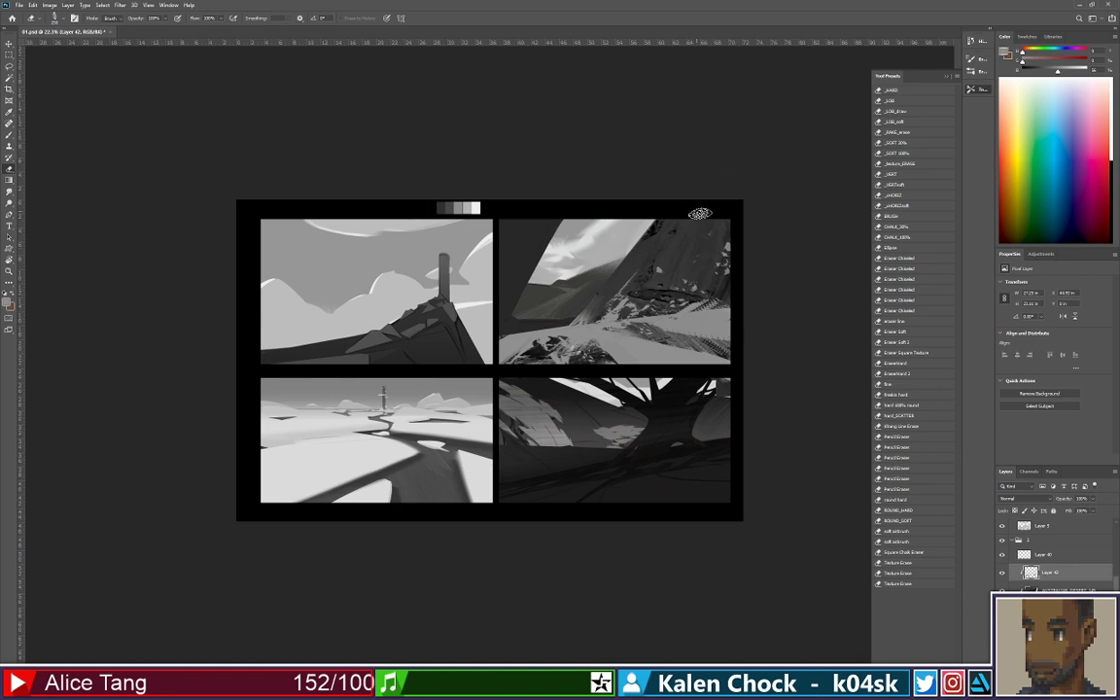
Paint dark gray across the top of the cliff photo layer with an enlarged Sampled Brush 3 10
left_click(666, 341, "ctrl")
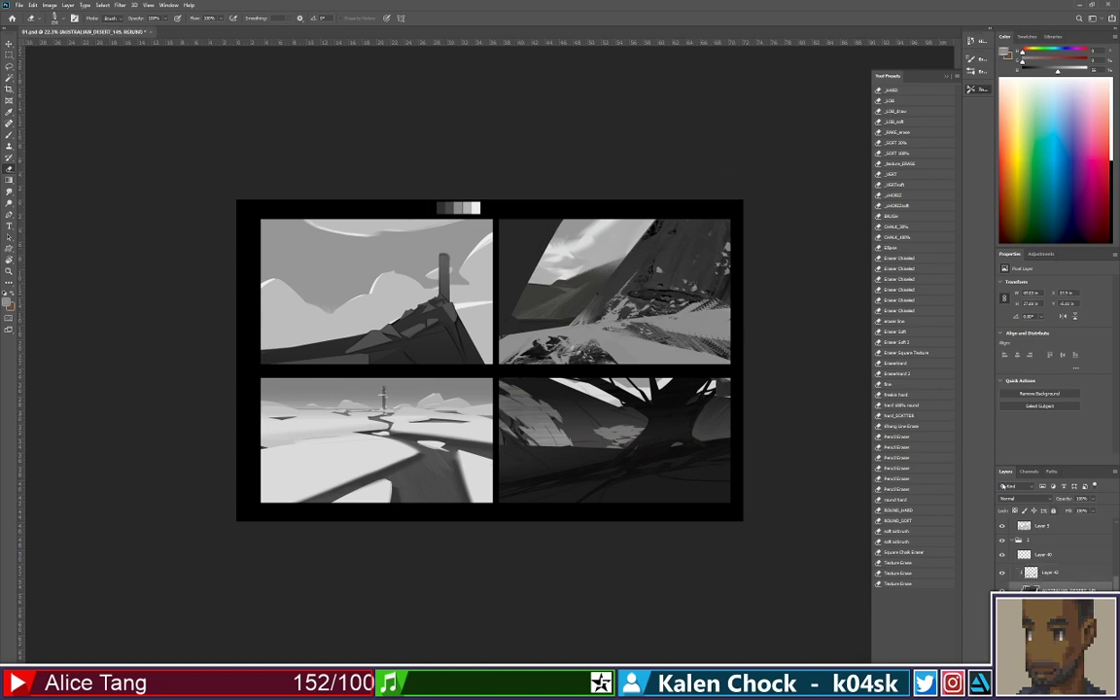
key("b")
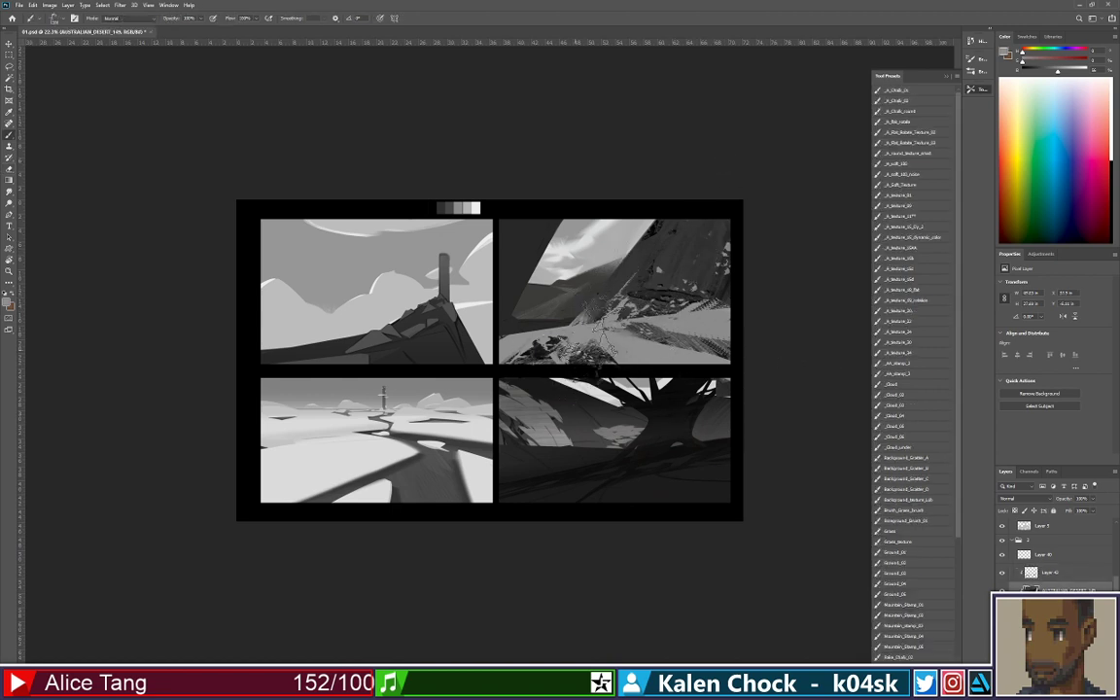
right_click(696, 266)
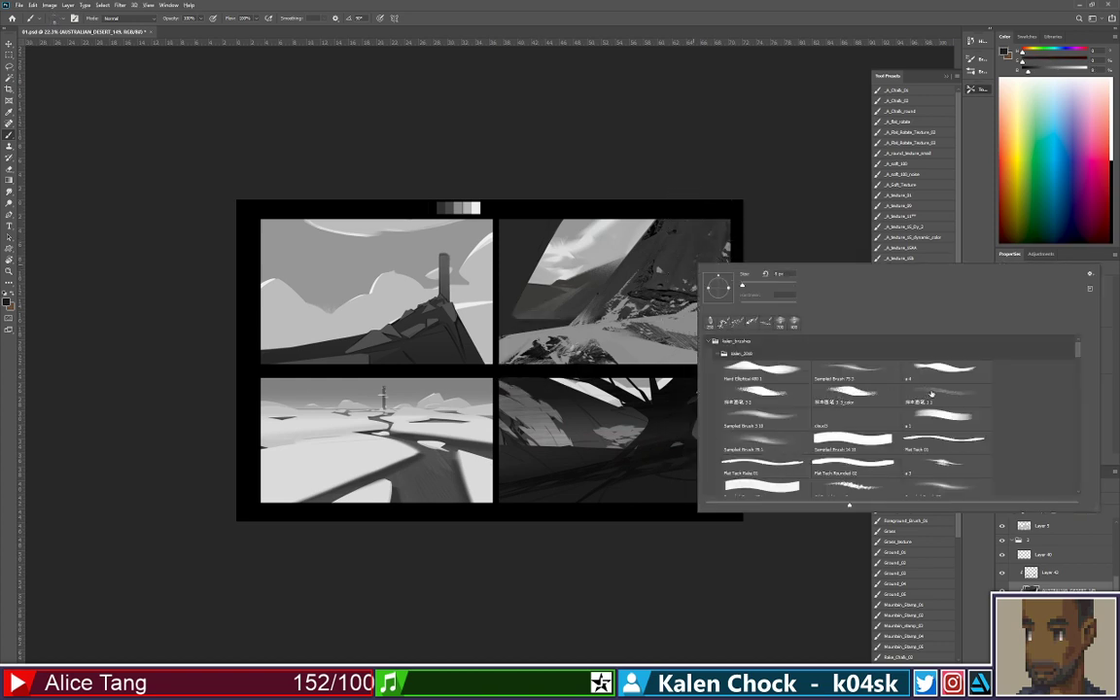
left_click(786, 421)
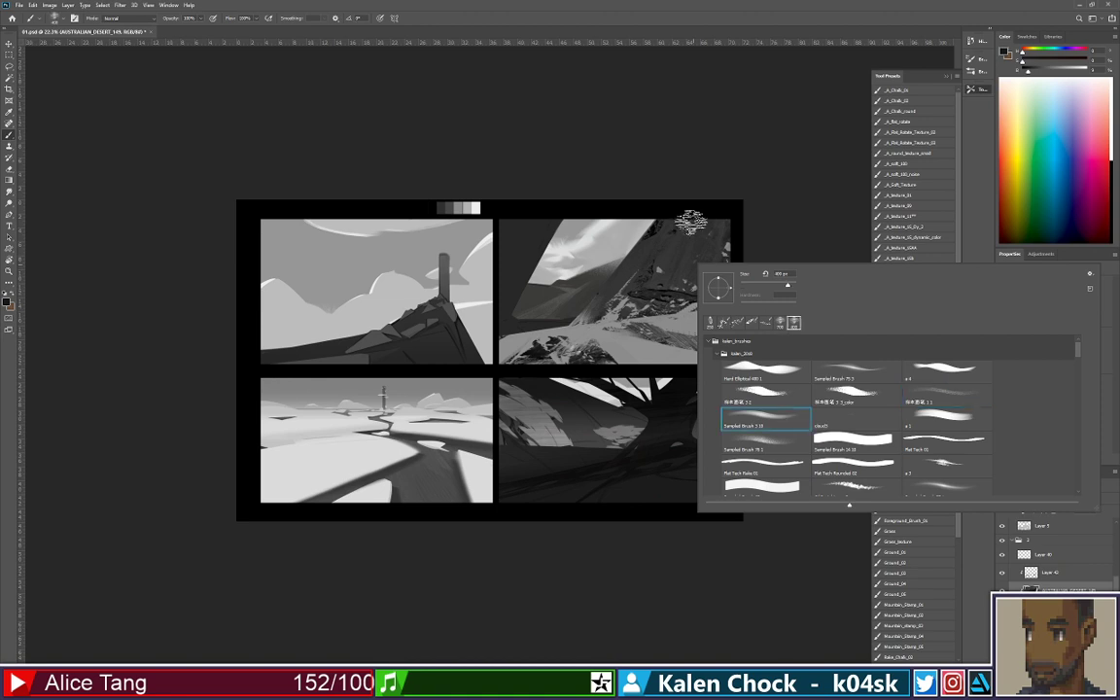
left_click(695, 220)
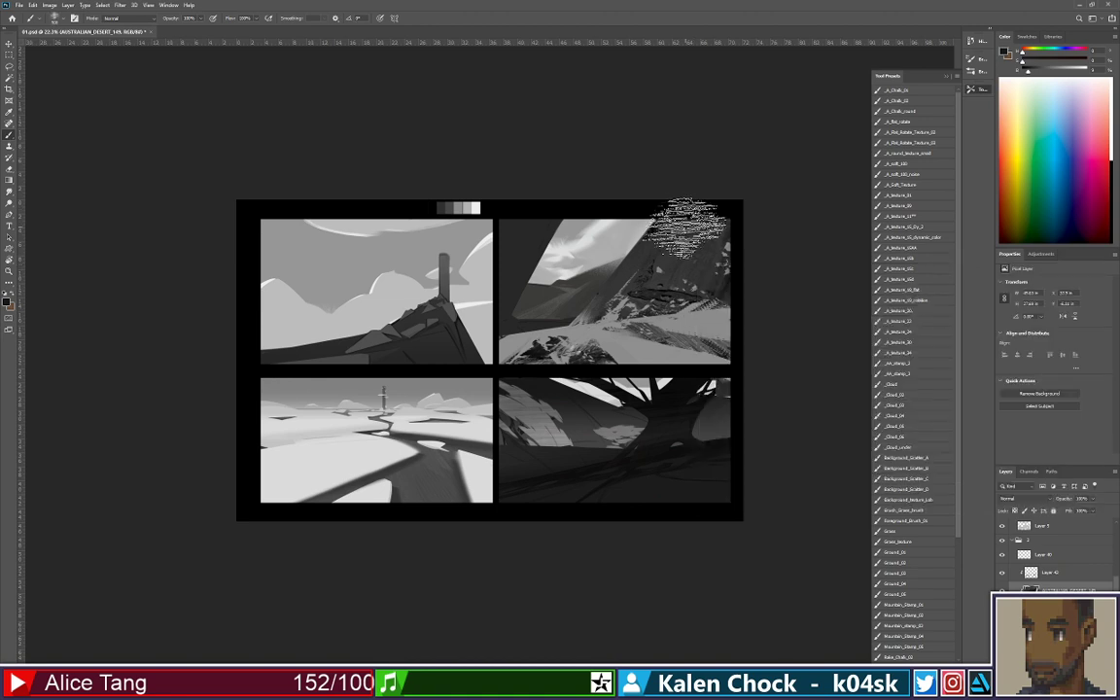
mouse_move(737, 218)
left_mouse_down()
mouse_move(547, 211)
mouse_move(523, 221)
mouse_move(511, 264)
mouse_move(638, 221)
left_mouse_up()
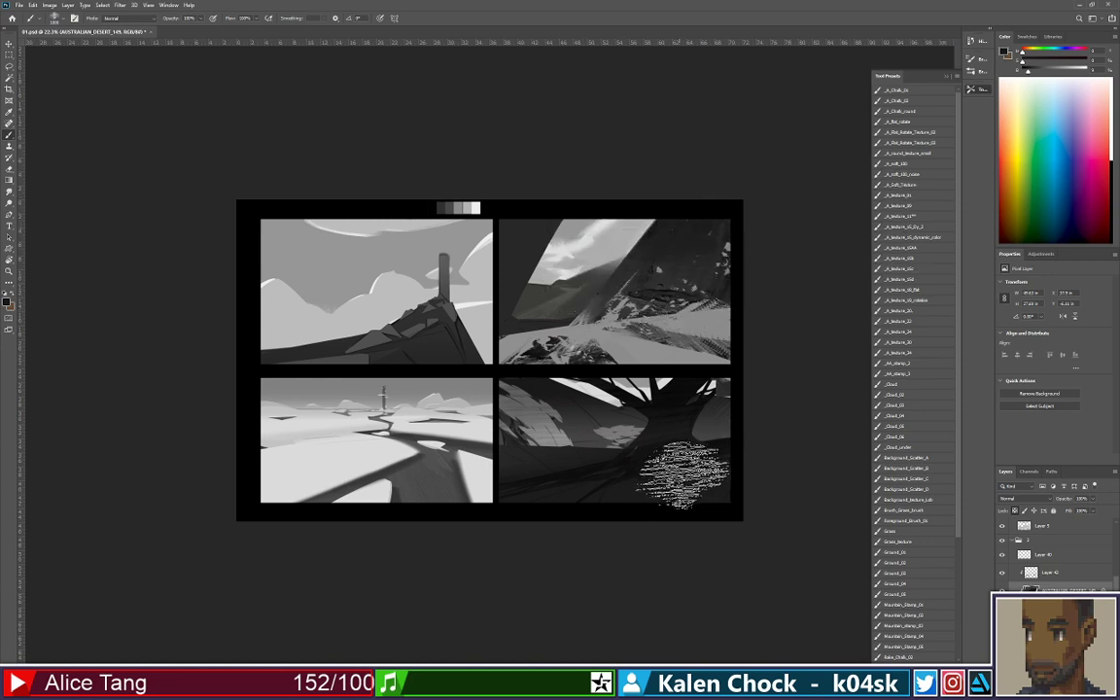
Erase the remaining light gray specks on Layer 42 from the dark cliff with the textured eraser
key("v")
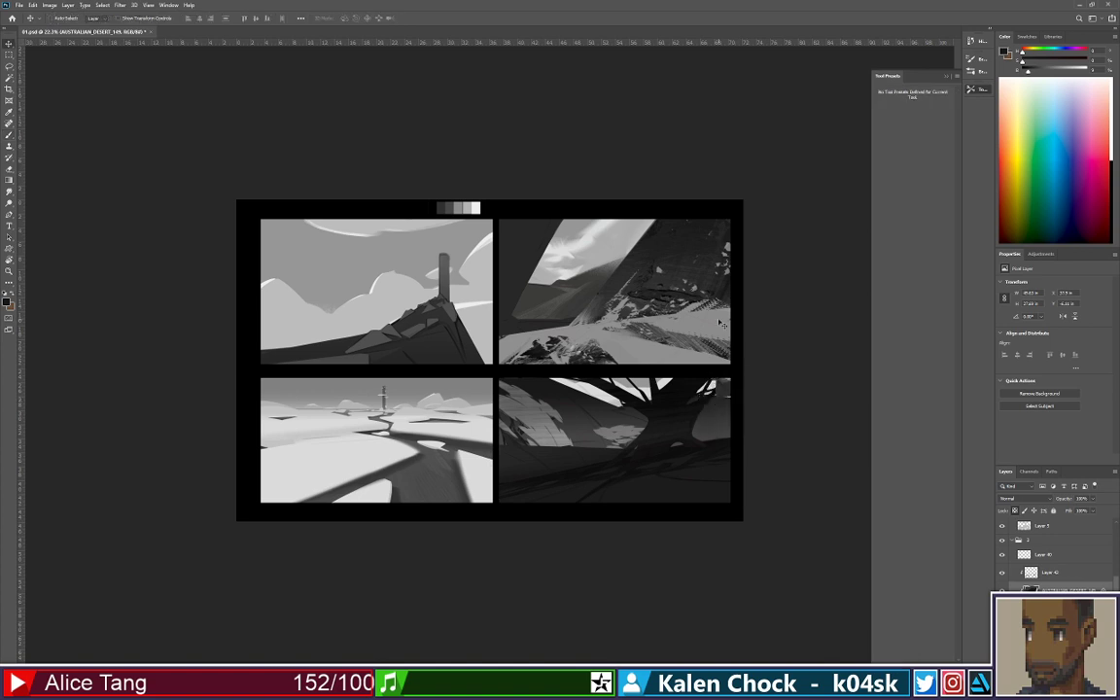
left_click_drag(724, 261, 732, 247)
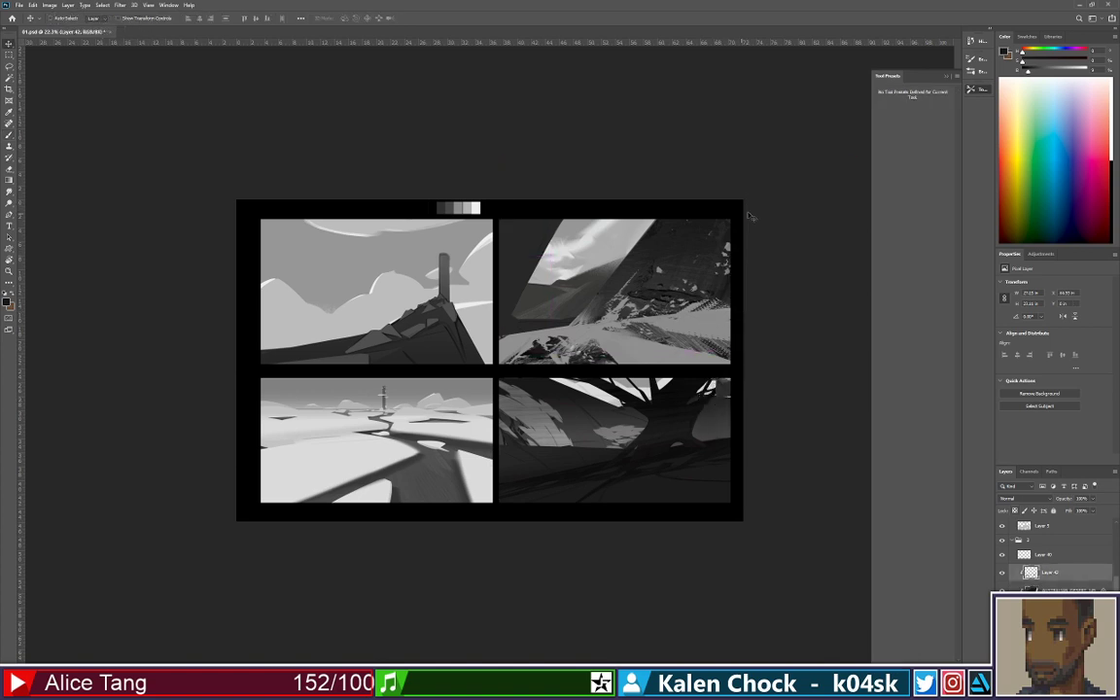
key("b")
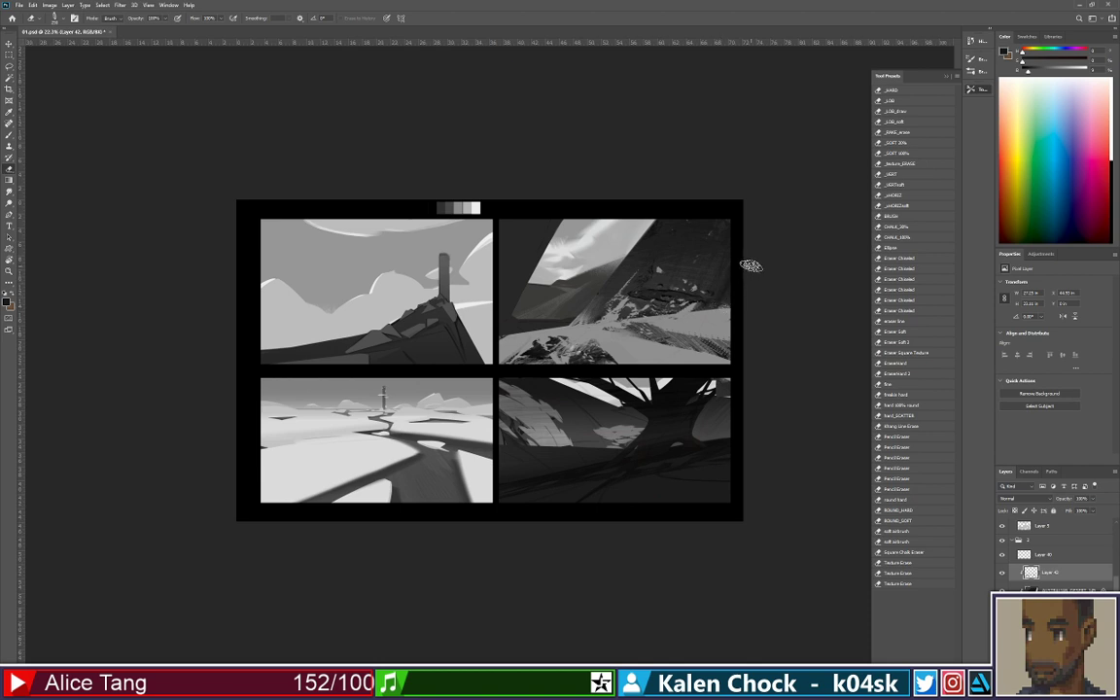
key("z")
mouse_move(743, 312)
left_mouse_down()
mouse_move(702, 333)
mouse_move(692, 320)
mouse_move(708, 323)
left_mouse_up()
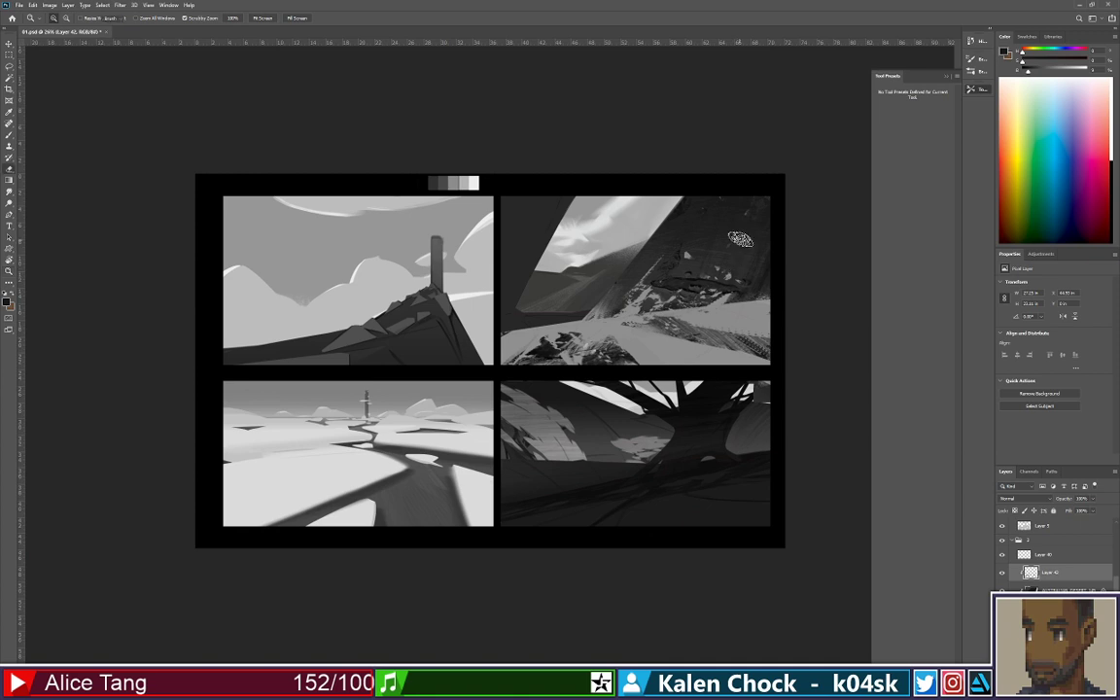
key("b")
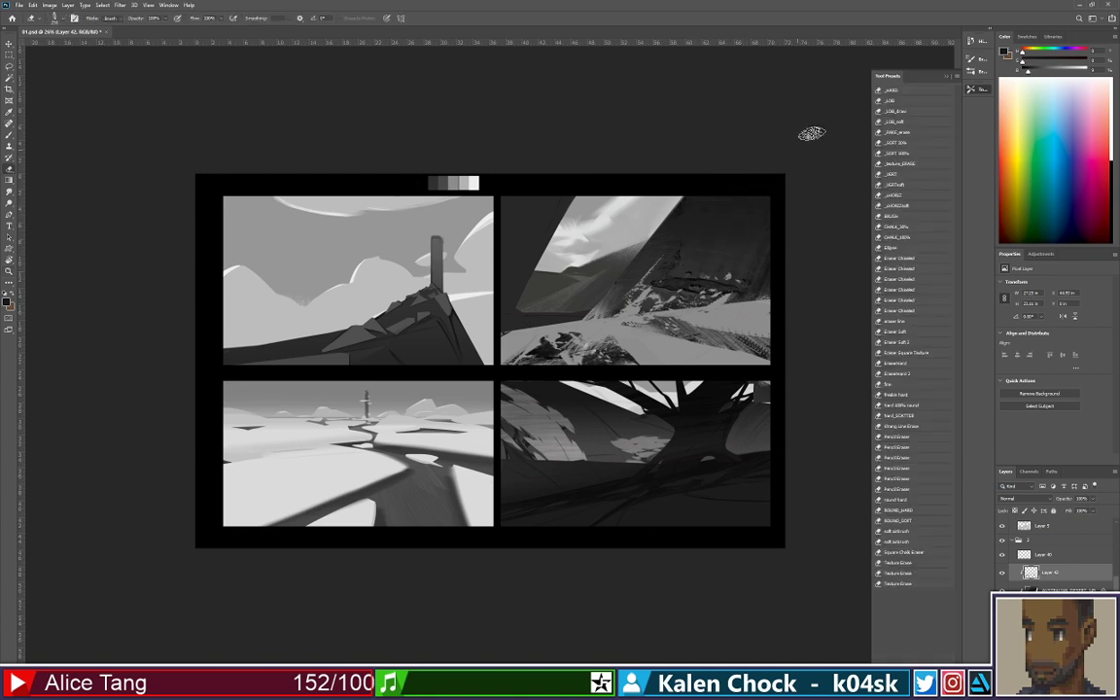
Stamp light gray specks over the dark cliff on Layer 42 with Mountain_Stamp_02 and a sampled gray
key("b")
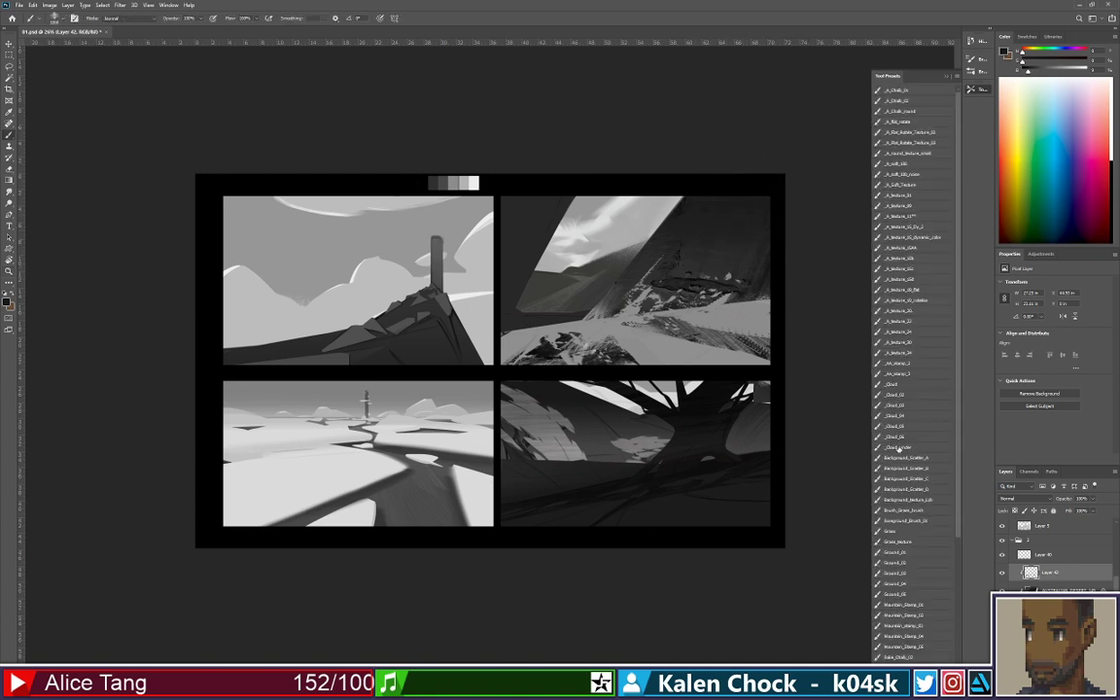
left_click(915, 615)
left_click(596, 313)
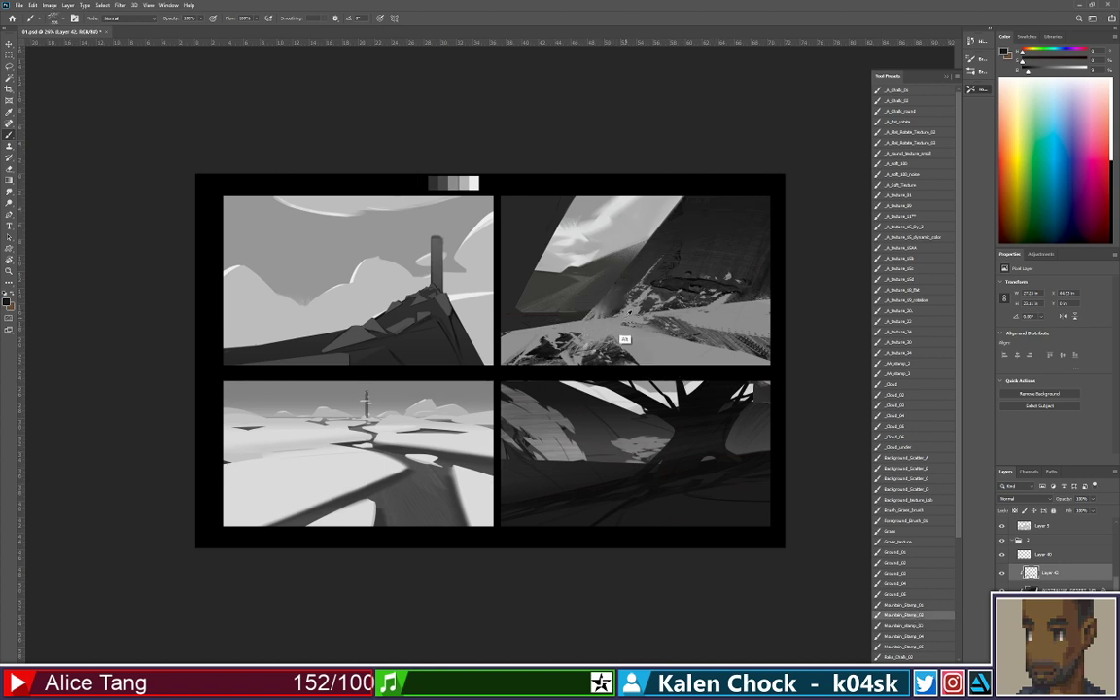
left_click(569, 283, "alt")
left_click(650, 273)
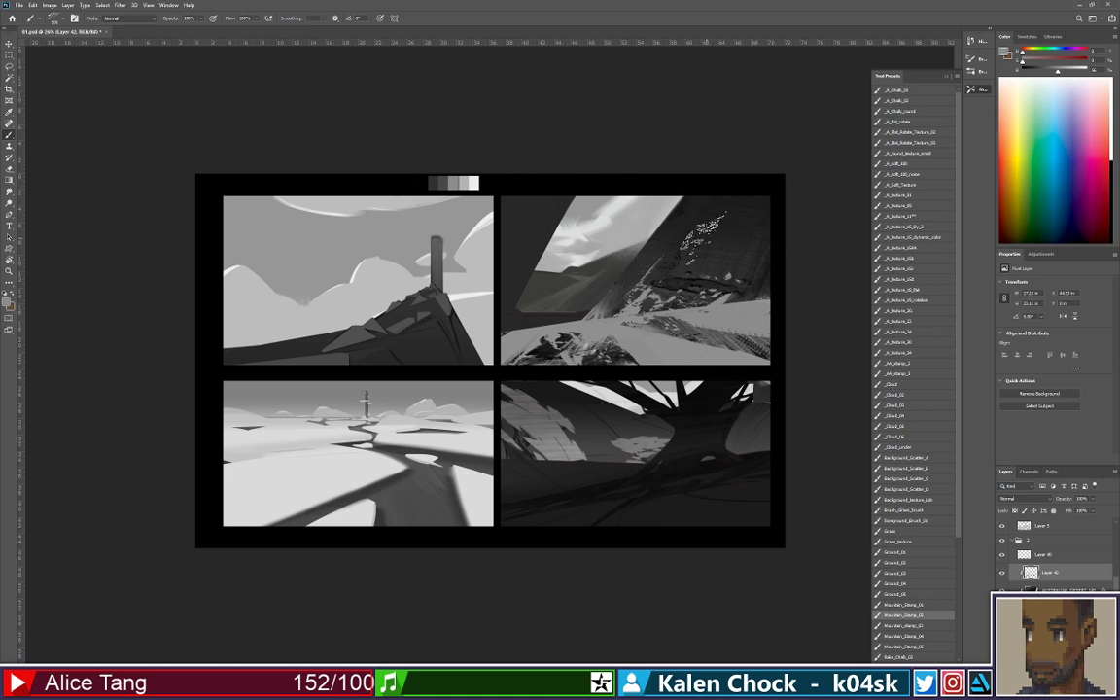
Stamp light gray rock patches across the upper cliff with Mountain_Stamp_04, undoing the overly dense stroke
left_click(916, 638)
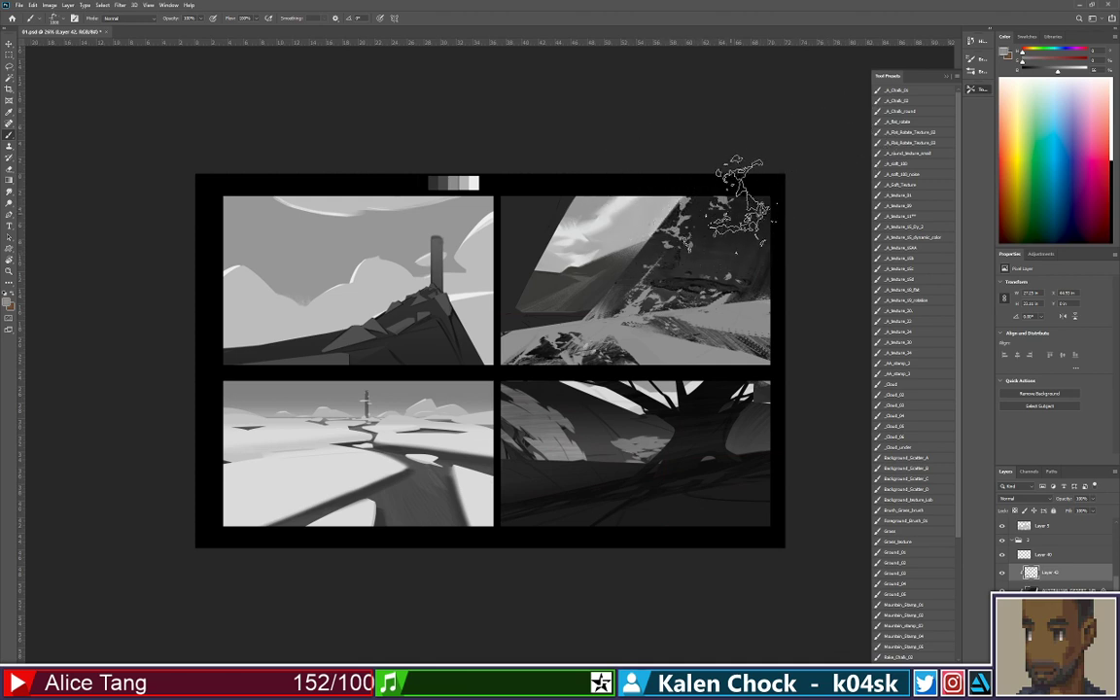
left_click(923, 635)
left_click_drag(736, 200, 691, 303)
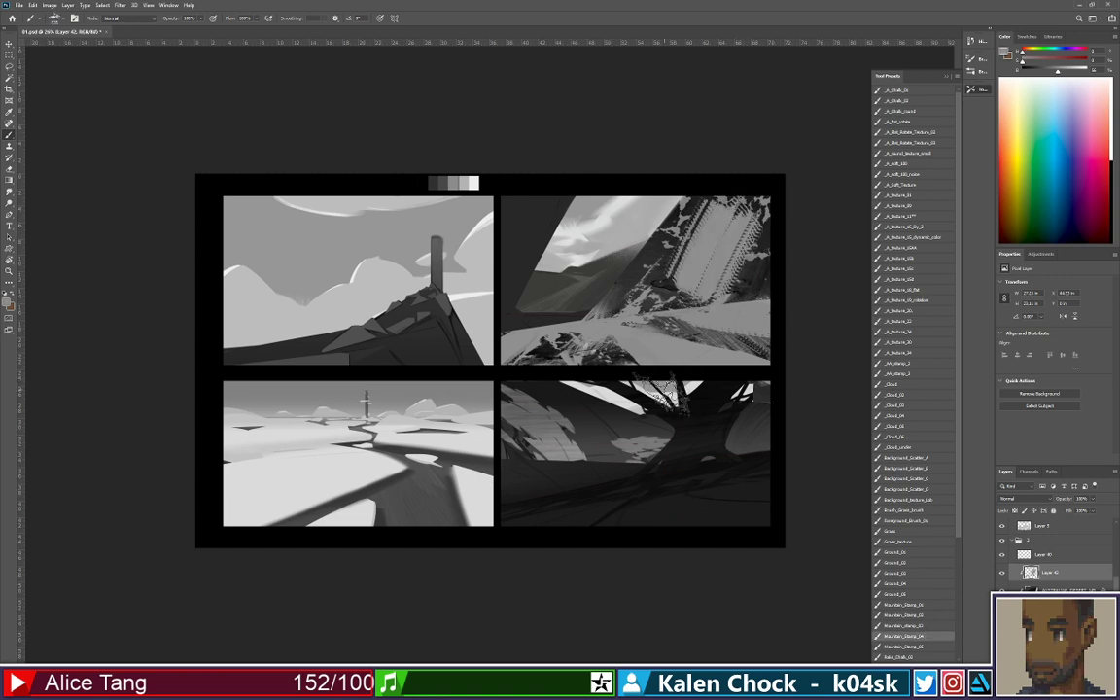
key("ctrl+z")
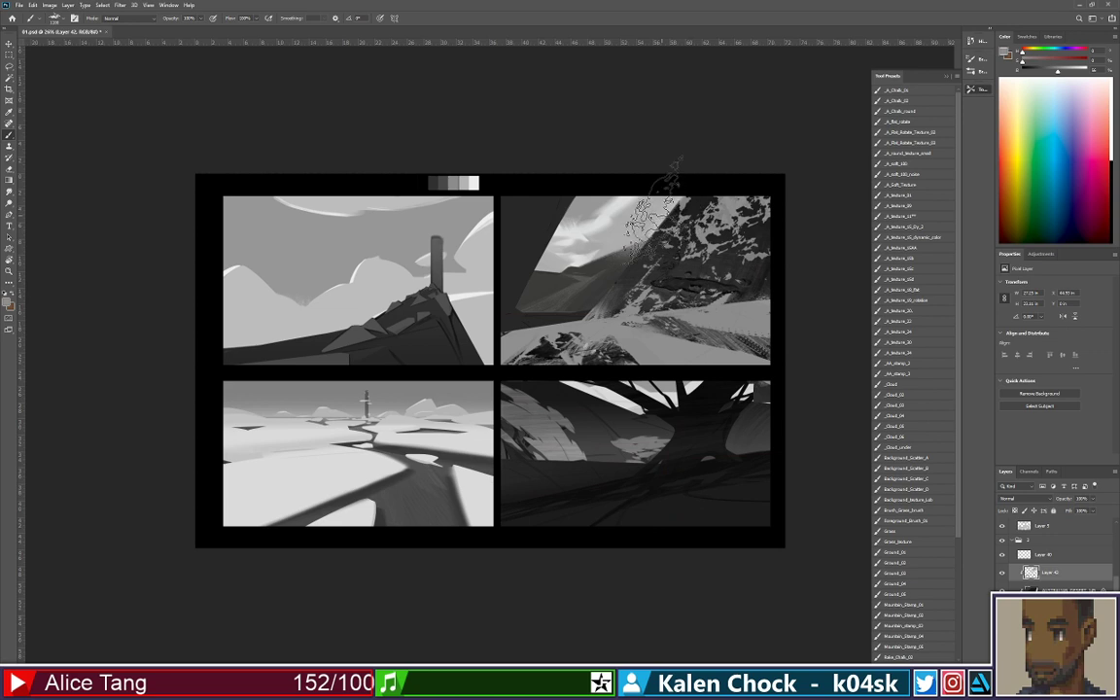
Refine the light gray patches along the cliff's diagonal edge by alternating the textured eraser and the mountain stamp brush
key("e")
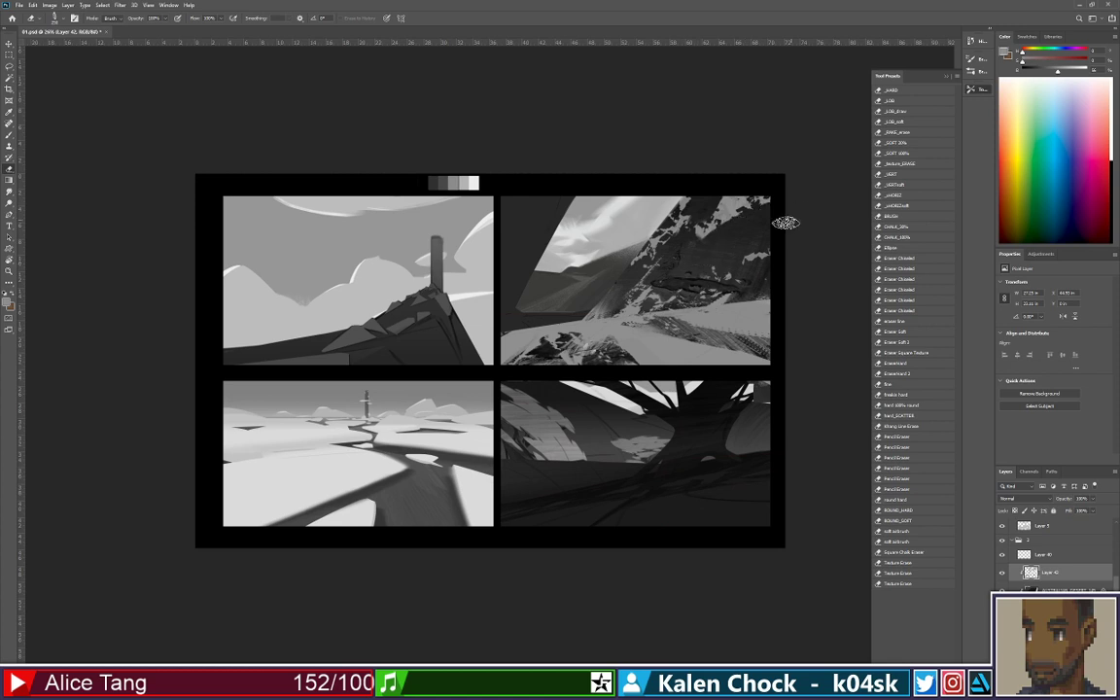
key("b")
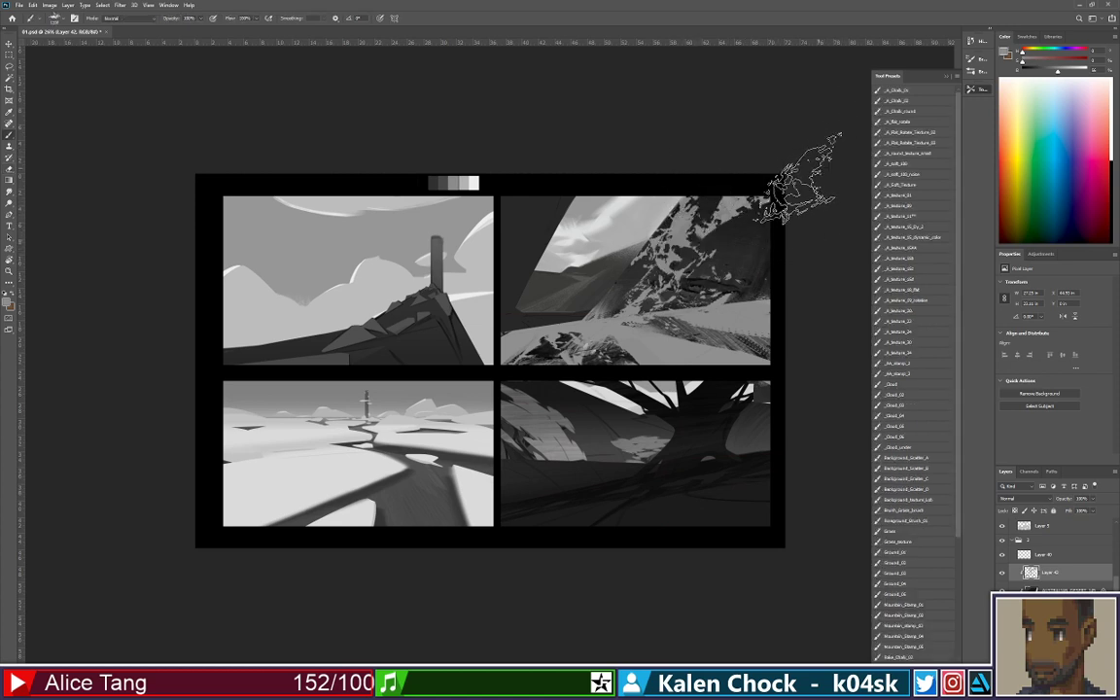
key("e")
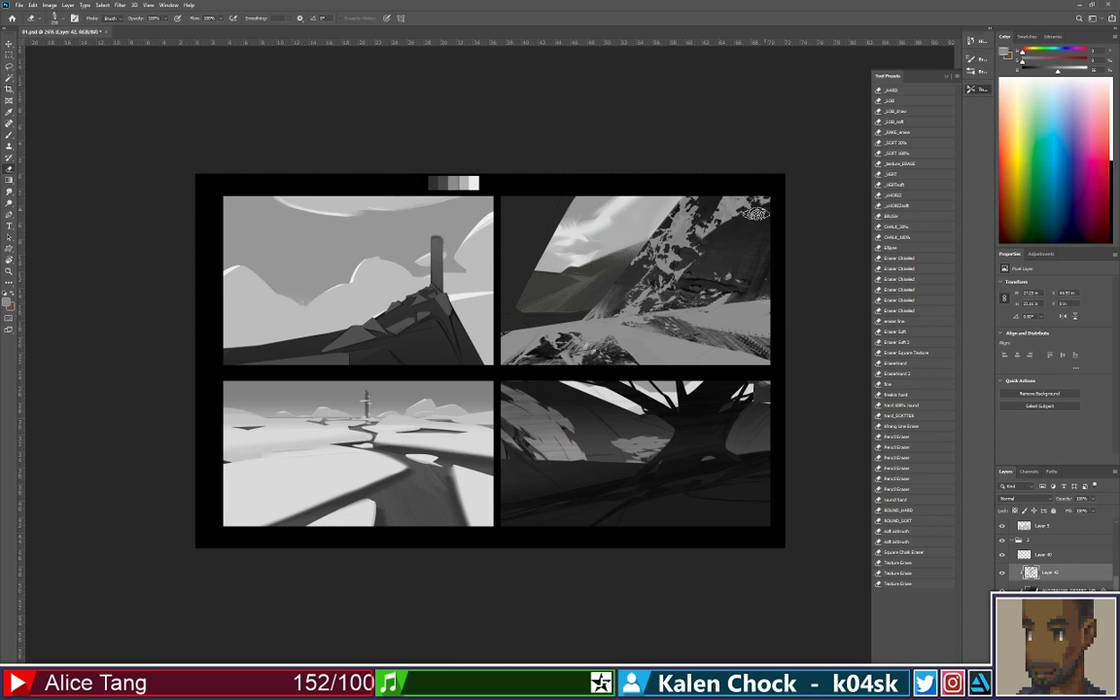
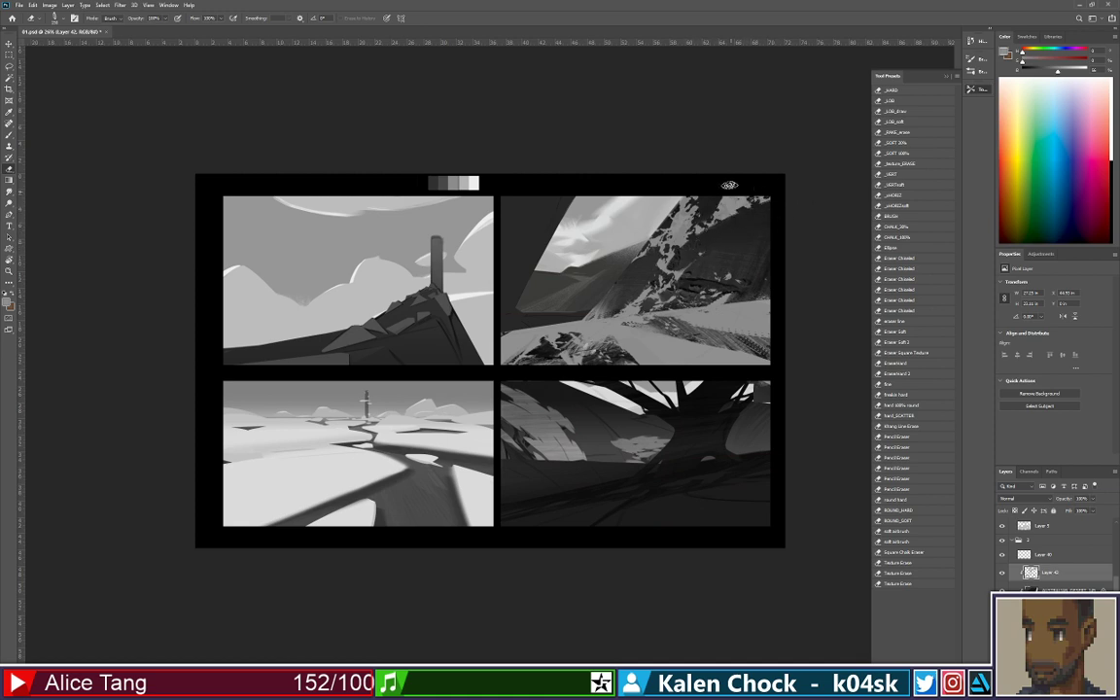
key("b")
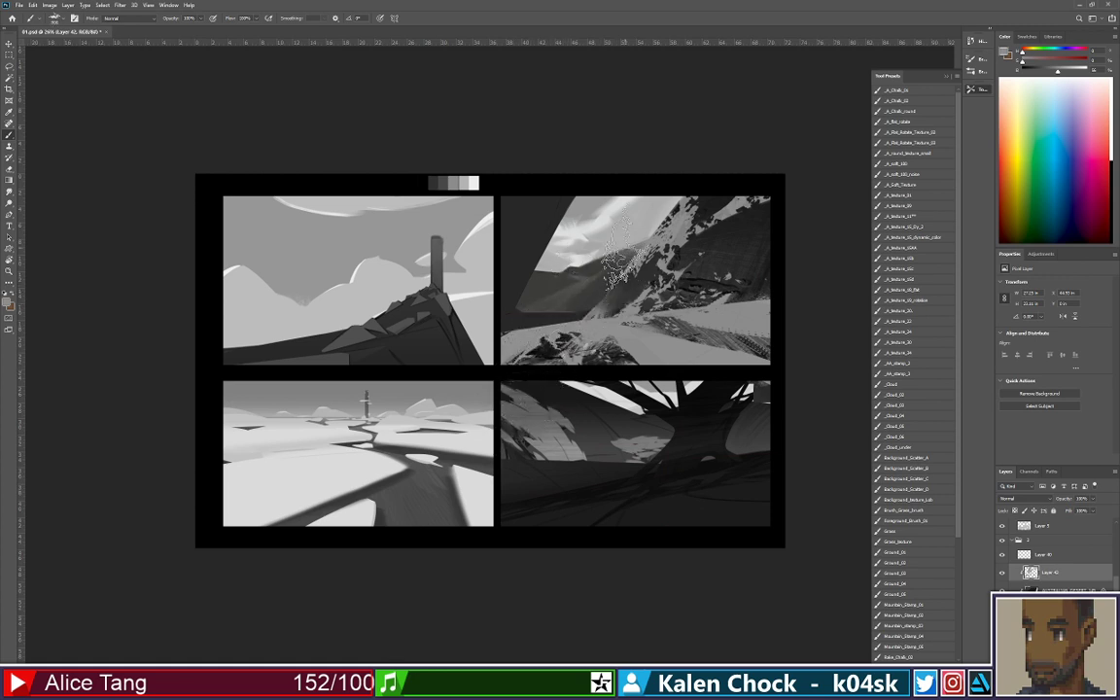
key("e")
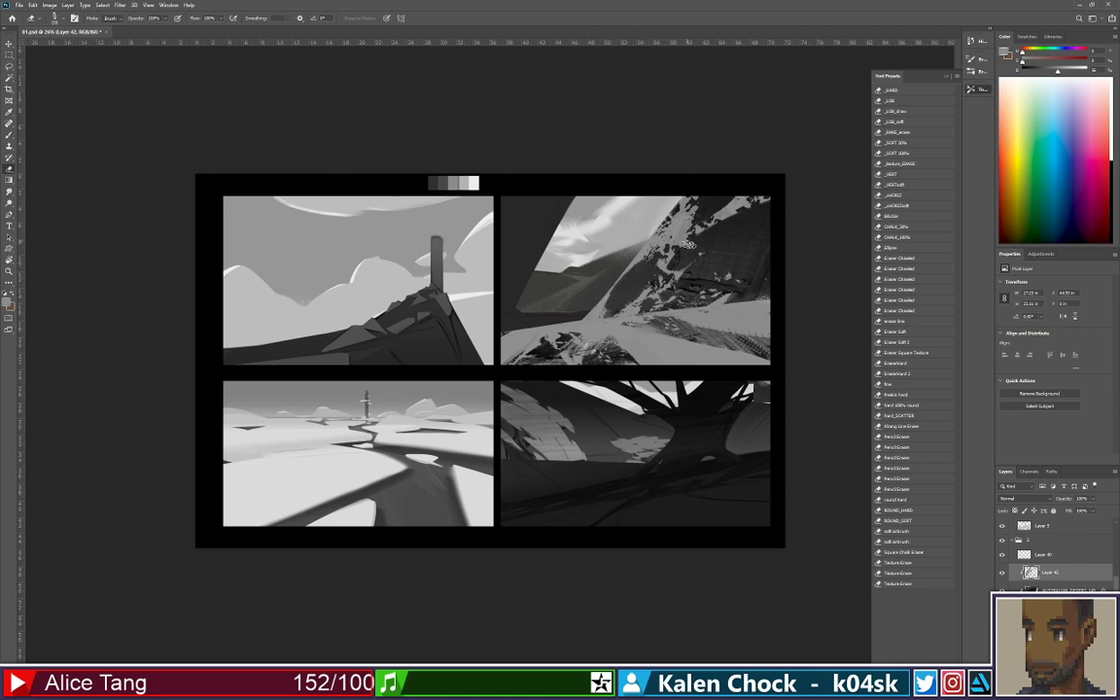
Stamp a light gray slope at the cliff's lower-right base with the mountain stamp, replacing the first stroke with a second
key("alt+space")
mouse_move(745, 232)
left_mouse_down()
mouse_move(665, 253)
mouse_move(688, 258)
left_mouse_up()
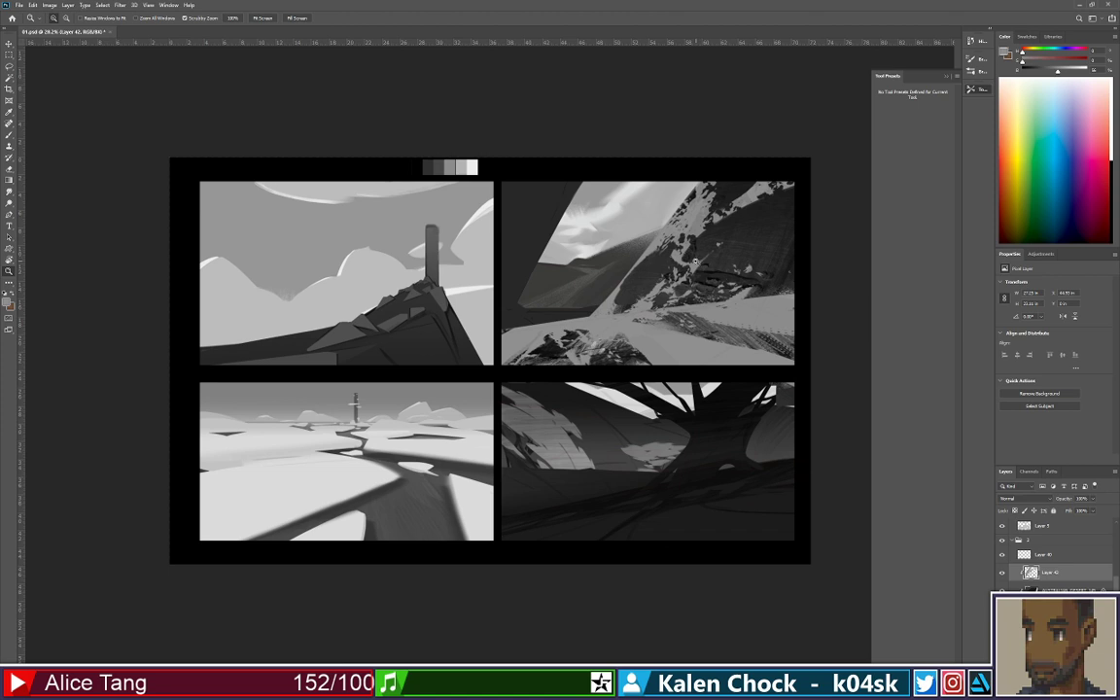
key("b")
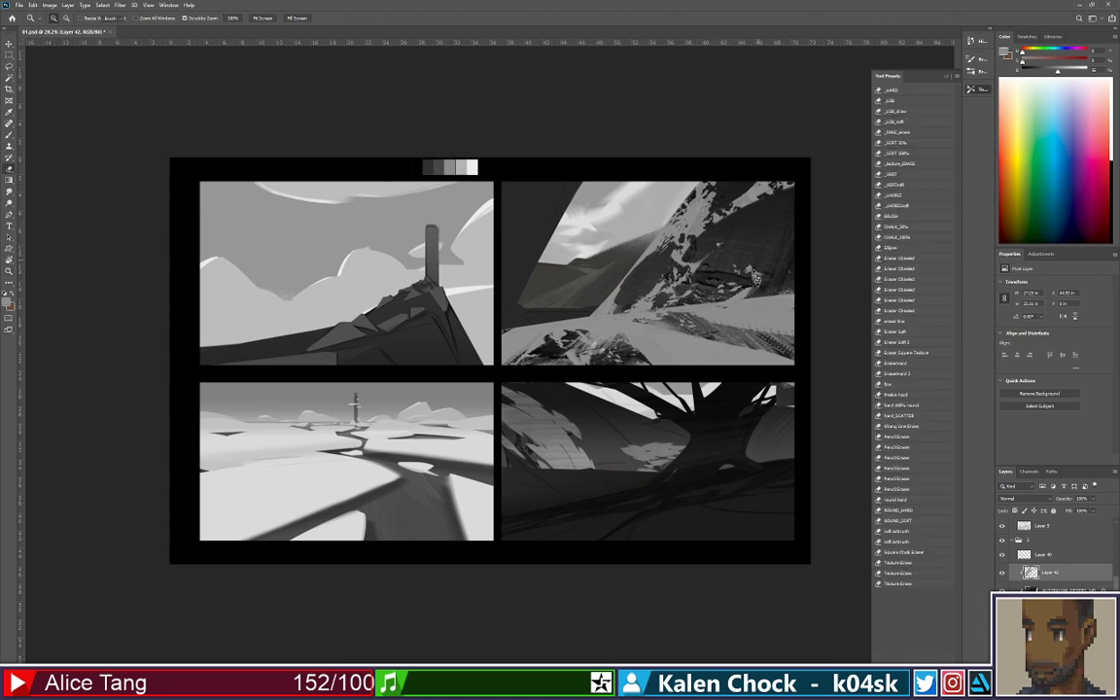
left_click_drag(720, 282, 824, 321)
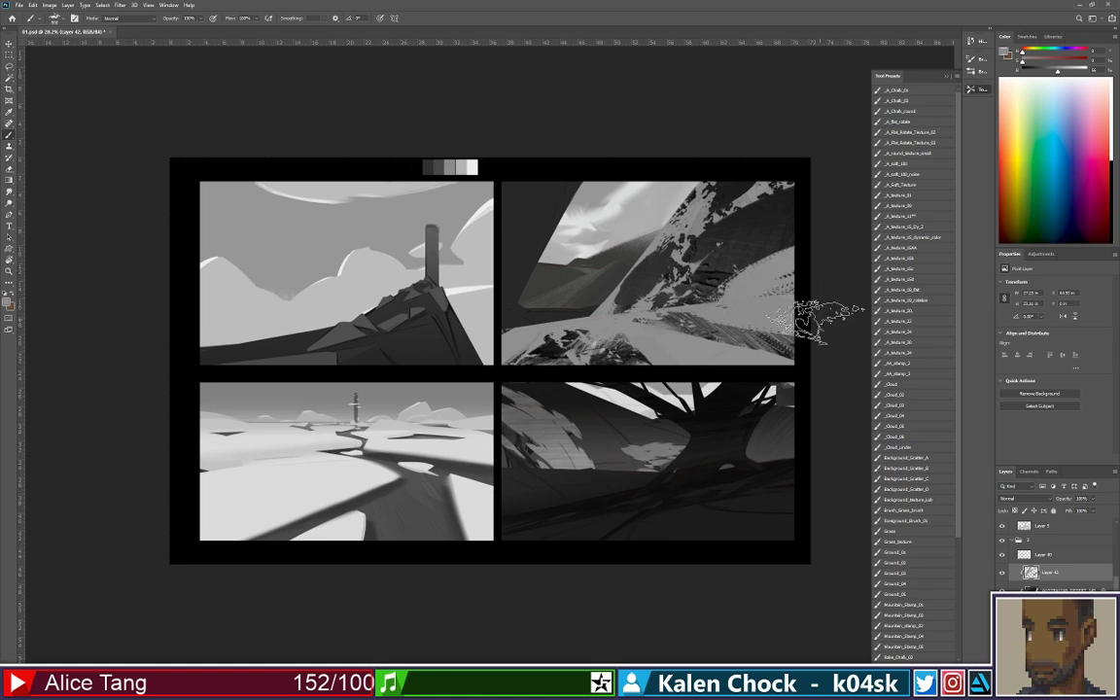
key("ctrl+z")
left_click_drag(724, 291, 826, 274)
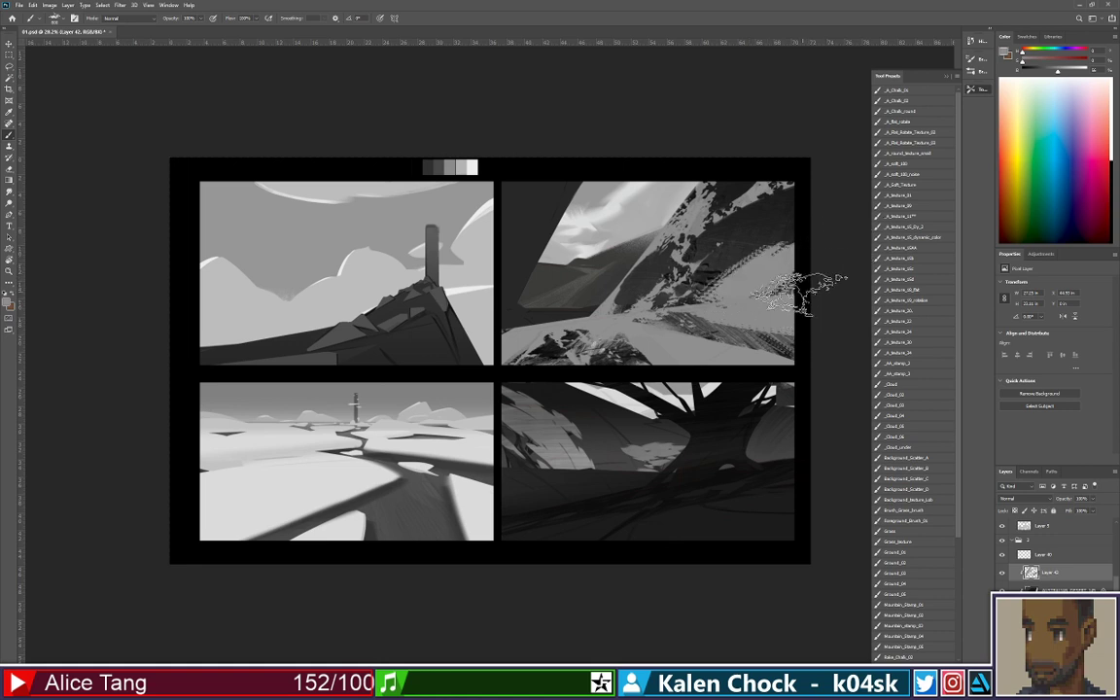
Erase stray light gray texture from the dark cliff beside the new slope and check the thumbnail at reduced size
key("e")
mouse_move(738, 255)
left_mouse_down()
mouse_move(686, 296)
mouse_move(712, 293)
left_mouse_up()
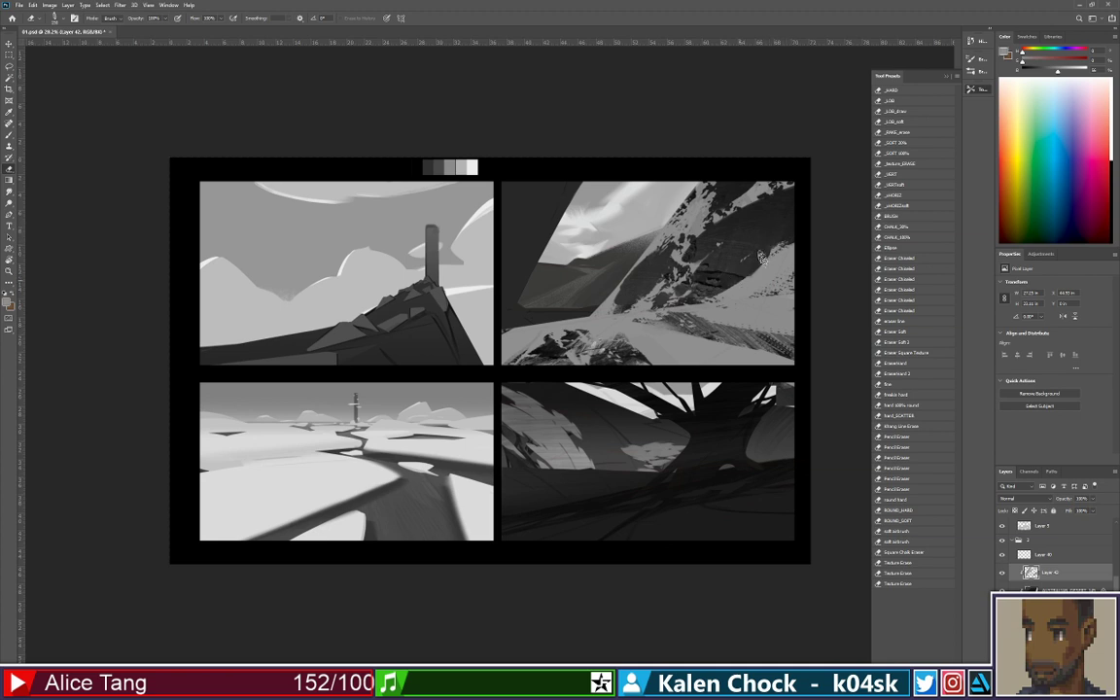
key("z")
left_click(692, 264, "alt")
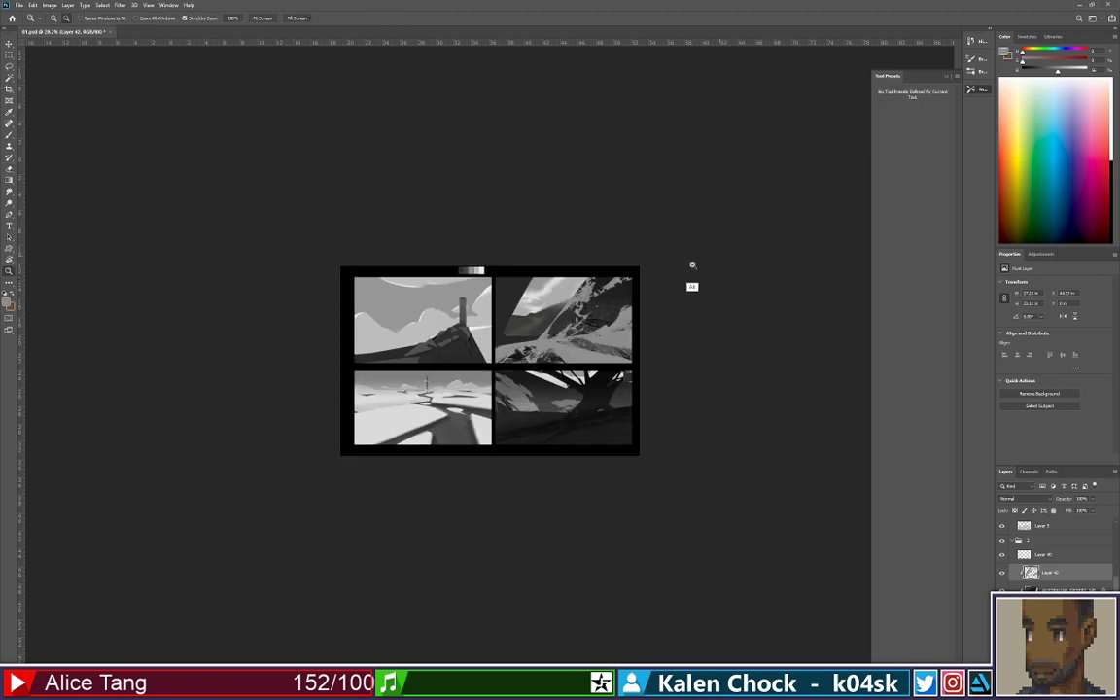
left_click(692, 265)
left_click(665, 296)
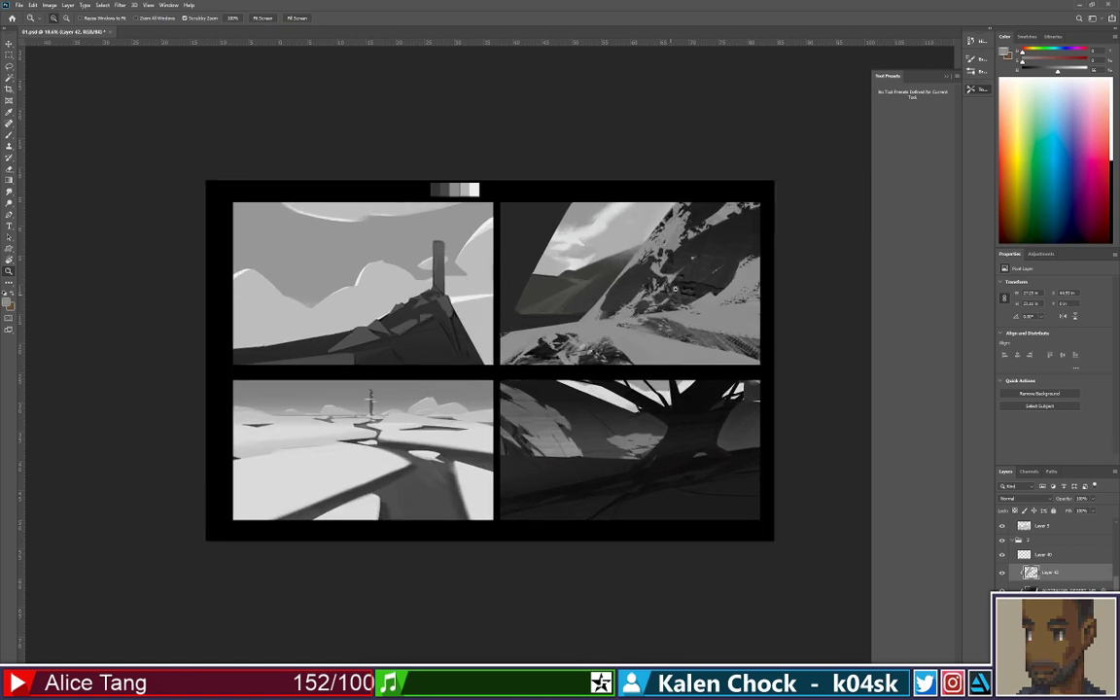
Try sketching red flow lines along the cliff on Layer 42 with the Hard Elliptical brush
key("e")
right_click(706, 269)
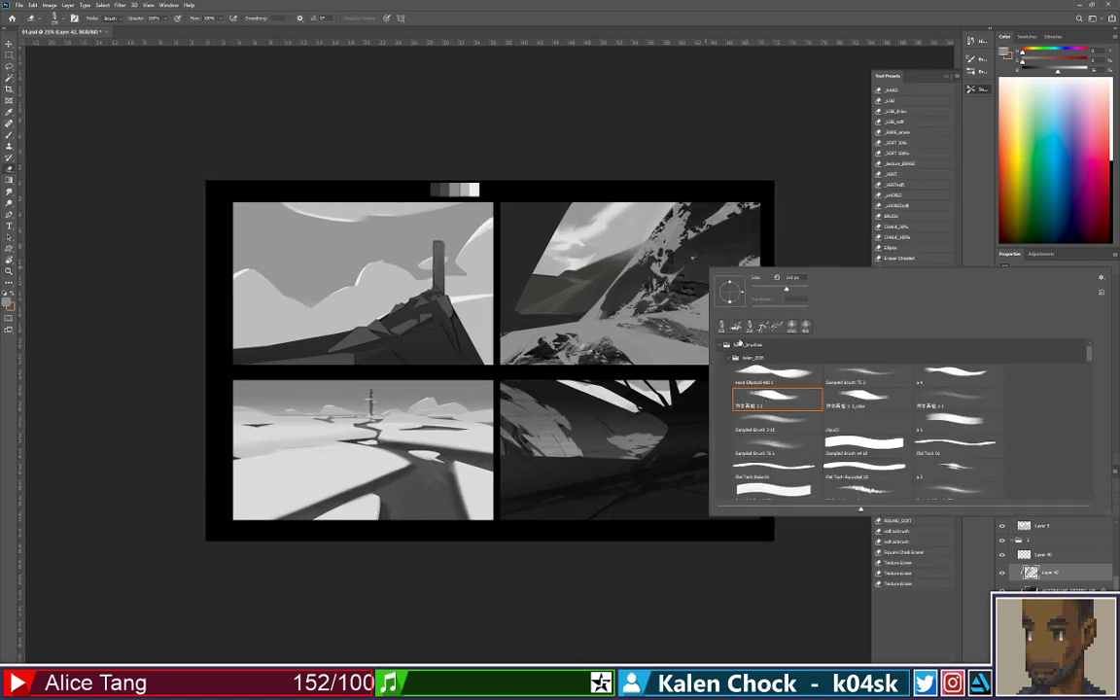
mouse_move(1055, 64)
left_mouse_down()
mouse_move(1086, 64)
mouse_move(1068, 72)
left_mouse_up()
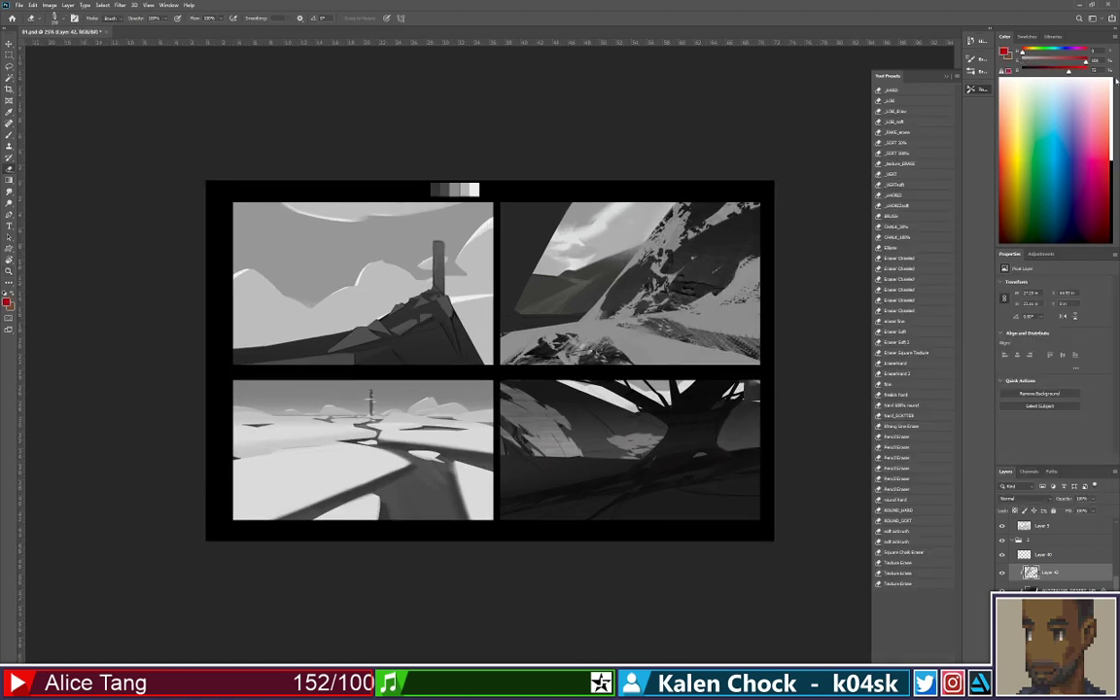
key("b")
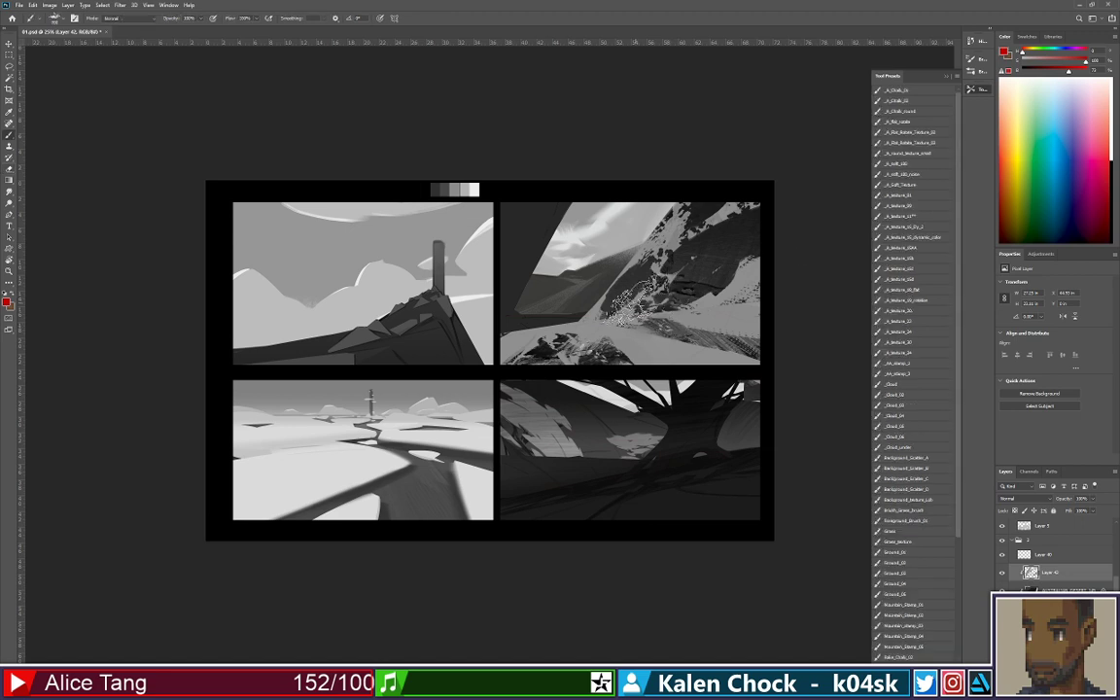
right_click(613, 290)
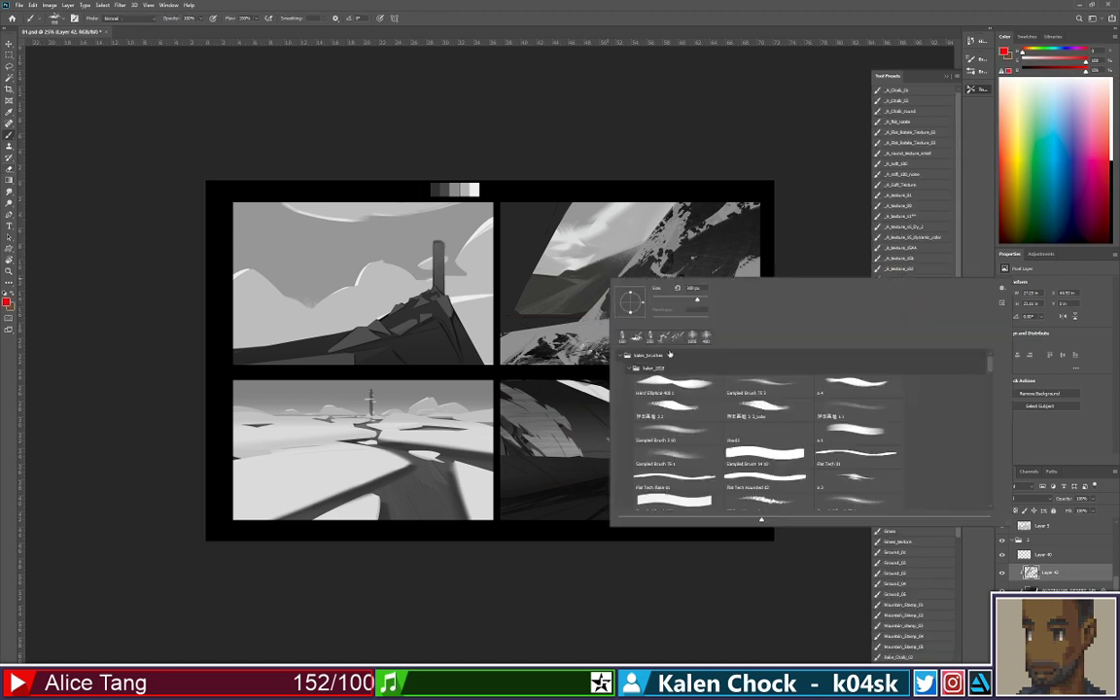
left_click(673, 383)
mouse_move(762, 208)
left_mouse_down()
mouse_move(691, 239)
mouse_move(651, 285)
left_mouse_up()
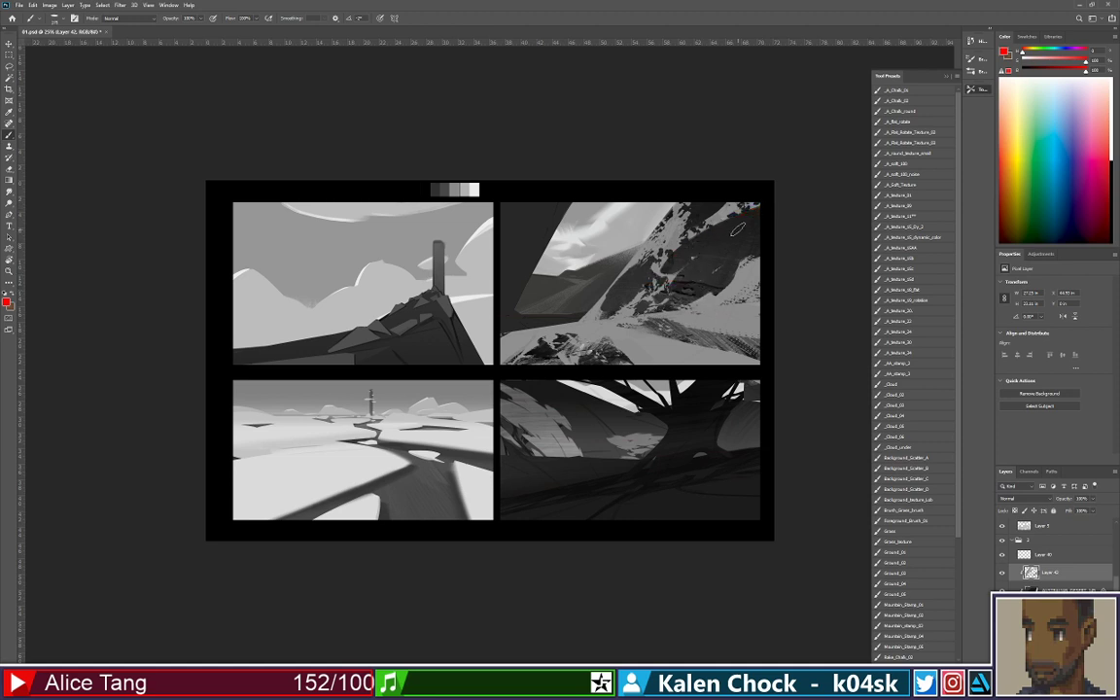
left_click_drag(753, 208, 666, 282)
left_click_drag(760, 210, 669, 261)
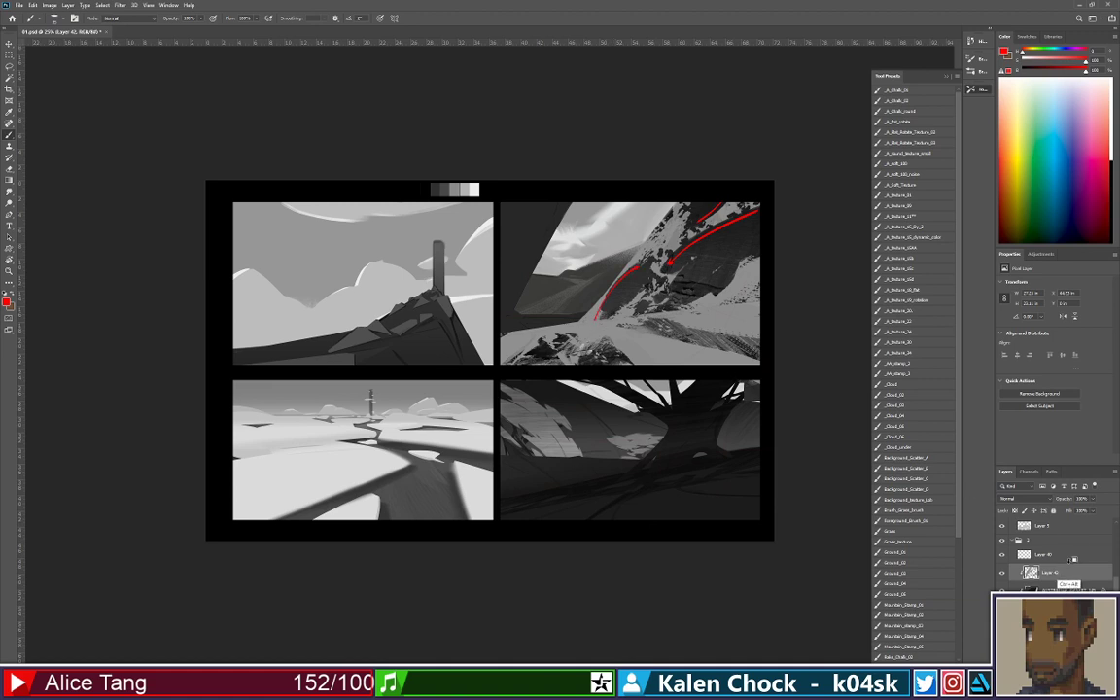
key("ctrl+alt+z")
Draw red flow lines over the foreground, cliff, distant hills and left silhouette on a new layer above Layer 40
left_click(1070, 559)
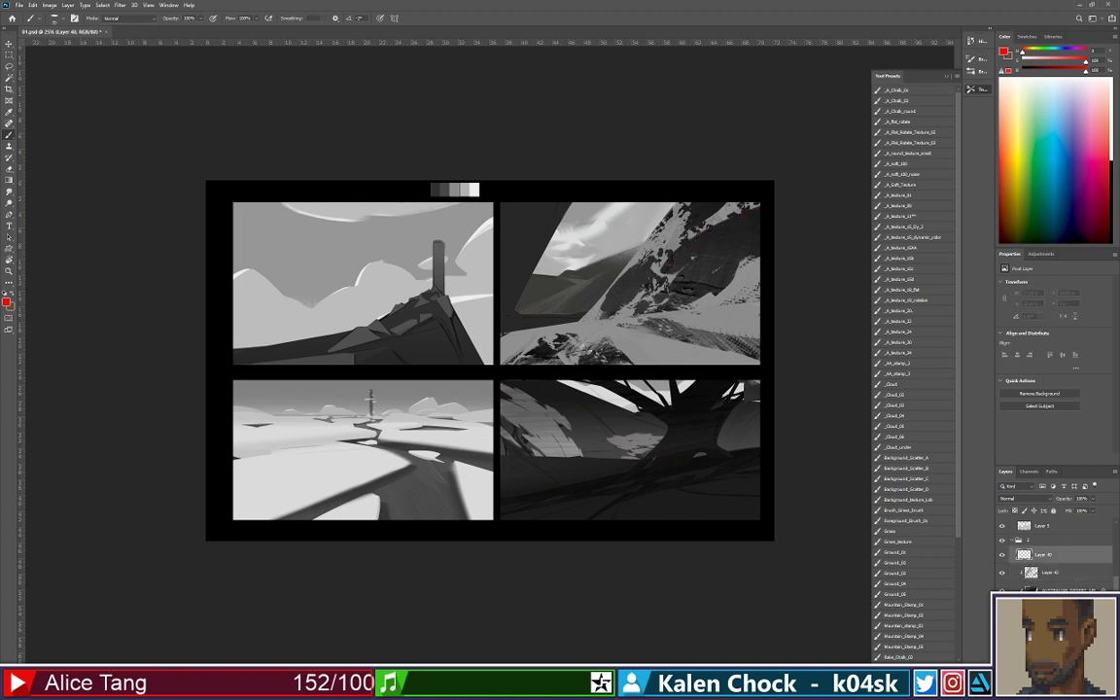
key("ctrl+alt+shift+n")
left_click_drag(568, 335, 668, 406)
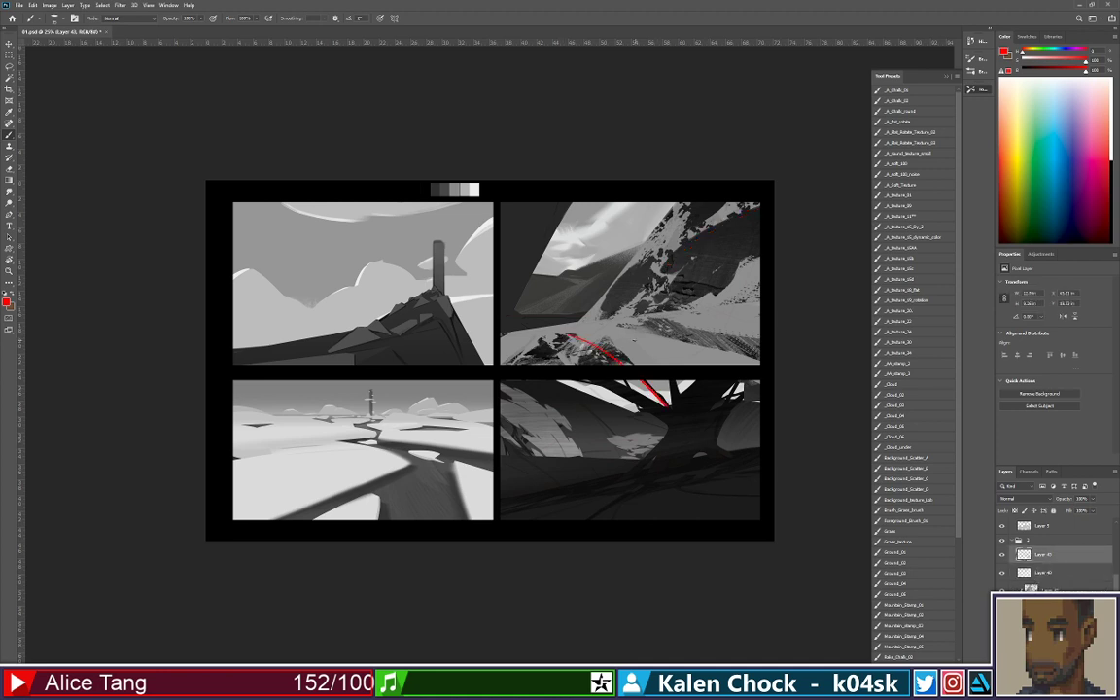
left_click_drag(596, 334, 851, 361)
left_click_drag(598, 337, 761, 331)
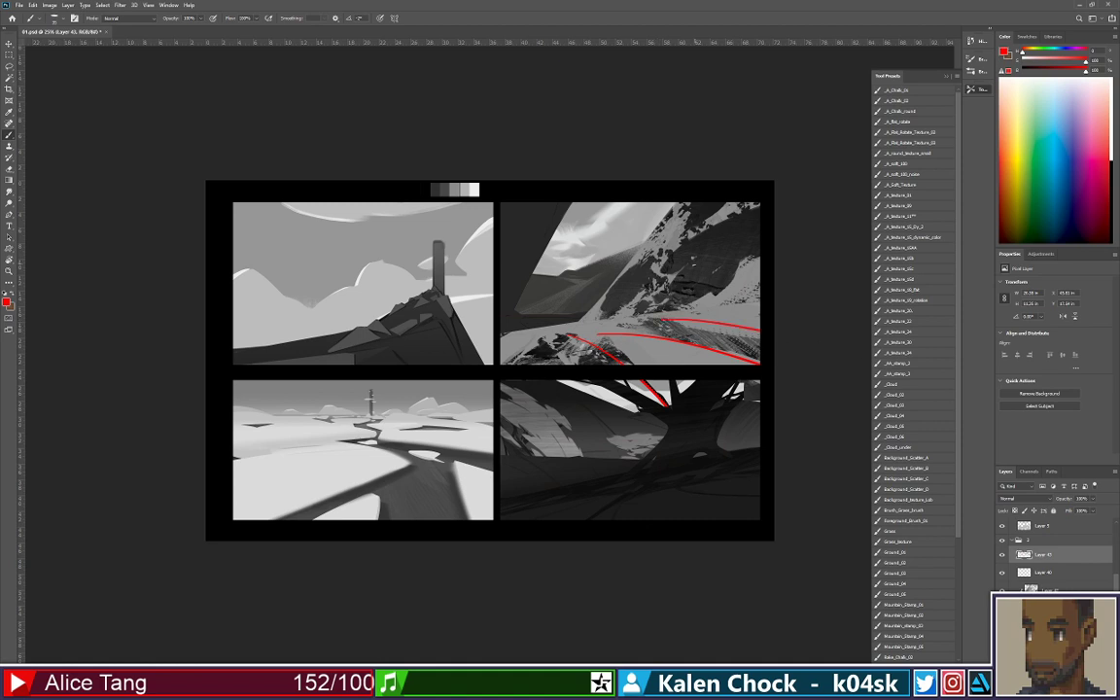
left_click_drag(668, 308, 757, 255)
left_click_drag(680, 247, 778, 204)
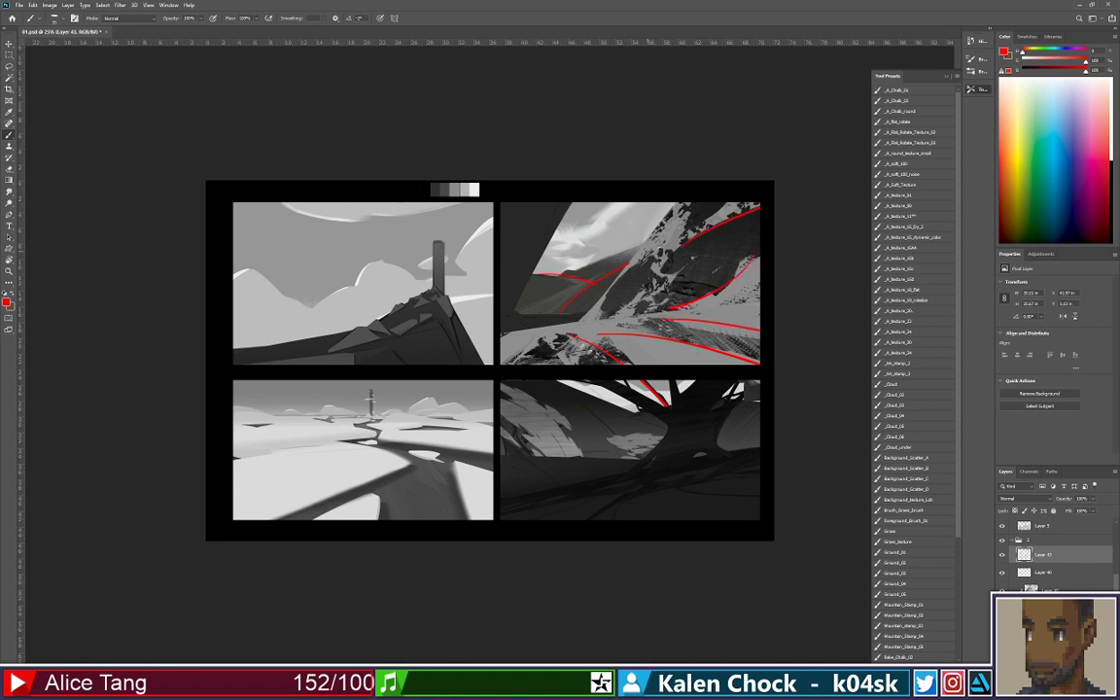
left_click_drag(560, 210, 501, 303)
Undo all the red flow lines on the new layer
key("ctrl+z")
key("ctrl+z")
key("ctrl+z")
key("ctrl+z")
key("ctrl+z")
key("ctrl+z")
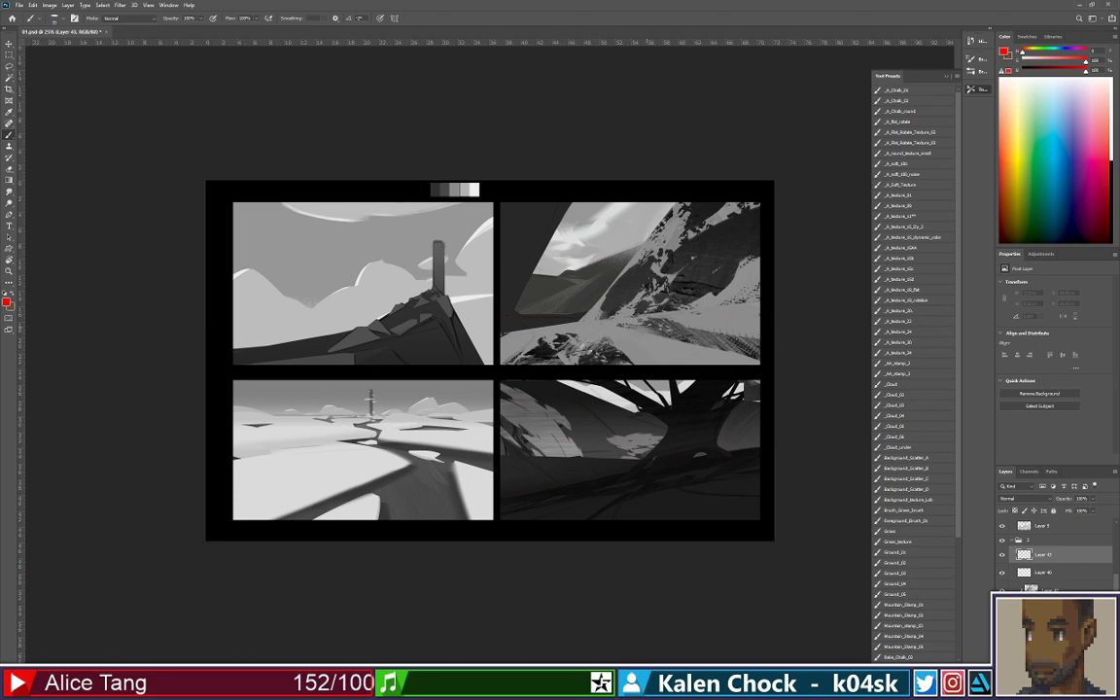
Stamp light gray texture across the middle of the cliff on Layer 42 with Mountain_Stamp_02, undoing the accidental red stamp
key("v")
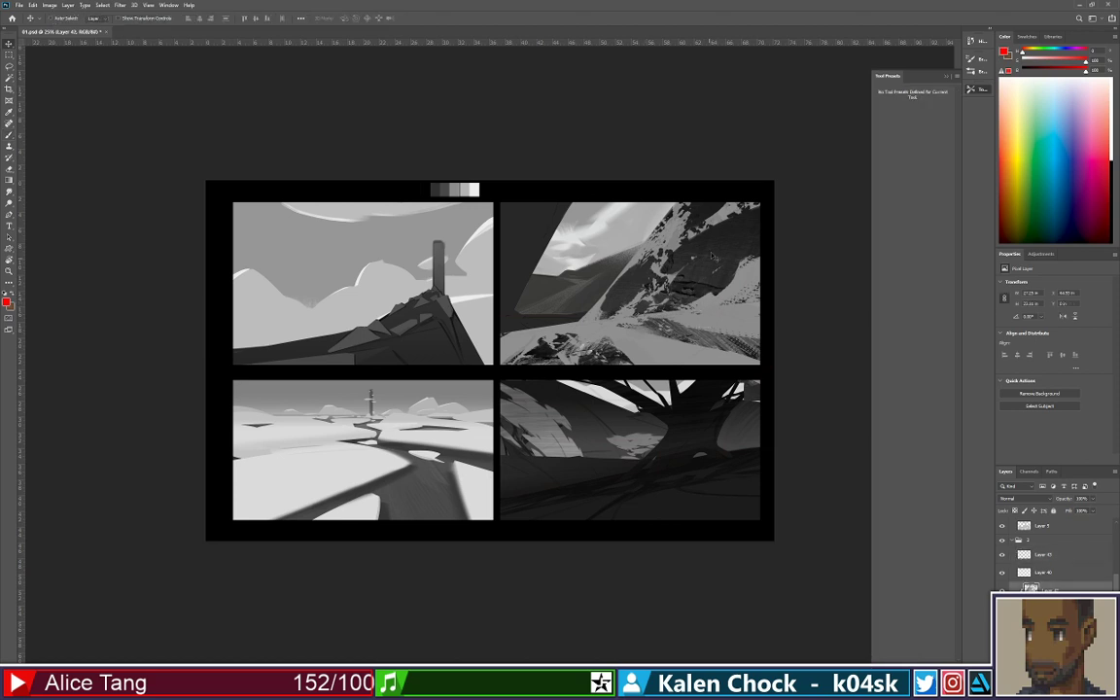
key("b")
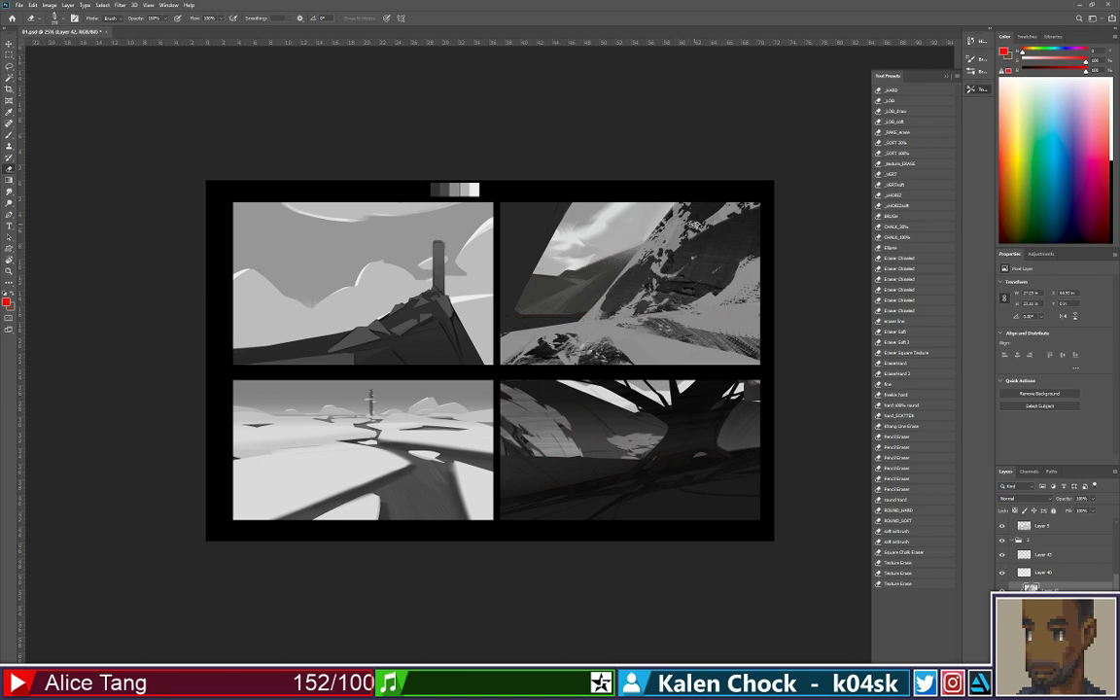
key("b")
left_click(904, 615)
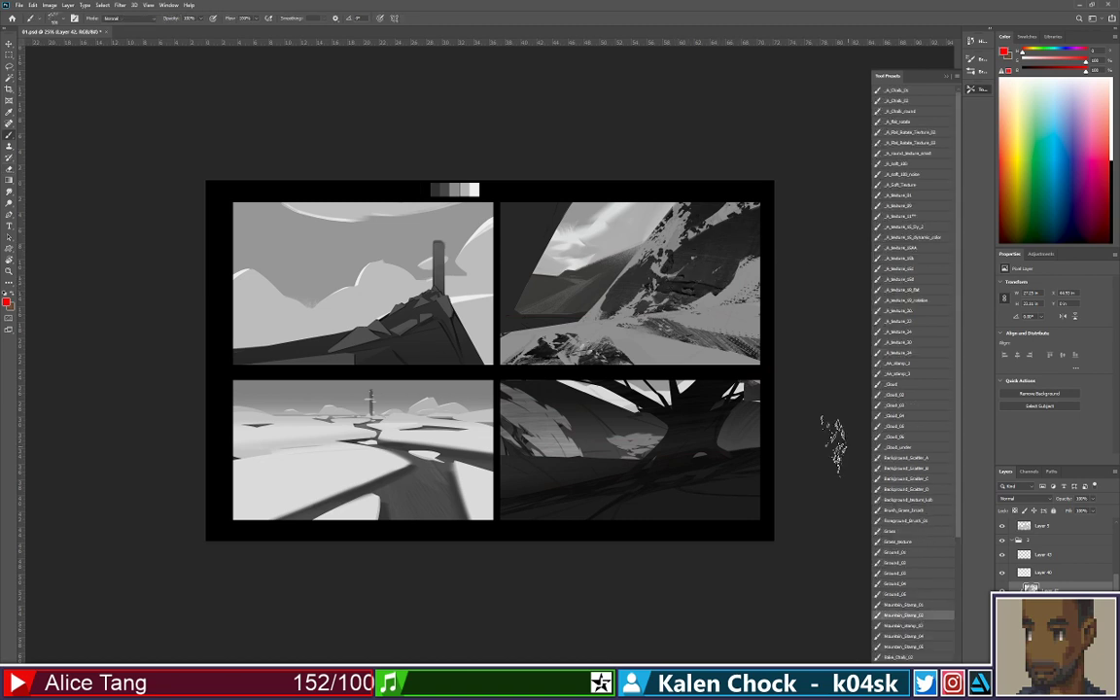
left_click(679, 277)
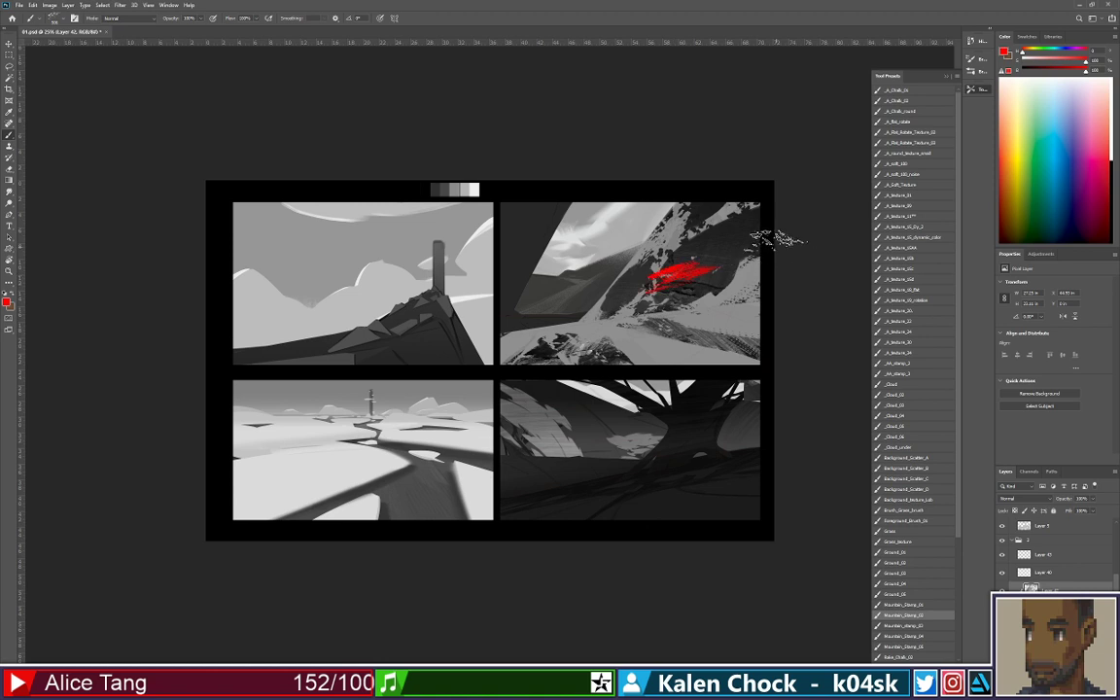
key("ctrl+z")
left_click(737, 311, "alt")
left_click(684, 278)
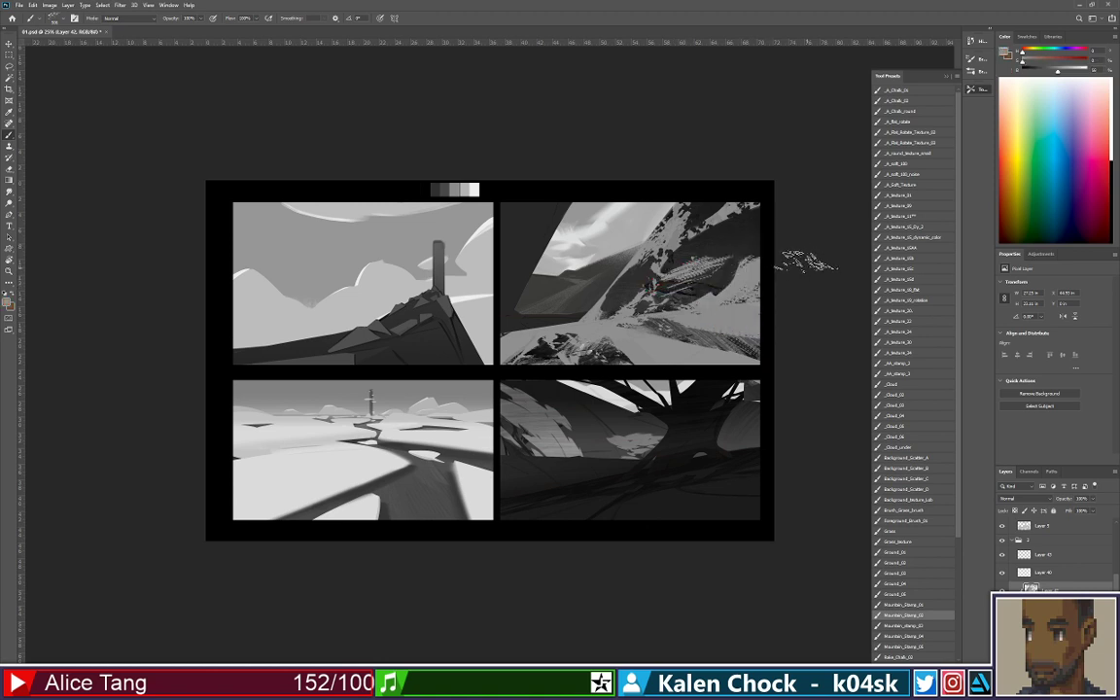
Erase stamped texture from the middle of the cliff on Layer 42 and add light gray custom-shape texture toward its outer edge
key("e")
mouse_move(667, 295)
left_mouse_down()
mouse_move(697, 288)
mouse_move(699, 268)
left_mouse_up()
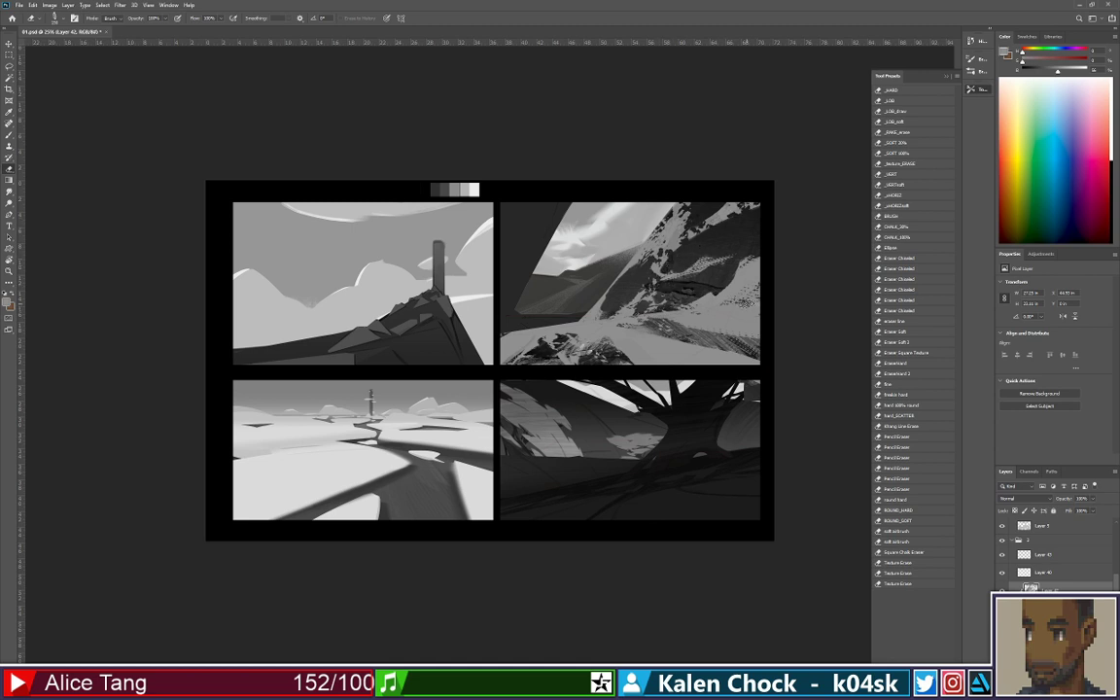
key("u")
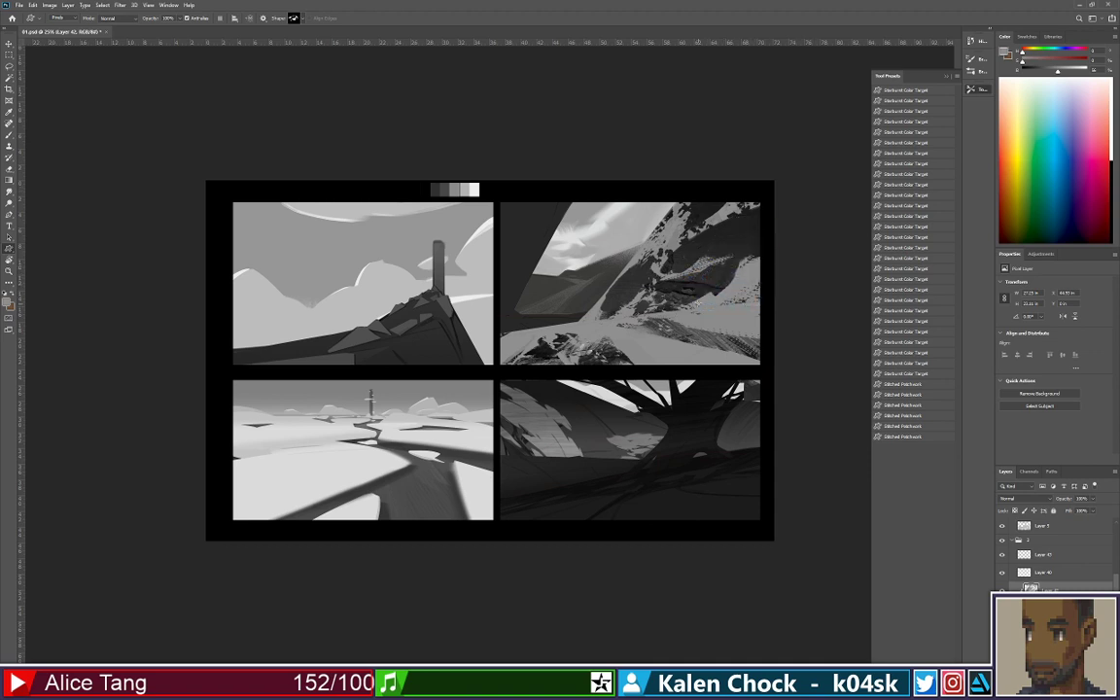
left_click_drag(698, 303, 763, 265)
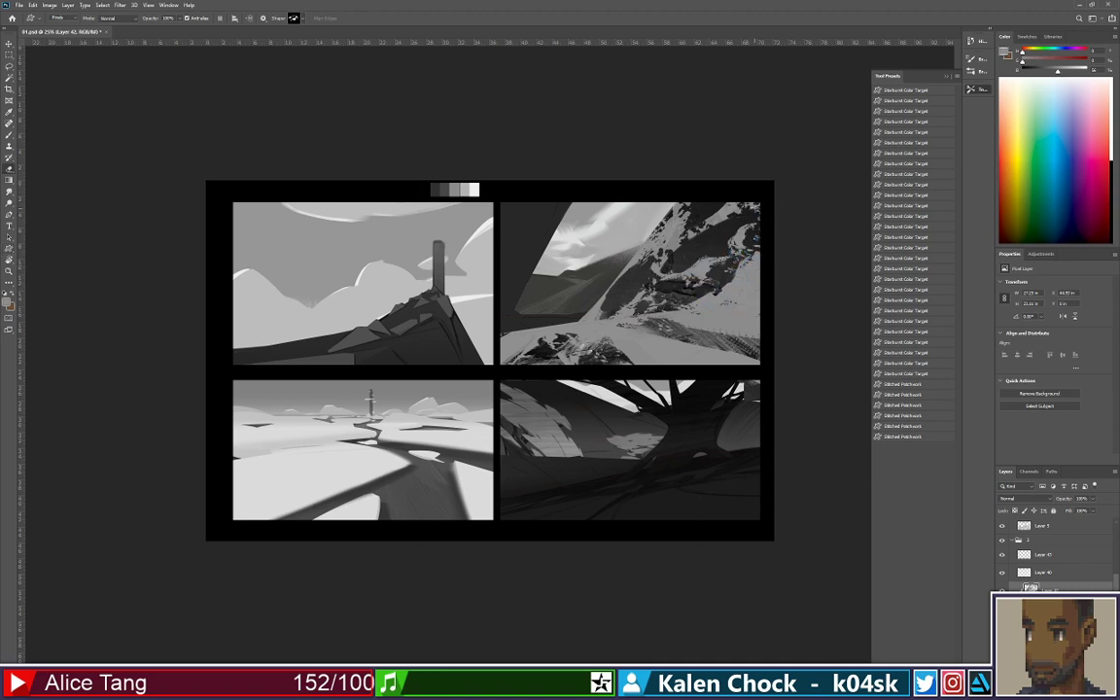
key("e")
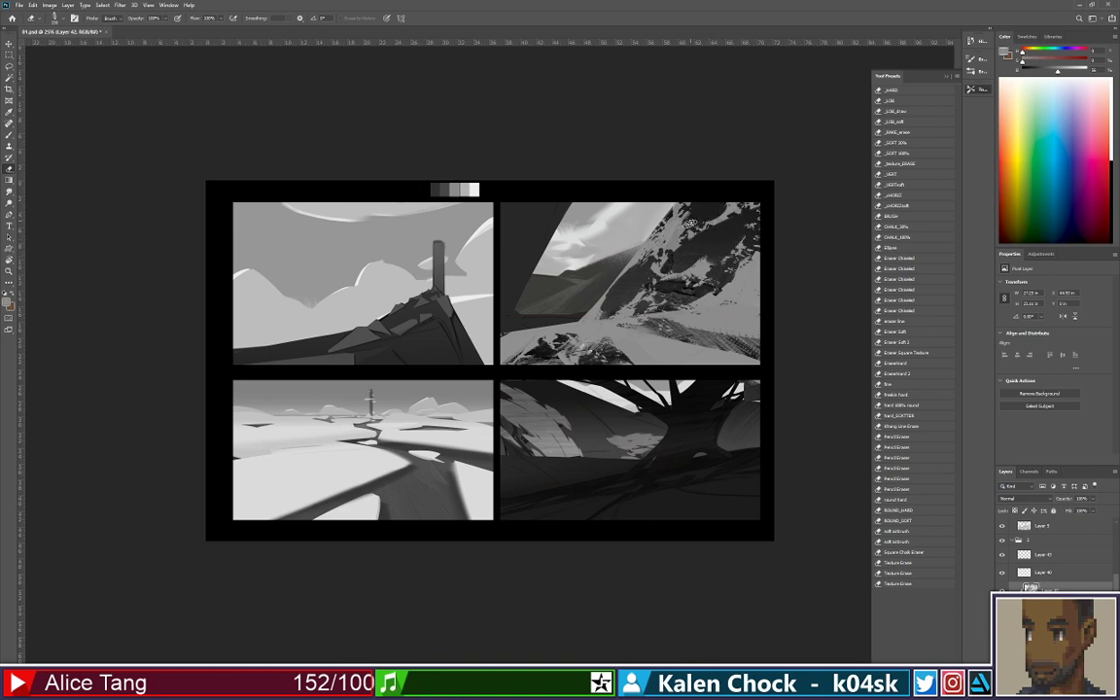
key("u")
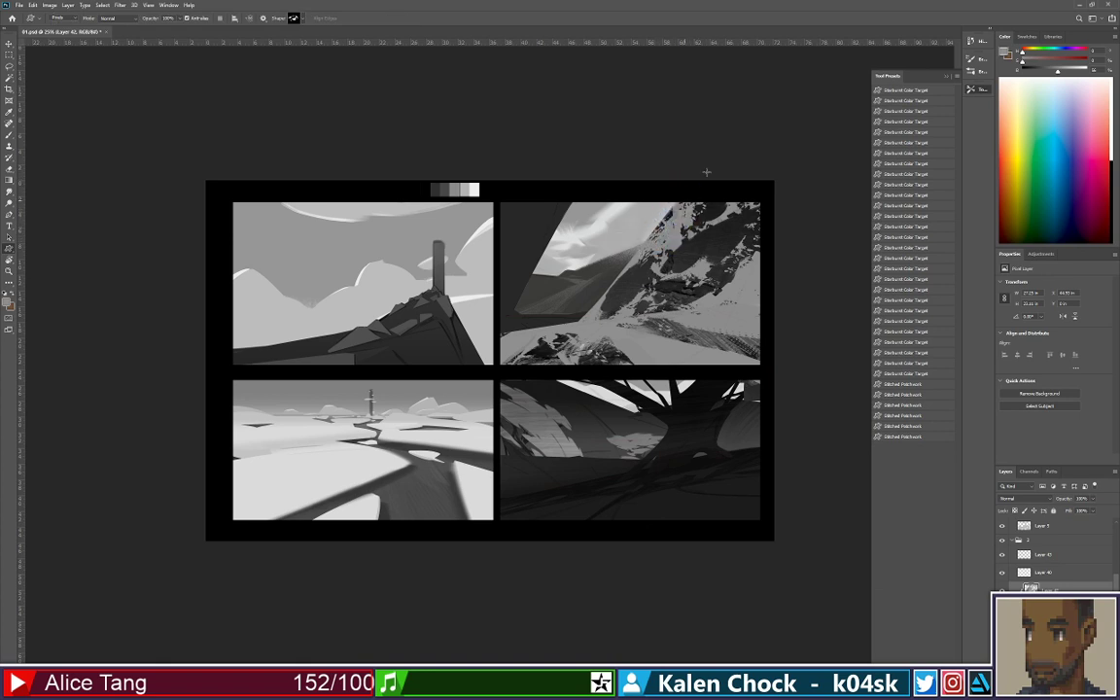
Choose a different brush tip and paint light gray strokes along the cliff's lower left slope
key("b")
key("z")
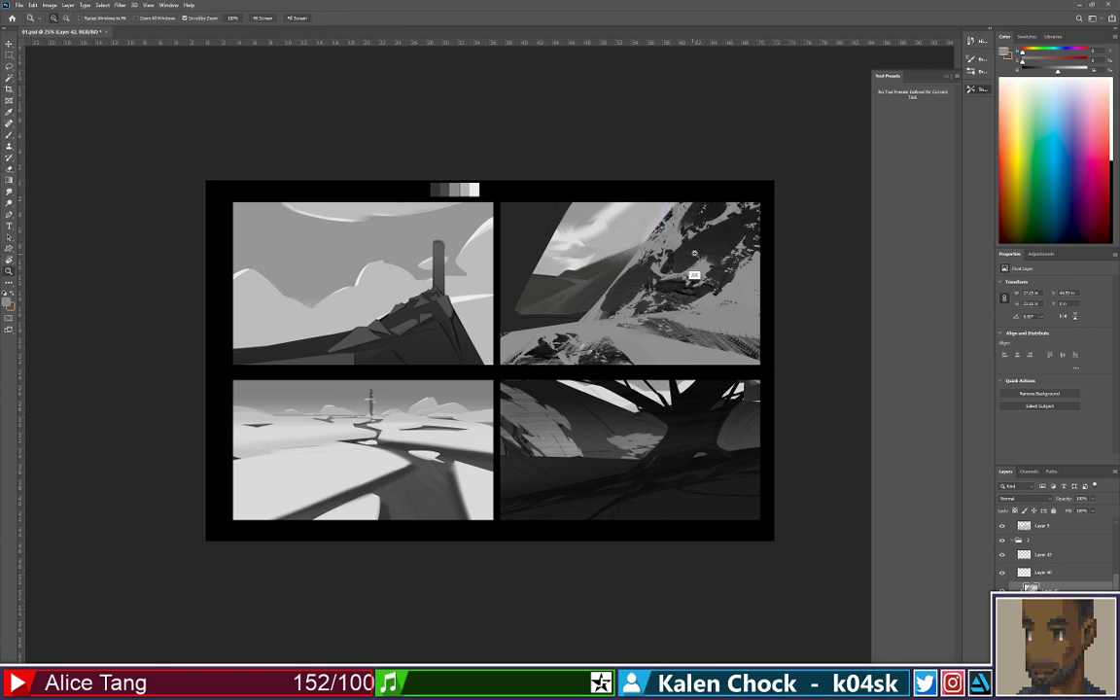
mouse_move(637, 271)
left_mouse_down()
mouse_move(615, 275)
mouse_move(637, 270)
left_mouse_up()
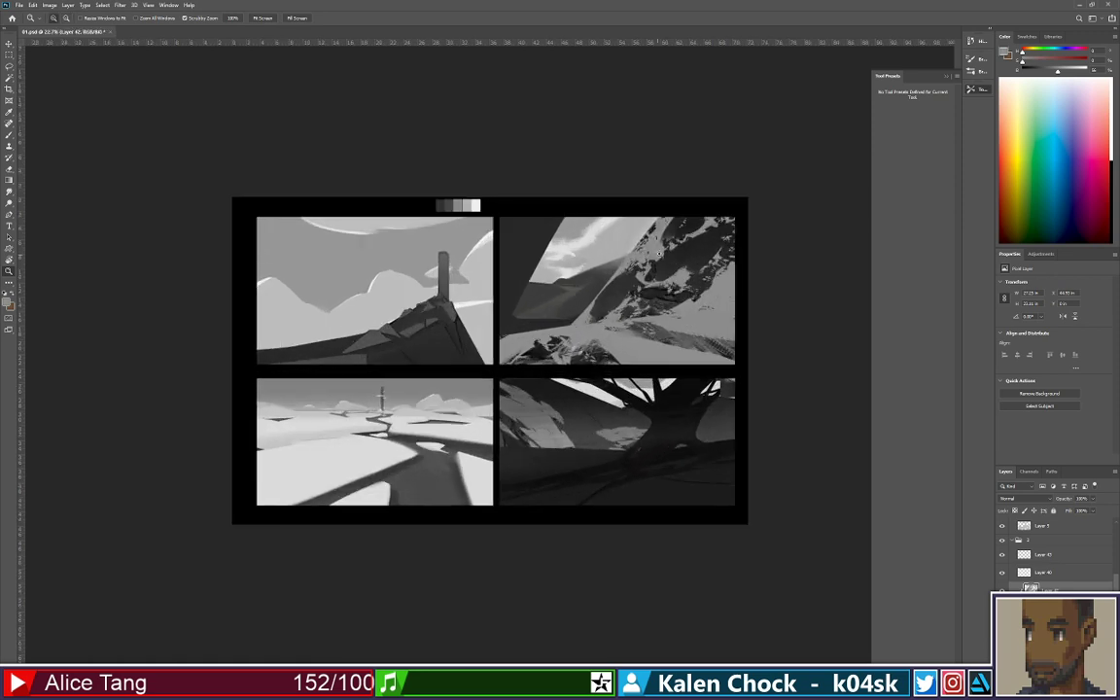
key("b")
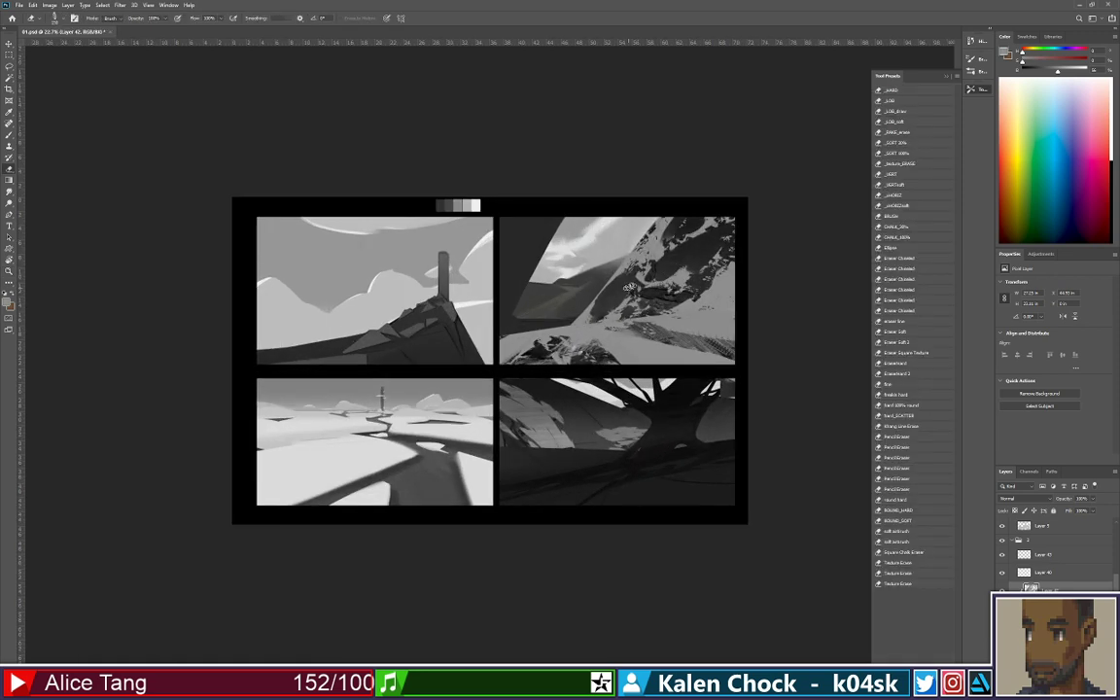
key("b")
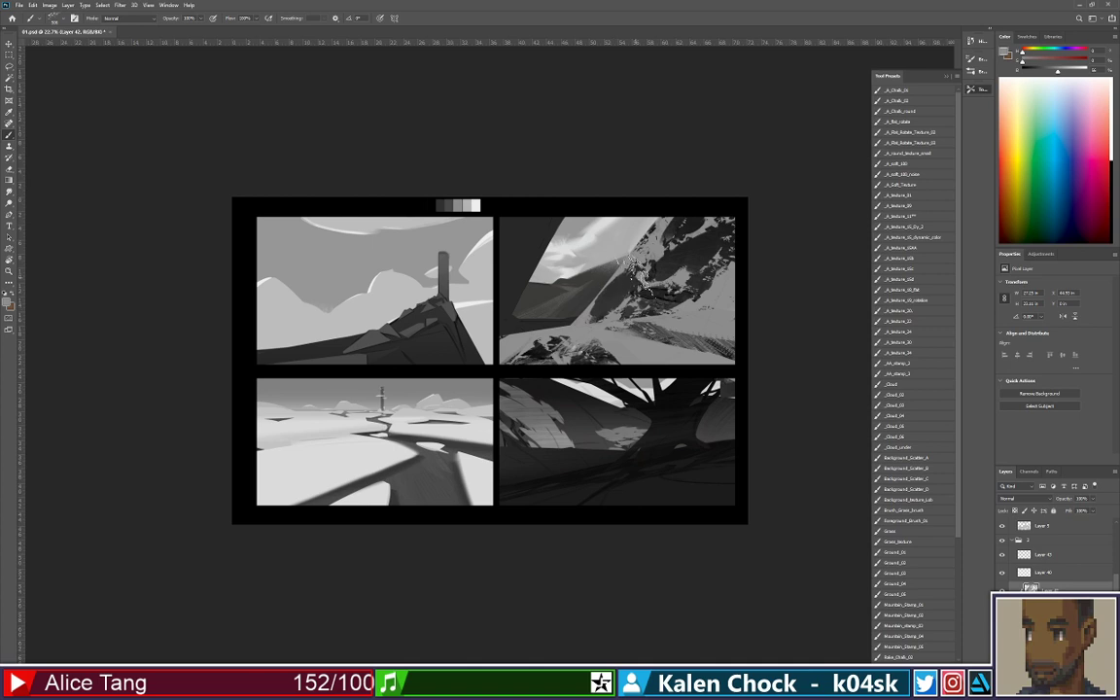
right_click(583, 261)
left_click(880, 382)
left_click(653, 276)
mouse_move(641, 267)
left_mouse_down()
mouse_move(598, 321)
mouse_move(655, 293)
left_mouse_up()
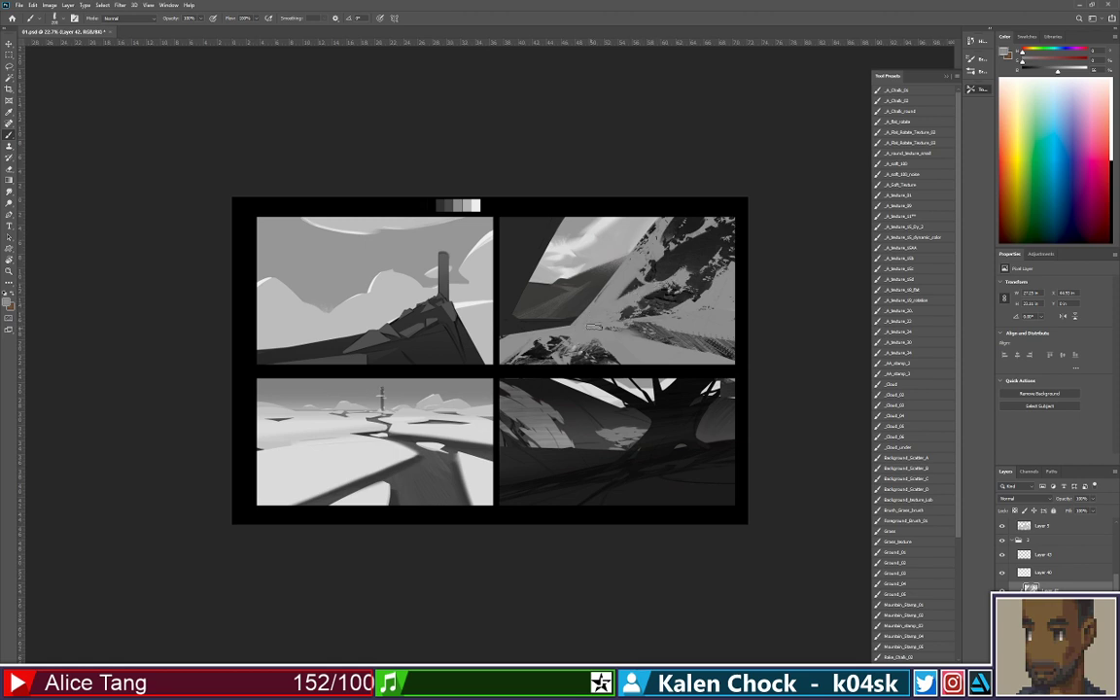
Choose a different eraser tip and erase back the light gray along the cliff's left slope to bring out darker rock
key("e")
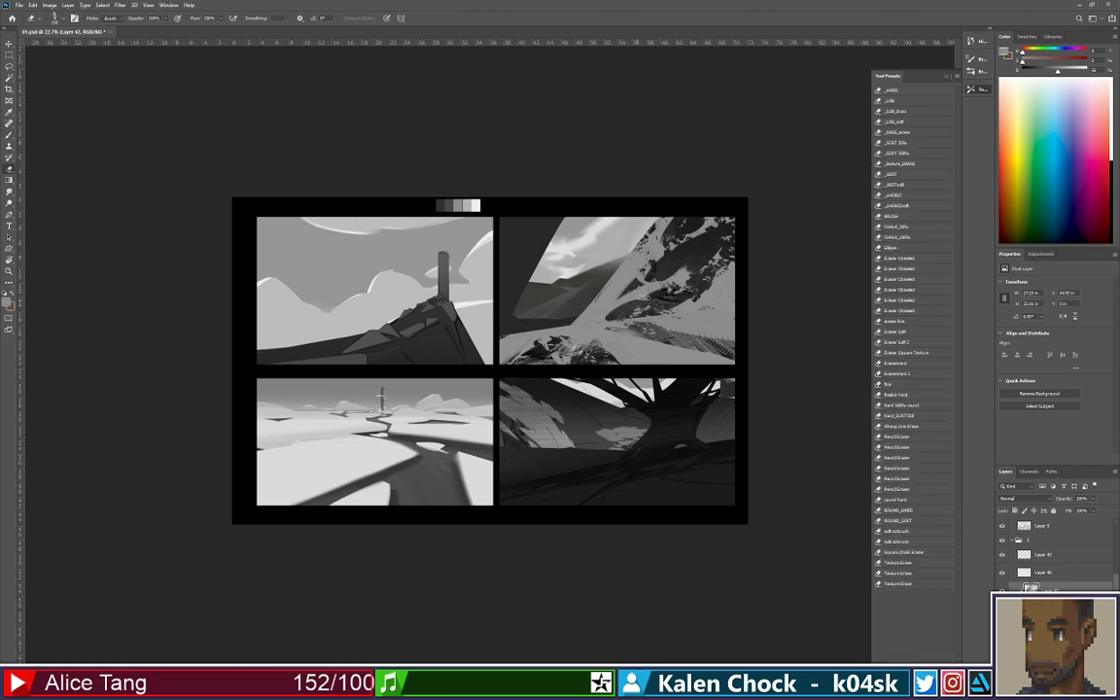
right_click(685, 293)
left_click(903, 397)
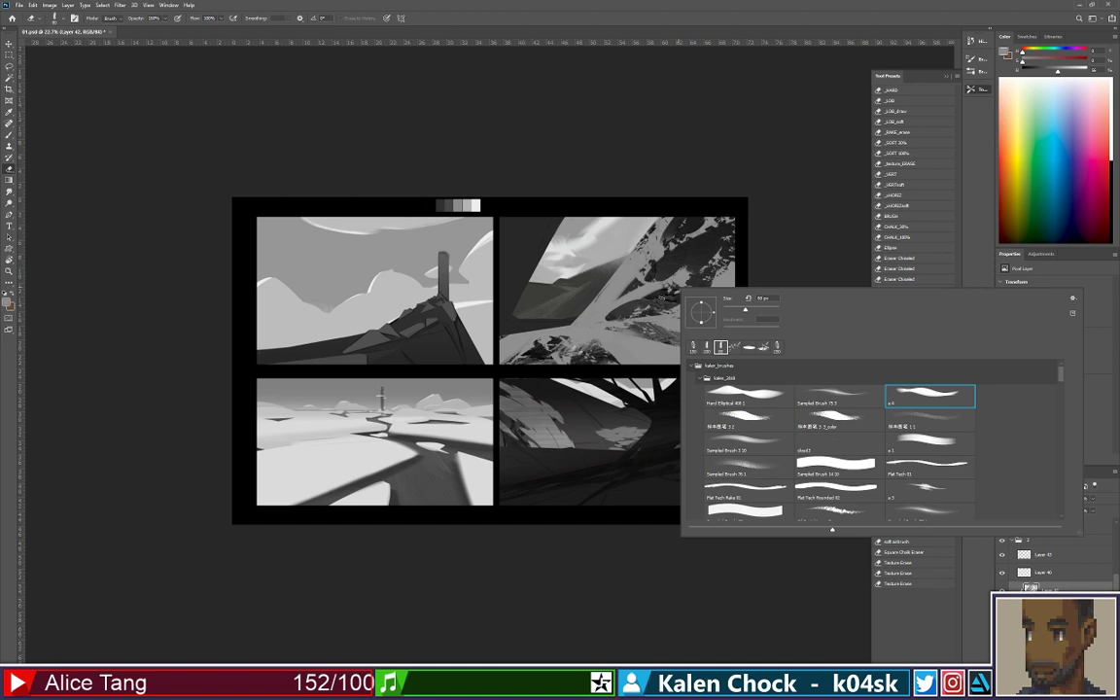
left_click(648, 296)
mouse_move(618, 315)
left_mouse_down()
mouse_move(685, 290)
mouse_move(577, 251)
mouse_move(640, 241)
left_mouse_up()
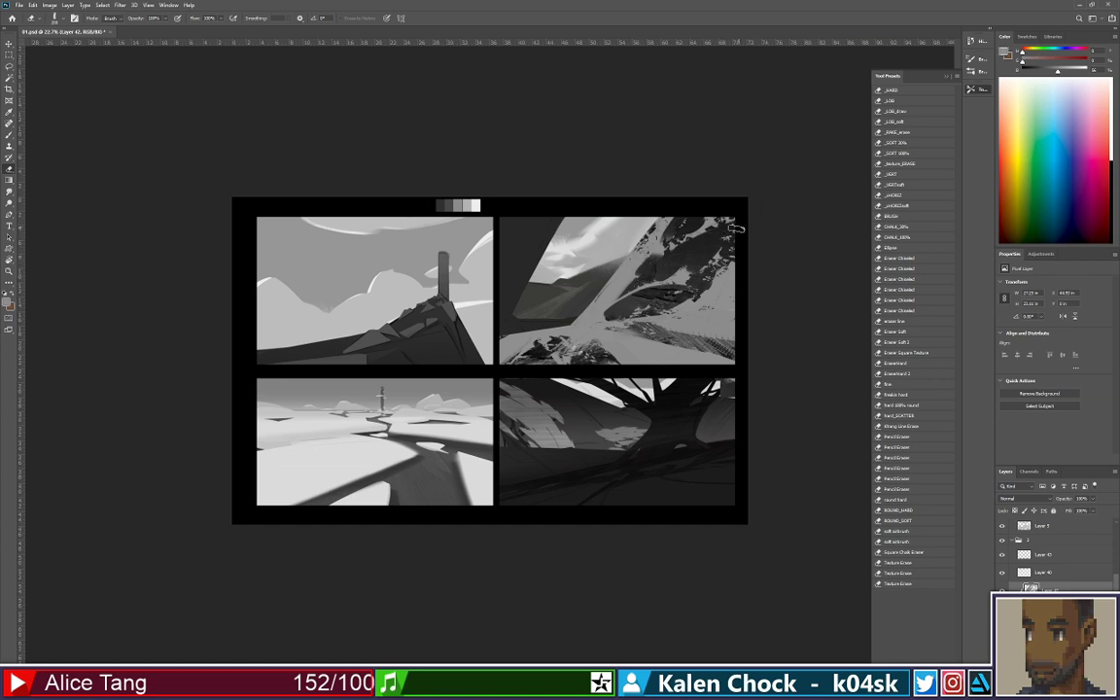
Erase the speckled light patches from the upper right of the cliff with a larger eraser, redoing the first stroke
key("bracketright")
key("bracketright")
key("bracketright")
key("bracketright")
left_click_drag(749, 229, 702, 299)
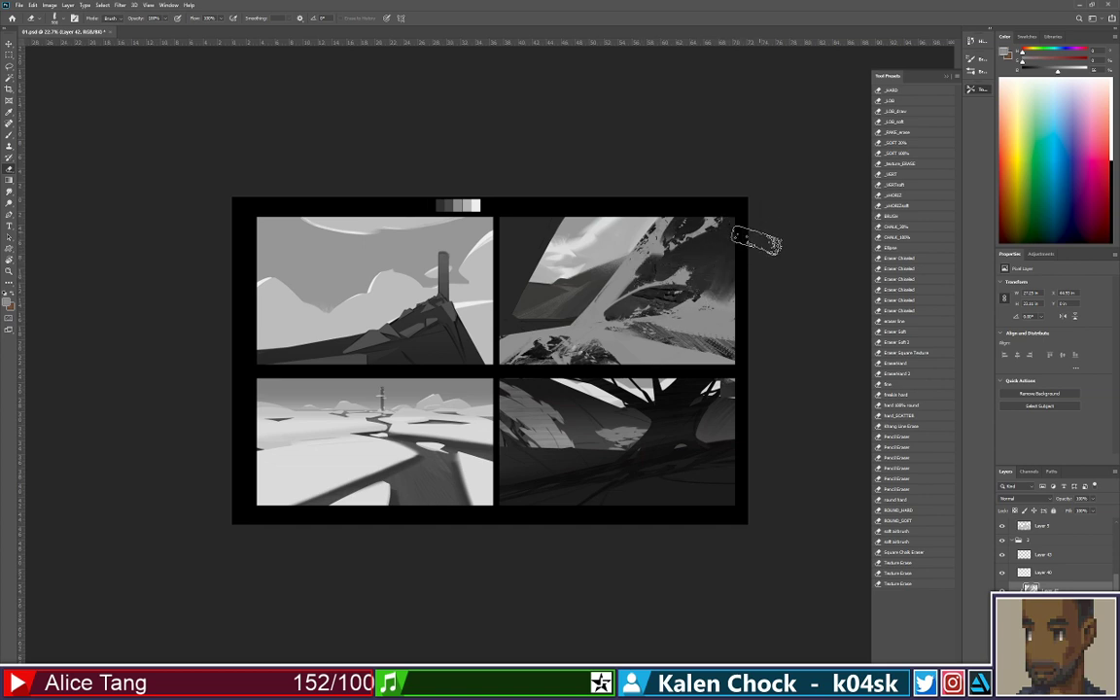
key("ctrl+z")
left_click_drag(737, 238, 694, 276)
left_click_drag(750, 217, 654, 286)
left_click_drag(703, 214, 644, 291)
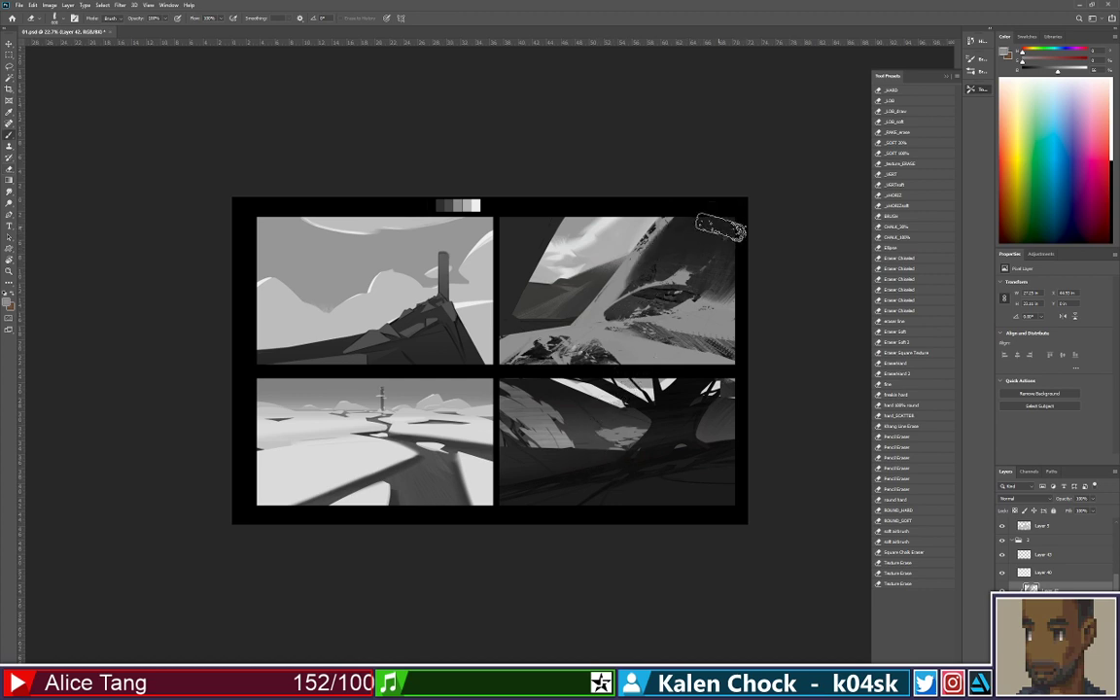
Paint light gray diagonal strokes down the upper face of the cliff with a larger brush, undoing the trial strokes
key("b")
left_click_drag(758, 203, 640, 292)
key("ctrl+z")
key("bracketright")
key("bracketright")
key("bracketright")
key("bracketright")
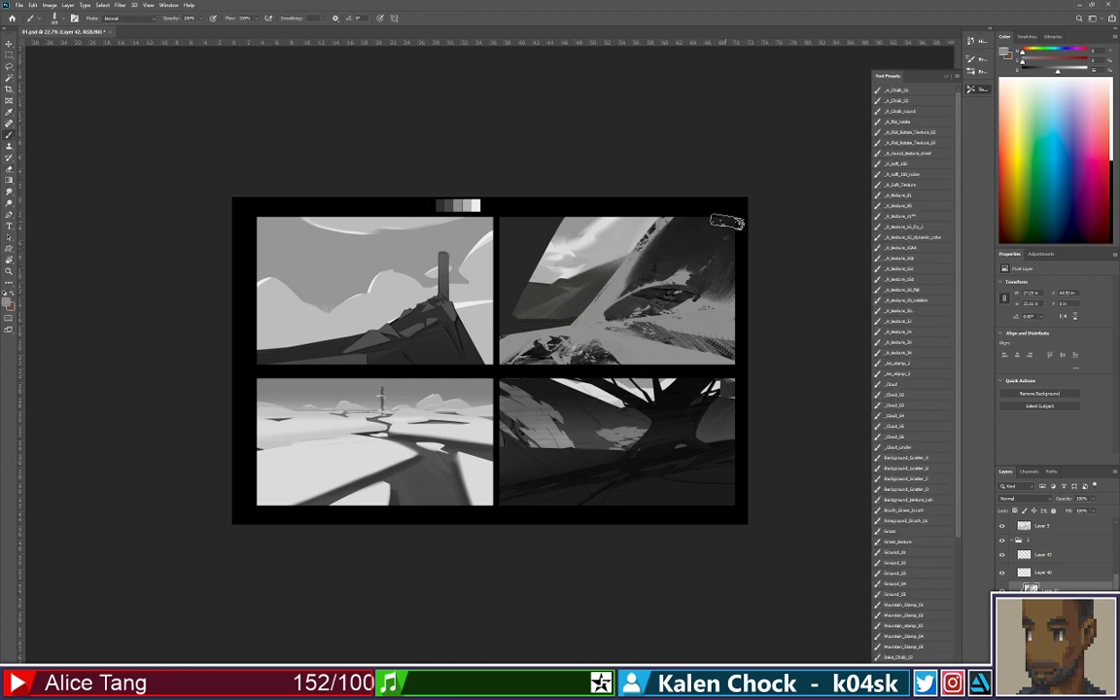
left_click_drag(725, 223, 663, 304)
key("ctrl+z")
left_click_drag(724, 226, 665, 280)
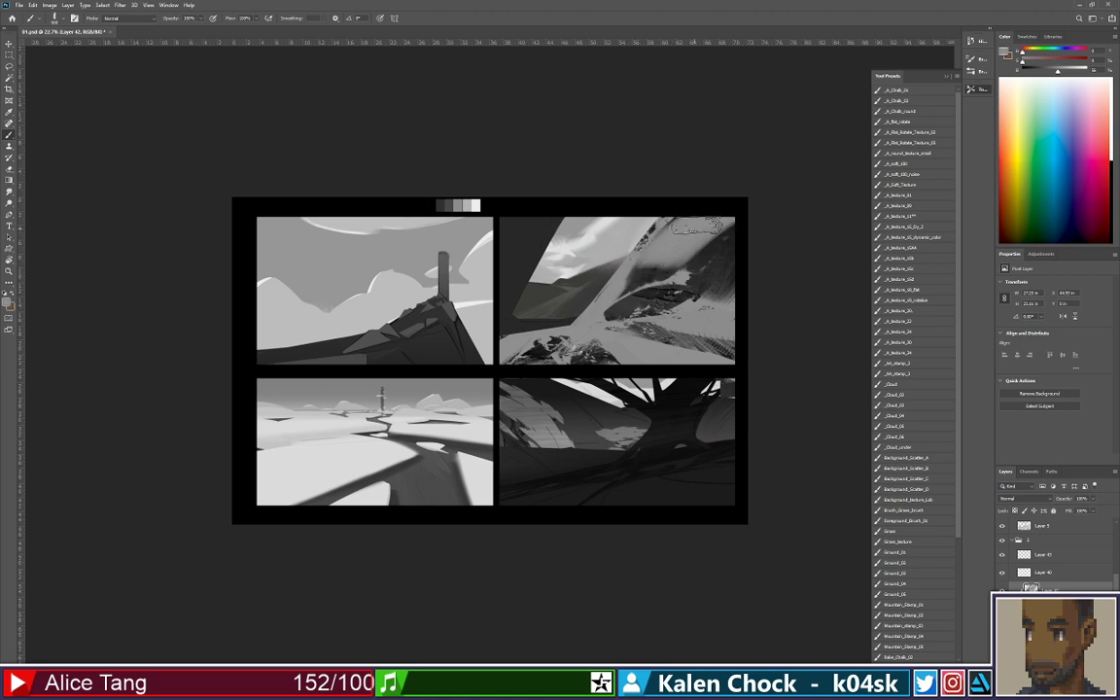
mouse_move(686, 226)
left_mouse_down()
mouse_move(651, 255)
mouse_move(644, 285)
left_mouse_up()
Carve dark rock shapes back out of the upper cliff with a progressively smaller eraser, undoing the last stroke
key("e")
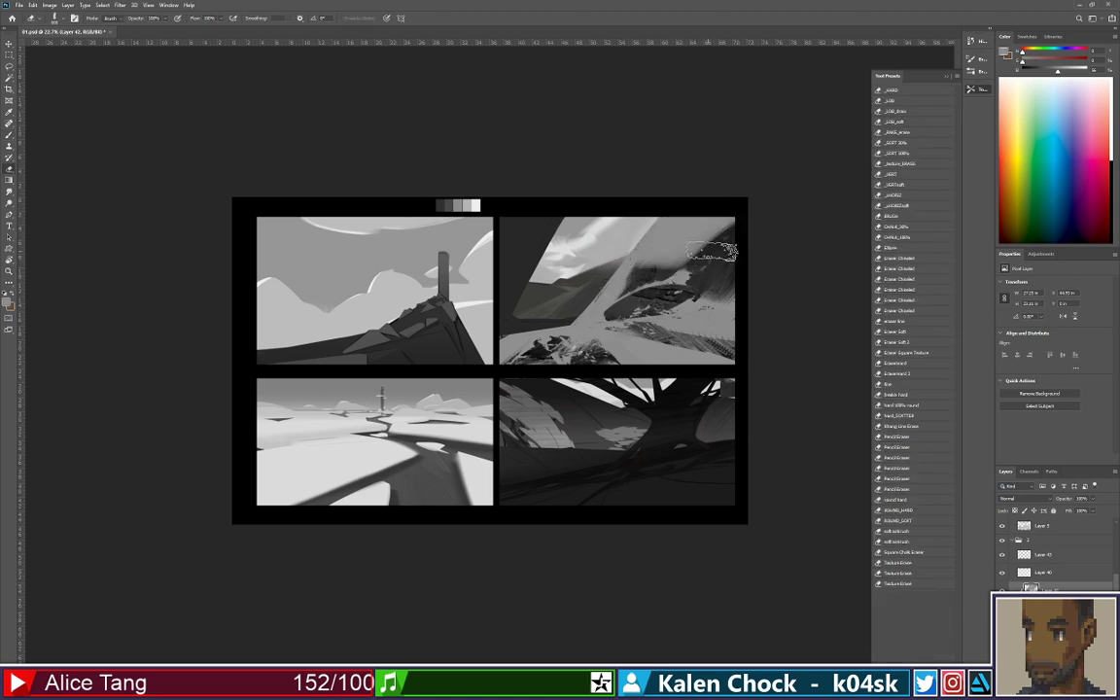
mouse_move(698, 244)
left_mouse_down()
mouse_move(757, 210)
mouse_move(700, 233)
mouse_move(714, 272)
mouse_move(725, 245)
mouse_move(704, 282)
mouse_move(710, 262)
mouse_move(678, 275)
mouse_move(678, 231)
mouse_move(629, 281)
mouse_move(683, 251)
mouse_move(638, 276)
mouse_move(671, 250)
mouse_move(681, 255)
mouse_move(644, 278)
left_mouse_up()
key("[")
key("[")
key("[")
key("[")
key("[")
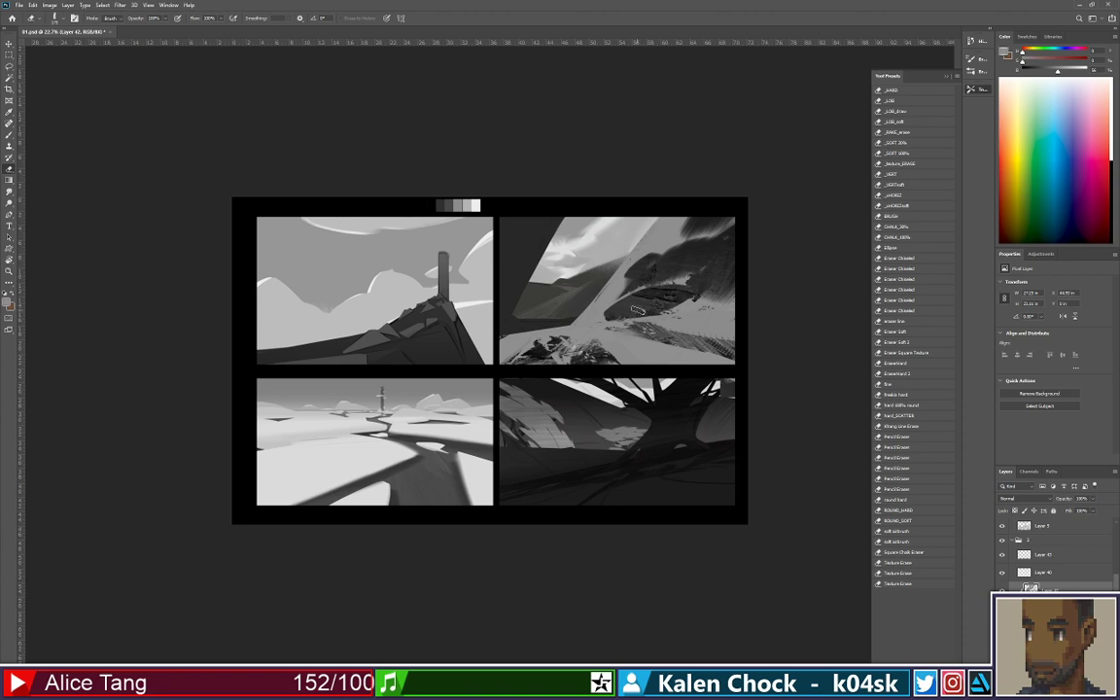
left_click_drag(673, 311, 719, 295)
key("ctrl+z")
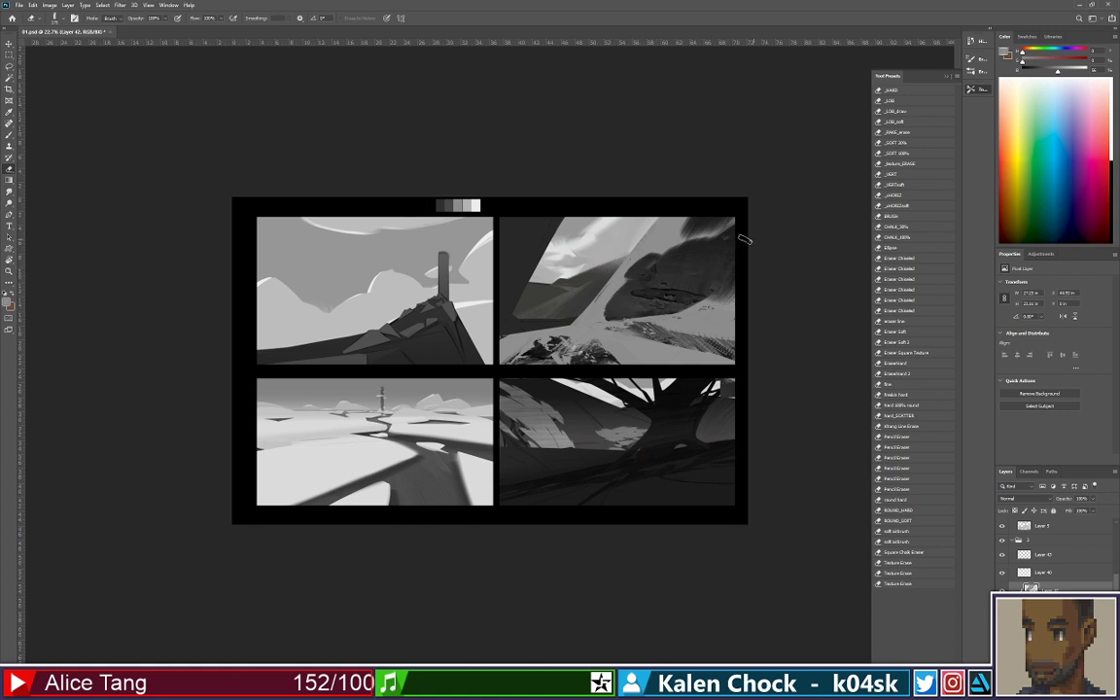
Rework the cliff's middle by alternating erasing and light gray strokes sweeping down toward the foreground, undoing the unwanted ones
key("b")
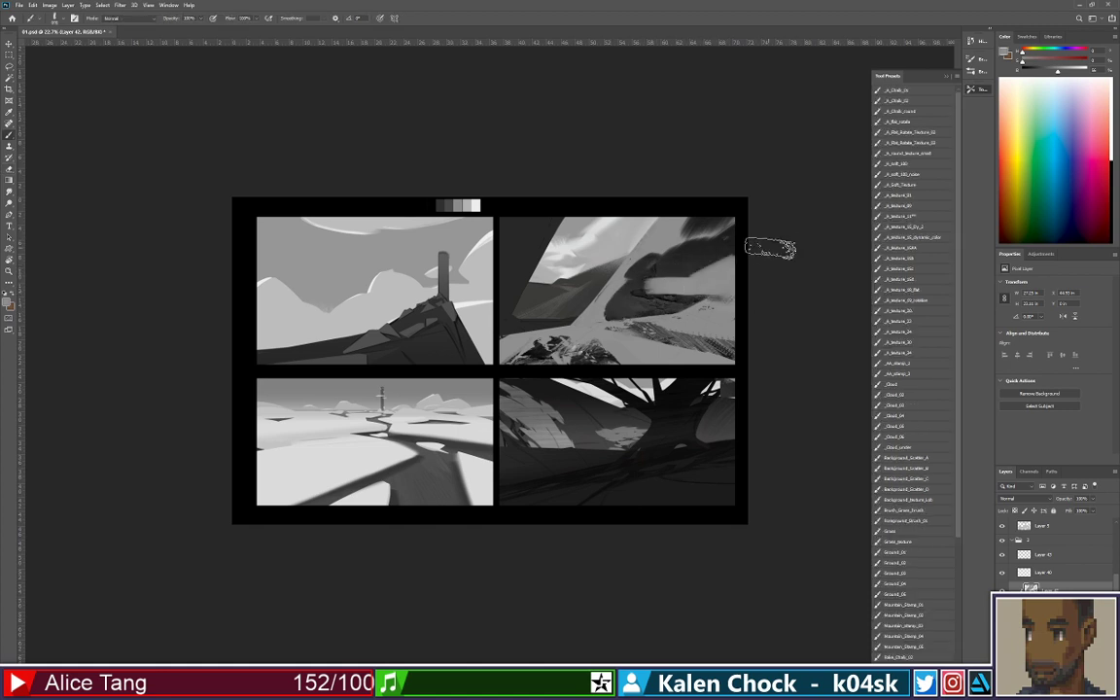
key("e")
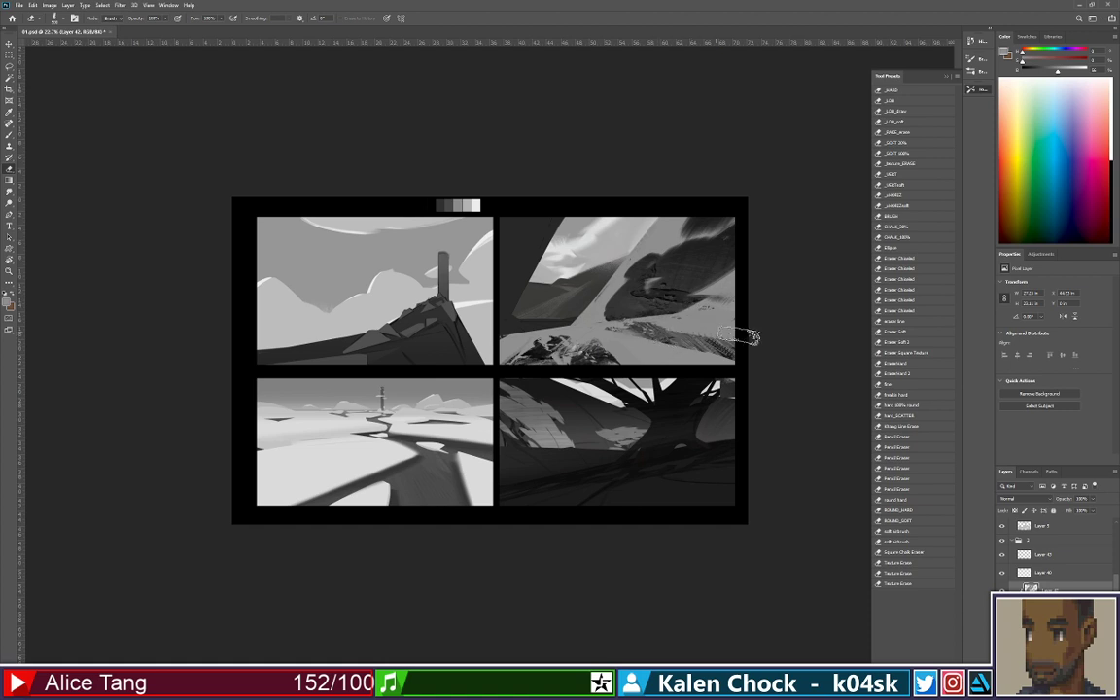
key("b")
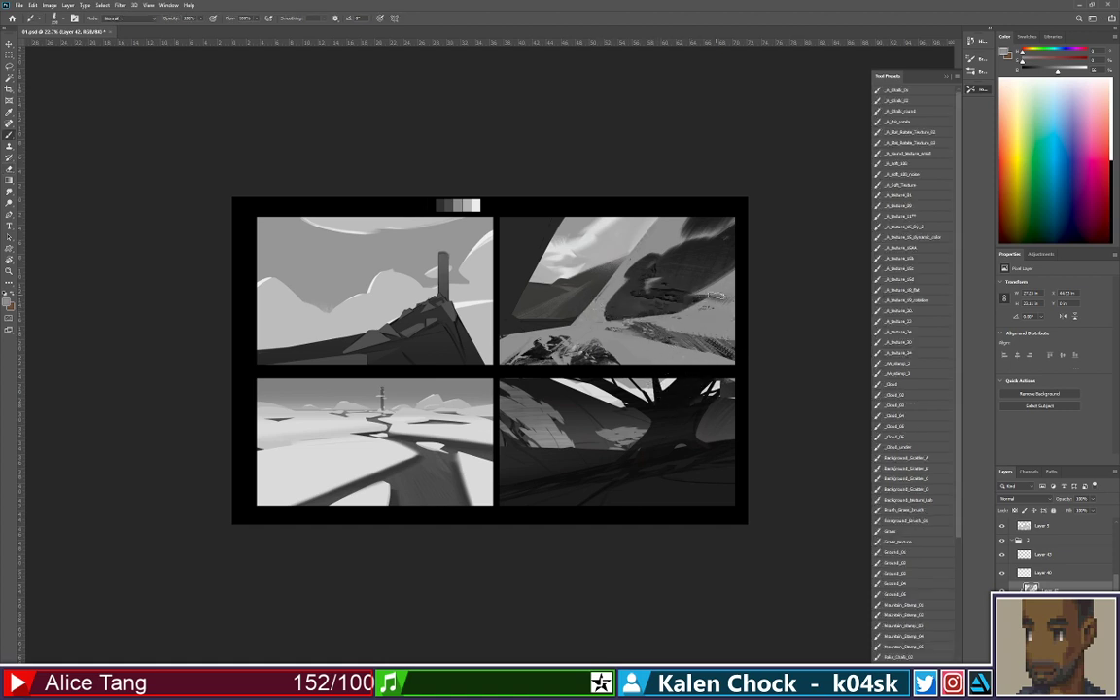
left_click_drag(714, 294, 601, 317)
key("ctrl+z")
mouse_move(727, 284)
left_mouse_down()
mouse_move(605, 319)
mouse_move(713, 306)
mouse_move(556, 284)
left_mouse_up()
key("ctrl+z")
key("ctrl+z")
key("ctrl+z")
left_click_drag(678, 291, 553, 345)
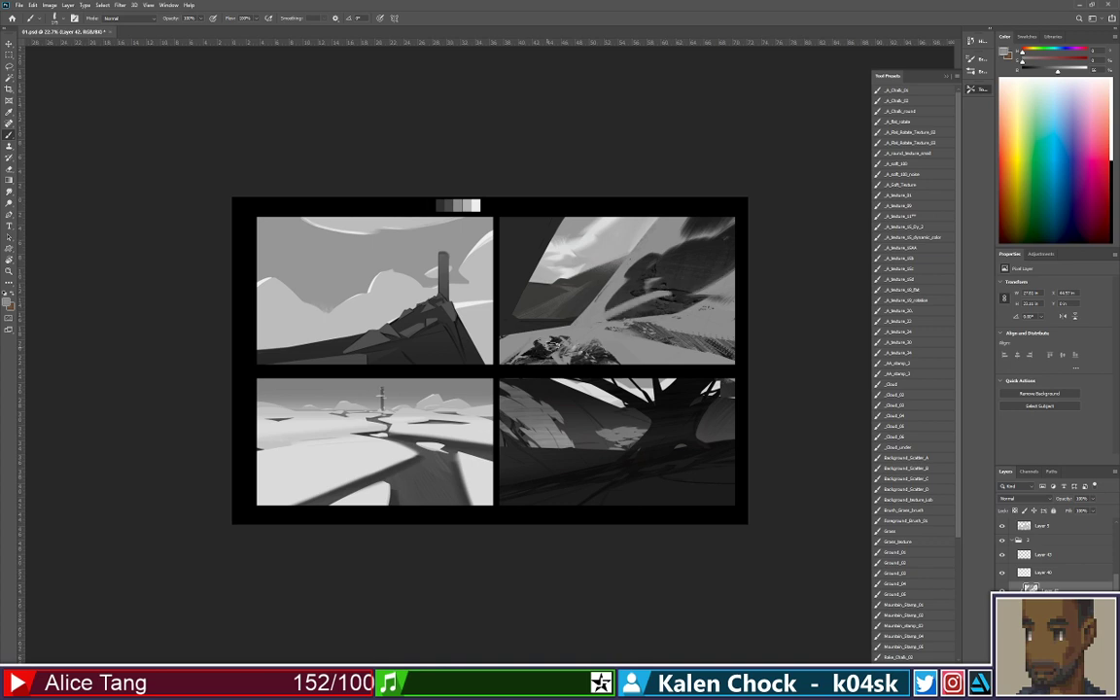
Refine the light slope on the cliff's left side by alternating the eraser and light gray brush strokes
key("e")
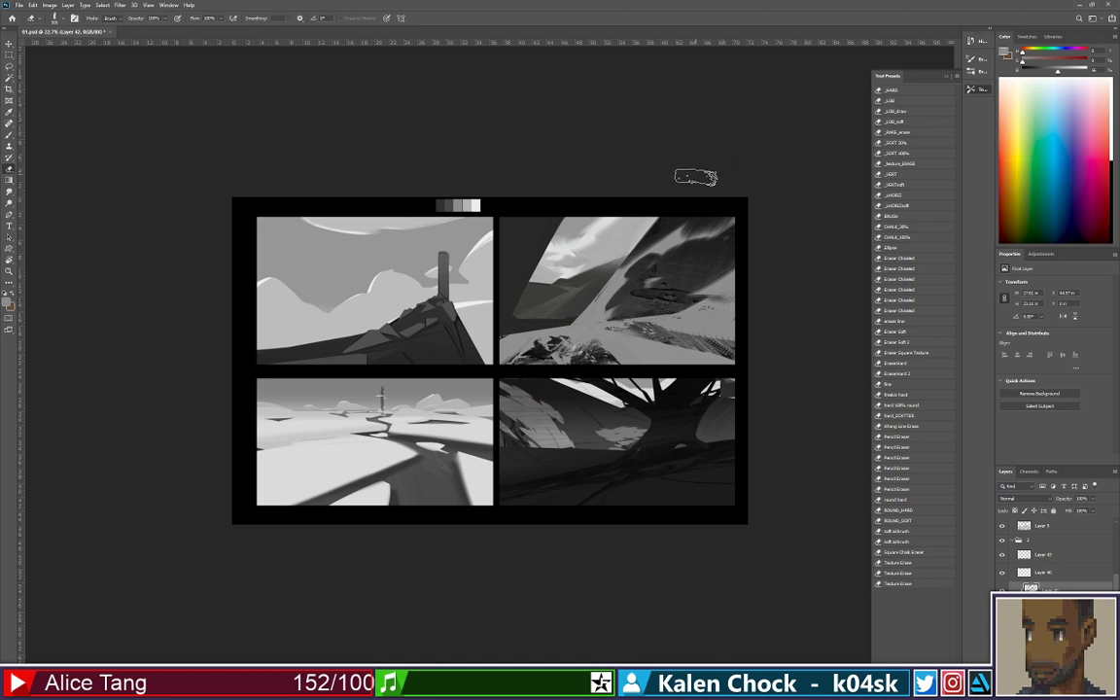
key("b")
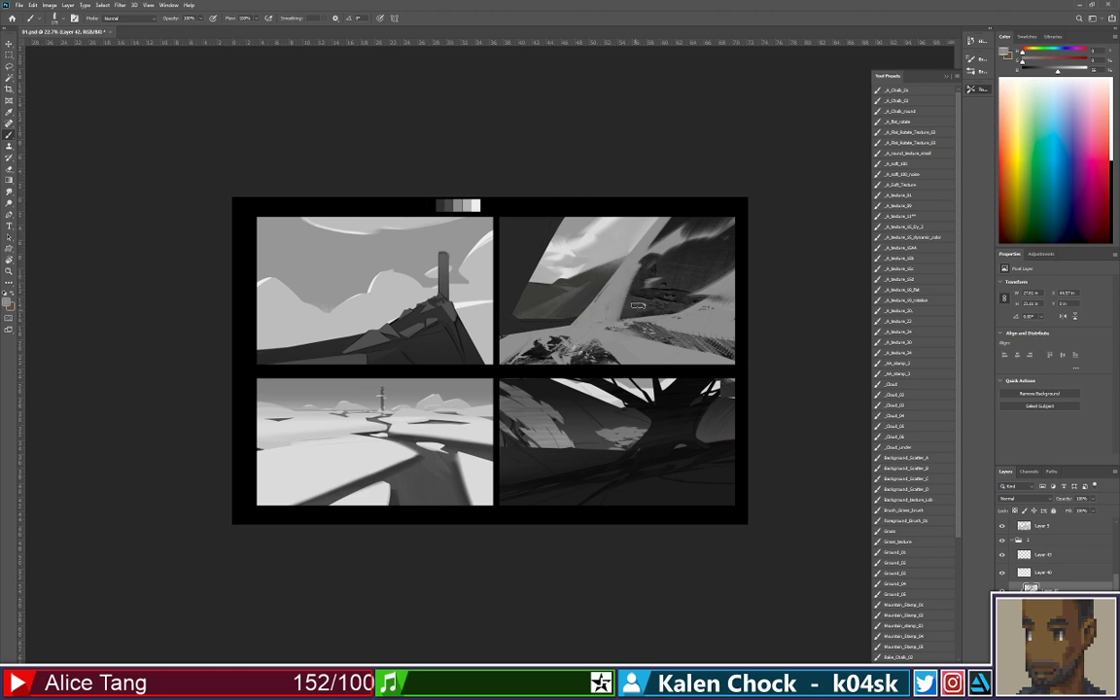
key("e")
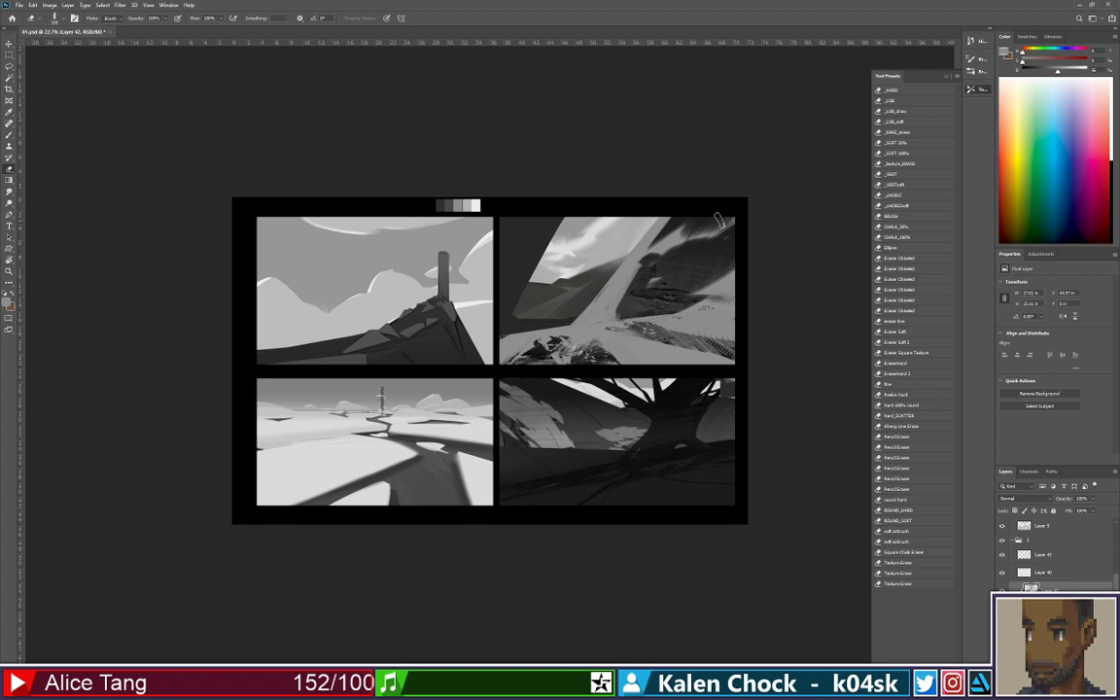
Lock Layer 42's transparent pixels and darken the upper part of the light slope with dark gray sampled from the cliff
key("b")
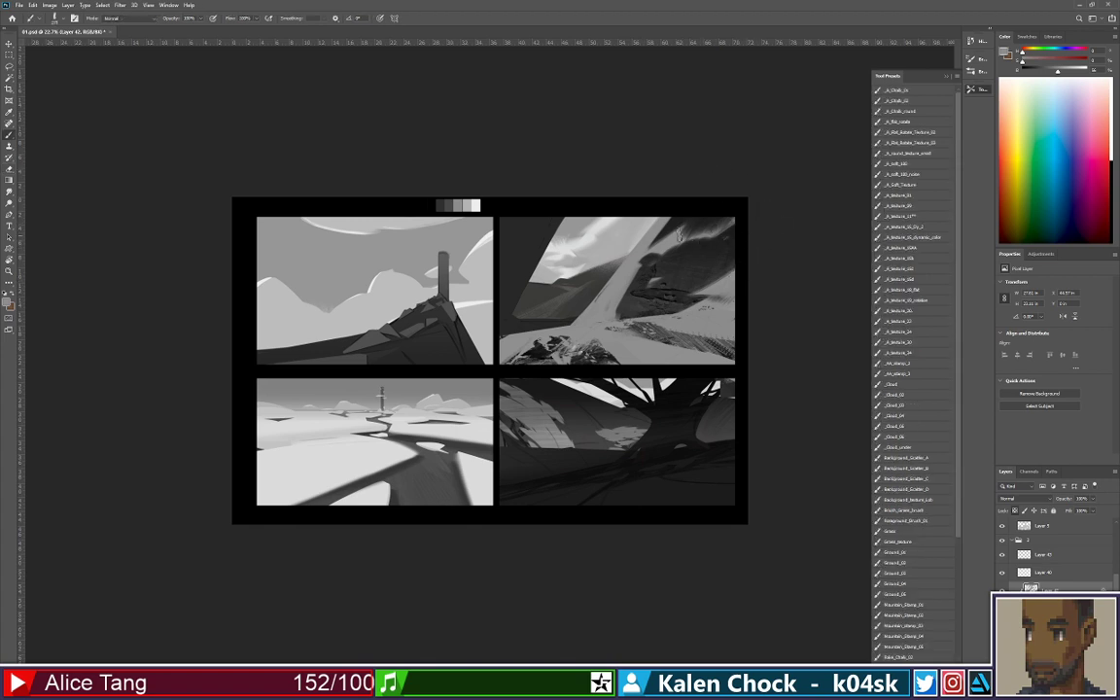
left_click(693, 229, "alt")
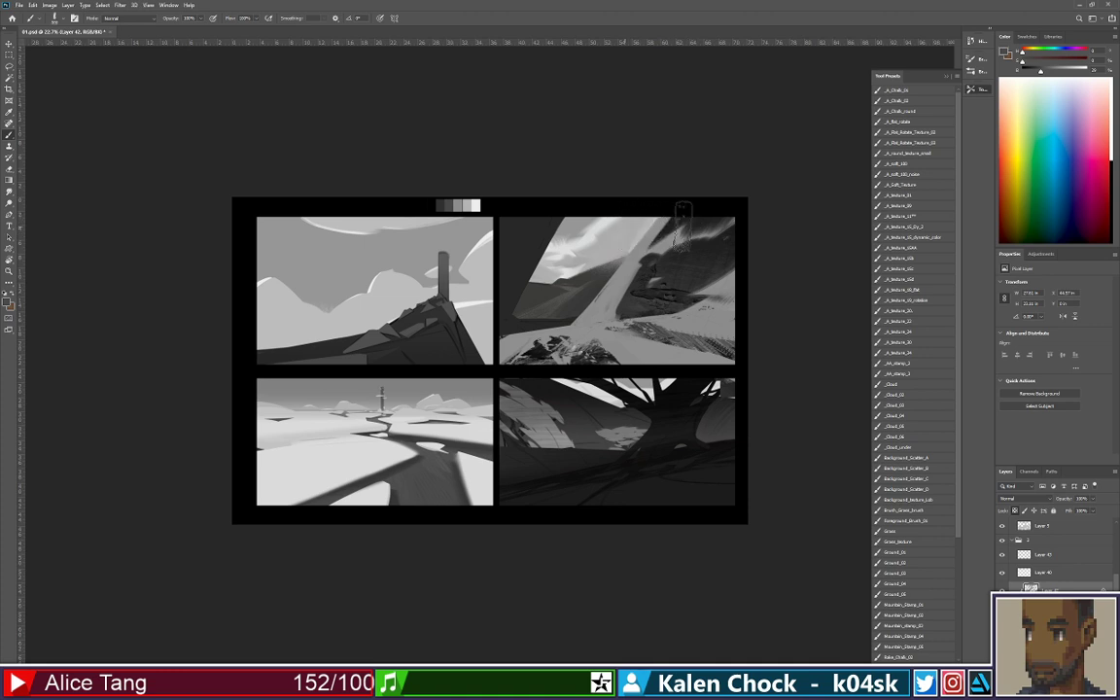
left_click_drag(644, 231, 862, 262)
left_click_drag(599, 270, 815, 308)
left_click_drag(557, 289, 880, 291)
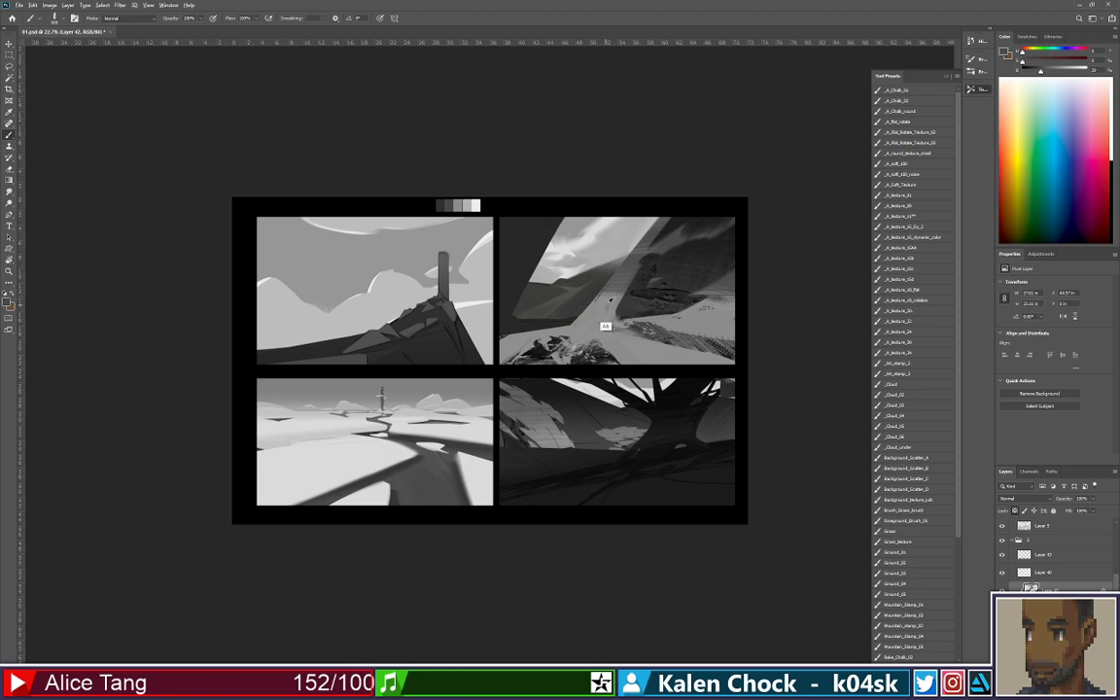
Shade the upper cliff and slope with grays sampled from the image at 30% brush opacity
left_click(661, 263, "alt")
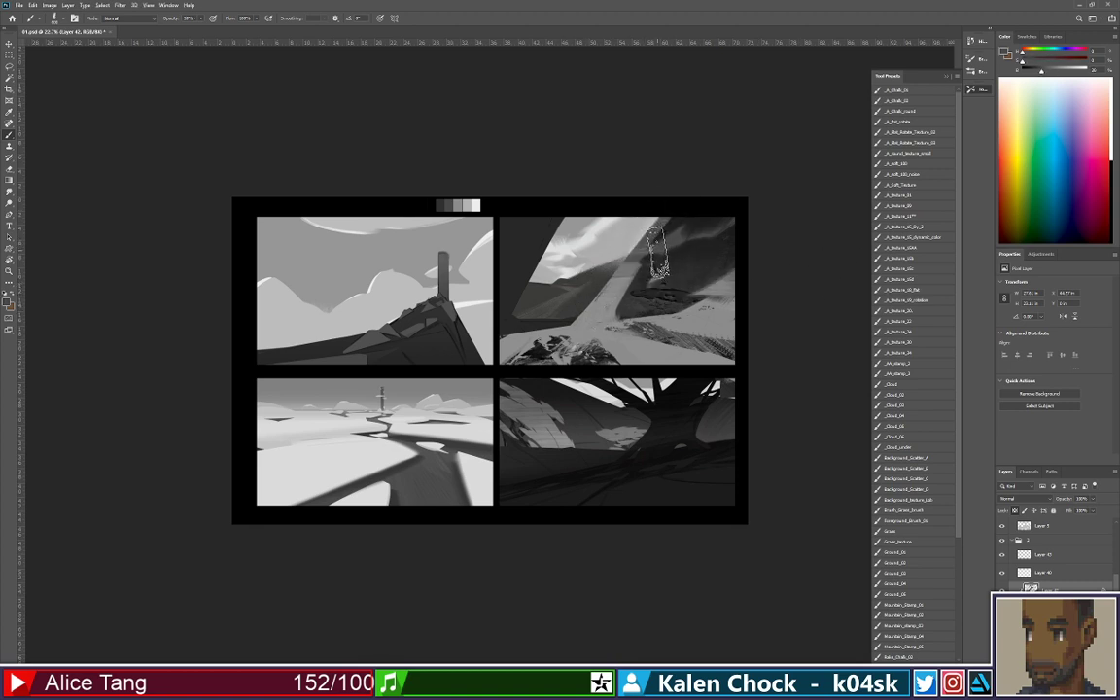
left_click(637, 271, "alt")
key("3")
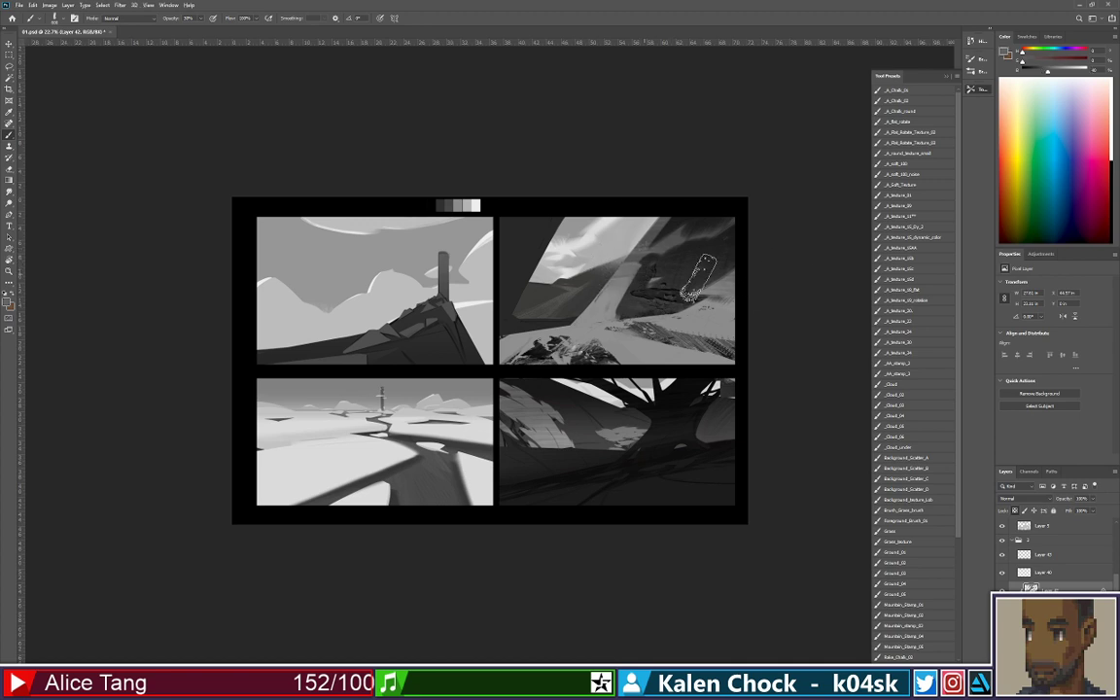
left_click(673, 250, "alt")
left_click_drag(583, 209, 702, 210)
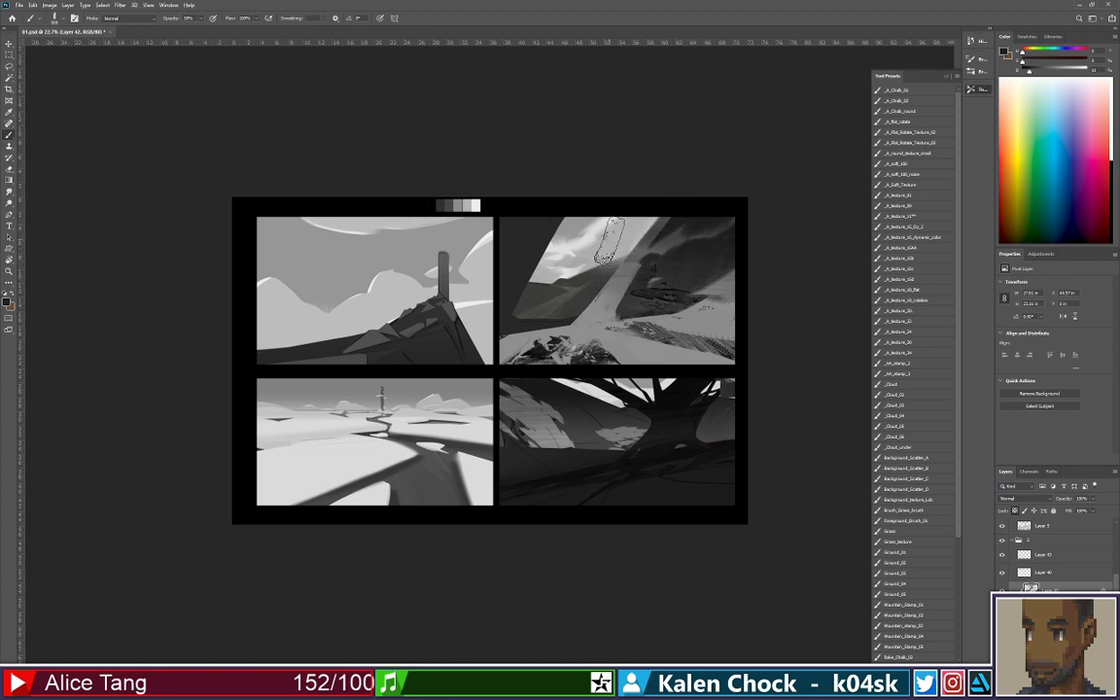
mouse_move(549, 217)
left_mouse_down()
mouse_move(754, 230)
mouse_move(786, 270)
left_mouse_up()
left_click_drag(511, 260, 739, 292)
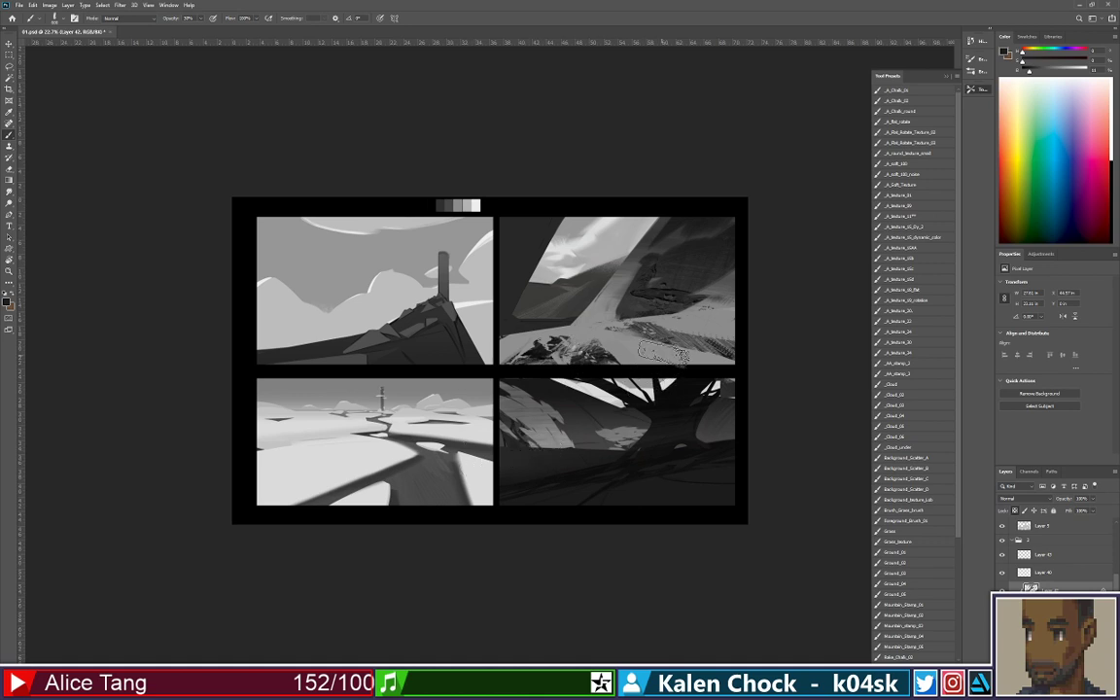
key("v")
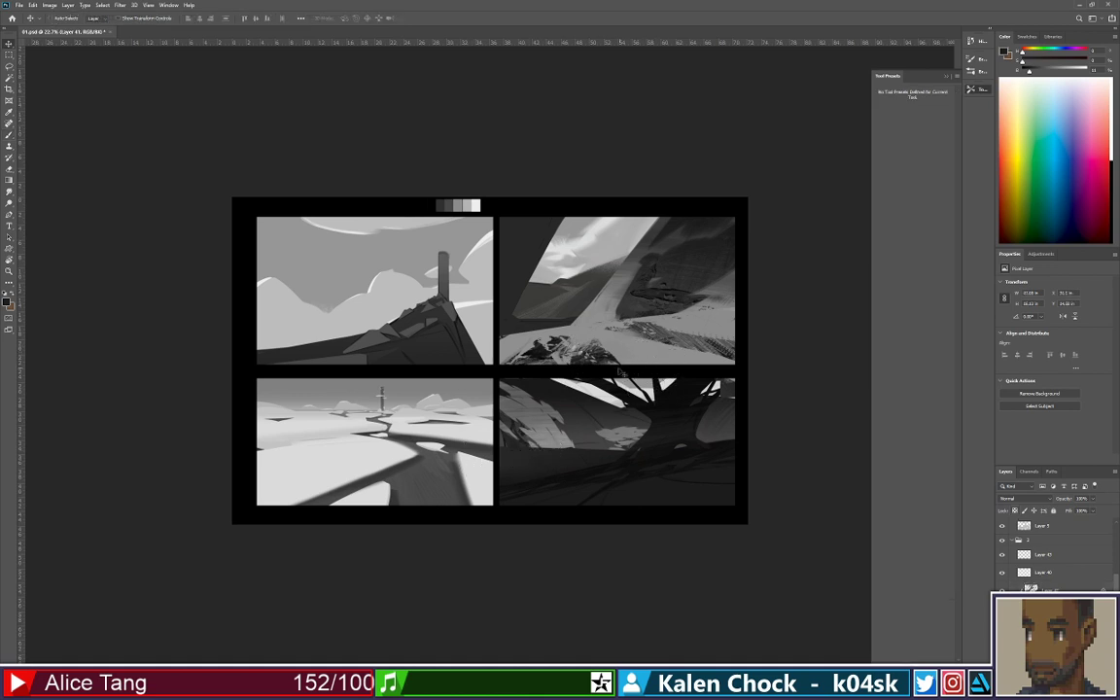
Paint over the textured foreground ground of the upper-right thumbnail with sampled light gray at 100% brush opacity
key("e")
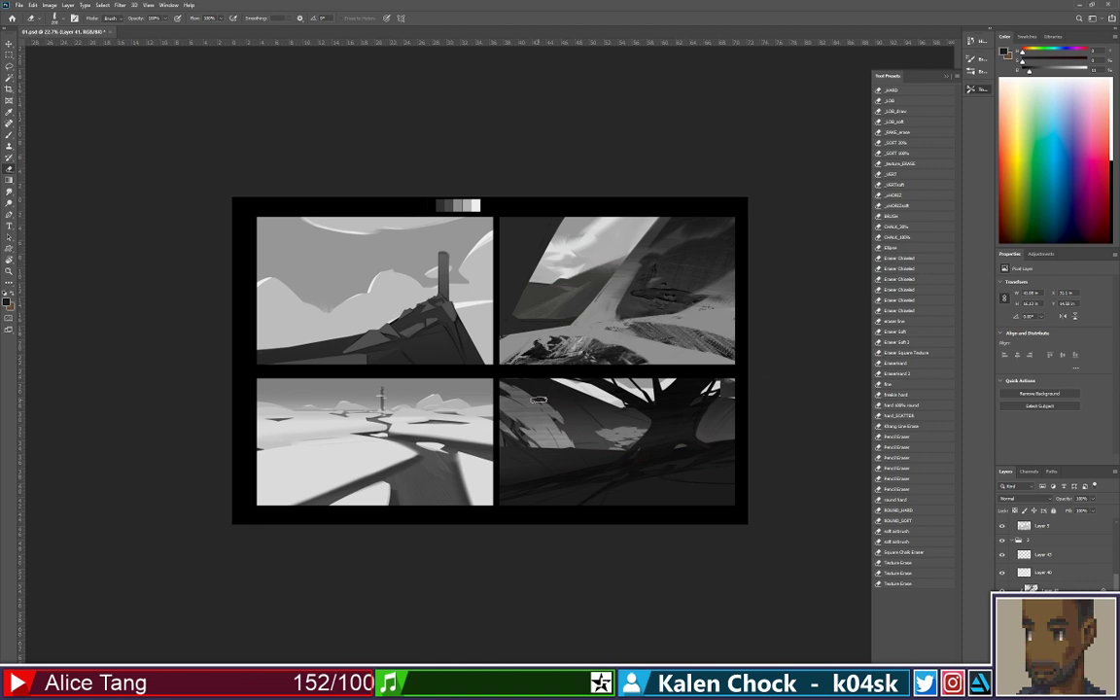
key("b")
left_click_drag(585, 339, 622, 352)
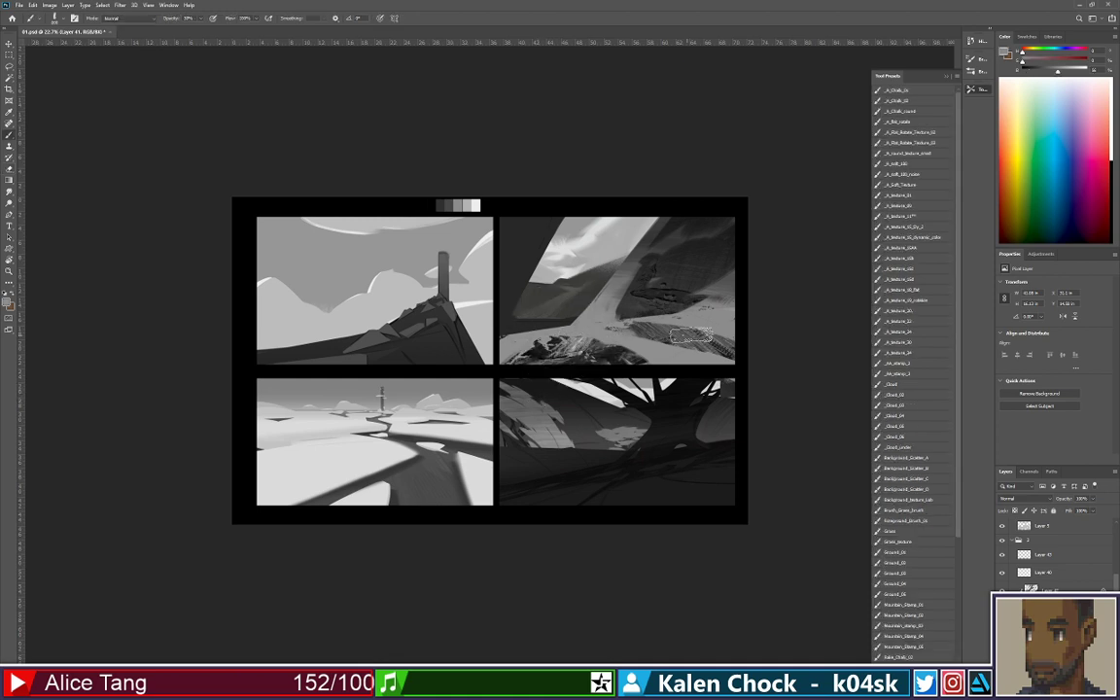
key("0")
left_click_drag(722, 316, 586, 373)
left_click_drag(686, 325, 411, 393)
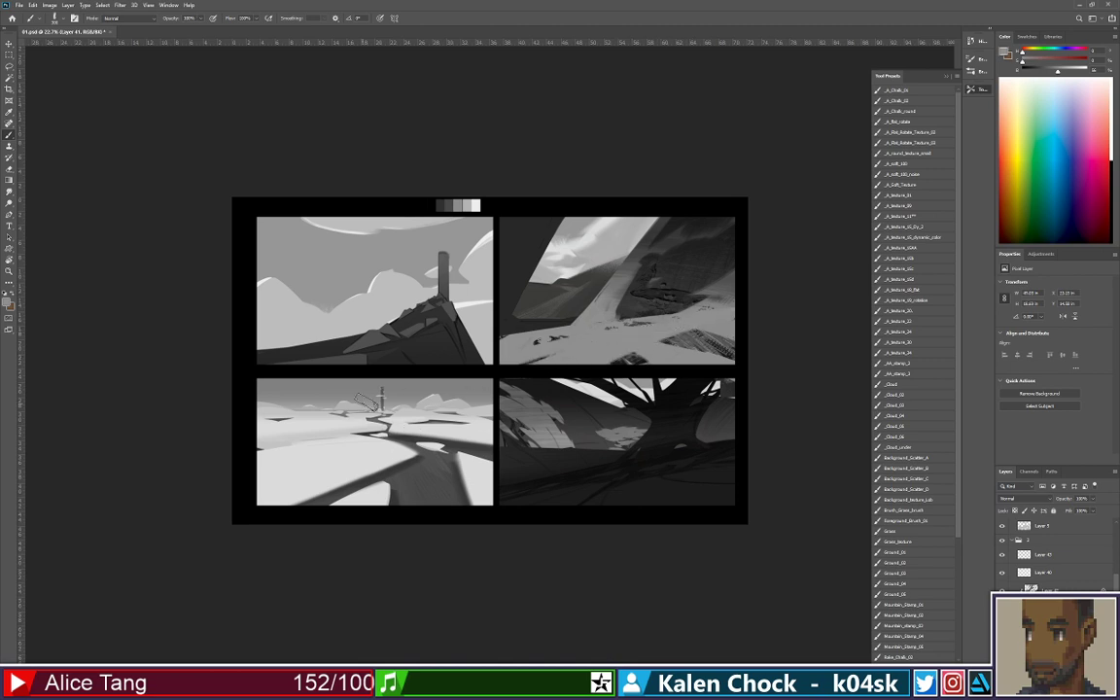
Rework the foreground's right side by alternating erasing and light gray strokes, and choose a different eraser tip
key("e")
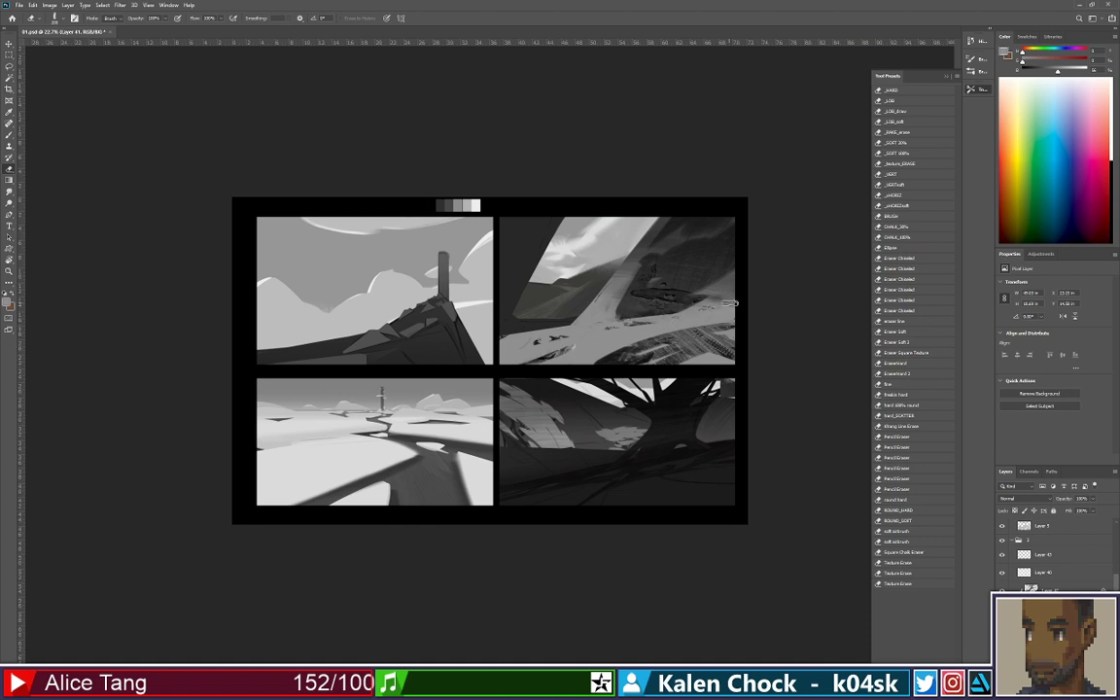
mouse_move(698, 332)
left_mouse_down()
mouse_move(642, 361)
mouse_move(707, 367)
mouse_move(721, 340)
left_mouse_up()
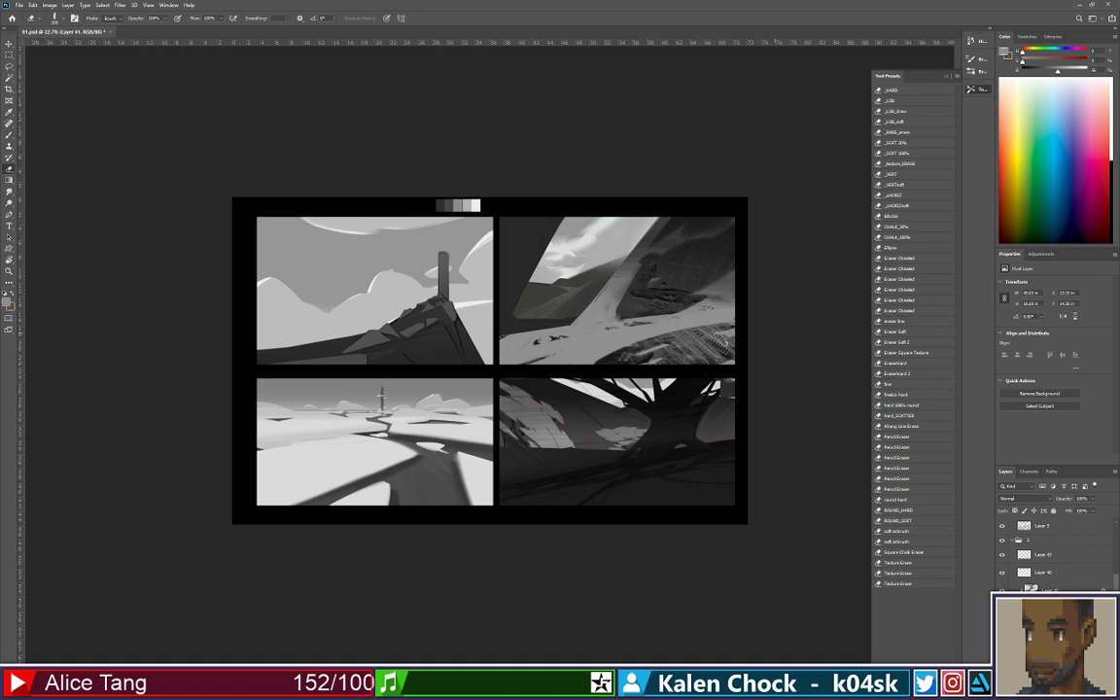
key("b")
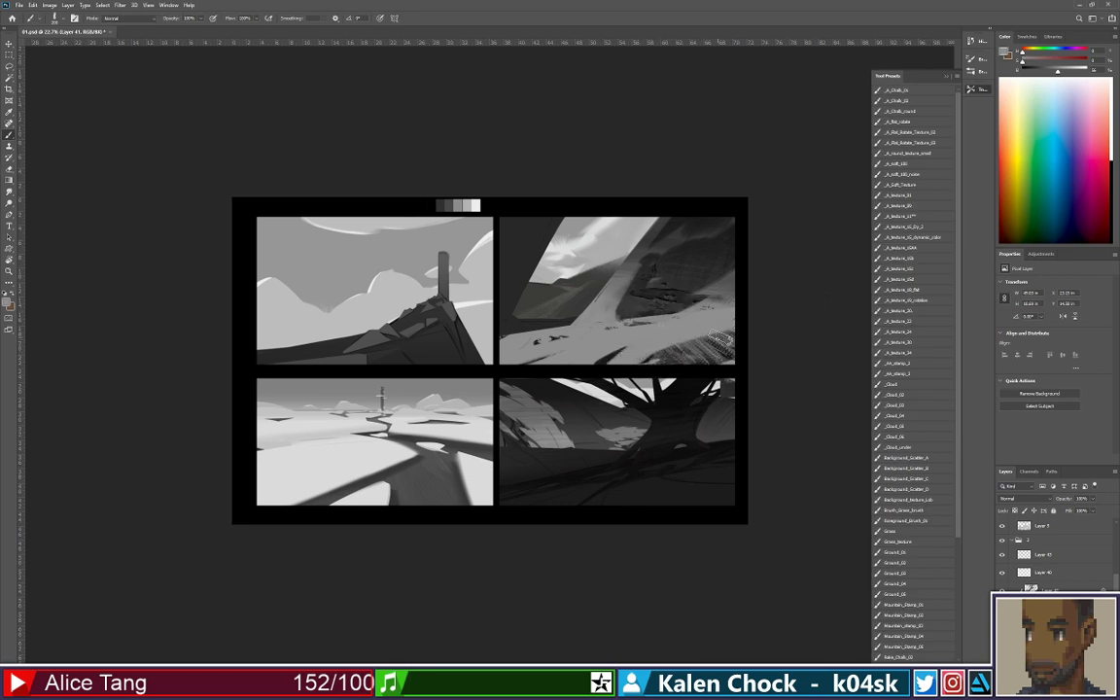
key("e")
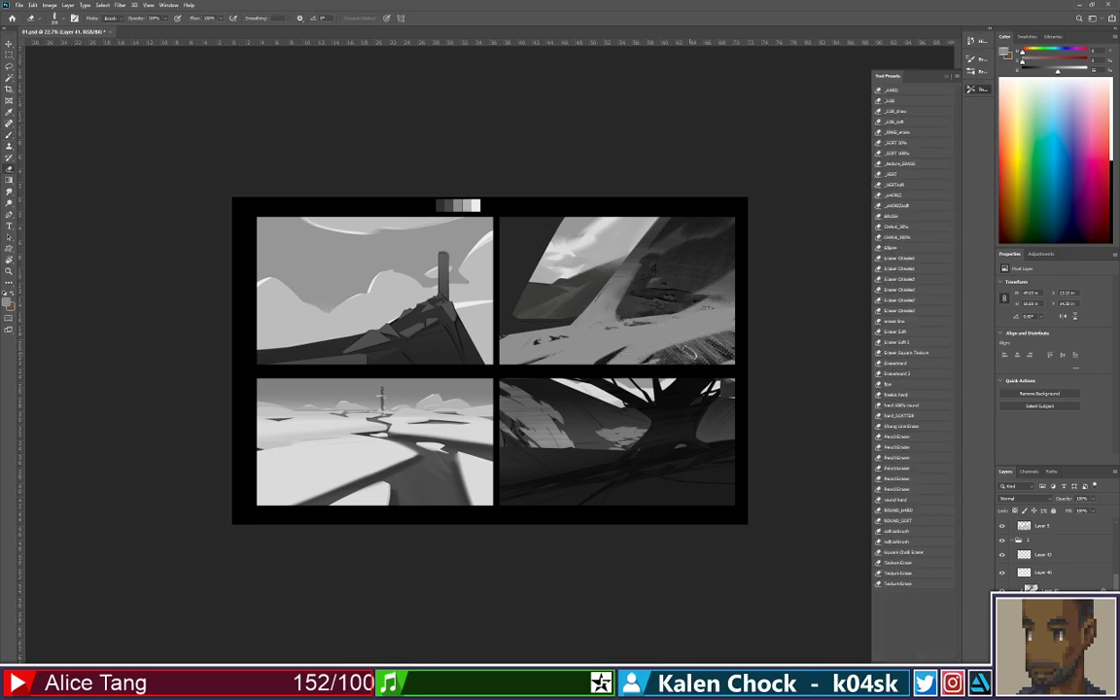
right_click(697, 352)
double_click(846, 455)
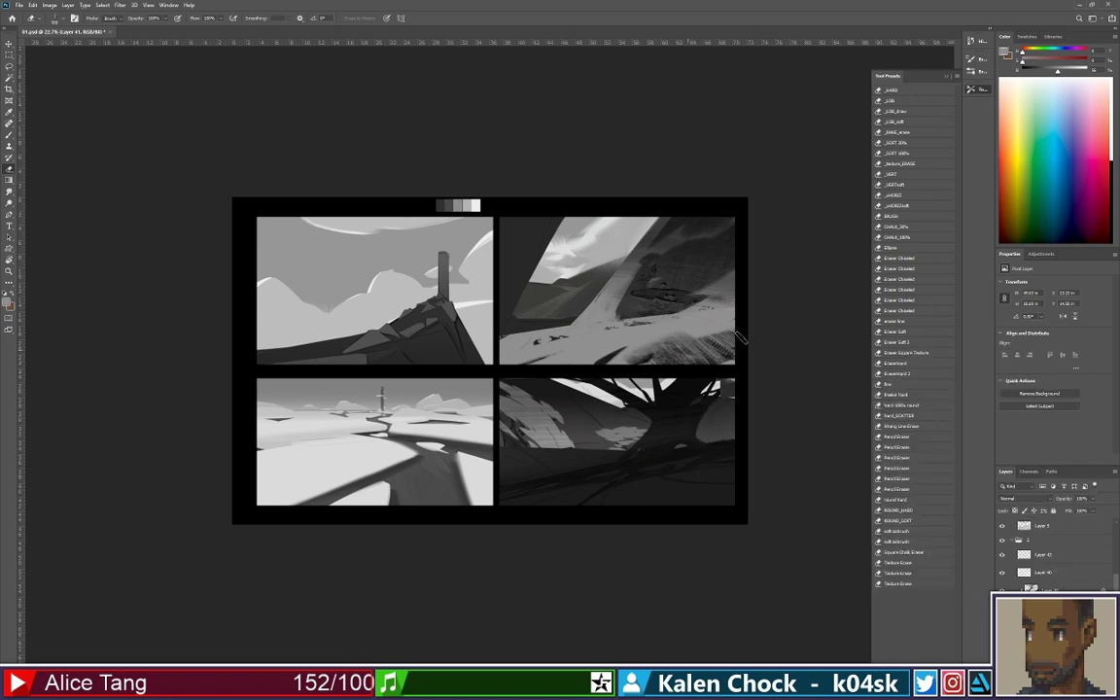
Undo the last foreground strokes and rework the ground's lower middle with alternating erasing and light gray strokes
key("ctrl+alt+z")
key("ctrl+alt+z")
key("ctrl+alt+z")
key("ctrl+alt+z")
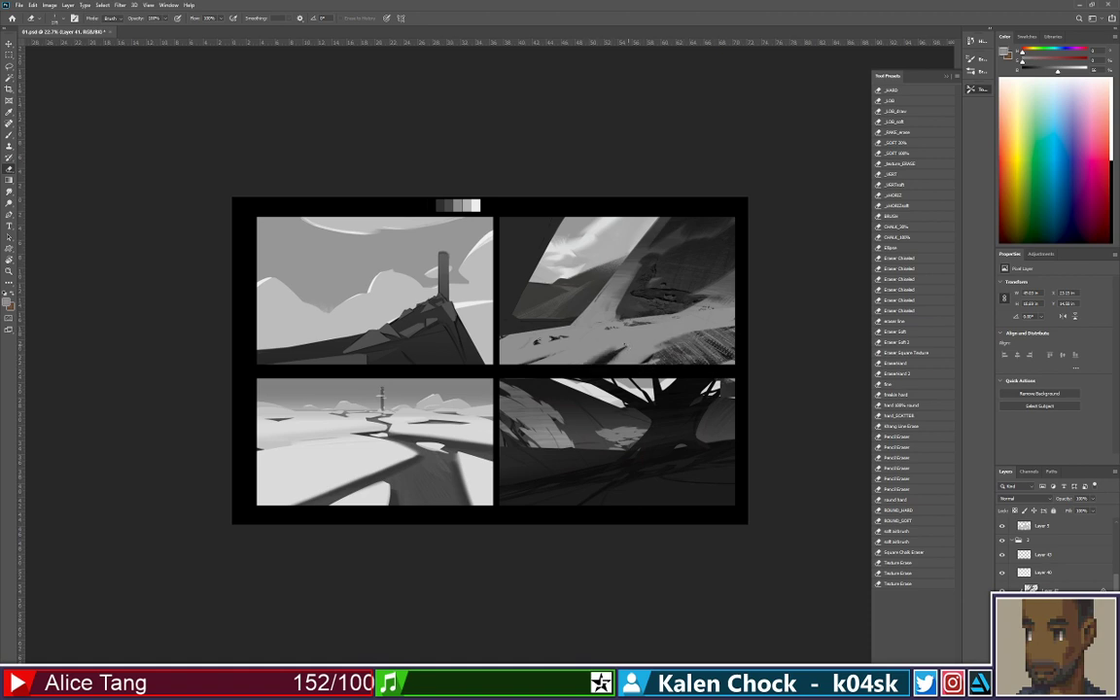
left_click_drag(627, 347, 585, 365)
key("b")
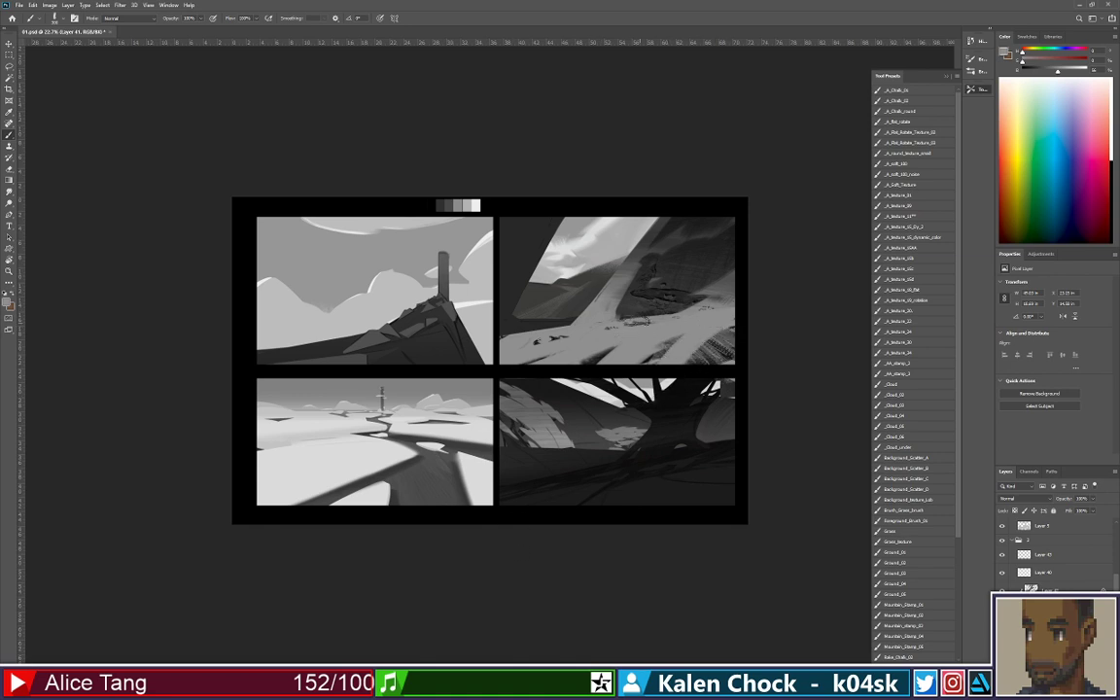
key("e")
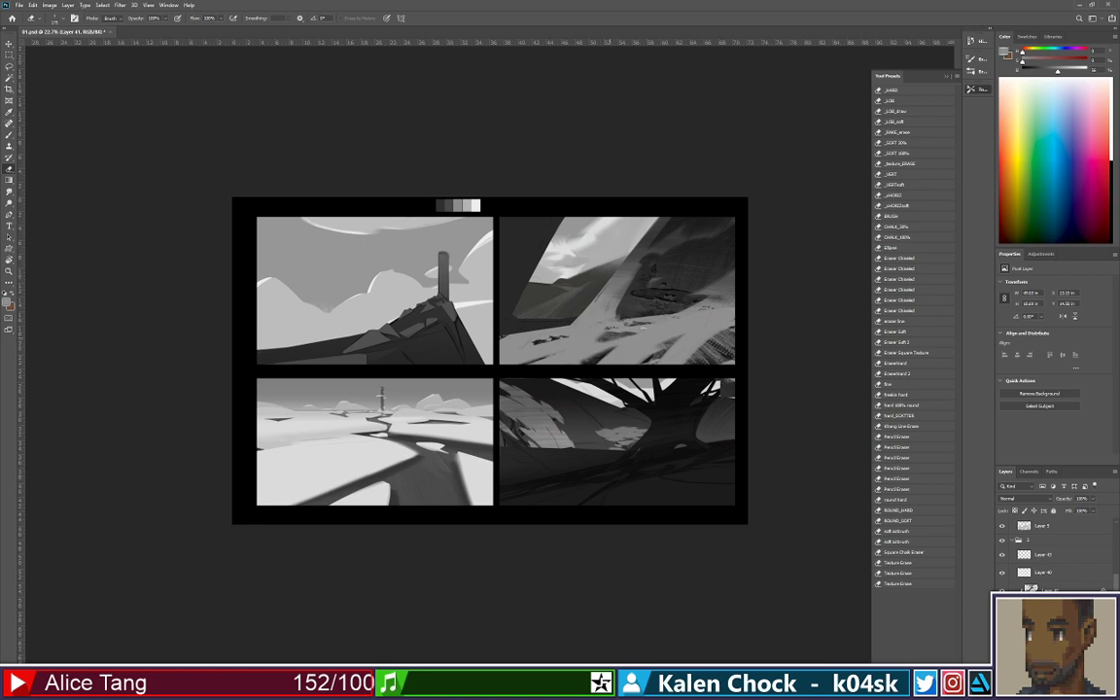
key("b")
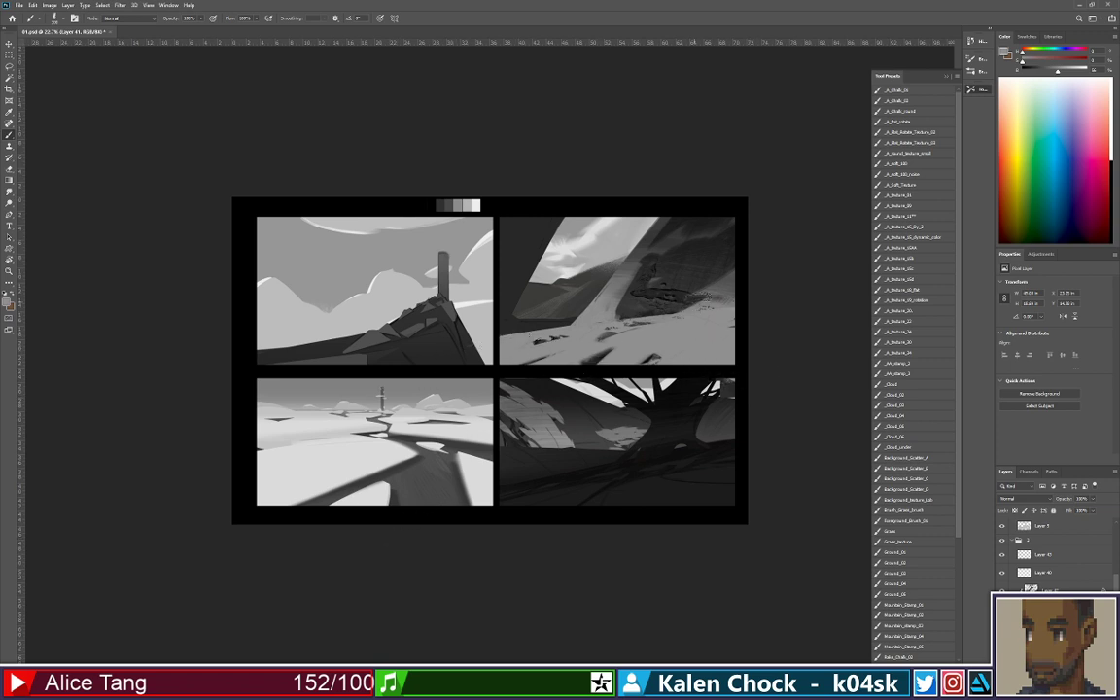
Shade the foreground's right side with broad, semi-transparent strokes of a darker gray sampled from the cliff's right edge, using an enlarged brush
left_click(722, 290, "alt")
key("]")
key("]")
key("]")
key("]")
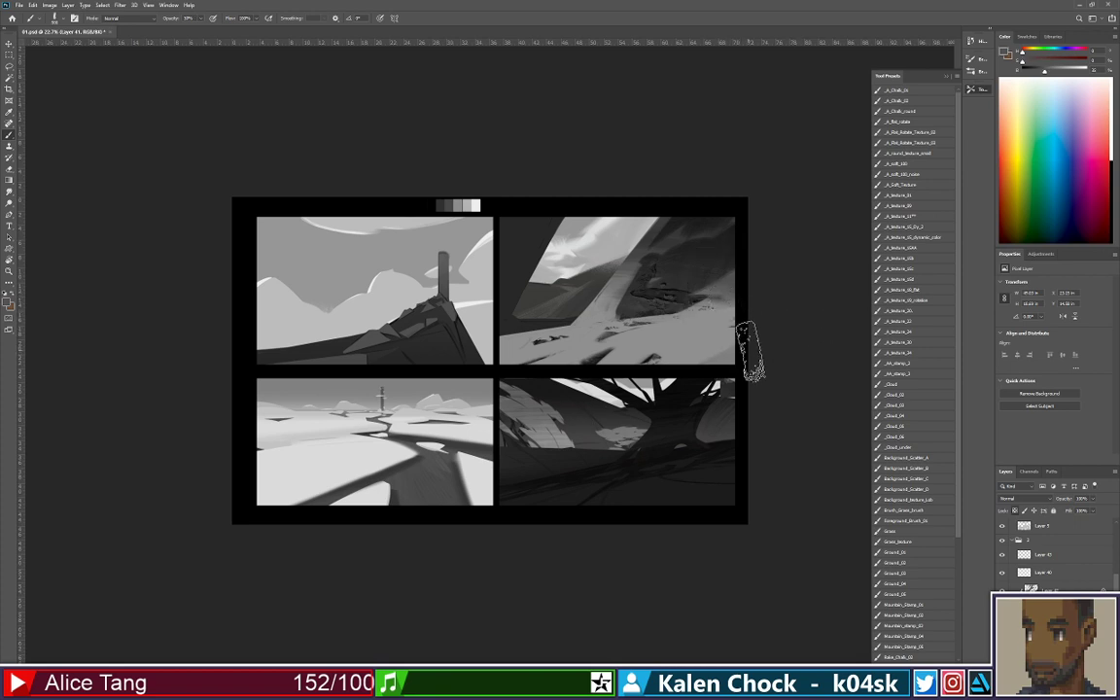
mouse_move(811, 335)
left_mouse_down()
mouse_move(697, 380)
mouse_move(650, 370)
left_mouse_up()
left_click_drag(779, 321, 574, 394)
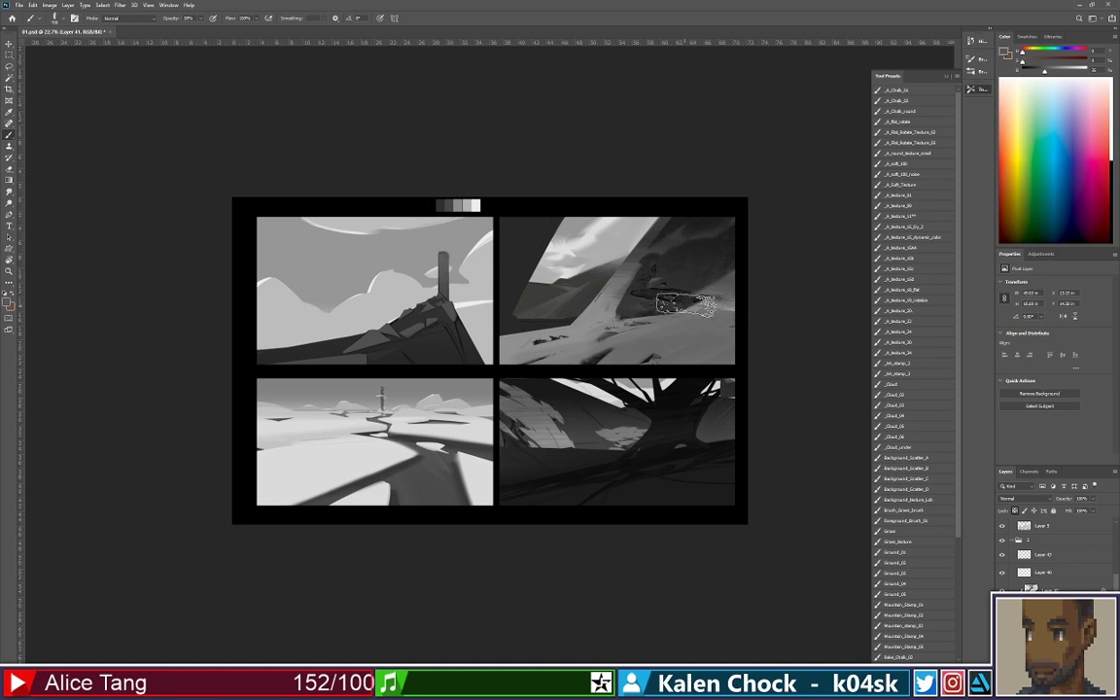
Sample near-black from the cliff's dark crevice and add a new layer for the rock texture
left_click(670, 294, "alt")
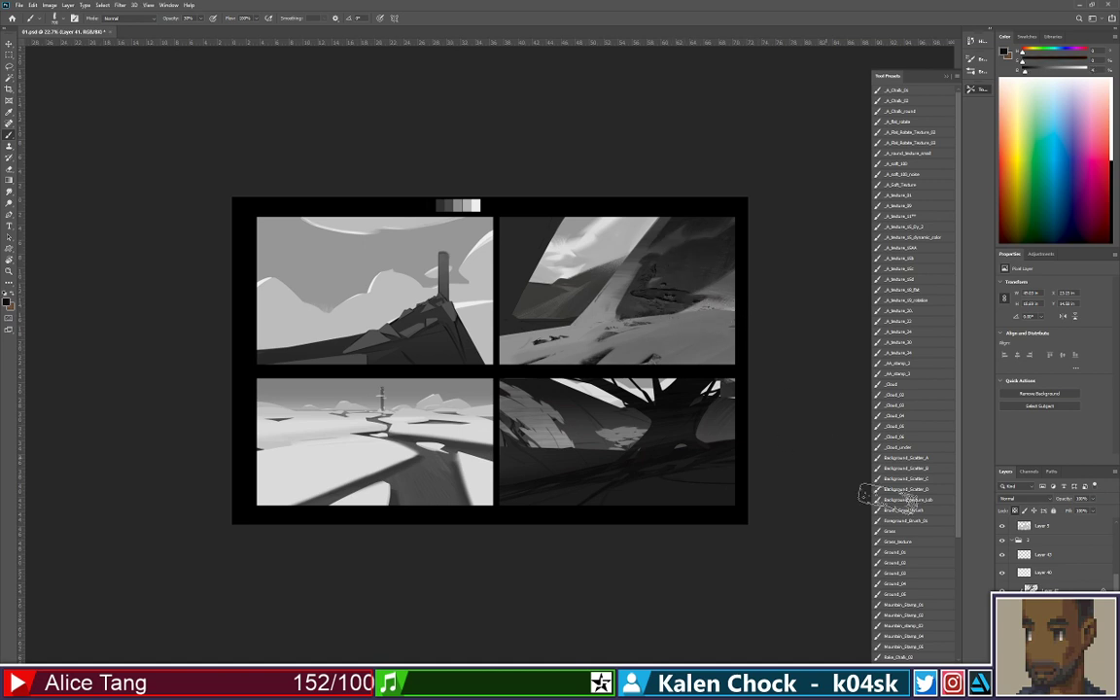
left_click(1052, 624)
left_click(1080, 686)
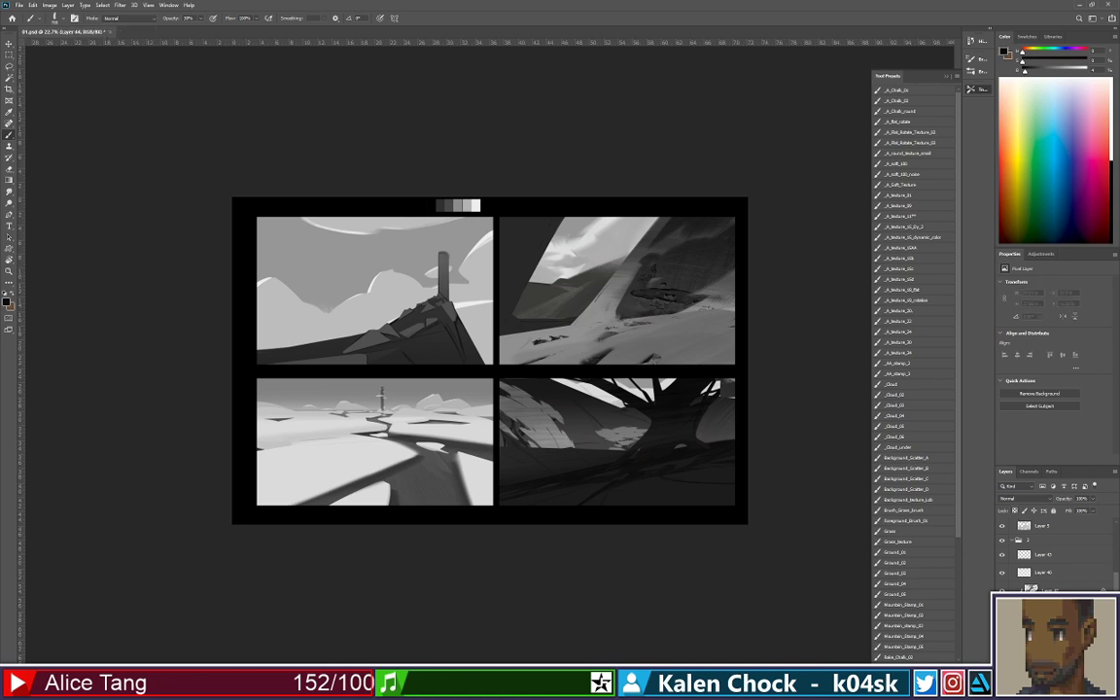
Try stamping dark rock texture over the cliff with the enlarged Mountain_Stamp_01 brush, and undo the stamps
scroll(959, 533, "down", 1)
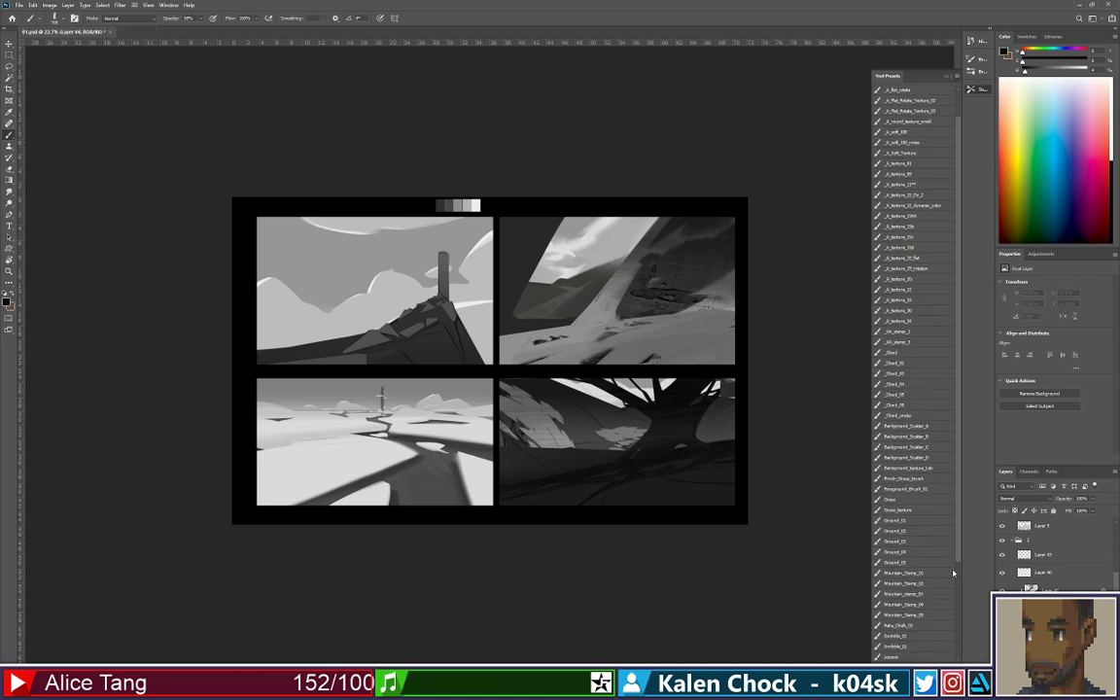
left_click(904, 573)
key("bracketright")
key("bracketright")
key("bracketright")
key("bracketright")
key("bracketright")
key("bracketright")
key("bracketright")
key("bracketright")
key("bracketright")
key("bracketright")
left_click(693, 264)
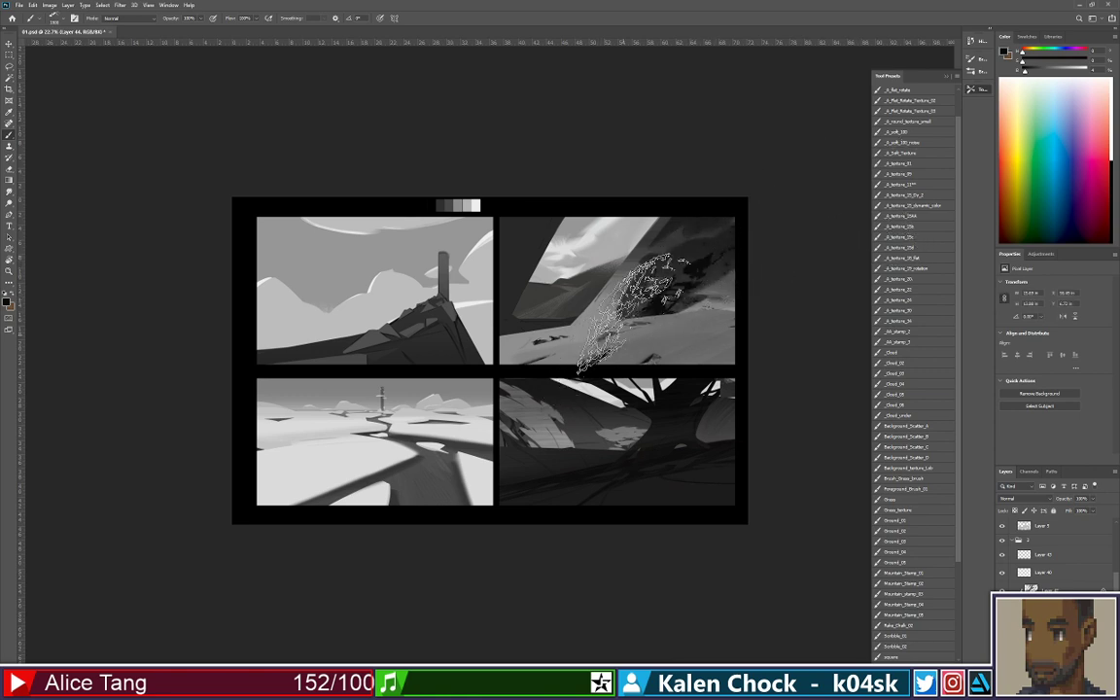
left_click(683, 265)
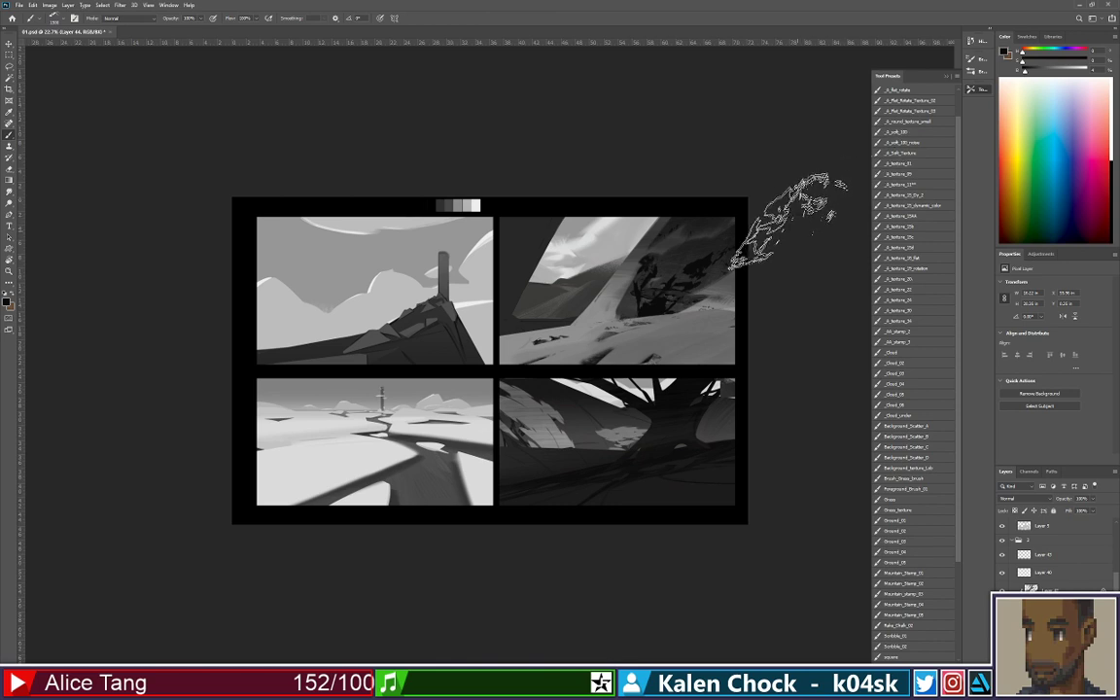
left_click_drag(698, 257, 681, 284)
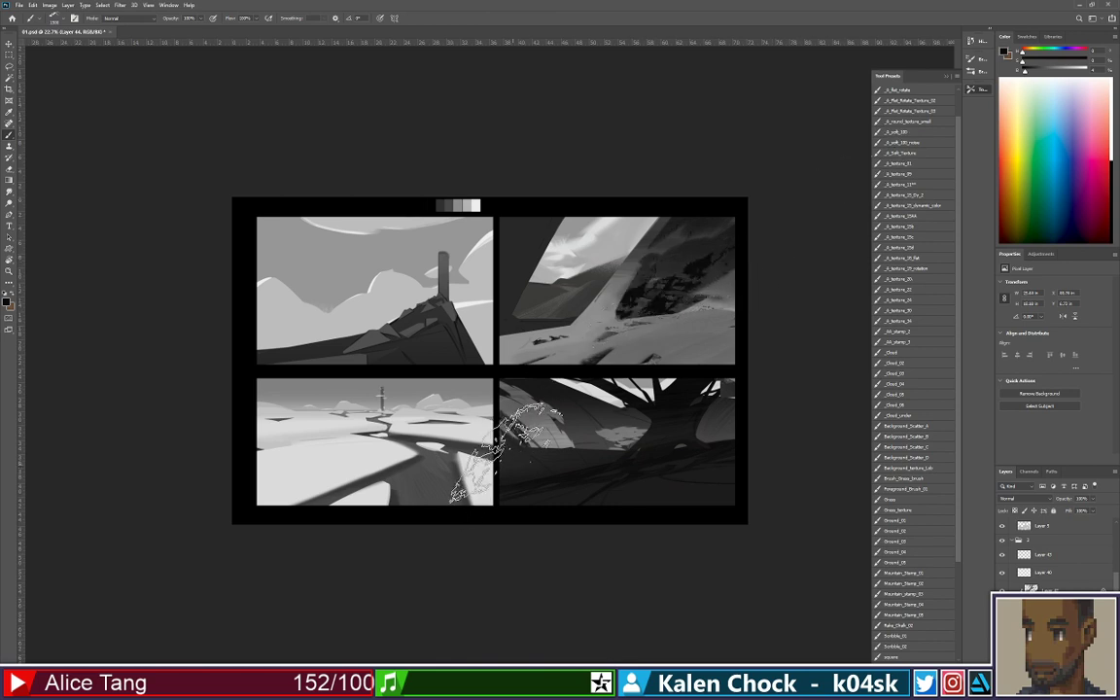
key("ctrl+z")
key("ctrl+z")
Stamp near-black rock texture across the cliff with the enlarged Mountain_Stamp_02 brush
left_click(904, 582)
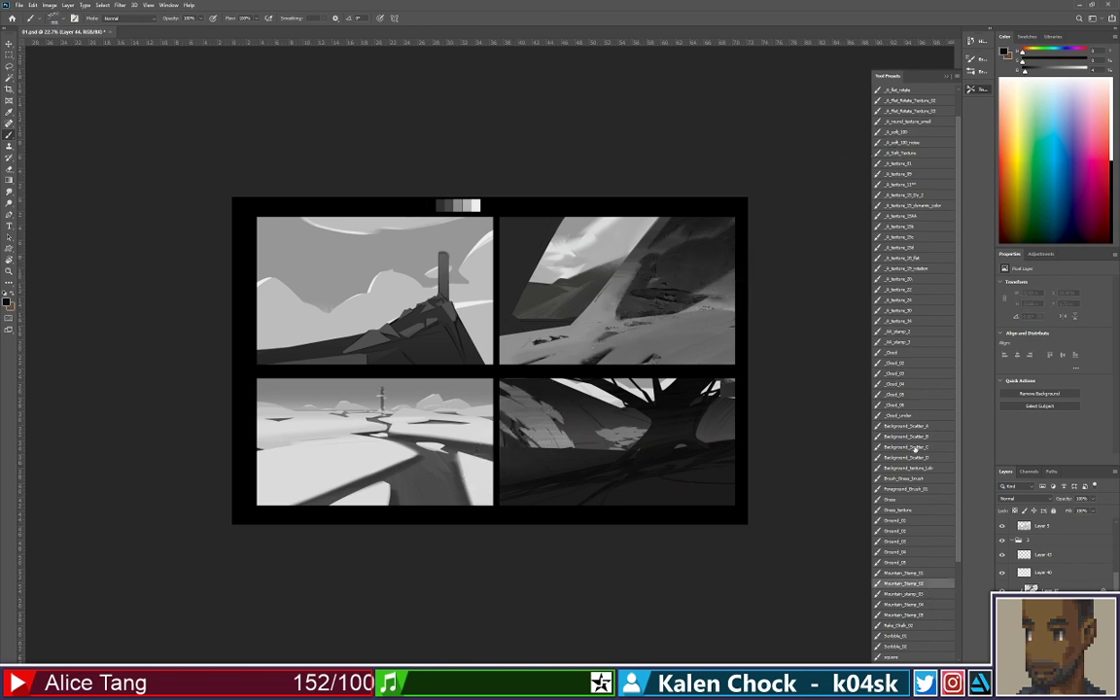
key("bracketright")
key("bracketright")
key("bracketright")
key("bracketright")
key("bracketright")
key("bracketright")
key("bracketright")
key("bracketright")
key("bracketright")
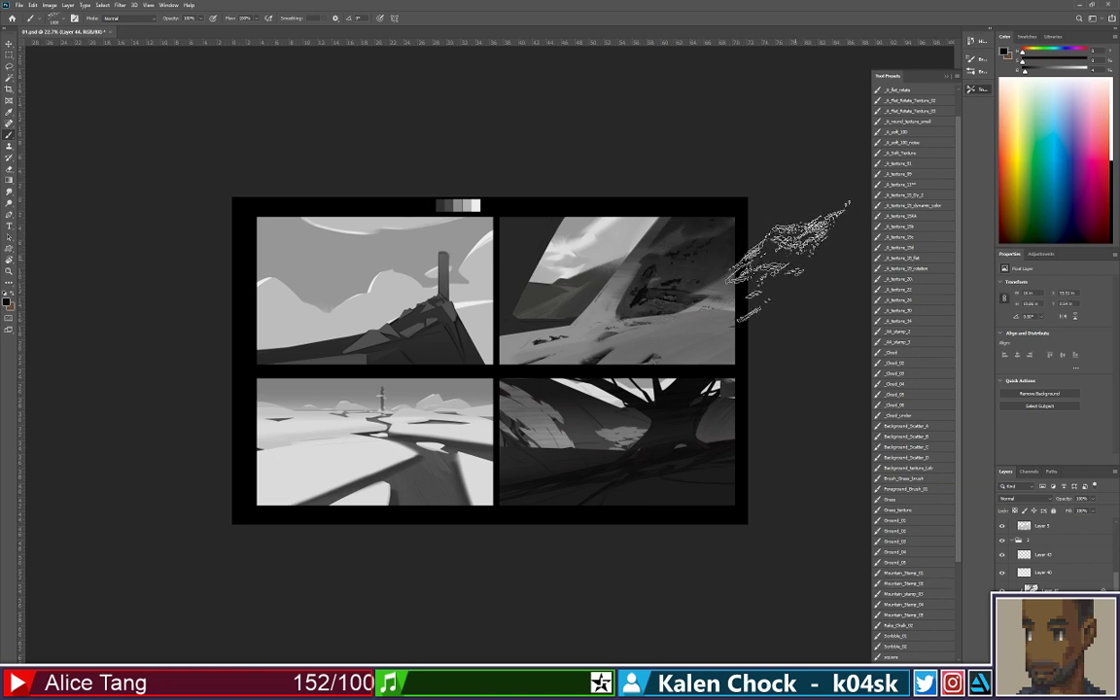
left_click(680, 263)
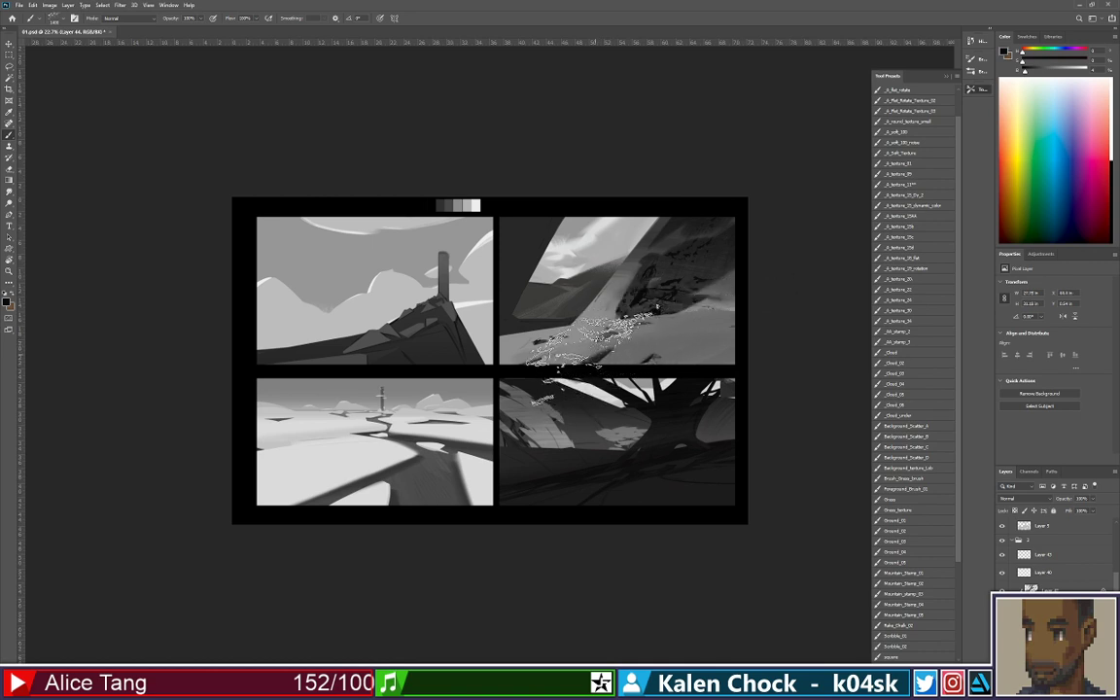
left_click(696, 241)
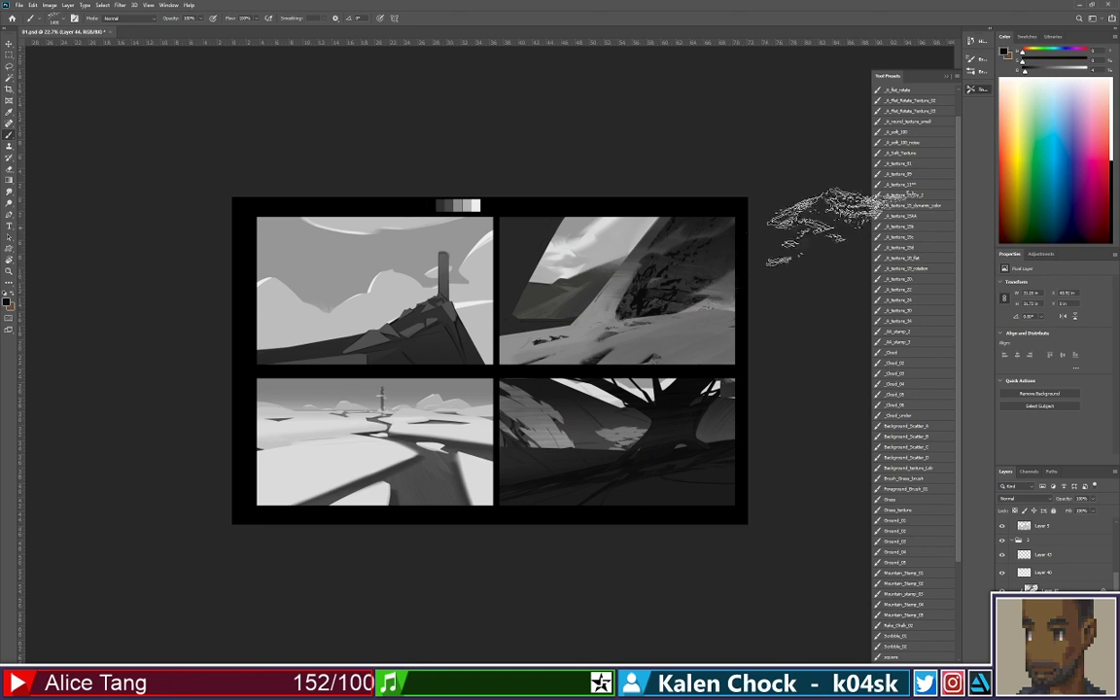
Erase much of the stamped rock texture along the cliff's left edge and upper part
key("e")
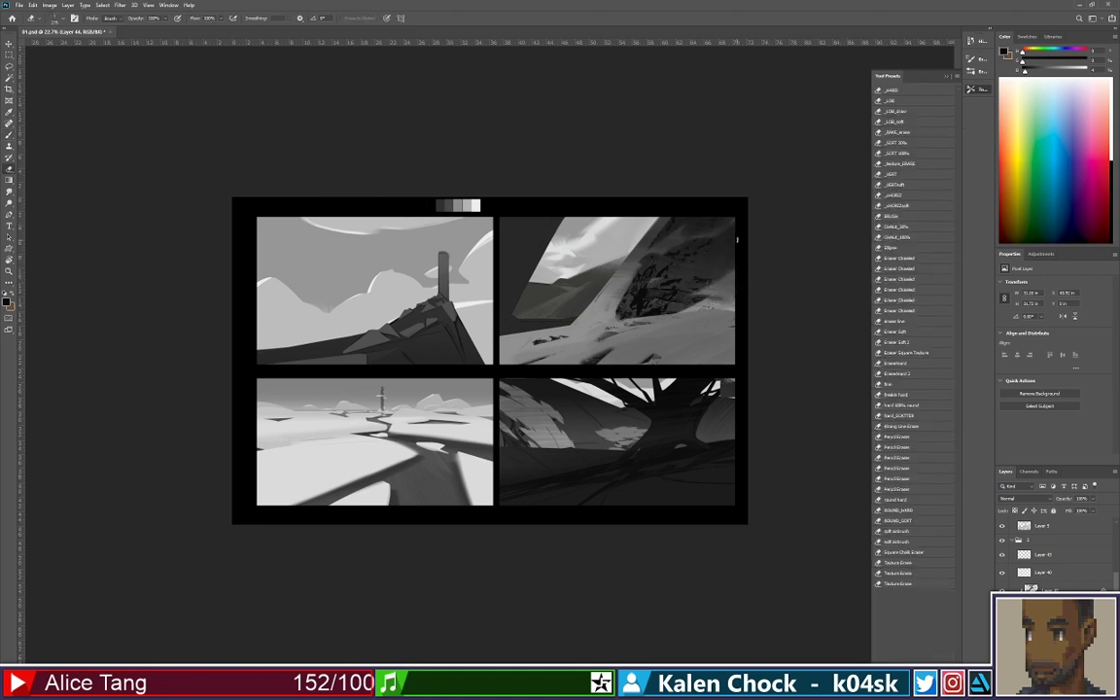
right_click(702, 239)
key("Escape")
left_click_drag(644, 295, 671, 242)
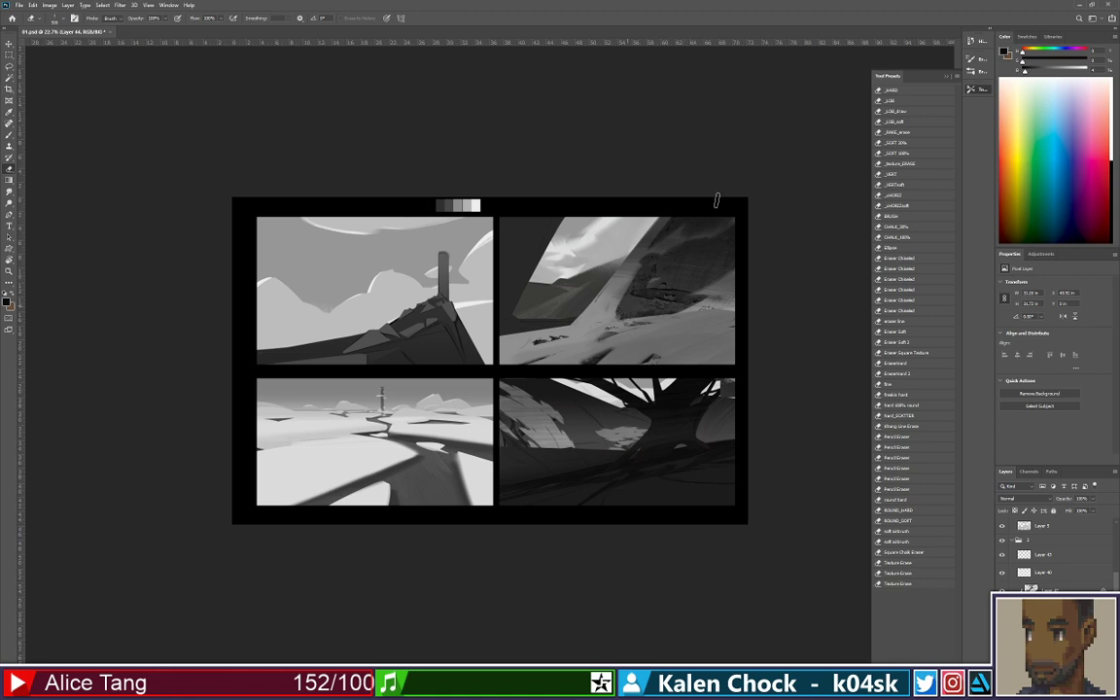
Add more dark rock texture to the middle of the cliff with the mountain stamp brush
key("b")
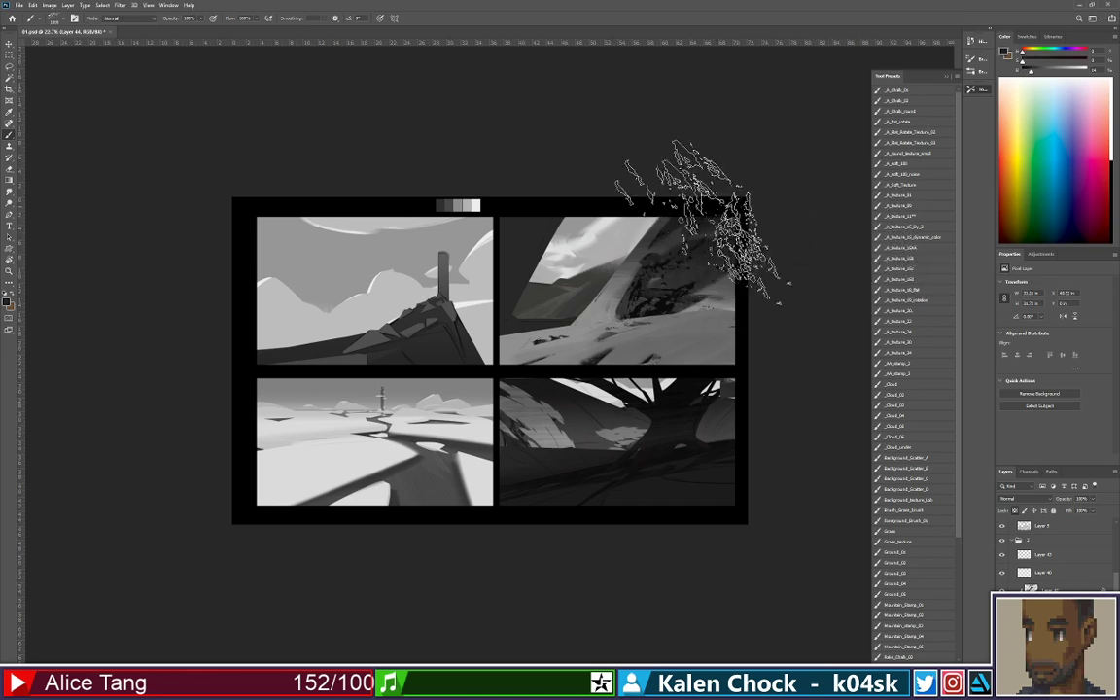
key("g")
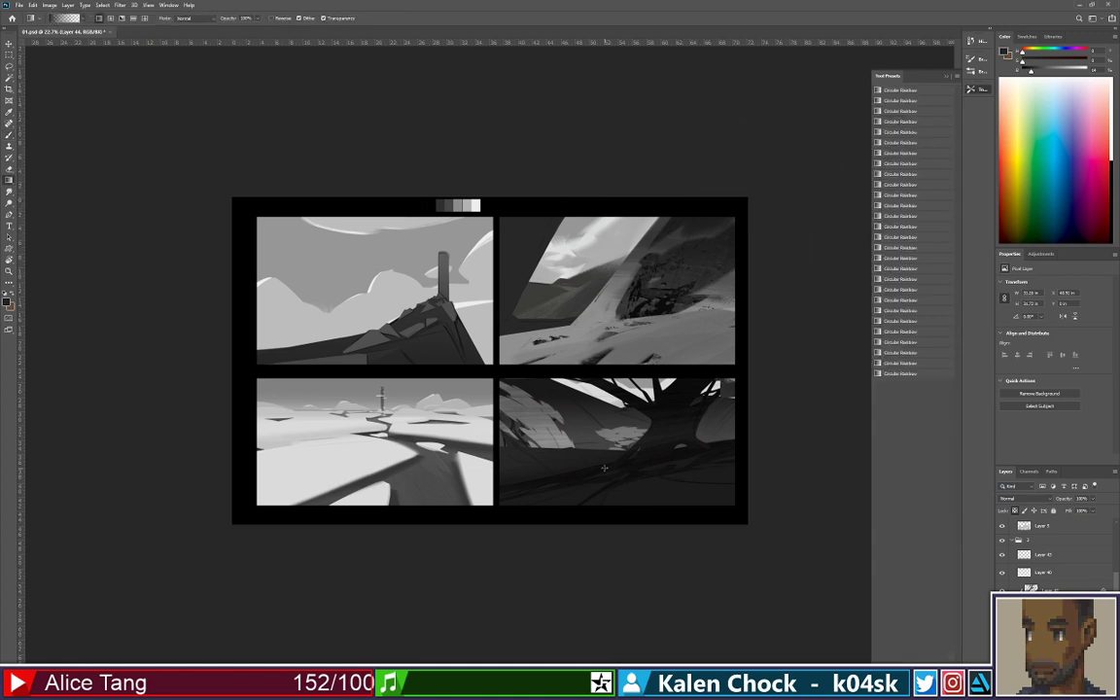
key("ctrl+space")
mouse_move(662, 332)
left_mouse_down()
mouse_move(638, 342)
mouse_move(676, 319)
left_mouse_up()
key("g")
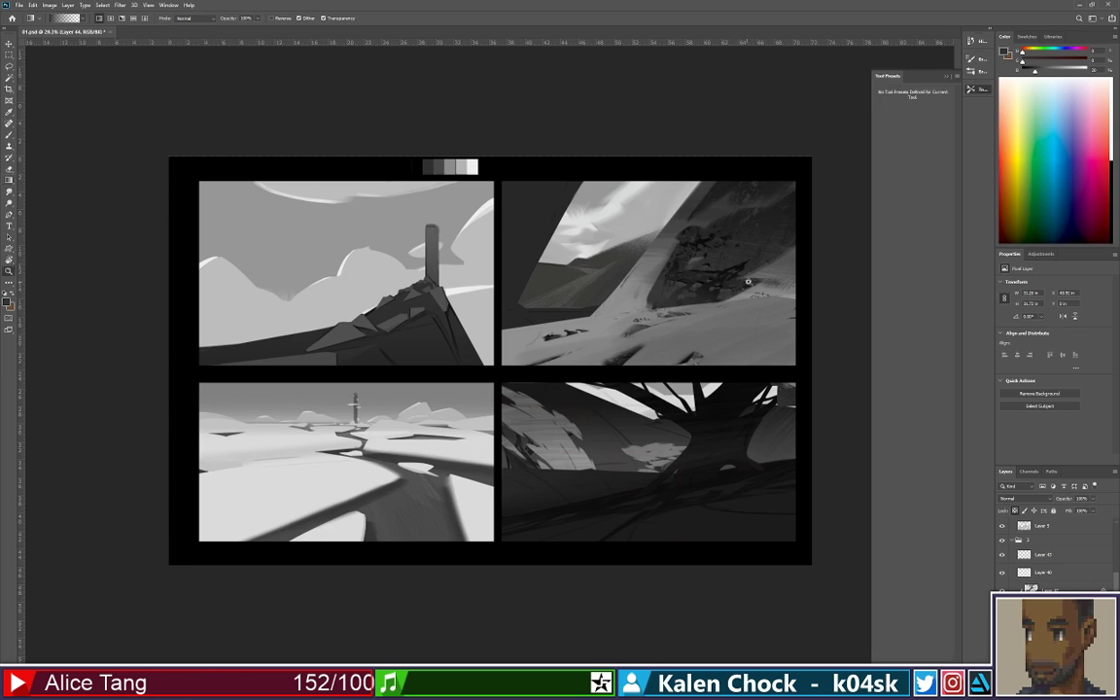
left_click_drag(746, 278, 703, 291)
key("b")
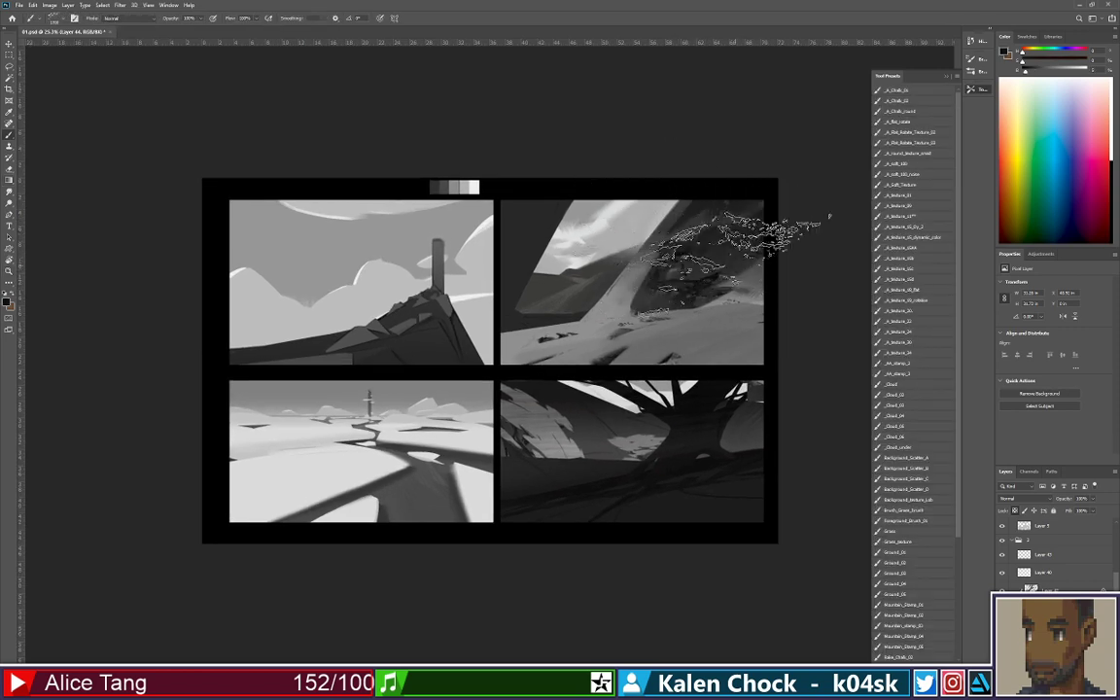
mouse_move(729, 270)
left_mouse_down()
mouse_move(684, 290)
mouse_move(702, 294)
left_mouse_up()
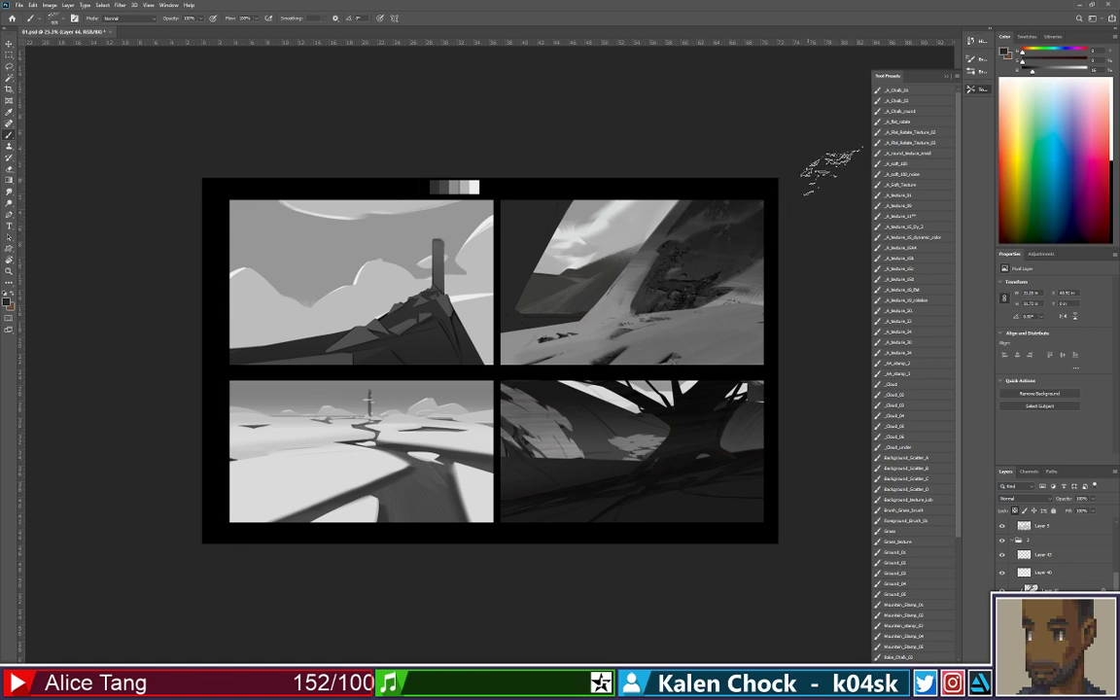
Sample near-black from the cliff's base and stamp more rock texture on its upper right area
key("z")
left_click(728, 274, "alt")
left_click_drag(728, 273, 731, 272)
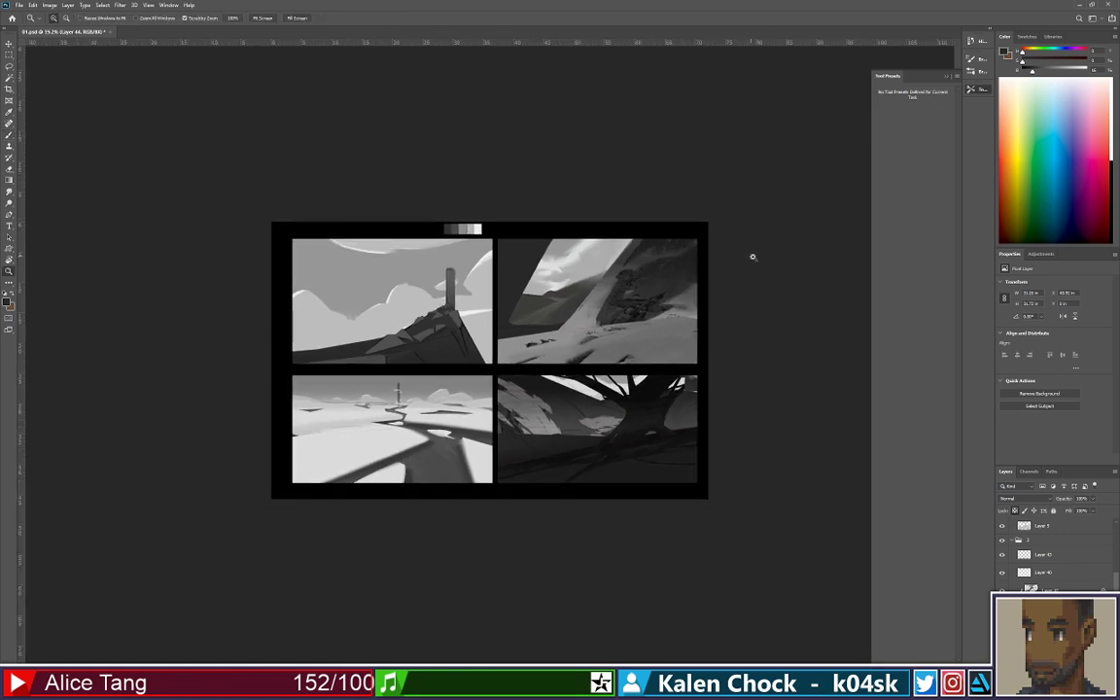
key("b")
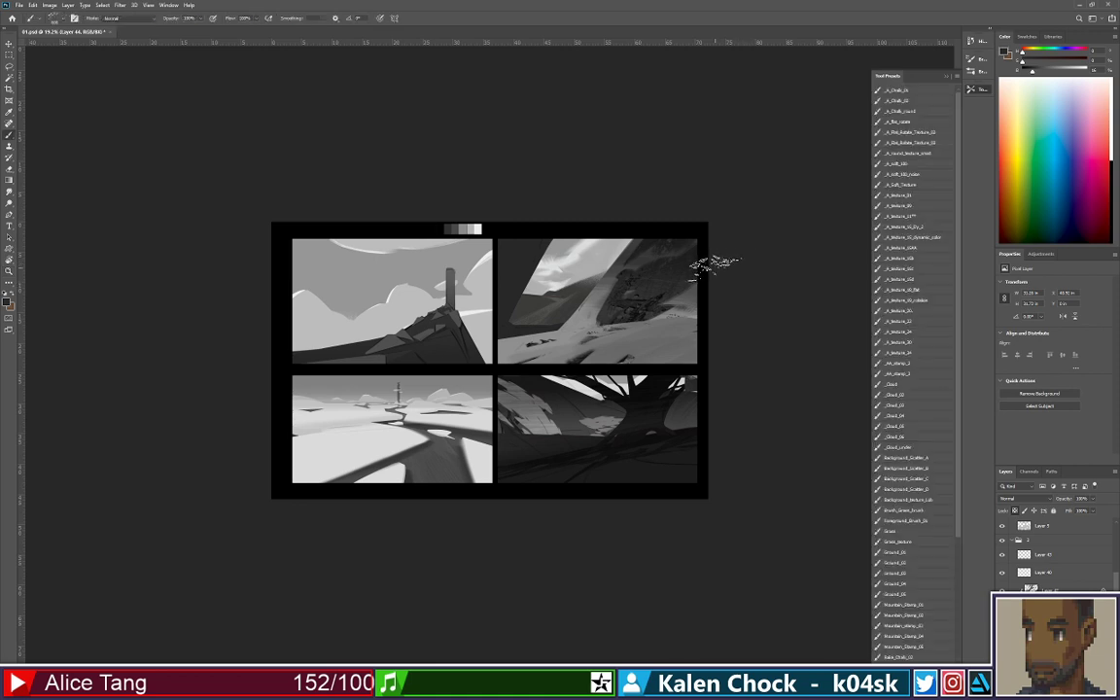
left_click(640, 312, "alt")
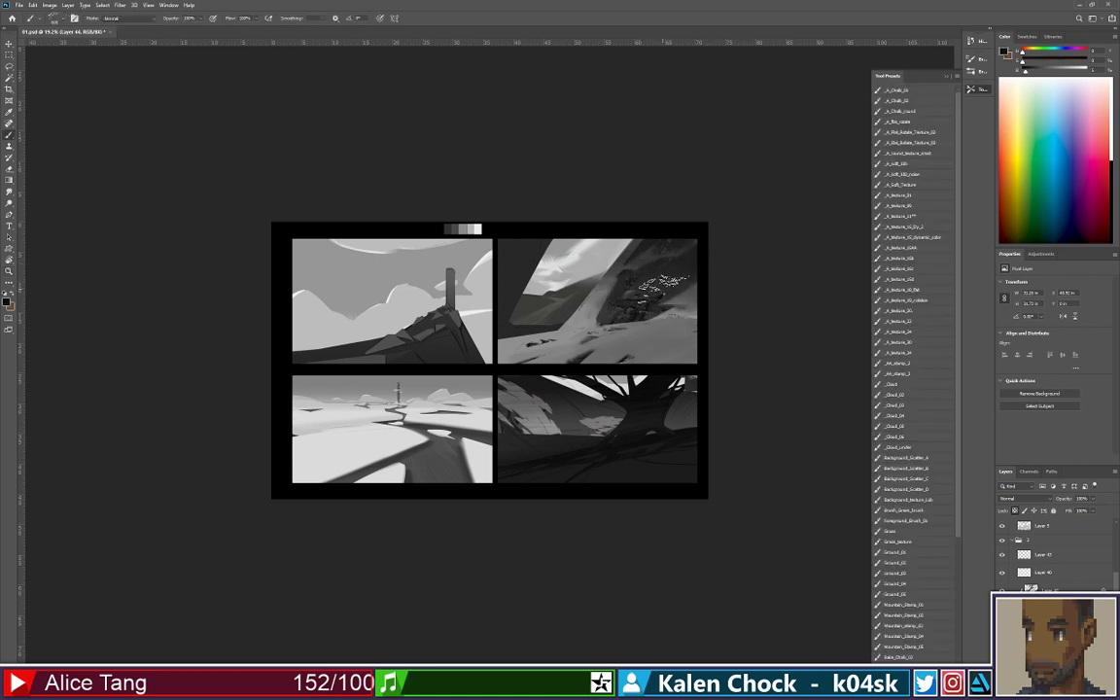
left_click_drag(673, 289, 678, 280)
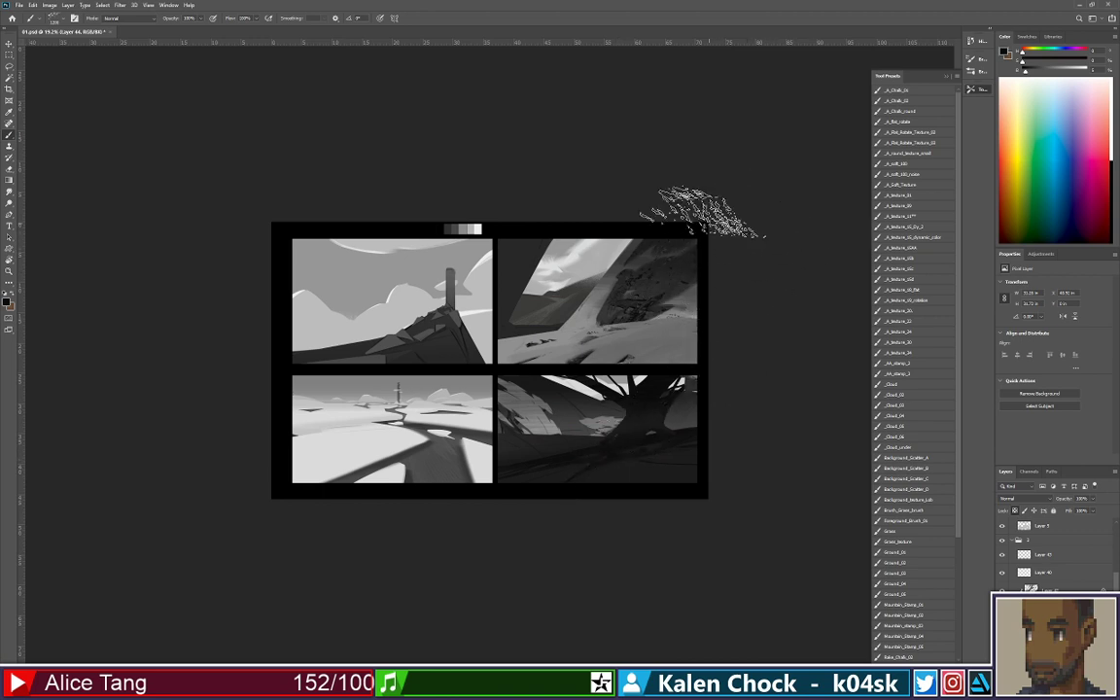
Activate Layer 24 and paint a short stroke at the left edge of the foreground ground with Sampled Brush 75 3
key("z")
left_click_drag(493, 364, 567, 330)
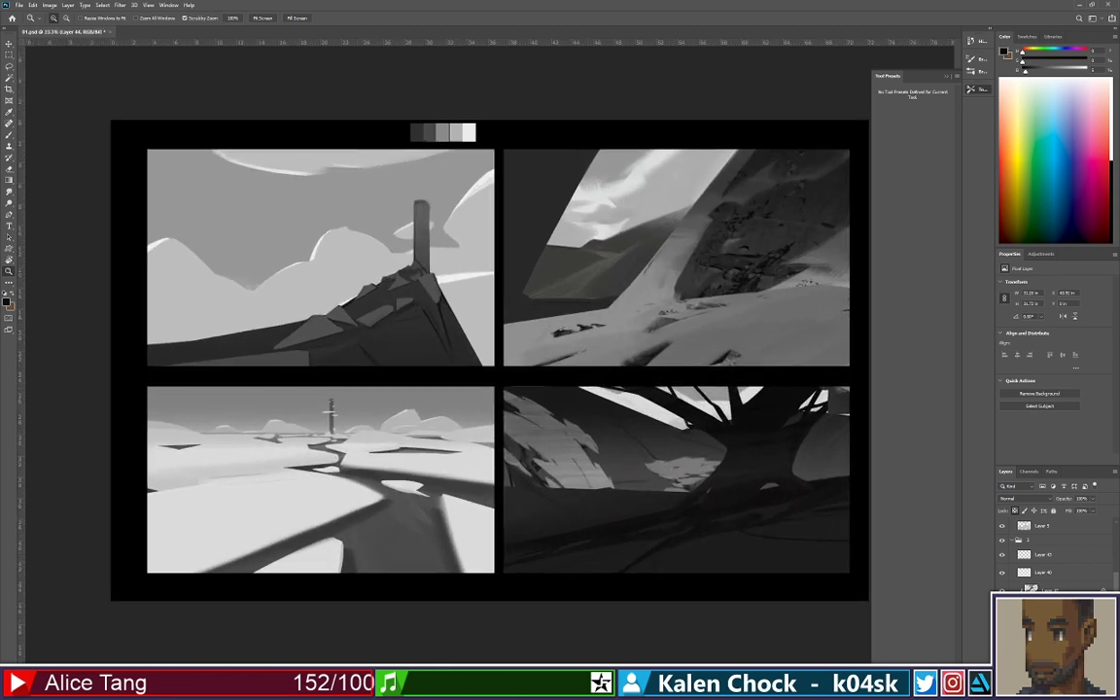
left_click_drag(1115, 595, 1115, 615)
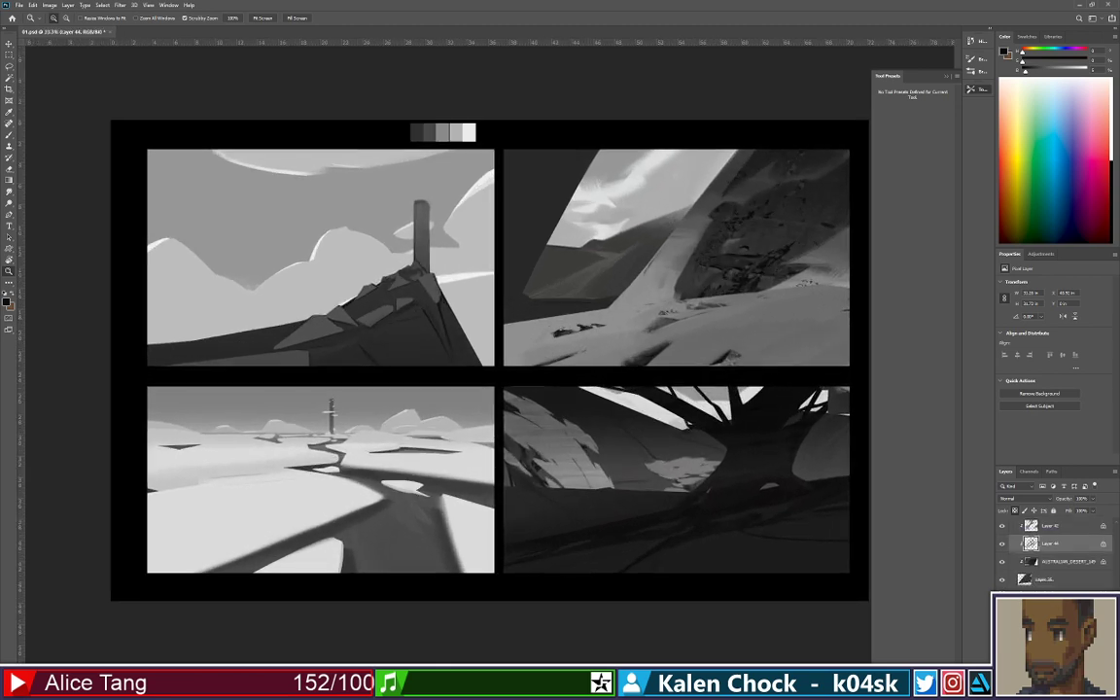
left_click(1050, 618)
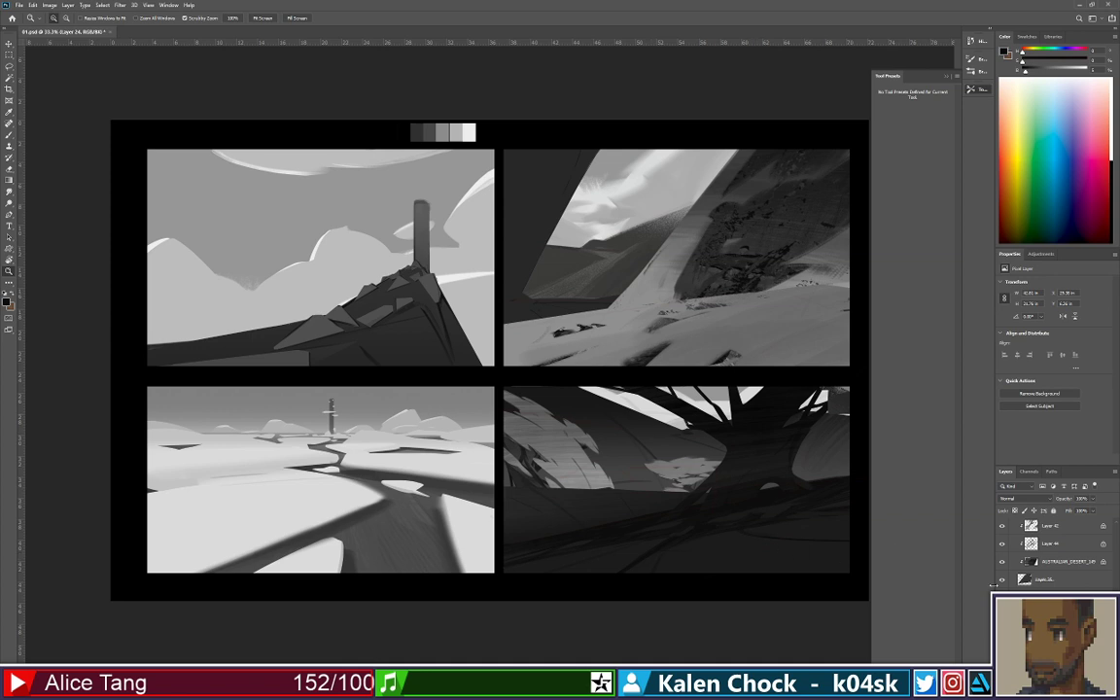
key("b")
right_click(633, 371)
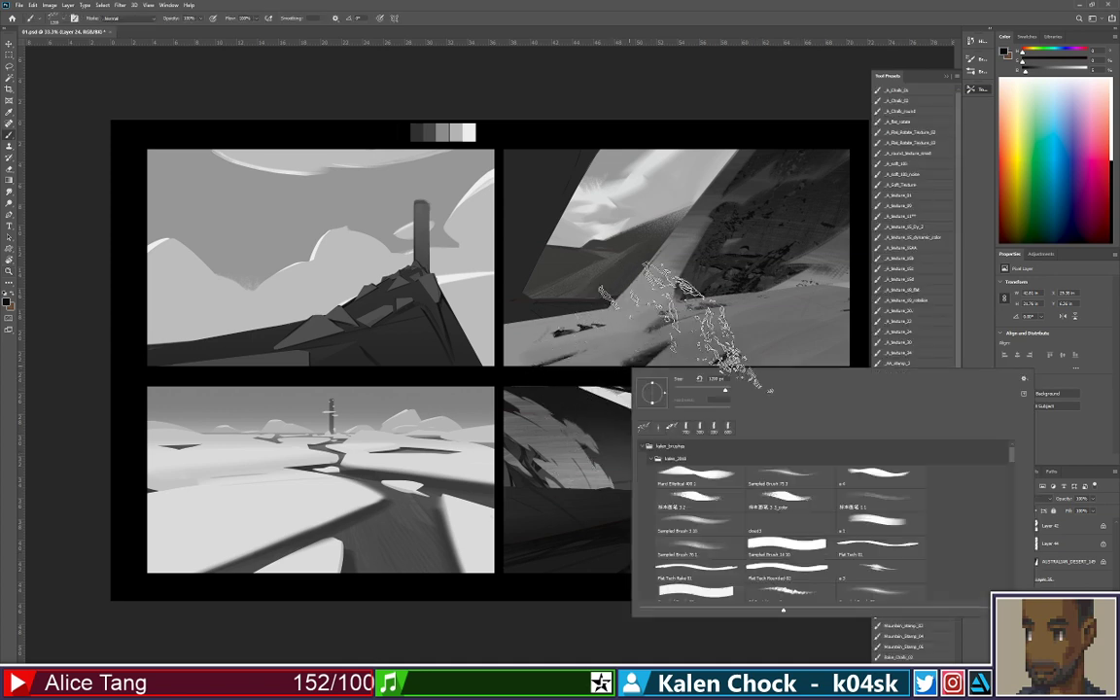
left_click(716, 476)
left_click(810, 474)
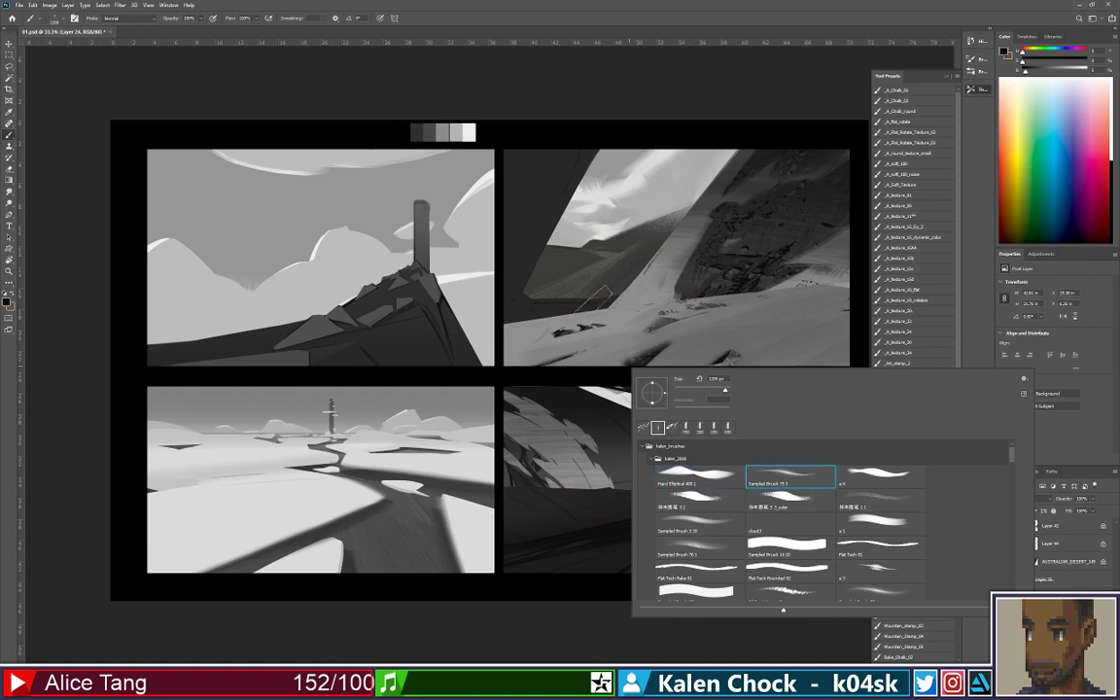
left_click(531, 353)
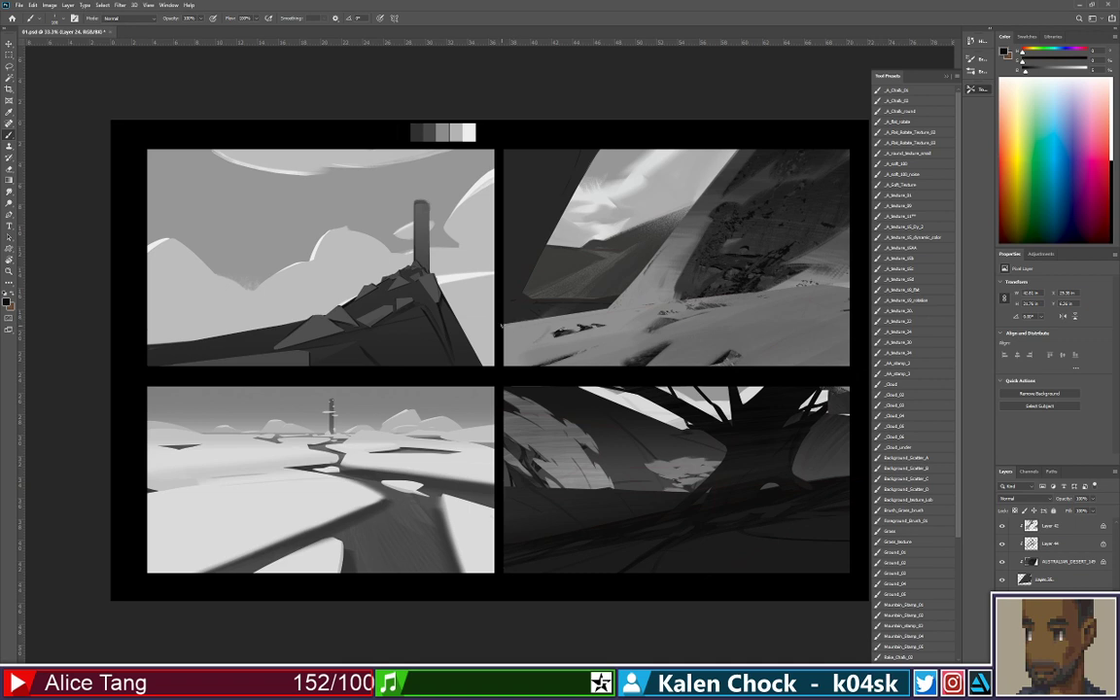
left_click_drag(502, 326, 533, 321)
Activate the left dark wall's layer and paint lighter gray ground over the wall's base with the a 4 brush
key("v")
left_click(517, 295, "ctrl")
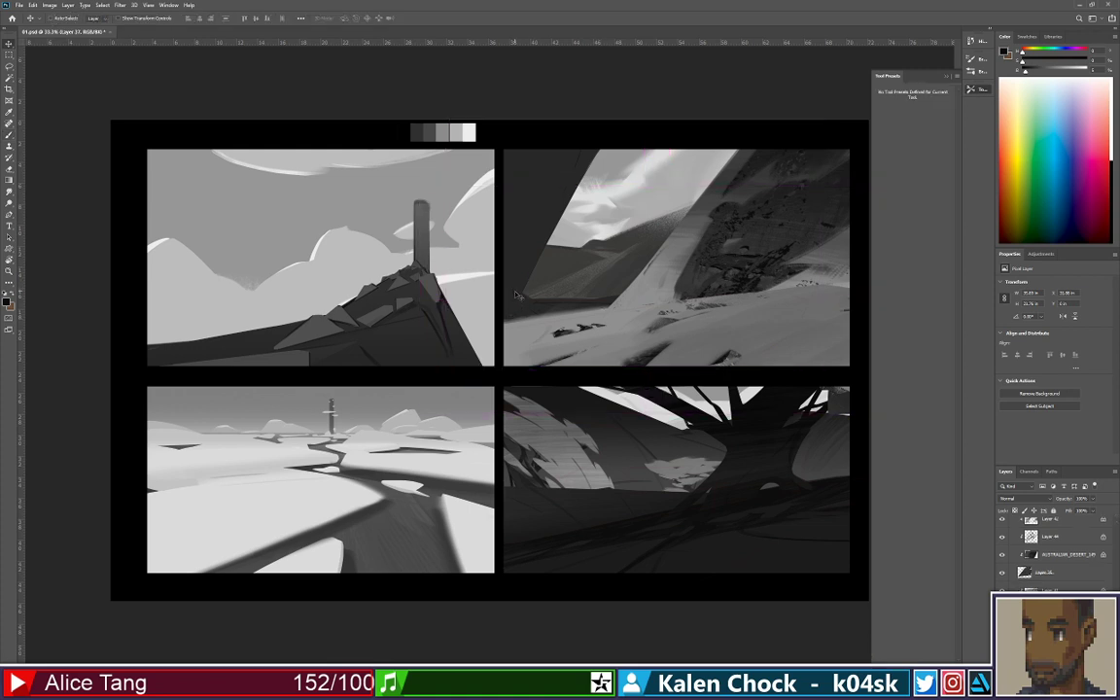
key("b")
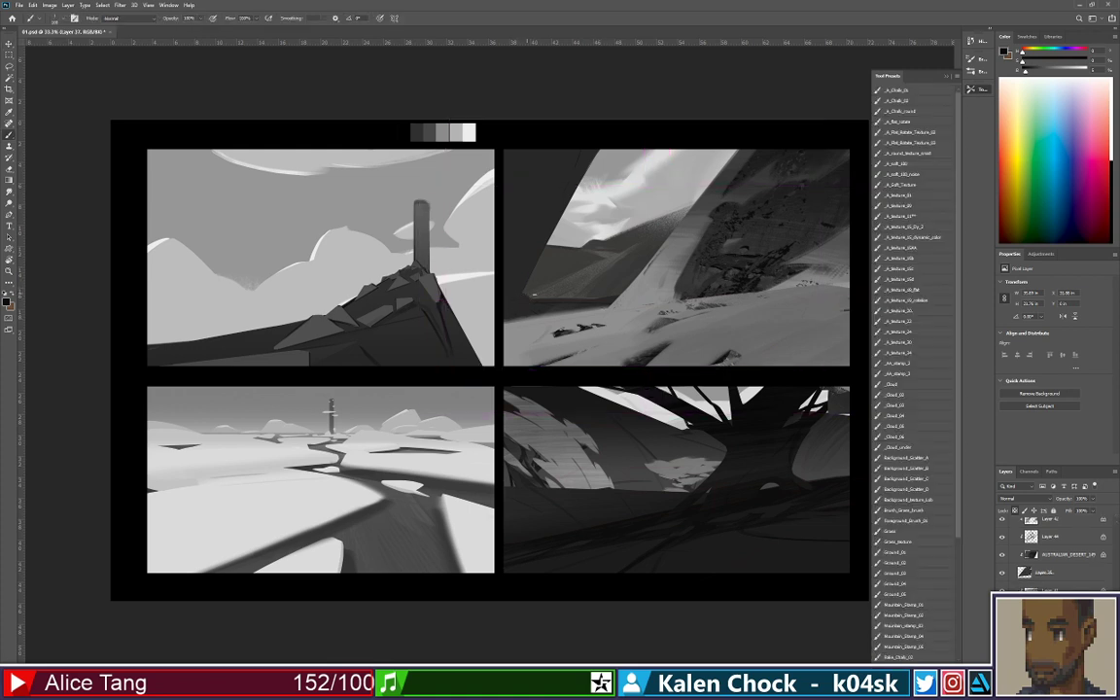
right_click(522, 300)
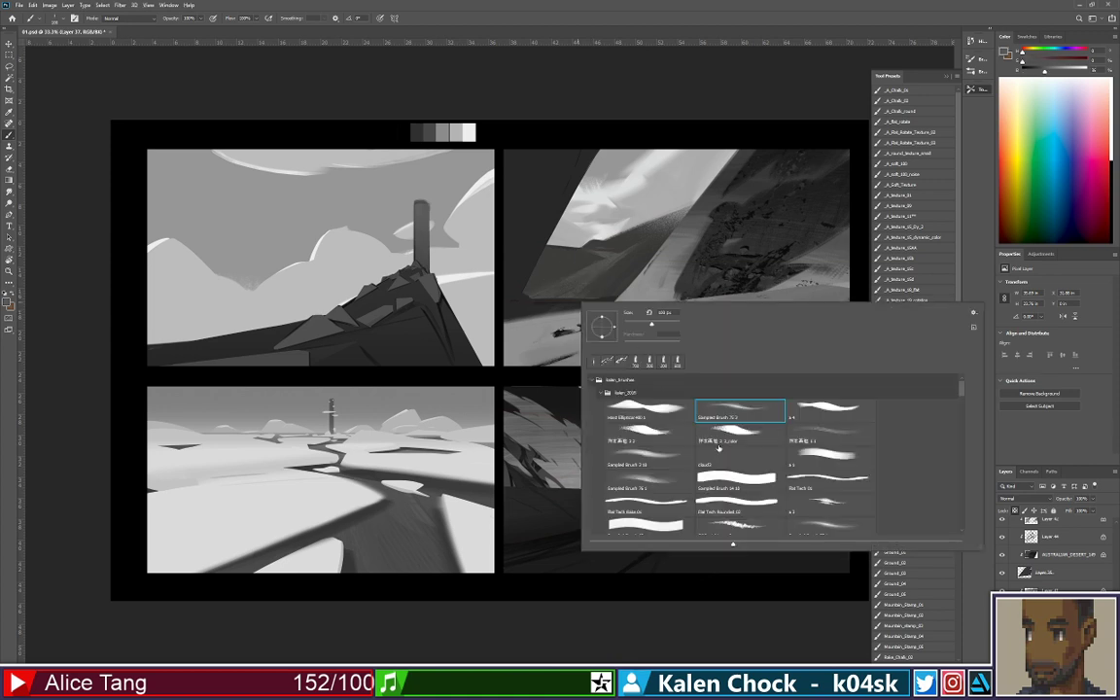
left_click(646, 406)
left_click(815, 410)
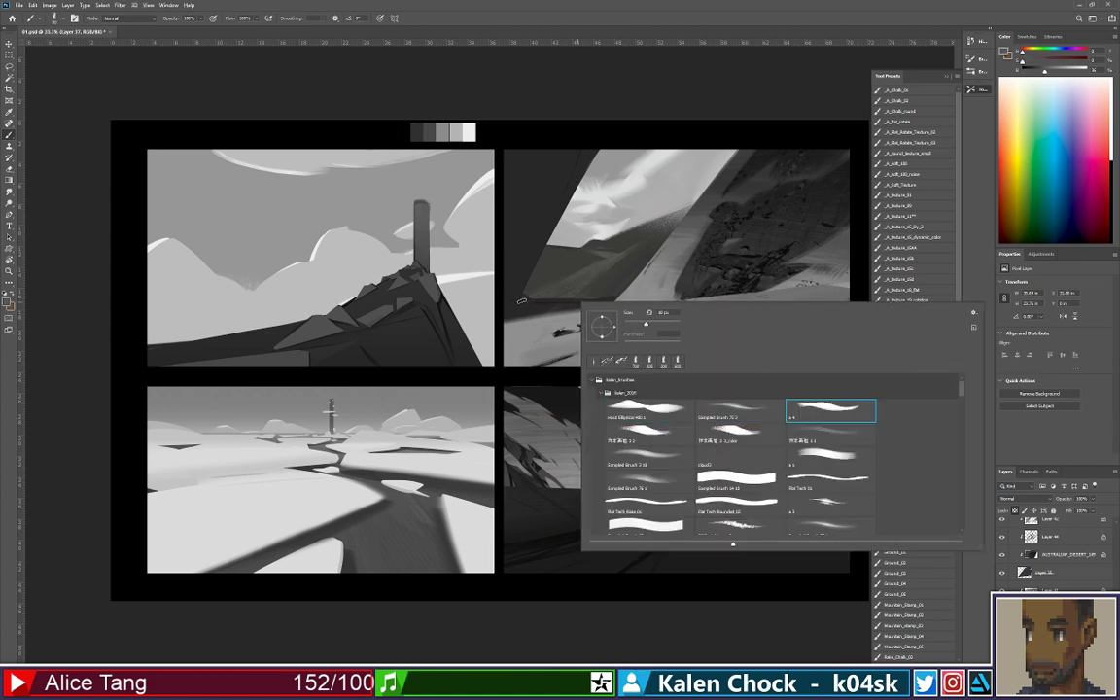
left_click_drag(523, 299, 546, 316)
Sample the ground's grays and extend the lit ground along its far edge below the distant valley
left_click(588, 336, "alt")
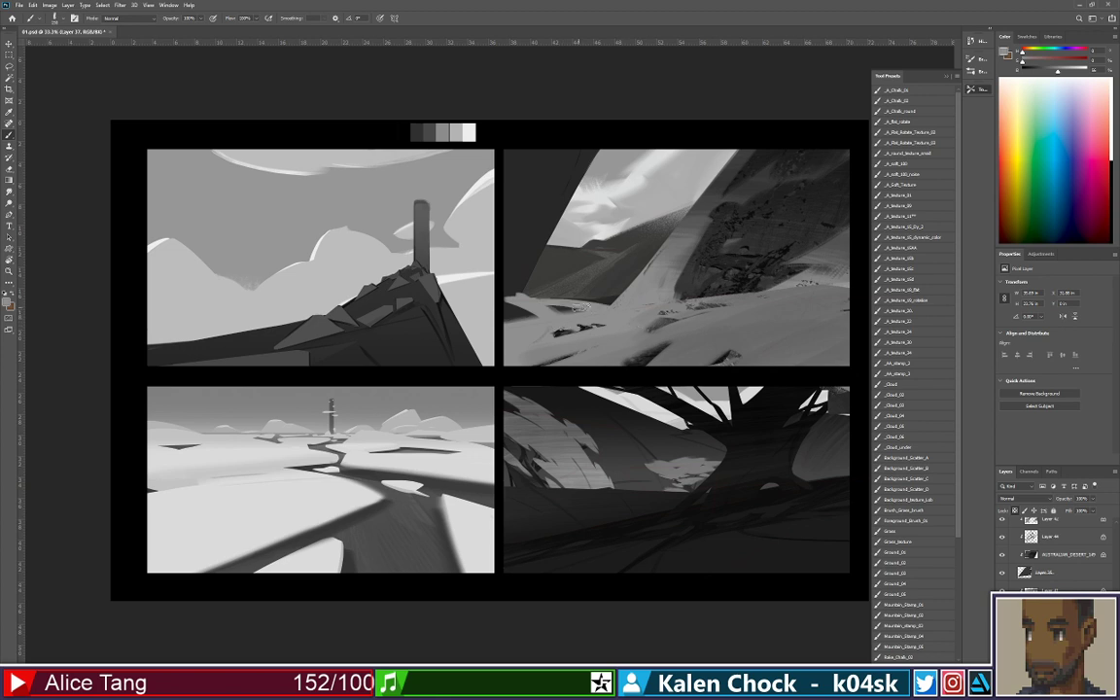
key("alt")
left_click(580, 307, "alt")
left_click_drag(568, 300, 615, 302)
Sample dark gray from the left wall and paint a shadow patch on the ground just below its base
left_click(513, 302, "alt")
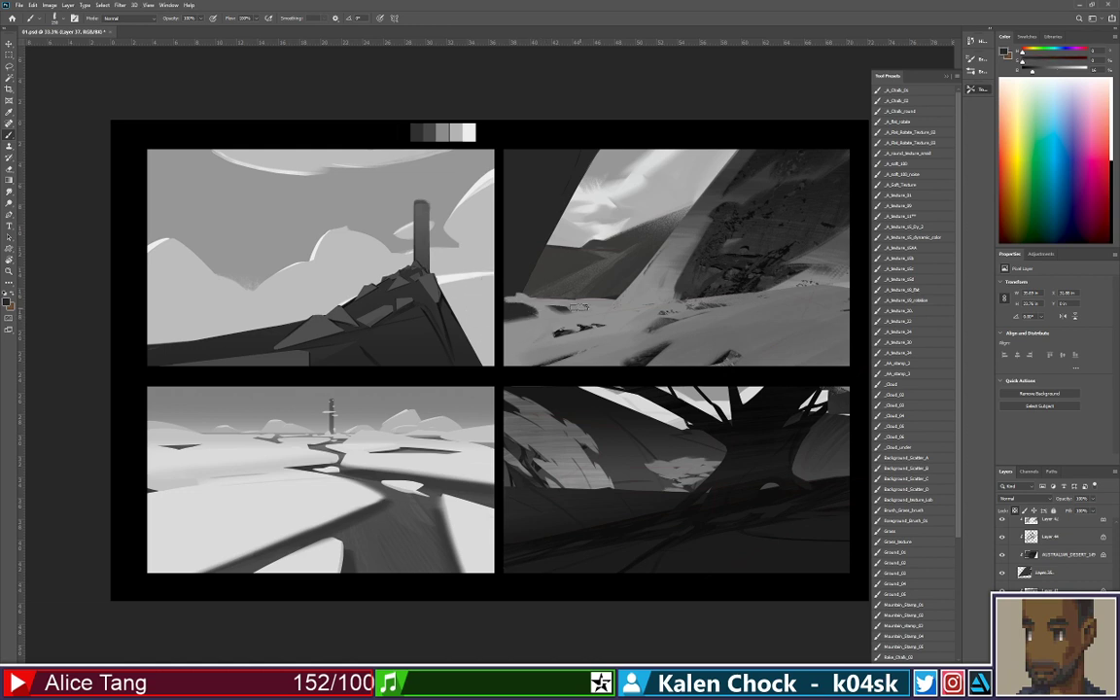
left_click(568, 325, "alt")
left_click_drag(558, 299, 616, 299)
key("ctrl+z")
left_click(526, 312, "alt")
left_click_drag(518, 308, 551, 311)
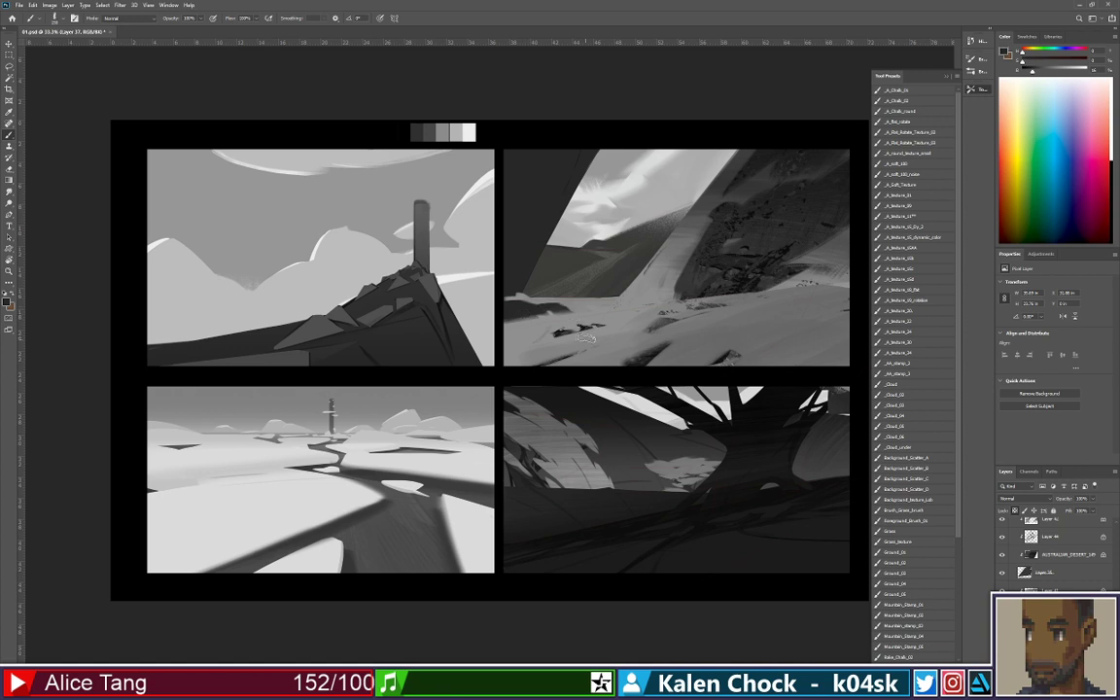
left_click_drag(581, 307, 526, 312)
Sample the ground's lighter gray and paint back over most of the dark patch near the left edge
left_click(591, 331, "alt")
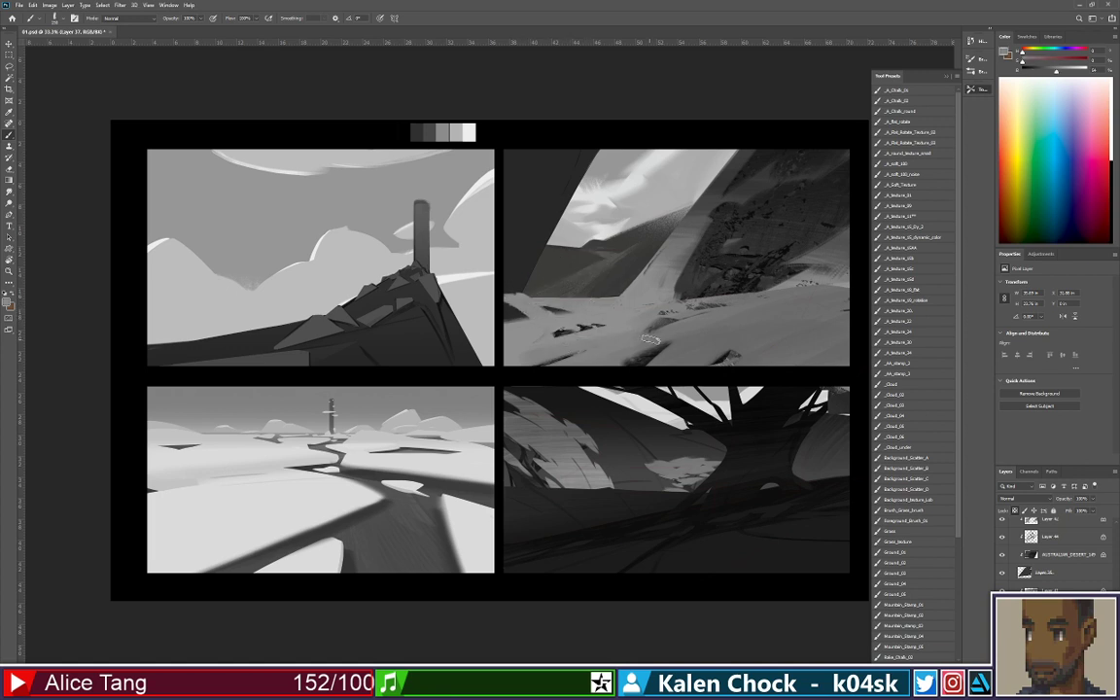
key("z")
left_click_drag(600, 318, 563, 299)
key("ctrl+0")
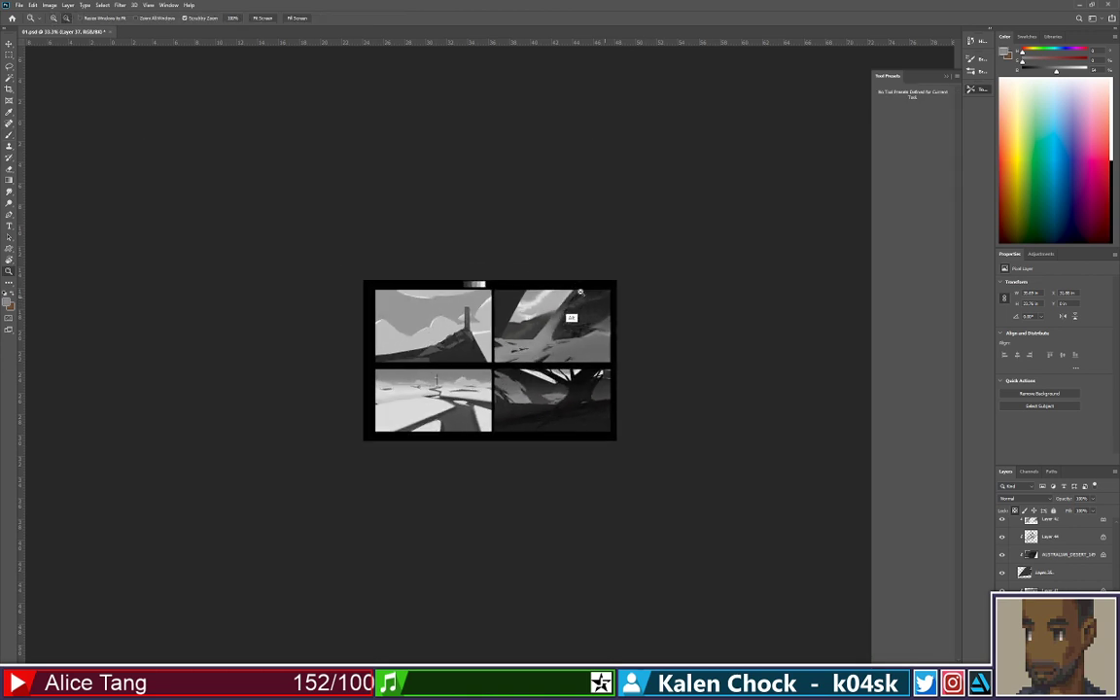
Try darker gray strokes across the ground at the foot of the left wall
key("b")
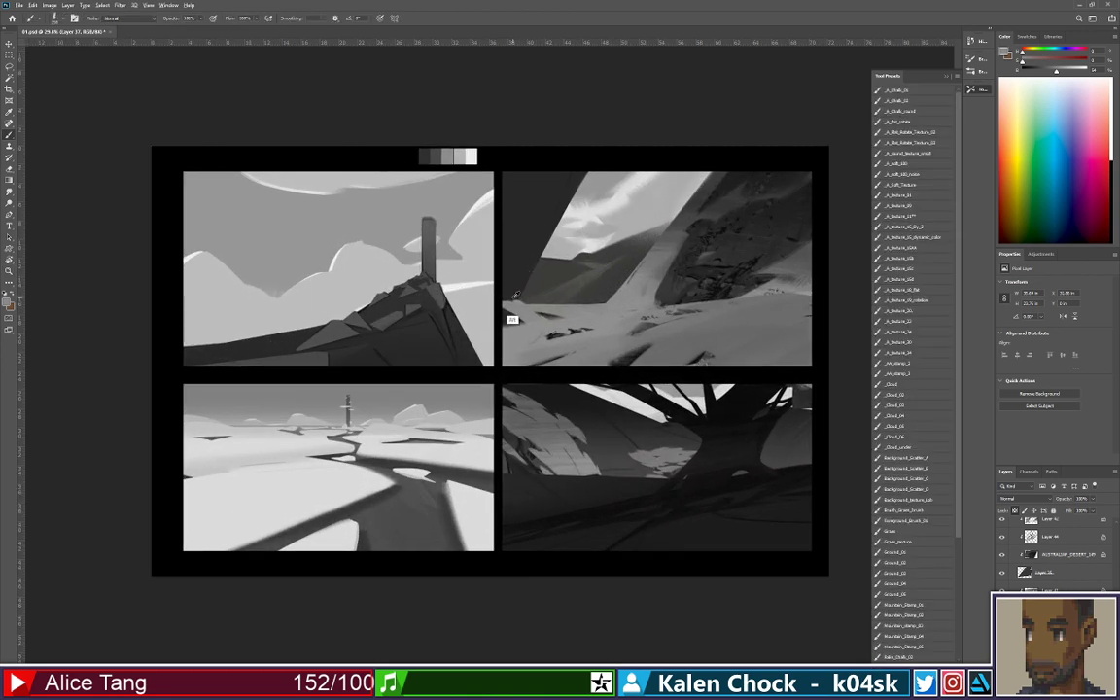
left_click(512, 301, "alt")
left_click_drag(499, 301, 602, 316)
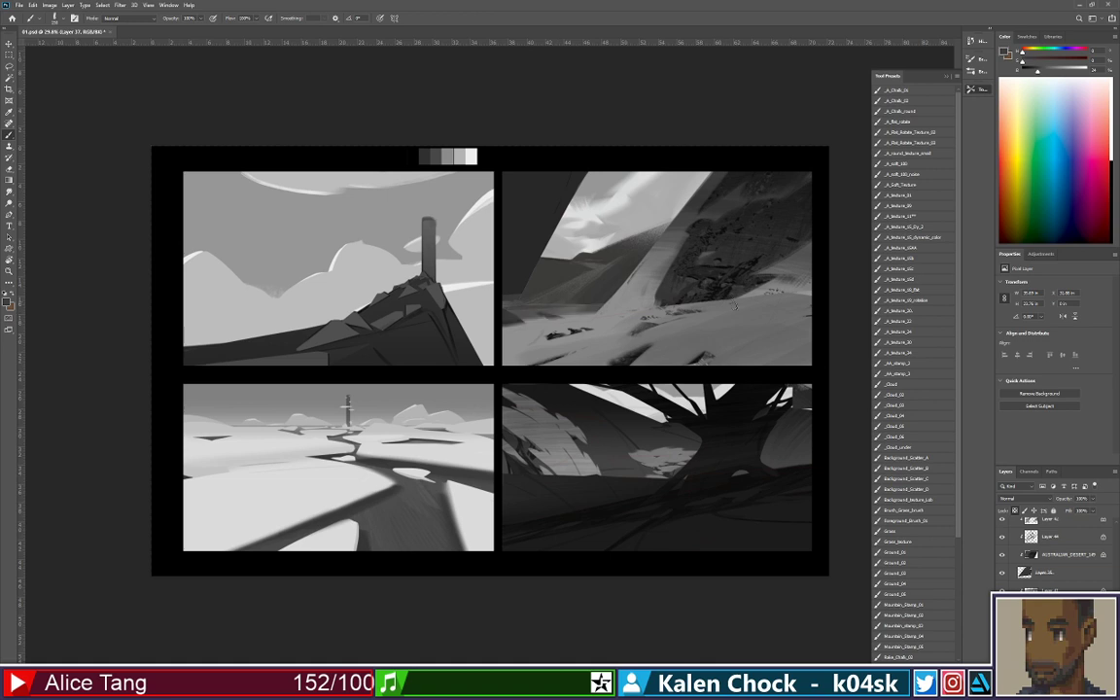
key("ctrl+z")
key("ctrl+z")
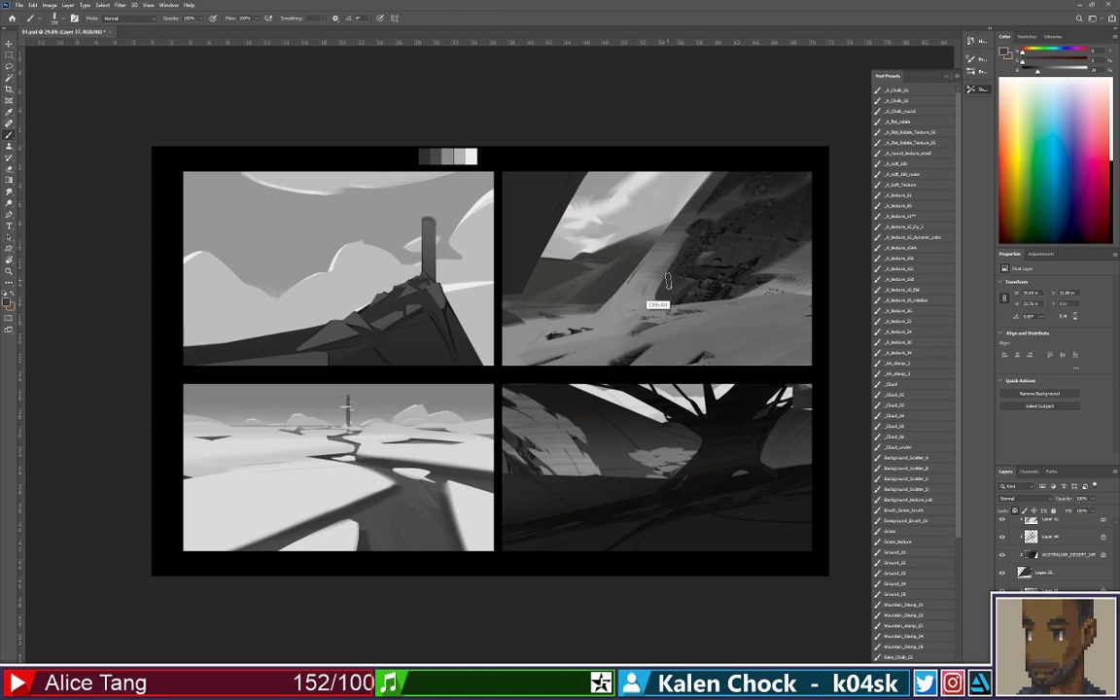
left_click(514, 291, "alt")
left_click_drag(513, 323, 598, 319)
key("ctrl+z")
Reshape the small dark mounds below the left wall by alternating sampled wall dark and ground gray strokes
left_click_drag(491, 325, 609, 319)
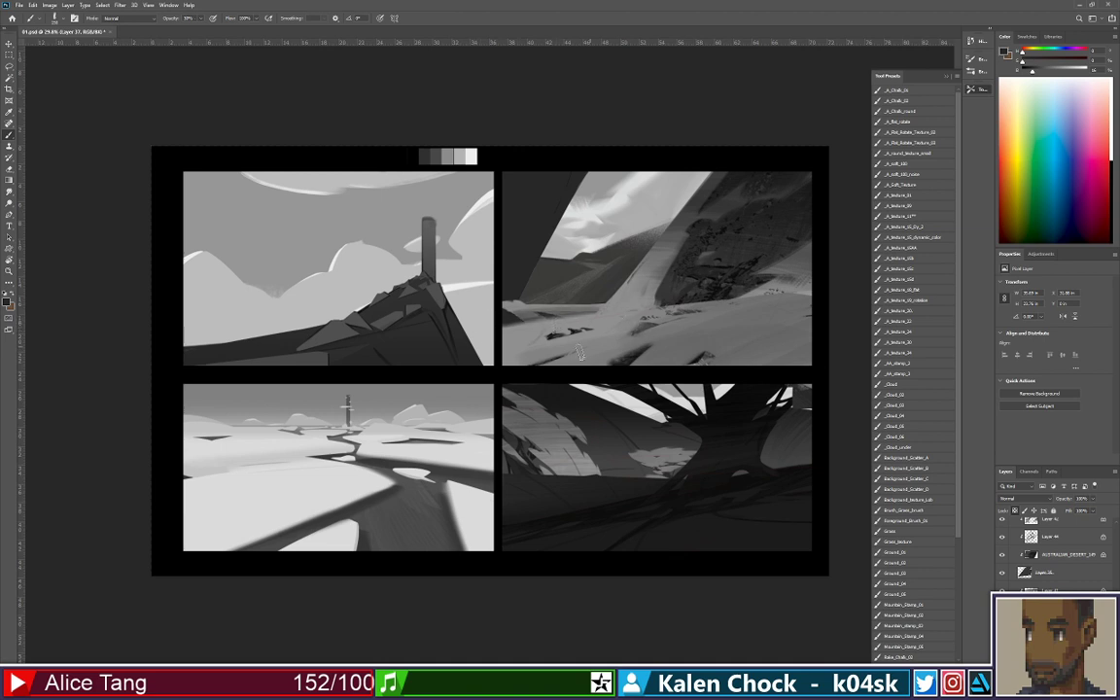
left_click(516, 327, "alt")
mouse_move(522, 302)
left_mouse_down()
mouse_move(602, 304)
mouse_move(499, 303)
mouse_move(595, 297)
left_mouse_up()
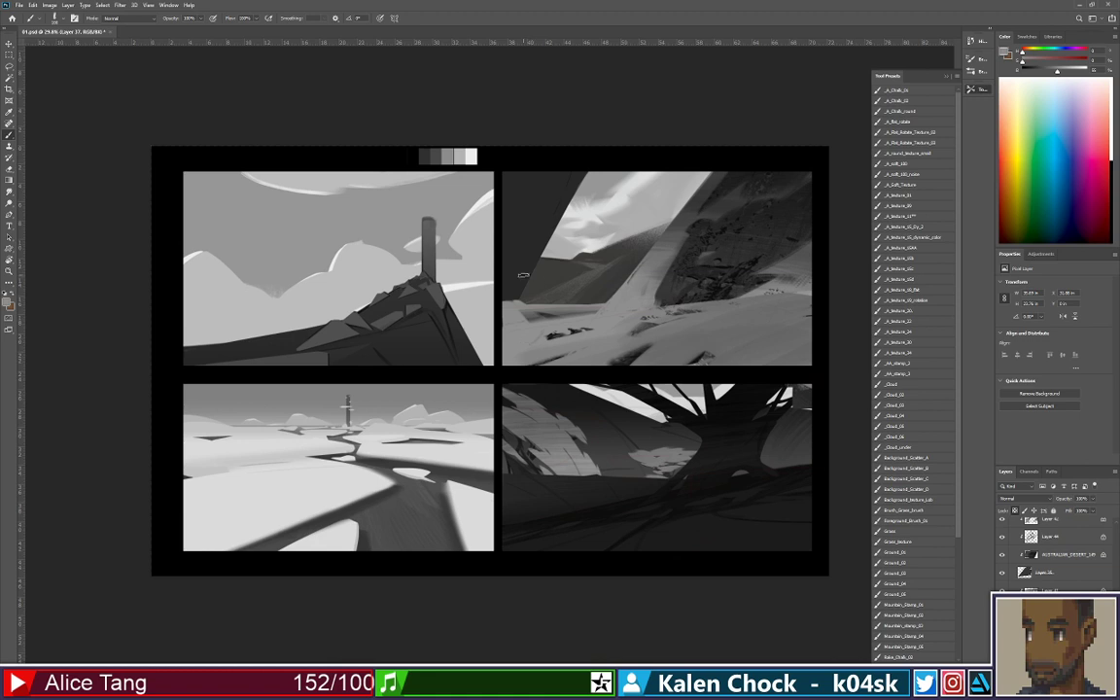
left_click(521, 278, "alt")
left_click_drag(509, 309, 526, 319)
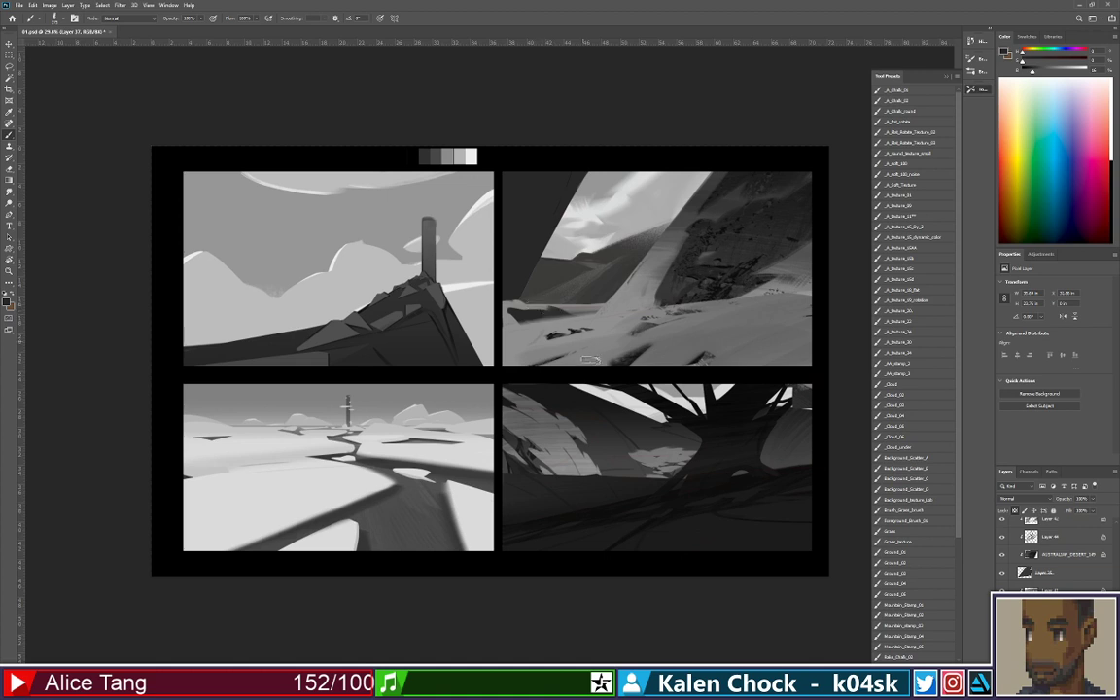
left_click(518, 326, "alt")
left_click_drag(516, 310, 567, 328)
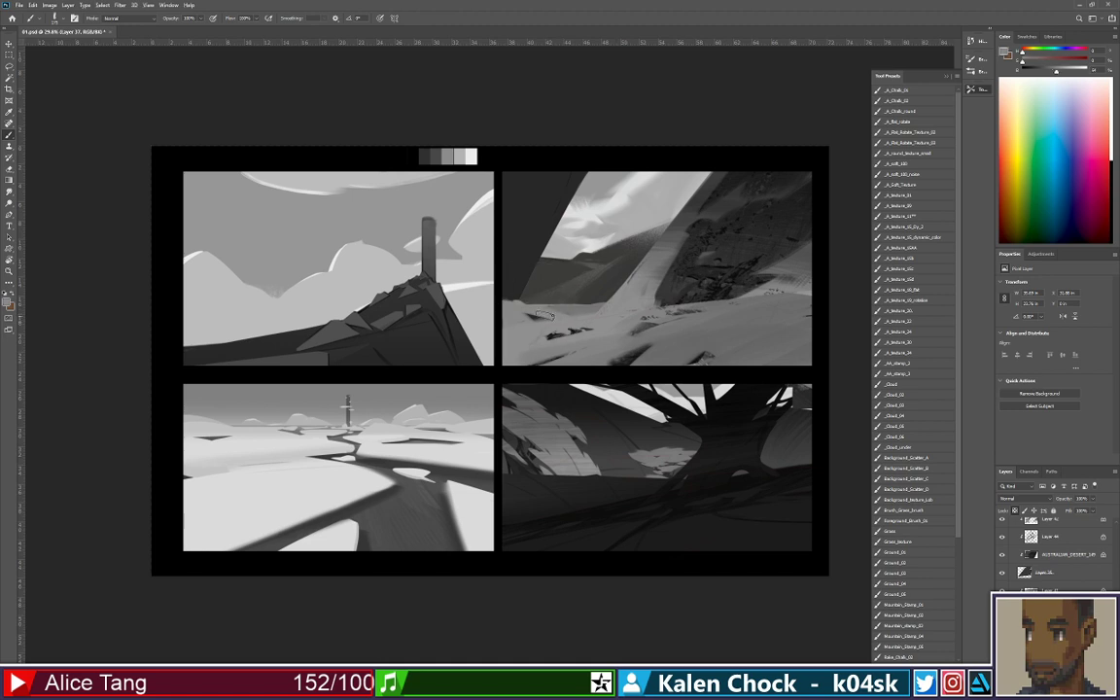
Choose a grainy sampled brush and dab sampled ground gray texture around the foreground's dark rock marks
right_click(536, 280)
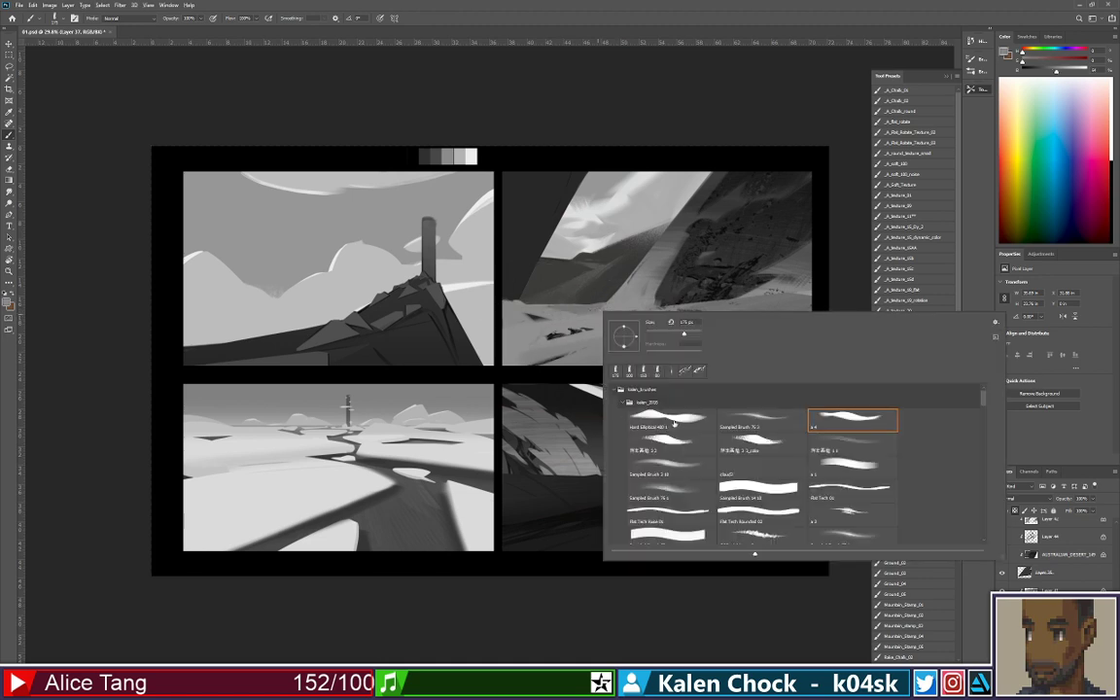
left_click(978, 420)
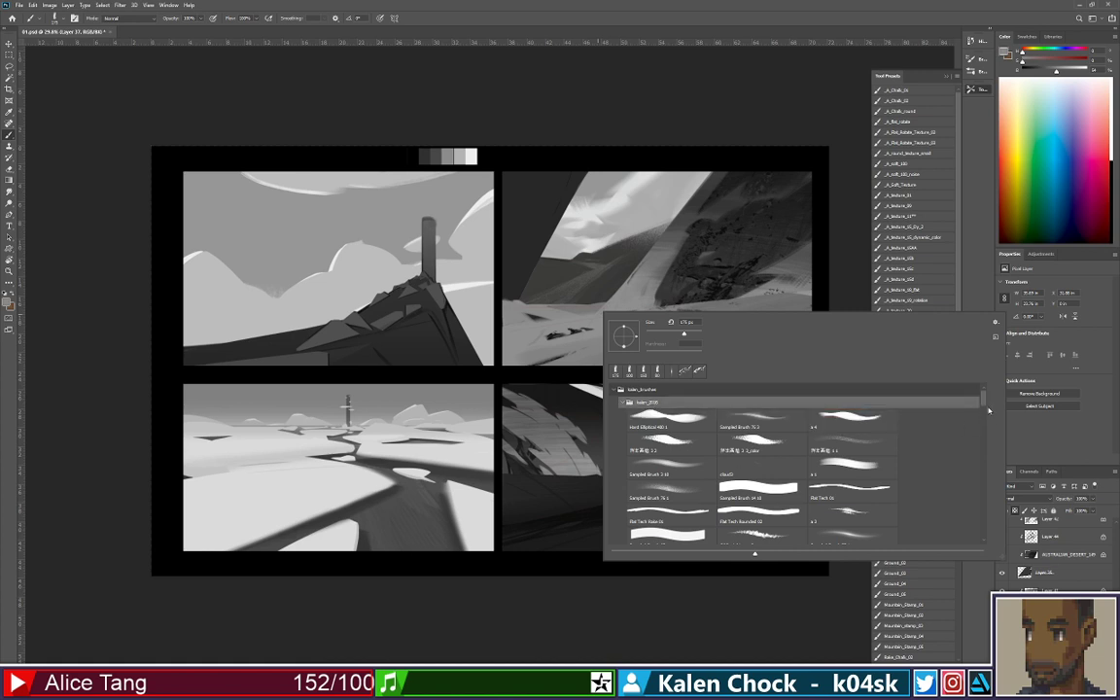
mouse_move(984, 403)
left_mouse_down()
mouse_move(984, 450)
mouse_move(978, 413)
left_mouse_up()
left_click(763, 491)
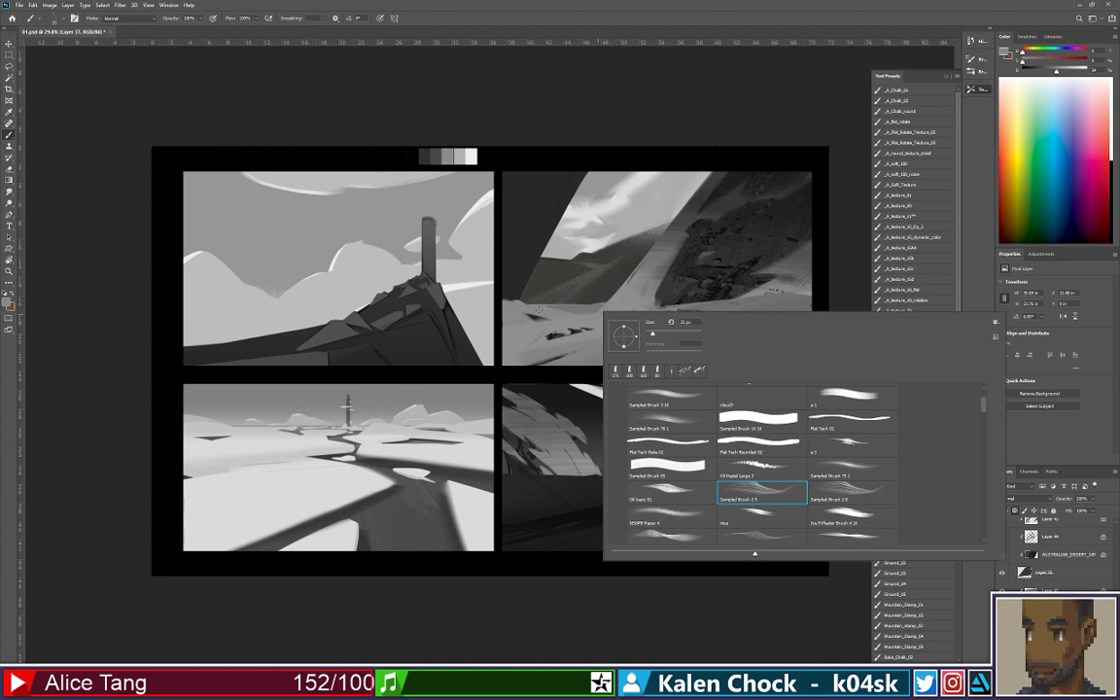
left_click(539, 308)
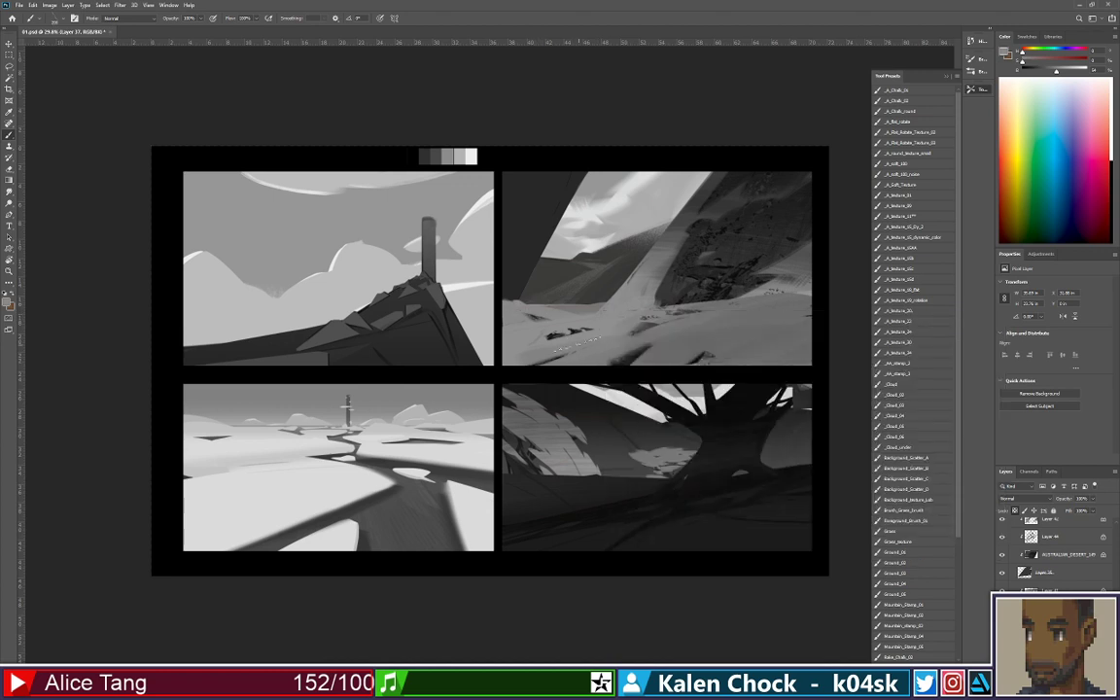
left_click(575, 321, "alt")
left_click_drag(571, 333, 579, 331)
Sample the left wall's dark gray and stamp rock texture on the left ground with the enlarged Mountain_stamp_03 brush
key("z")
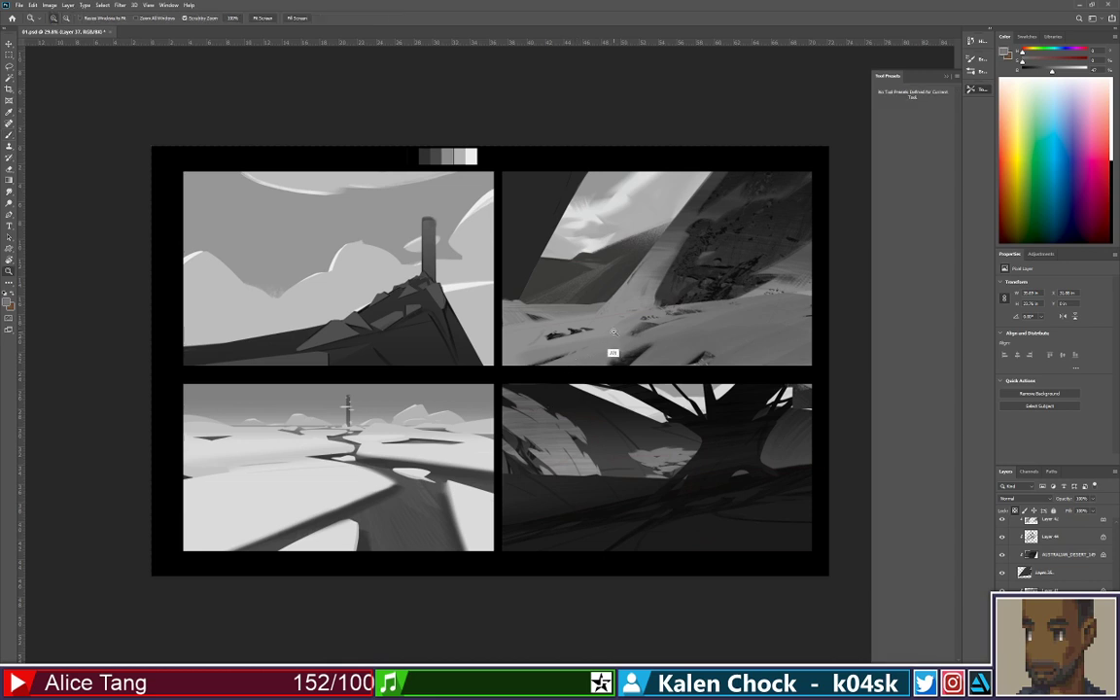
mouse_move(611, 350)
left_mouse_down()
mouse_move(560, 357)
mouse_move(595, 331)
left_mouse_up()
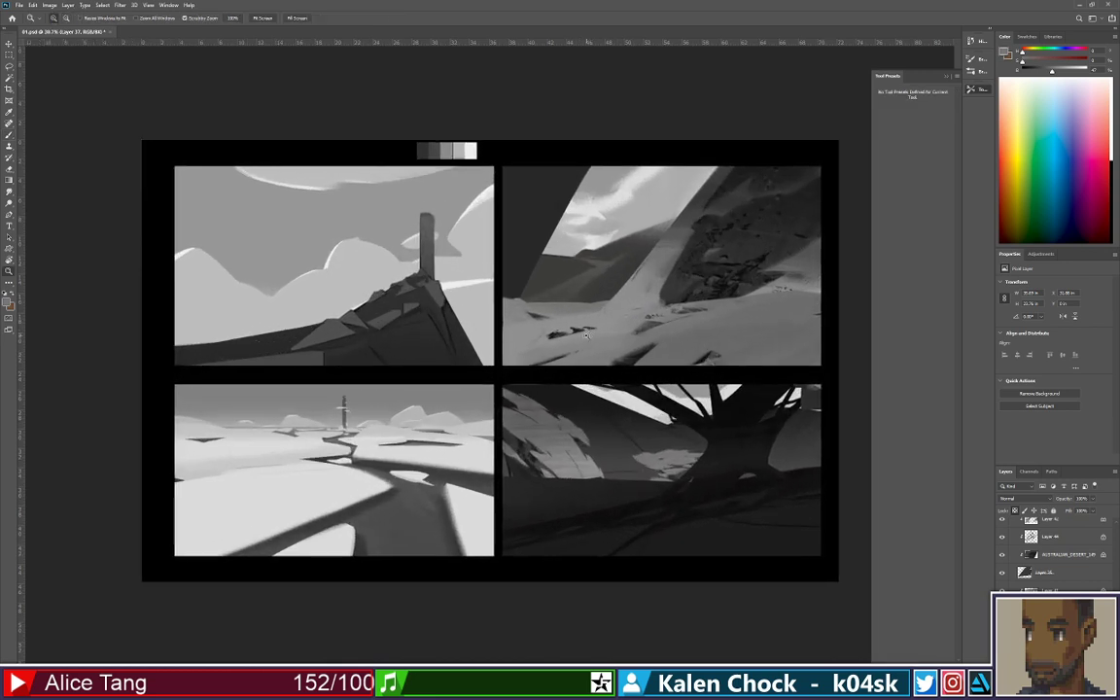
key("b")
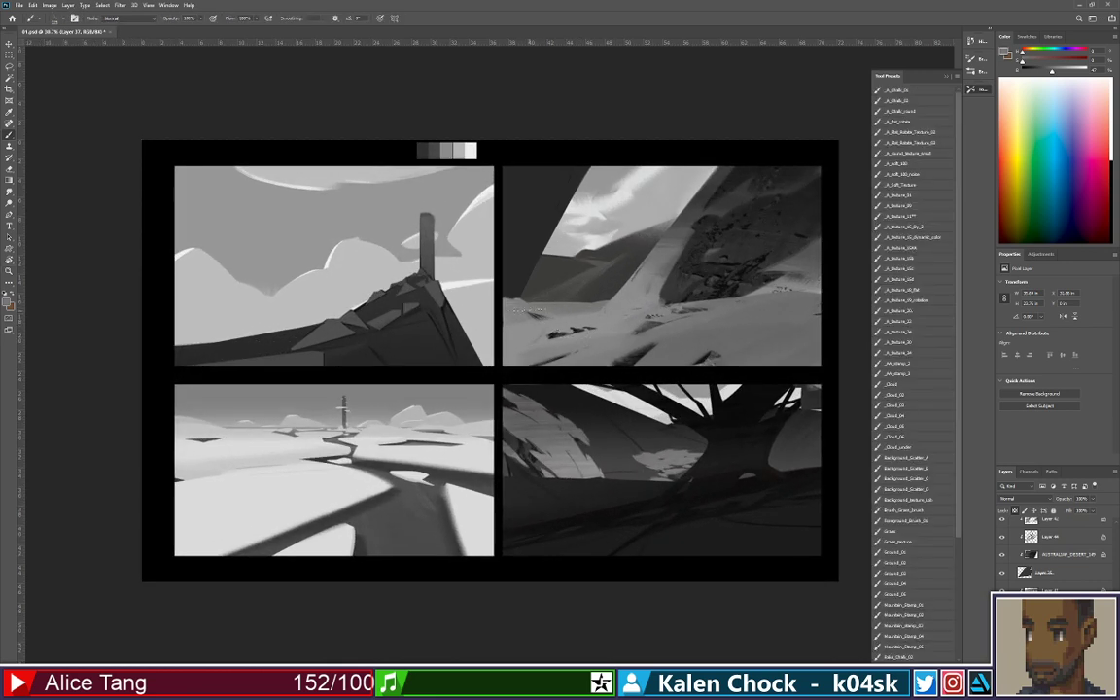
right_click(619, 275)
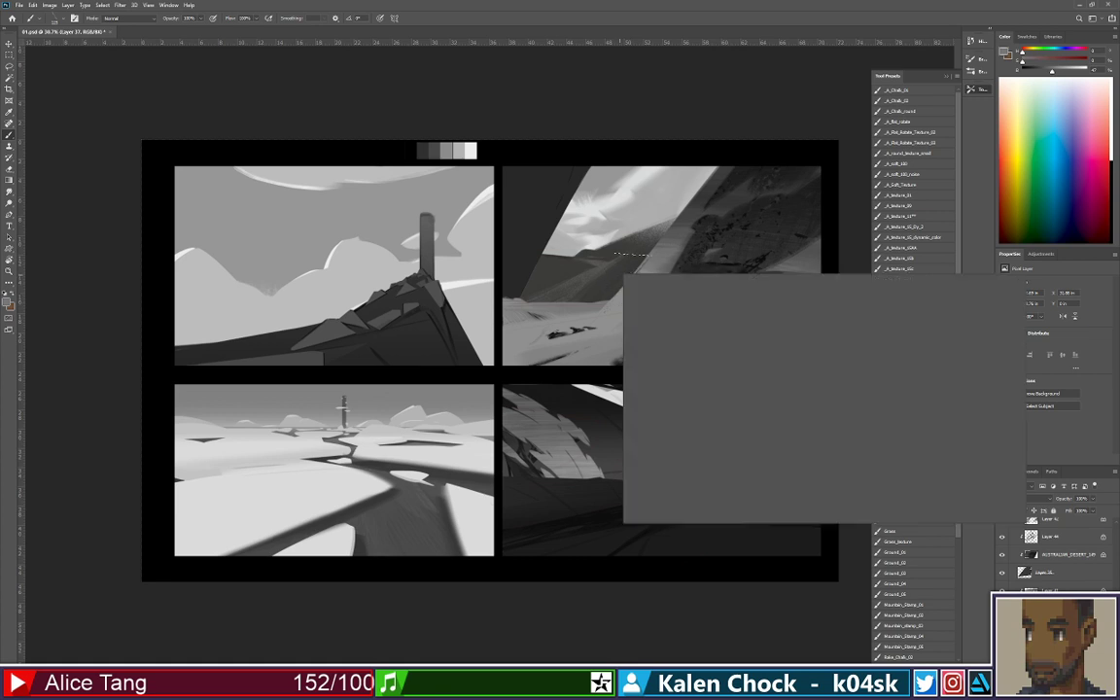
key("Escape")
scroll(922, 525, "down", 5)
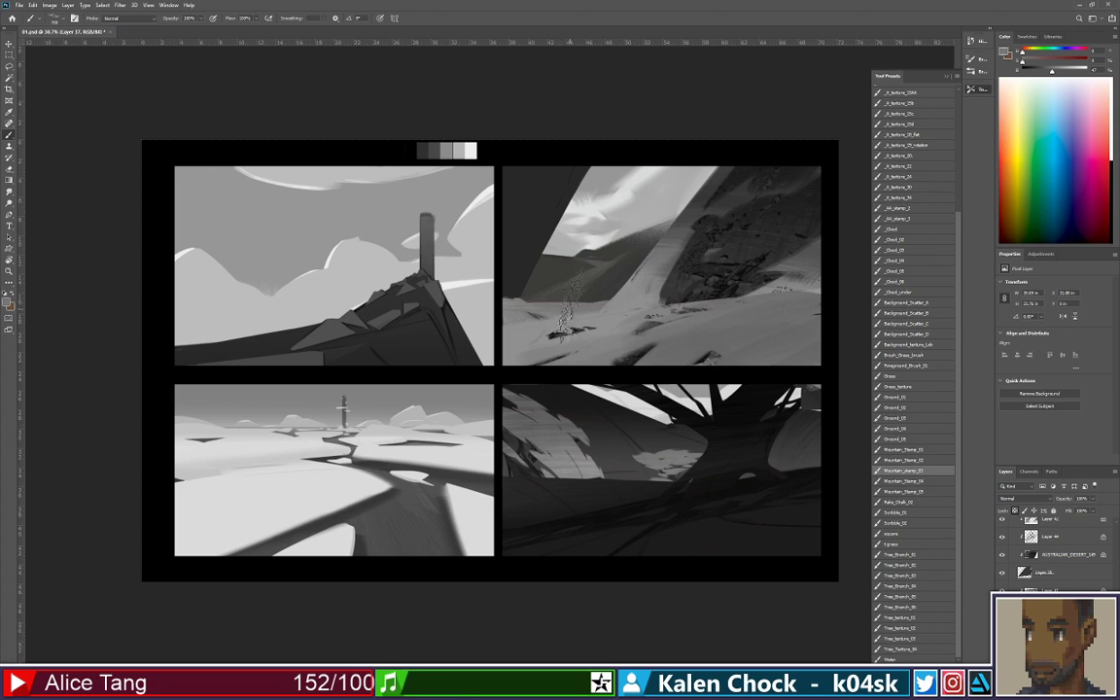
left_click(518, 285, "alt")
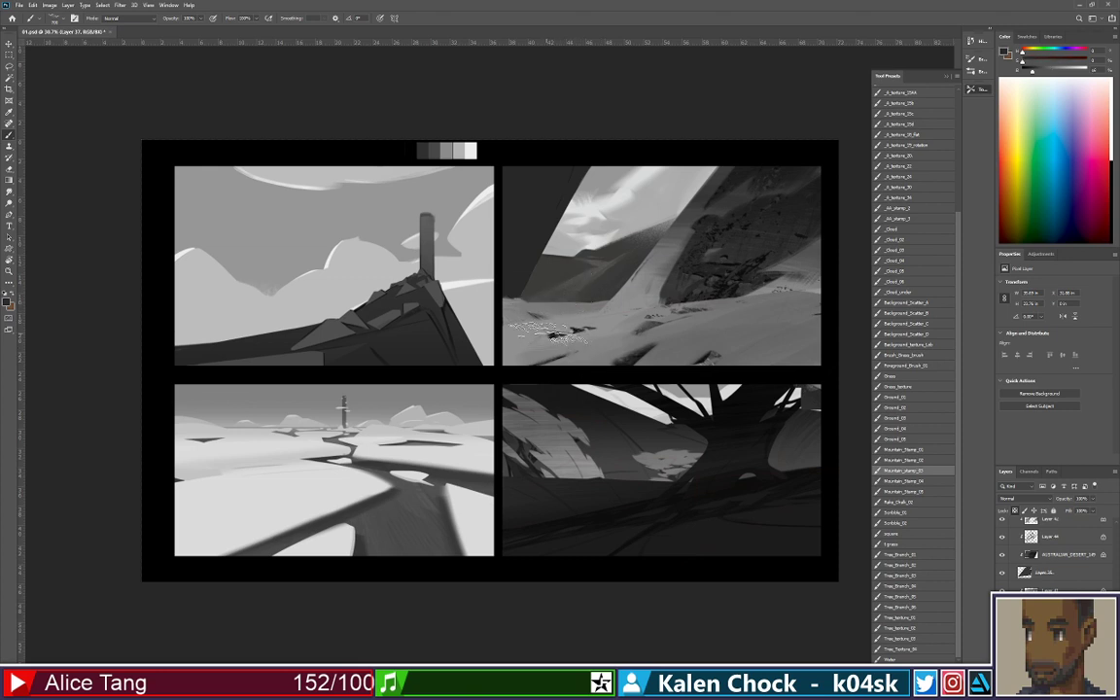
left_click_drag(546, 318, 608, 317)
key("bracketright")
key("bracketright")
left_click_drag(556, 333, 541, 313)
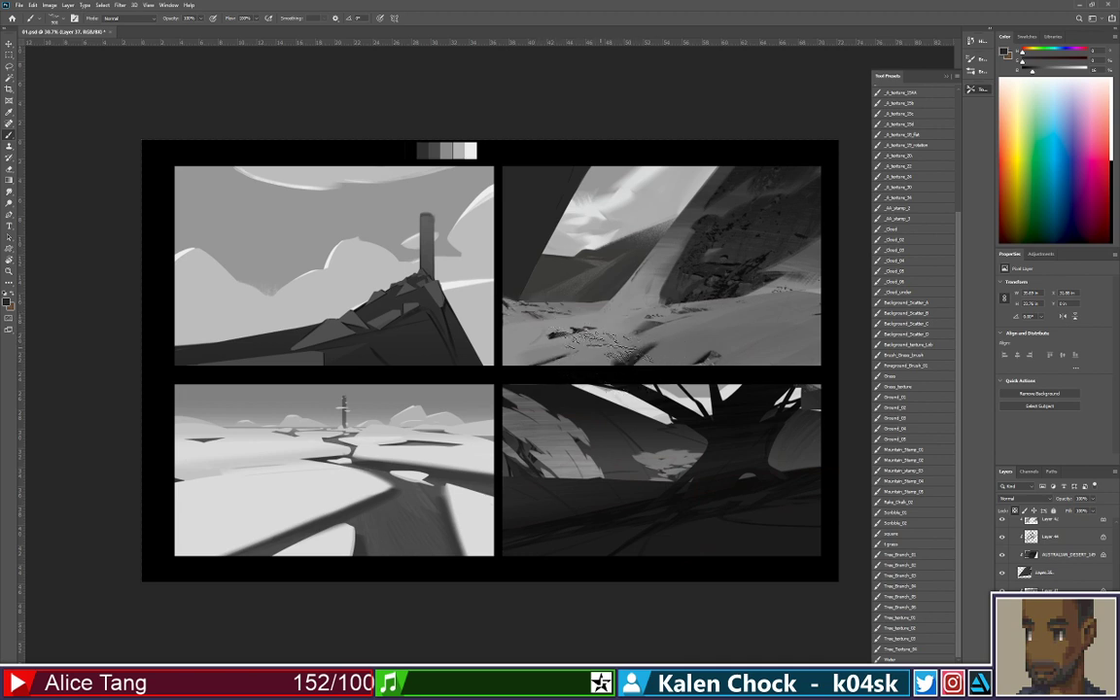
Stamp dark rock texture on the ground at the foot of the left wall with the Mountain_Stamp_04 brush
left_click(904, 555)
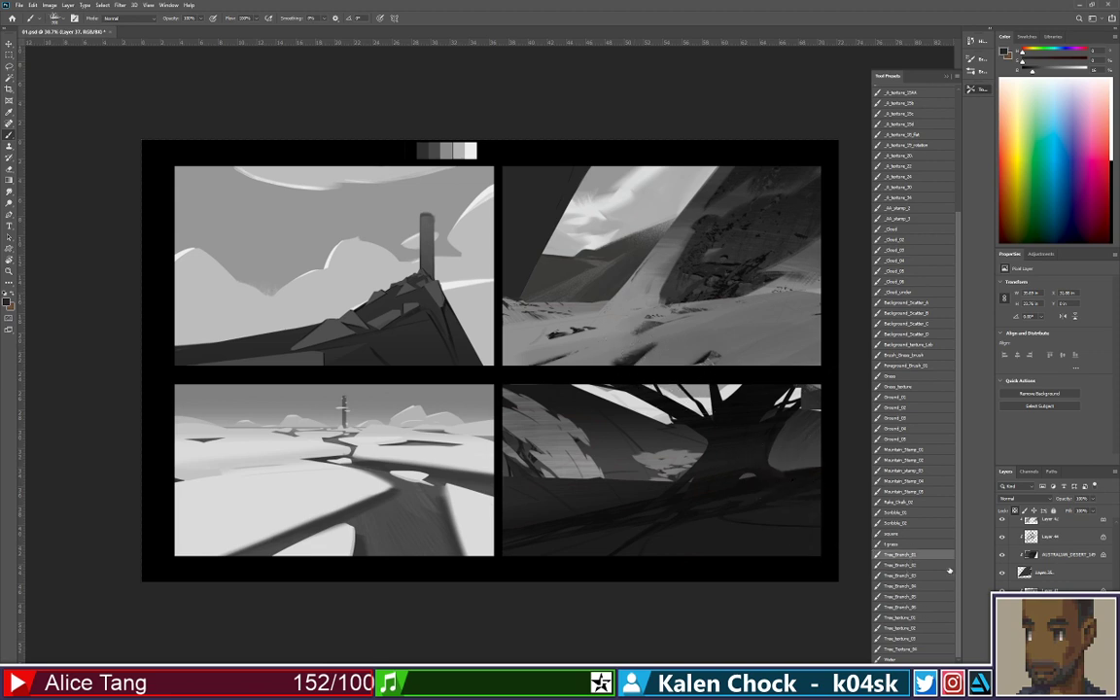
left_click(906, 459)
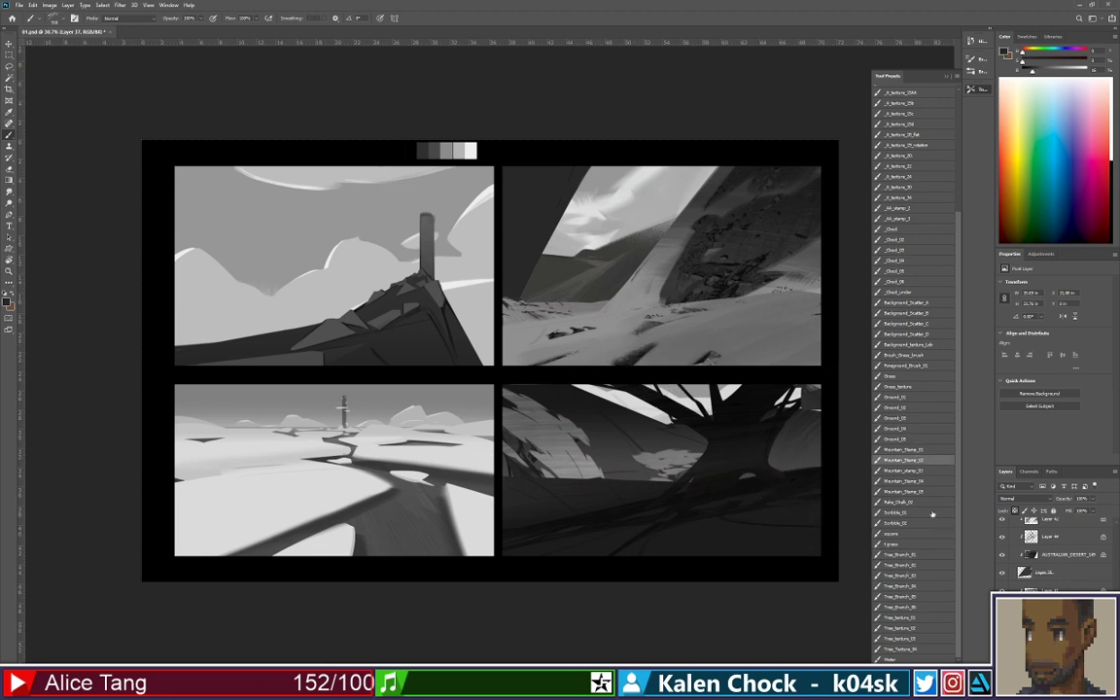
left_click(905, 470)
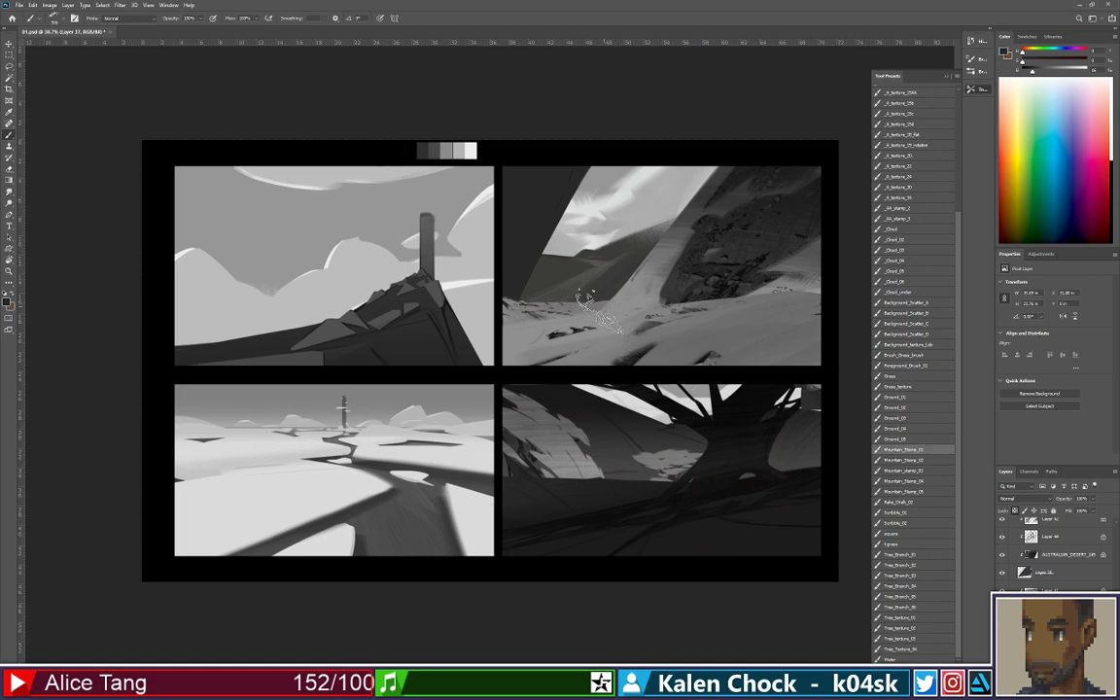
left_click(905, 480)
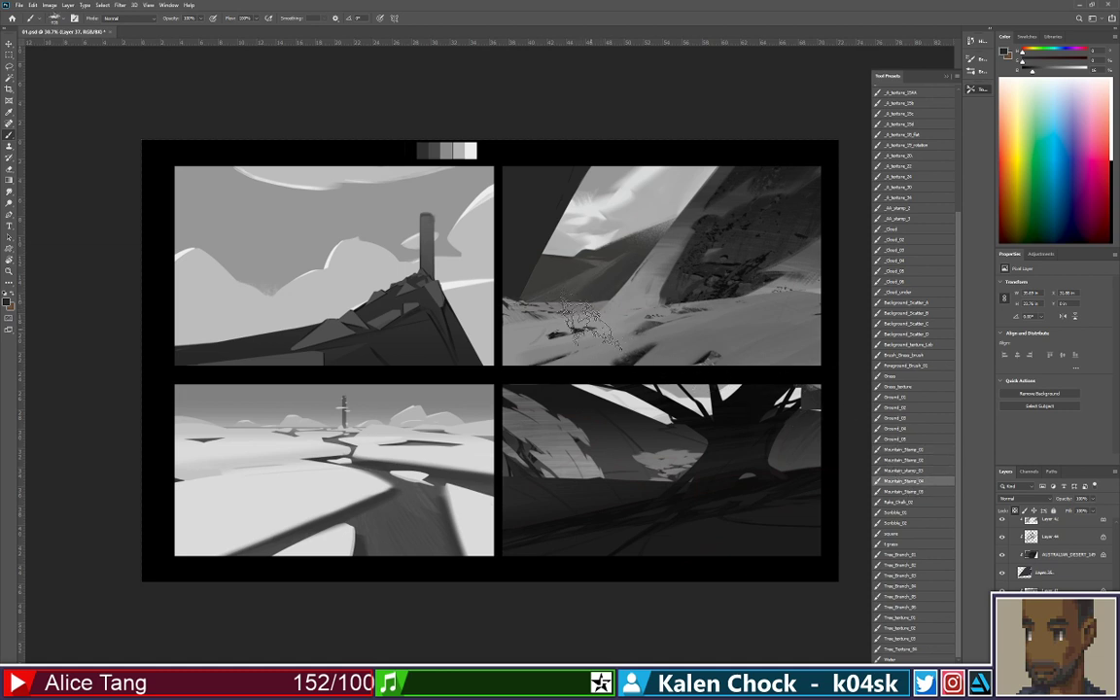
left_click(525, 321)
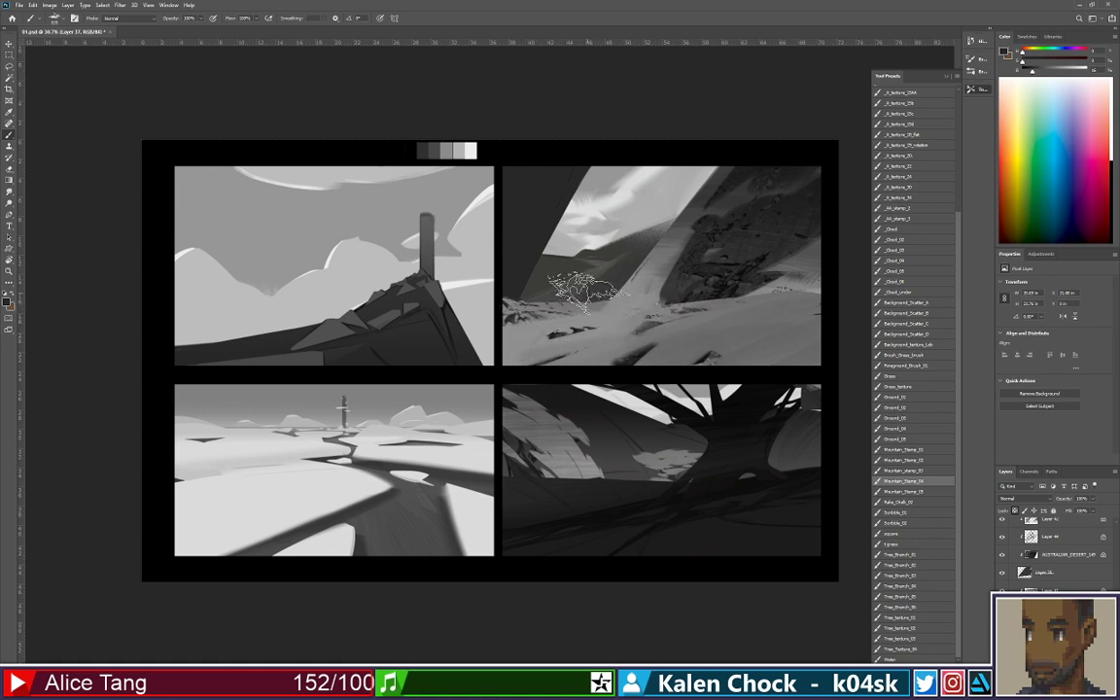
left_click(605, 273)
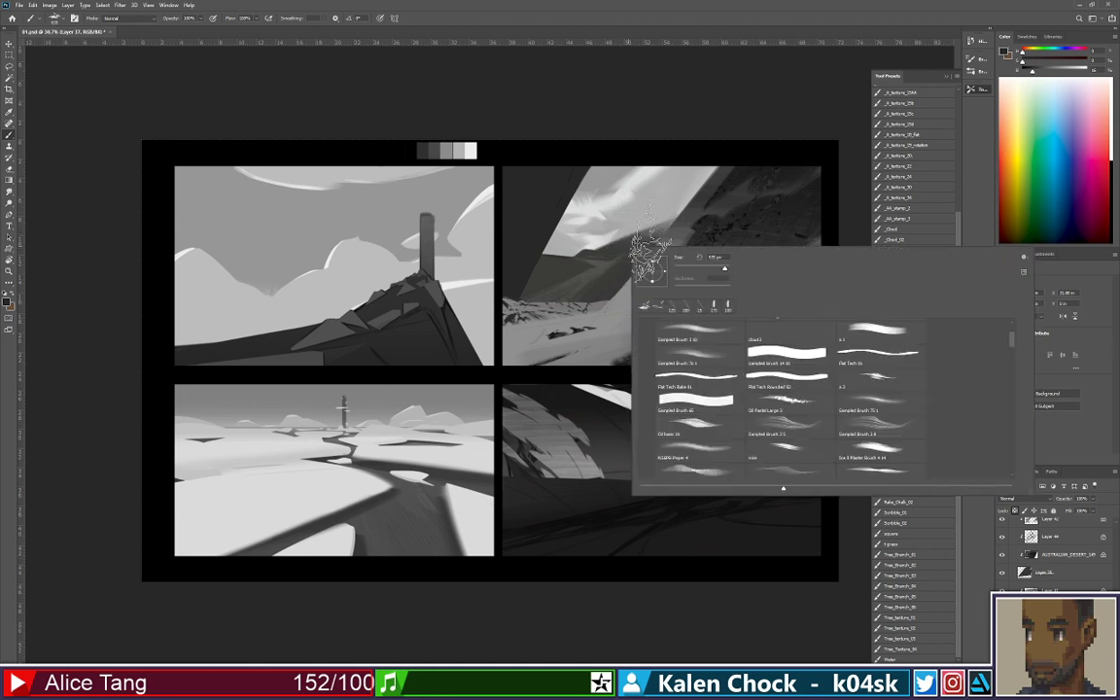
Switch to a textured _A_texture brush preset and sample the lighter ground gray for the left wall
right_click(585, 231)
left_click(795, 425)
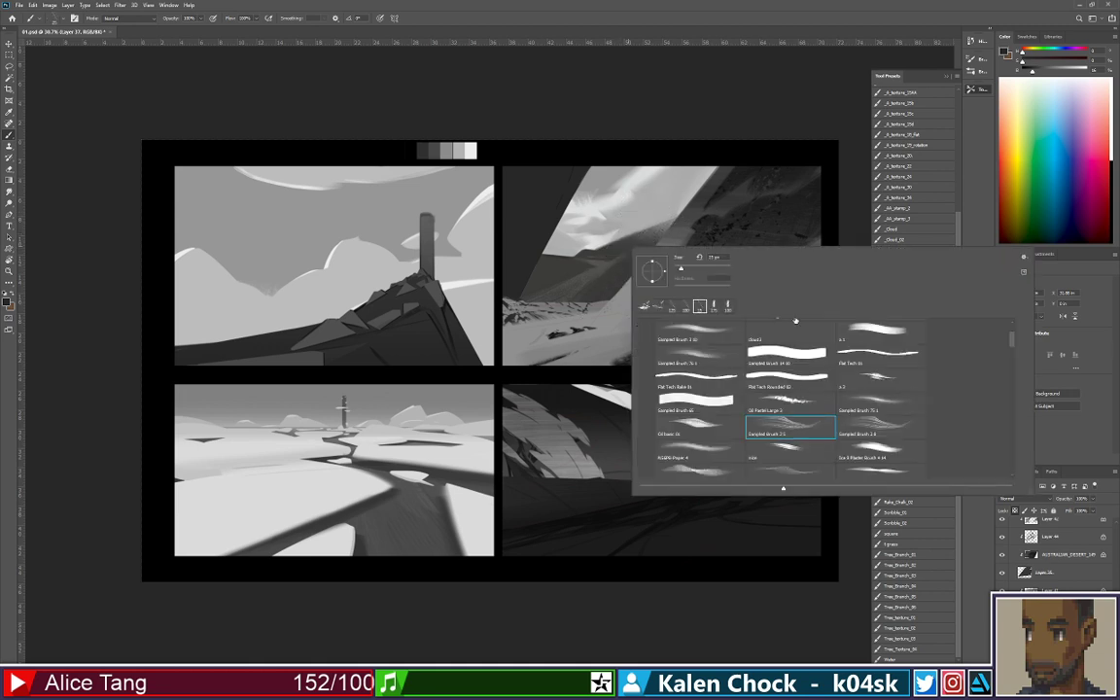
left_click(953, 224)
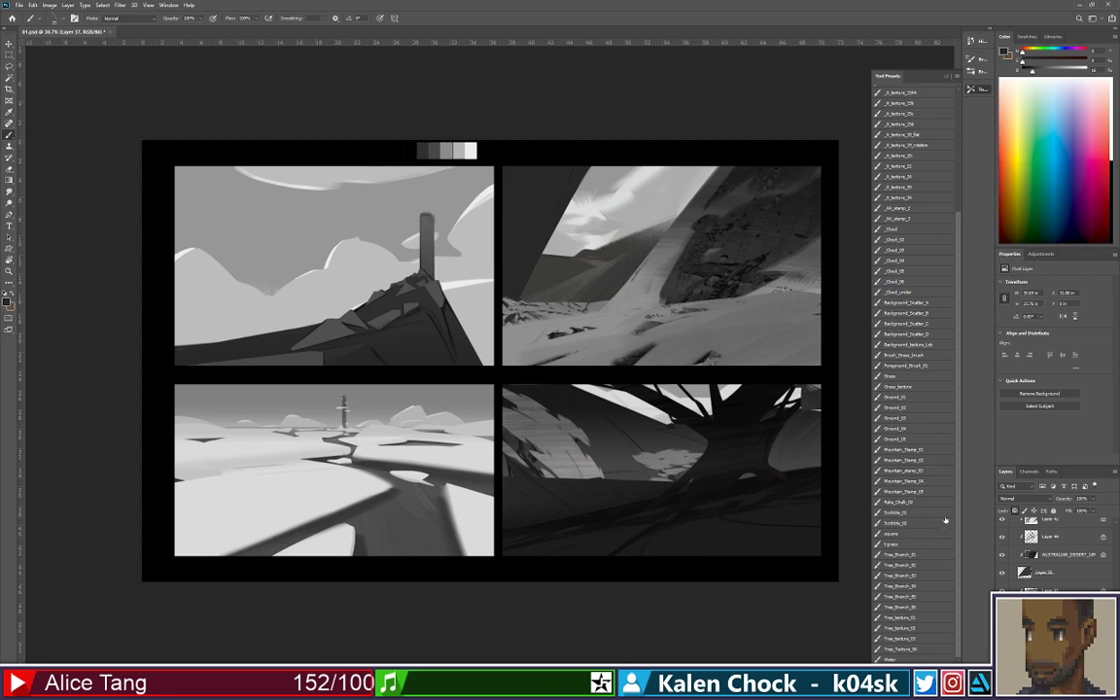
left_click_drag(955, 326, 972, 246)
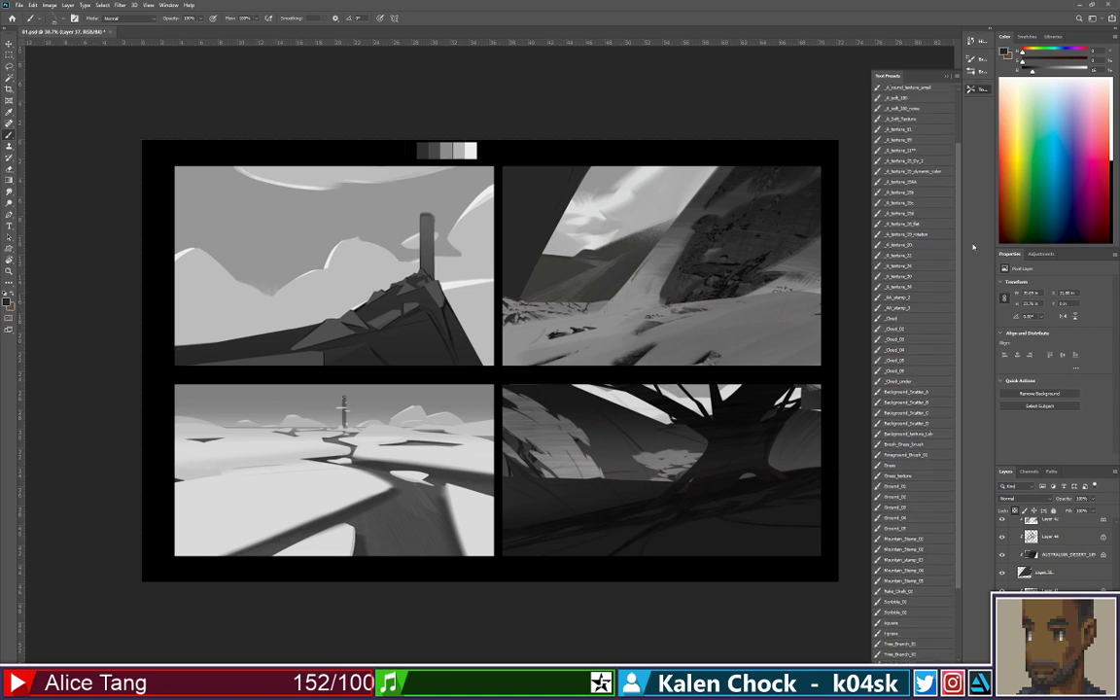
left_click(909, 288)
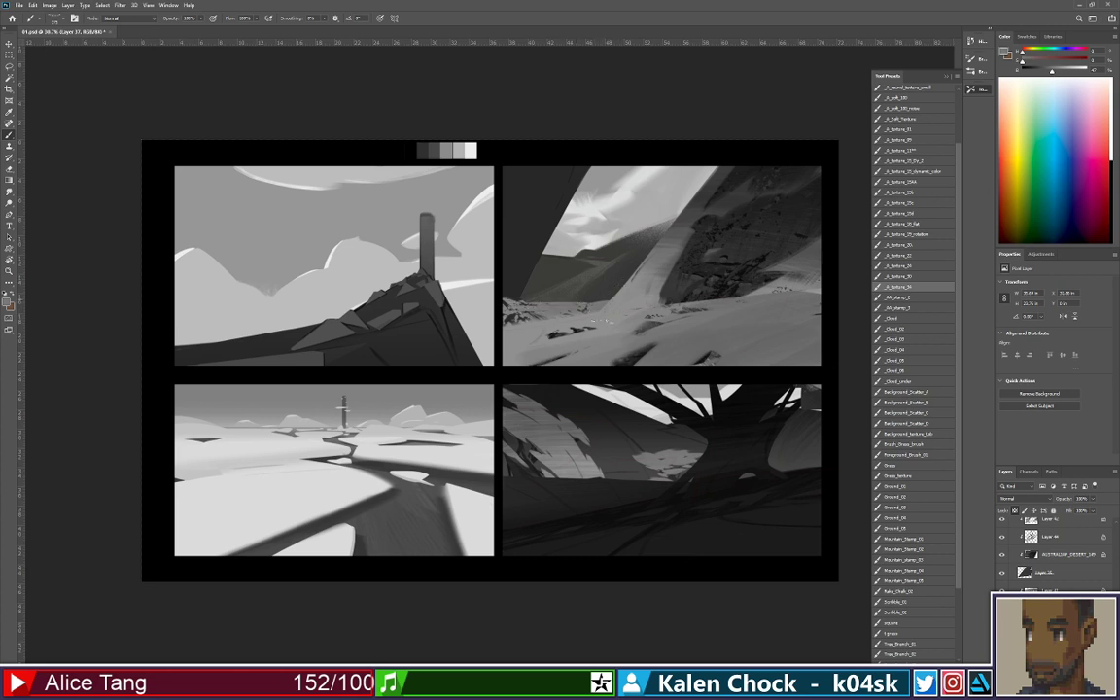
key("z")
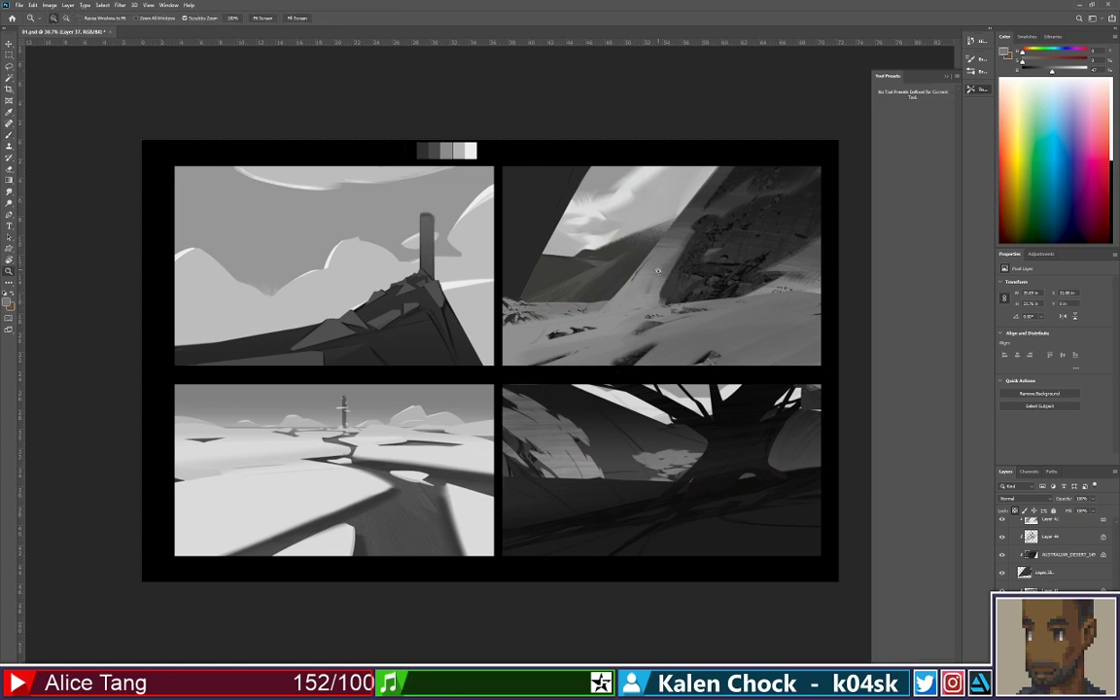
mouse_move(636, 300)
left_mouse_down()
mouse_move(613, 299)
mouse_move(623, 273)
left_mouse_up()
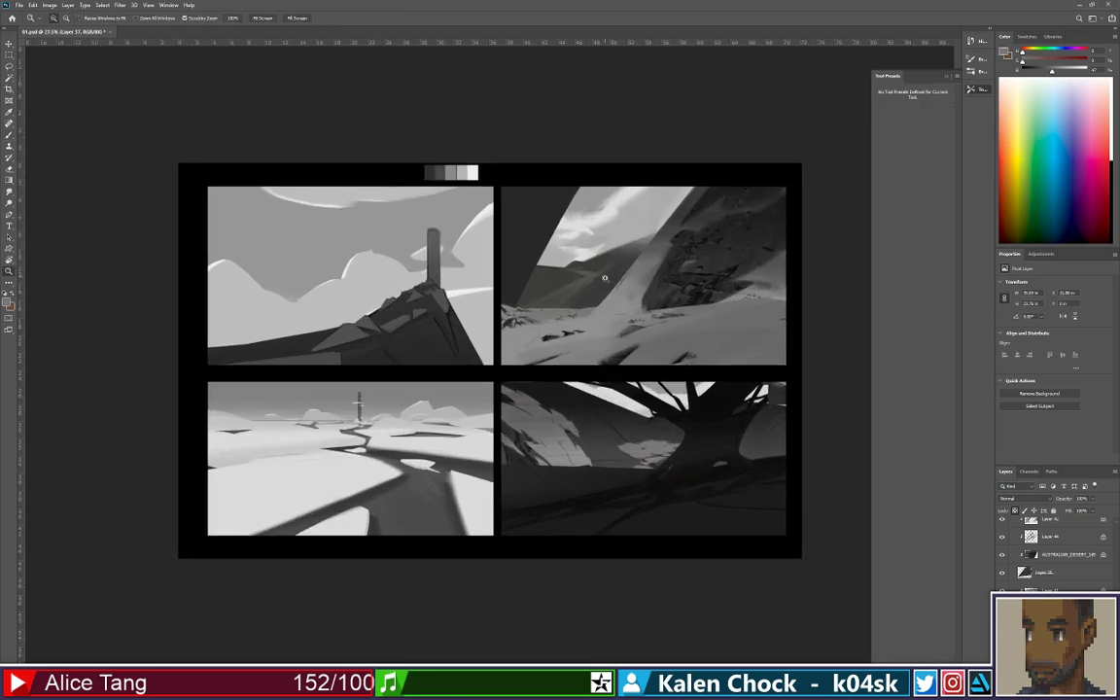
key("b")
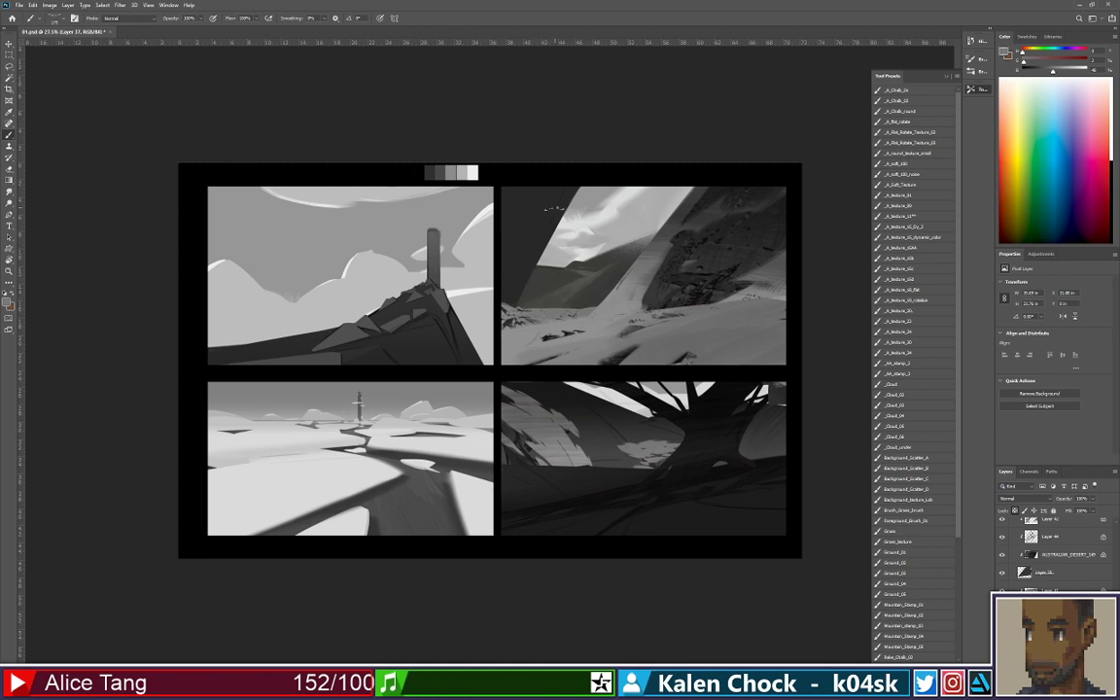
Try a ground-gray textured stroke up the edge of the dark left wall in the upper-right thumbnail
mouse_move(511, 305)
left_mouse_down()
mouse_move(544, 236)
mouse_move(557, 234)
left_mouse_up()
key("ctrl+z")
key("ctrl+z")
key("u")
key("ctrl+z")
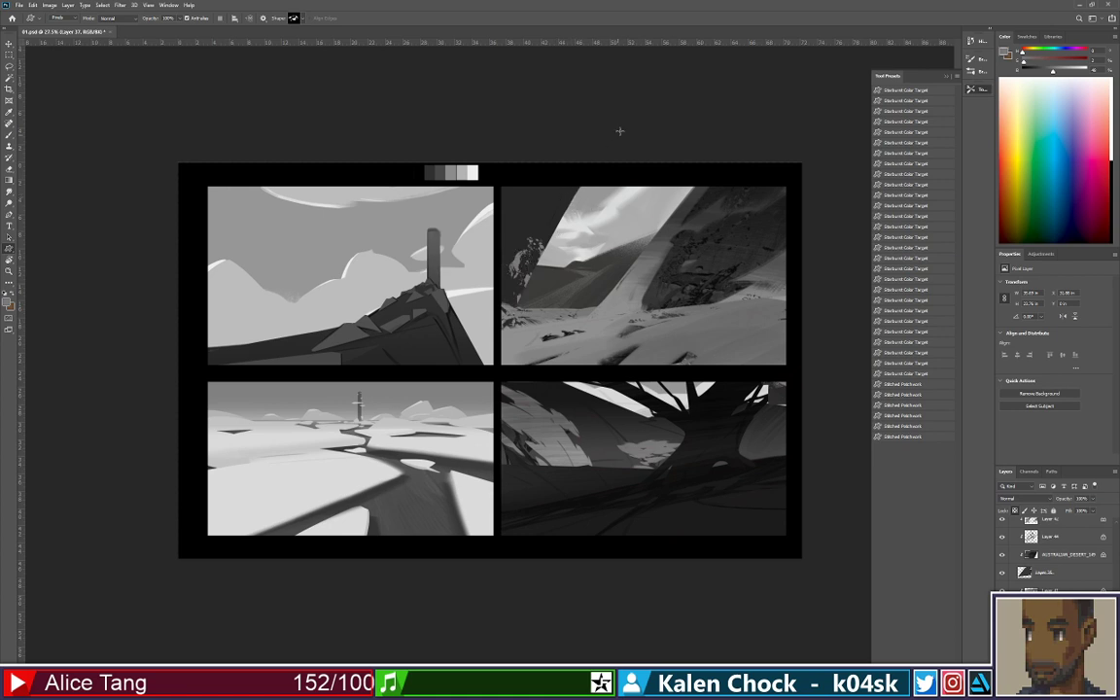
Paint diagonal light gray textured streaks along the left wall and sample its dark gray to break them up
key("b")
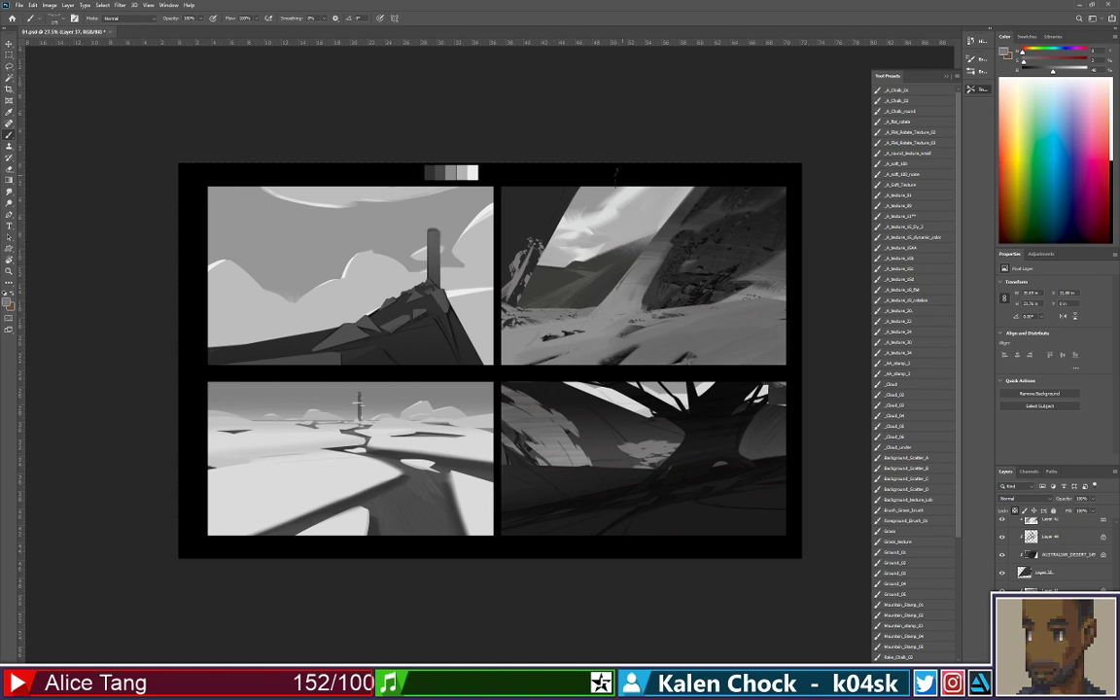
left_click_drag(506, 266, 559, 227)
key("ctrl+z")
mouse_move(503, 274)
left_mouse_down()
mouse_move(560, 222)
mouse_move(521, 299)
mouse_move(541, 192)
left_mouse_up()
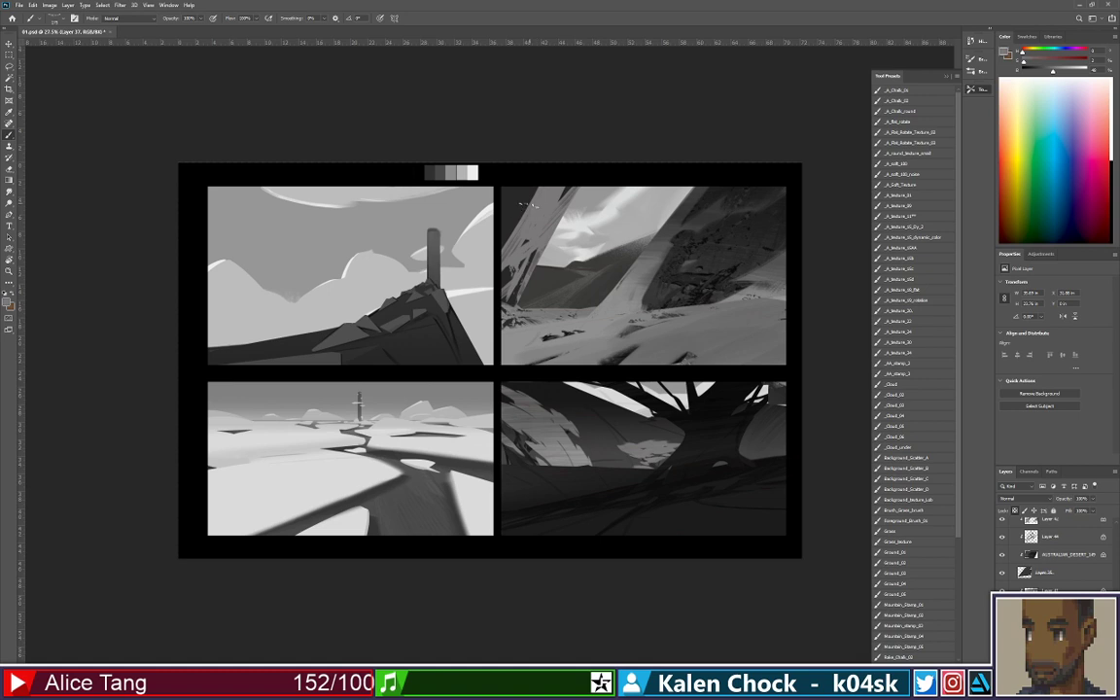
left_click_drag(537, 189, 502, 253)
left_click(509, 197, "alt")
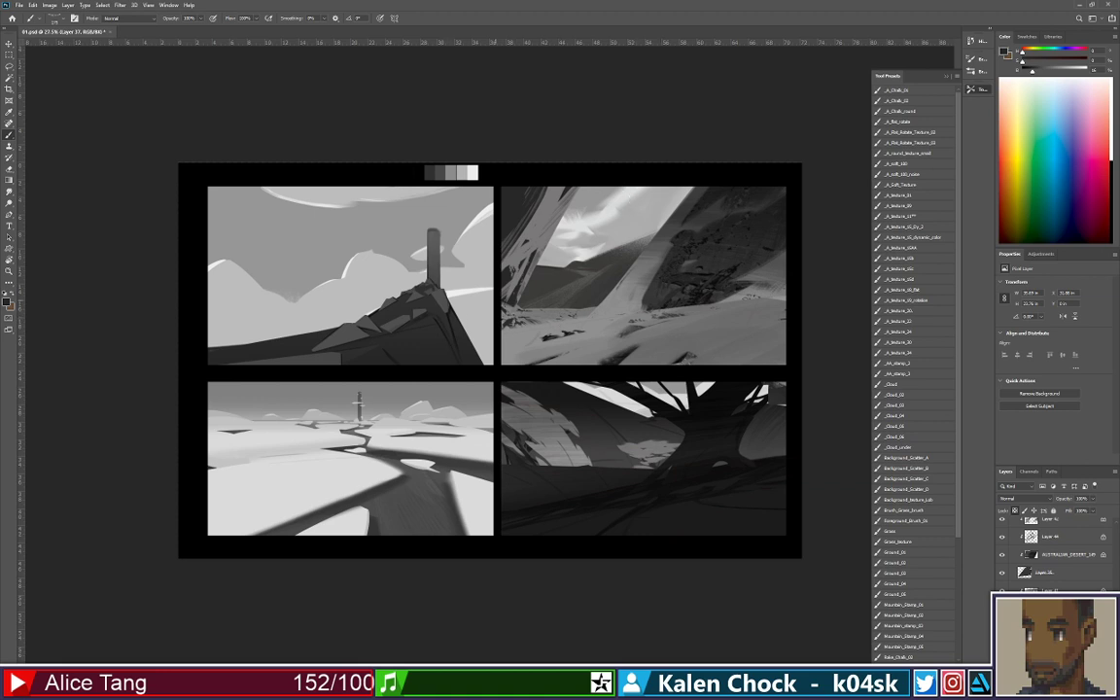
left_click(508, 201, "alt")
Crop the canvas to trim the excess black border on the left side and along the bottom
key("c")
left_click_drag(177, 360, 196, 360)
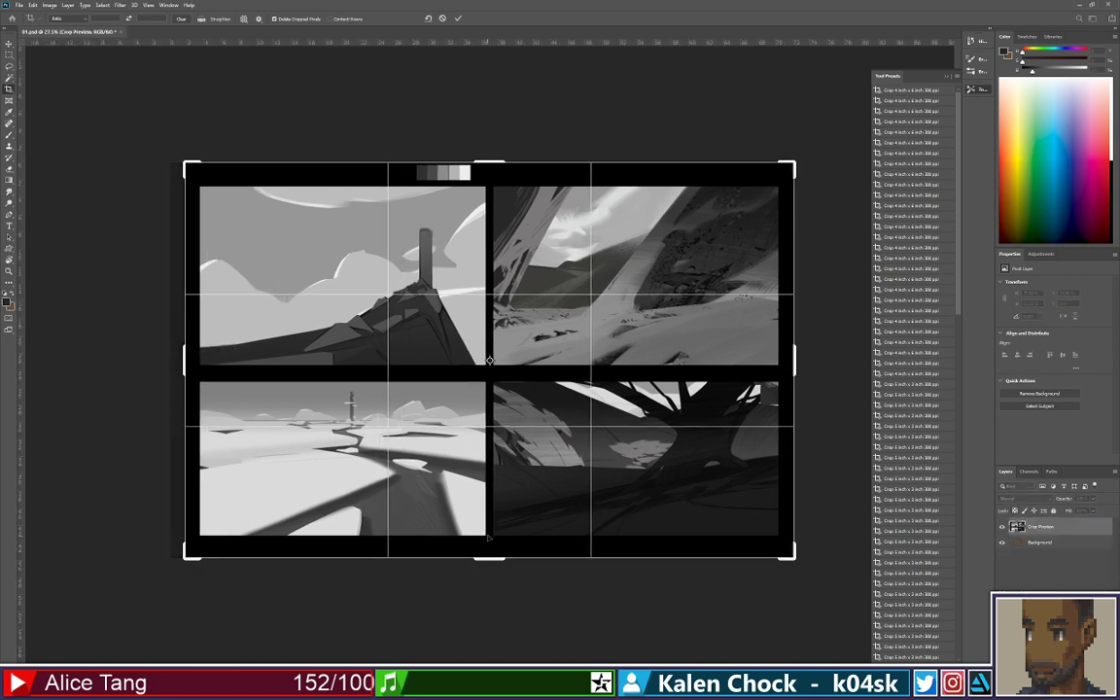
mouse_move(492, 562)
left_mouse_down()
mouse_move(492, 542)
mouse_move(509, 554)
left_mouse_up()
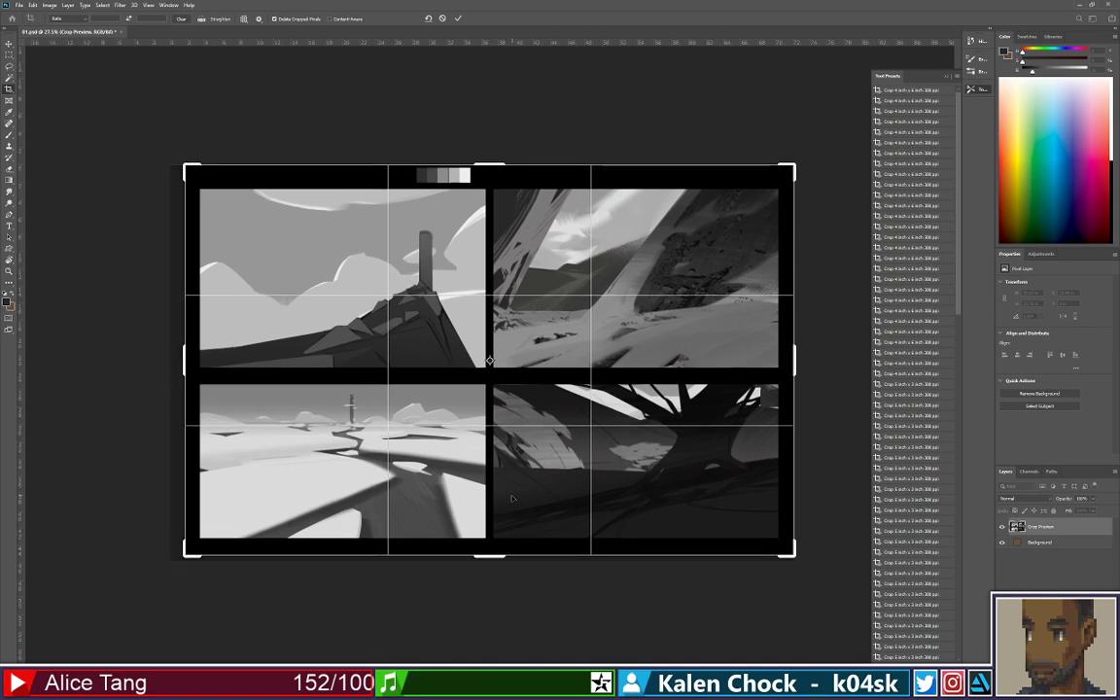
key("Return")
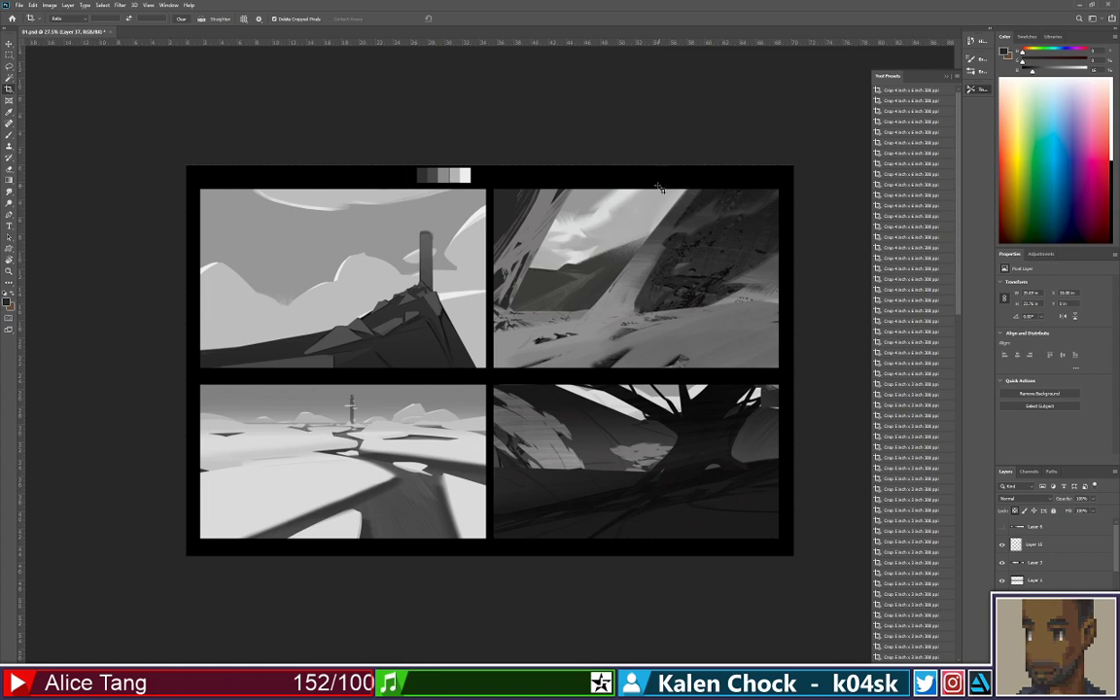
Switch to Sampled Brush 2 5 for dark gray texture strokes on the left wall
key("b")
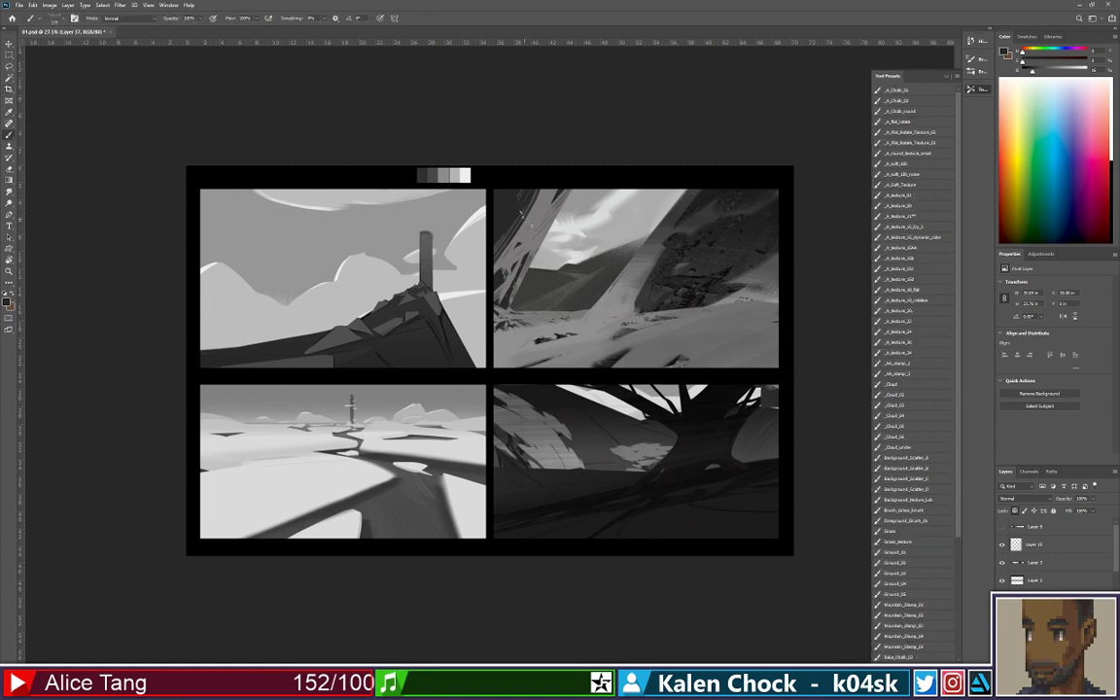
right_click(539, 229)
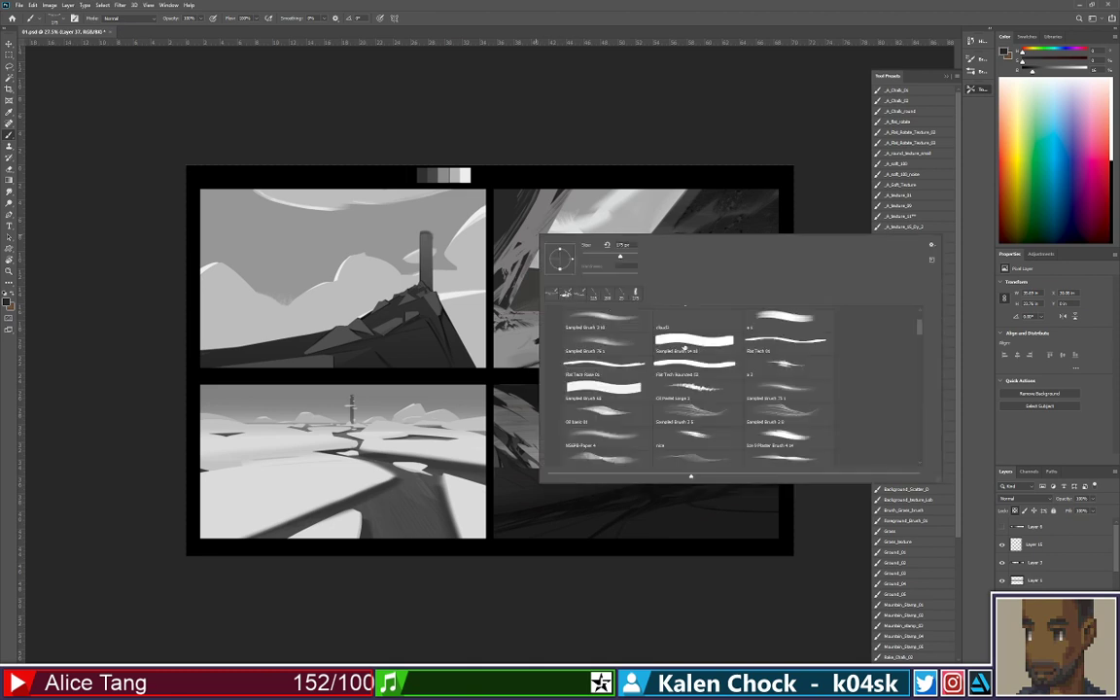
left_click(684, 415)
left_click(547, 224)
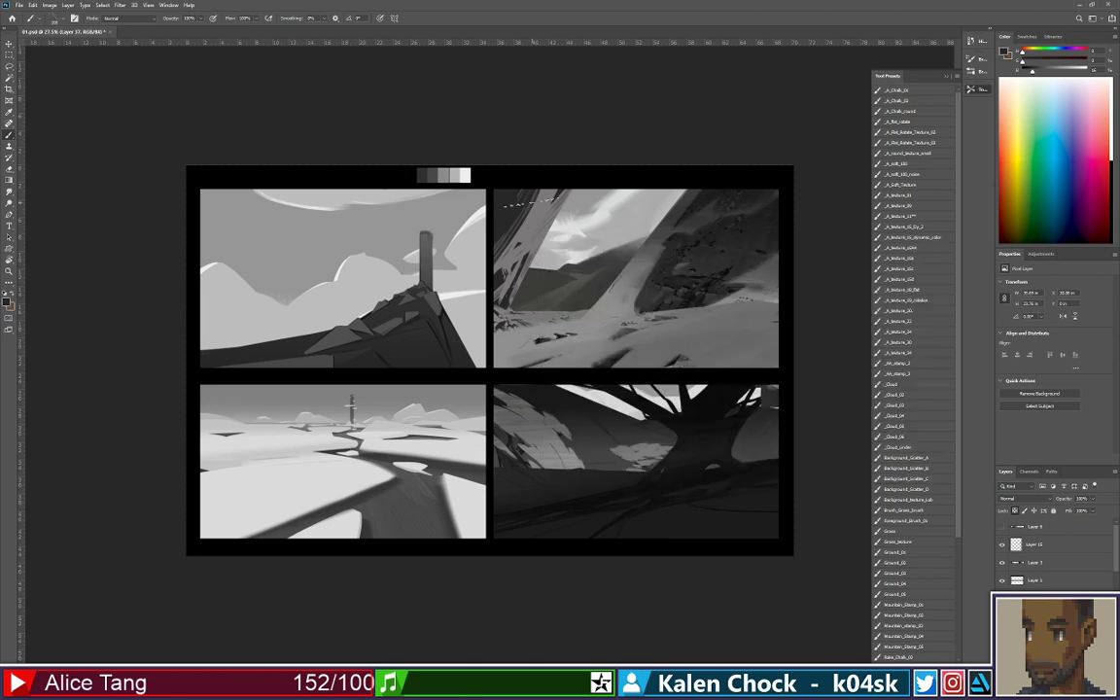
right_click(546, 231)
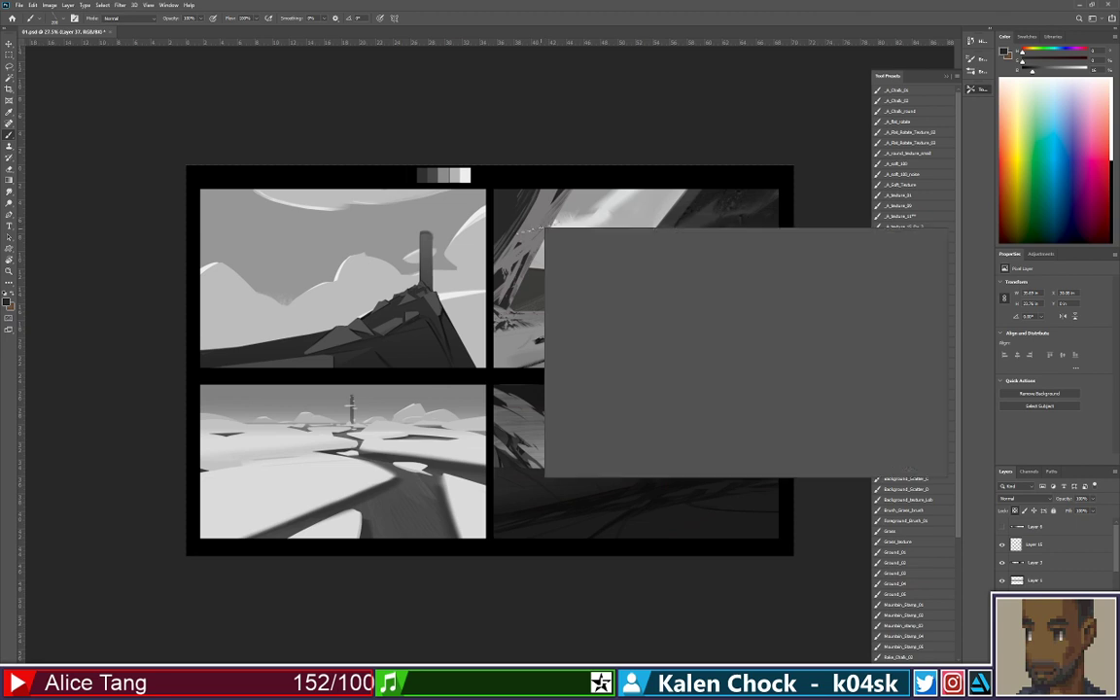
left_click(815, 175)
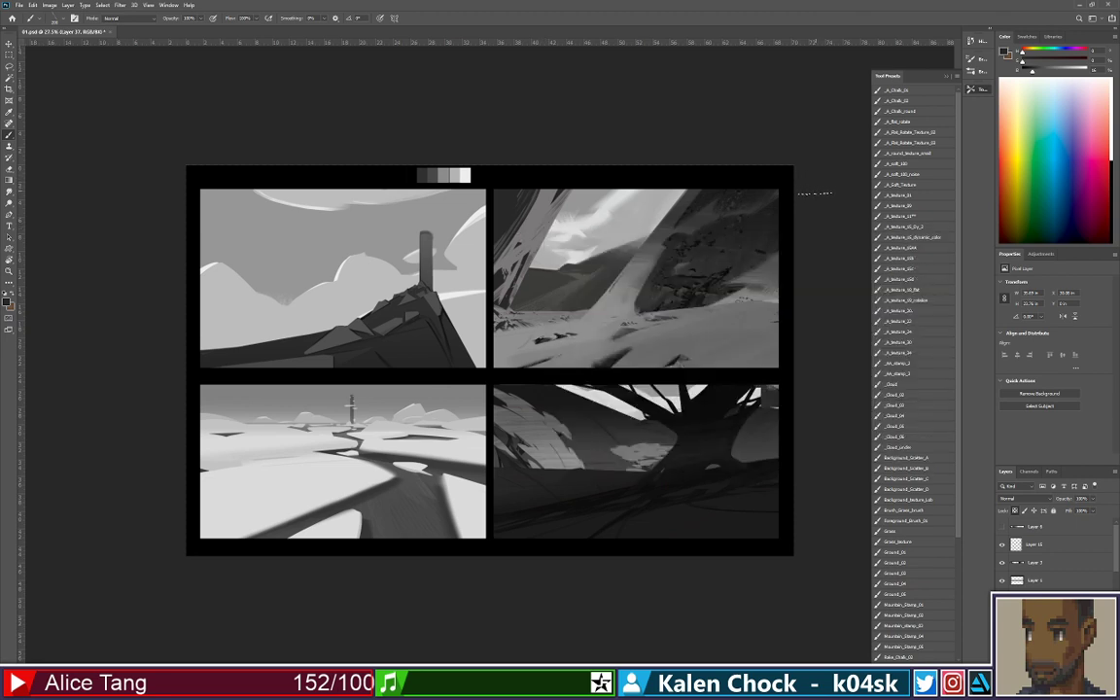
Shade the left wall's light streaks in dark gray with a large soft sampled brush at reduced opacity
key("z")
left_click_drag(779, 376, 740, 374)
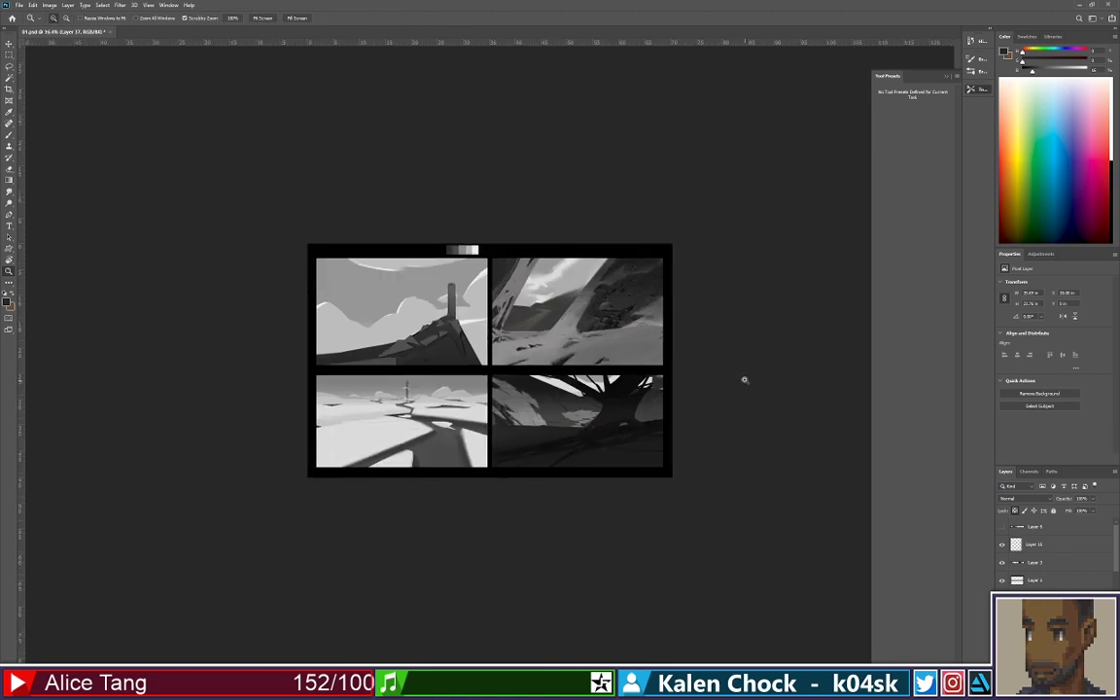
left_click_drag(737, 386, 707, 388)
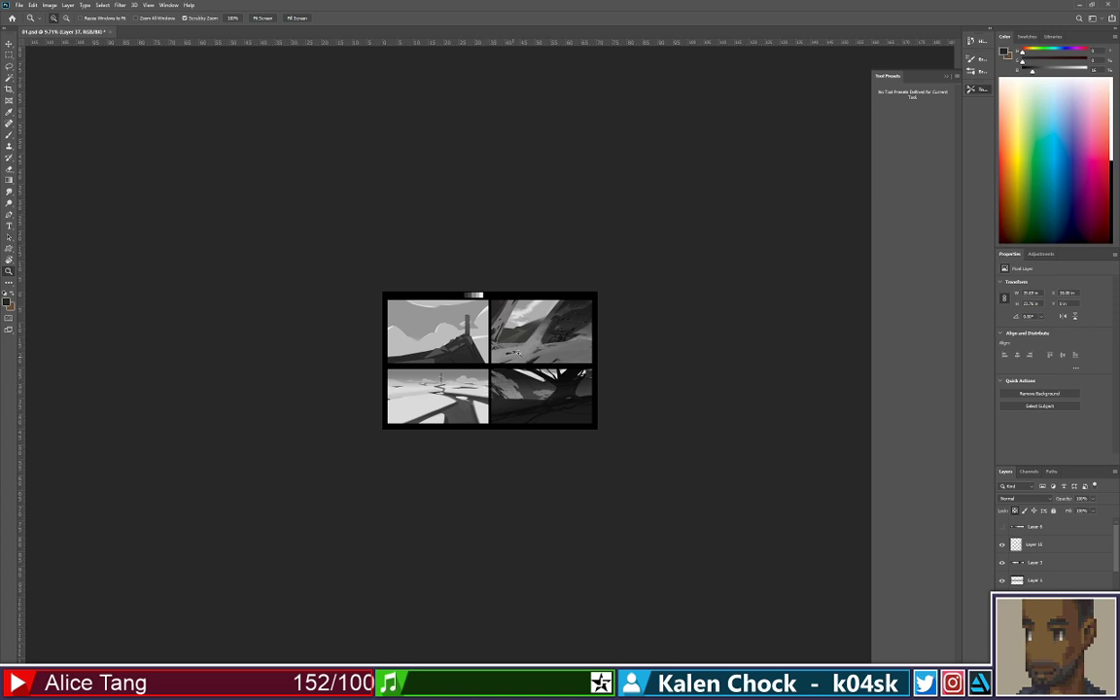
left_click_drag(518, 353, 561, 220)
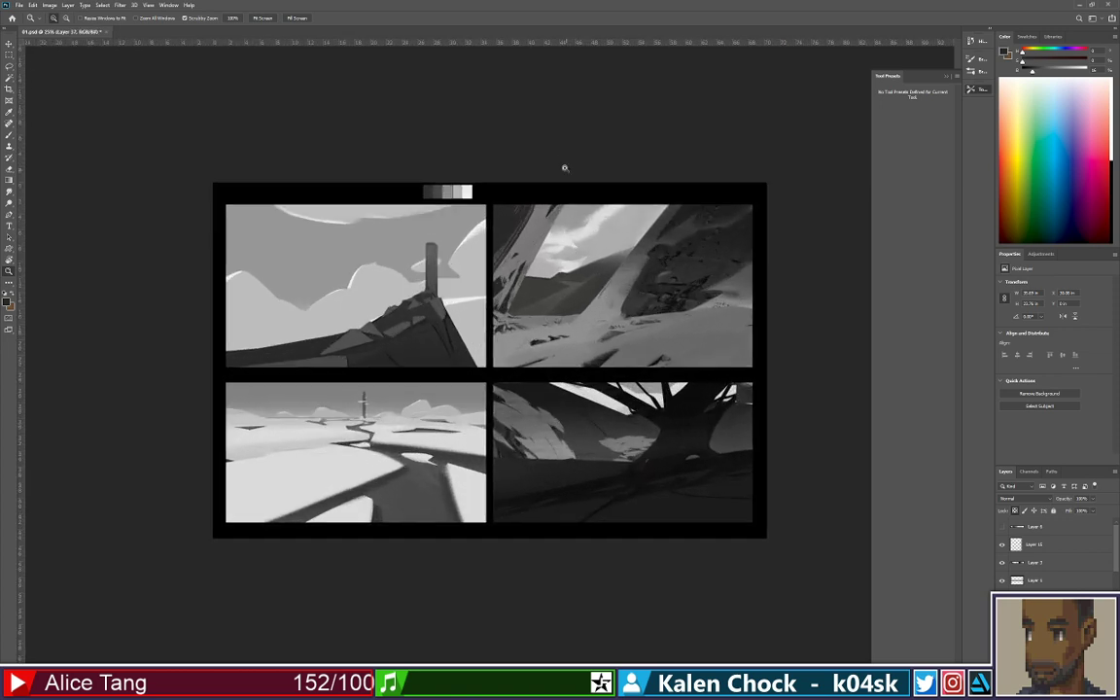
key("b")
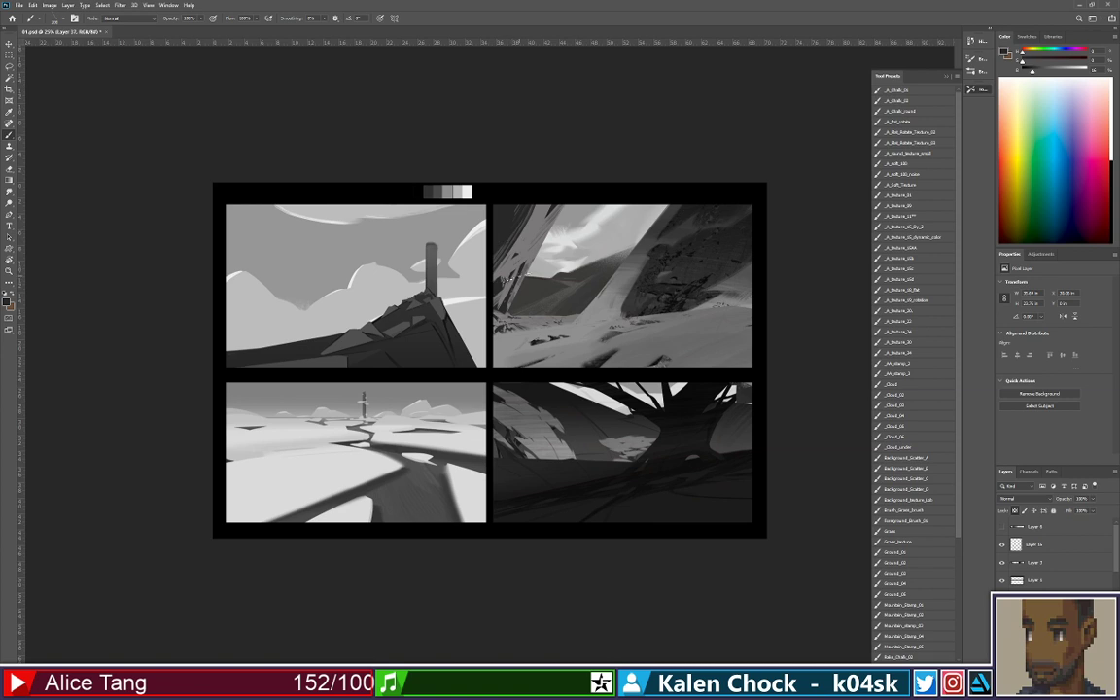
key("v")
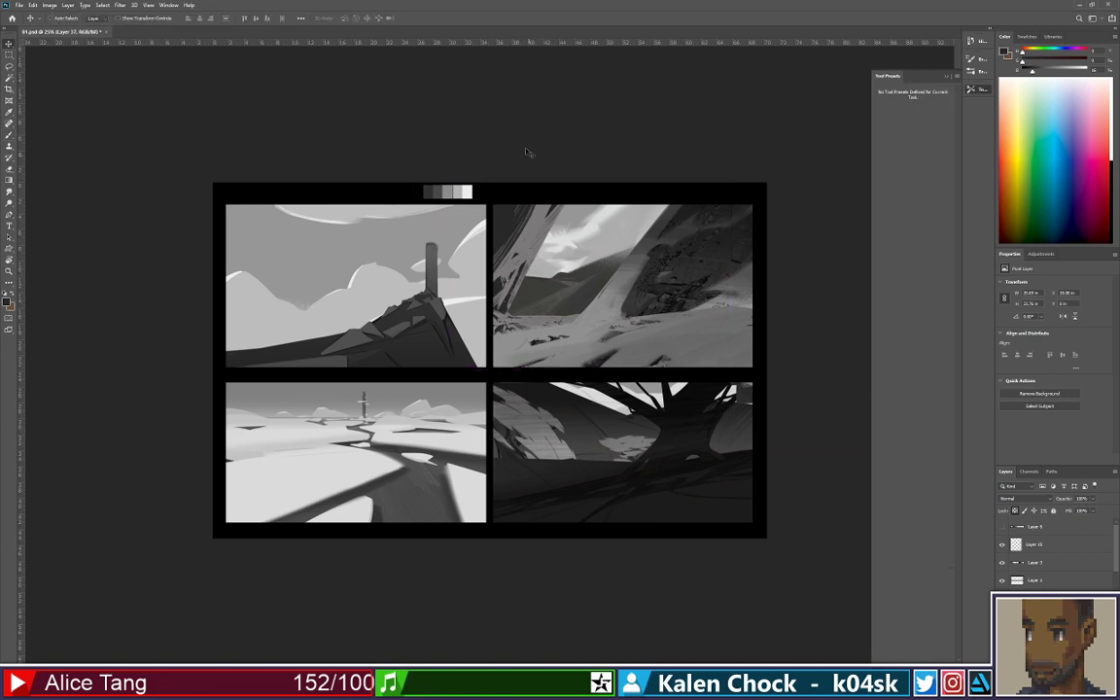
key("b")
right_click(525, 231)
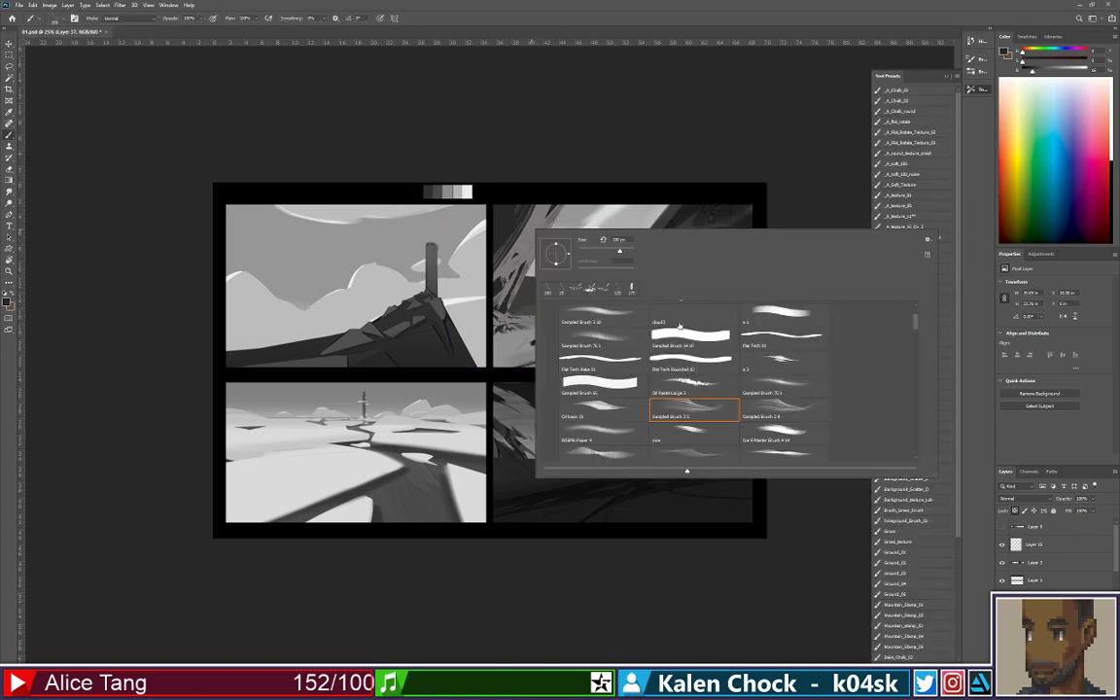
left_click(619, 316)
left_click(505, 240)
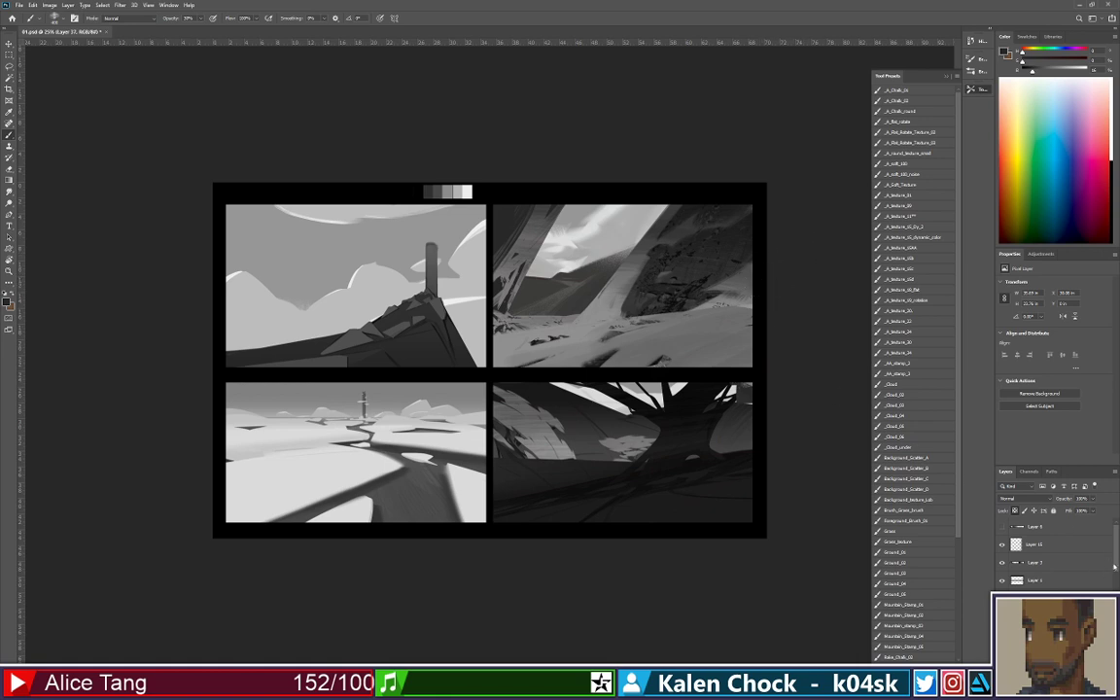
Fill a strip across the canvas top, overlapping the upper edges of the top thumbnails, with black on a new layer
left_click(1076, 543)
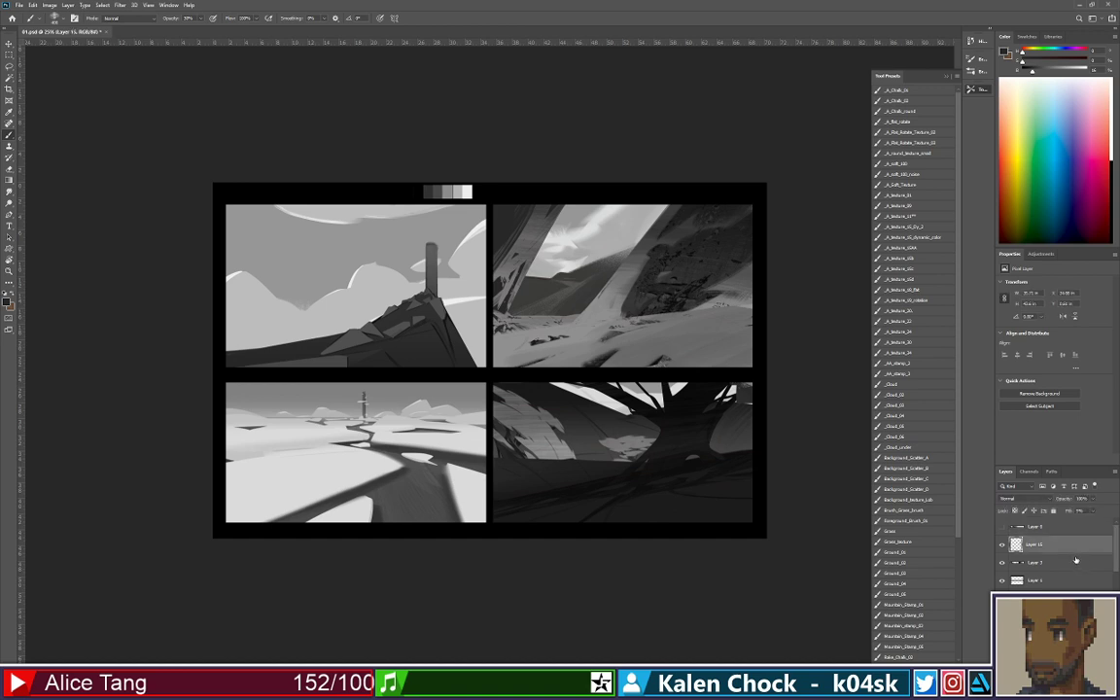
left_click(1079, 584)
key("ctrl+shift+alt+n")
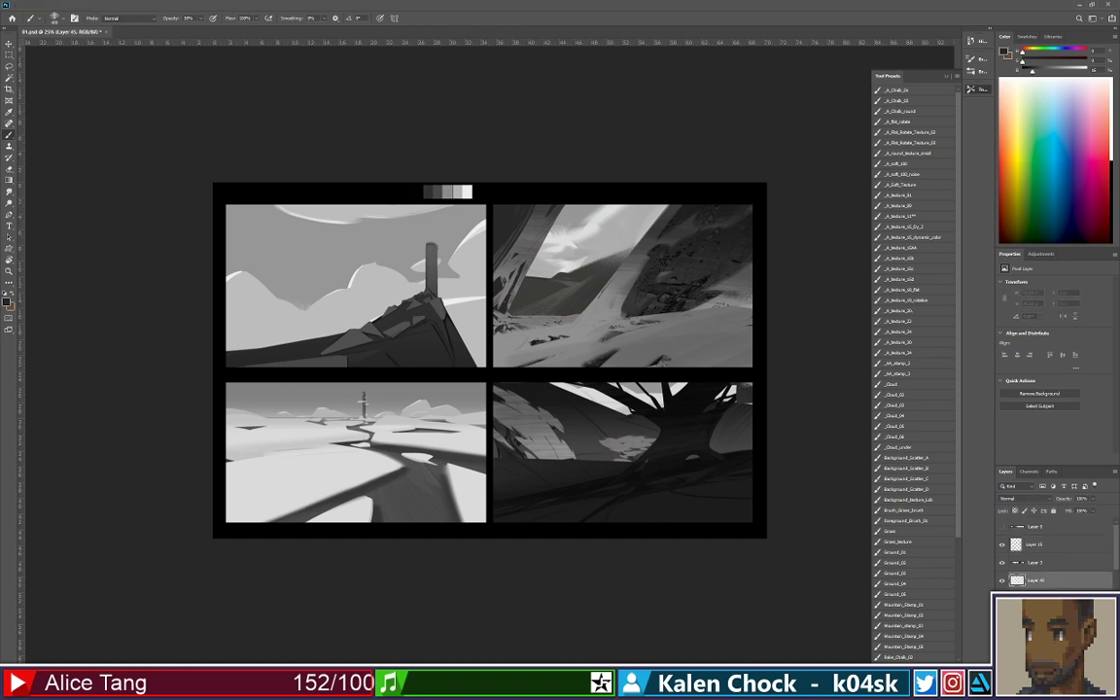
key("m")
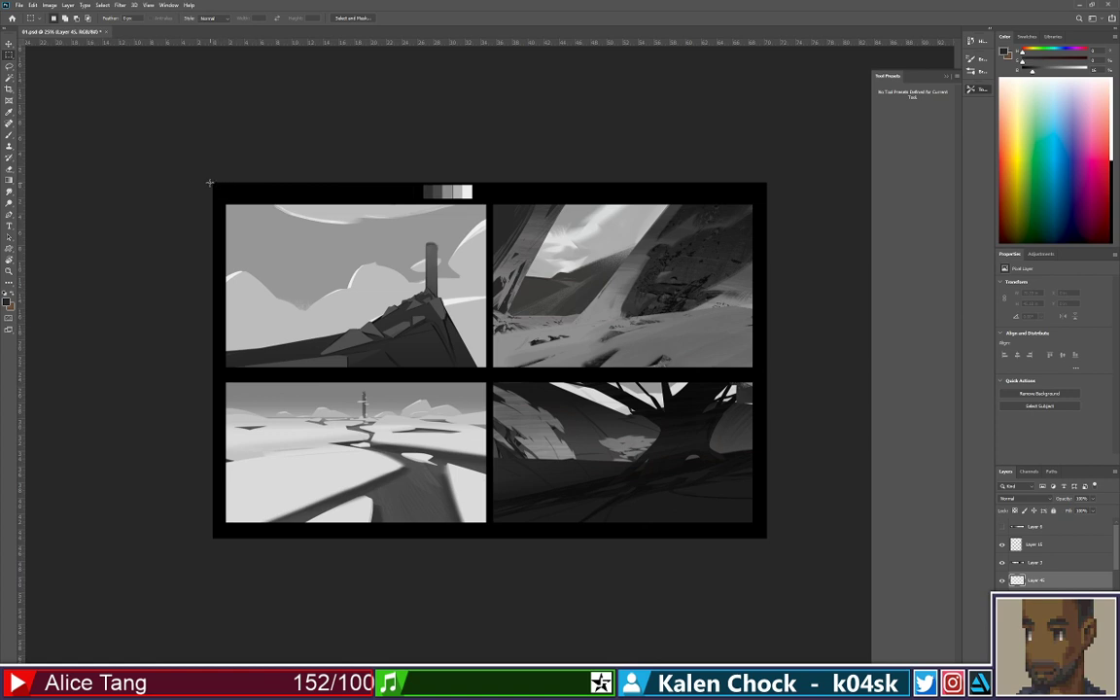
mouse_move(209, 182)
left_mouse_down()
mouse_move(788, 216)
mouse_move(790, 227)
left_mouse_up()
key("b")
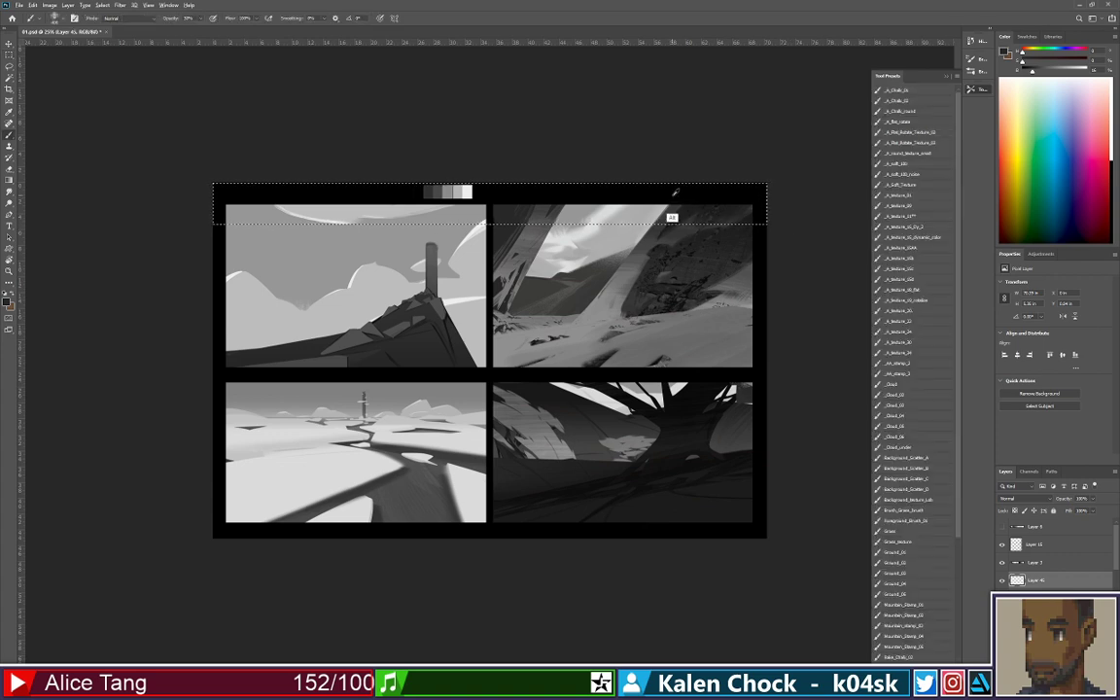
key("alt+BackSpace")
key("ctrl+d")
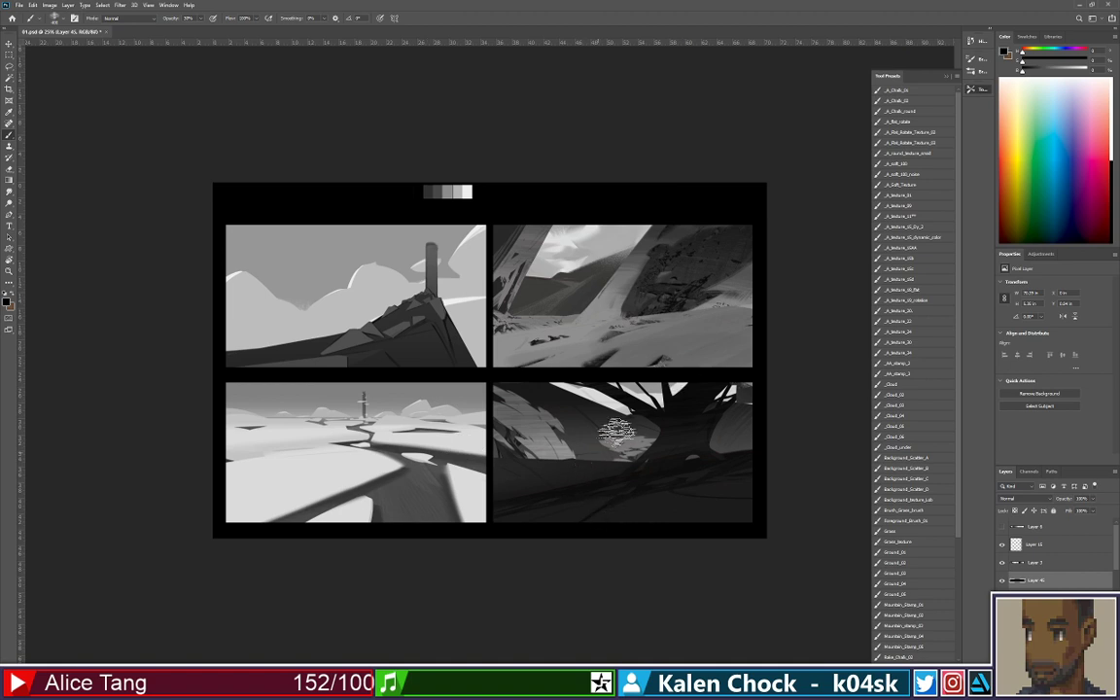
Select the cliff's texture layer in the upper-right thumbnail, choose a texture brush preset and add a new layer for painting
key("z")
left_click(701, 395, "alt")
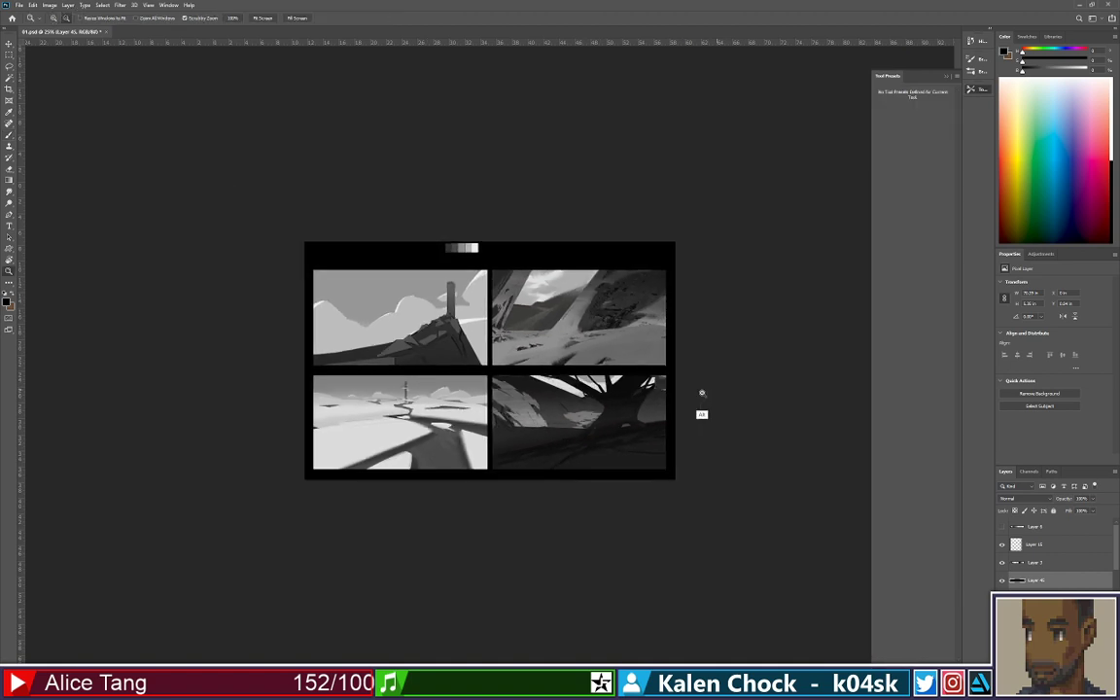
left_click(702, 392)
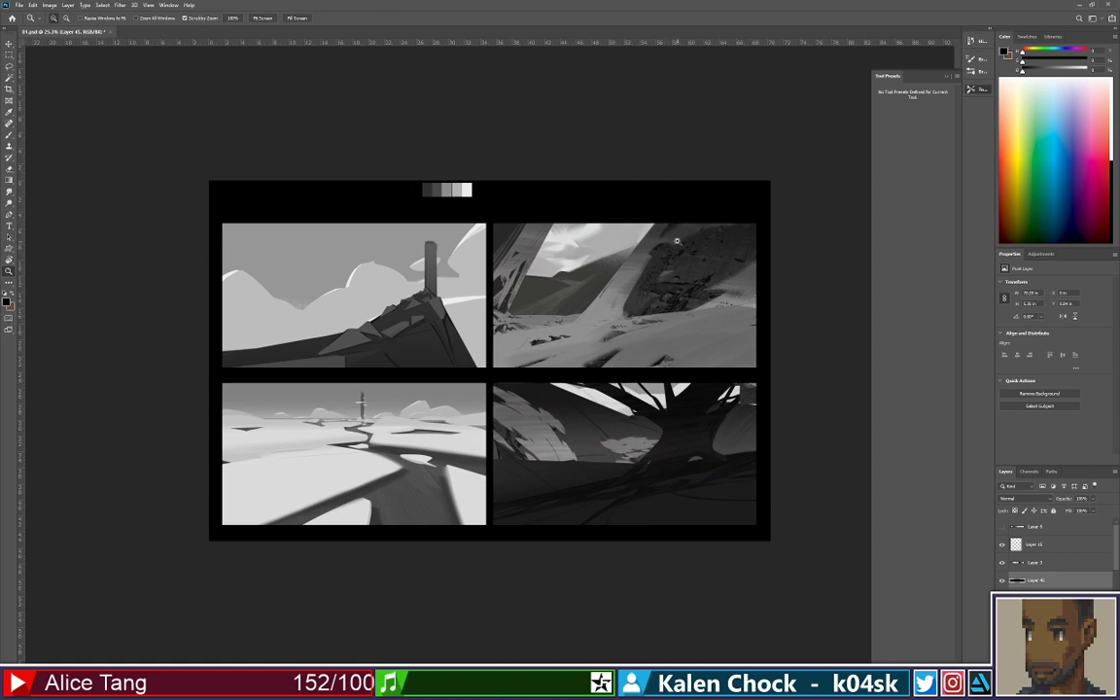
left_click(742, 256)
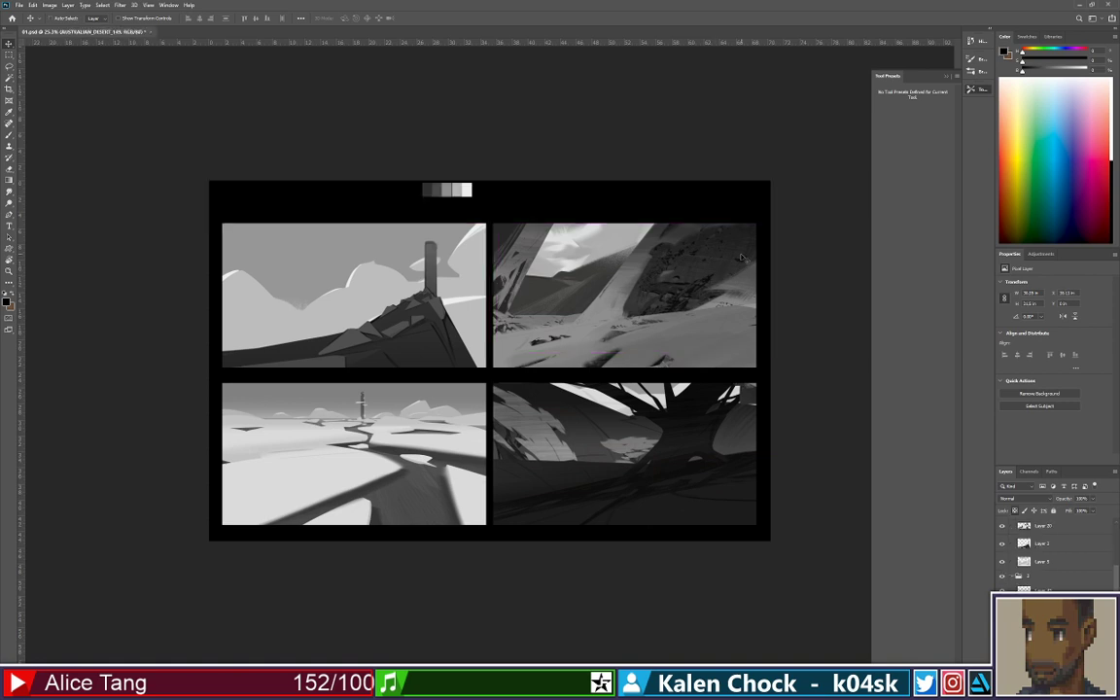
key("b")
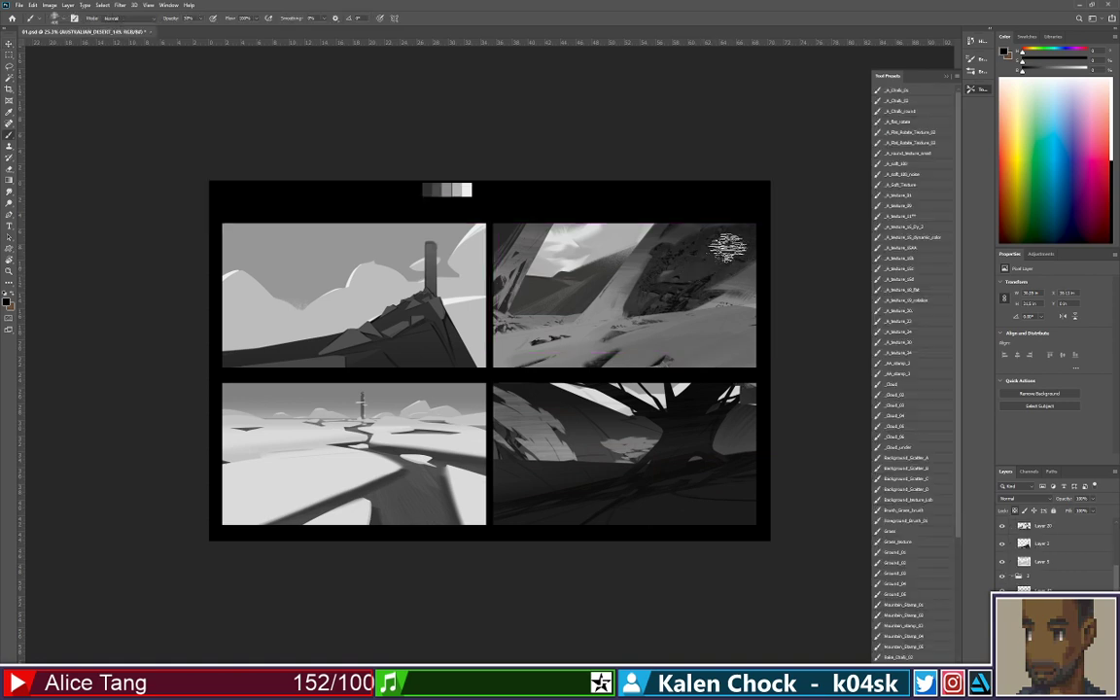
left_click(922, 352)
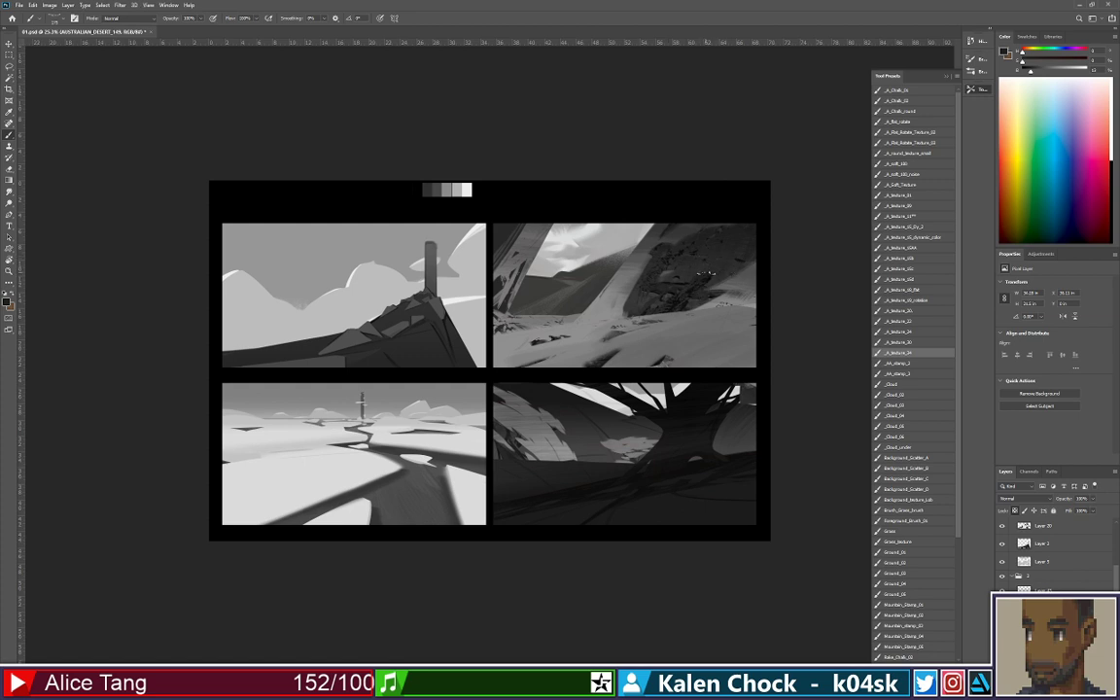
key("ctrl+e")
key("alt+bracketright")
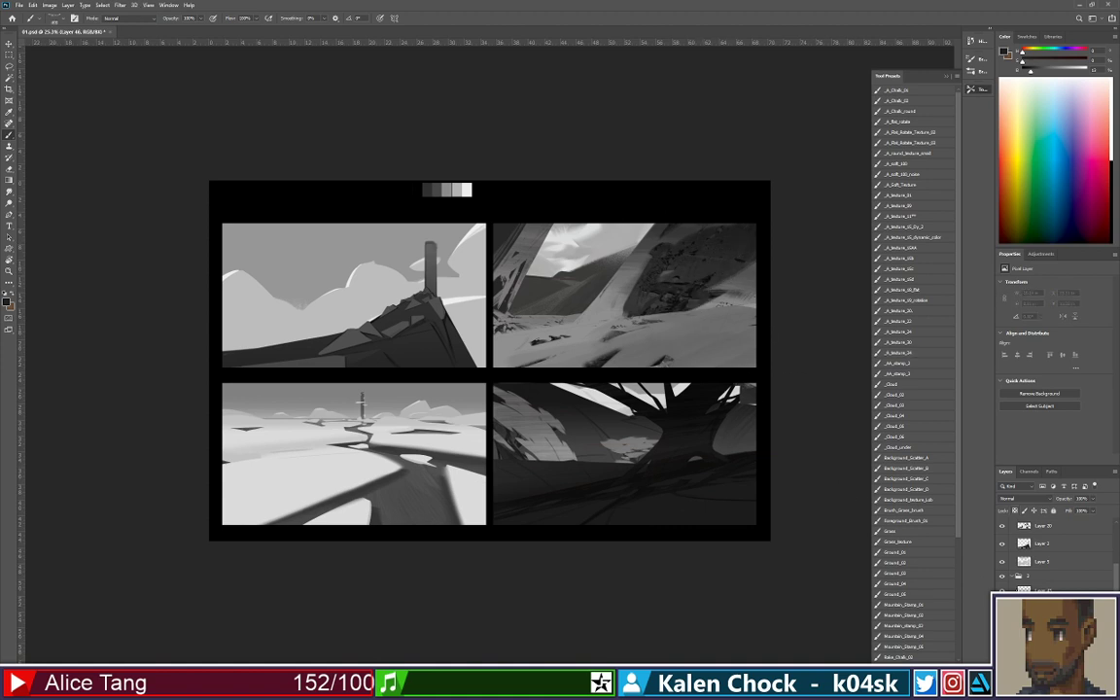
Paint textured strokes over the upper-right thumbnail's cliff in sampled dark grays, undoing unwanted marks and resampling a lighter gray
left_click(702, 269)
left_click(721, 275, "alt")
left_click_drag(694, 294, 707, 285)
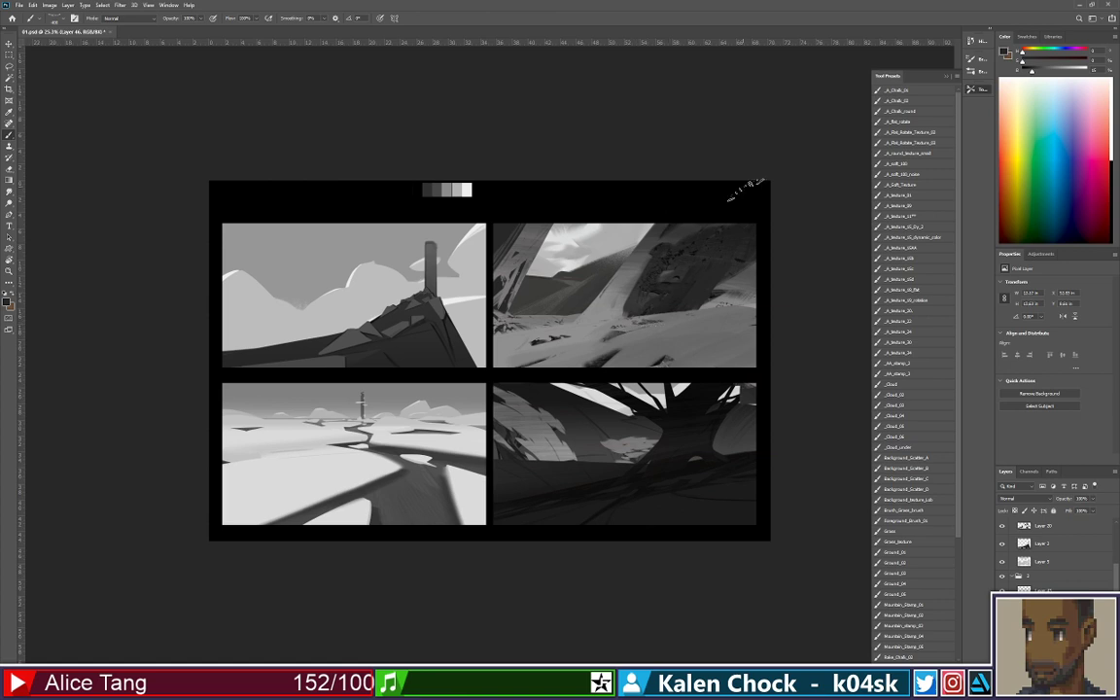
left_click_drag(714, 280, 697, 304)
mouse_move(632, 321)
left_mouse_down()
mouse_move(648, 296)
mouse_move(650, 310)
left_mouse_up()
key("ctrl+z")
left_click(677, 279, "alt")
key("ctrl+z")
key("ctrl+z")
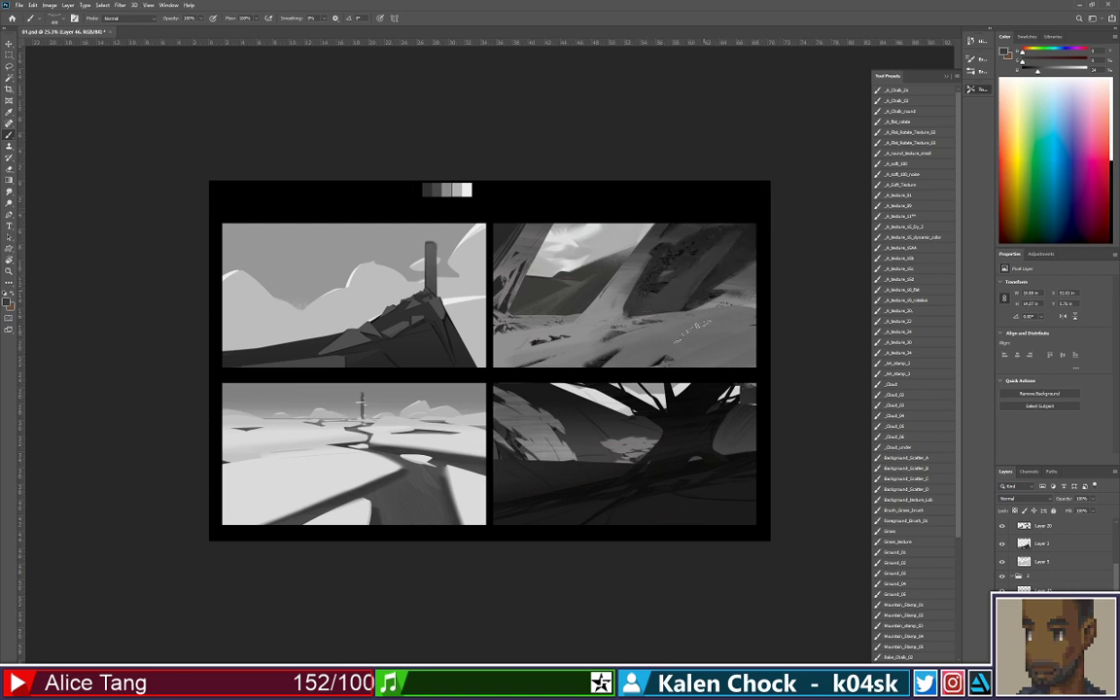
left_click_drag(685, 257, 653, 294)
Switch the eraser to a different brush tip and erase parts of the gray strokes on the cliff face
key("e")
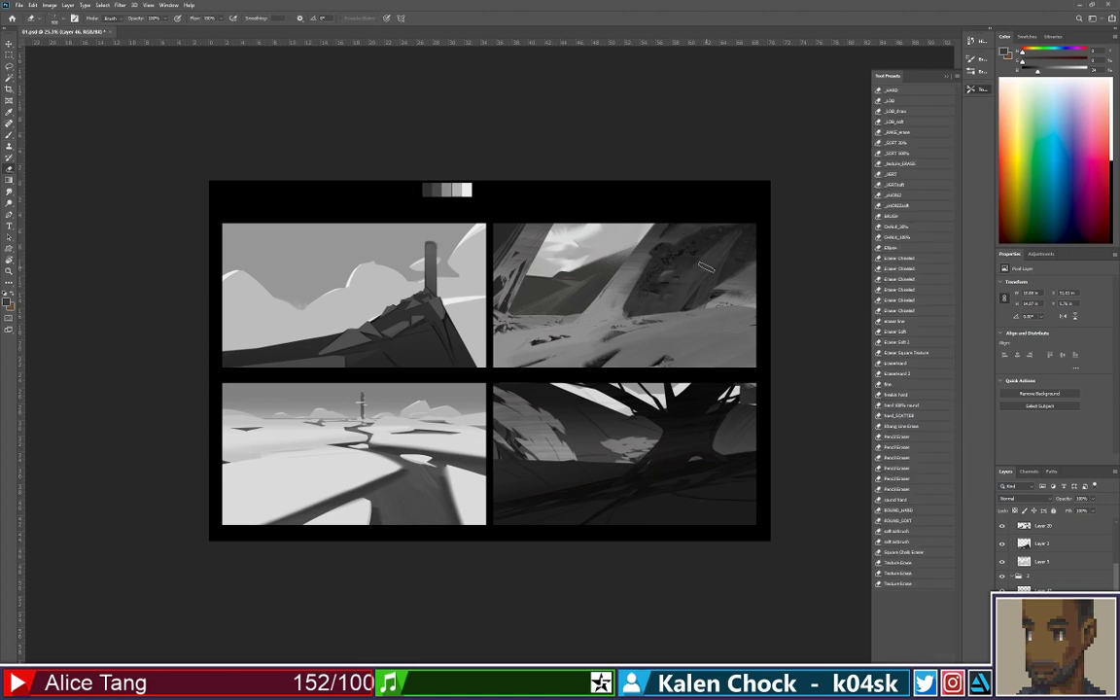
right_click(708, 268)
left_click(790, 344)
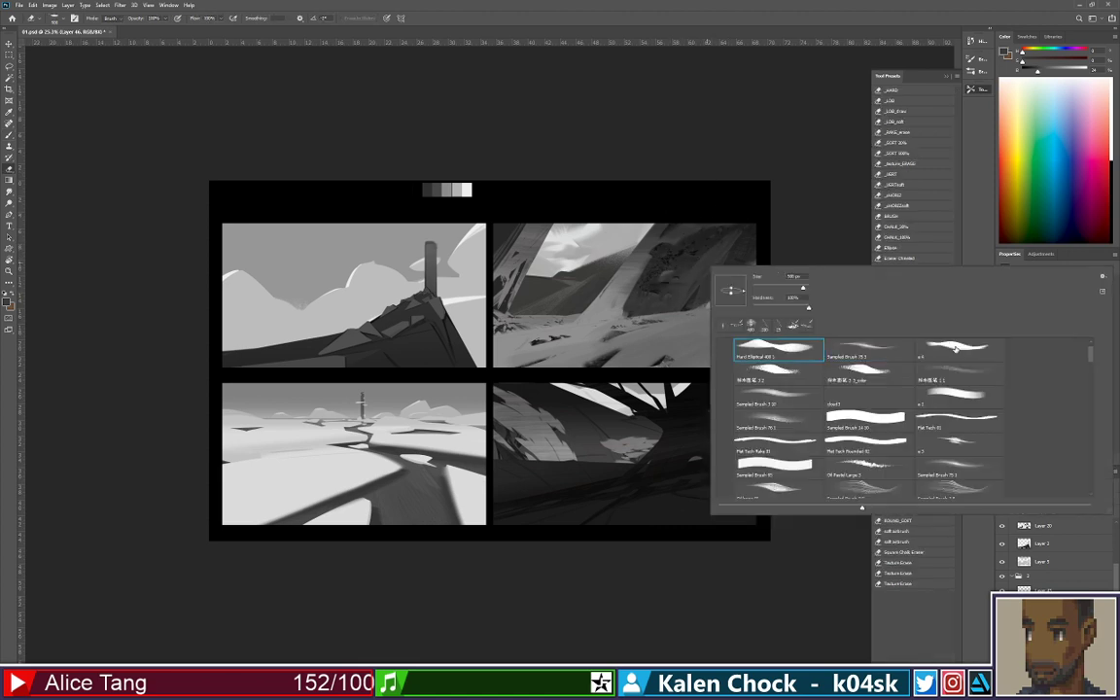
left_click(955, 348)
left_click(709, 230)
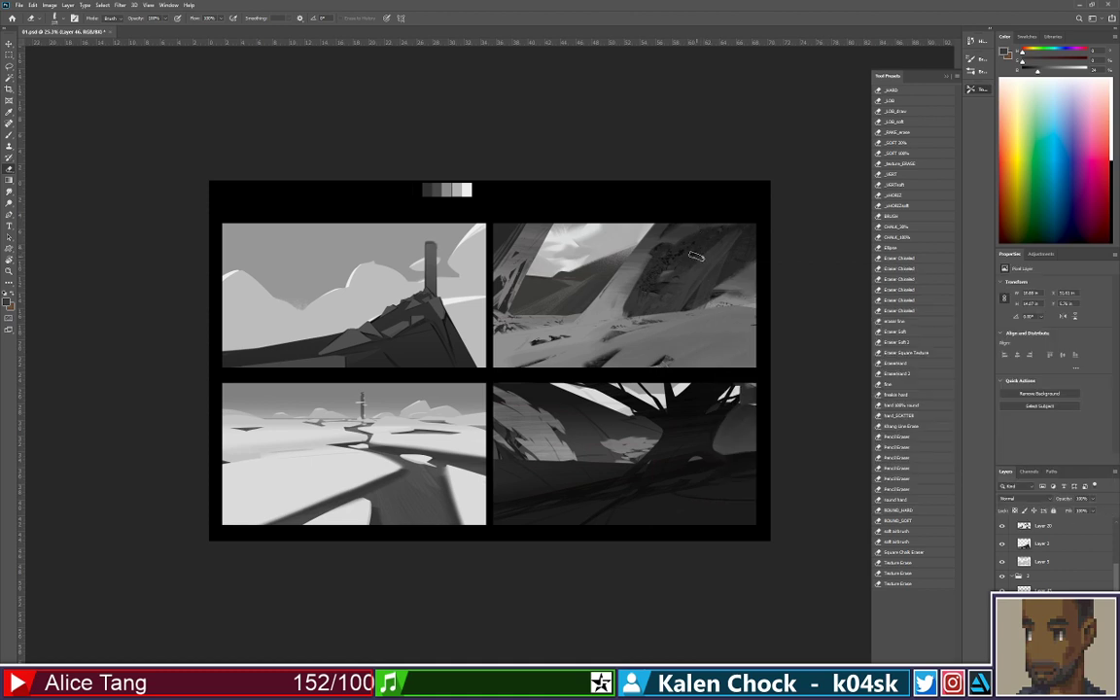
mouse_move(712, 229)
left_mouse_down()
mouse_move(726, 231)
mouse_move(704, 355)
left_mouse_up()
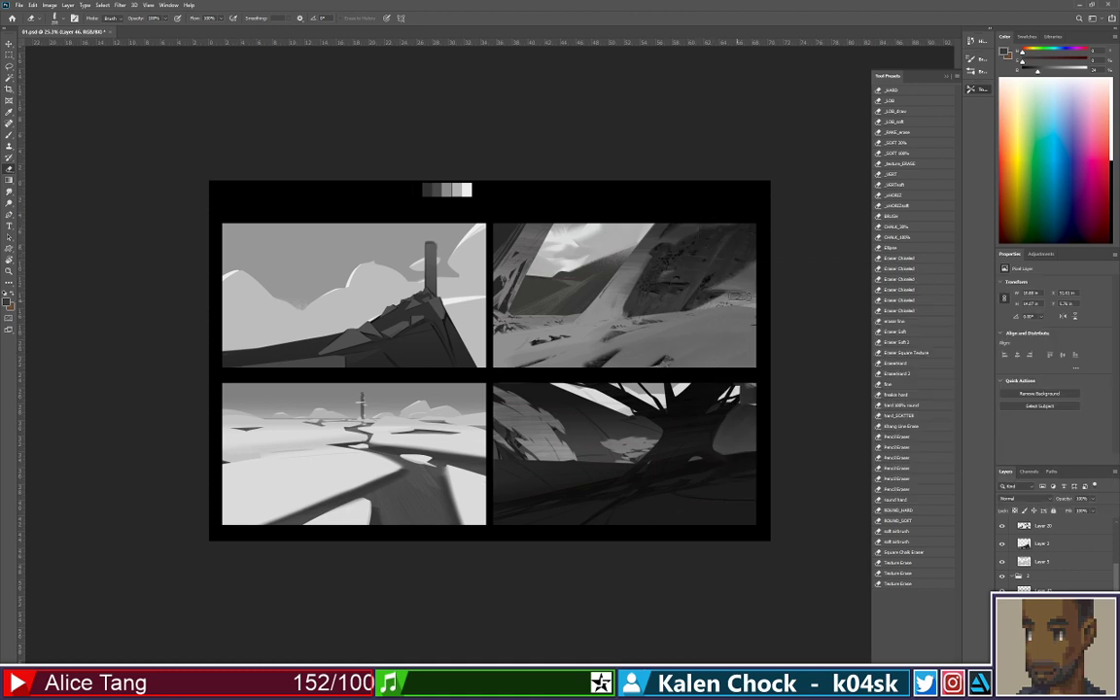
Add more dark gray texture strokes across the middle of the cliff face and soften them with the eraser
key("b")
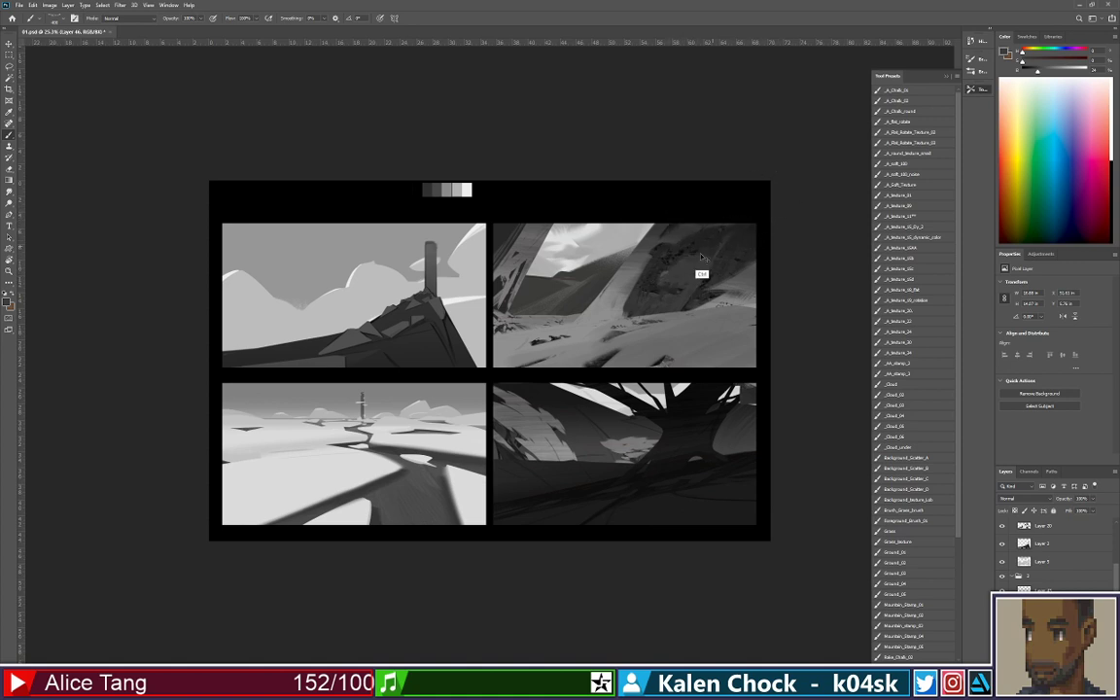
left_click_drag(701, 256, 680, 284)
mouse_move(714, 248)
left_mouse_down()
mouse_move(684, 281)
mouse_move(720, 241)
mouse_move(733, 254)
left_mouse_up()
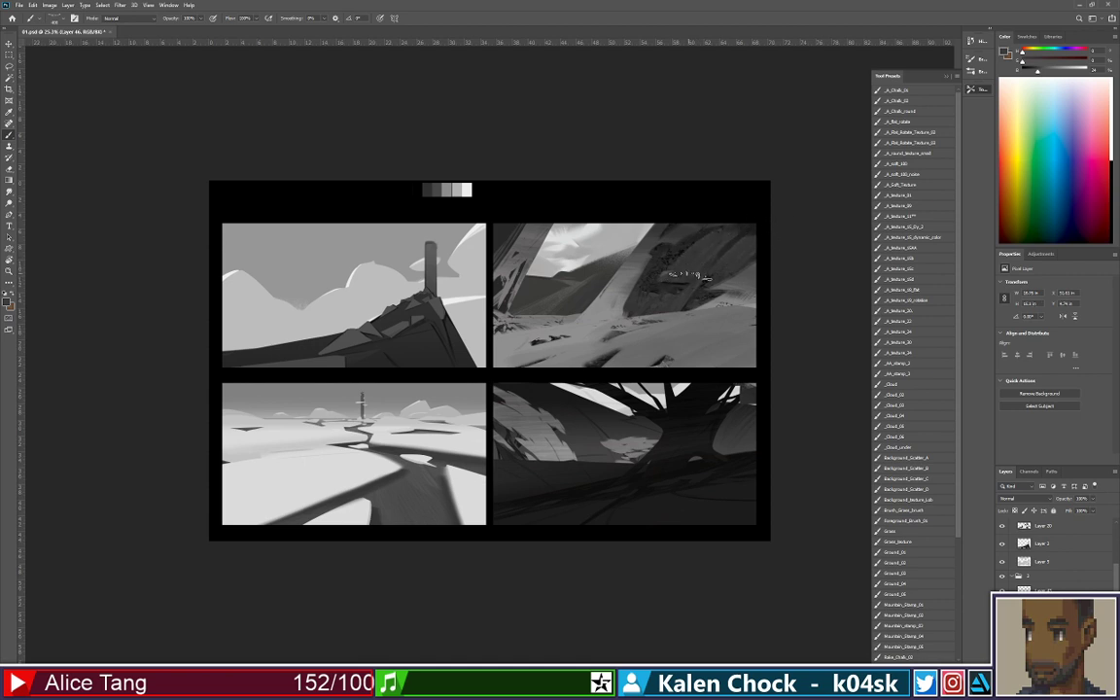
key("e")
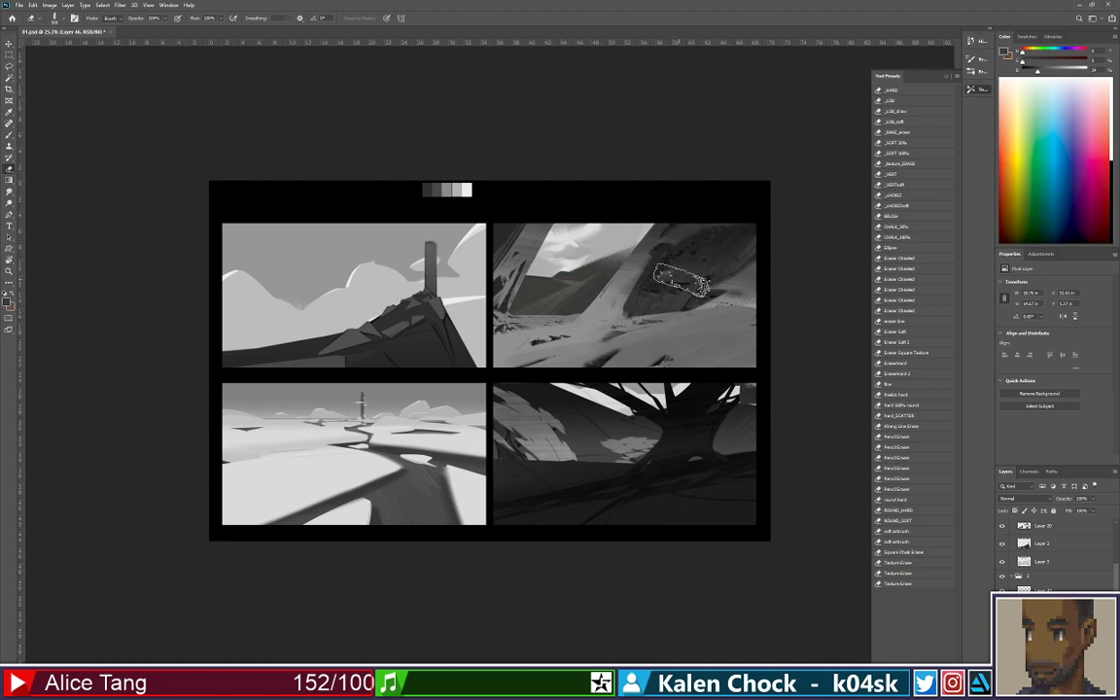
Paint the sampled light ground gray along the cliff's base and trim the strokes with the eraser
key("b")
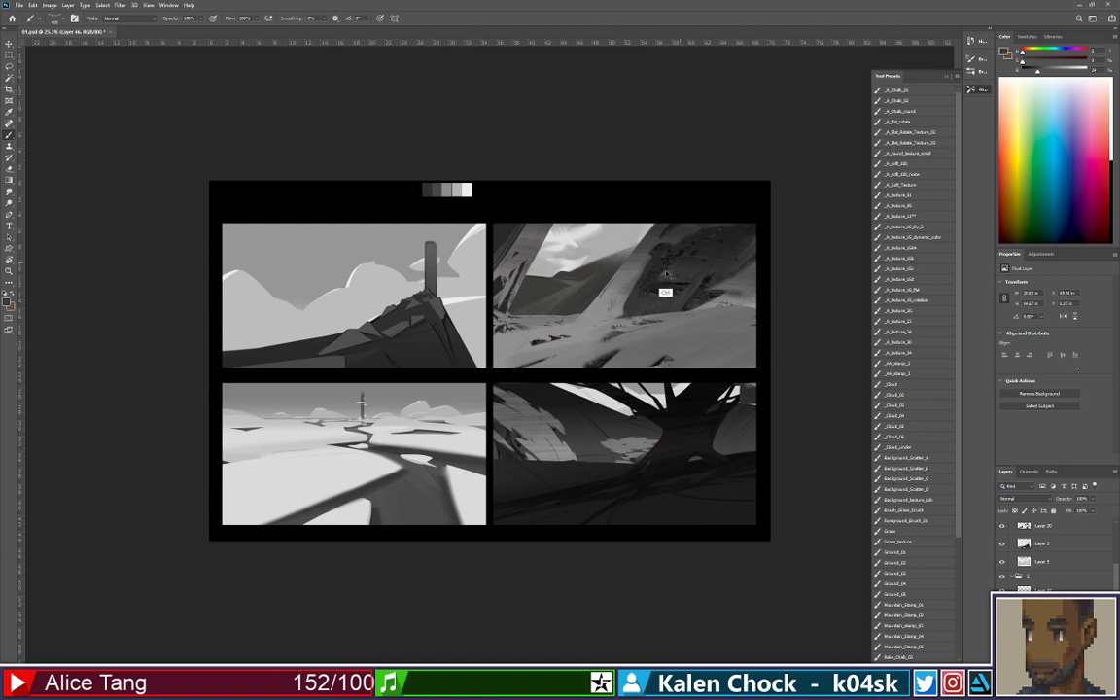
left_click(611, 317, "alt")
mouse_move(622, 316)
left_mouse_down()
mouse_move(696, 295)
mouse_move(664, 328)
left_mouse_up()
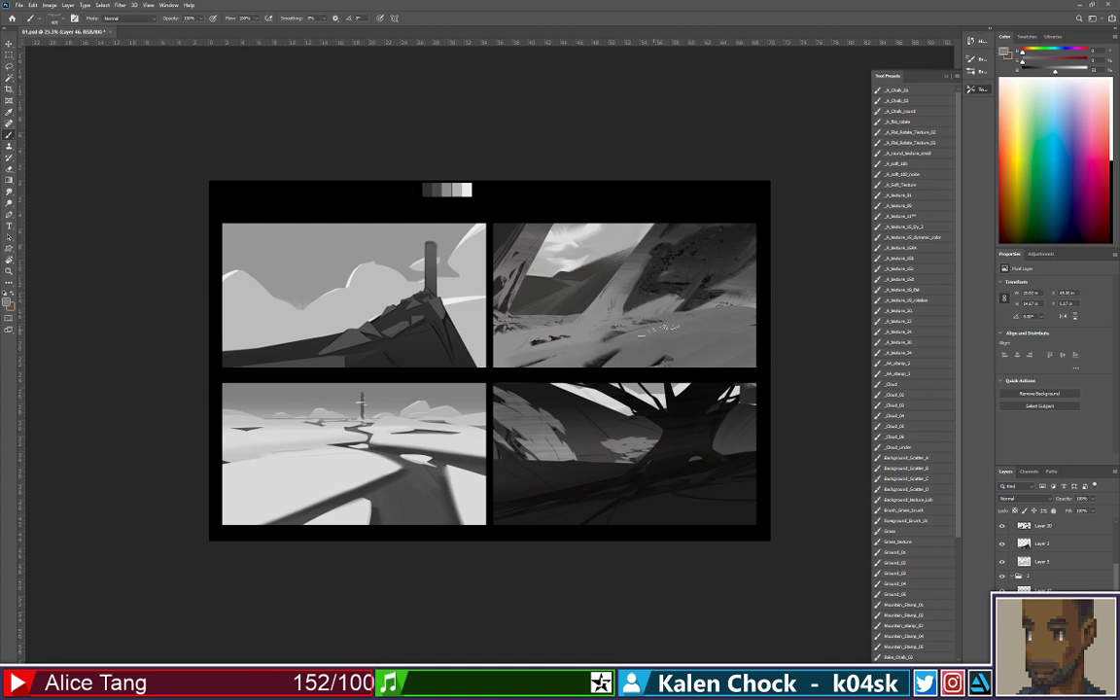
key("e")
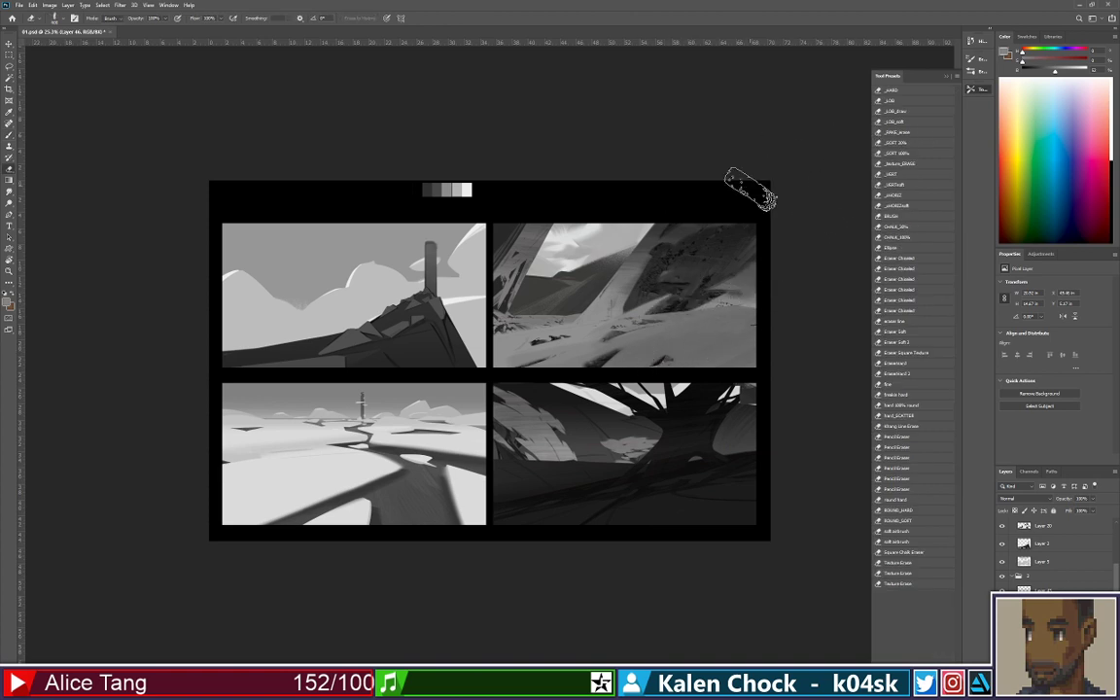
key("alt+space")
mouse_move(692, 246)
left_mouse_down()
mouse_move(671, 249)
mouse_move(688, 245)
left_mouse_up()
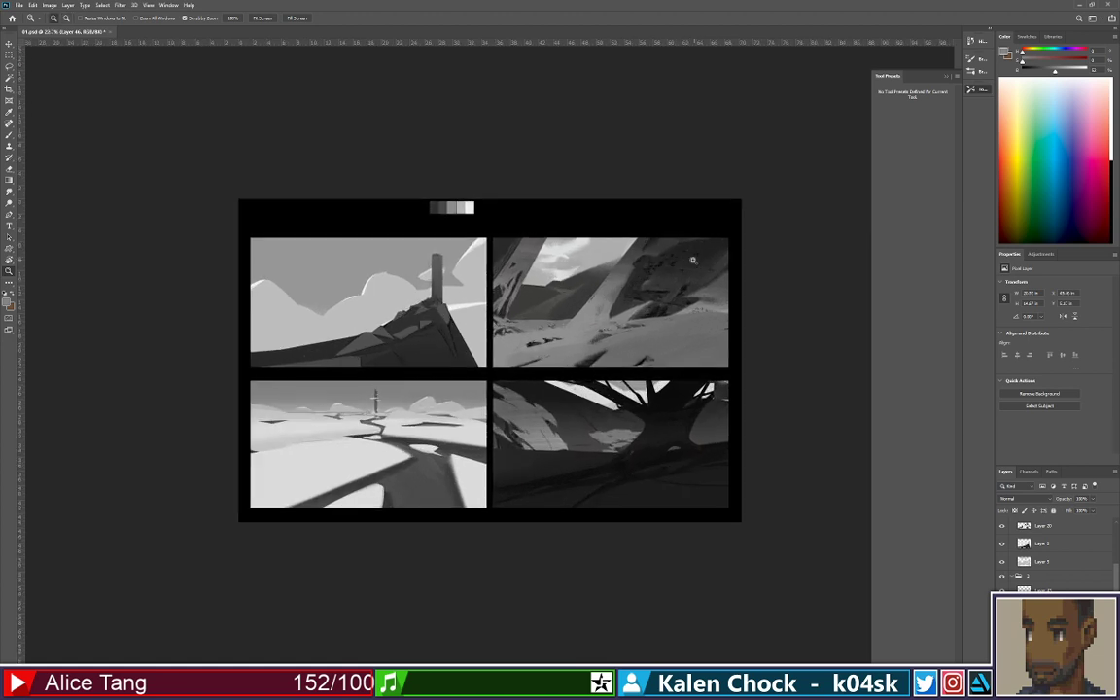
key("e")
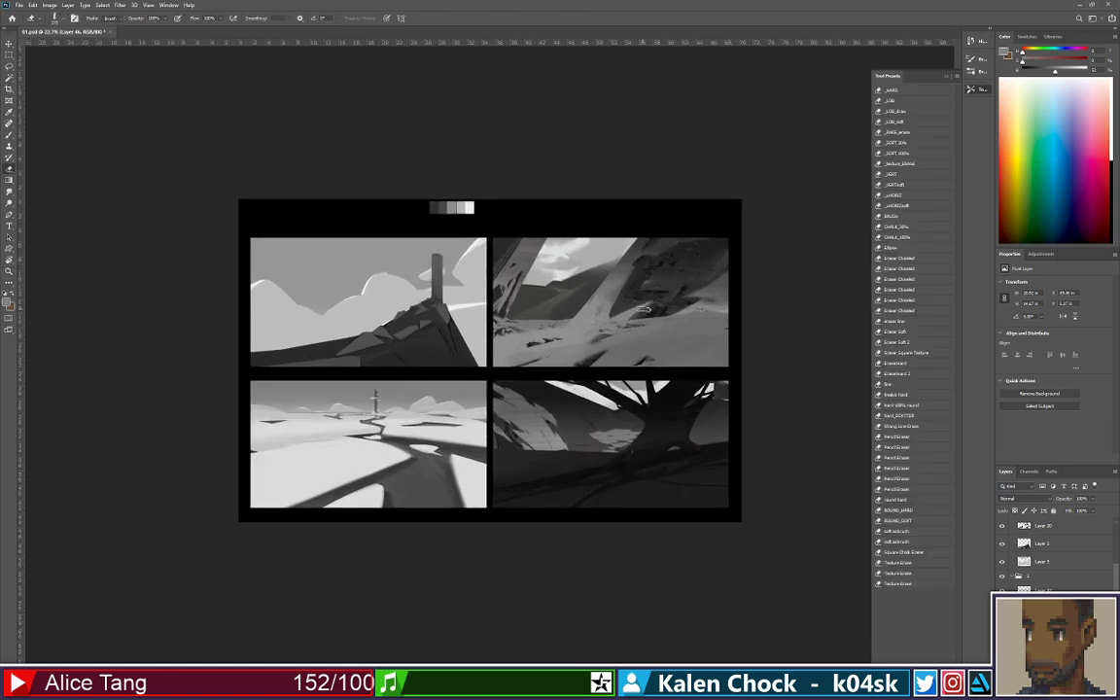
Sample a near-black from the cliff's shadow and select the left wall's layer in the upper-right thumbnail
key("b")
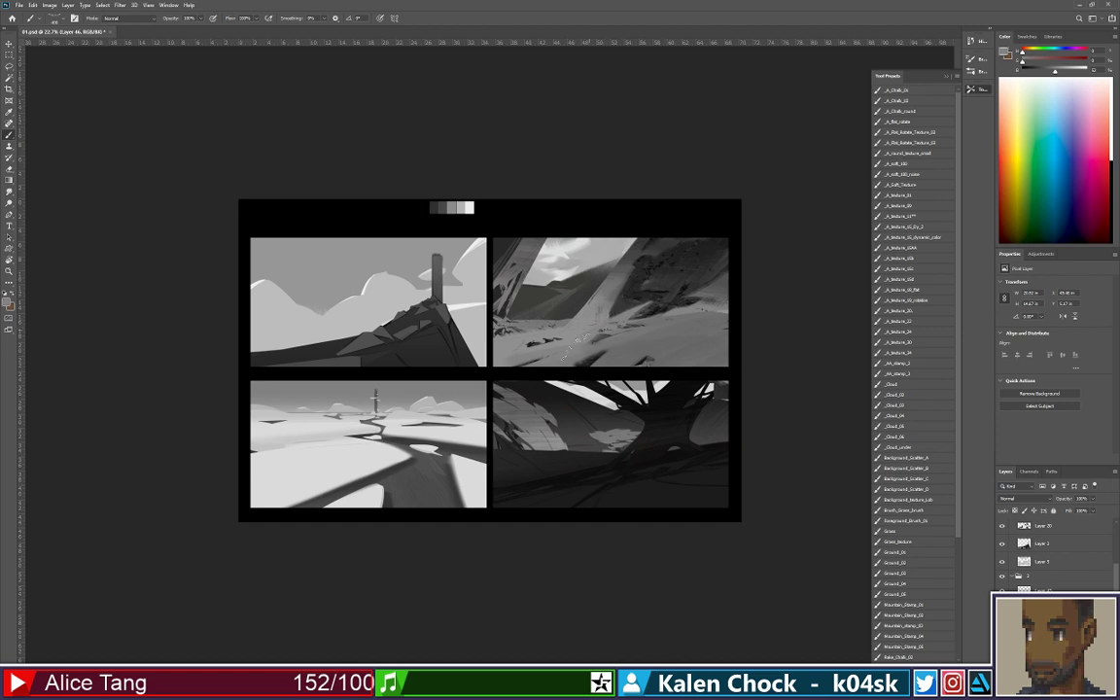
key("z")
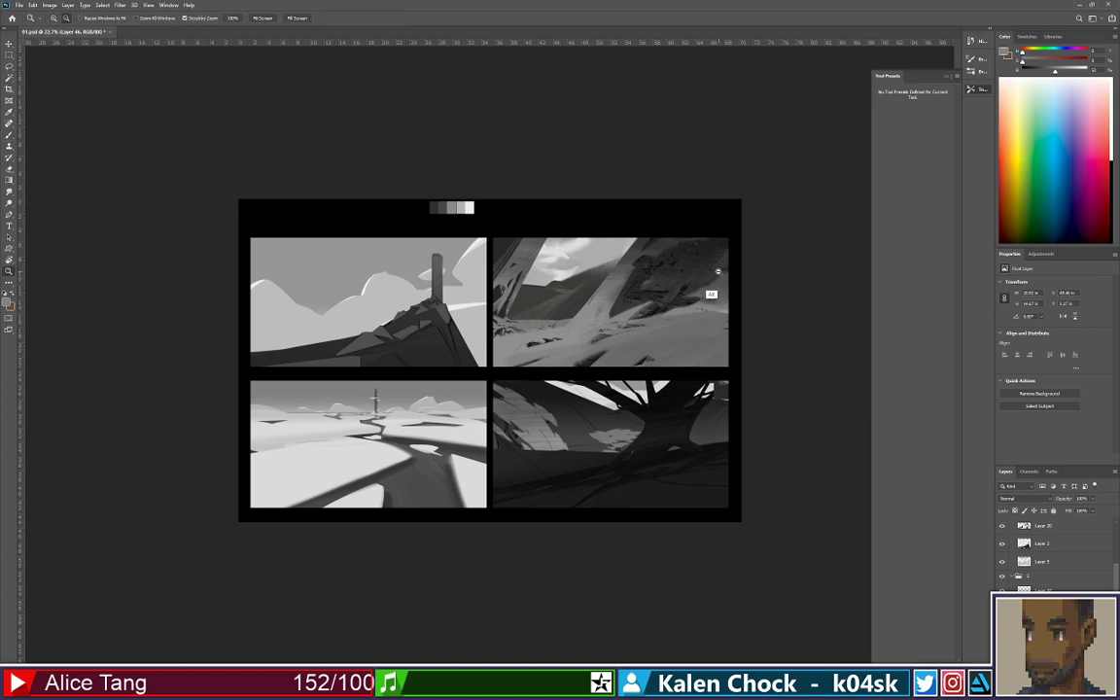
mouse_move(717, 273)
left_mouse_down()
mouse_move(683, 276)
mouse_move(700, 264)
left_mouse_up()
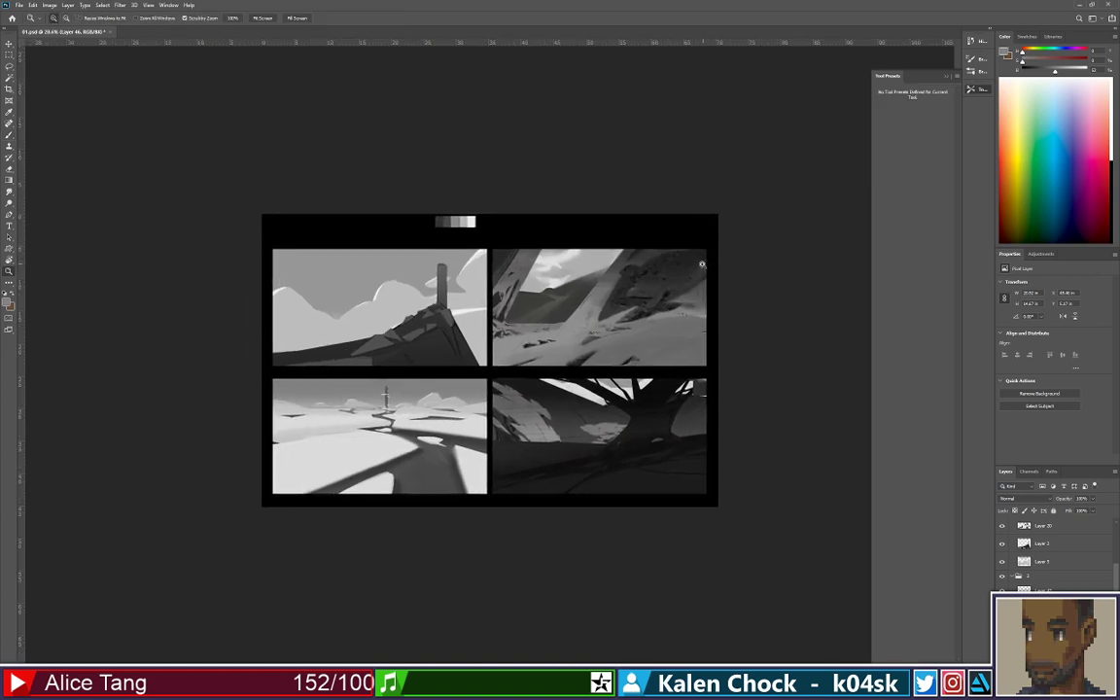
key("b")
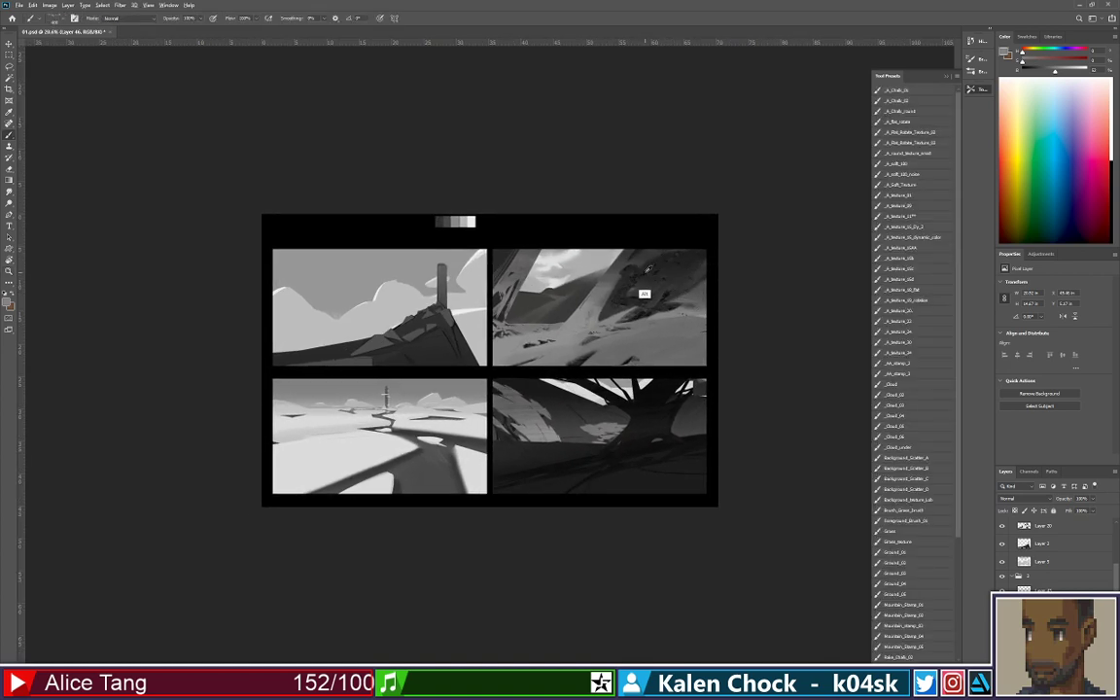
left_click(648, 269, "alt")
key("v")
left_click(512, 258, "ctrl")
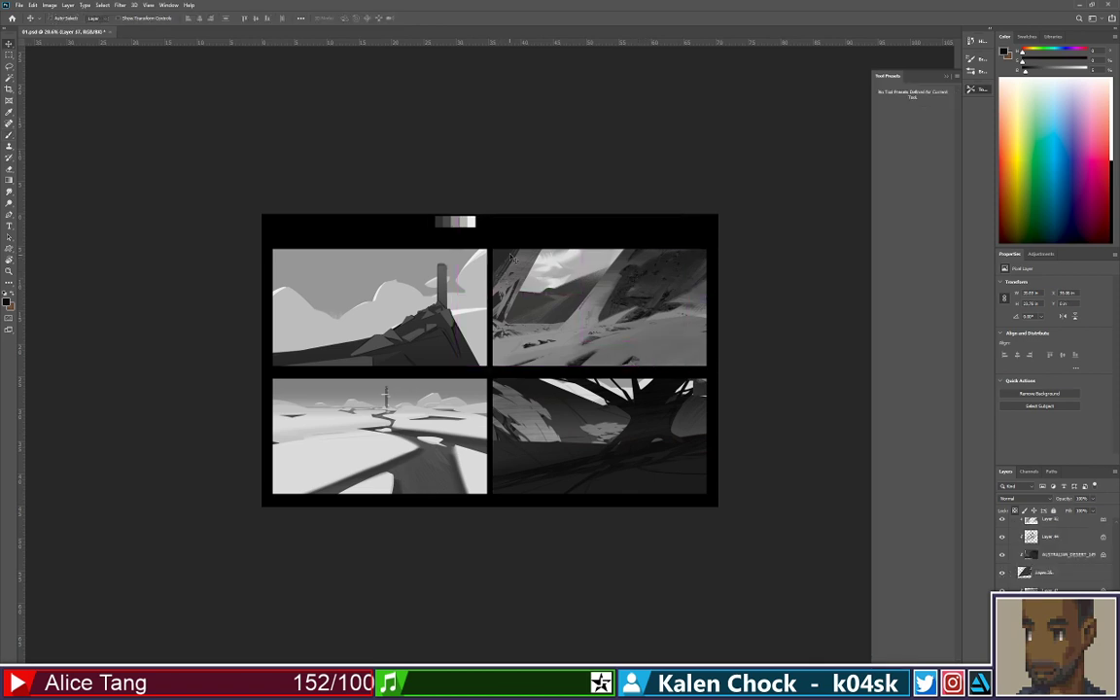
key("u")
left_click_drag(547, 218, 480, 319)
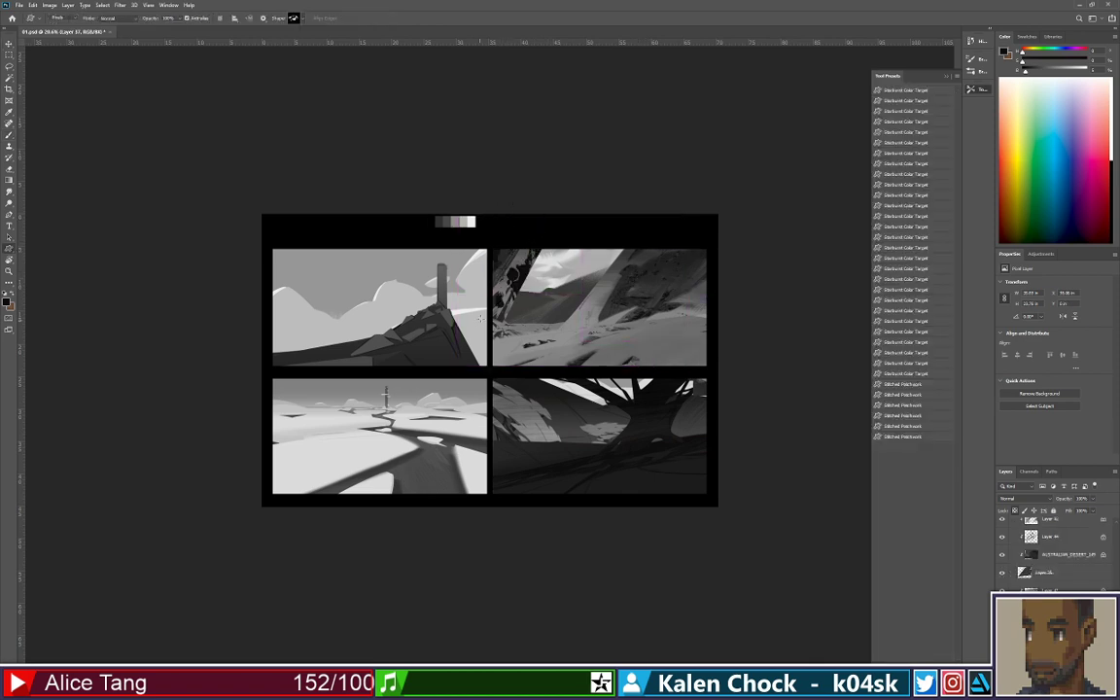
key("ctrl+z")
Add a new layer above the left wall and stamp near-black rock texture on the wall with the Mountain_Stamp_04 brush
key("b")
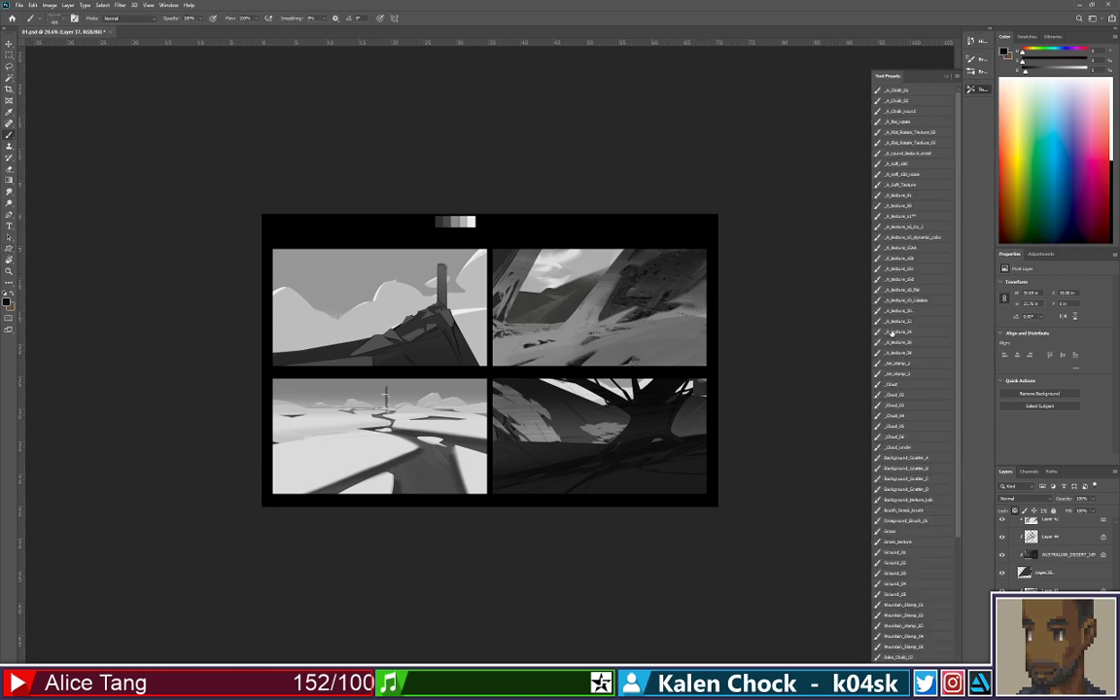
left_click(919, 615)
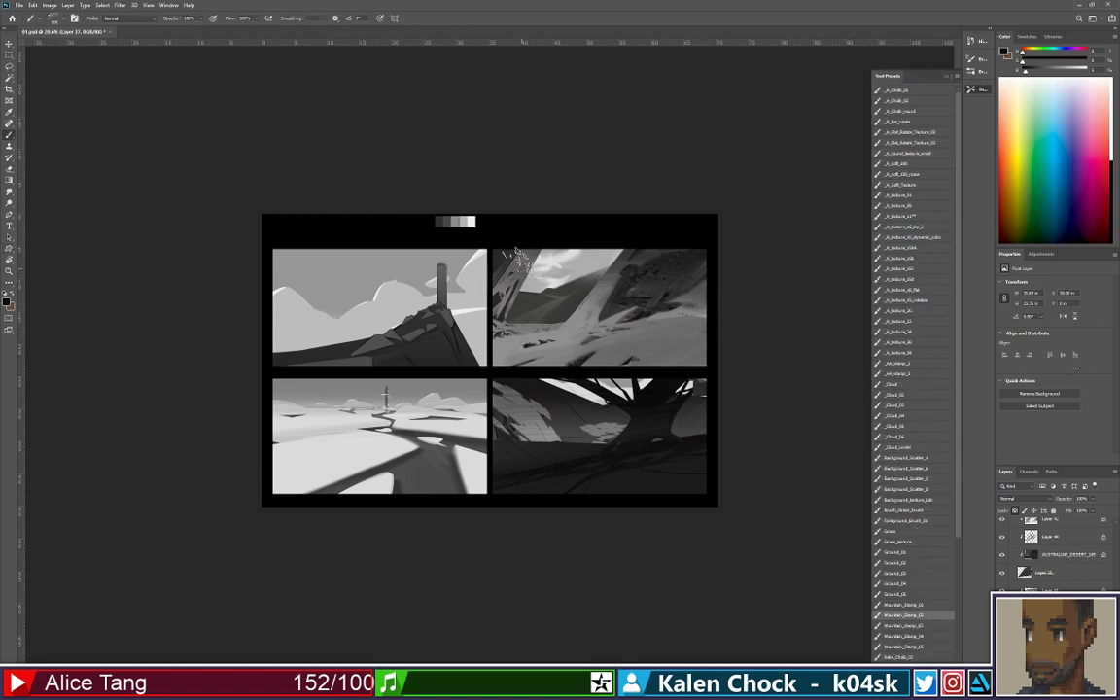
left_click(926, 626)
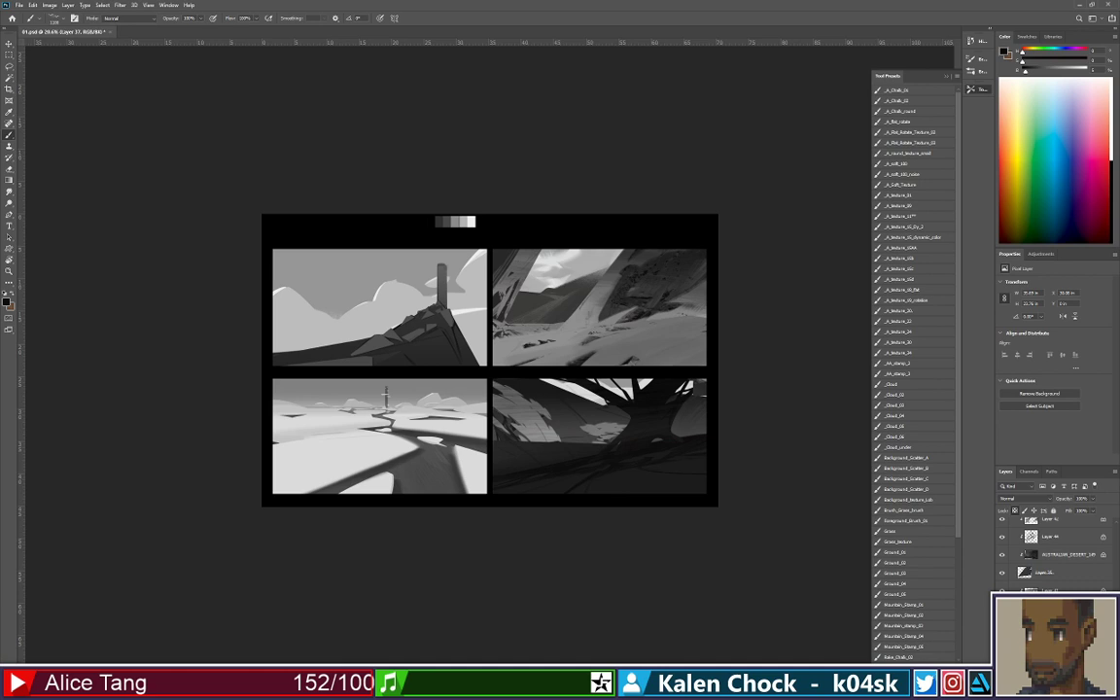
key("ctrl+shift+alt+n")
scroll(1055, 554, "down", 3)
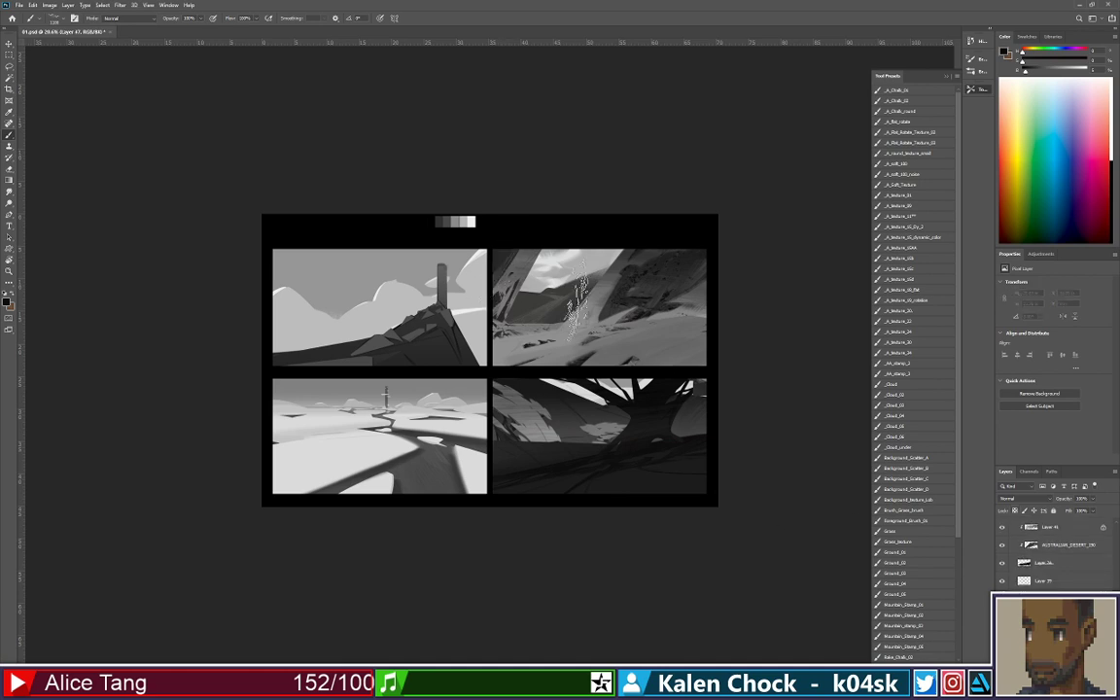
left_click(909, 636)
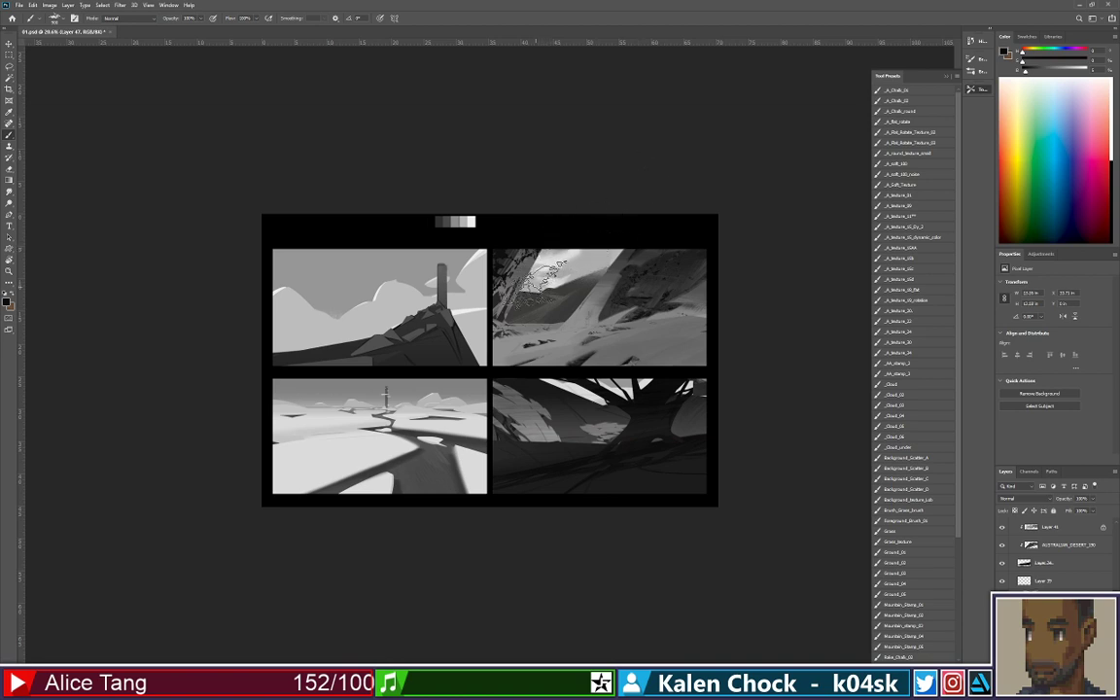
Erase parts of the stamped texture on the left wall and stamp more near-black along its upper edge
key("e")
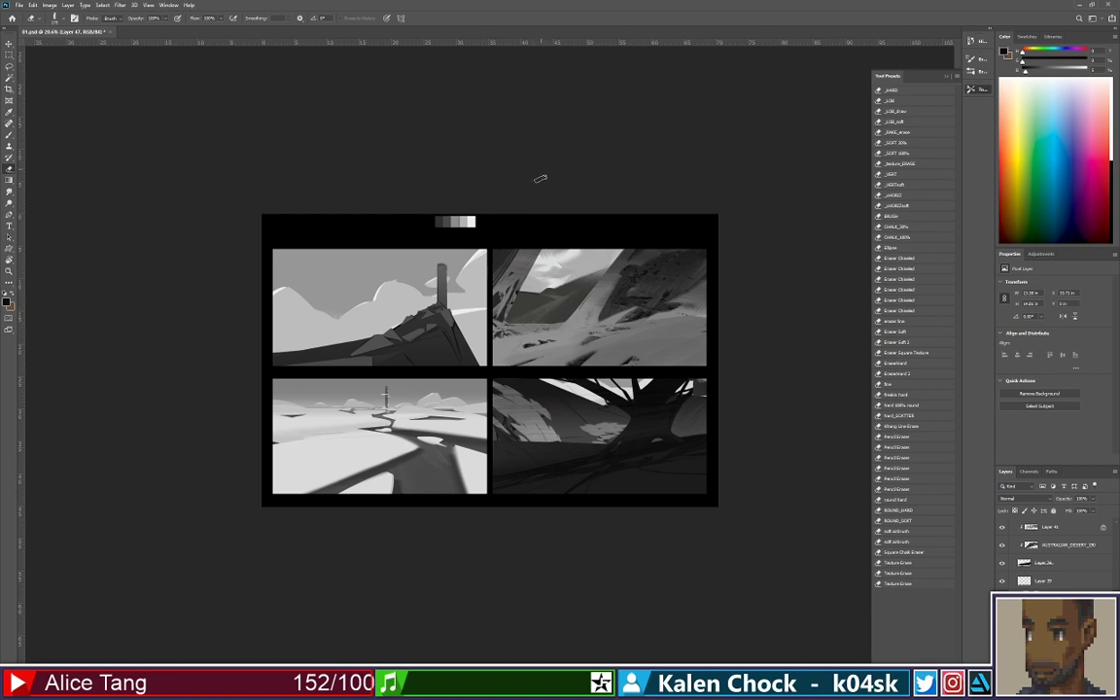
key("b")
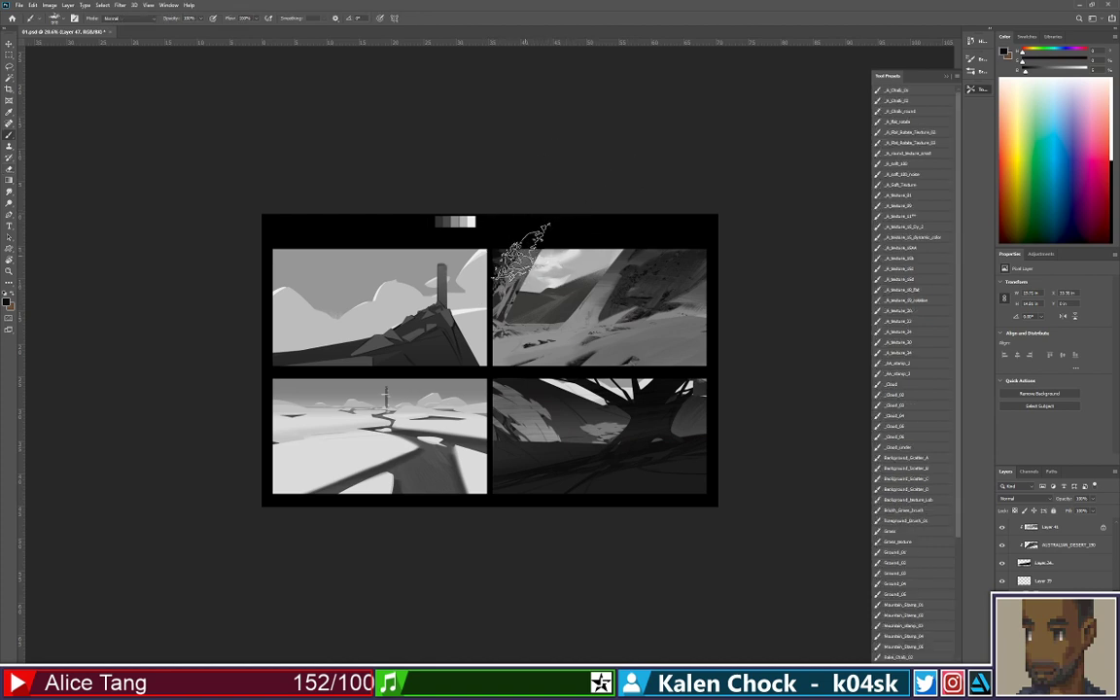
mouse_move(574, 229)
left_mouse_down()
mouse_move(556, 287)
mouse_move(520, 326)
left_mouse_up()
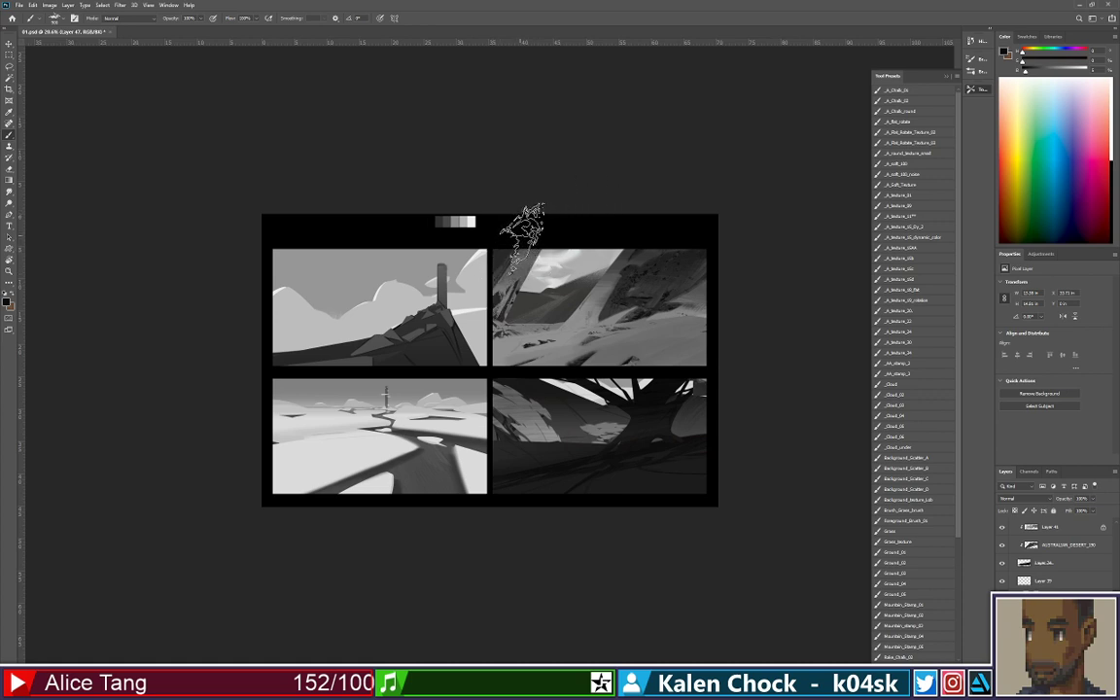
Stamp near-black rock detail across the left wall with the Mountain_Stamp_02 brush and trim it with the eraser
left_click(921, 614)
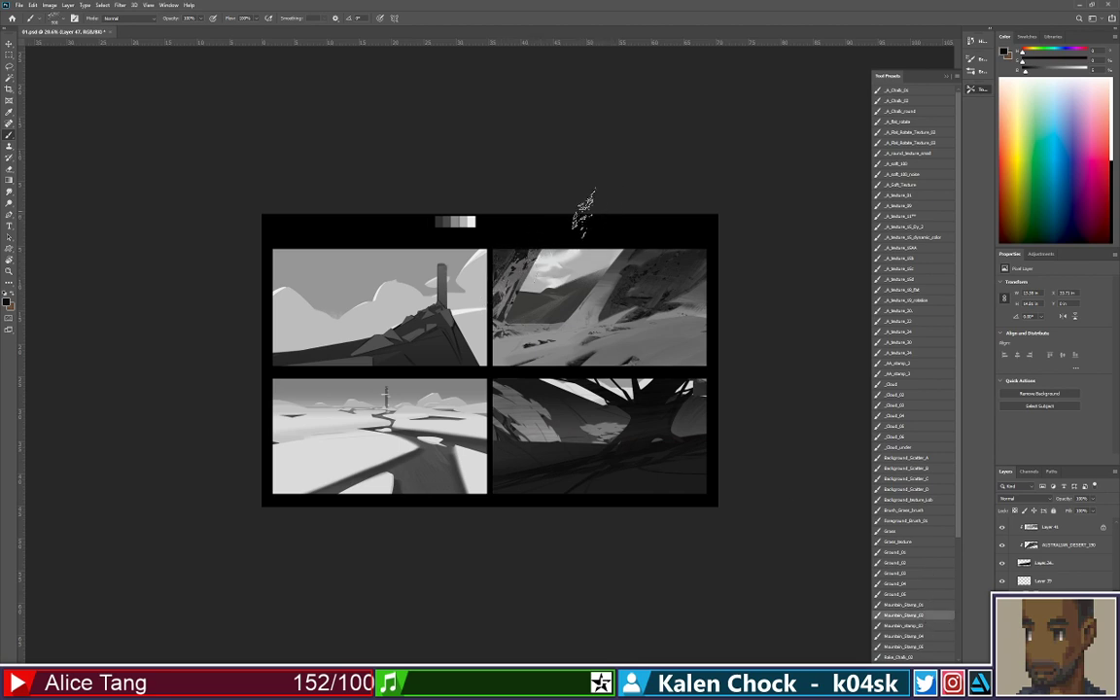
key("e")
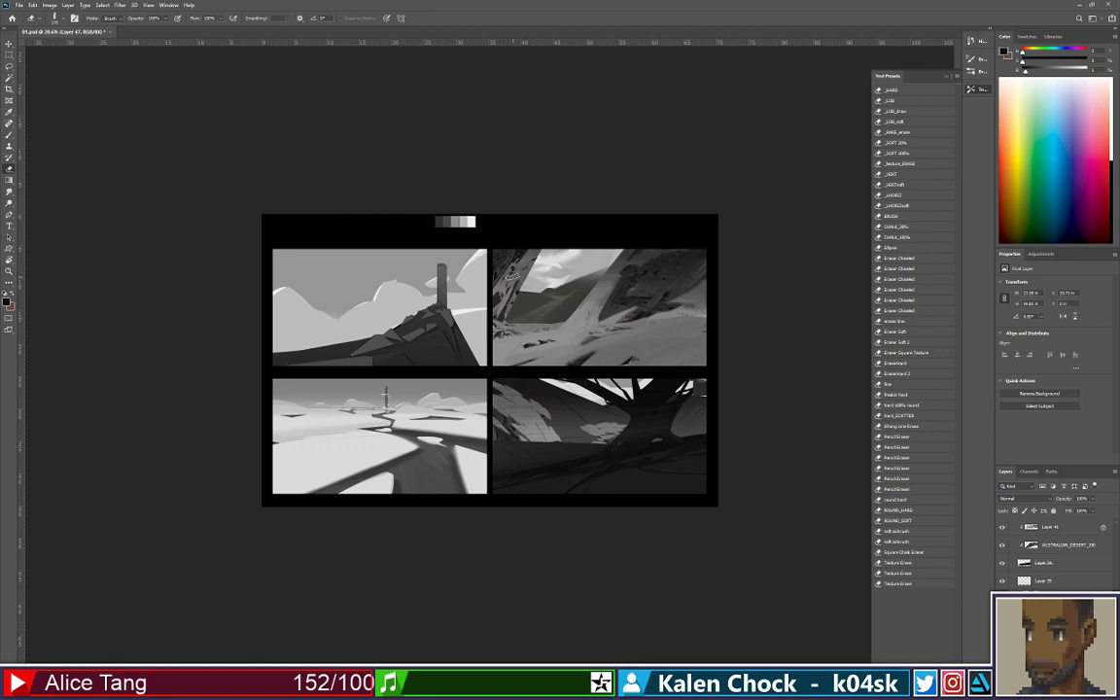
key("b")
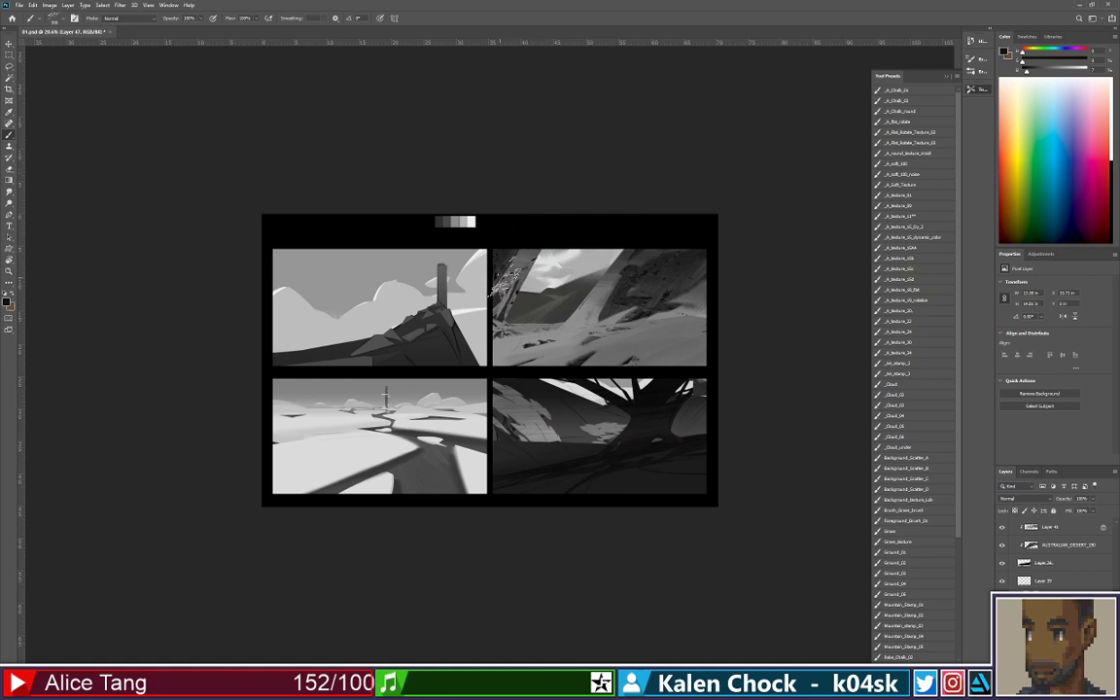
key("e")
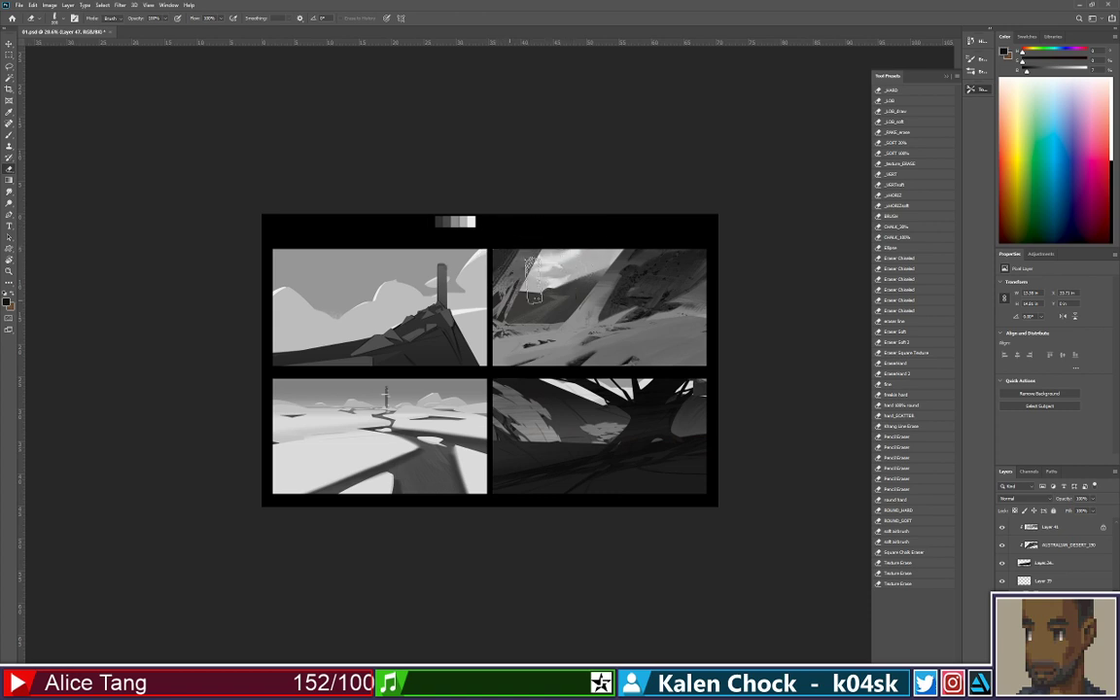
key("b")
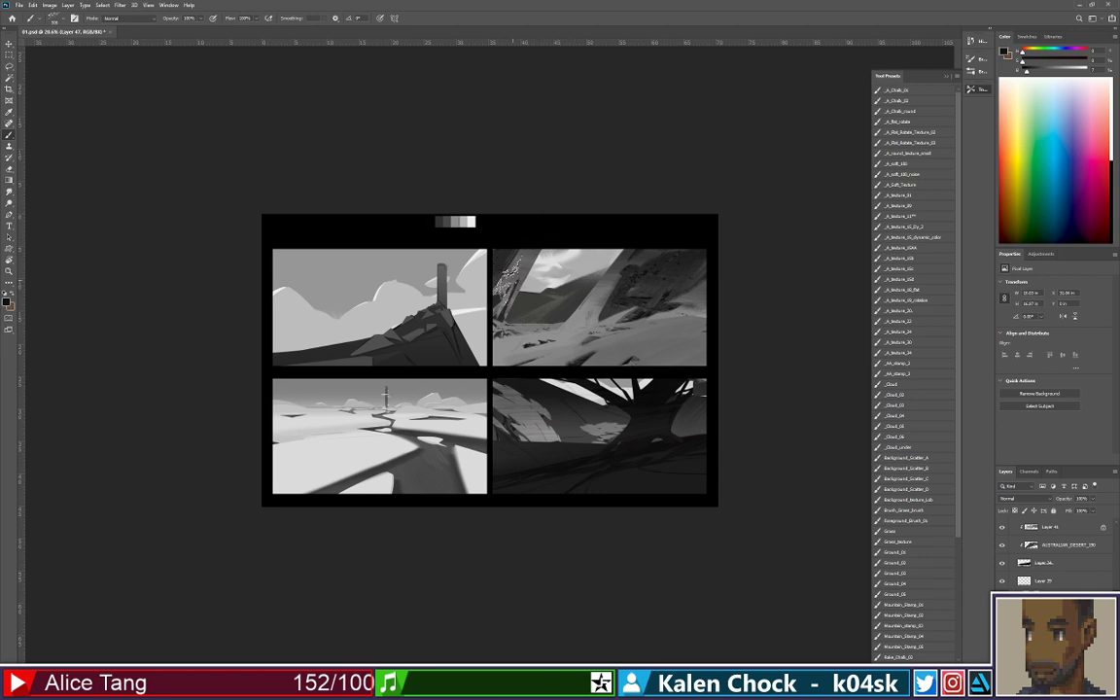
Stamp finer dark detail on the left wall's lower part and sample a slightly lighter near-black from the artwork
key("z")
left_click_drag(515, 276, 583, 262)
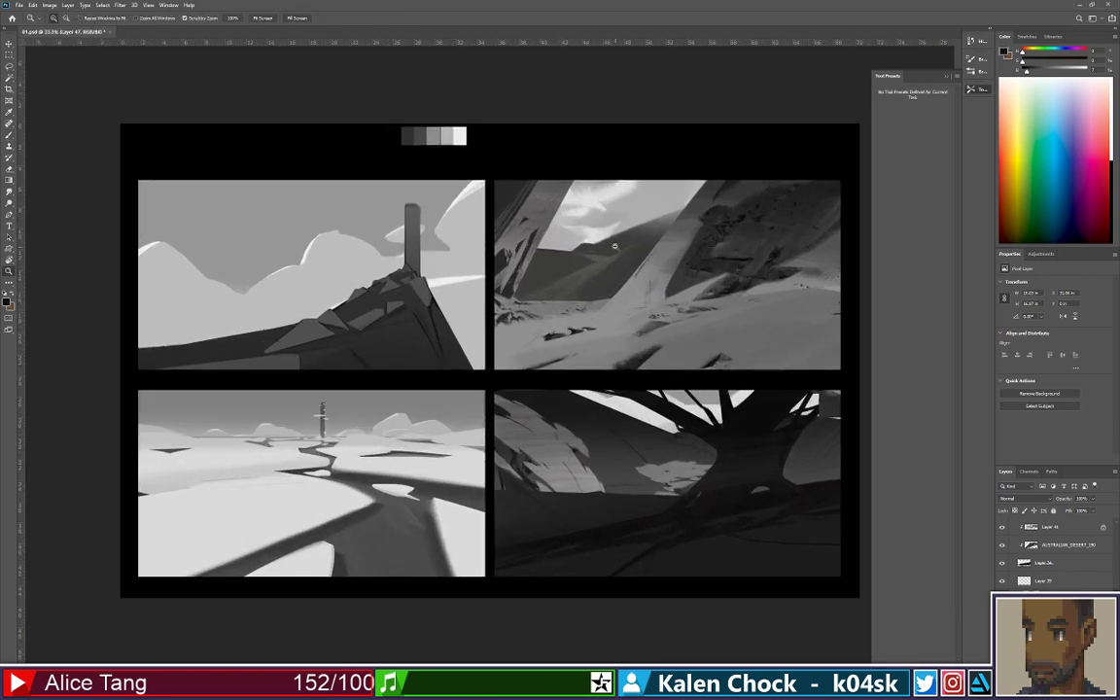
key("b")
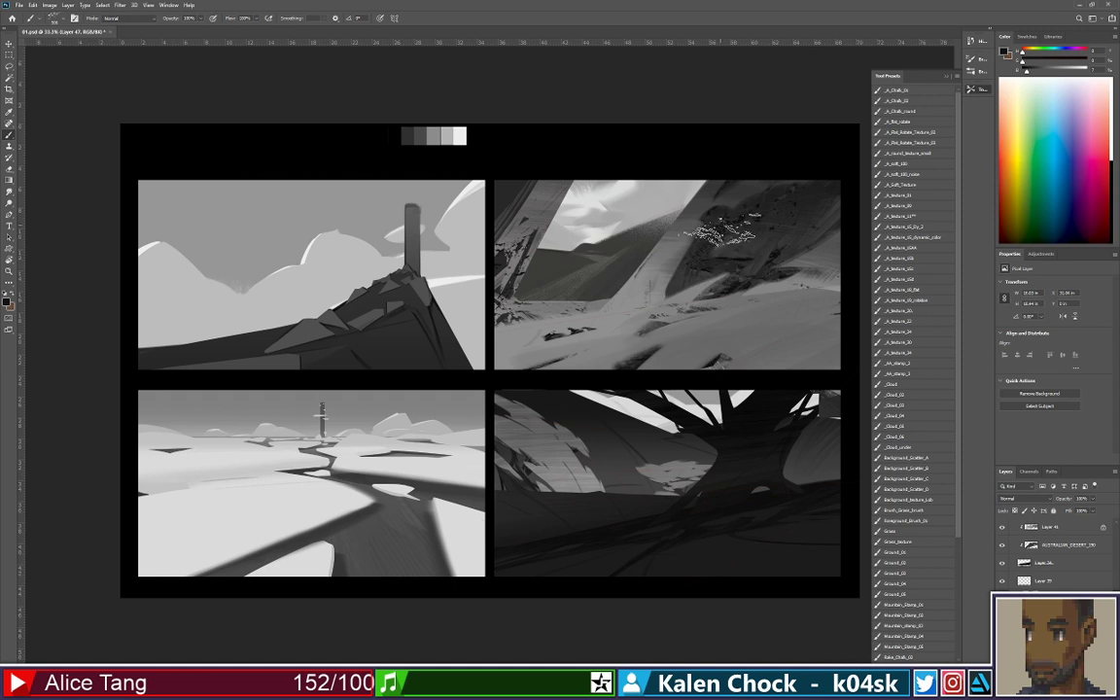
key("ctrl+alt")
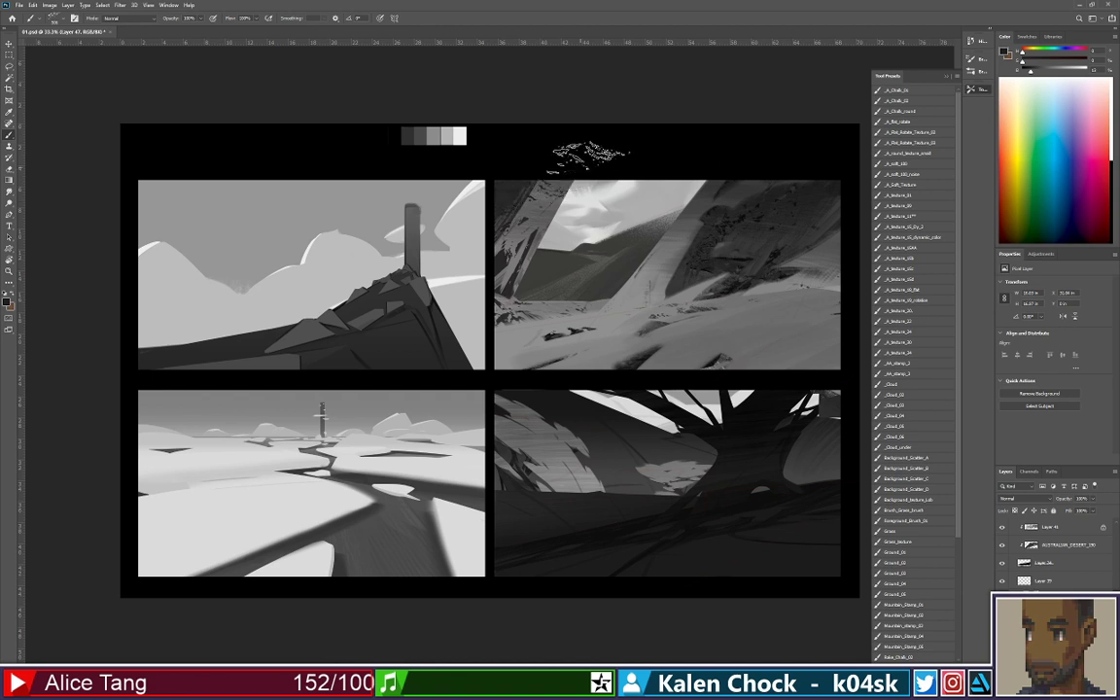
Enlarge the Mountain_Stamp_02 brush and stamp rock texture over the upper part of the left wall
left_click(925, 617)
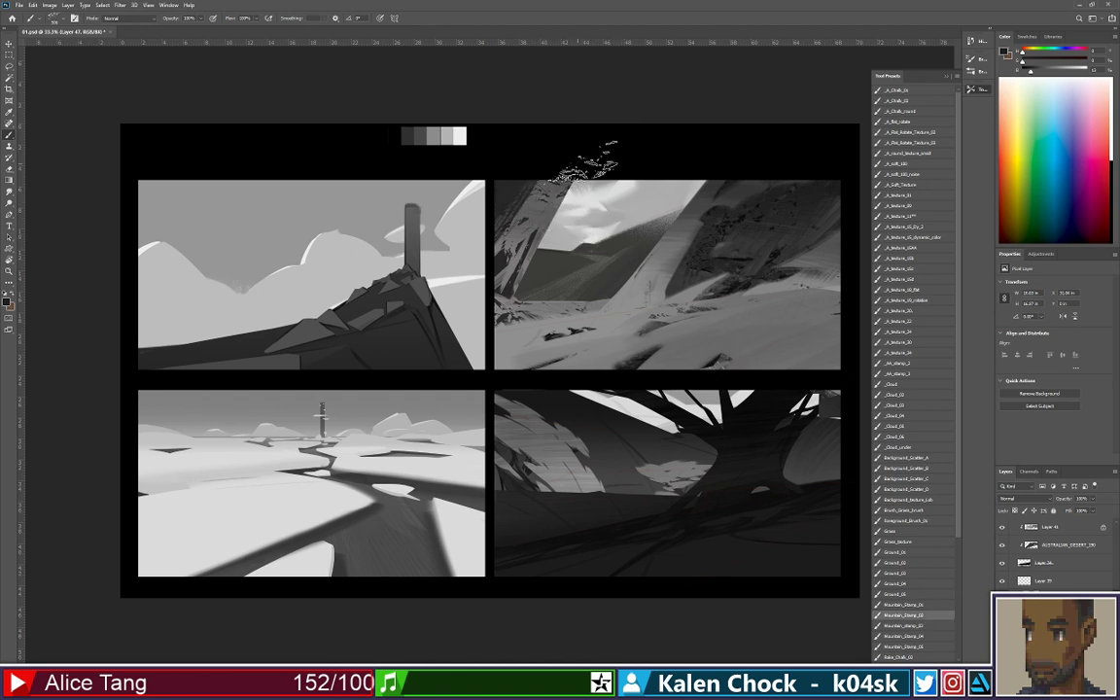
key("]")
key("]")
key("]")
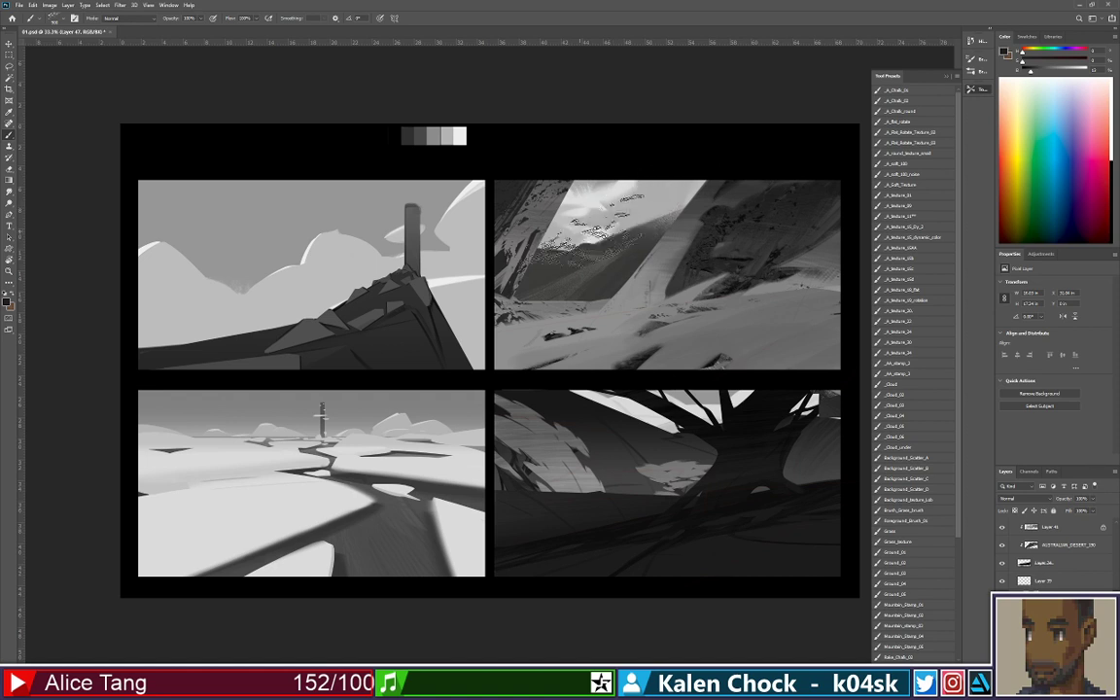
left_click_drag(584, 217, 578, 220)
left_click(576, 219, "alt")
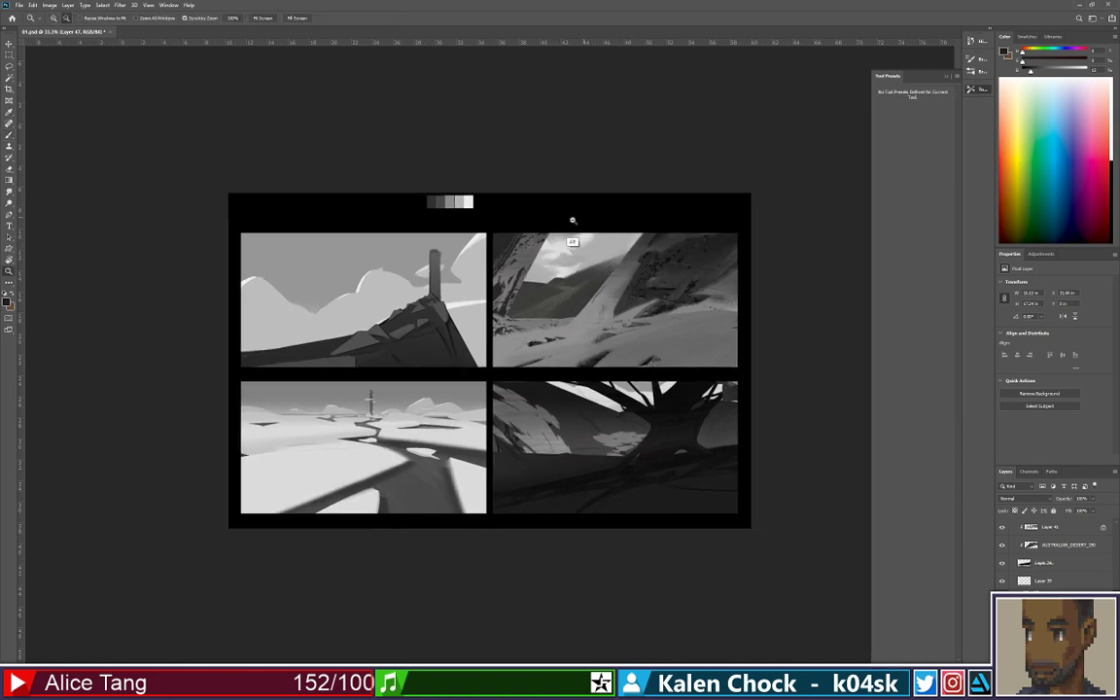
key("b")
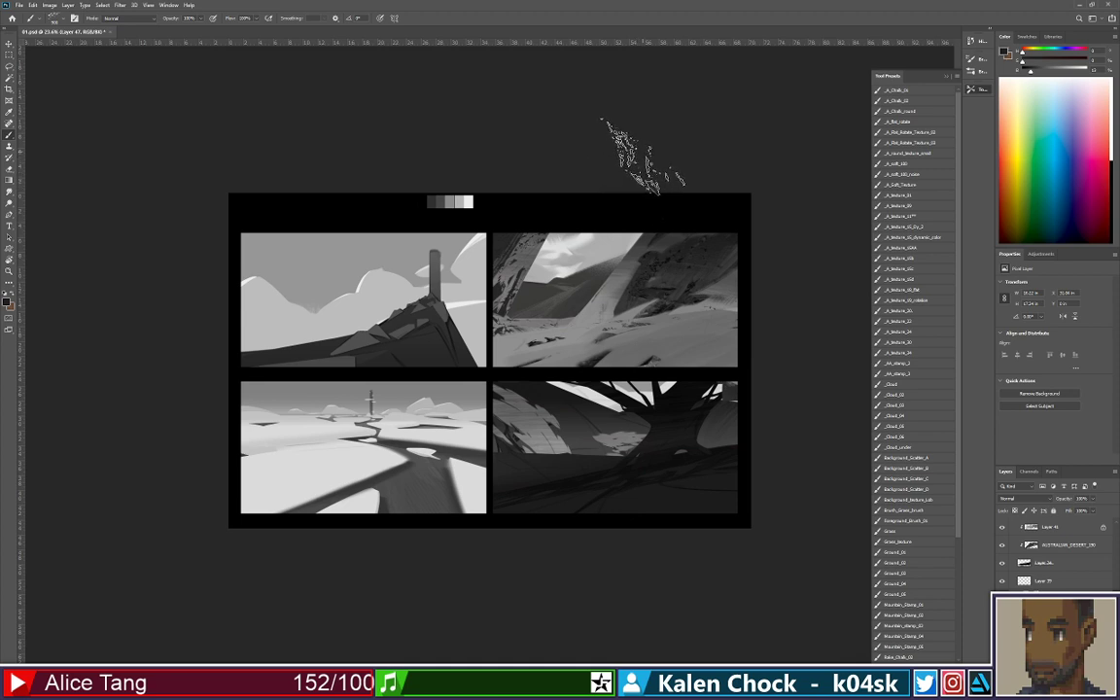
Switch to the "a 4" brush and touch up the left wall's stamped texture with light and dark grays sampled from the wall
left_click(512, 295, "alt")
right_click(597, 271)
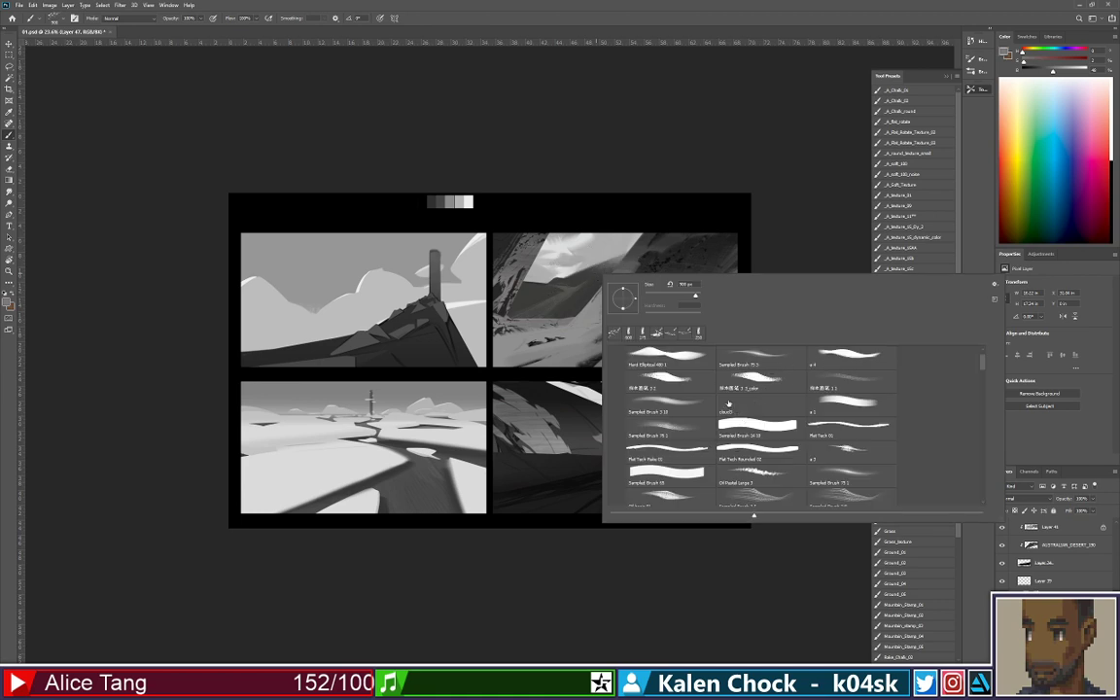
left_click(836, 356)
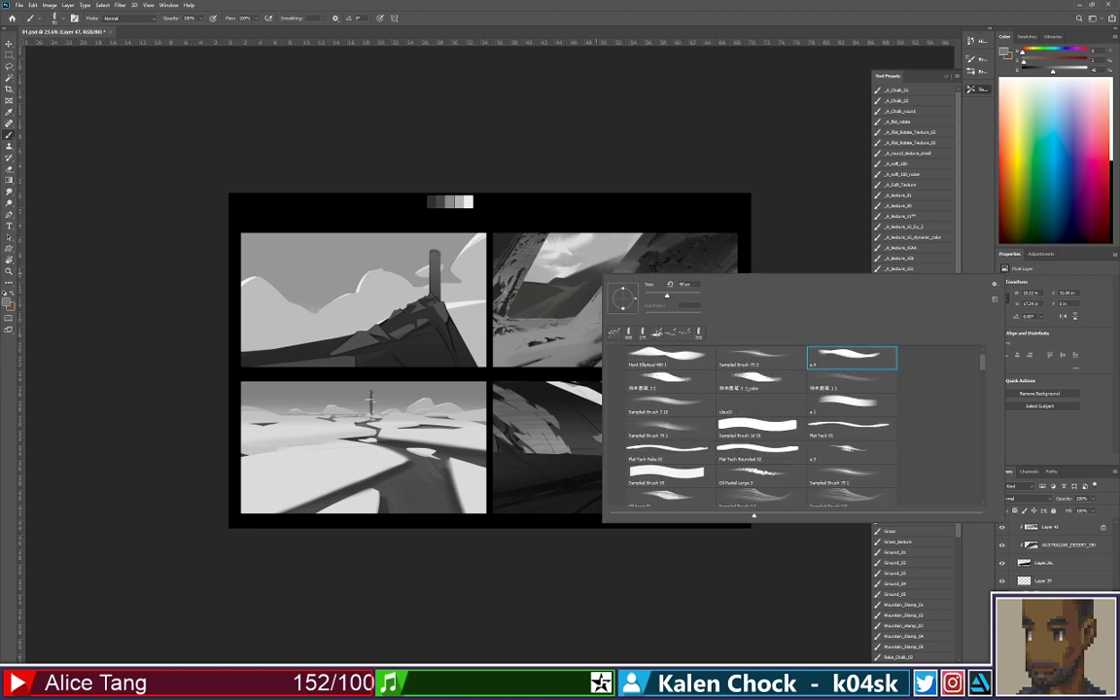
left_click(504, 295, "alt")
left_click(504, 296, "alt")
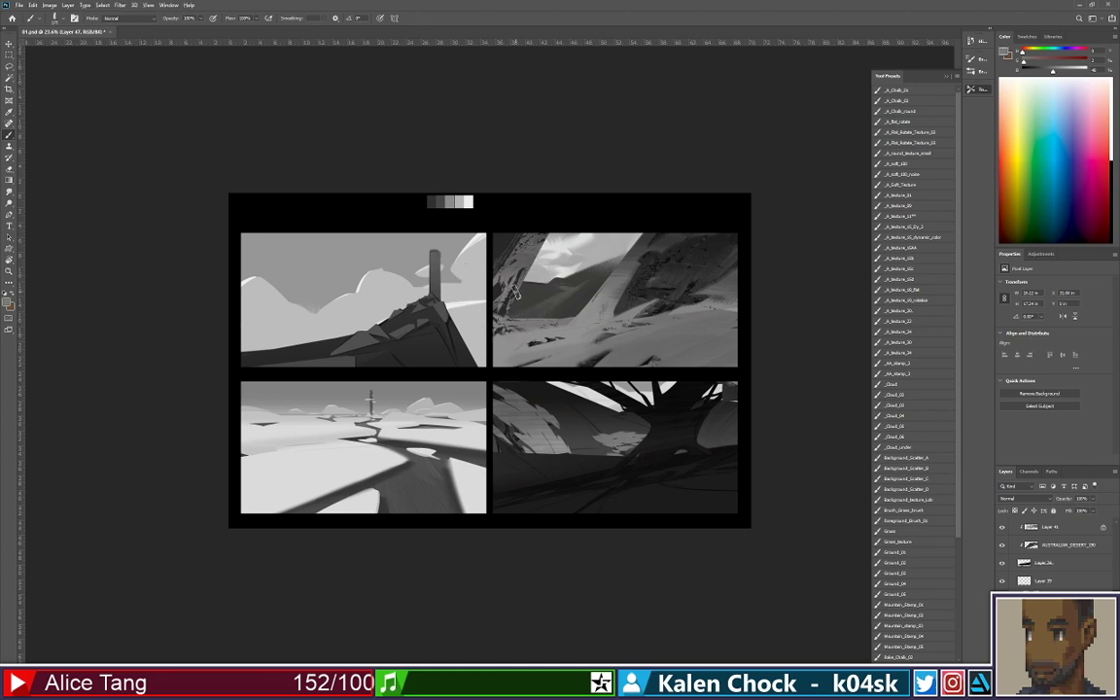
key("ctrl+z")
key("slash")
left_click_drag(506, 309, 506, 295)
left_click(508, 242, "alt")
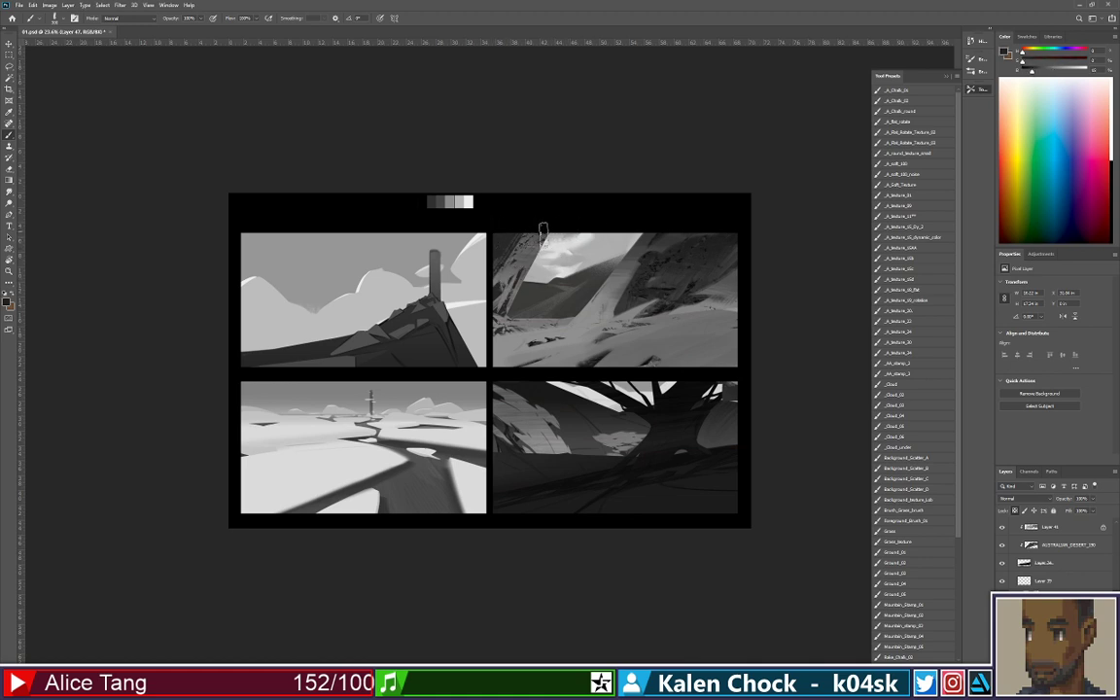
left_click(518, 281, "alt")
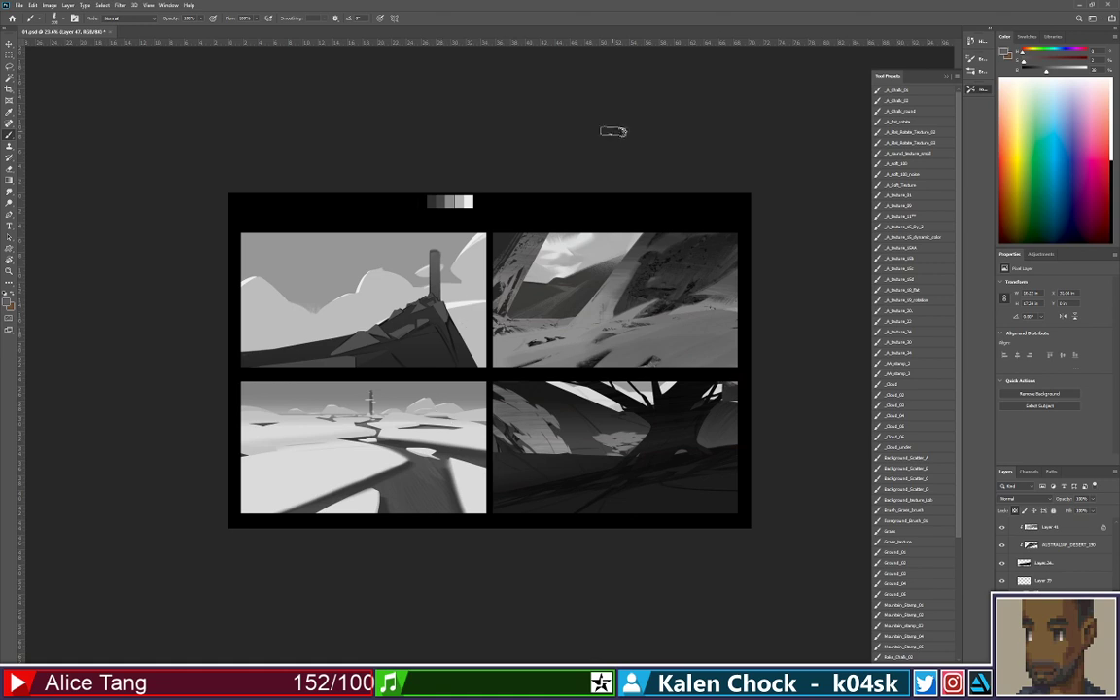
Select Layer 36 and paint sampled gray along the base of the distant hills with a textured brush preset
key("v")
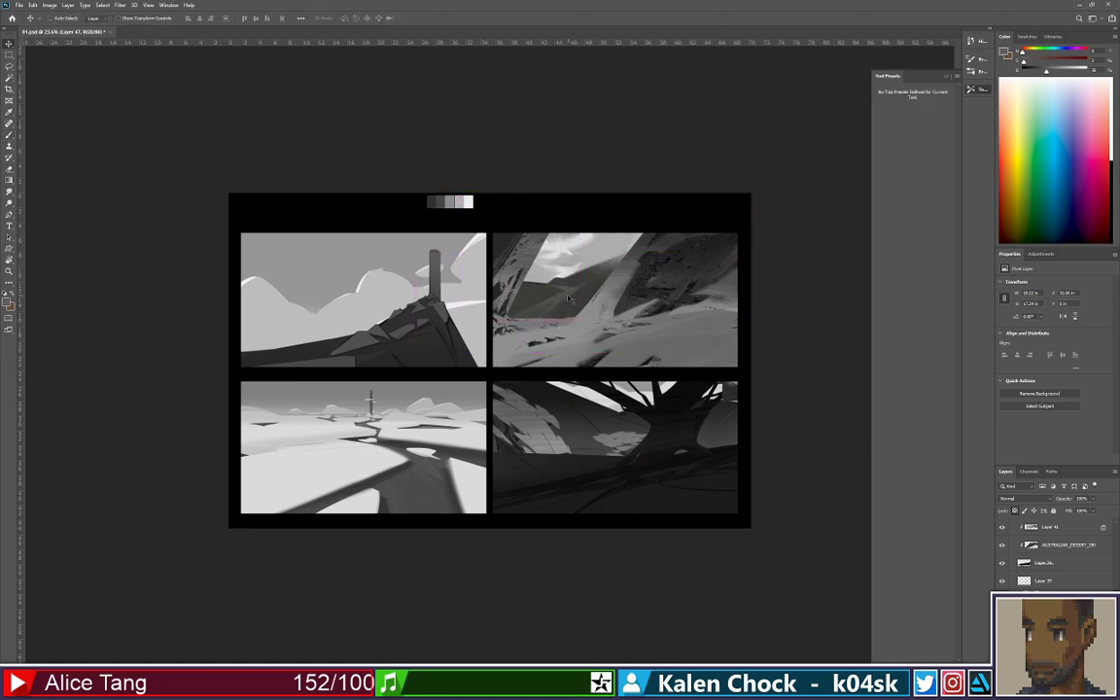
key("b")
right_click(572, 302)
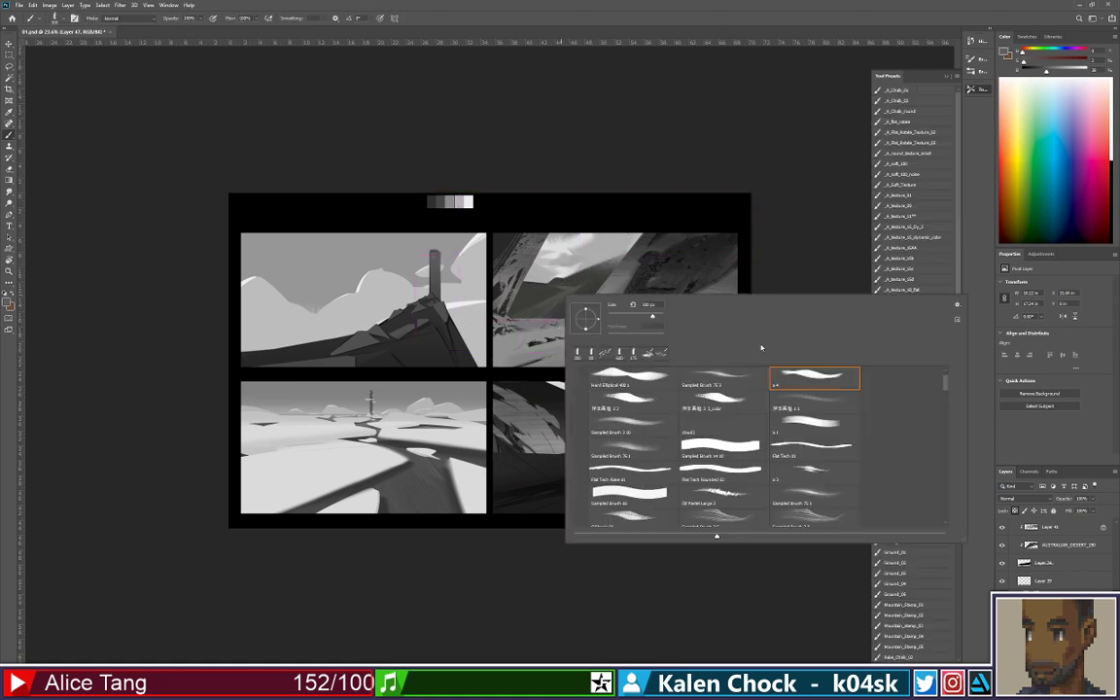
left_click(928, 241)
left_click(916, 354)
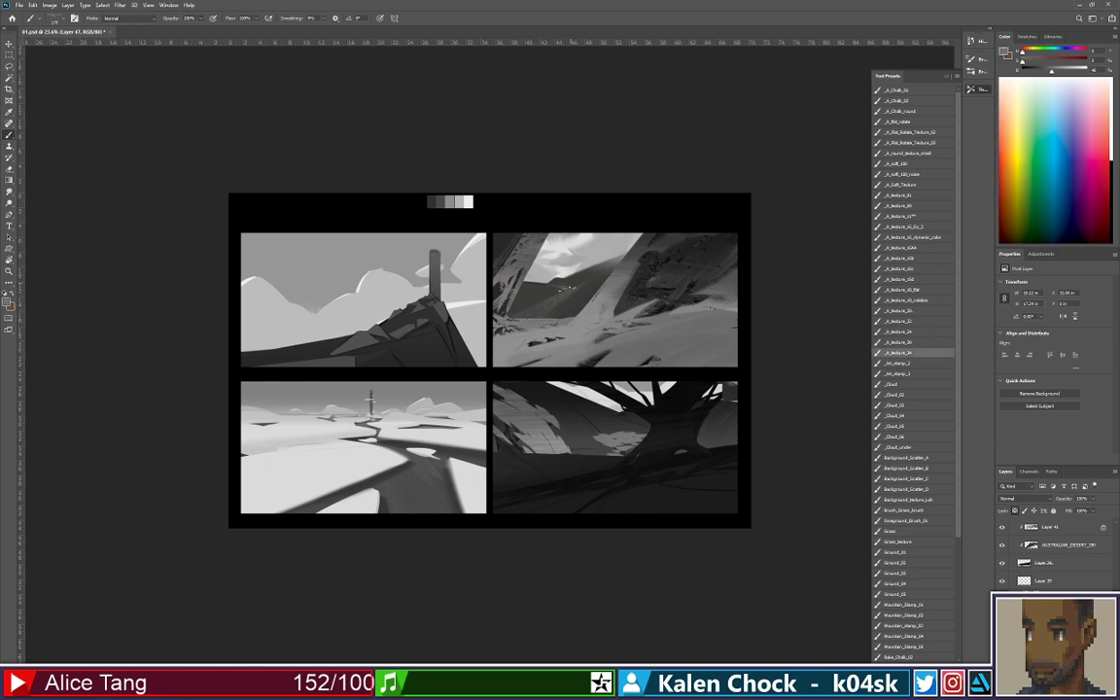
key("v")
left_click(561, 307)
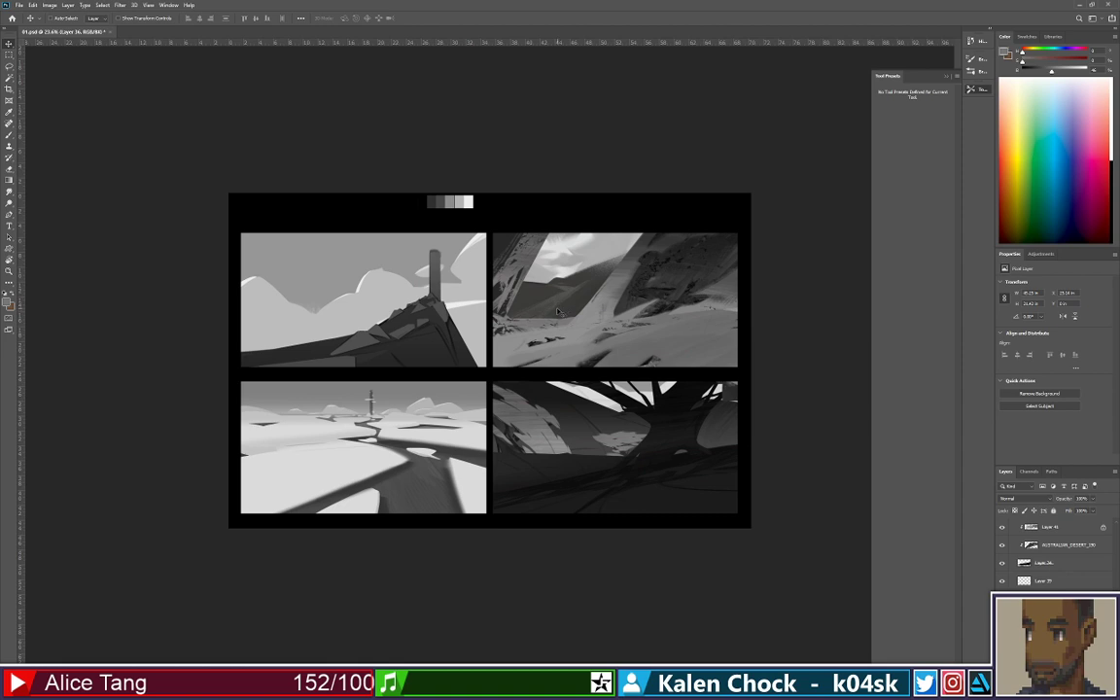
key("b")
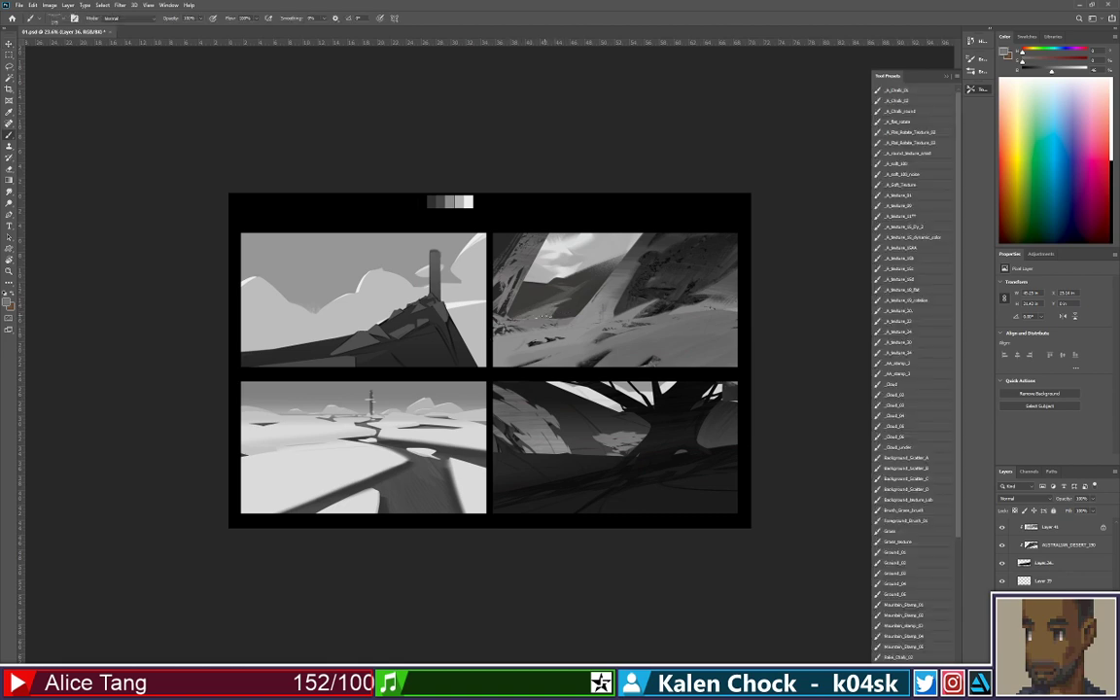
left_click(552, 312, "alt")
mouse_move(542, 312)
left_mouse_down()
mouse_move(576, 303)
mouse_move(544, 314)
left_mouse_up()
left_click(562, 280, "alt")
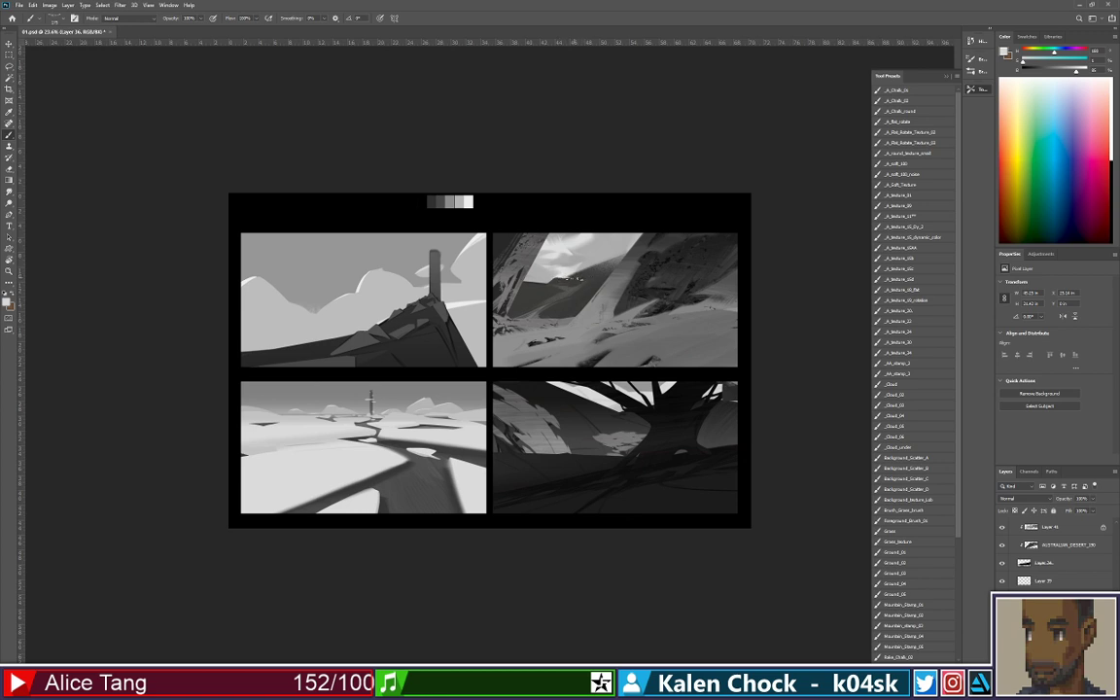
mouse_move(564, 279)
left_mouse_down()
mouse_move(593, 269)
mouse_move(580, 273)
left_mouse_up()
key("ctrl+z")
Sample the dark hill gray and light ground gray and paint them along the edge where the distant hills meet the ground
left_click(570, 300, "alt")
key("z")
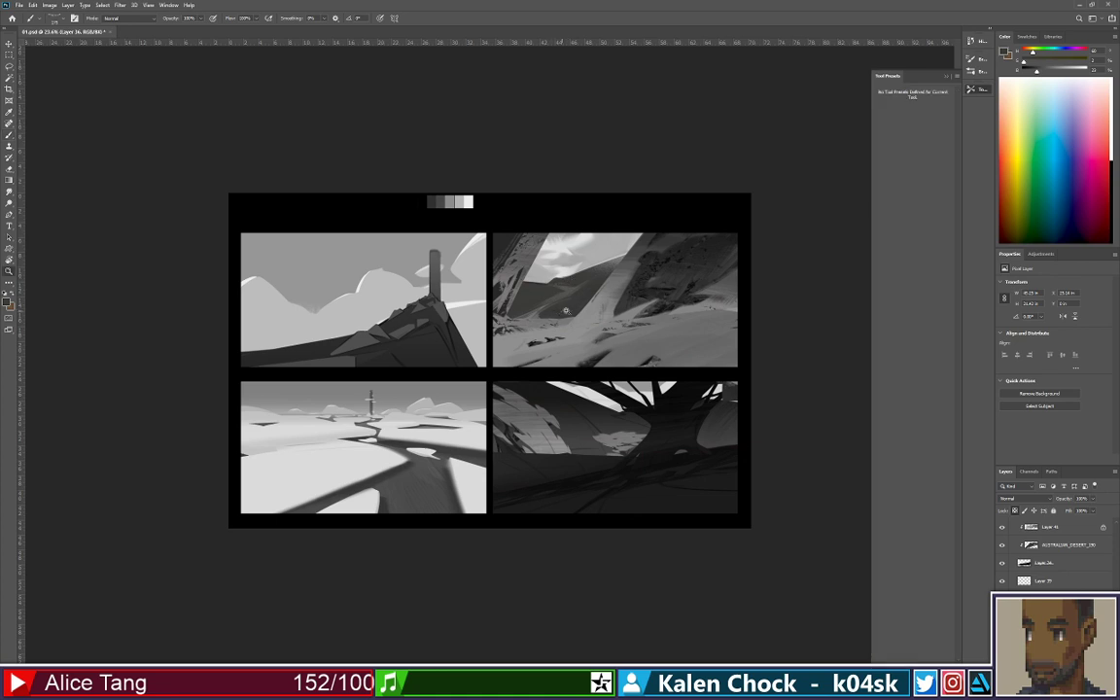
mouse_move(542, 328)
left_mouse_down()
mouse_move(522, 335)
mouse_move(535, 329)
left_mouse_up()
key("b")
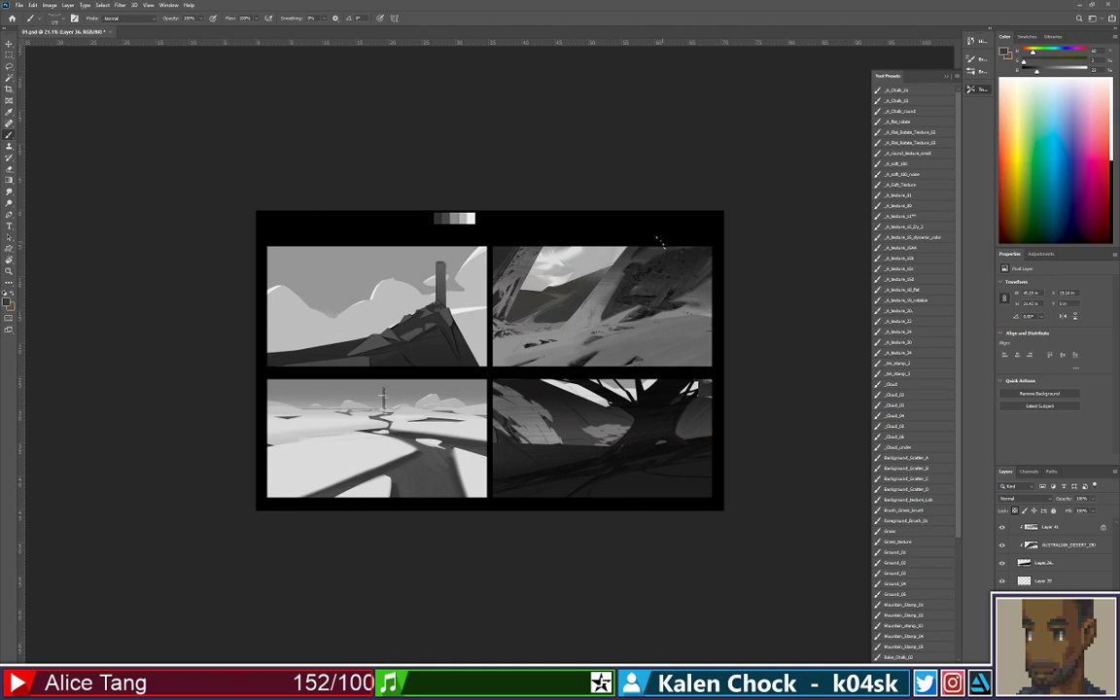
left_click(551, 328, "alt")
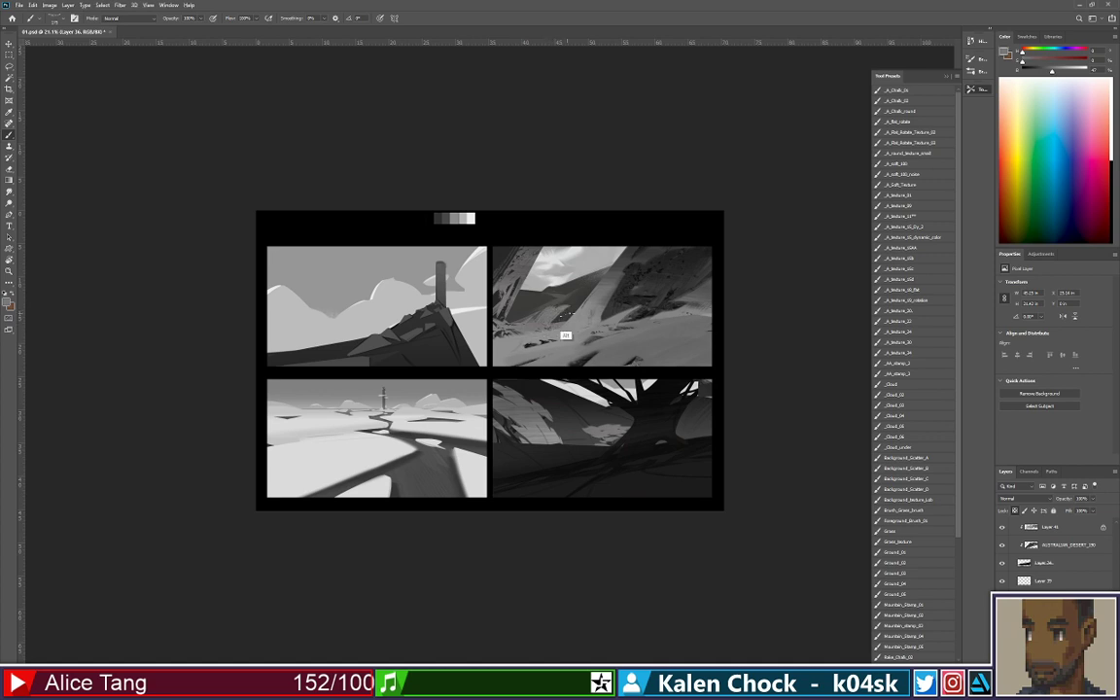
left_click(542, 335, "alt")
mouse_move(565, 308)
left_mouse_down()
mouse_move(520, 310)
mouse_move(531, 298)
mouse_move(539, 311)
mouse_move(520, 317)
mouse_move(546, 296)
mouse_move(526, 336)
mouse_move(542, 297)
left_mouse_up()
left_click(578, 299, "alt")
left_click(542, 318, "alt")
Break up the distant hills and their base with more textured strokes, alternating between grays sampled from the hills and ground
left_click(550, 304, "alt")
left_click(580, 293, "alt")
left_click(541, 305, "alt")
left_click(523, 346, "alt")
left_click(528, 303, "alt")
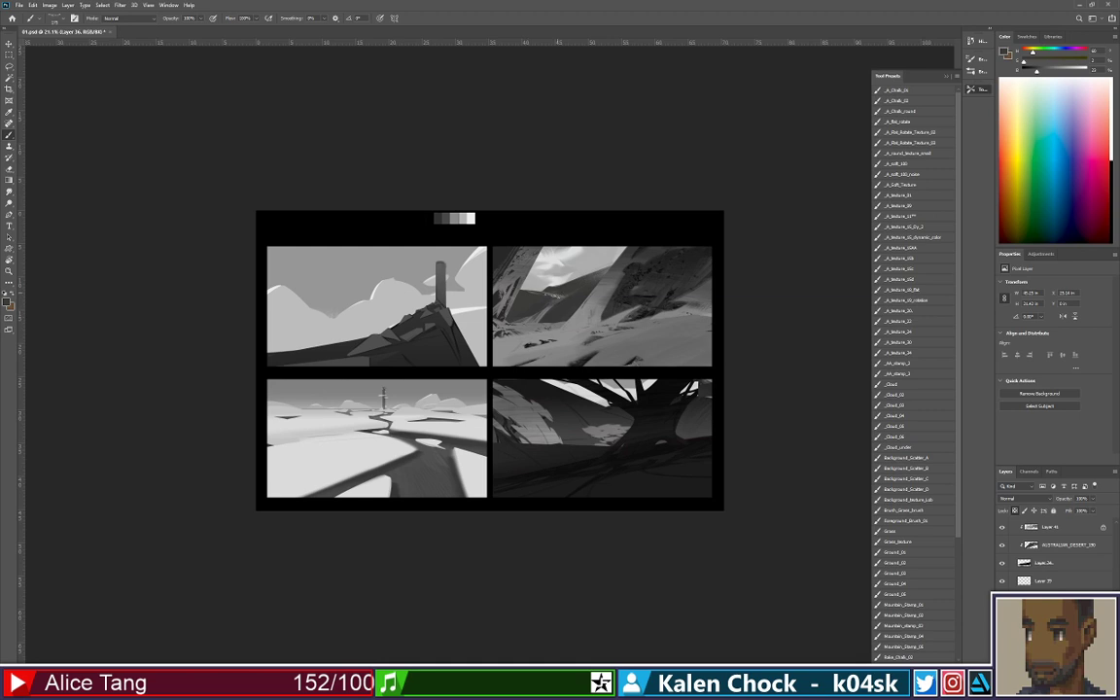
left_click(523, 309, "alt")
left_click(546, 315, "alt")
left_click(517, 296, "alt")
left_click(568, 298, "alt")
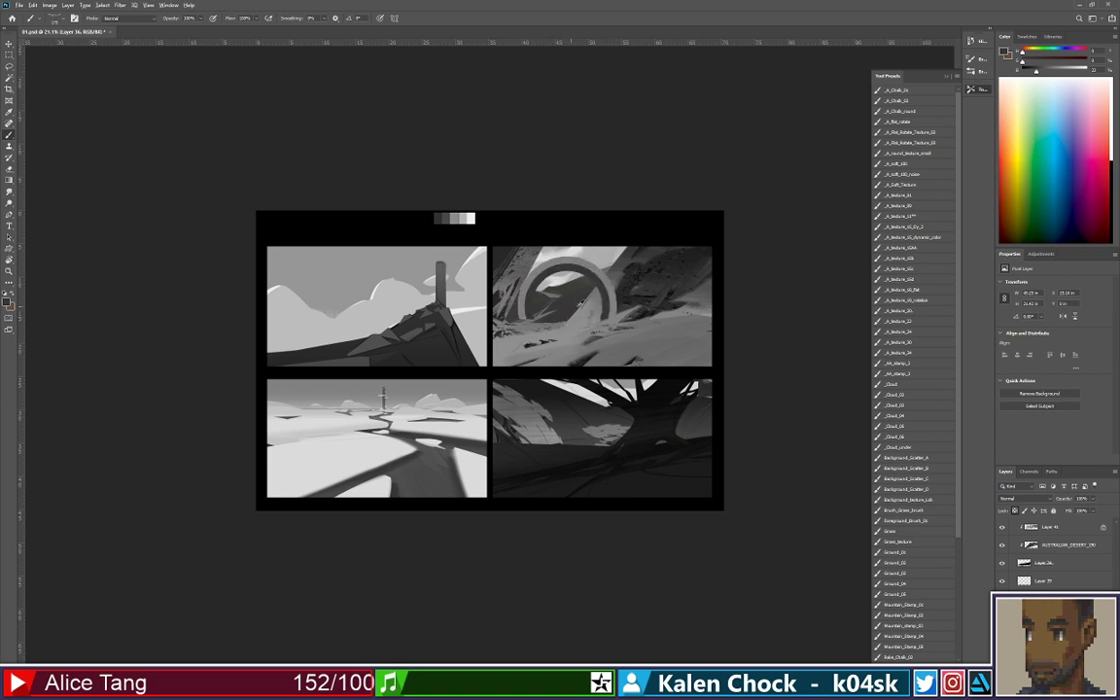
Refine the ground edge beside the left wall with small strokes of sampled mid and dark grays
left_click_drag(538, 337, 555, 335)
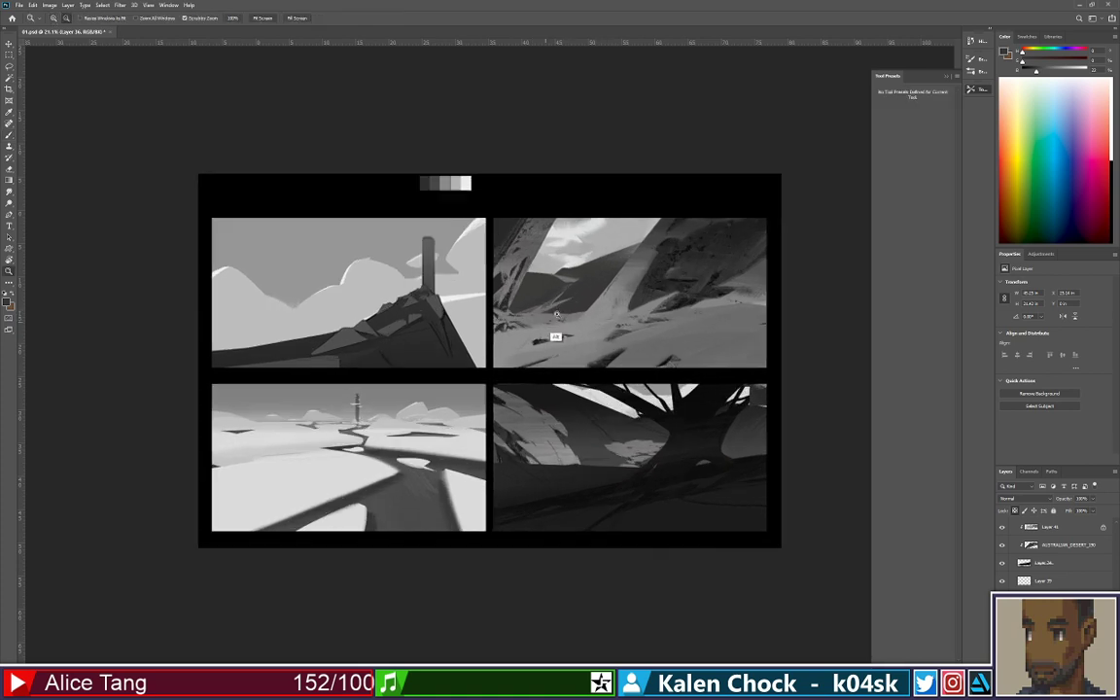
left_click(548, 304, "alt")
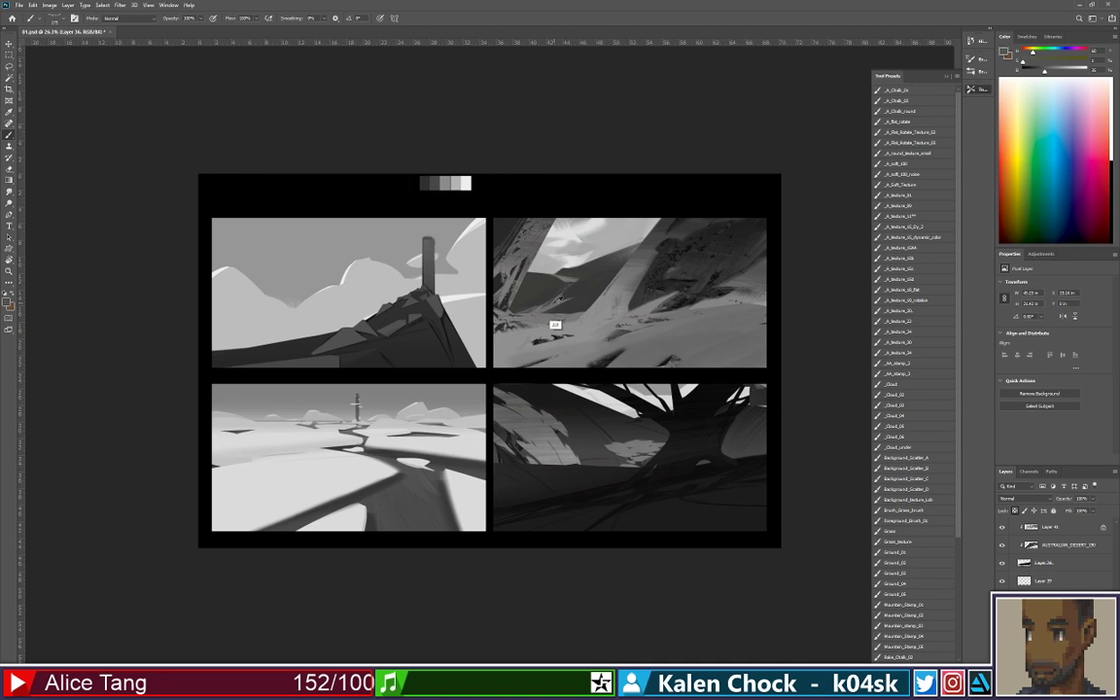
left_click(556, 303, "alt")
left_click(549, 328, "alt")
left_click(549, 327, "alt")
left_click(584, 296, "alt")
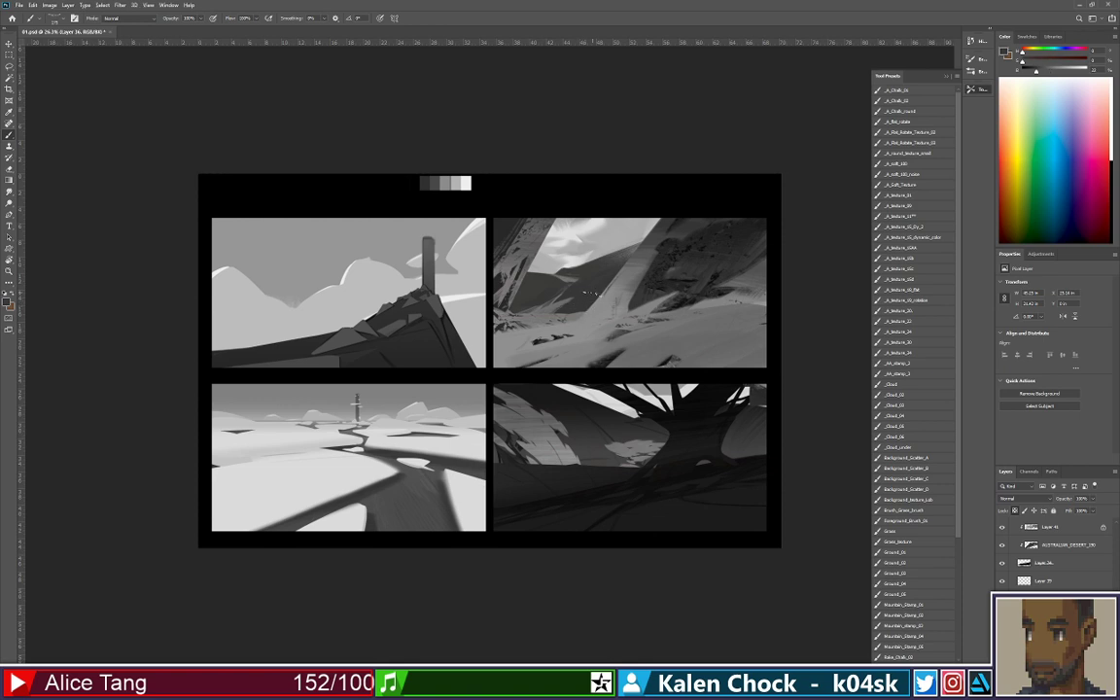